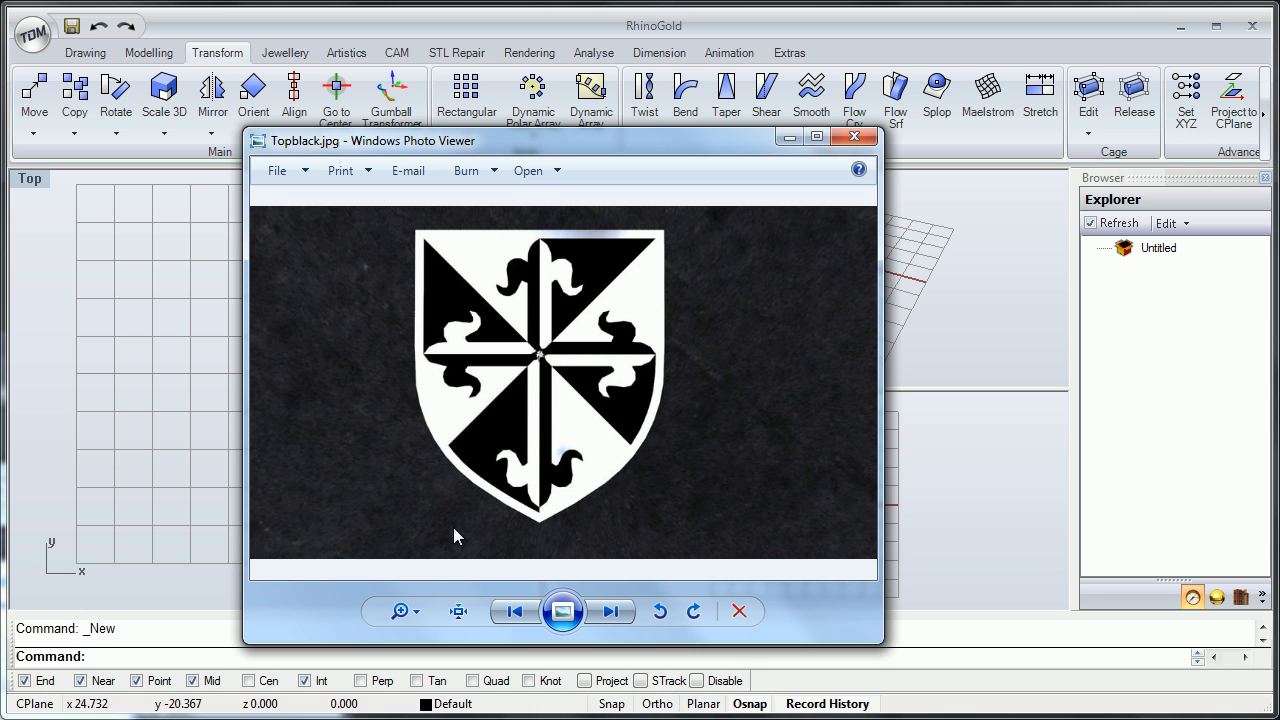
Close the photo preview and load the image Topblack.jpg into the Raster to Vector tool.
key("alt+F4")
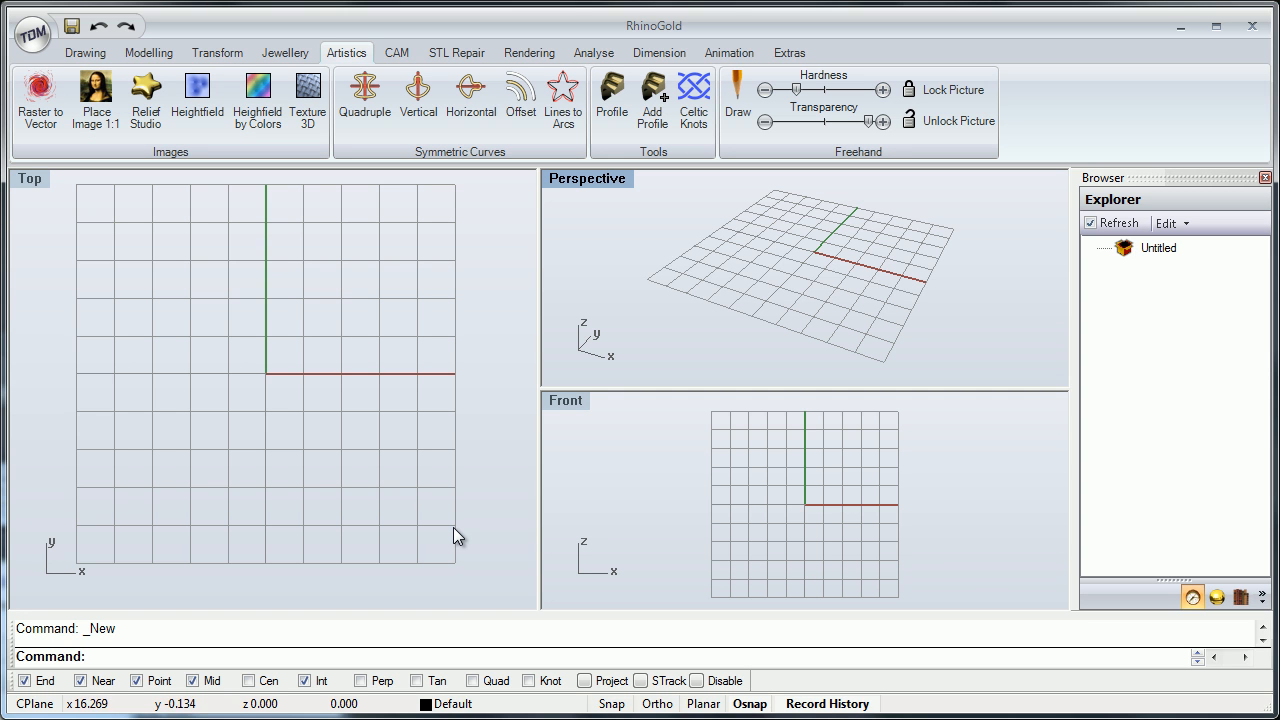
left_click(453, 537)
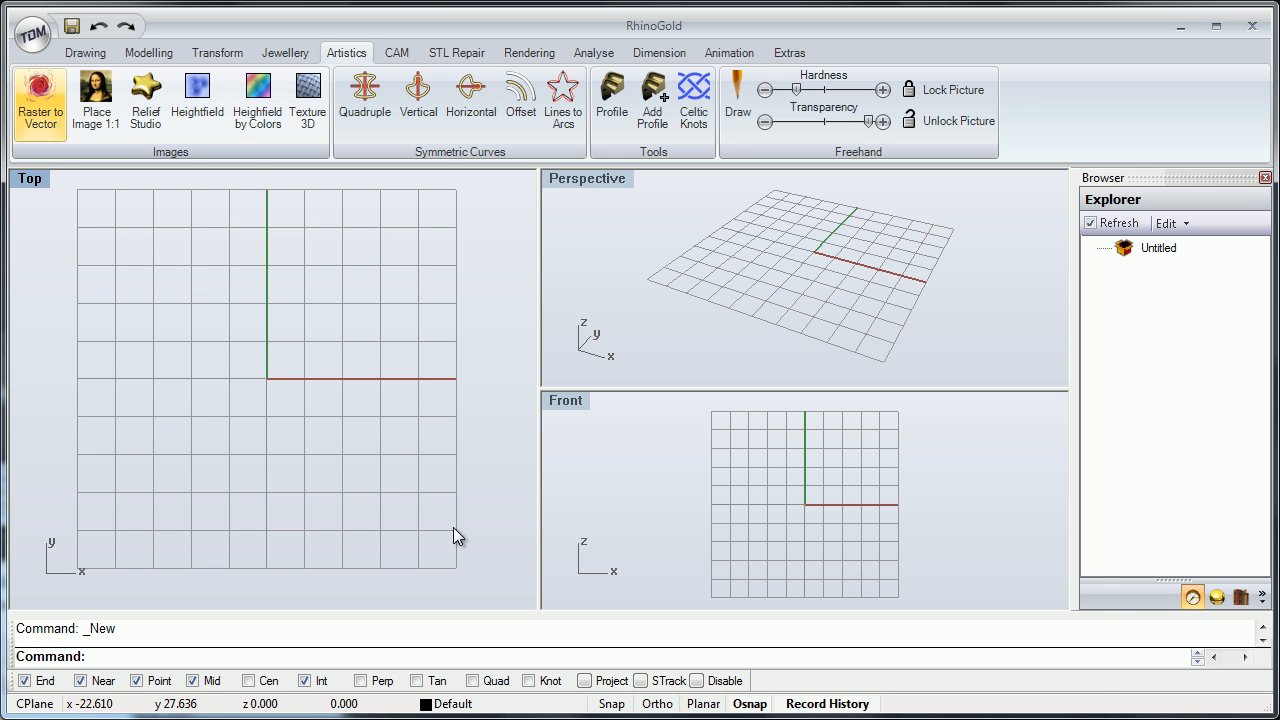
left_click(40, 101)
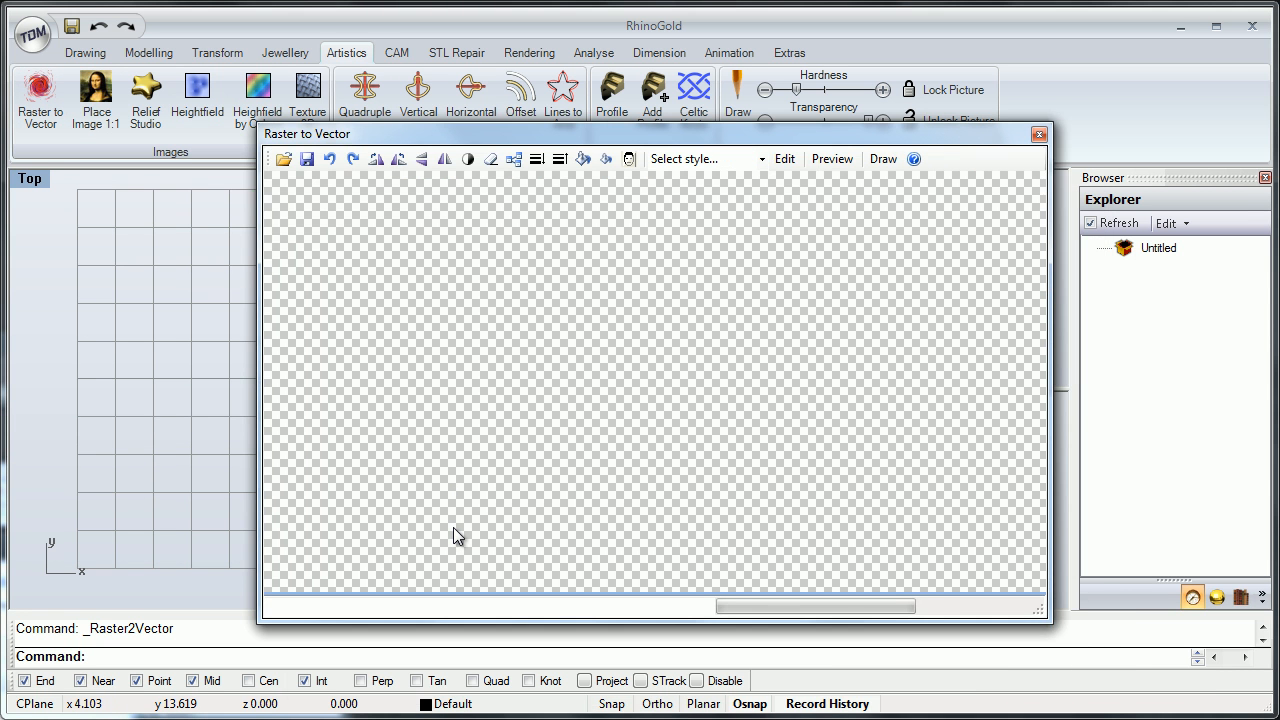
left_click(283, 158)
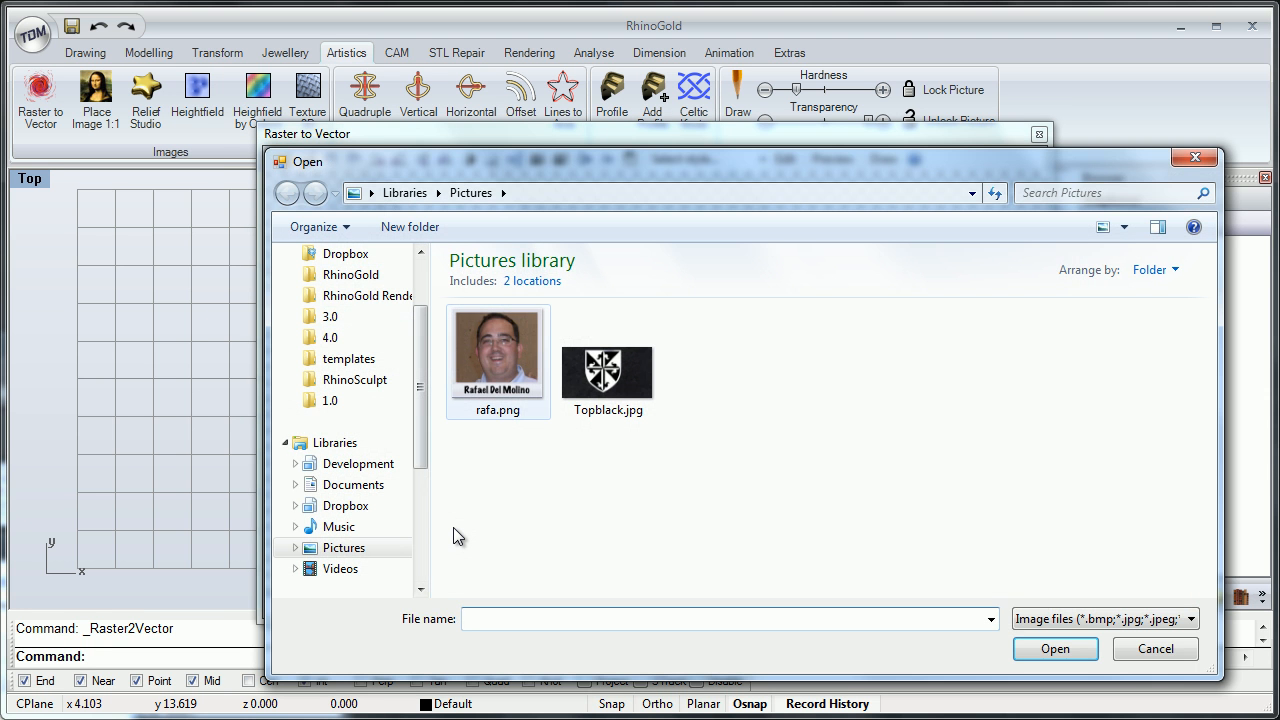
double_click(608, 368)
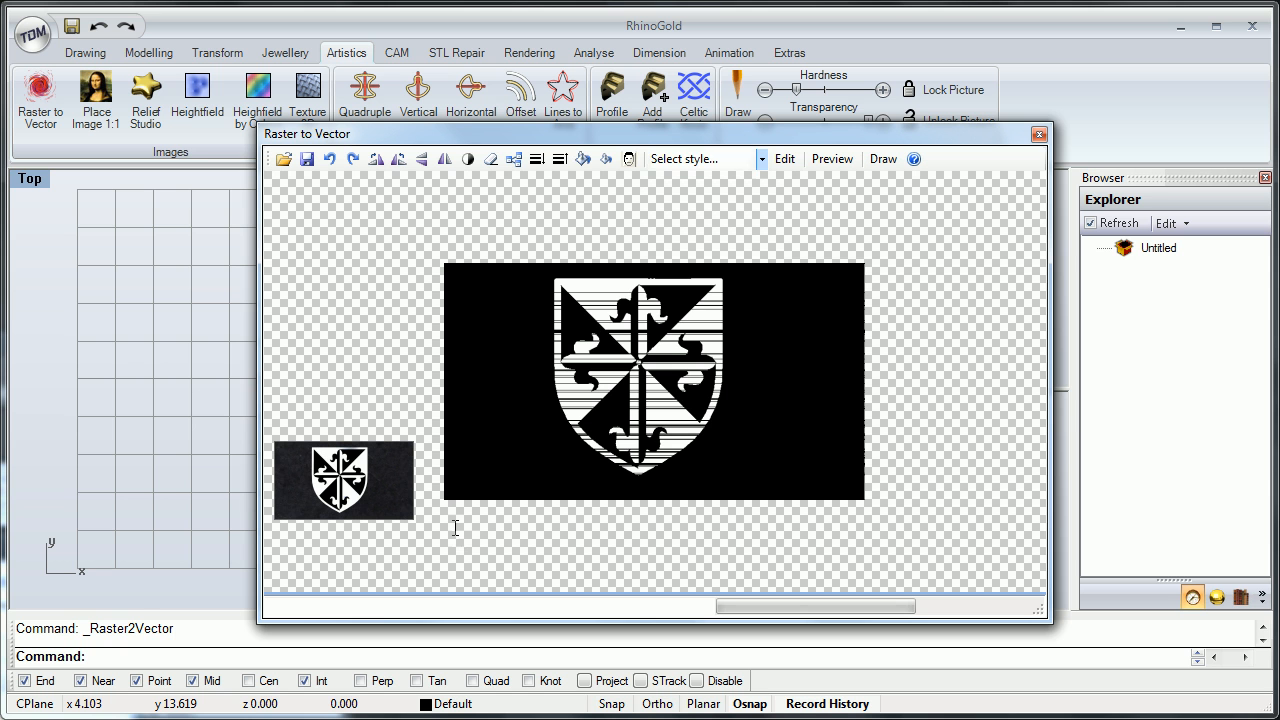
Set the Raster to Vector conversion style to Outlines for the shield image.
key("Tab")
key("alt+Down")
key("Down")
key("Down")
key("Down")
key("Down")
key("Down")
key("Down")
key("Down")
key("Down")
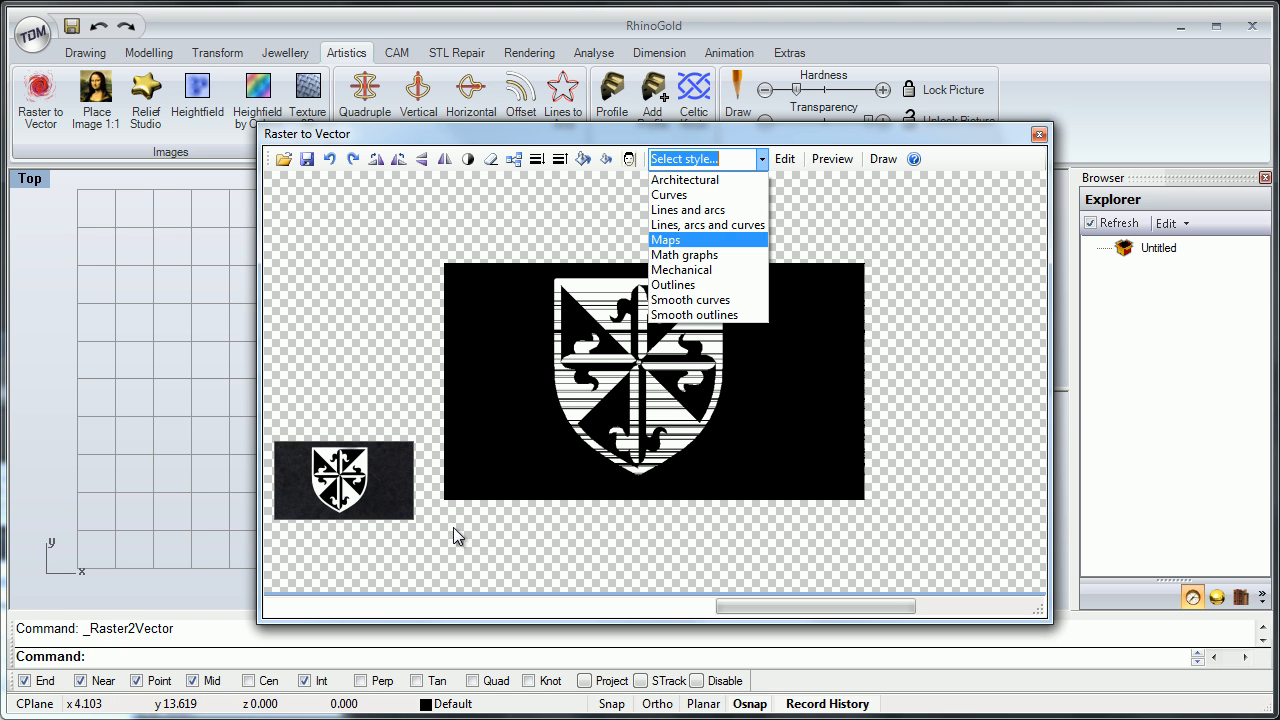
key("Return")
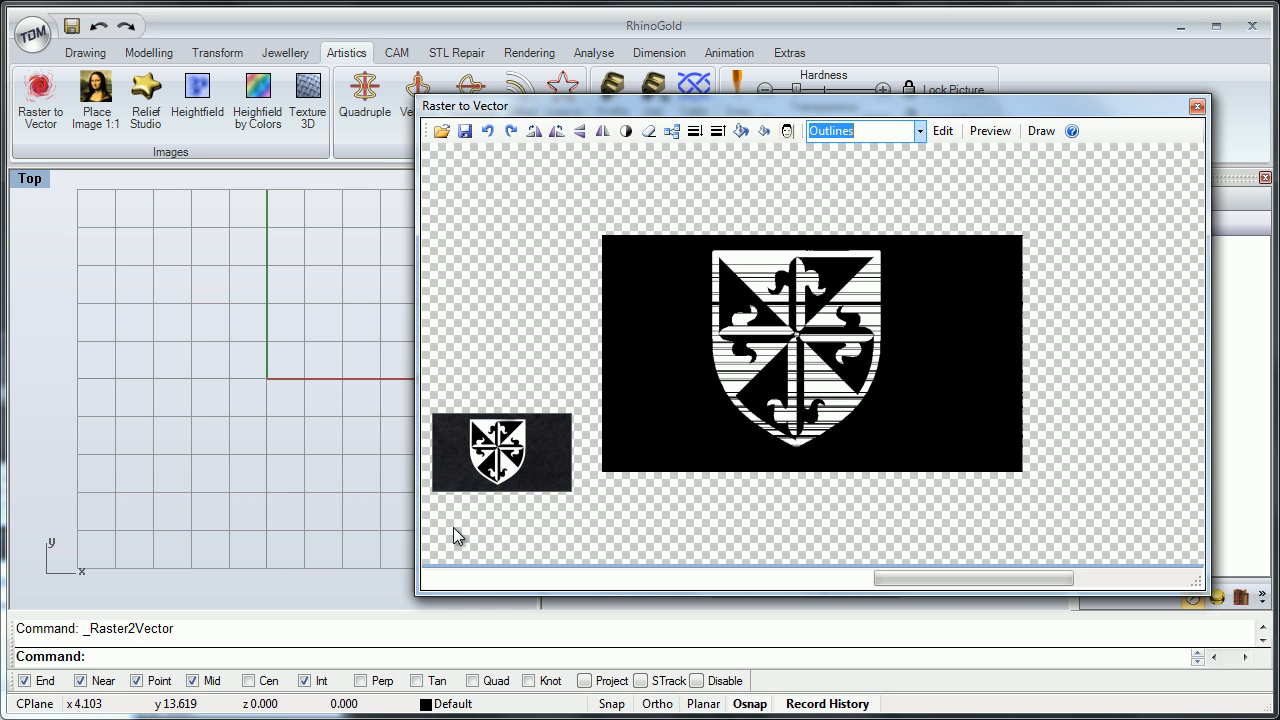
Preview the traced outlines of the shield image and draw them as curves in the model.
left_click(990, 131)
right_click_drag(244, 328, 200, 323)
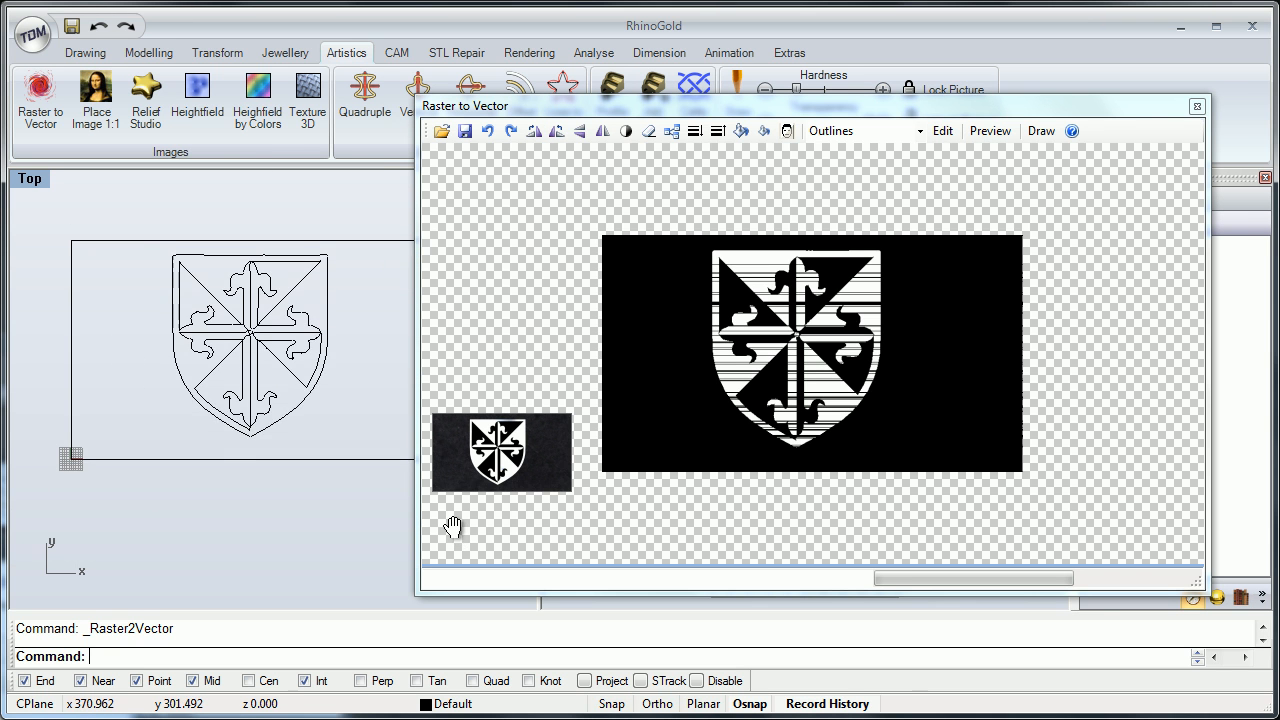
right_click_drag(454, 527, 453, 528)
left_click(1041, 131)
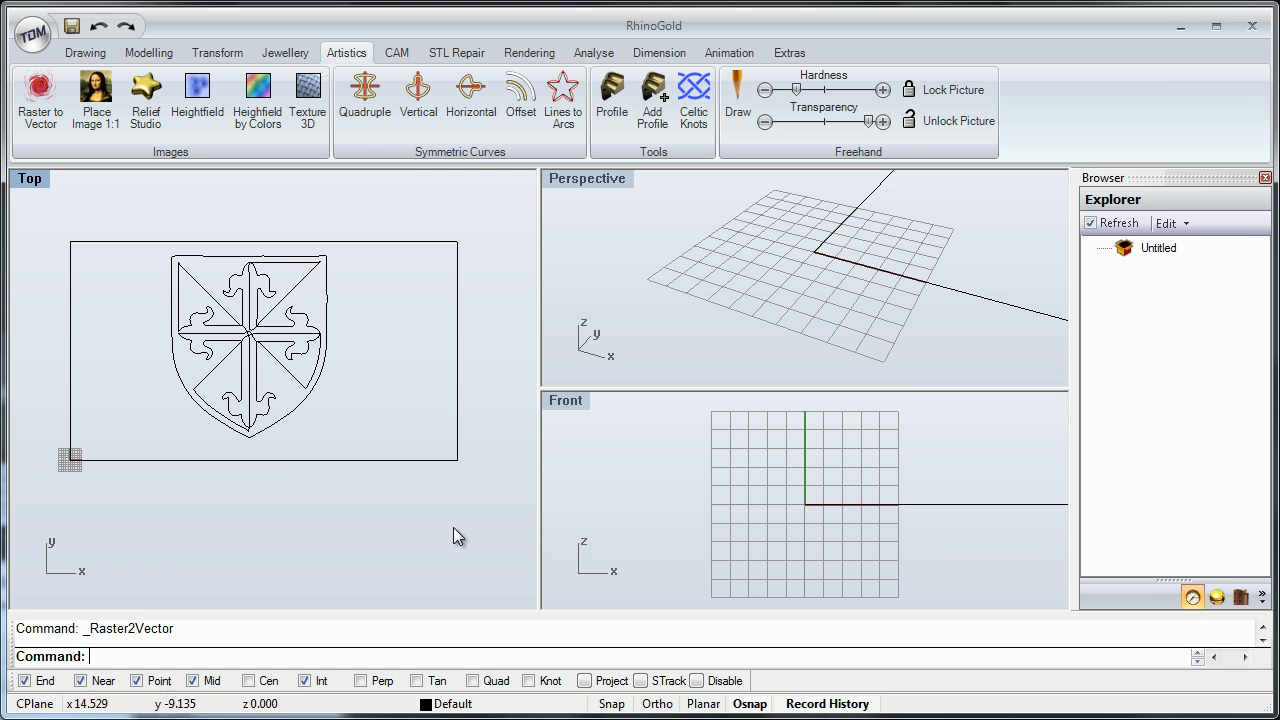
Maximize the Top view and examine the traced shield curves up close, including the corners and cross ornaments.
mouse_move(453, 537)
right_mouse_down()
mouse_move(455, 580)
mouse_move(451, 523)
mouse_move(484, 579)
right_mouse_up()
key("ctrl+m")
scroll(453, 537, "up", 4)
scroll(453, 537, "up", 4)
scroll(453, 537, "up", 4)
scroll(453, 537, "up", 8)
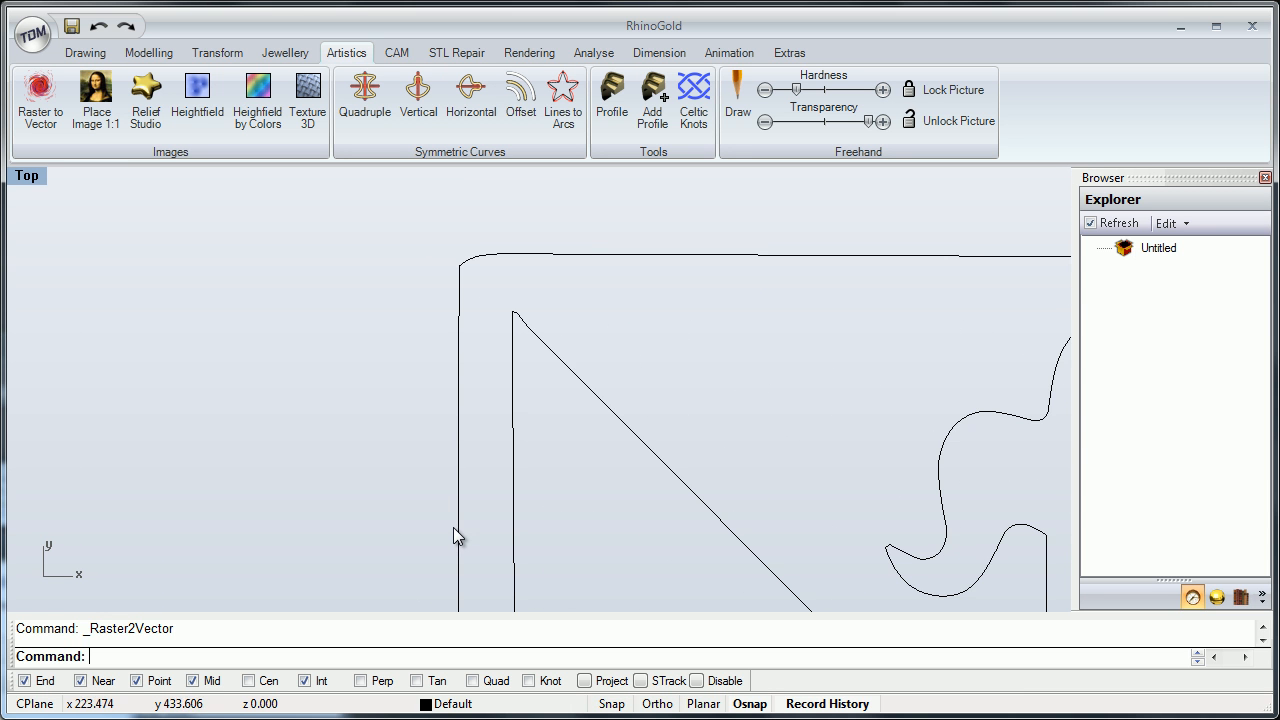
scroll(453, 529, "down", 6)
right_click_drag(453, 529, 461, 589)
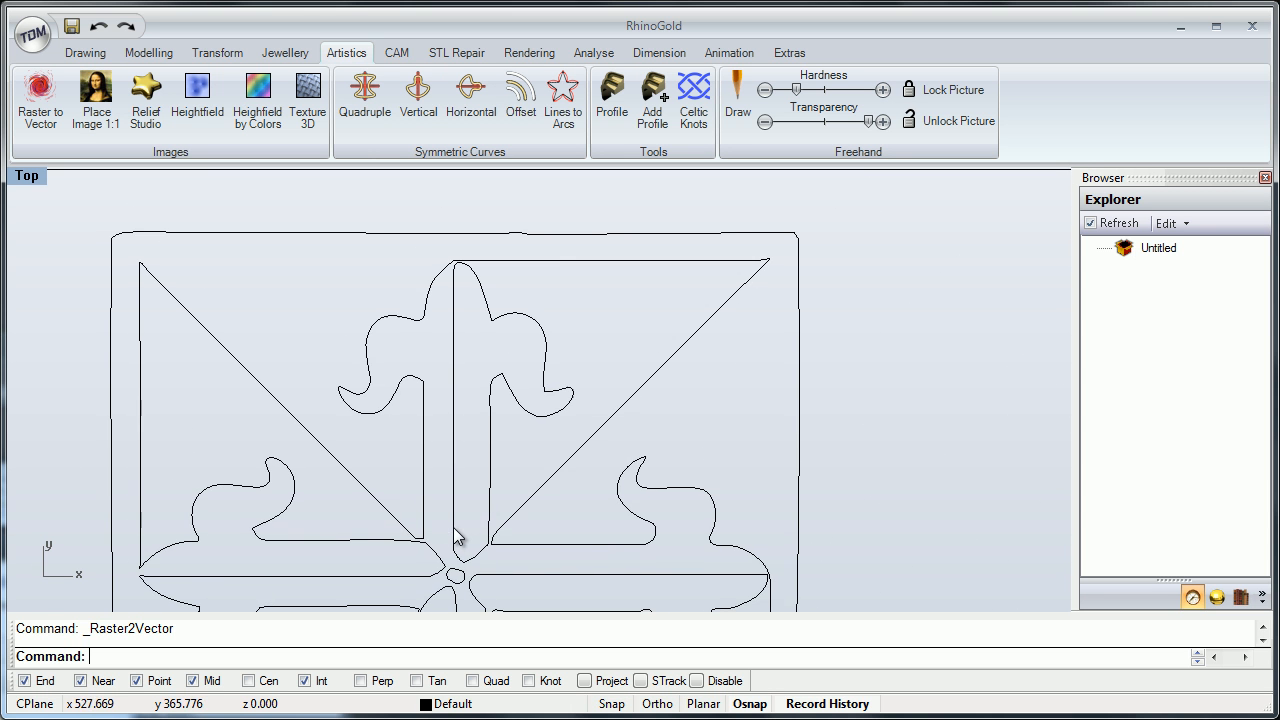
scroll(455, 537, "down", 8)
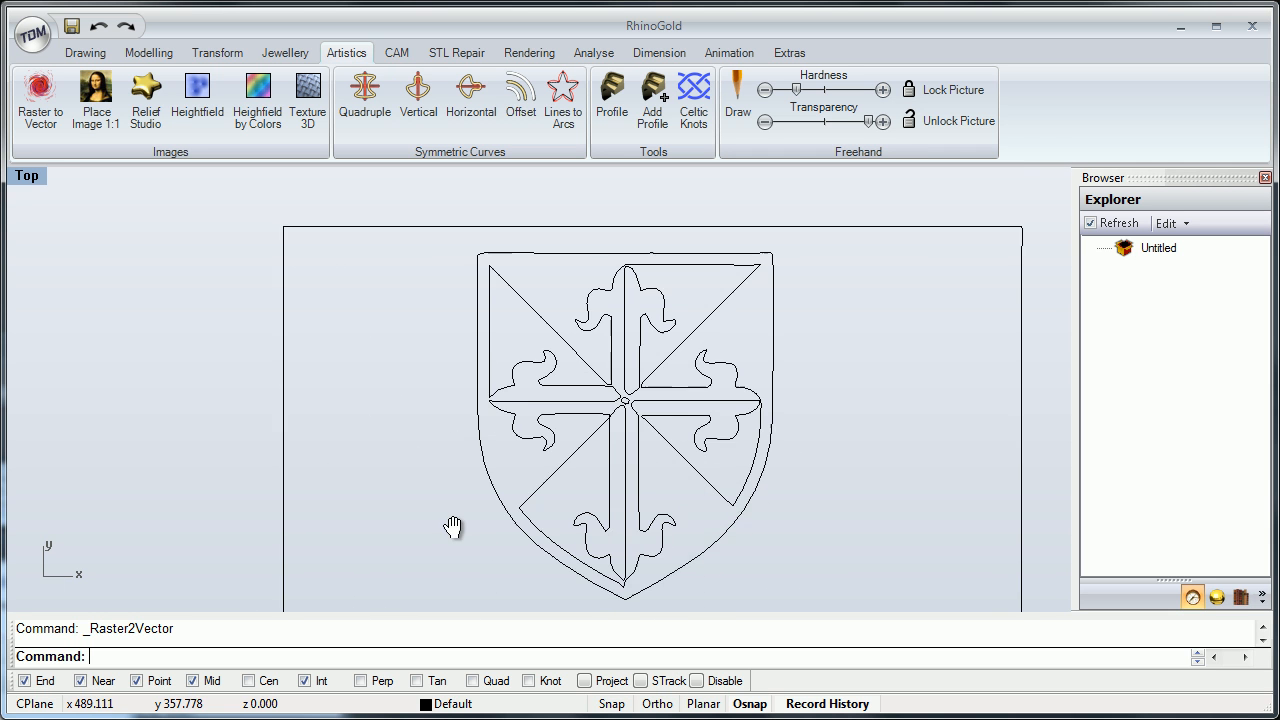
scroll(455, 537, "down", 2)
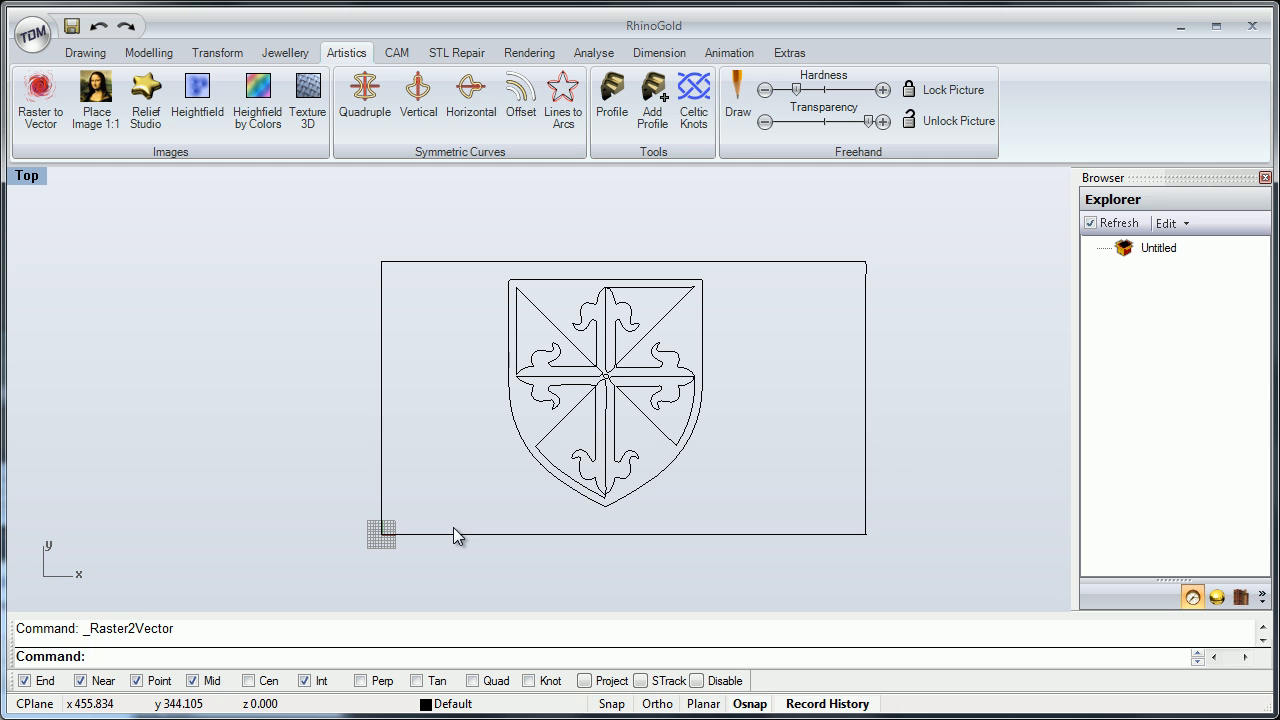
Delete the rectangular border curve surrounding the traced shield.
right_click_drag(453, 529, 482, 524)
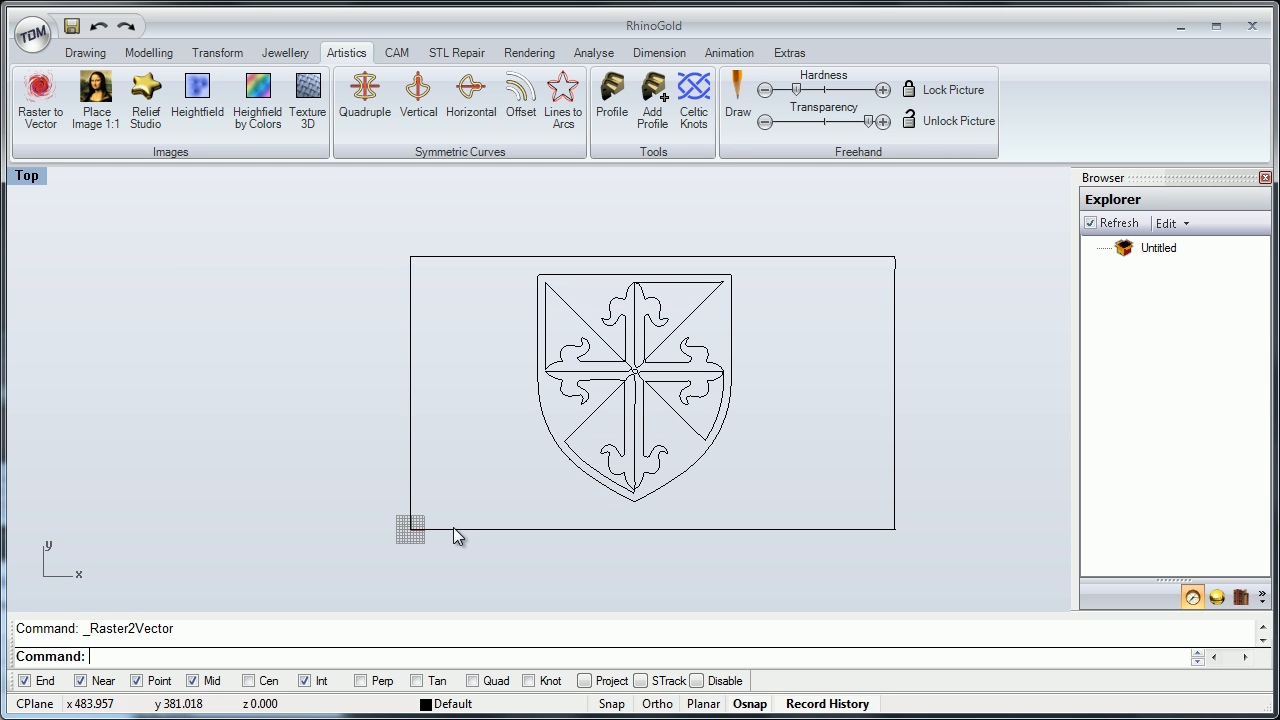
left_click(455, 537)
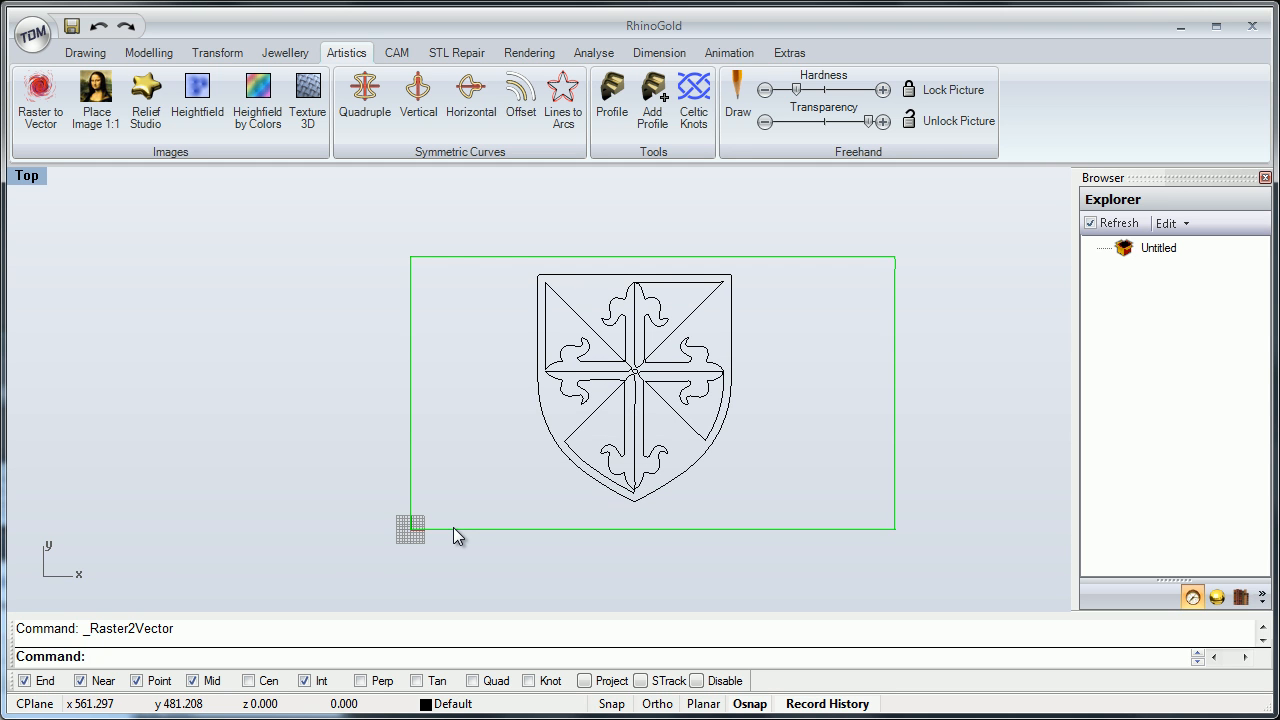
key("Delete")
Select all the shield curves and move them to the origin with Go to Center.
left_click_drag(752, 248, 420, 527)
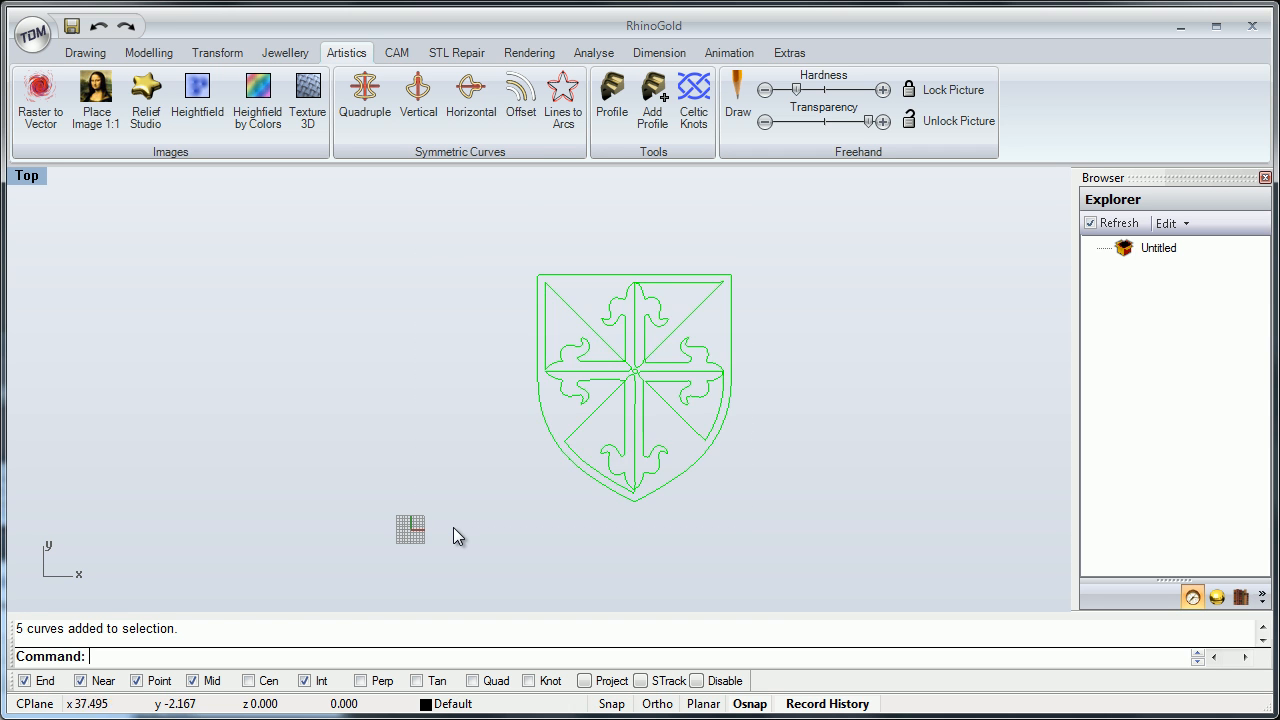
right_click_drag(453, 529, 487, 497)
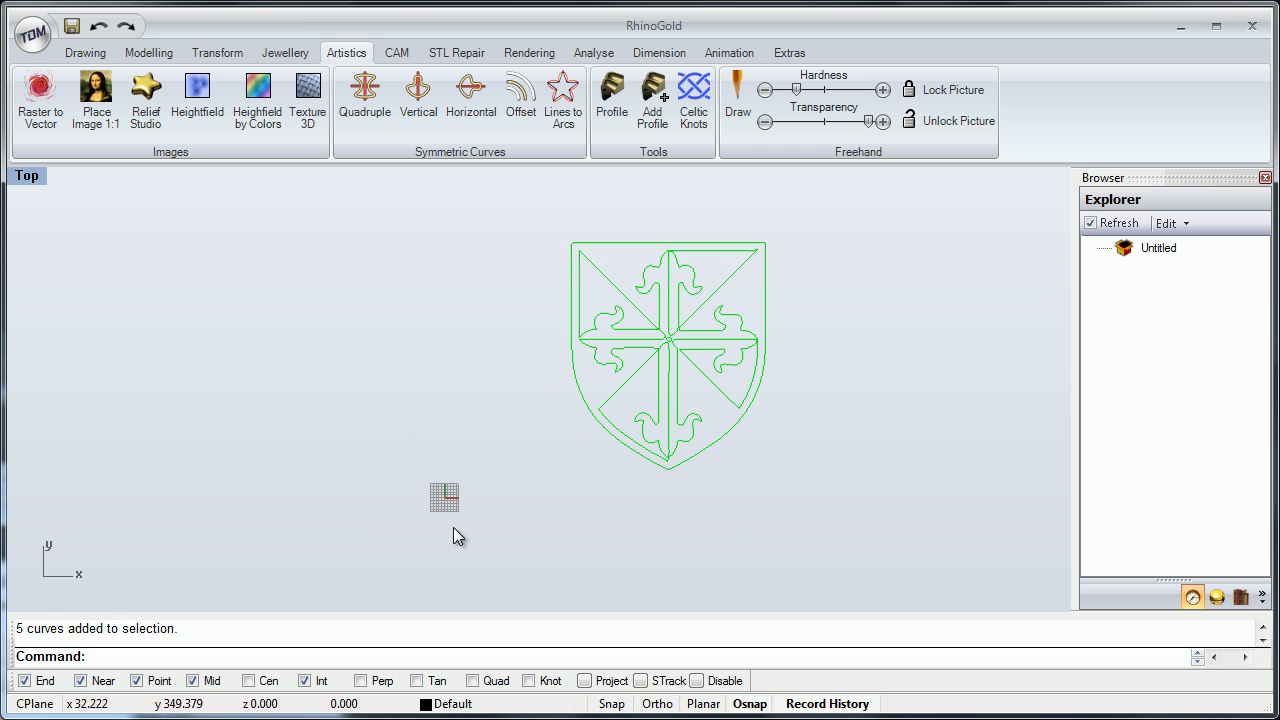
right_click_drag(453, 537, 451, 524)
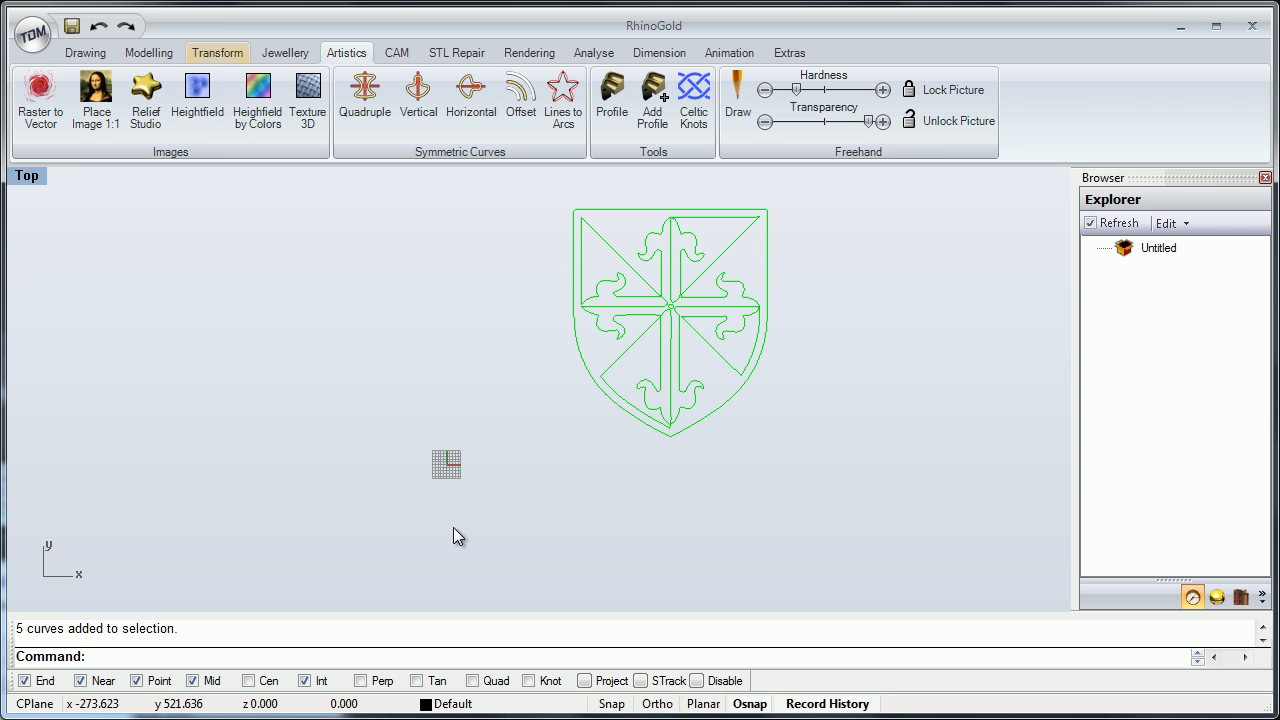
left_click(217, 53)
left_click(336, 103)
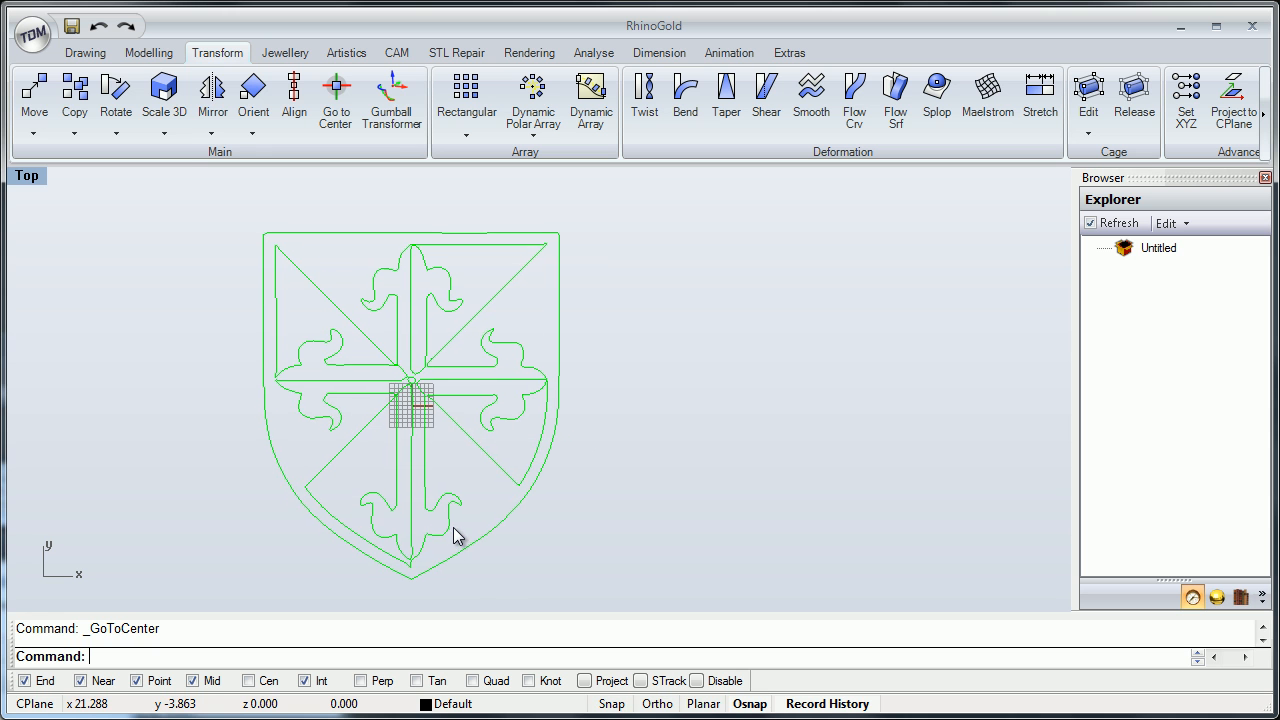
Scale the shield curves by dimension to a Y size of 50 with proportions locked, deleting the originals.
left_click(164, 131)
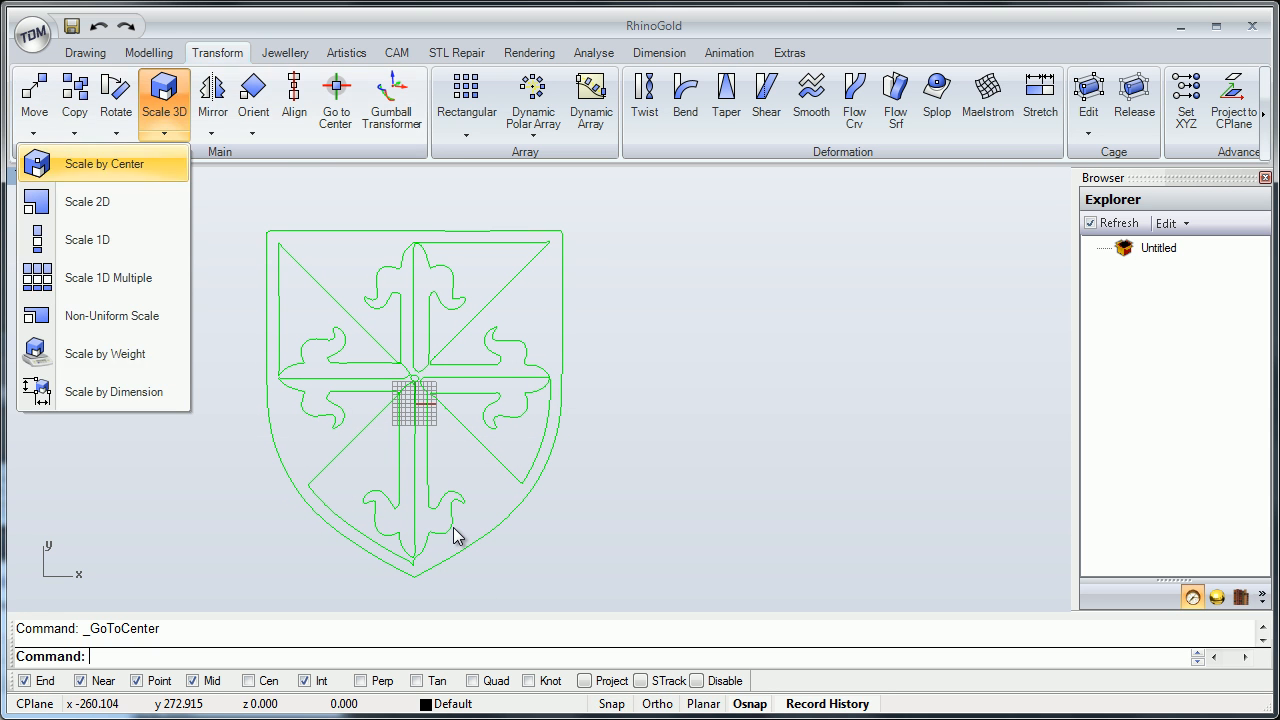
left_click(114, 391)
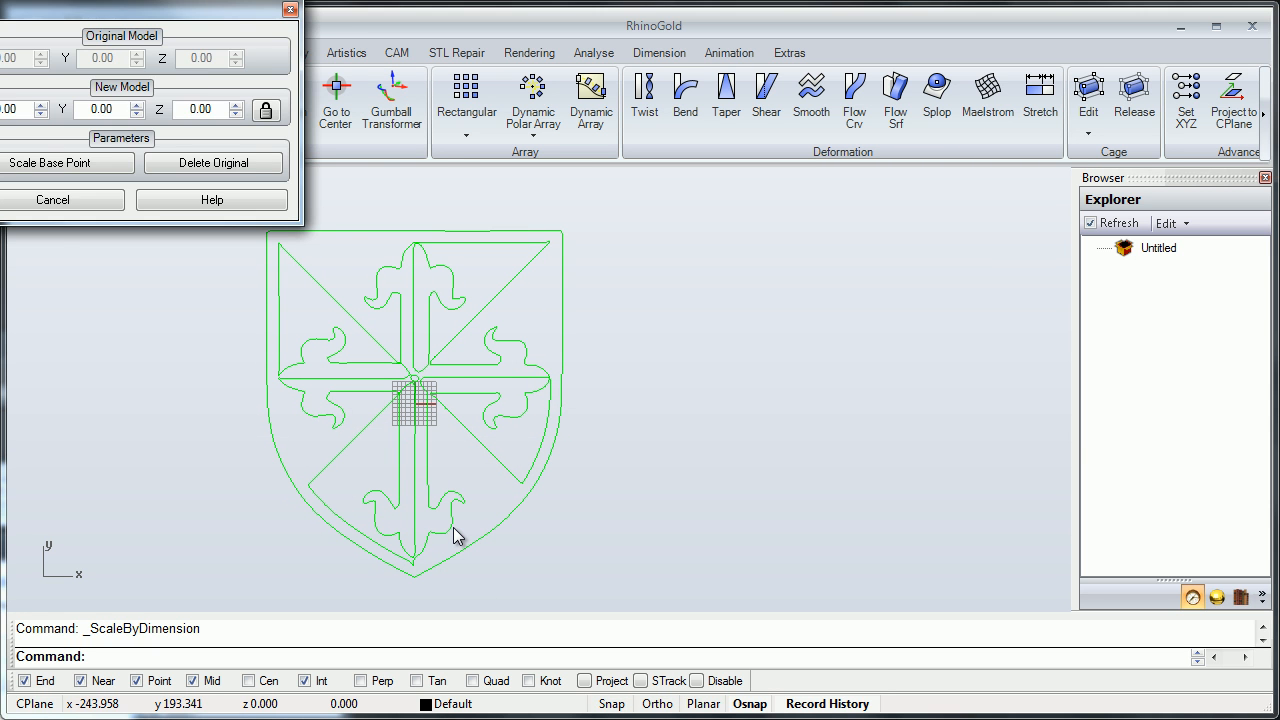
left_click(699, 328)
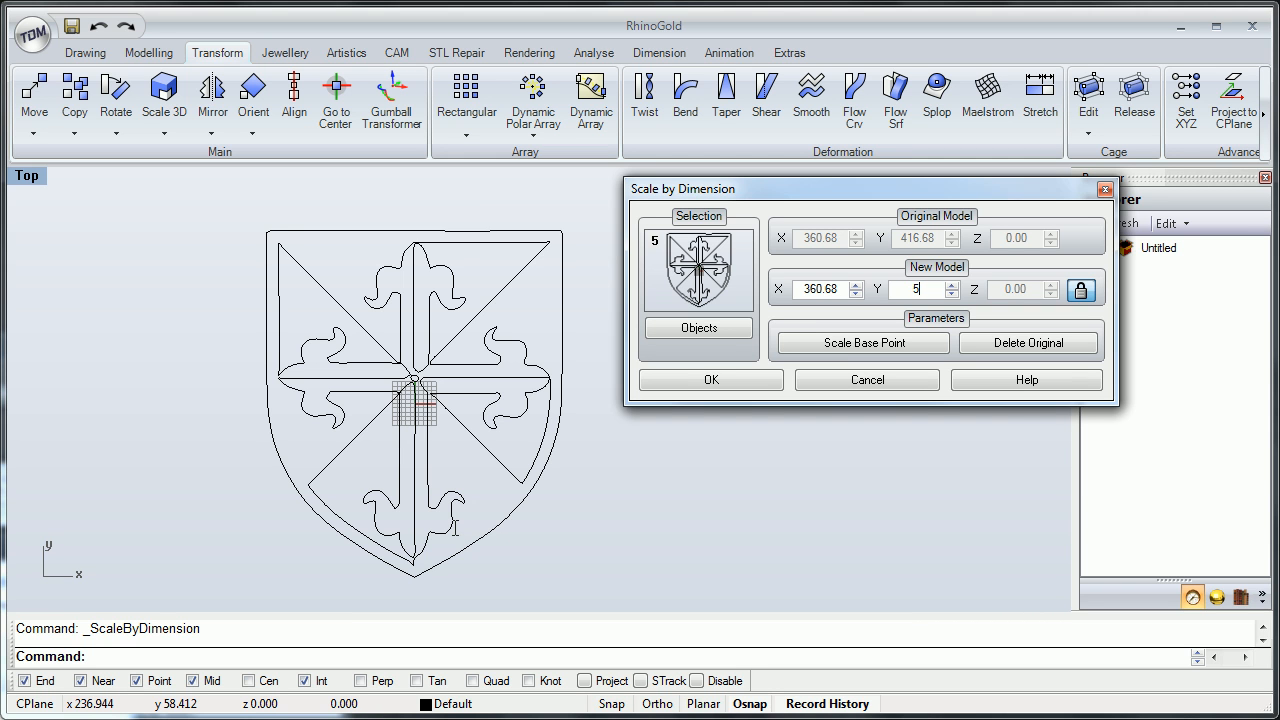
key("Tab")
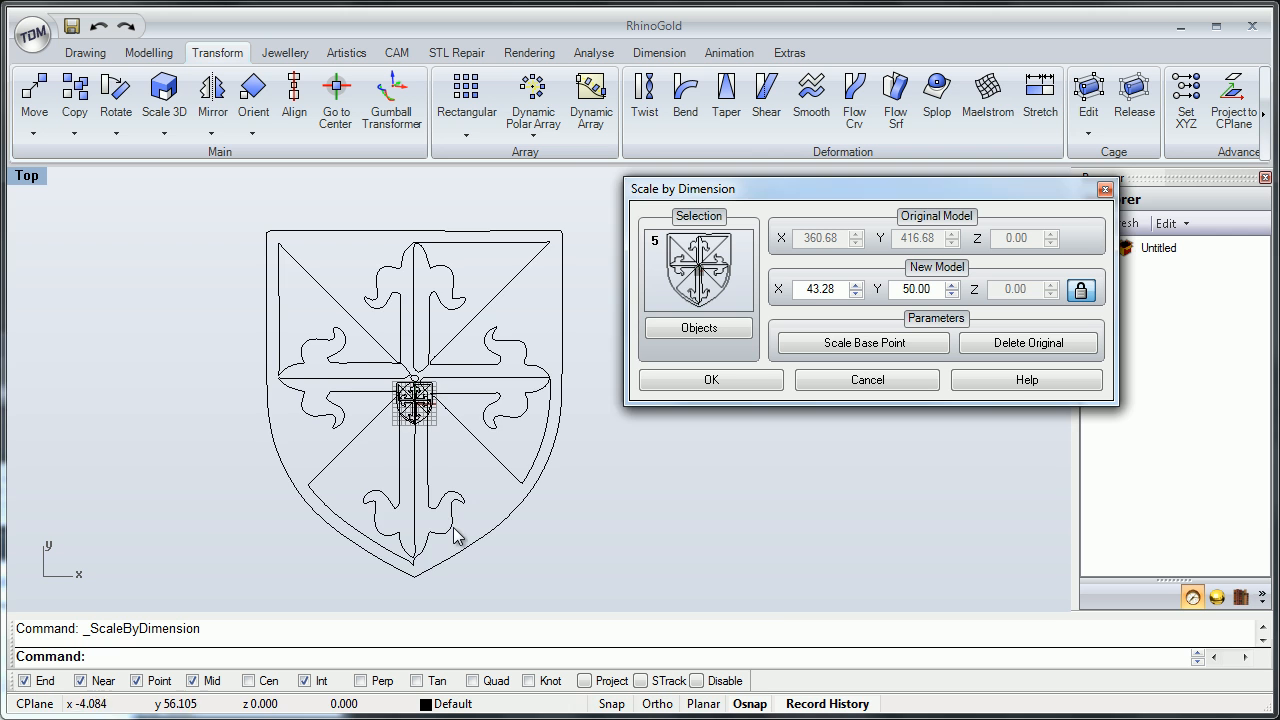
scroll(454, 528, "up", 12)
scroll(455, 537, "down", 4)
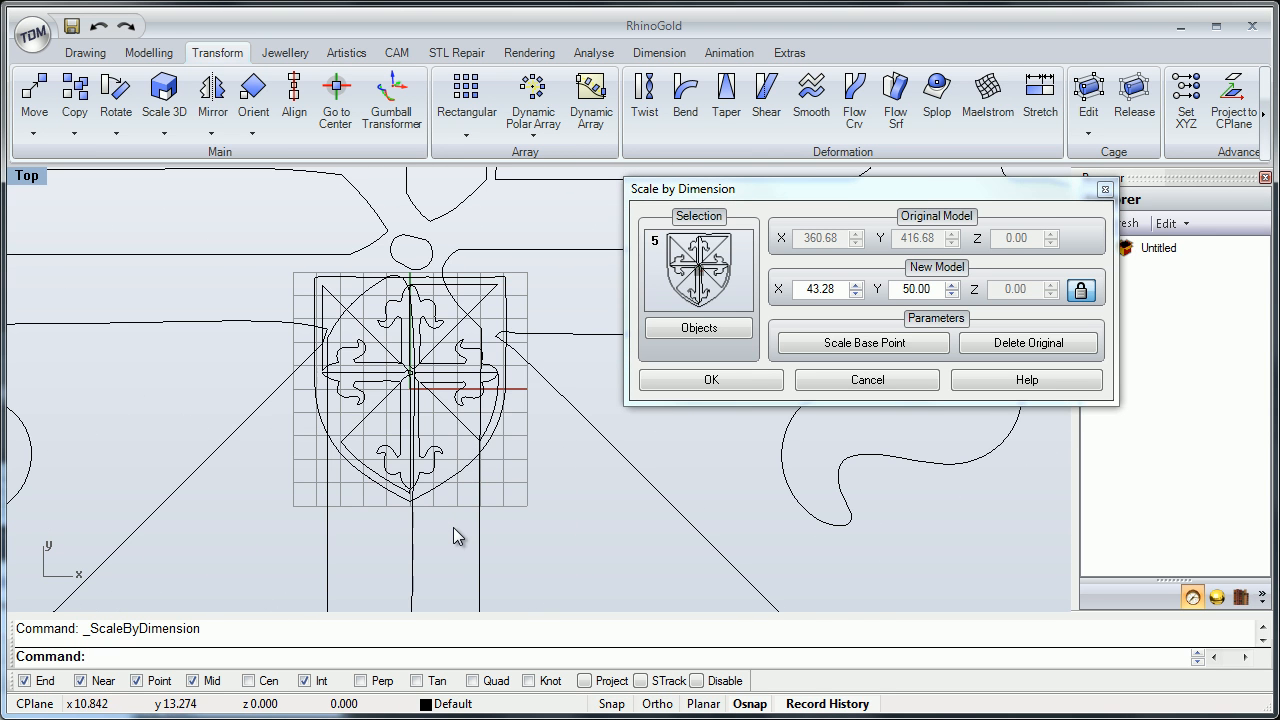
left_click(1028, 343)
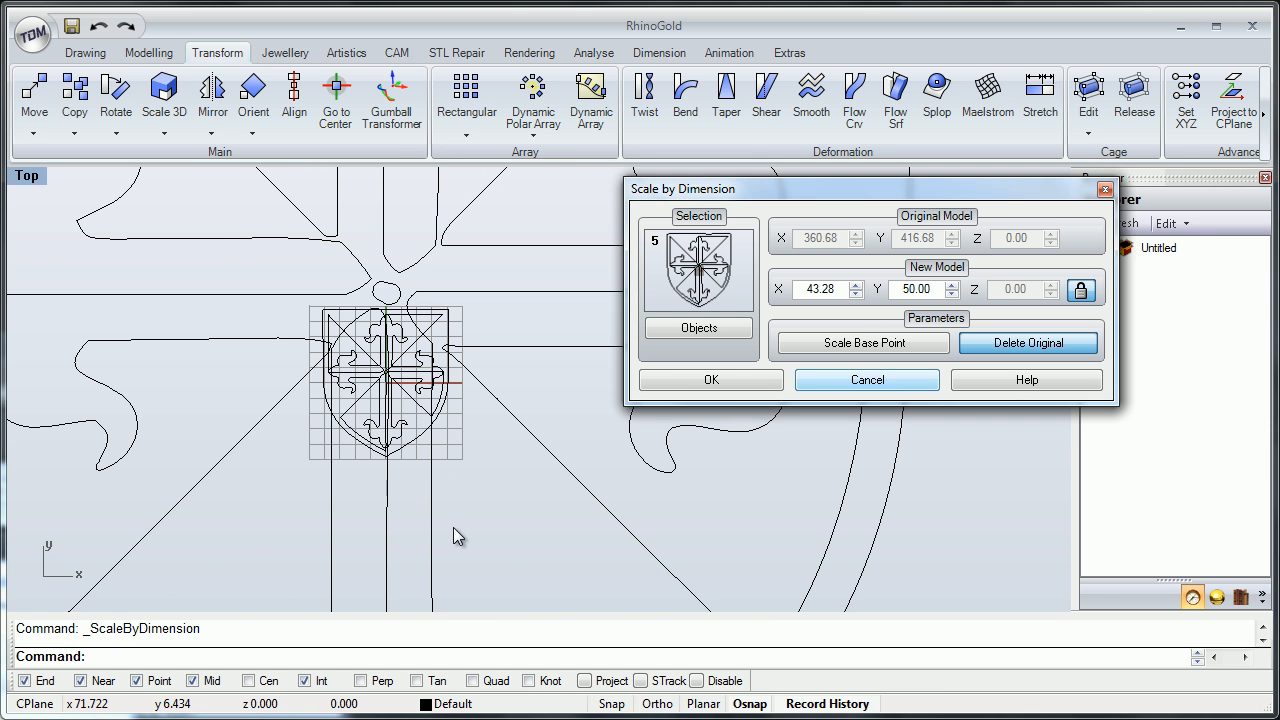
left_click(700, 378)
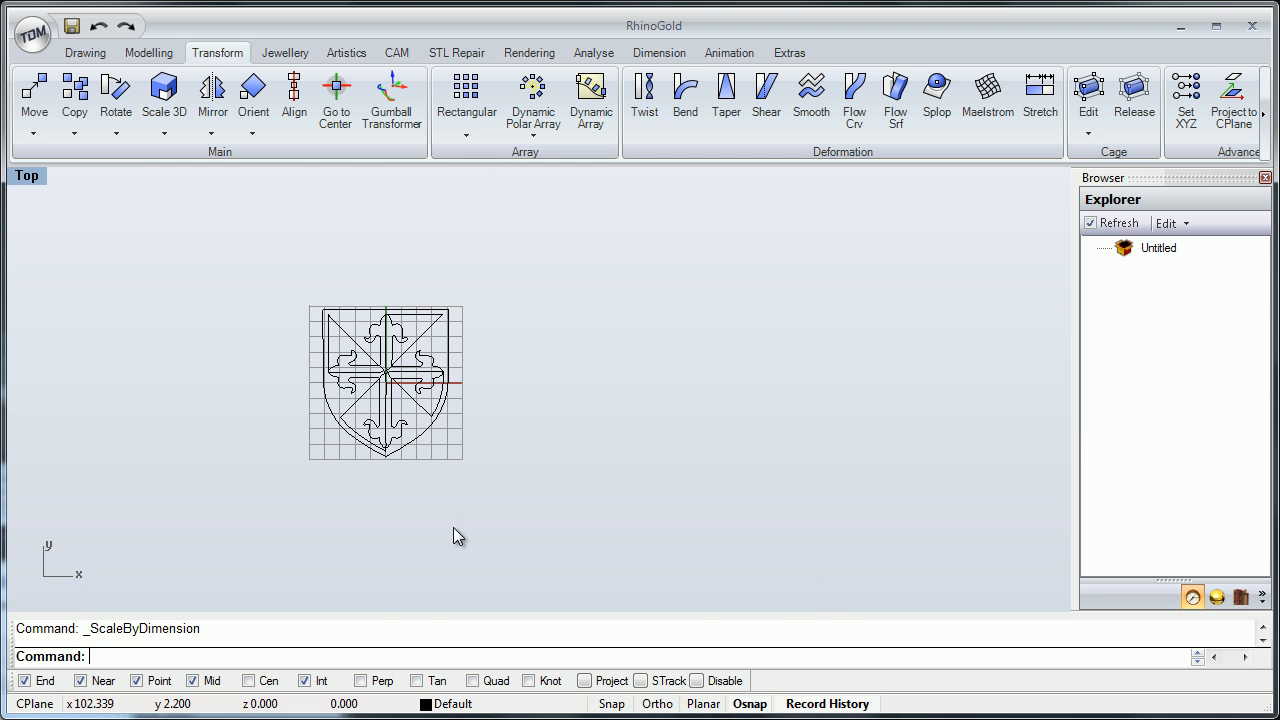
Place the image Topblack.jpg in the model with Place Image 1:1 as a visual reference.
right_click_drag(446, 401, 583, 384)
scroll(549, 349, "up", 8)
right_click_drag(454, 528, 540, 546)
right_click_drag(454, 528, 546, 564)
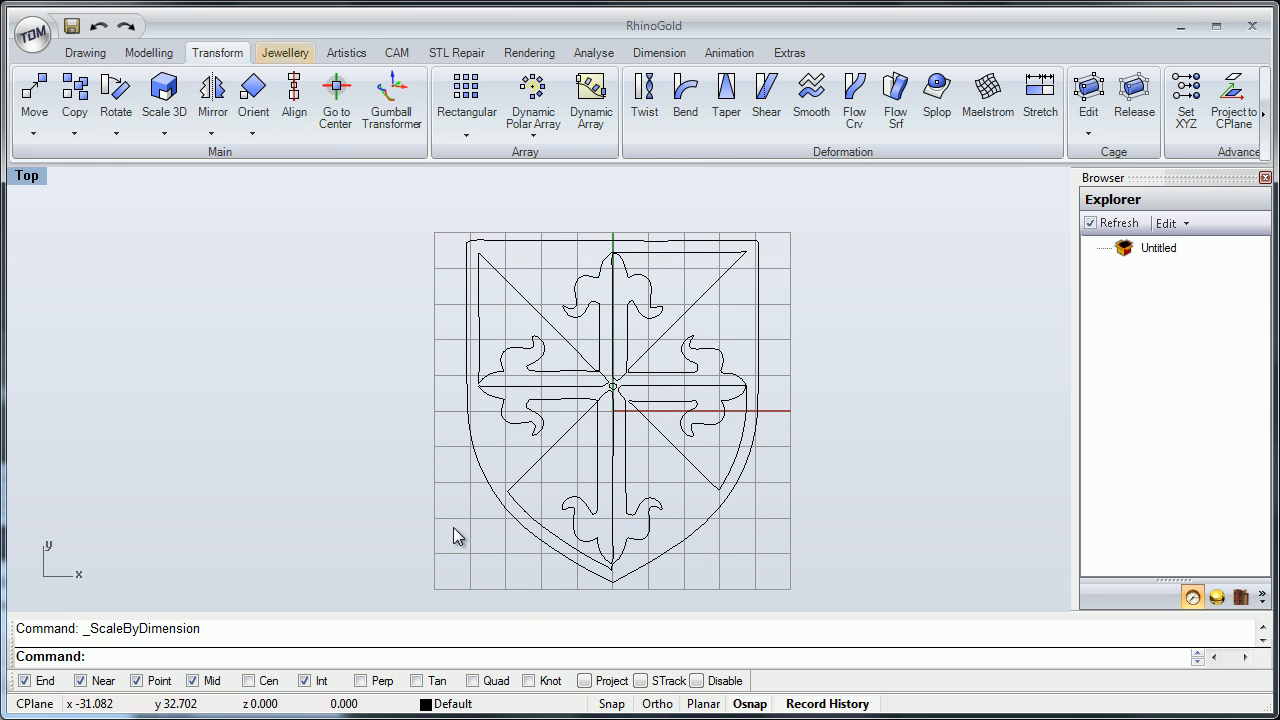
left_click(285, 53)
left_click(346, 53)
left_click(96, 103)
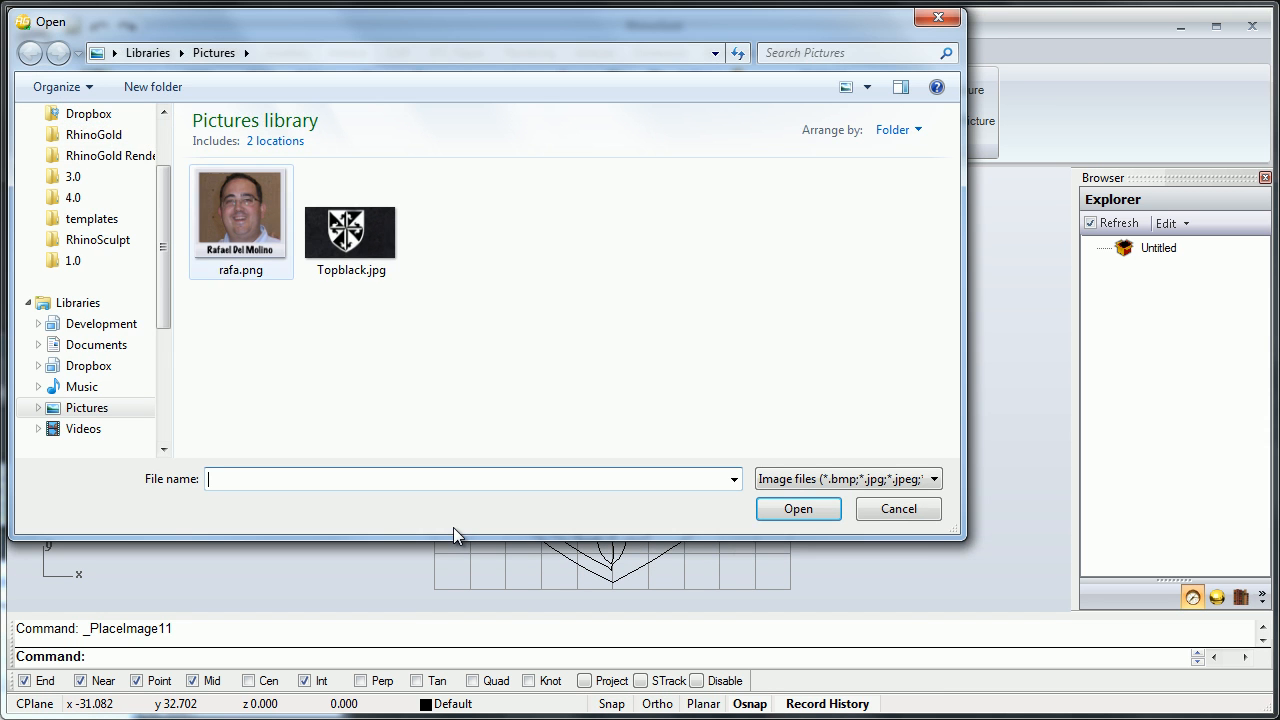
double_click(355, 228)
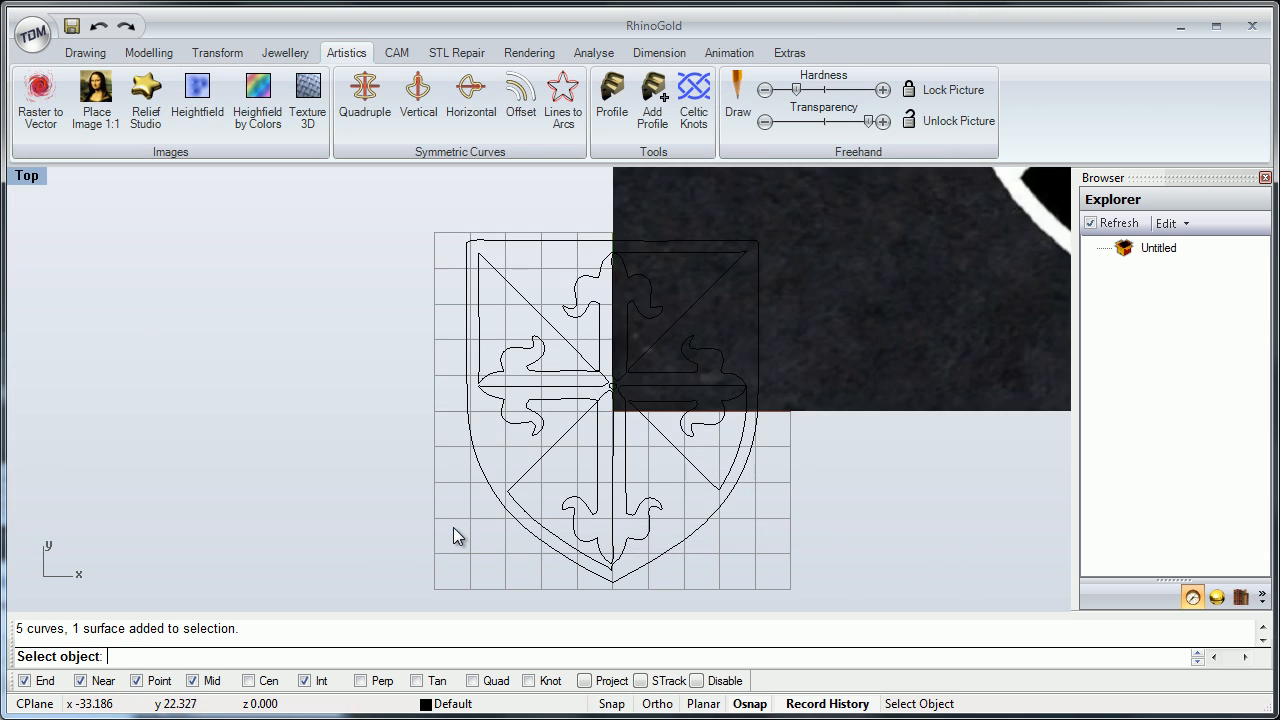
Move the placed reference image off the shield curves, to their left.
scroll(357, 274, "down", 16)
right_click_drag(510, 215, 607, 349)
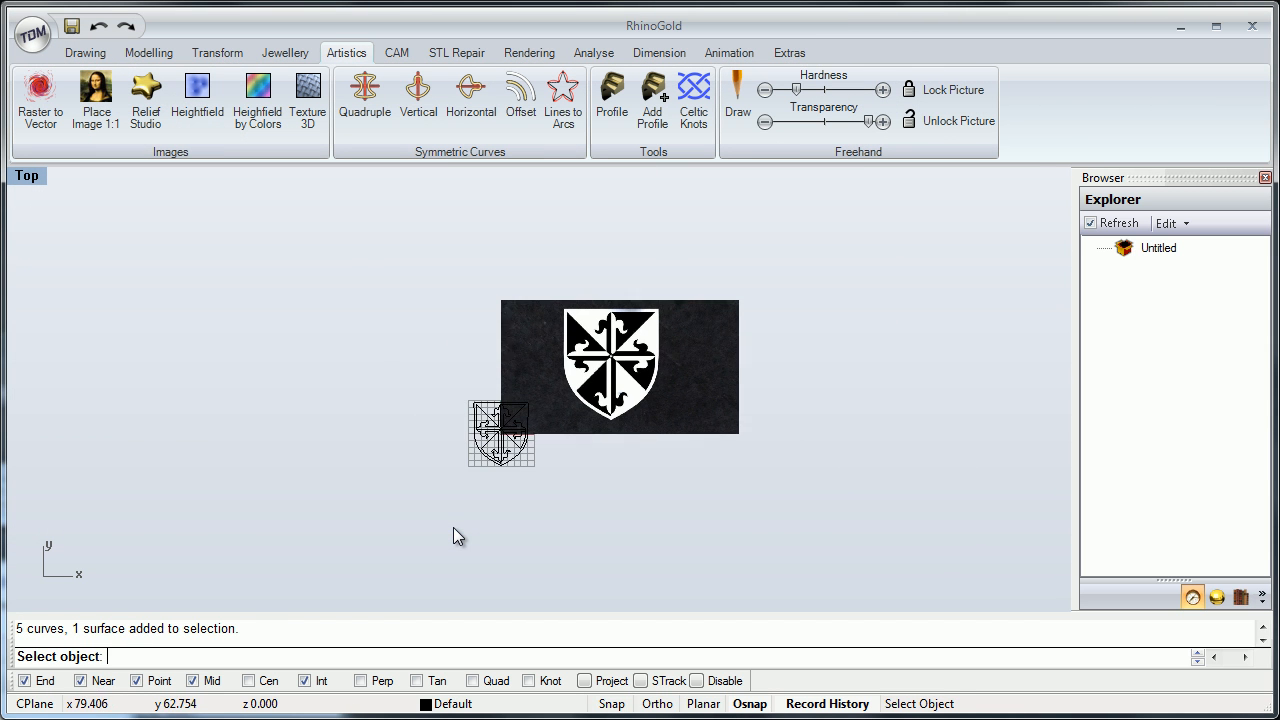
left_click(608, 374)
left_click_drag(609, 376, 319, 438)
scroll(340, 405, "up", 6)
right_click_drag(375, 374, 479, 312)
right_click_drag(485, 532, 453, 537)
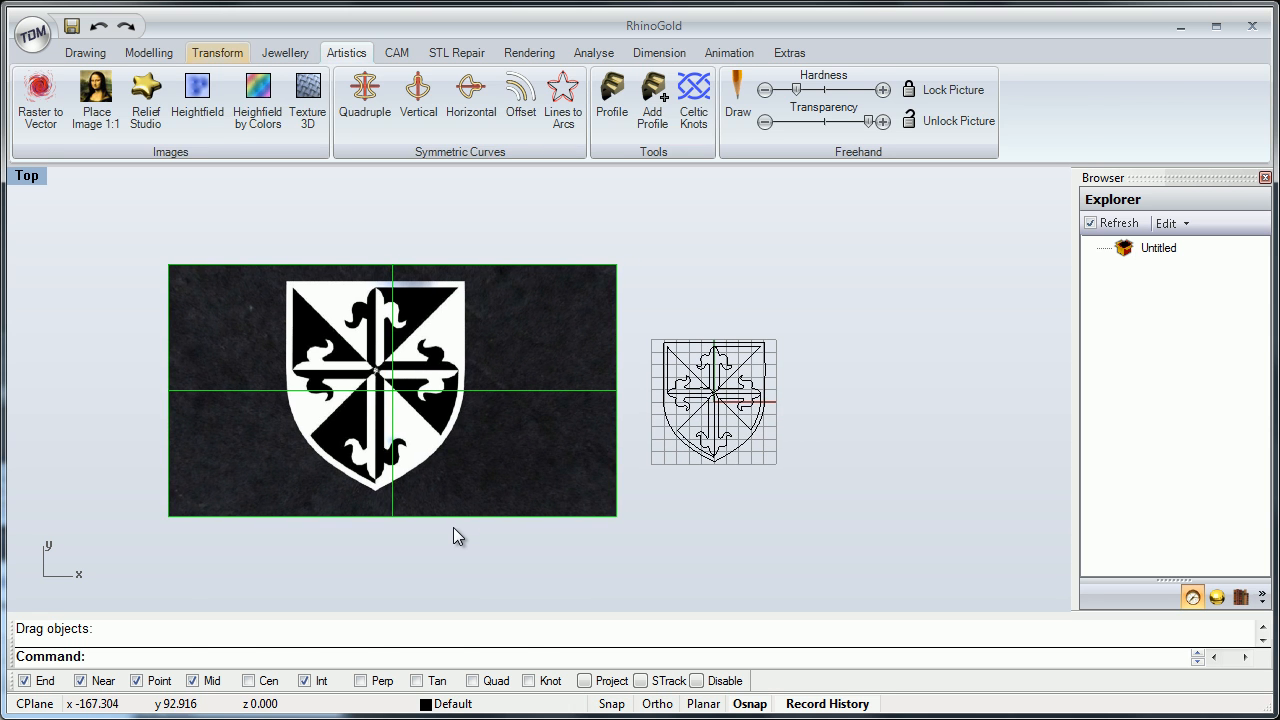
Shrink the reference image proportionally with the Gumball Transformer and move it close to the left side of the shield curves.
left_click(217, 52)
left_click(391, 100)
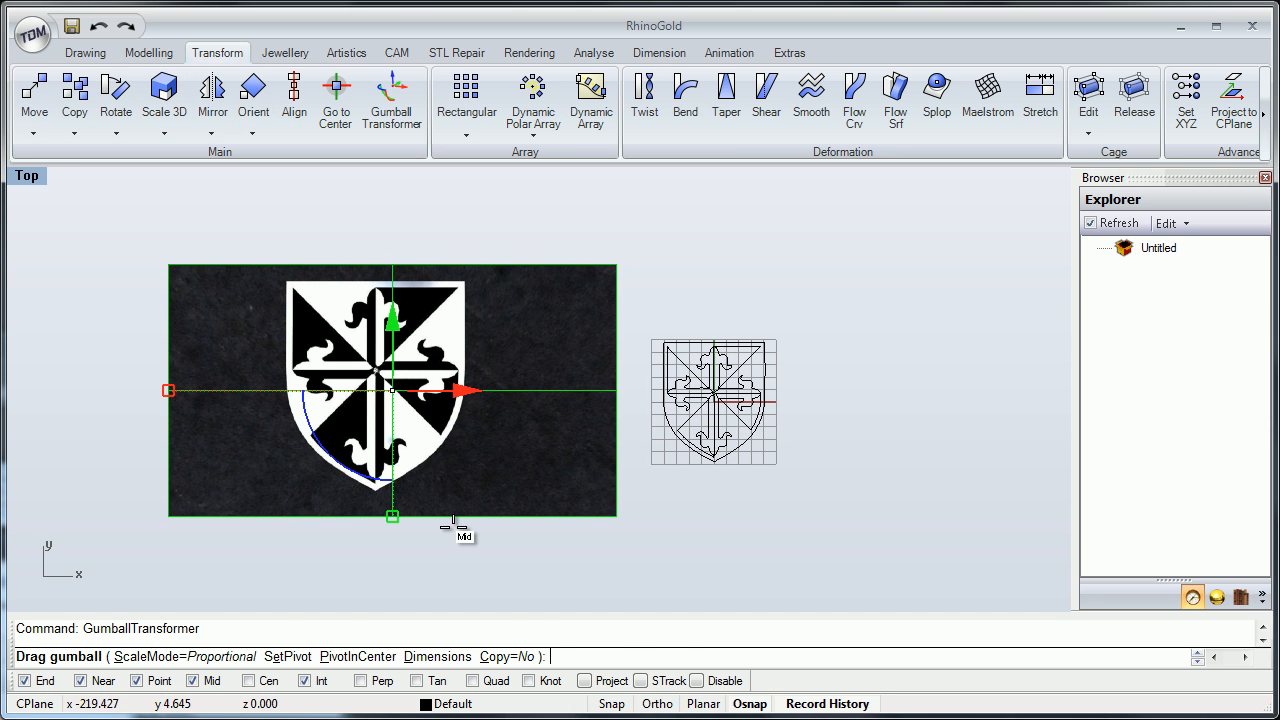
left_click_drag(168, 390, 293, 390)
right_click(459, 475)
left_click_drag(403, 398, 531, 403)
left_click(555, 492)
scroll(639, 393, "up", 2)
scroll(665, 403, "up", 5)
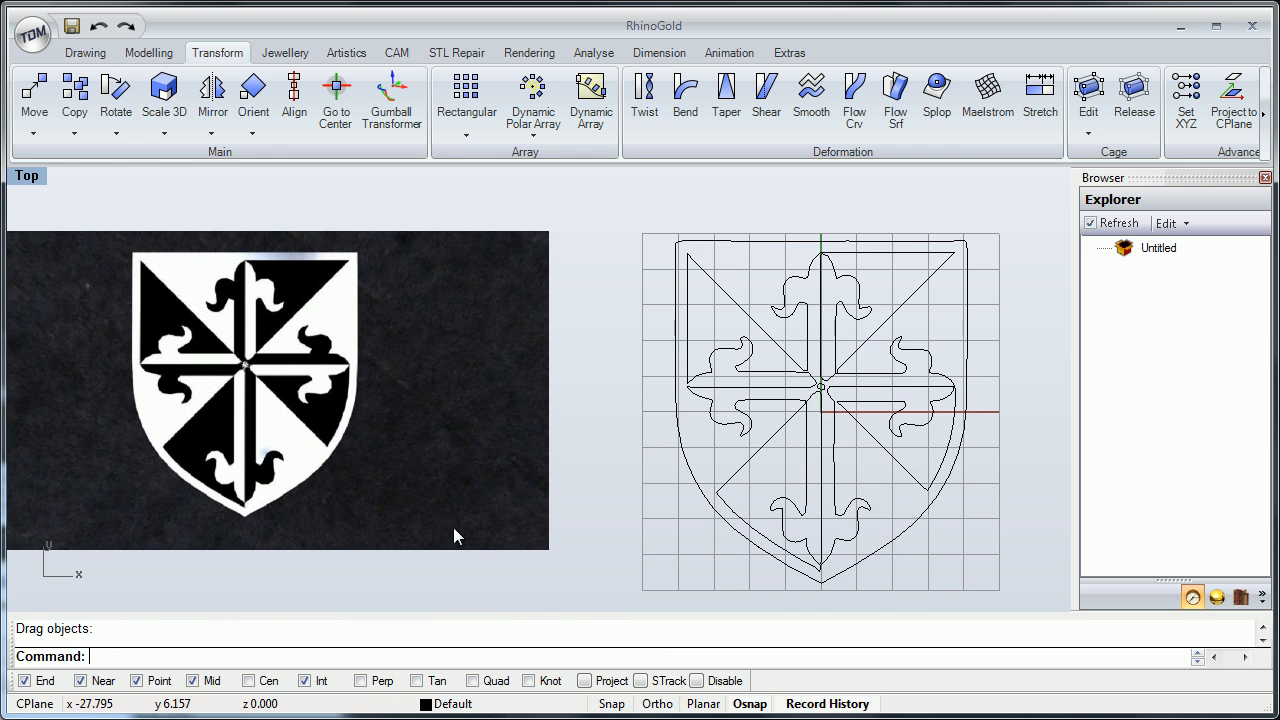
Make Layer 01 the current layer for drawing the construction lines.
right_click_drag(543, 282, 555, 296)
right_click_drag(664, 338, 584, 311)
mouse_move(452, 527)
right_mouse_down()
mouse_move(464, 542)
mouse_move(410, 516)
mouse_move(371, 538)
mouse_move(487, 545)
mouse_move(431, 542)
right_mouse_up()
scroll(454, 530, "up", 4)
scroll(454, 530, "down", 2)
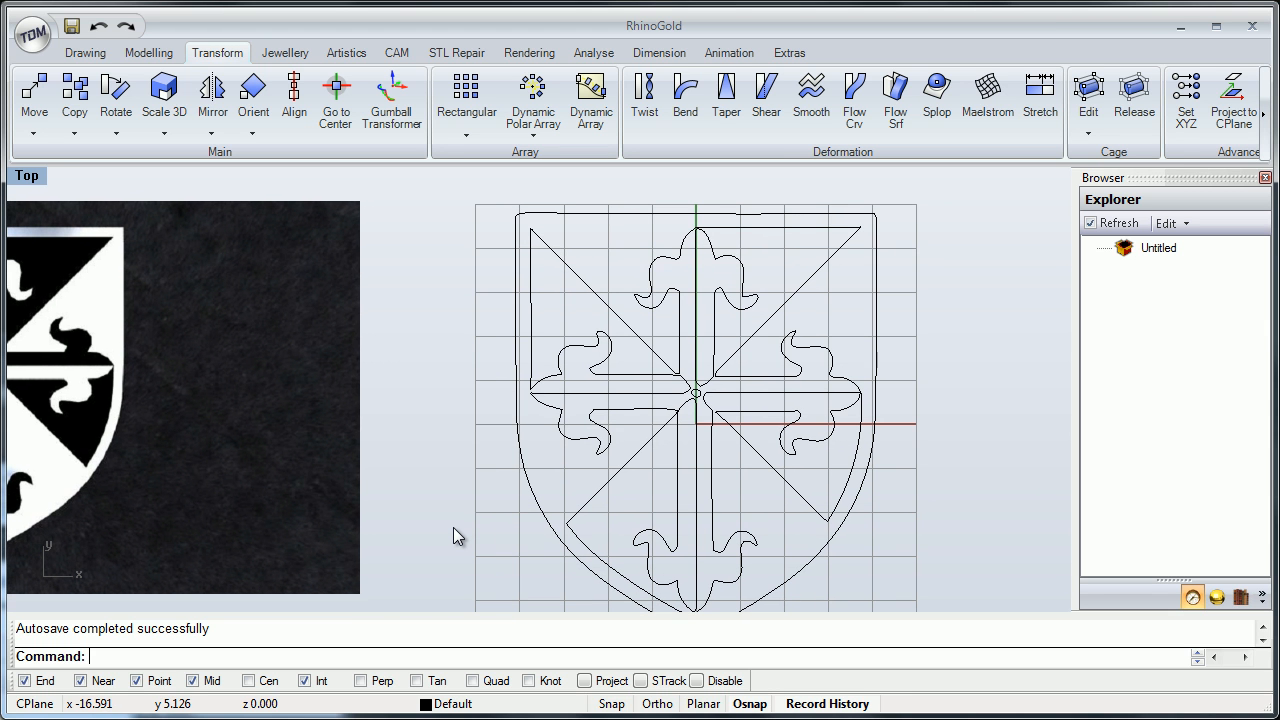
left_click(445, 703)
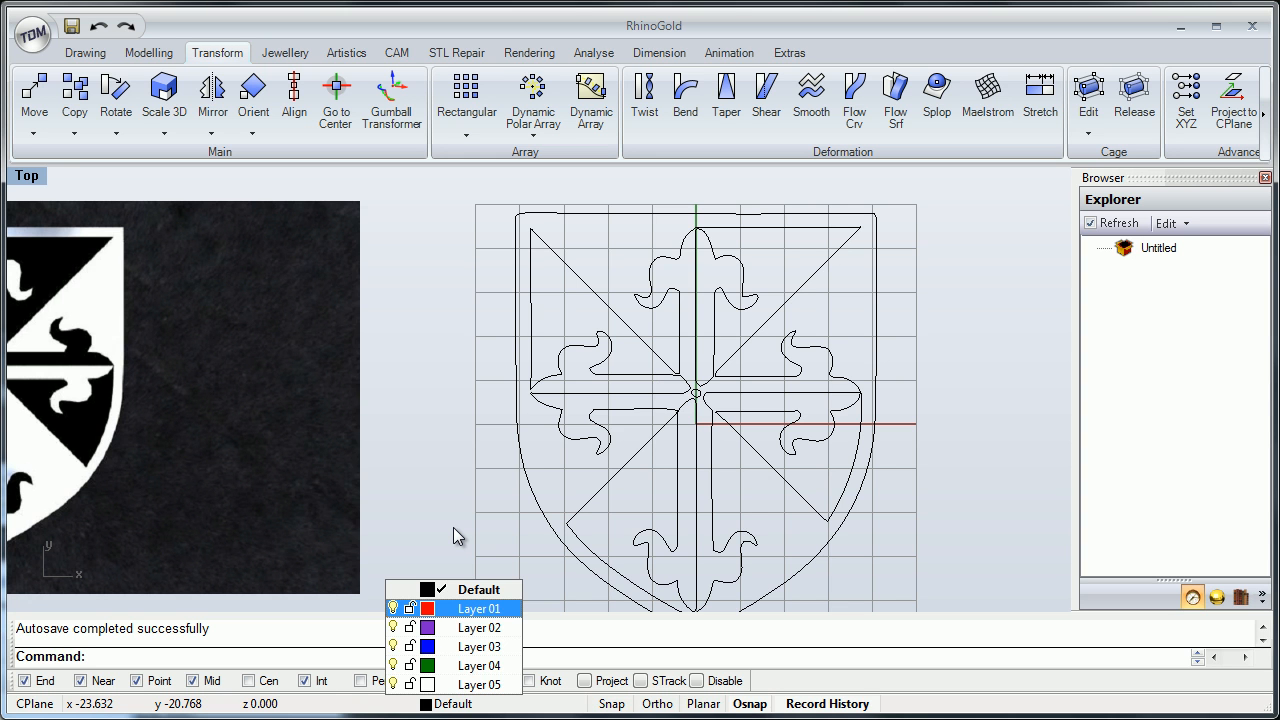
left_click(479, 609)
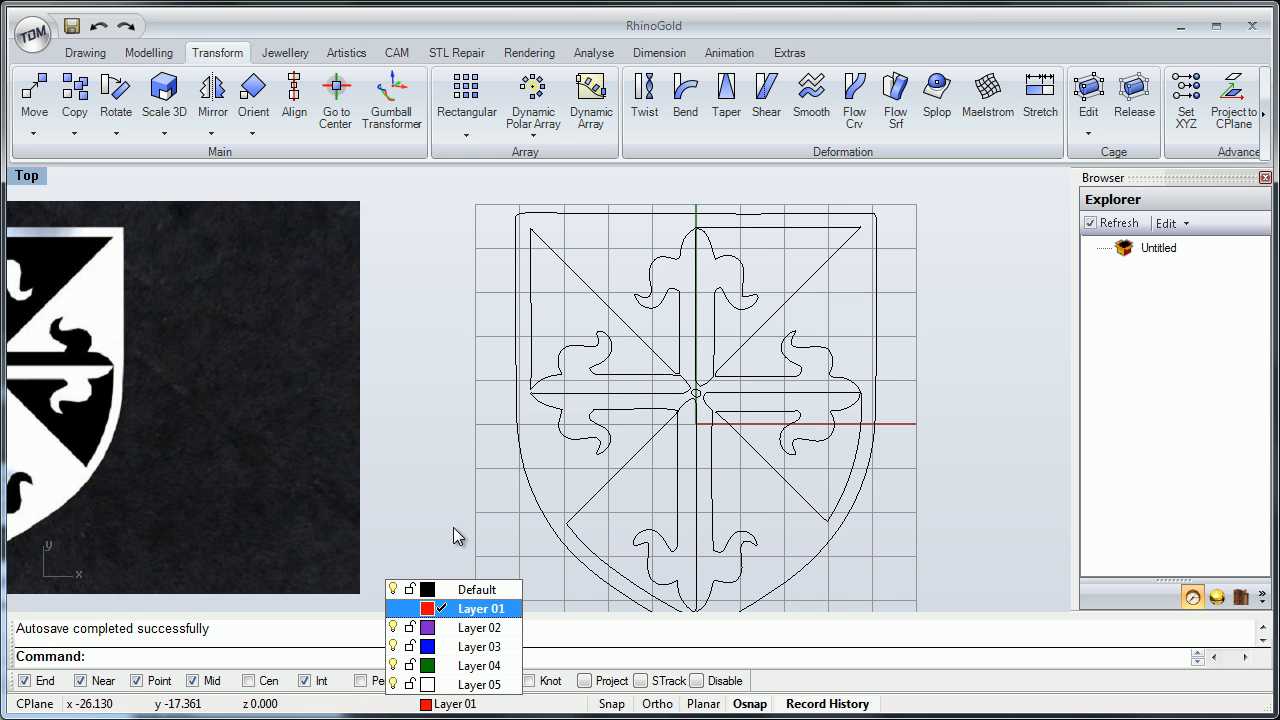
left_click(487, 515)
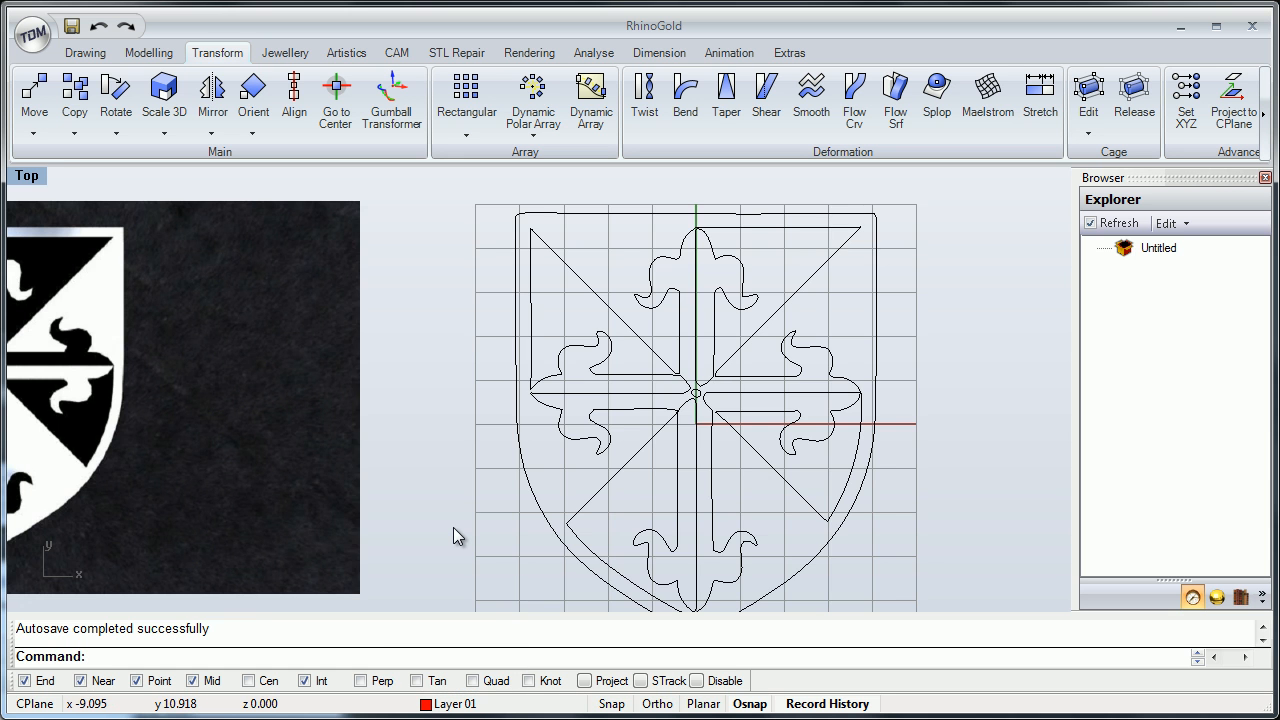
Turn off the End snap and draw a horizontal BothSides line along the shield's upper edge, extending about 29 to each side.
right_click_drag(616, 328, 545, 325)
right_click_drag(453, 528, 444, 518)
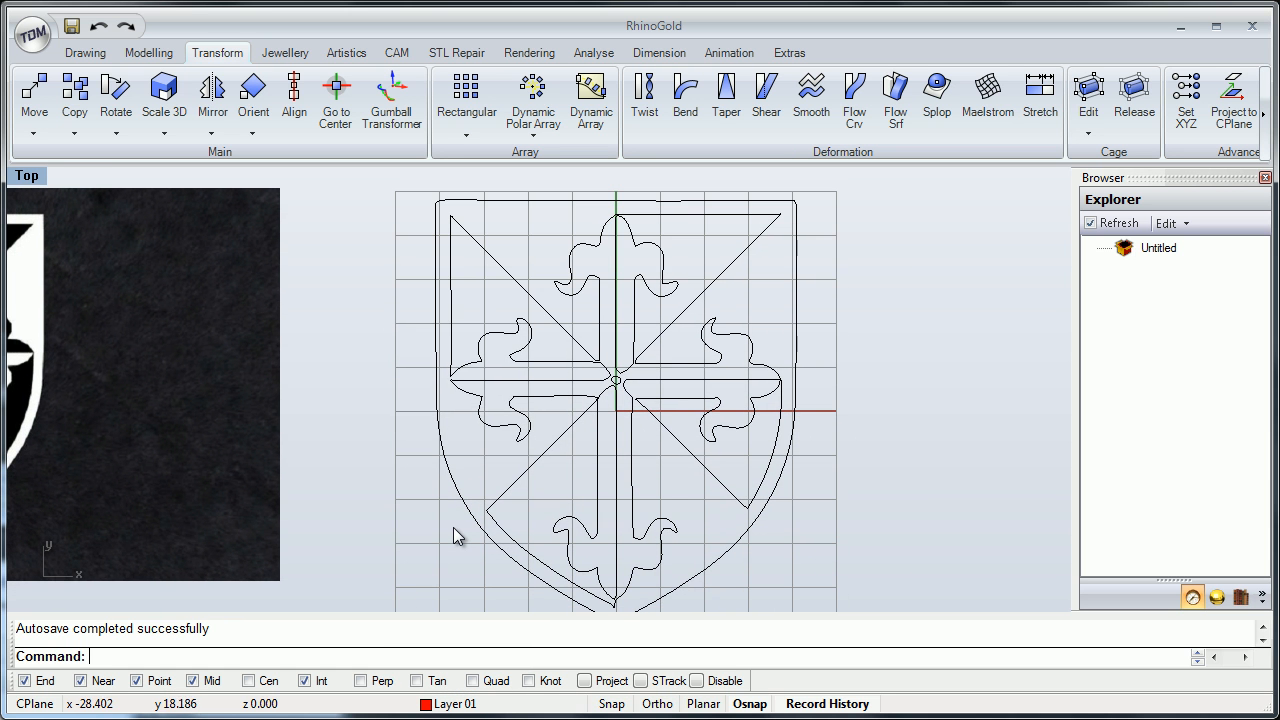
right_click_drag(369, 242, 398, 275)
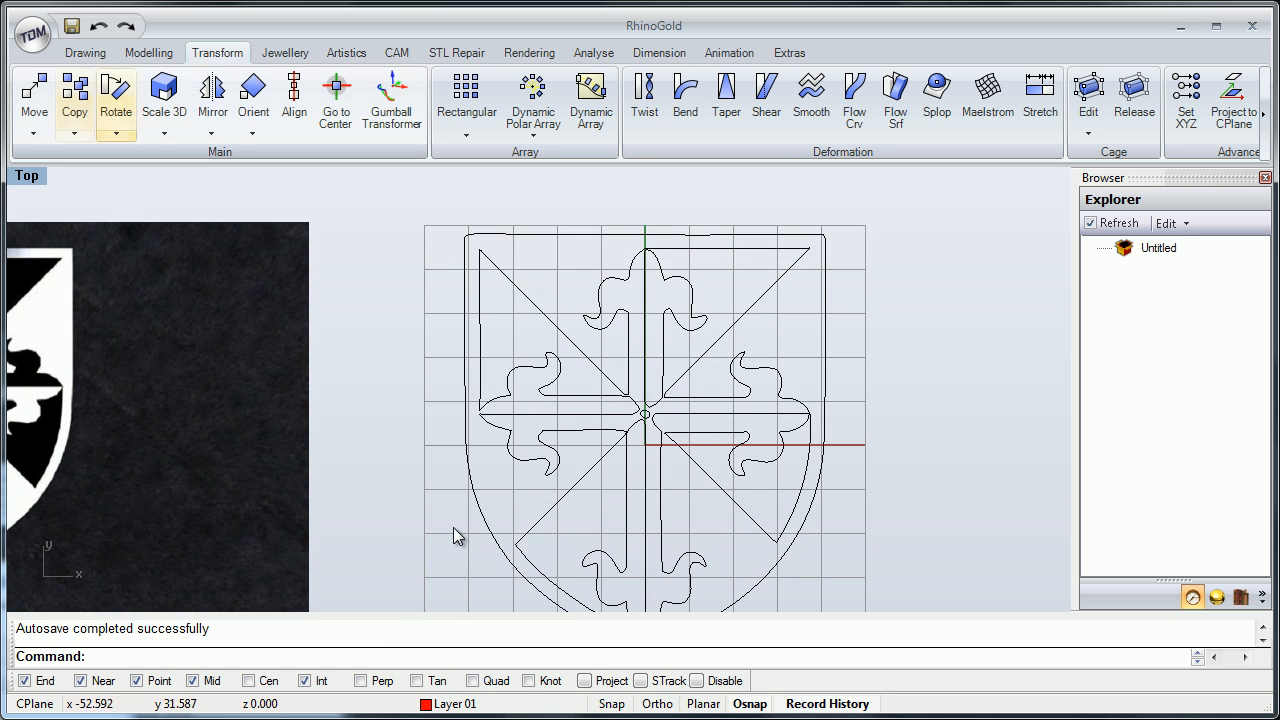
left_click(85, 53)
left_click(34, 100)
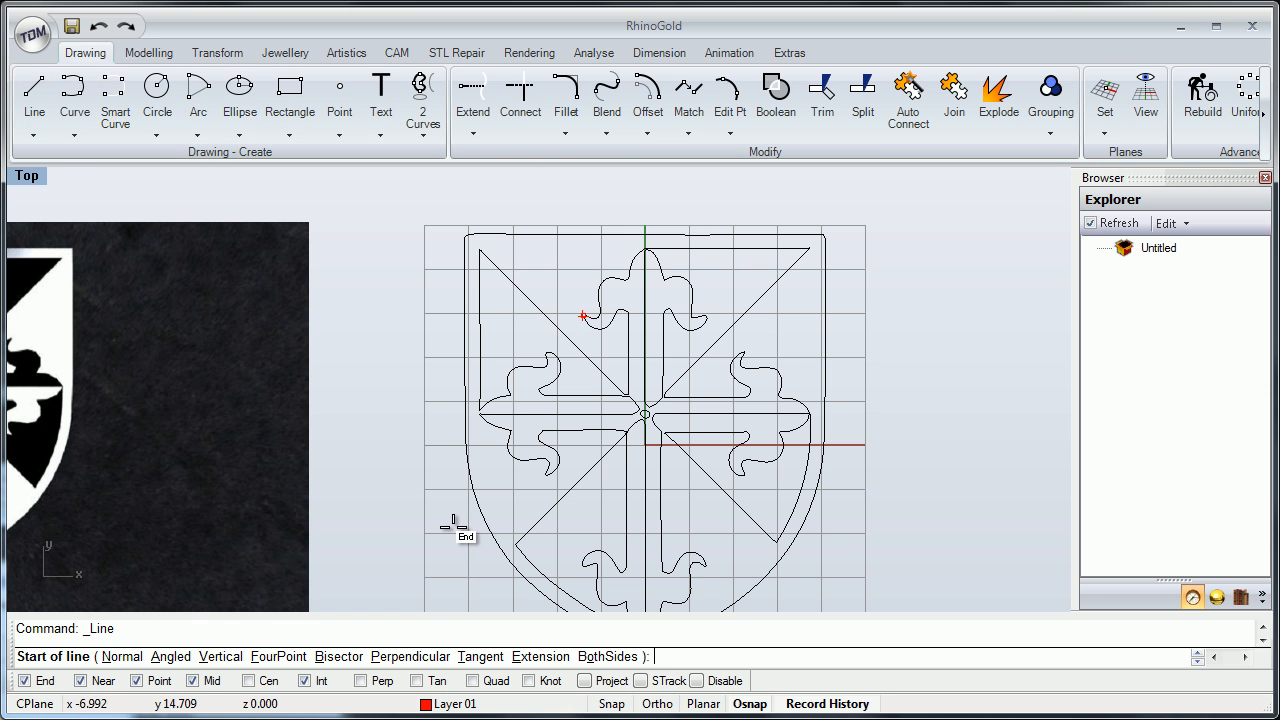
scroll(453, 527, "up", 3)
scroll(453, 527, "up", 2)
scroll(453, 527, "down", 5)
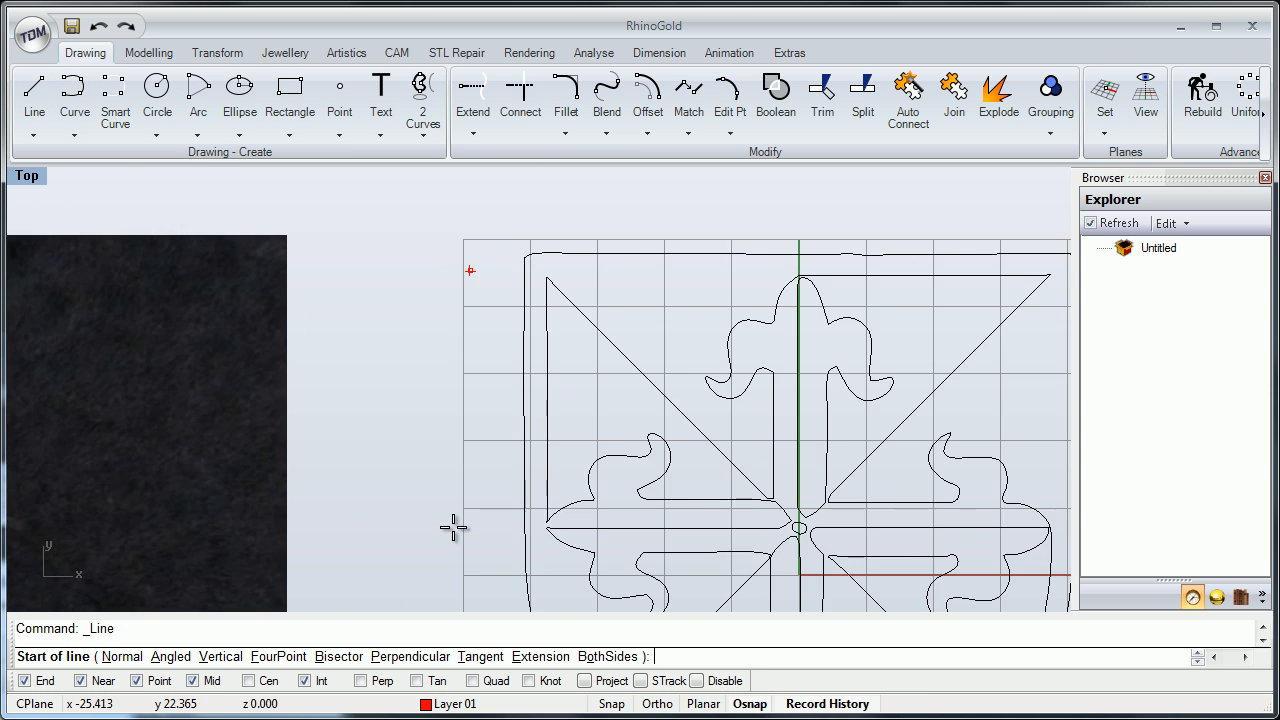
scroll(453, 527, "up", 5)
scroll(342, 335, "down", 6)
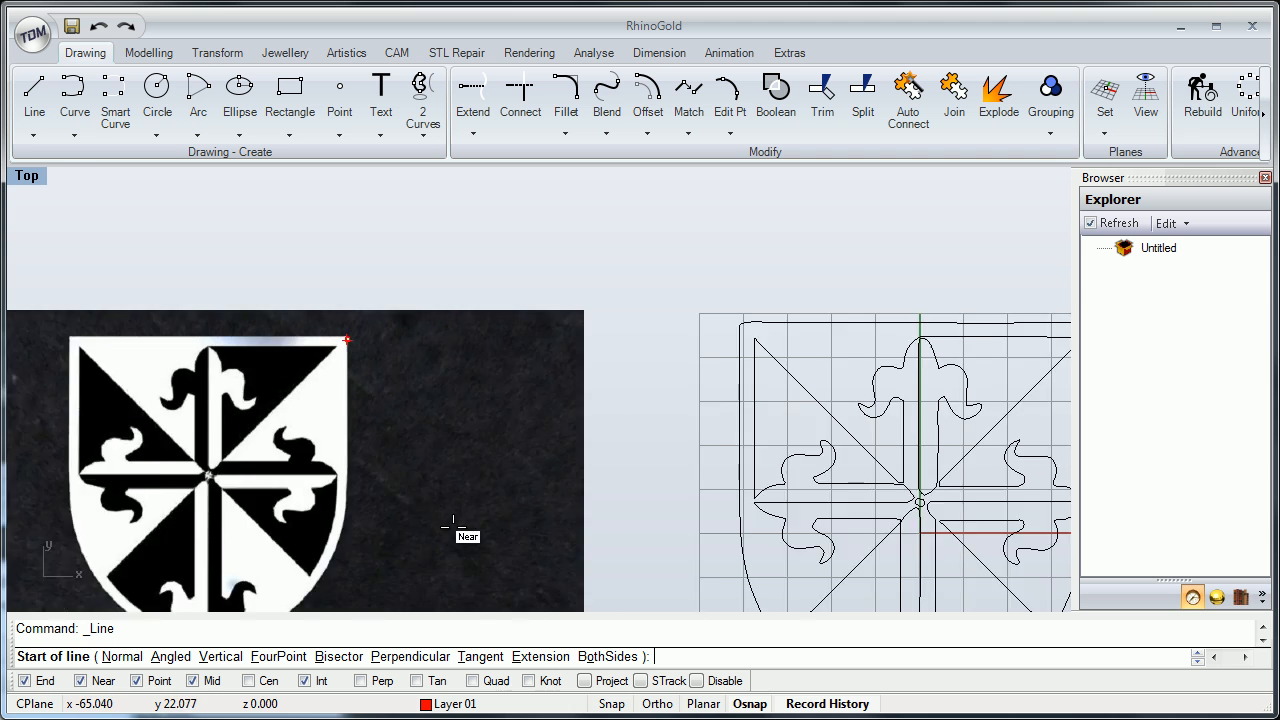
scroll(498, 315, "down", 4)
right_click_drag(657, 316, 495, 270)
scroll(521, 274, "up", 4)
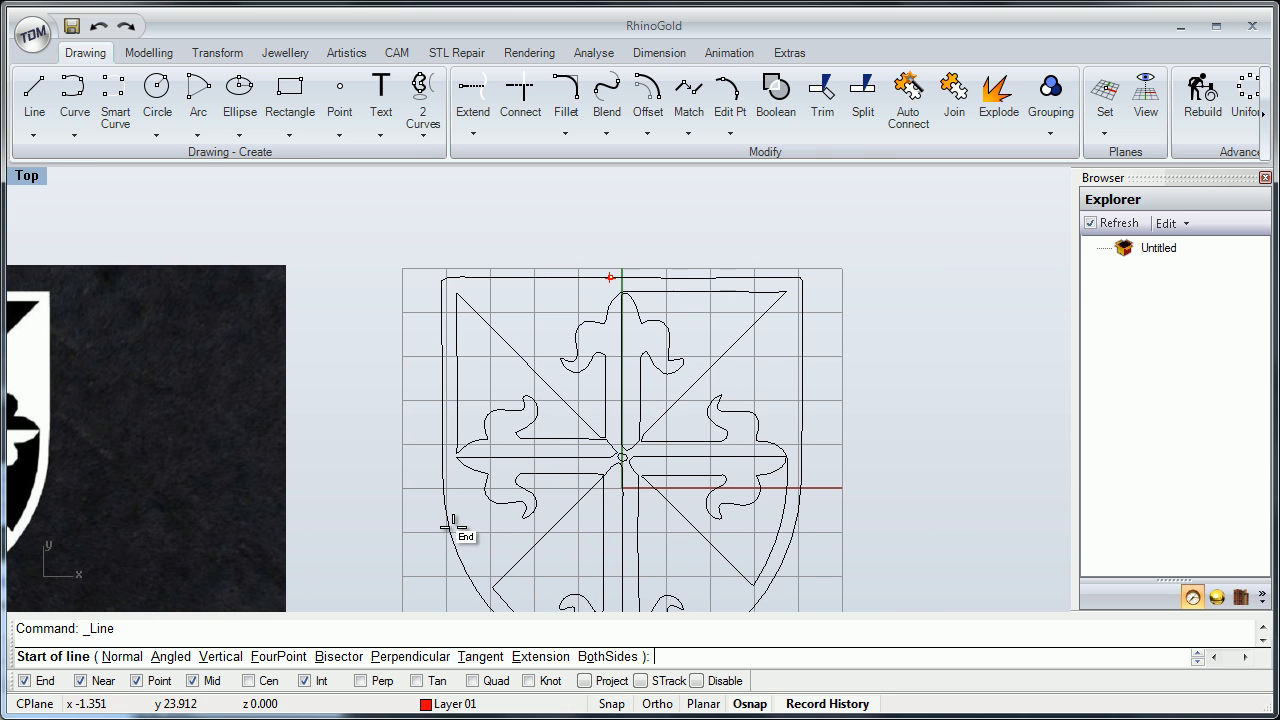
right_click_drag(630, 273, 594, 274)
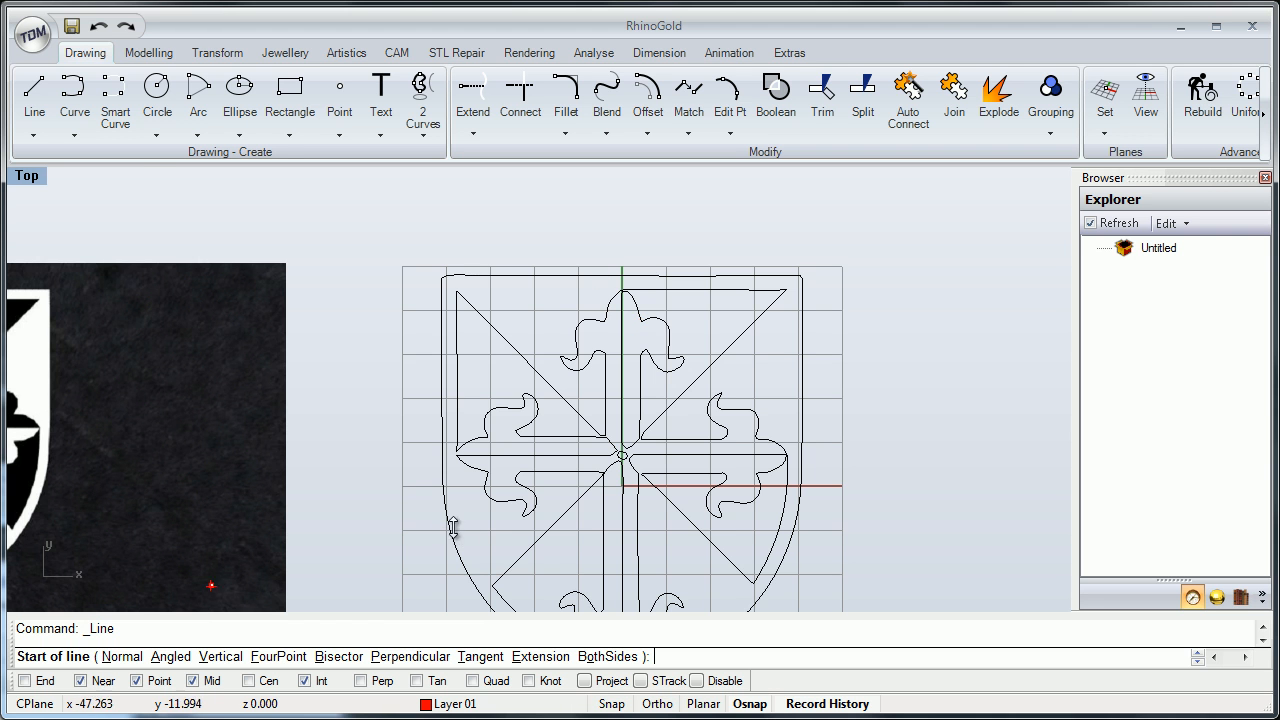
scroll(452, 524, "up", 2)
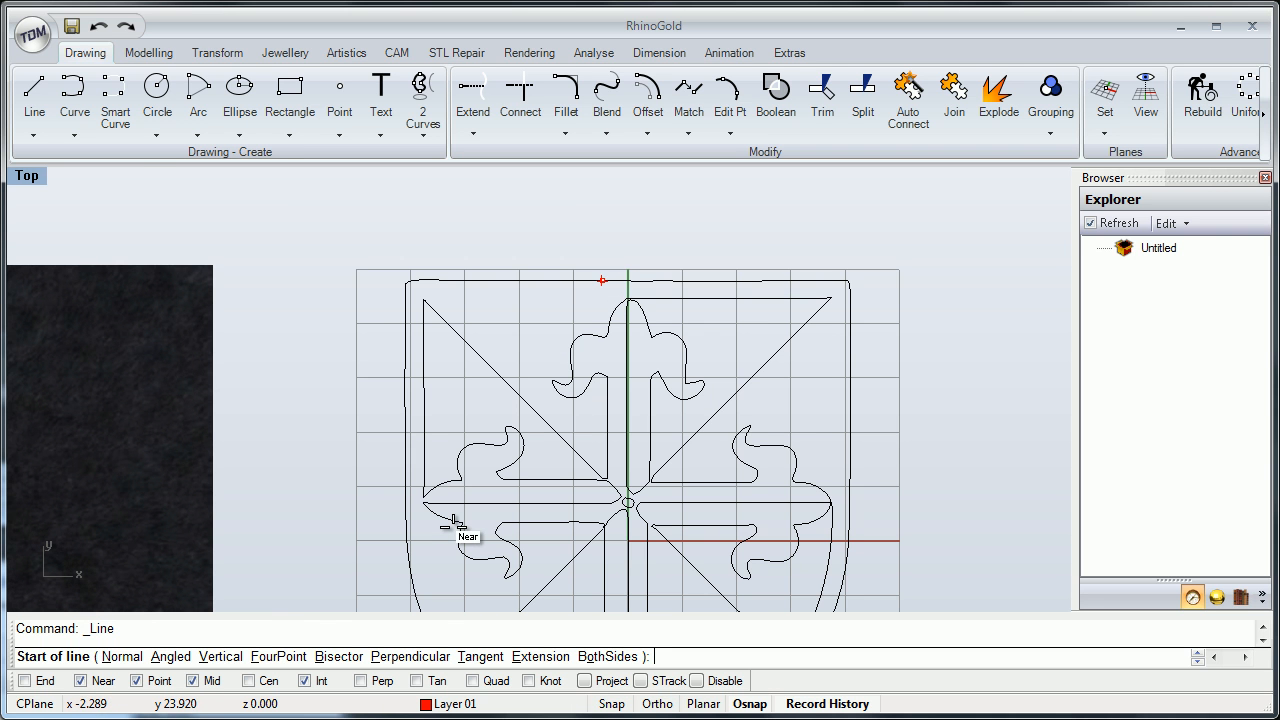
left_click(602, 281)
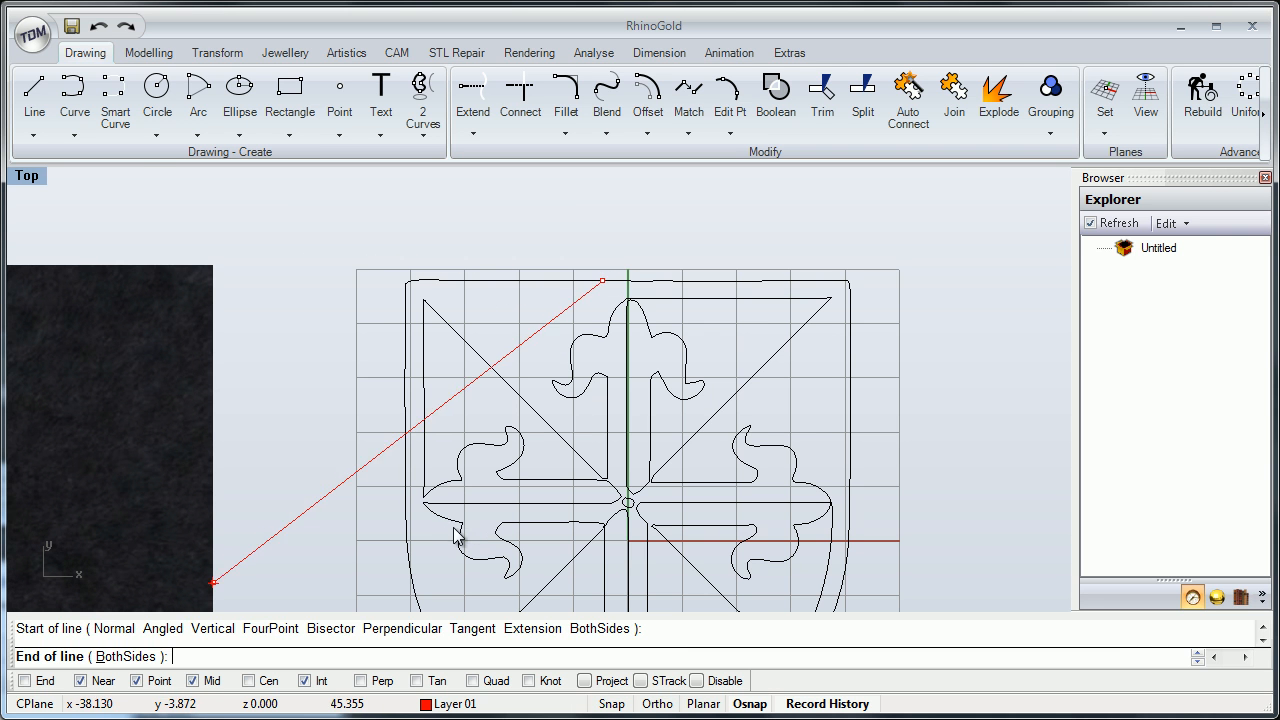
left_click(136, 656)
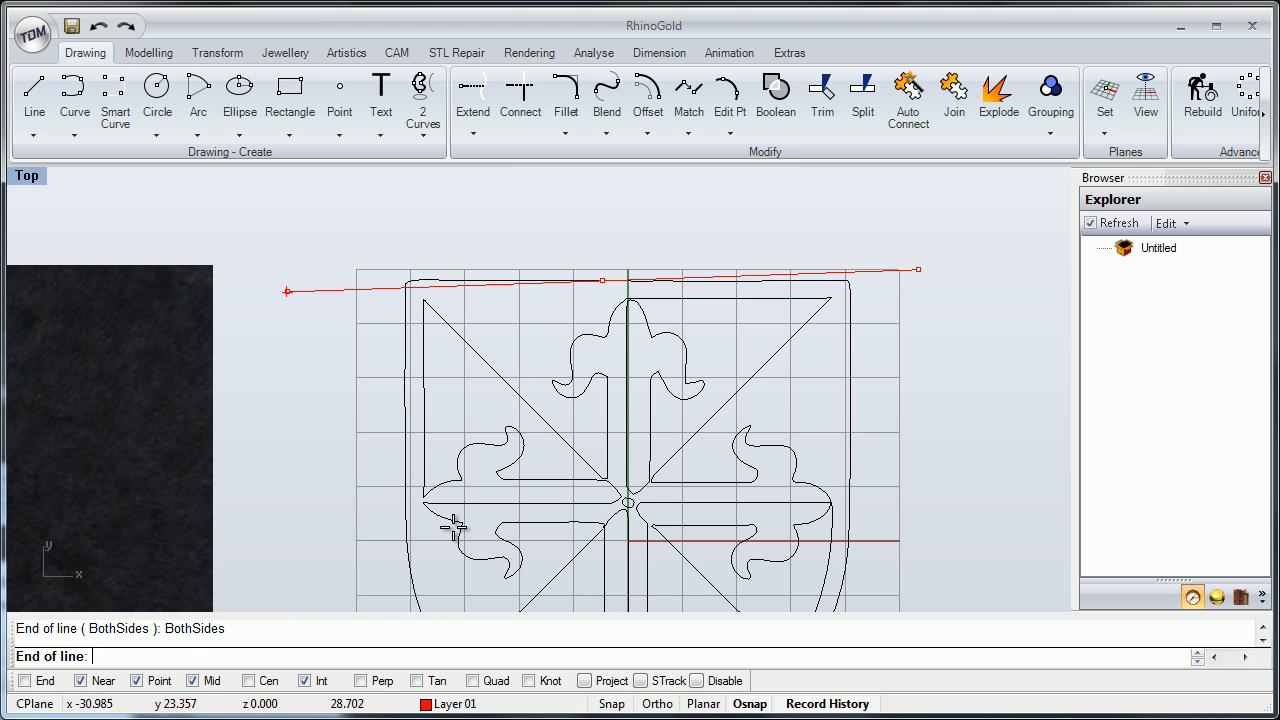
right_click_drag(302, 281, 346, 278)
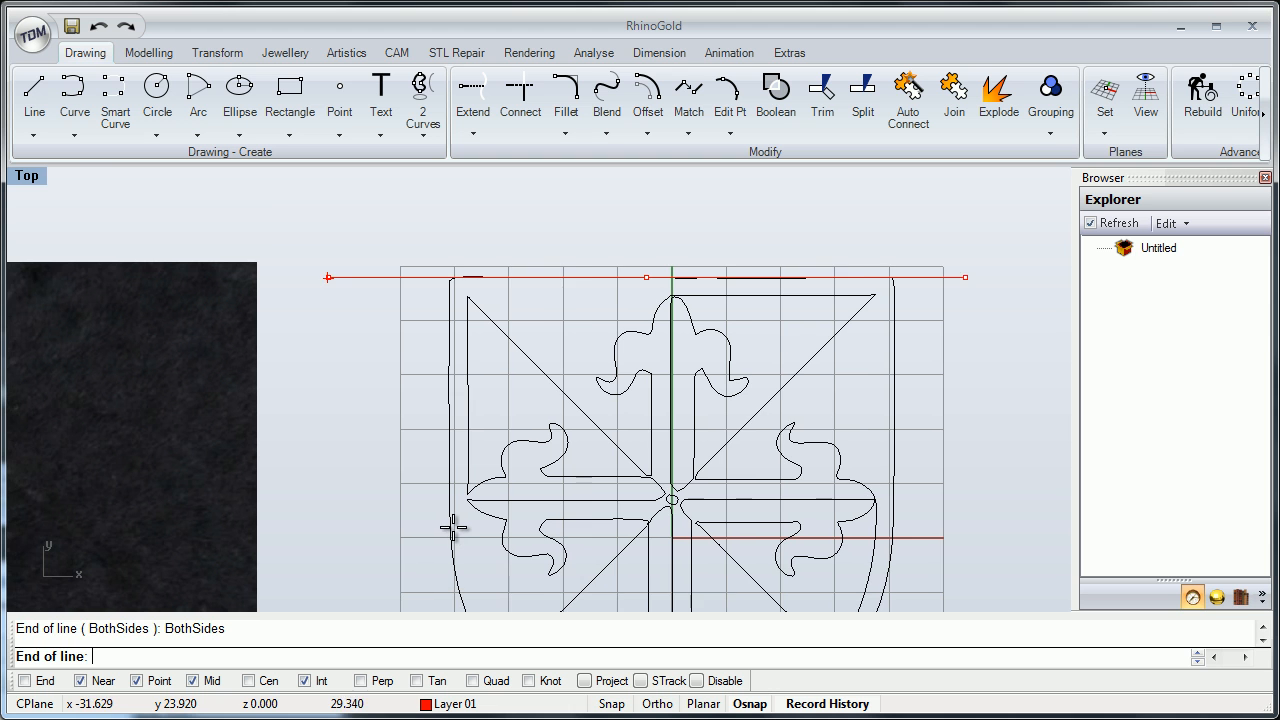
left_click(328, 278)
right_click_drag(434, 386, 409, 365)
right_click_drag(454, 527, 439, 521)
Draw a vertical BothSides line along the shield's left edge, extending about 33 to each side.
right_click(453, 527)
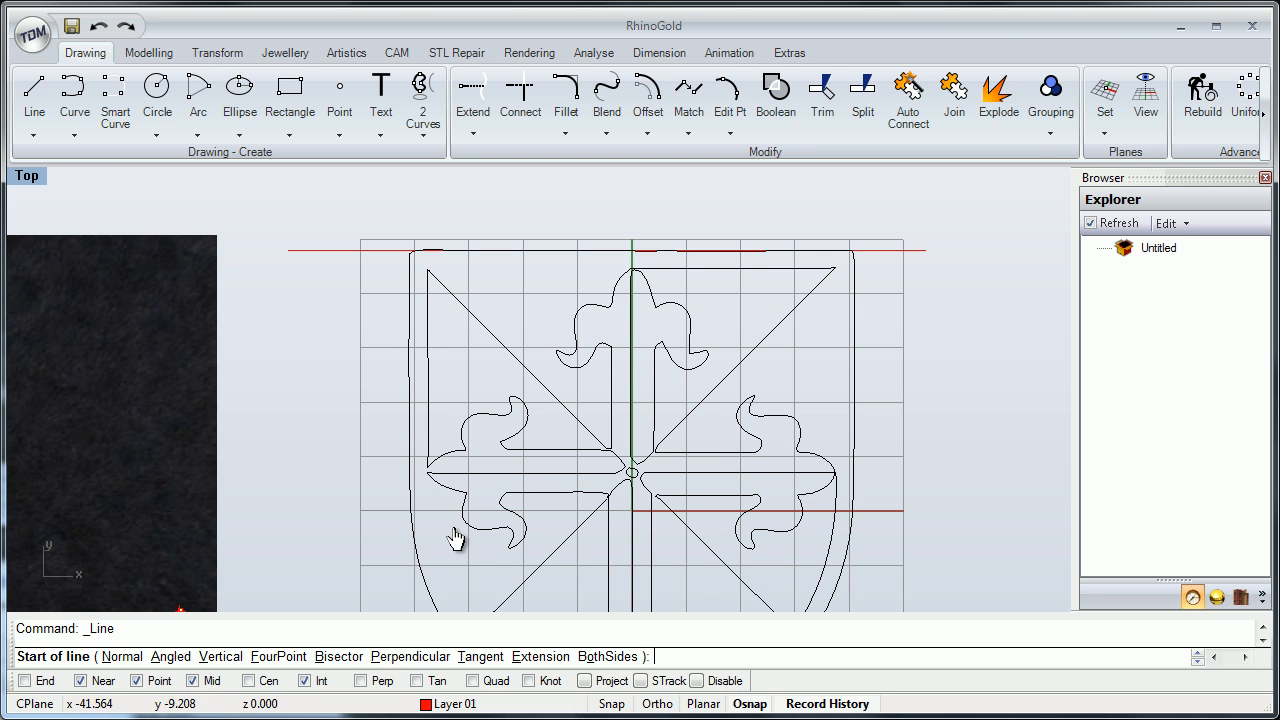
type("o")
key("Return")
left_click(408, 371)
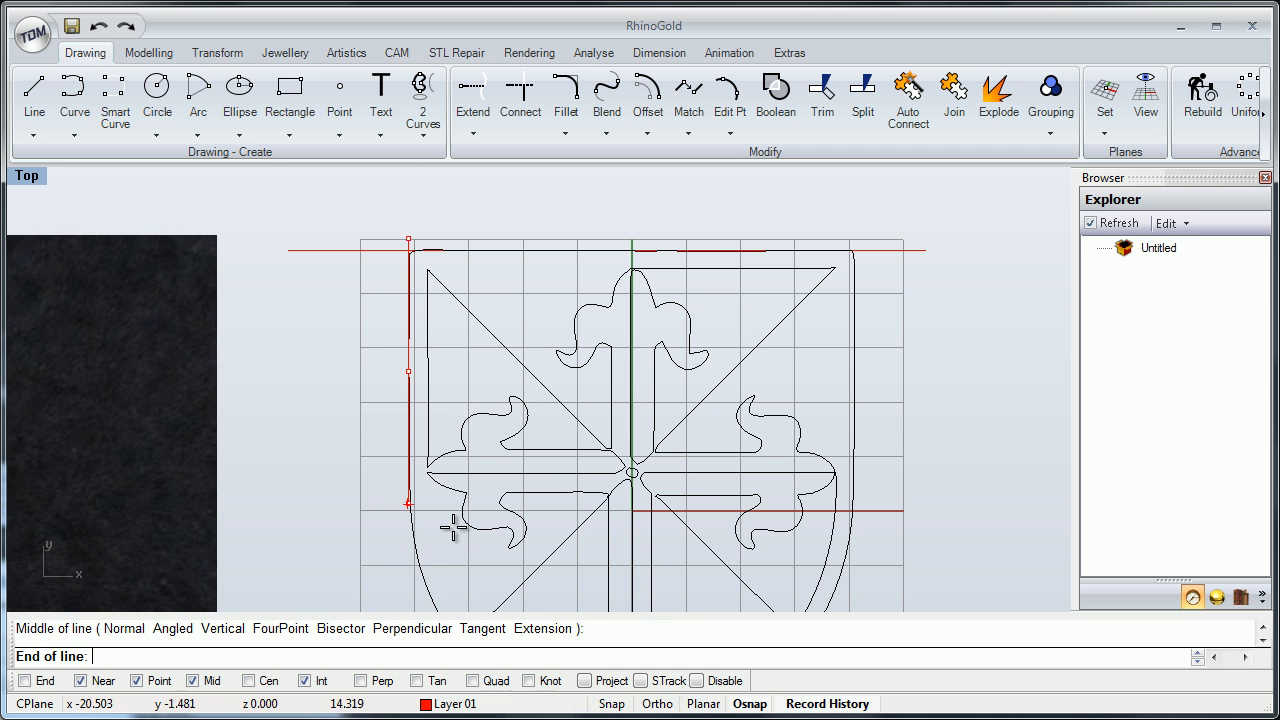
right_click_drag(408, 557, 463, 442)
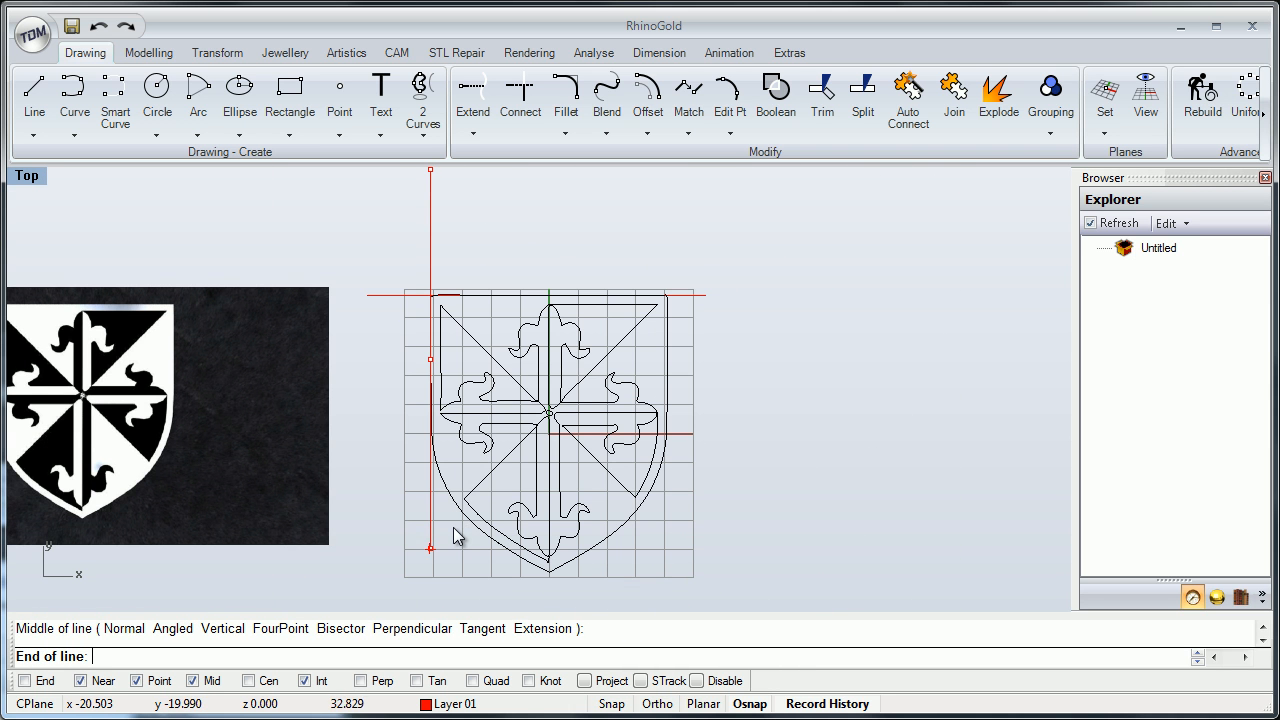
left_click(430, 549)
right_click_drag(520, 474, 461, 451)
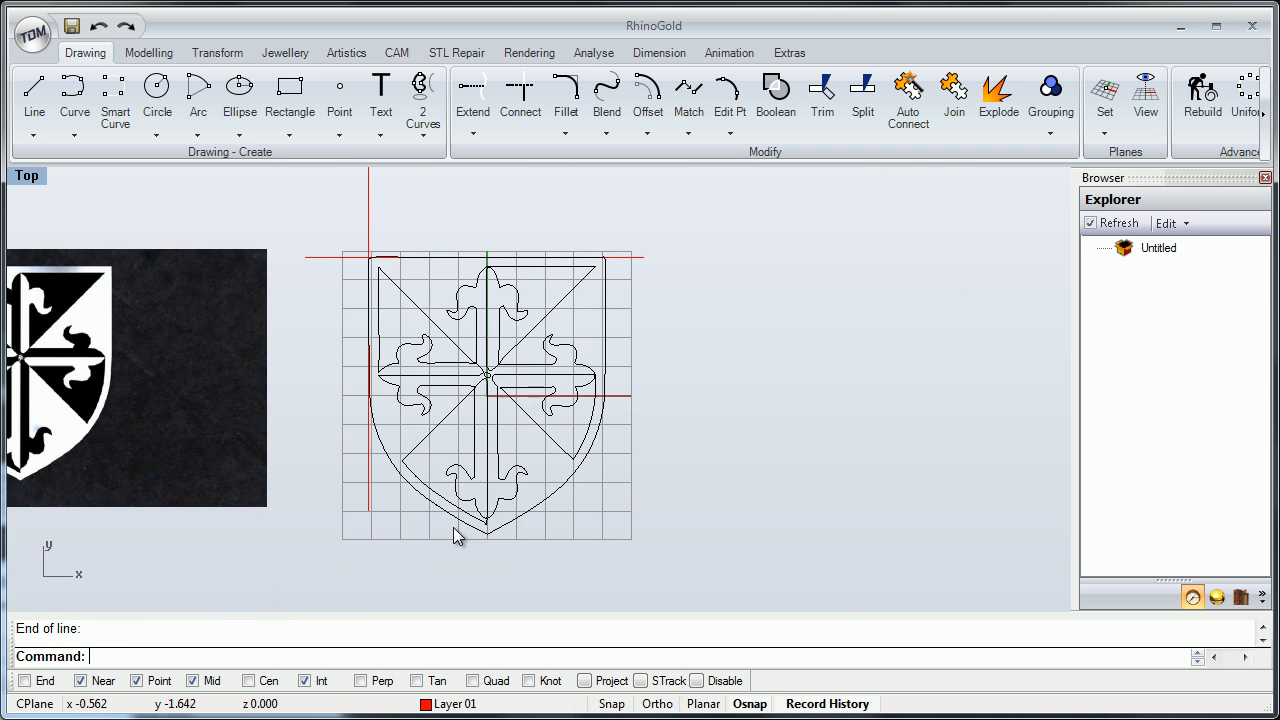
Draw a vertical BothSides centre line through the origin (0), extending about 32 to each side.
scroll(453, 528, "up", 6)
scroll(453, 528, "down", 4)
mouse_move(453, 528)
right_mouse_down()
mouse_move(454, 508)
mouse_move(456, 537)
right_mouse_up()
scroll(453, 528, "up", 4)
scroll(453, 528, "down", 4)
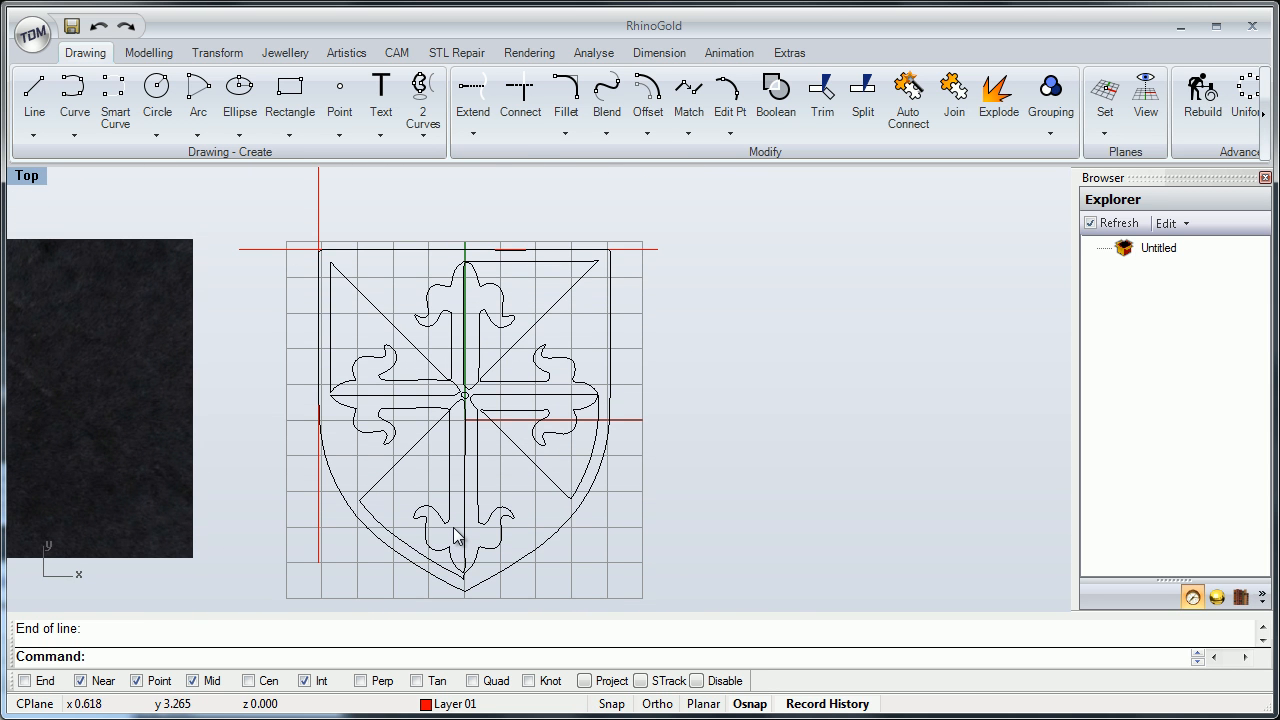
left_click(34, 95)
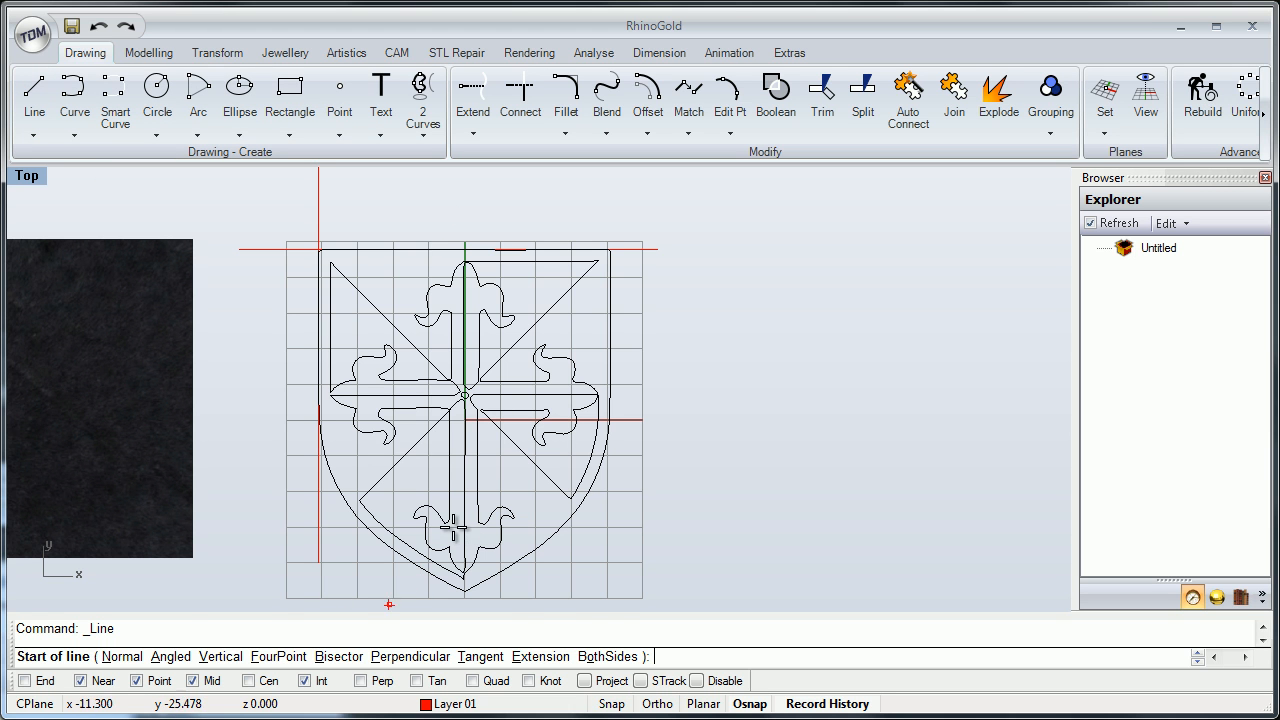
type("b")
key("Return")
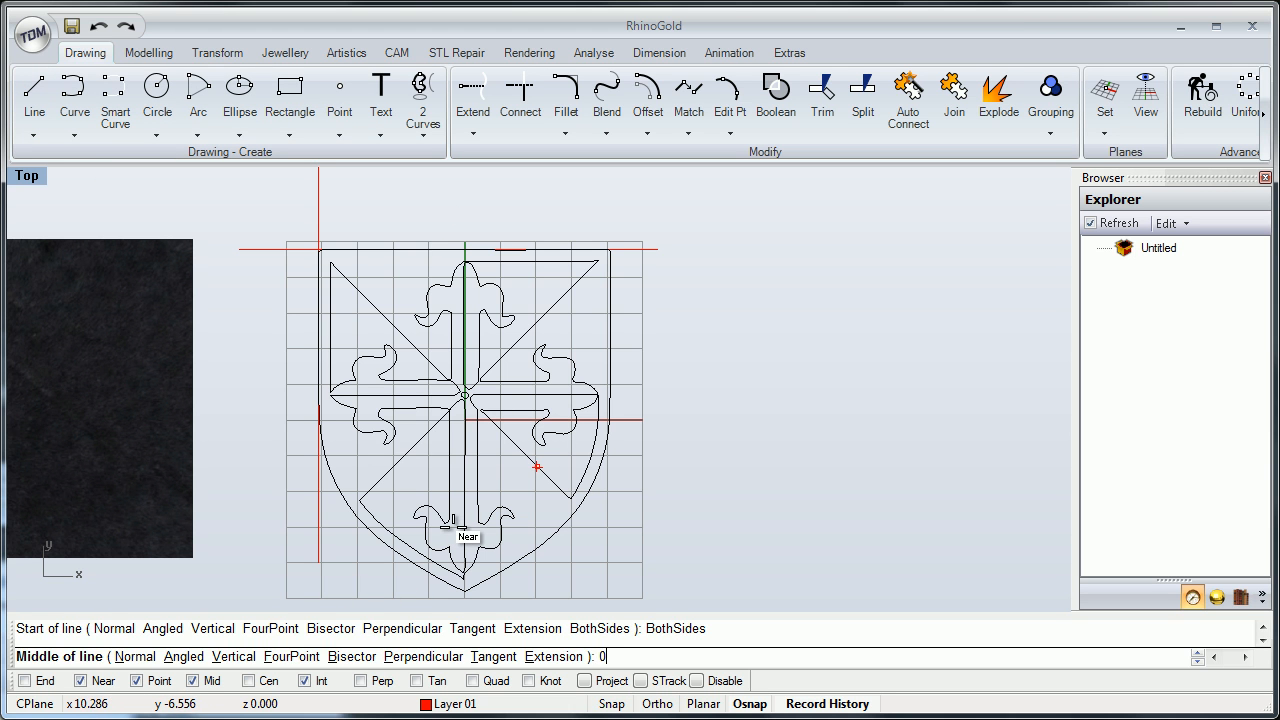
type("0")
key("Return")
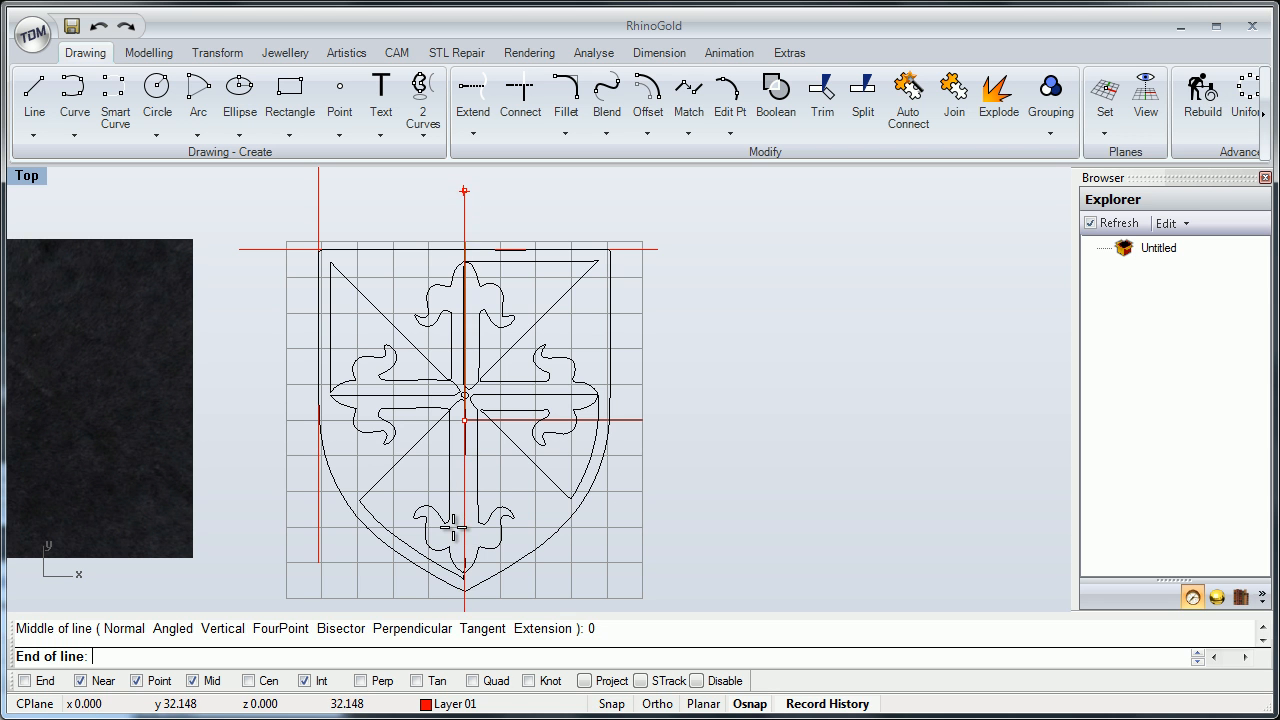
left_click(452, 527)
Check the construction lines on their own by hiding the Default layer and showing it again.
scroll(453, 537, "up", 7)
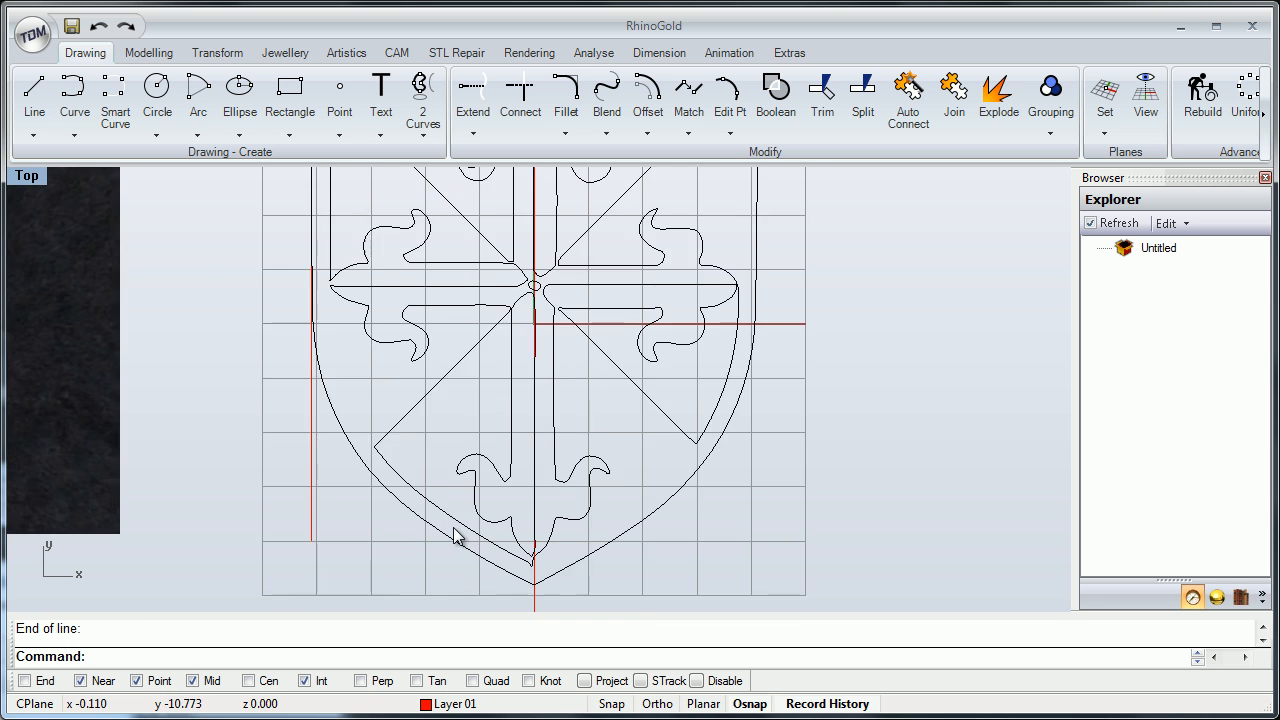
scroll(453, 537, "down", 8)
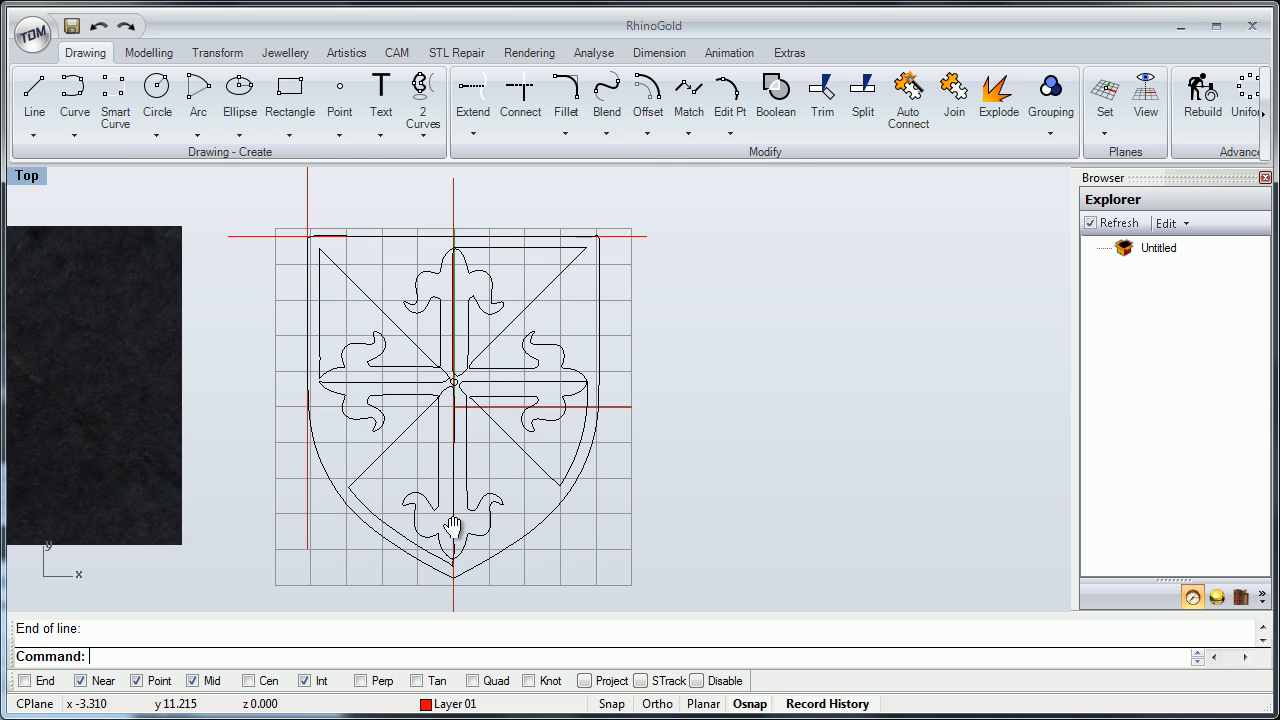
right_click_drag(453, 529, 467, 501)
left_click(455, 704)
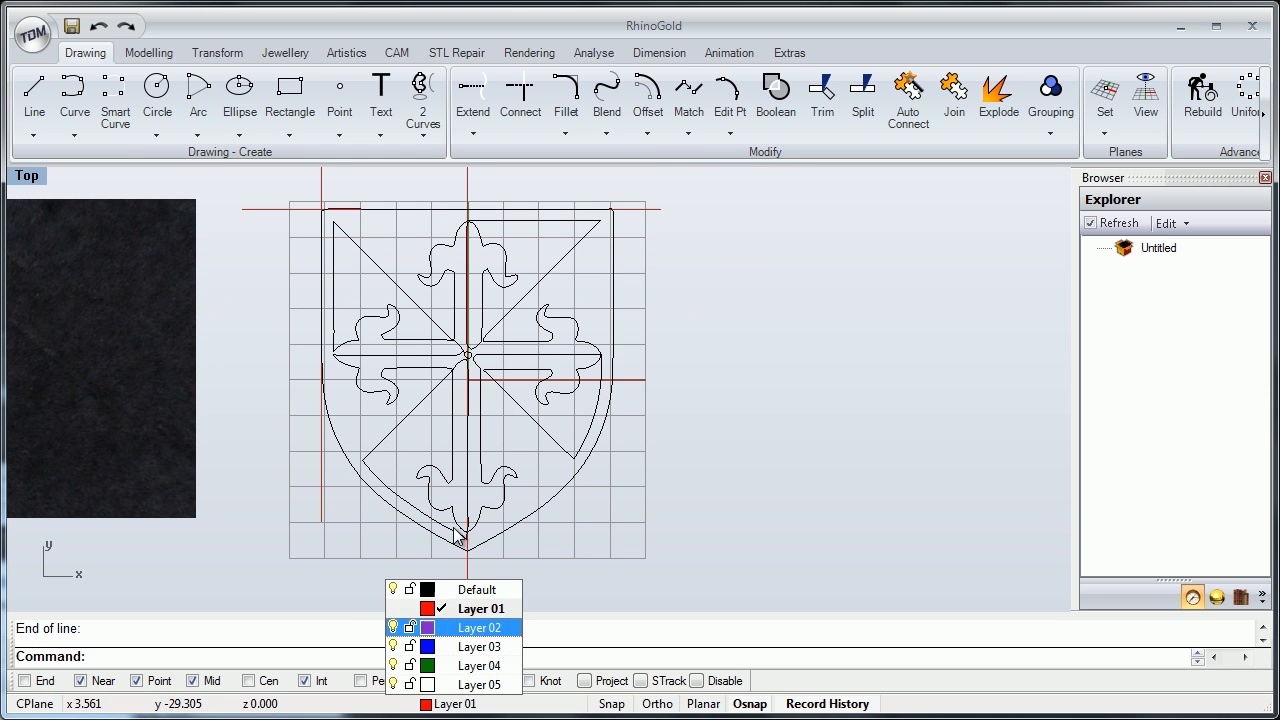
left_click(393, 589)
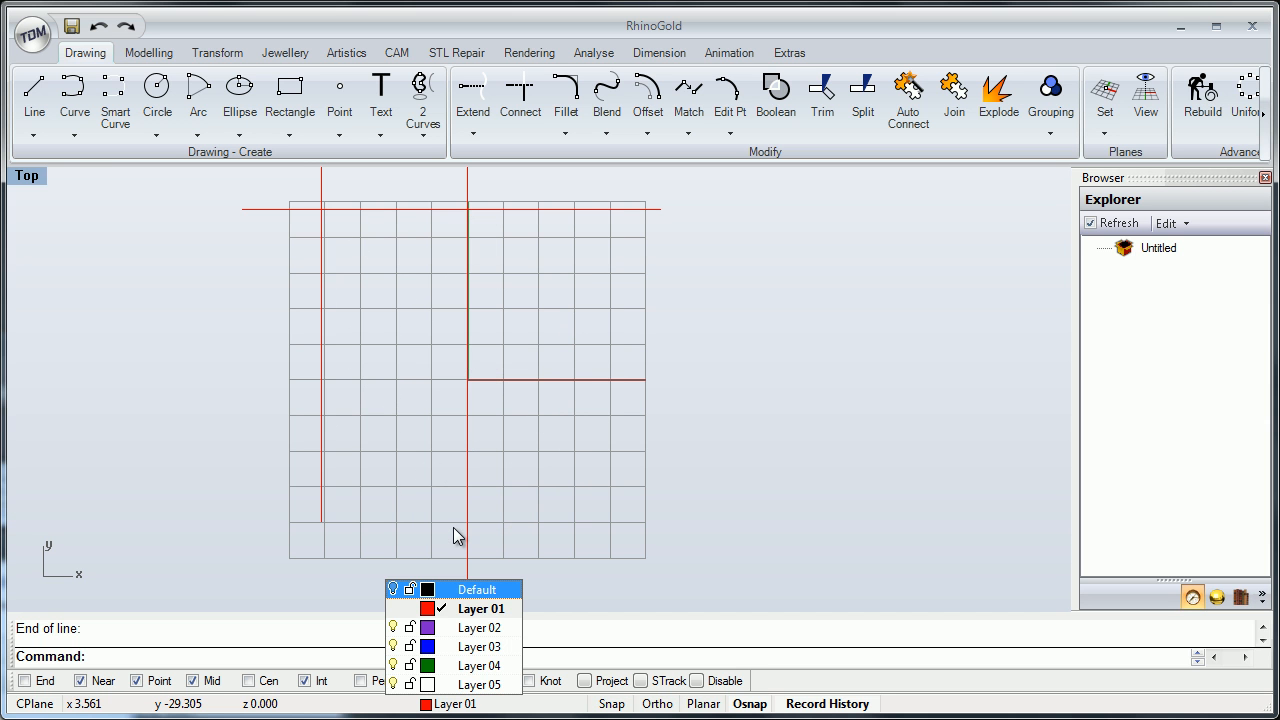
left_click(455, 537)
Start a degree 3 interpolated curve with two points on the shield's left vertical line, undoing the misplaced third point.
scroll(455, 537, "up", 4)
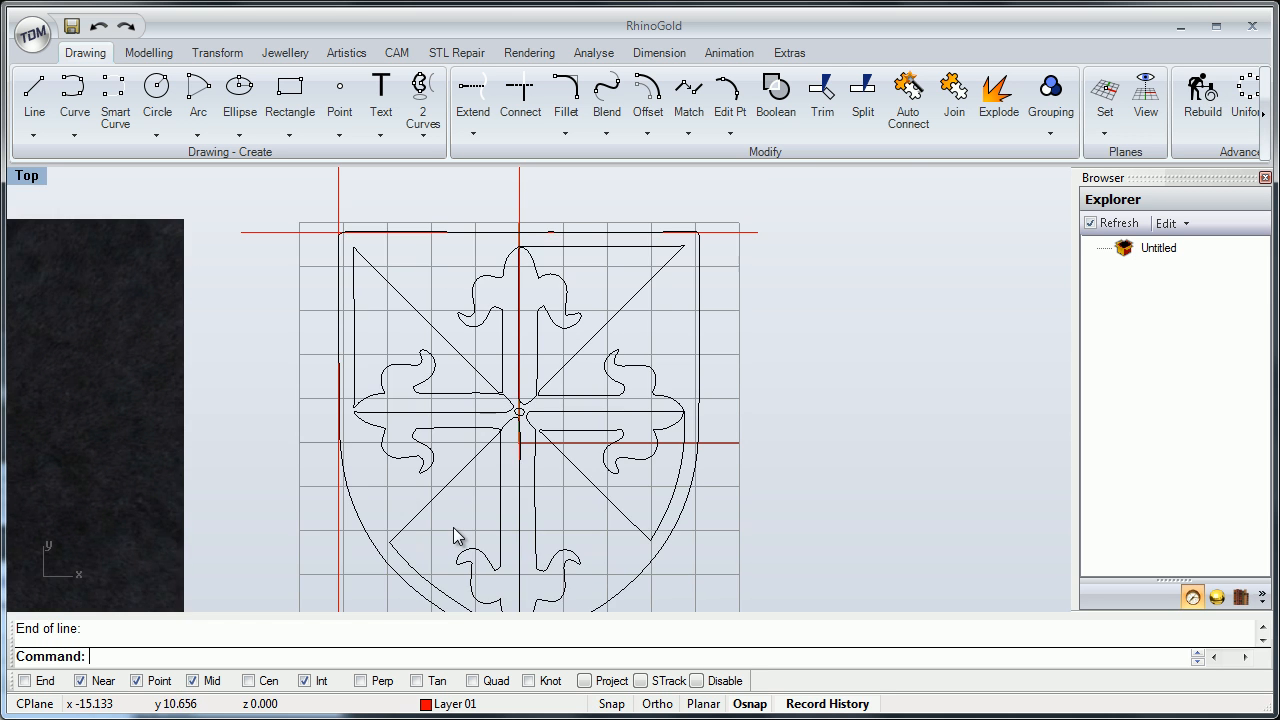
scroll(455, 537, "up", 3)
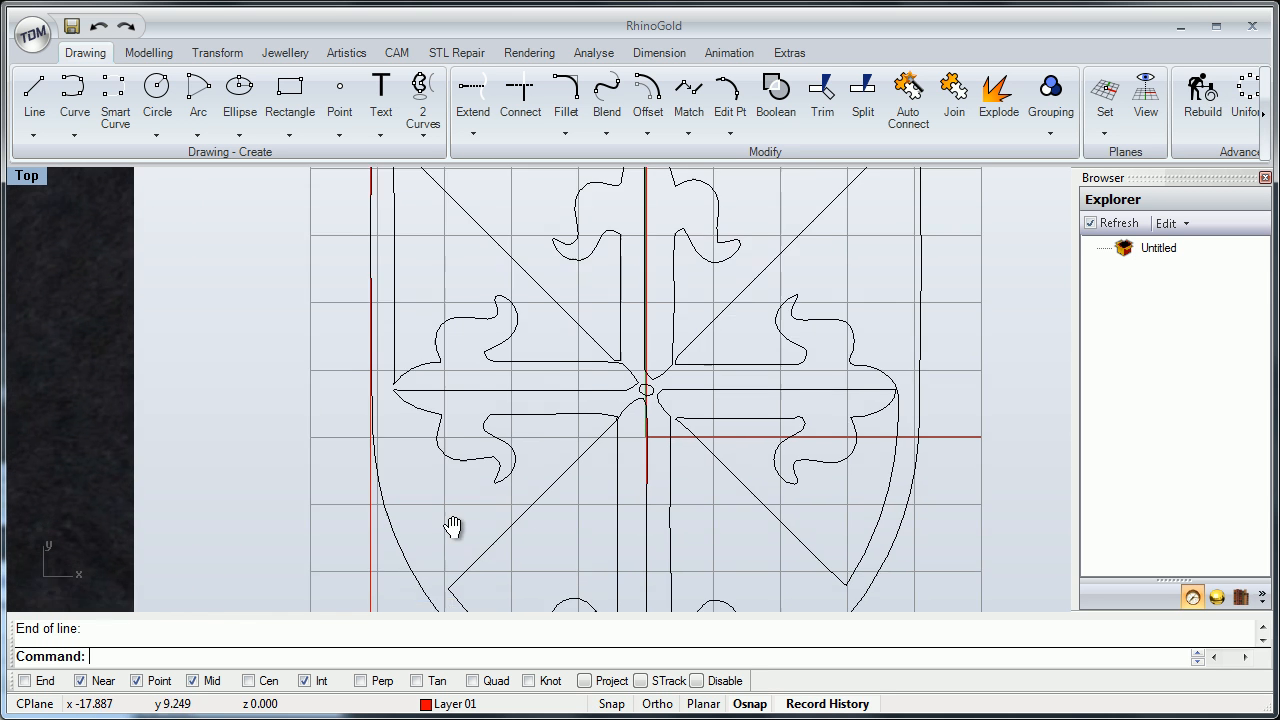
scroll(455, 537, "down", 3)
right_click_drag(453, 528, 477, 510)
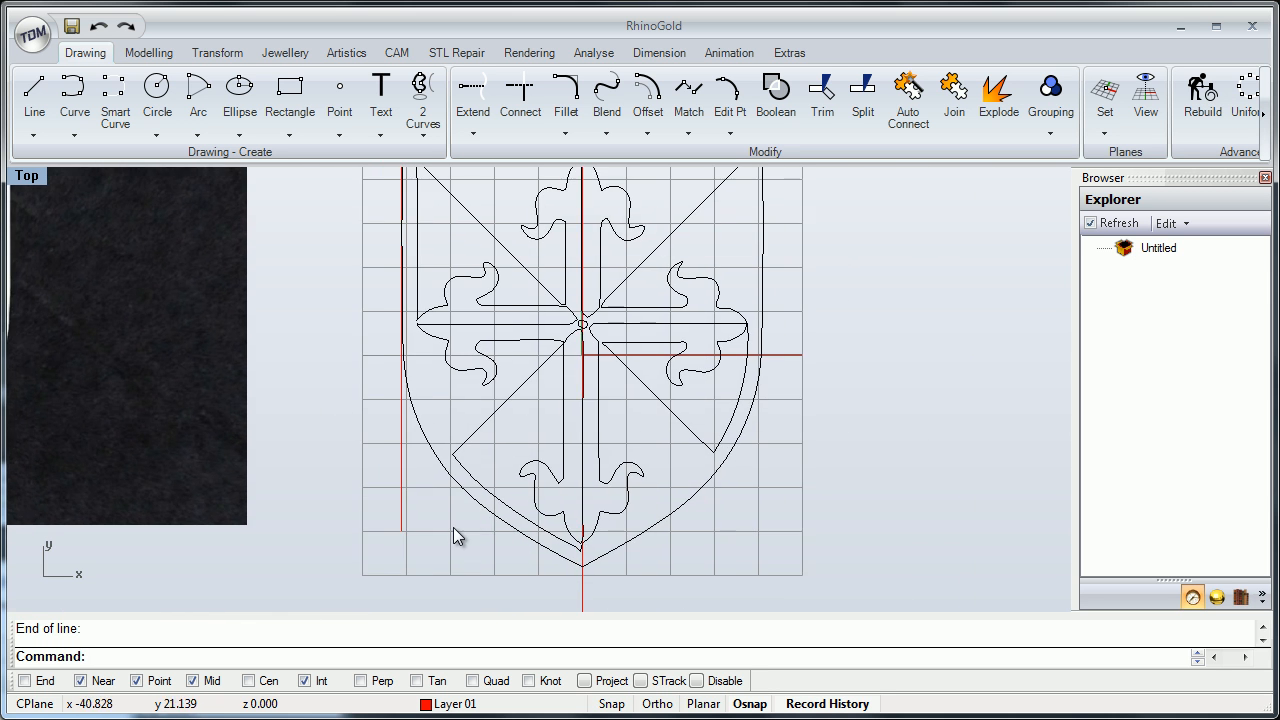
left_click(74, 135)
left_click(74, 92)
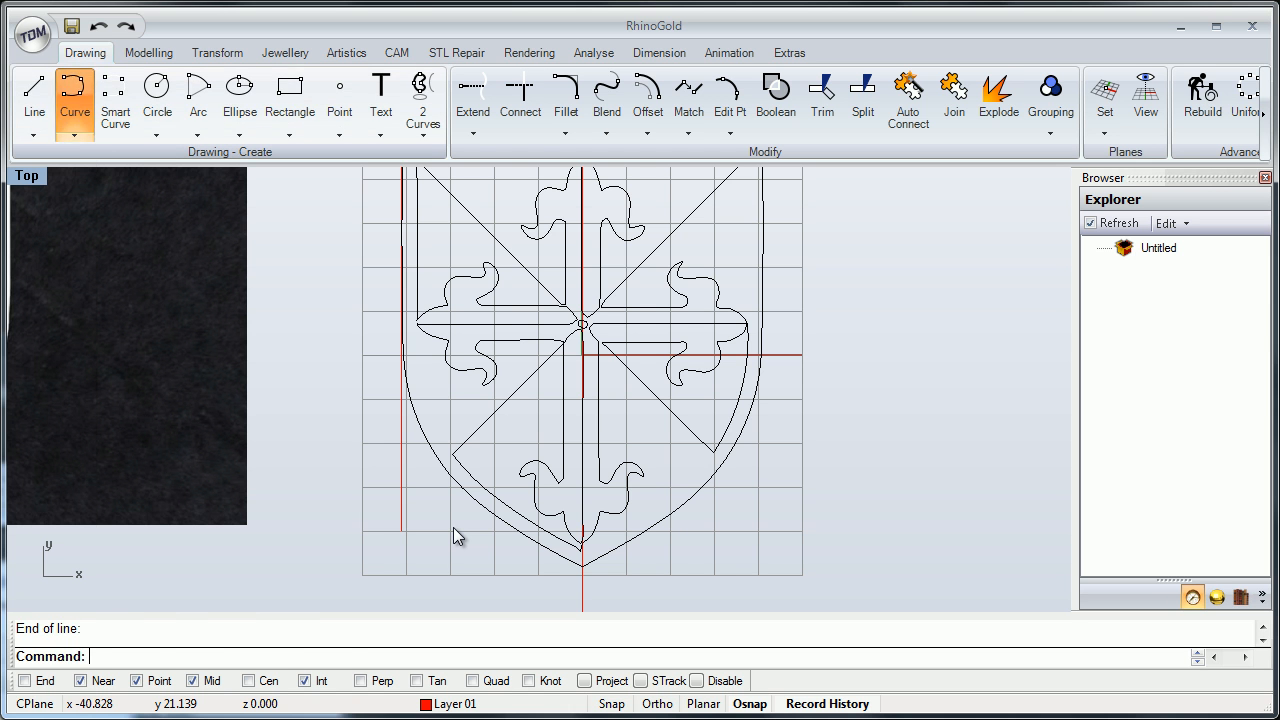
left_click(401, 281)
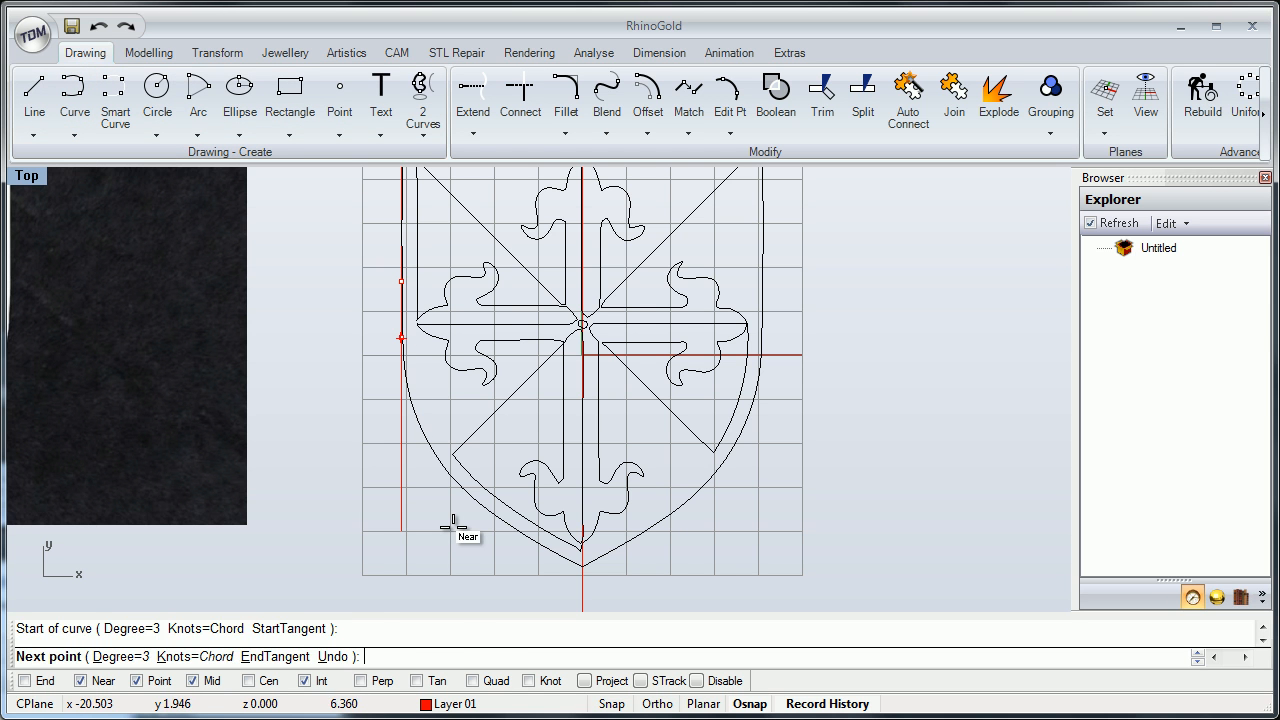
left_click(401, 337)
left_click(401, 425)
scroll(408, 436, "up", 2)
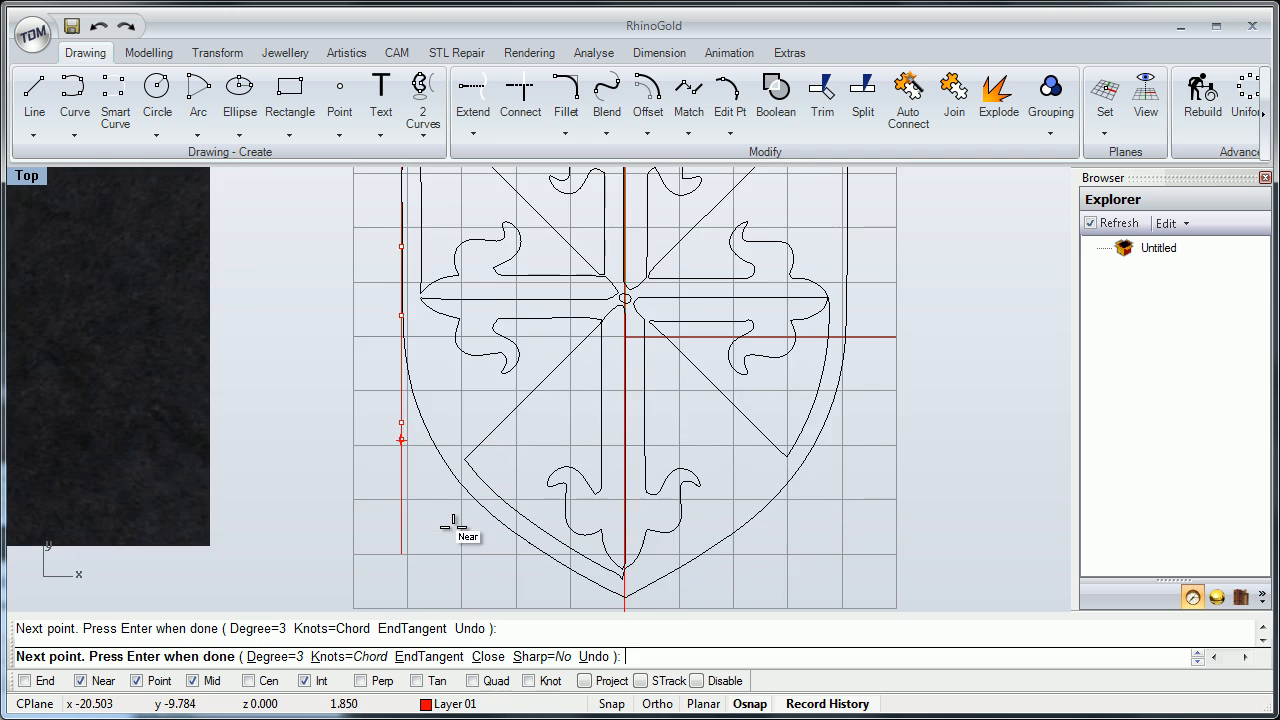
right_click_drag(401, 437, 460, 493)
left_click(594, 657)
Try to trace the shield's lower-left edge by adding further points to the interpolated curve down towards the bottom tip.
left_click(476, 466)
left_click(517, 539)
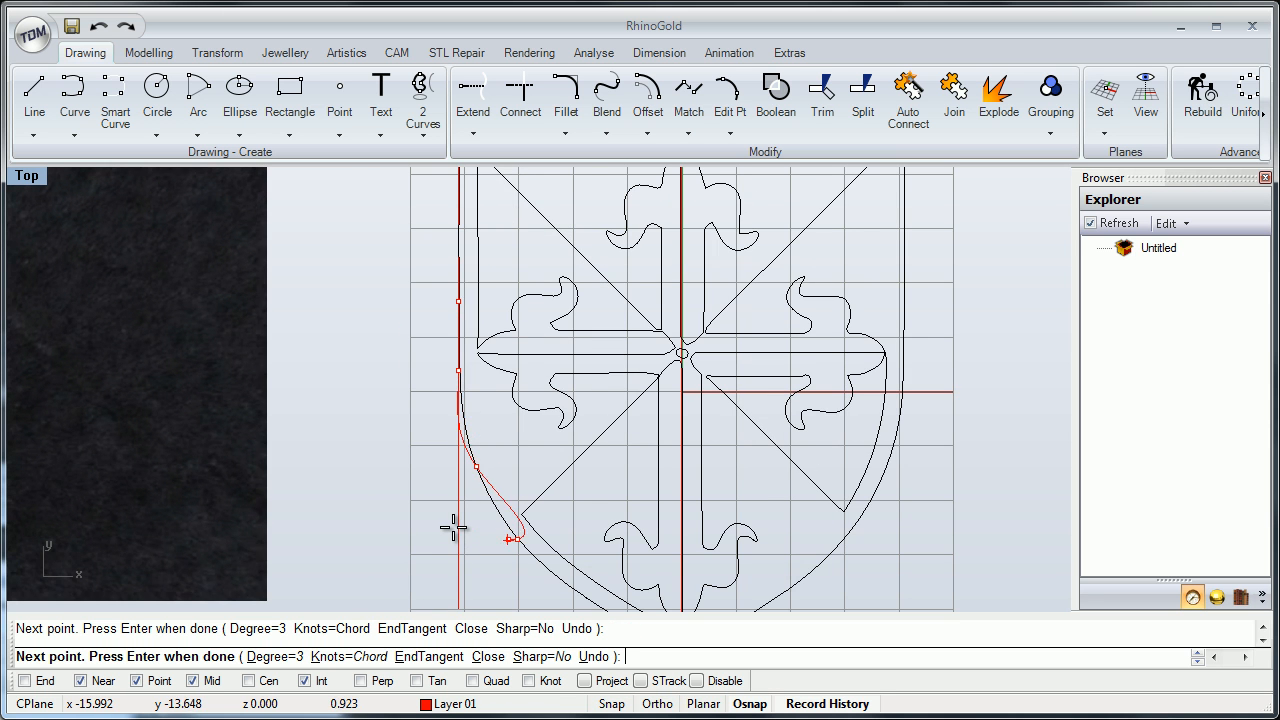
right_click_drag(517, 539, 476, 388)
left_click(545, 447)
left_click(592, 476)
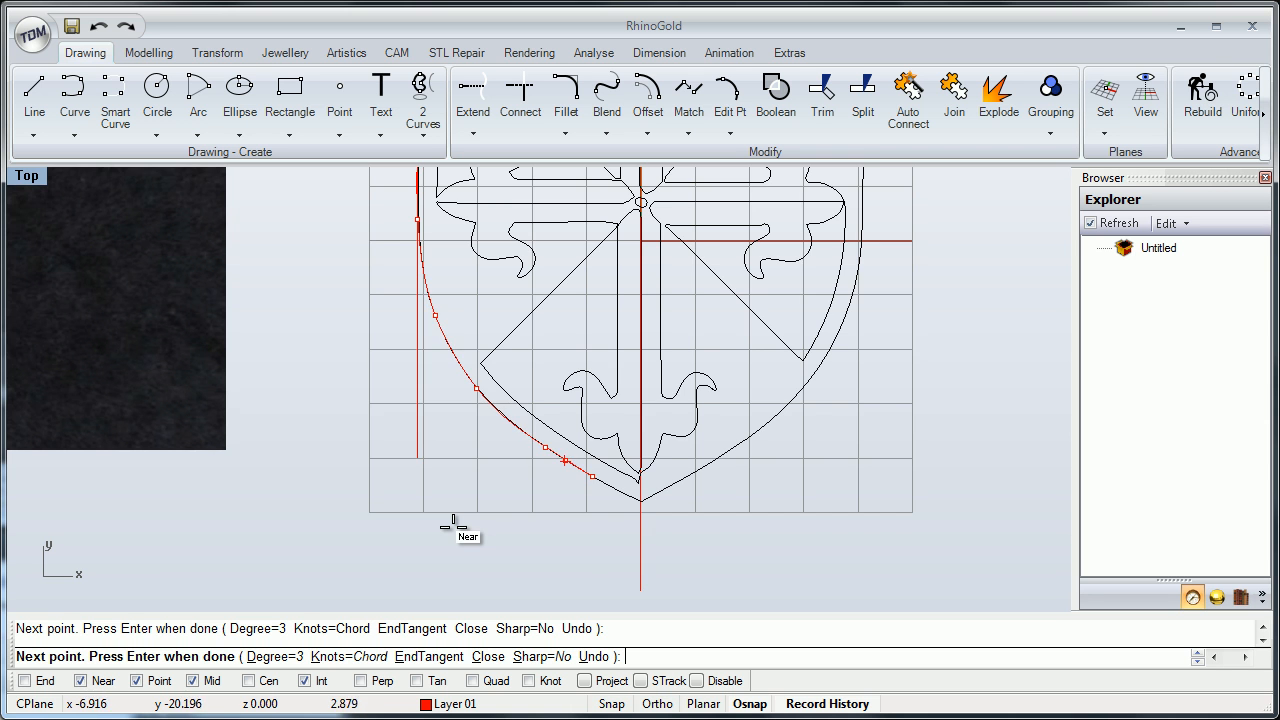
scroll(562, 464, "down", 6)
right_click(543, 477)
scroll(493, 382, "up", 2)
right_click_drag(499, 368, 478, 432)
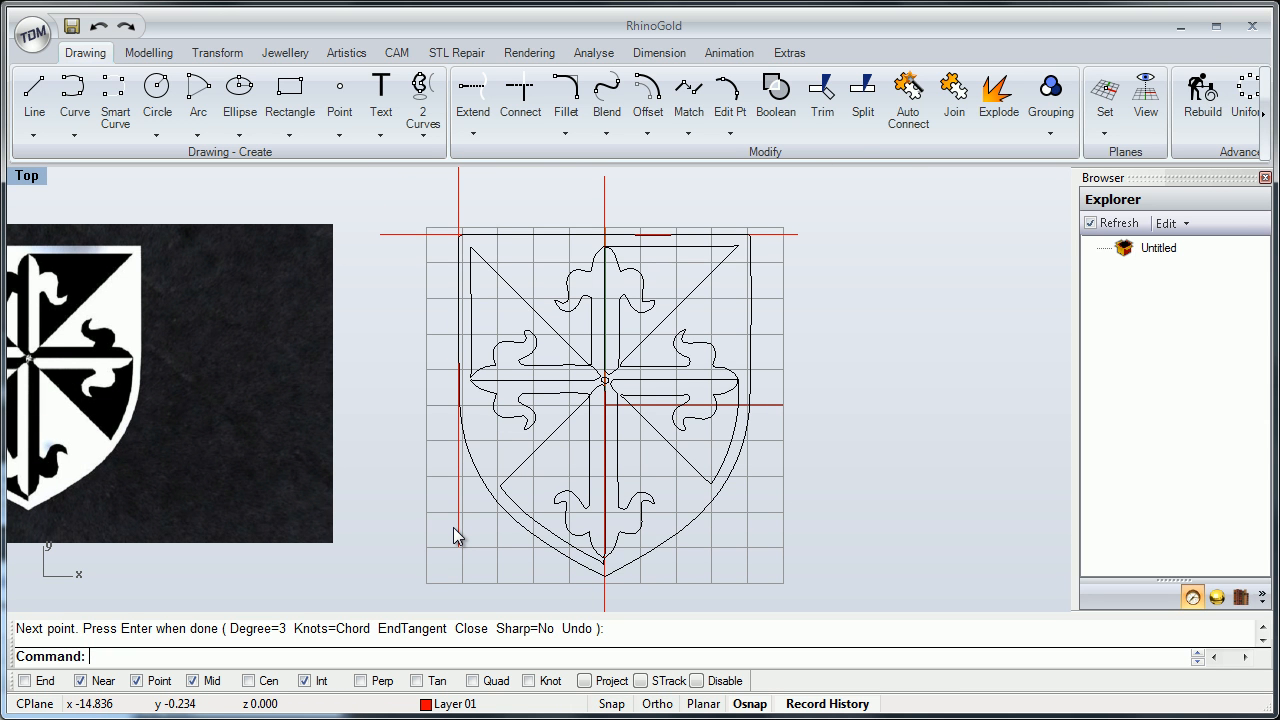
Split the left vertical construction line at a point just above the start of the shield's curve and delete its lower part.
mouse_move(453, 528)
right_mouse_down()
mouse_move(475, 516)
mouse_move(458, 545)
mouse_move(447, 498)
mouse_move(425, 569)
mouse_move(463, 546)
right_mouse_up()
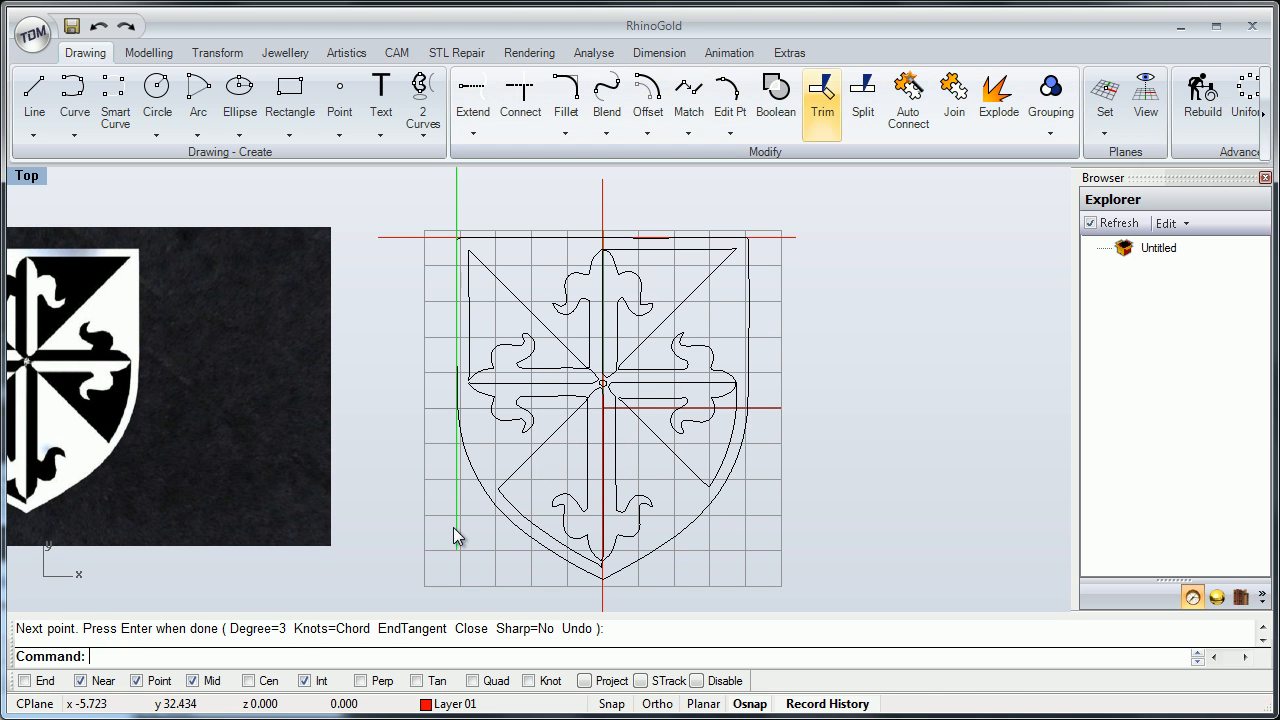
left_click(862, 100)
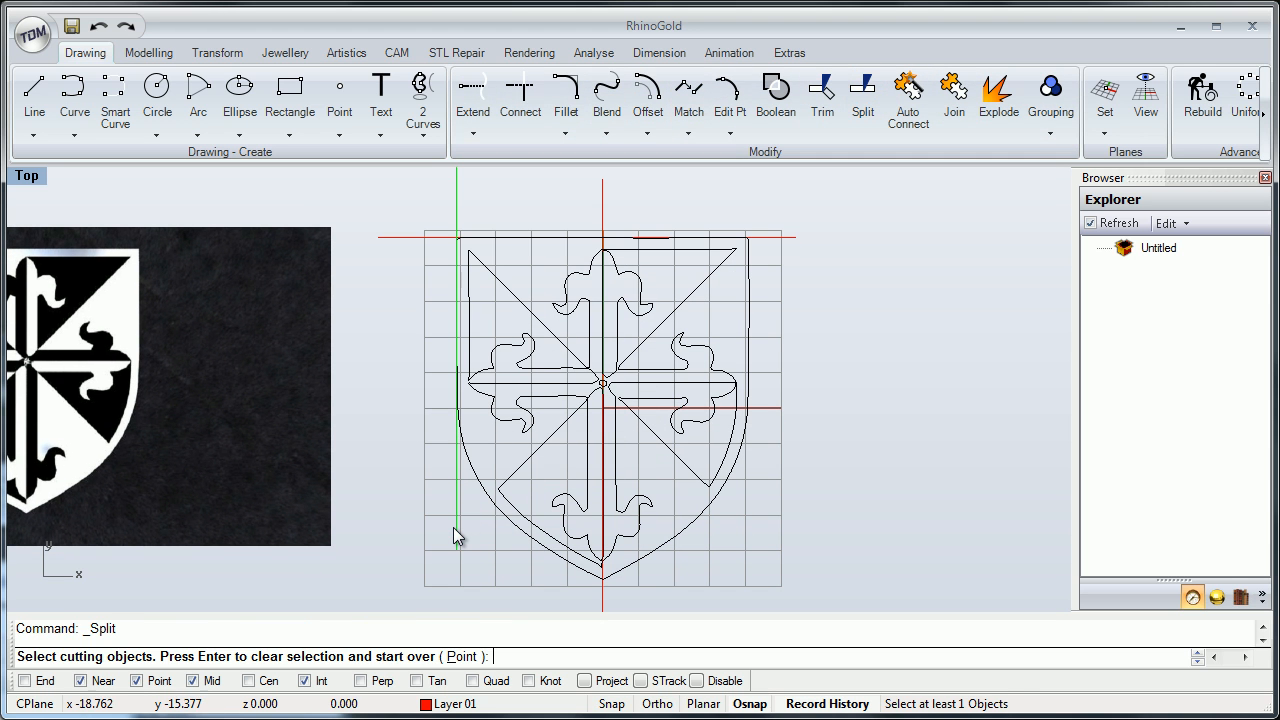
type("p")
key("Return")
scroll(455, 537, "up", 5)
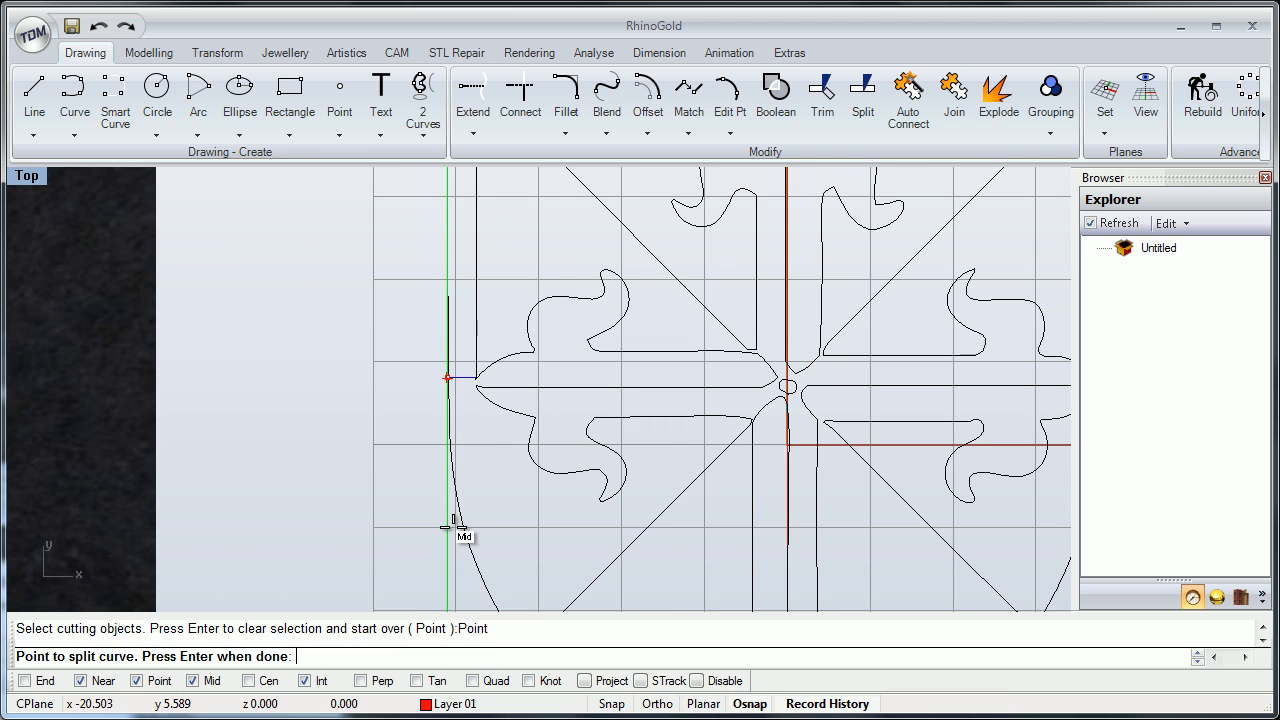
left_click(453, 528)
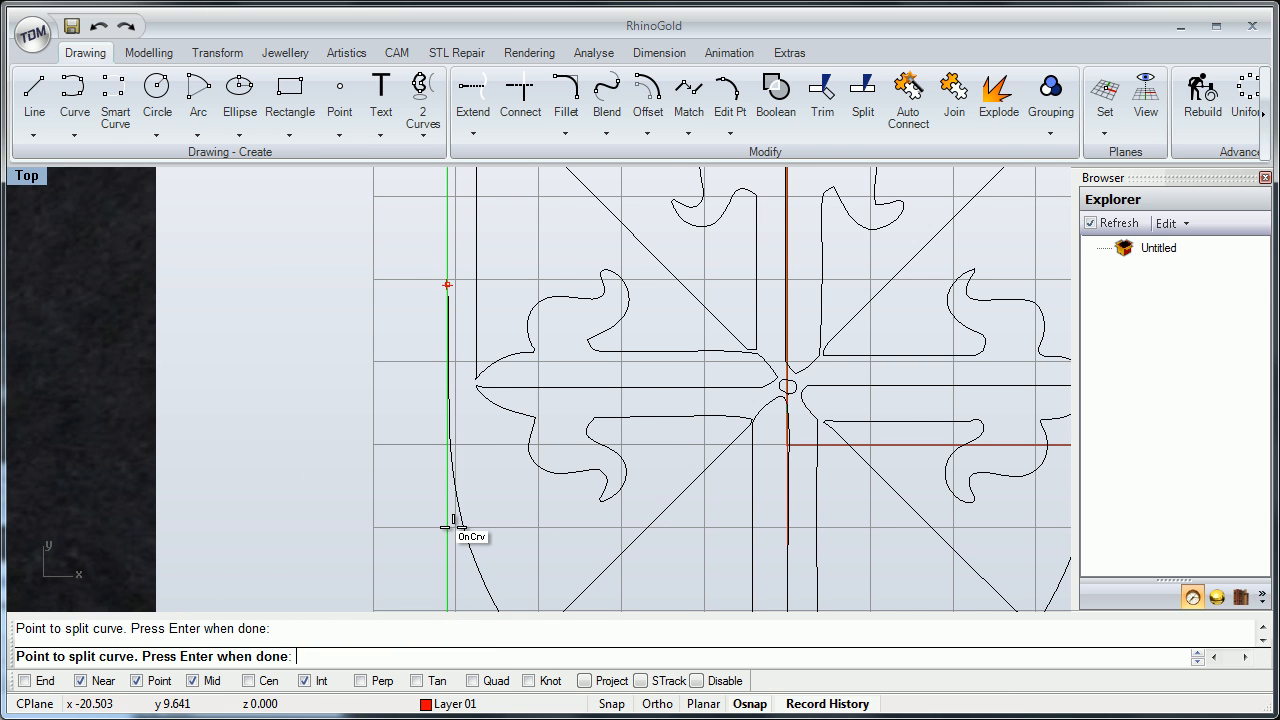
key("Return")
scroll(453, 535, "down", 4)
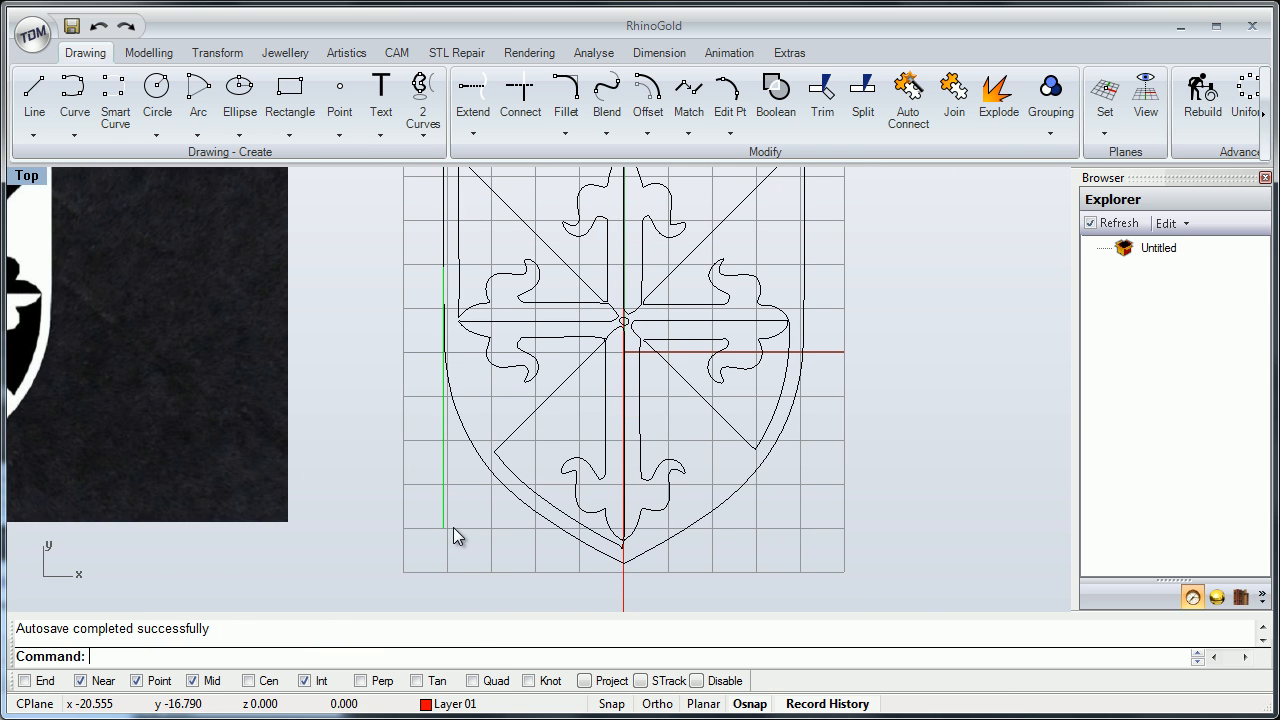
scroll(453, 537, "down", 3)
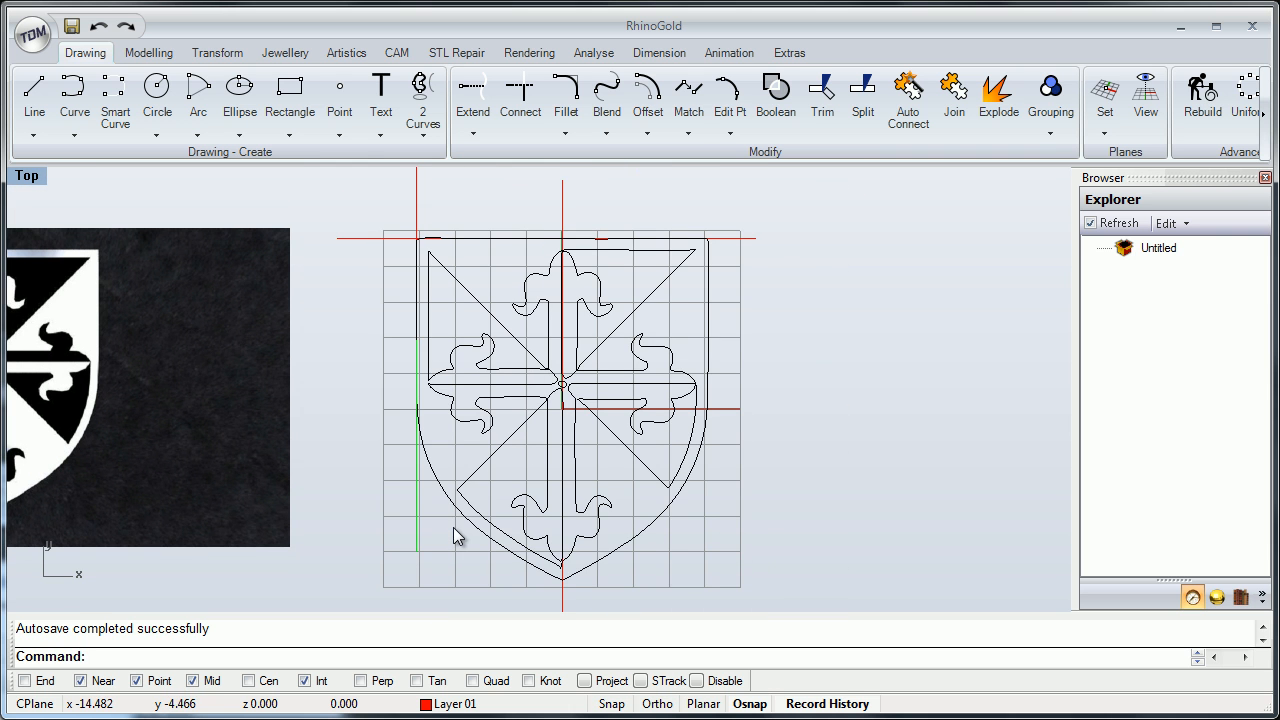
key("Delete")
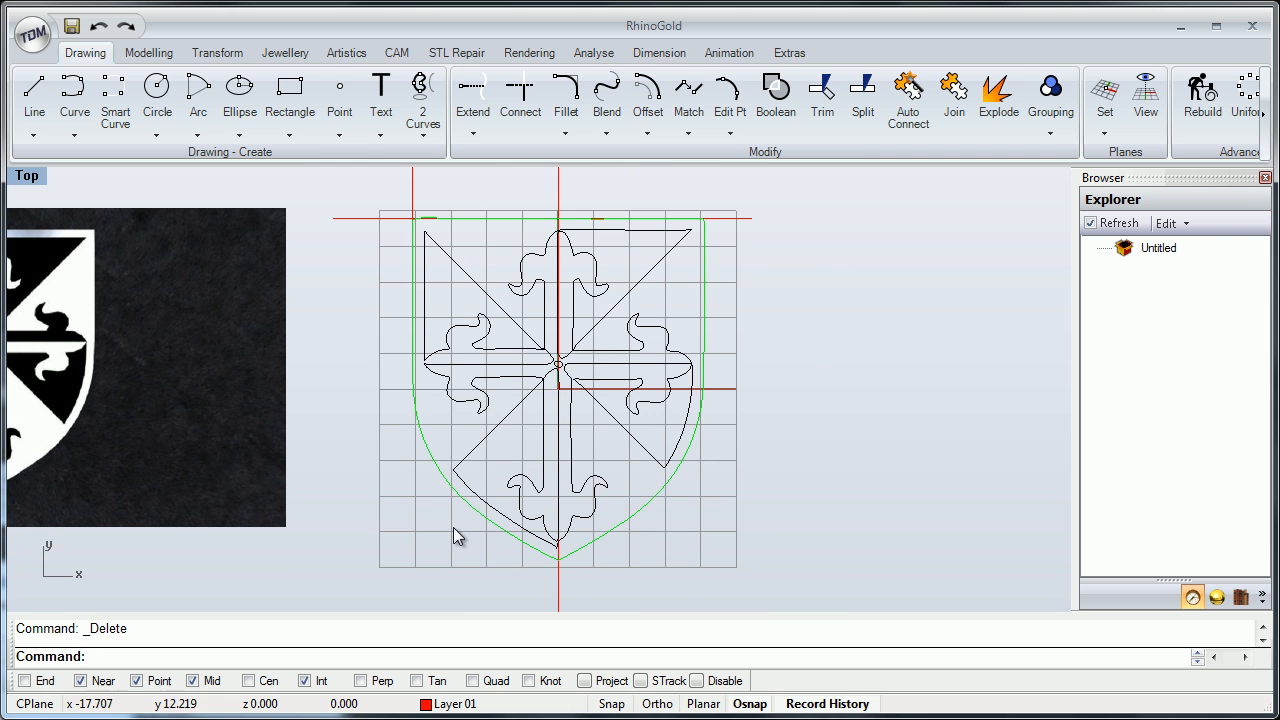
right_click_drag(453, 528, 453, 559)
key("Escape")
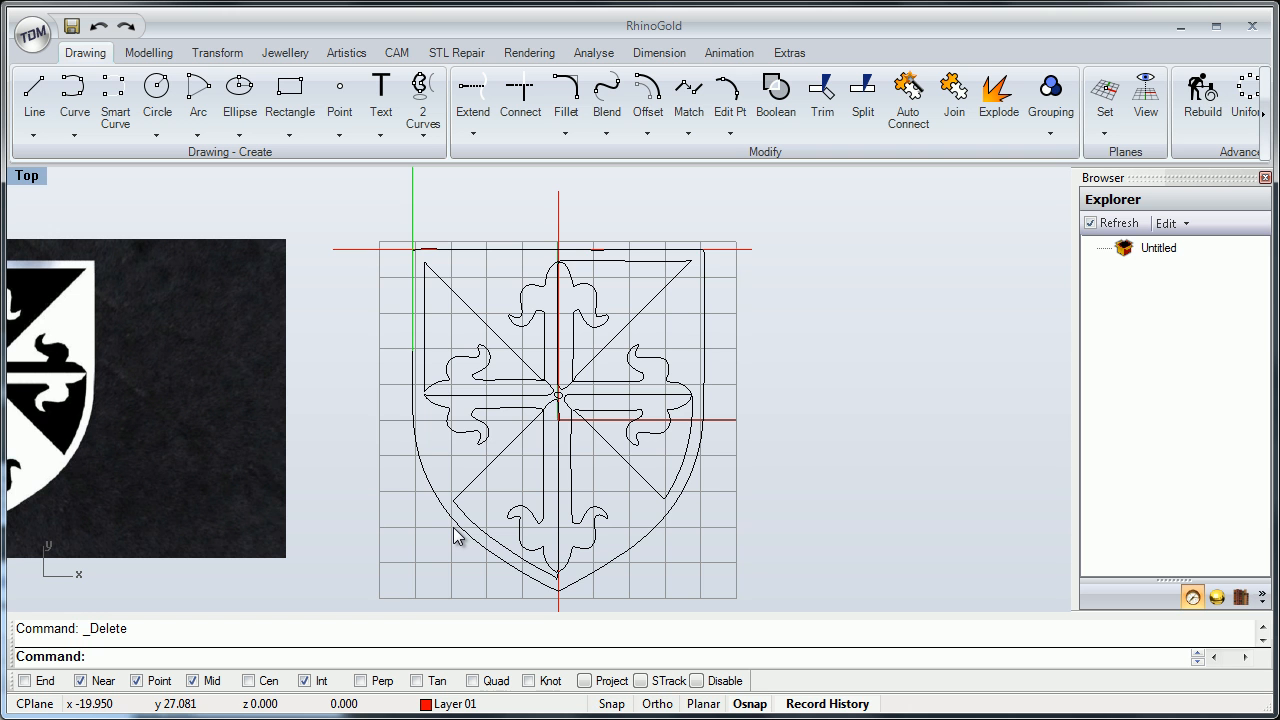
Split the vertical centre line at a point on the shield's bottom tip and delete the part below it.
scroll(453, 535, "up", 10)
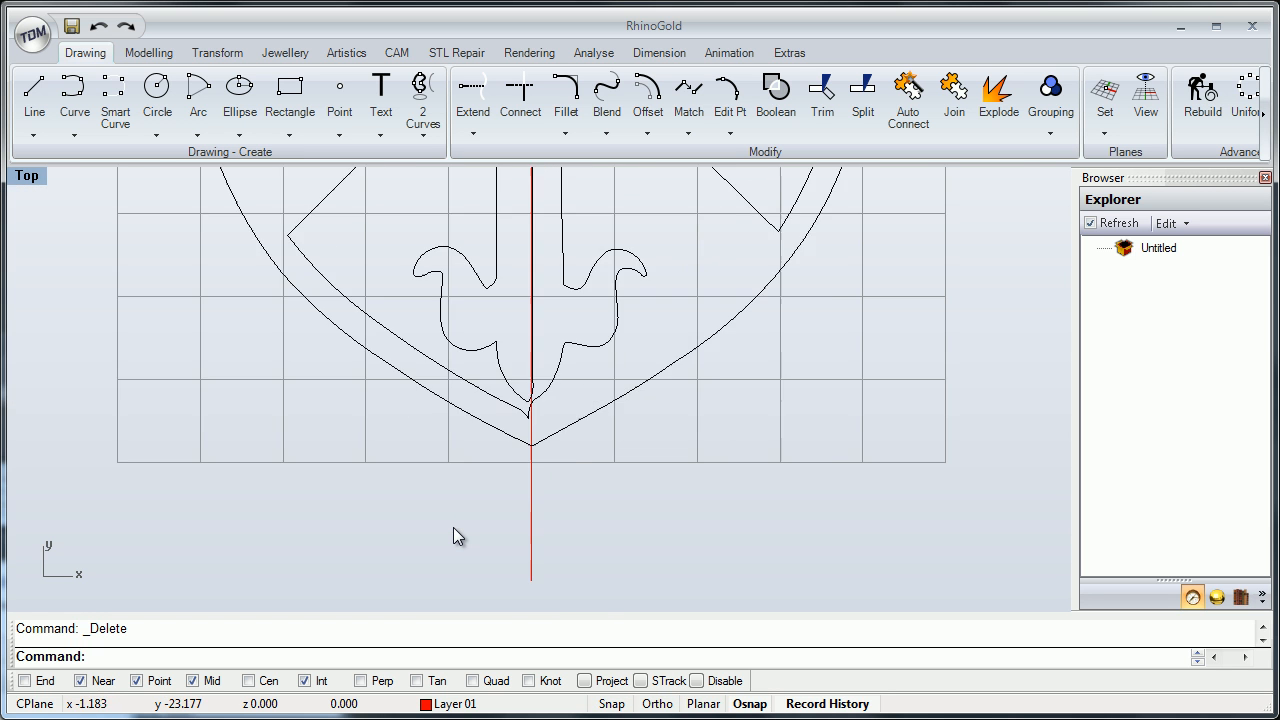
left_click(862, 98)
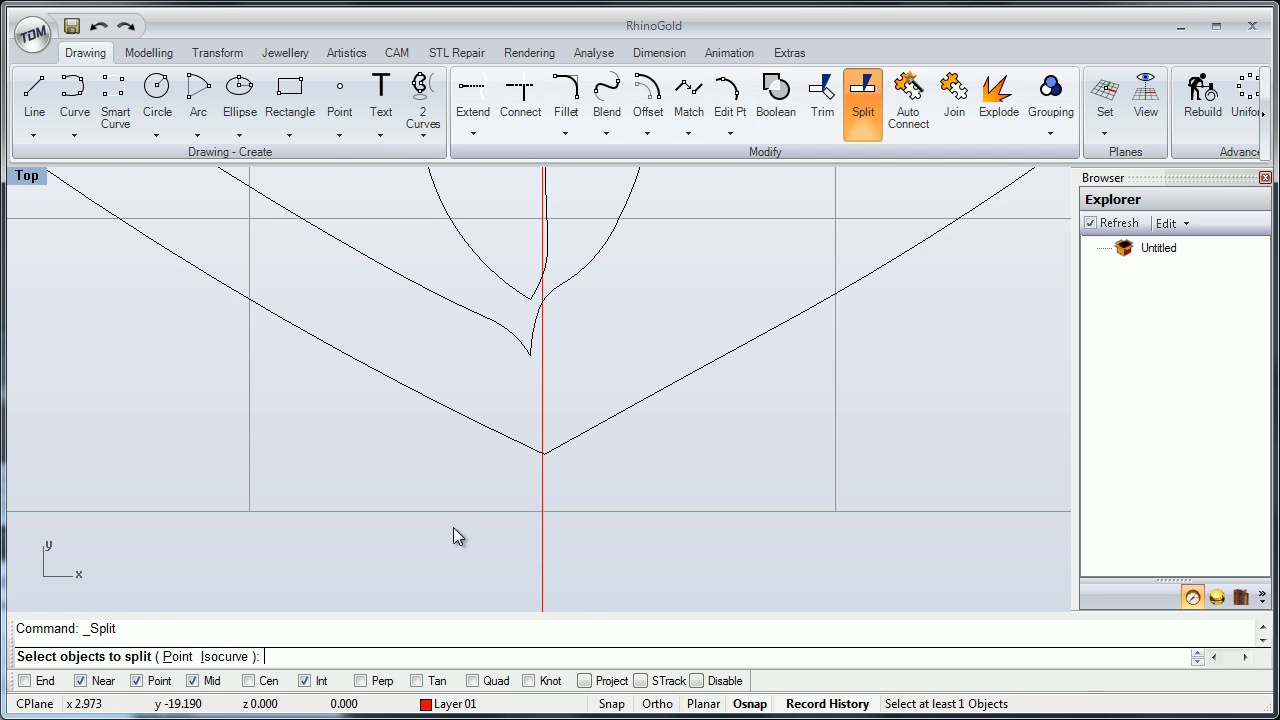
left_click(543, 502)
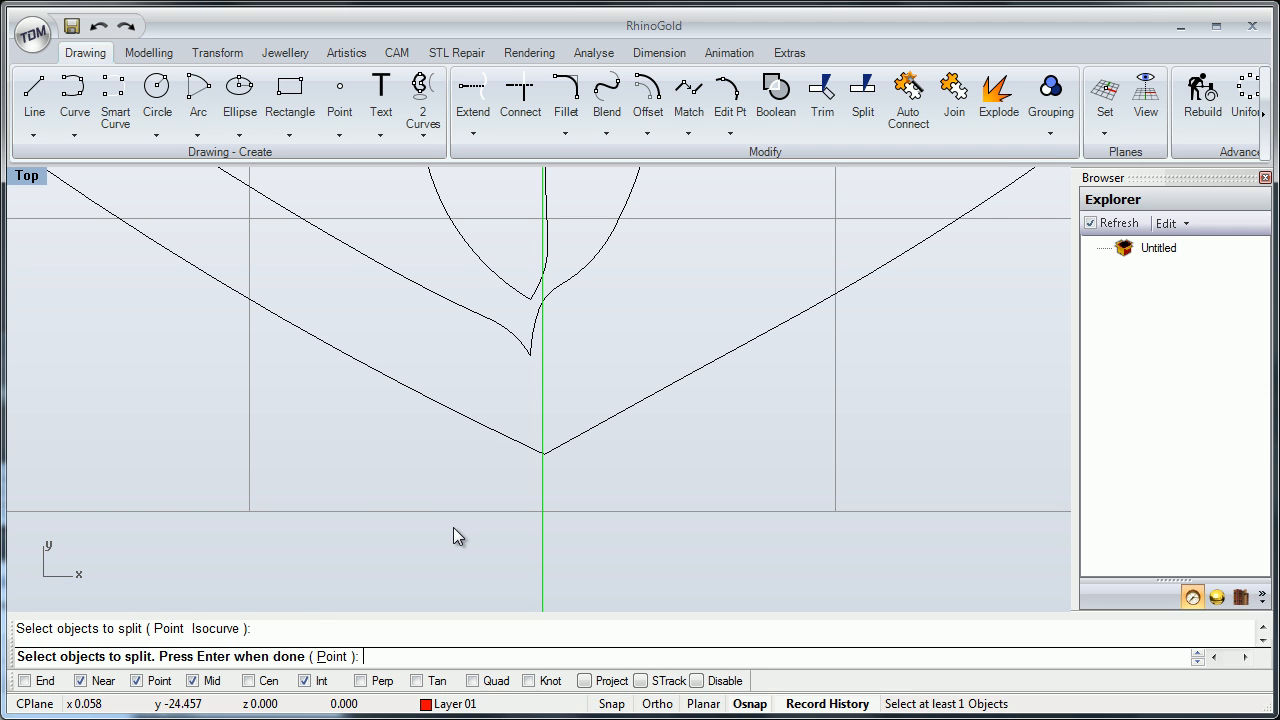
type("p")
key("Return")
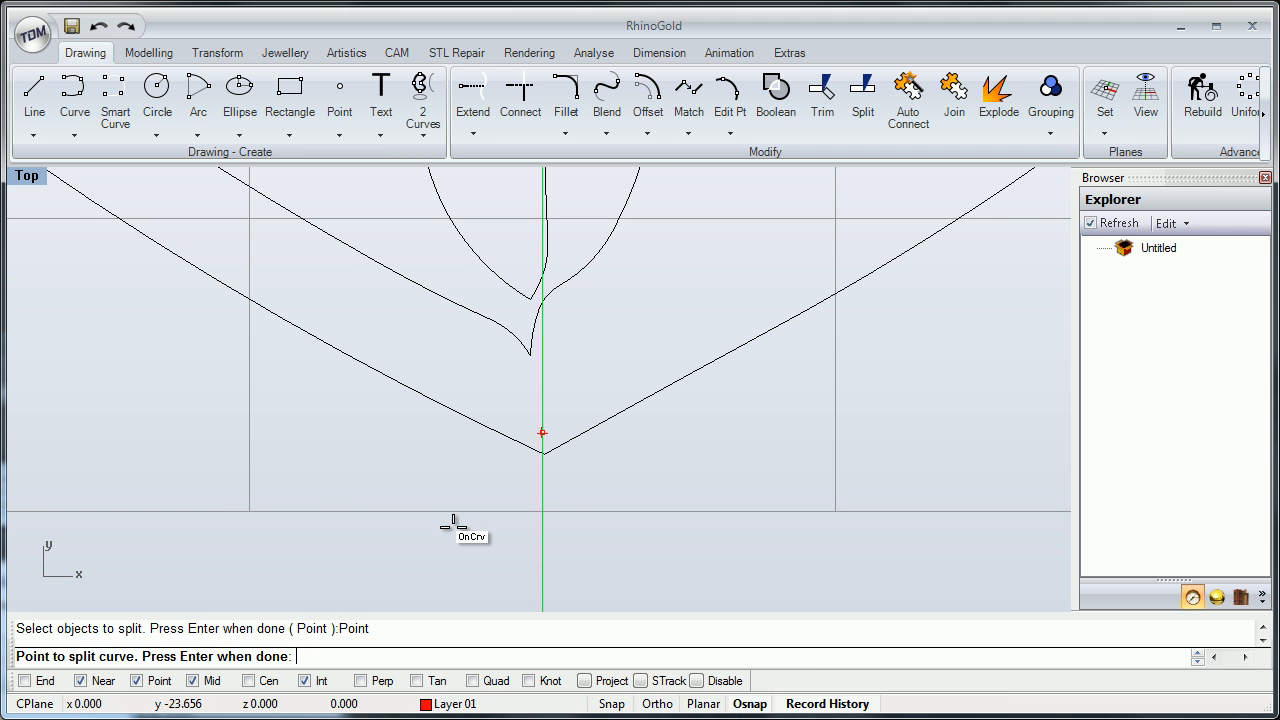
right_click_drag(543, 469, 543, 466)
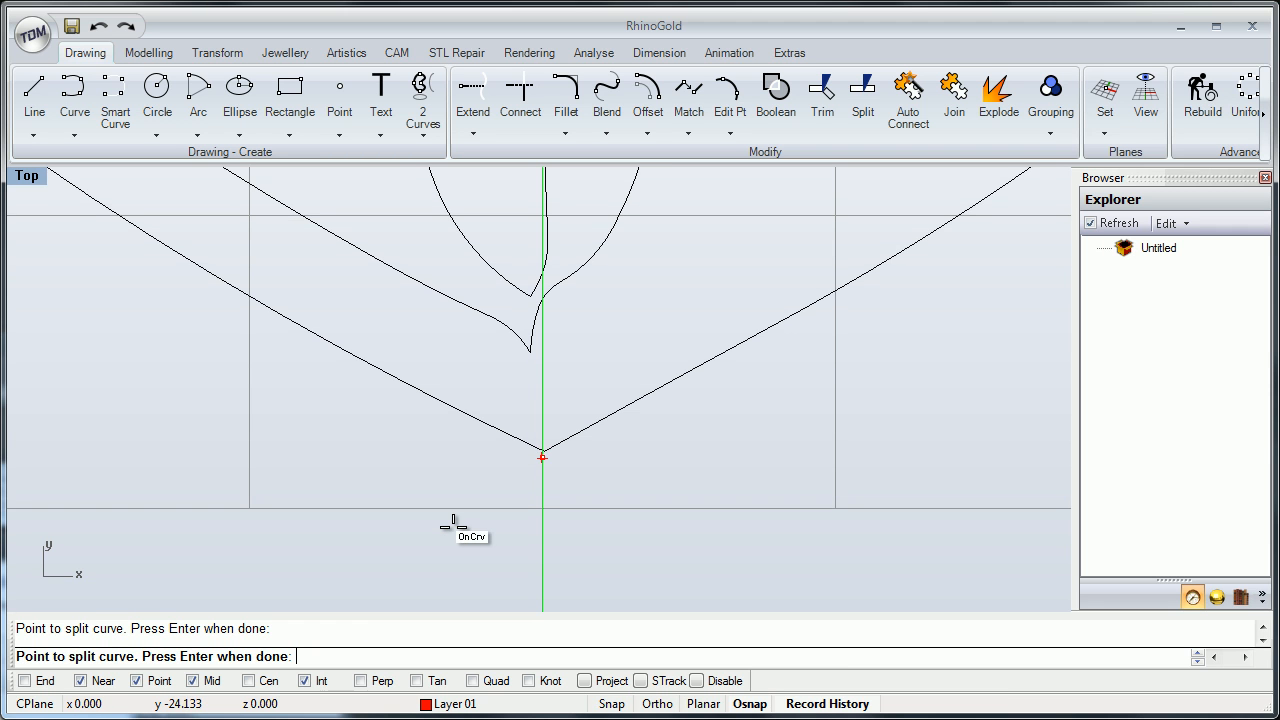
right_click(544, 467)
left_click(545, 469)
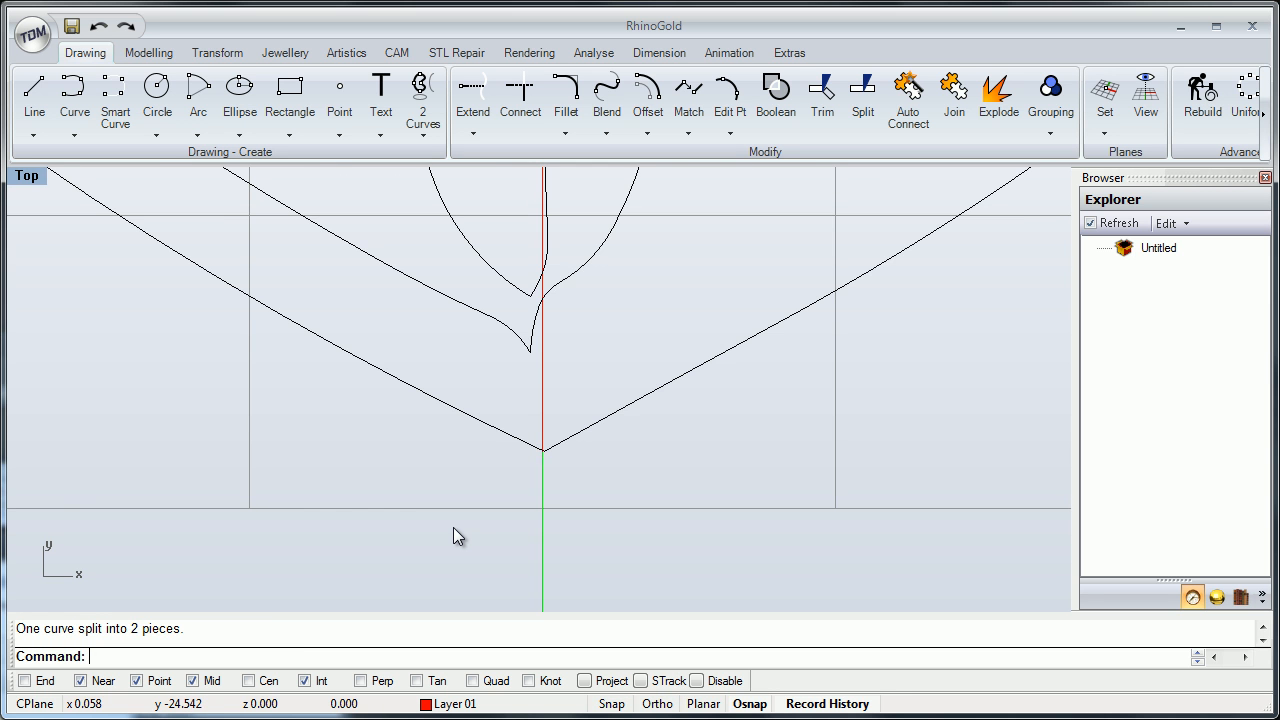
key("Delete")
scroll(545, 469, "down", 10)
left_click(545, 457)
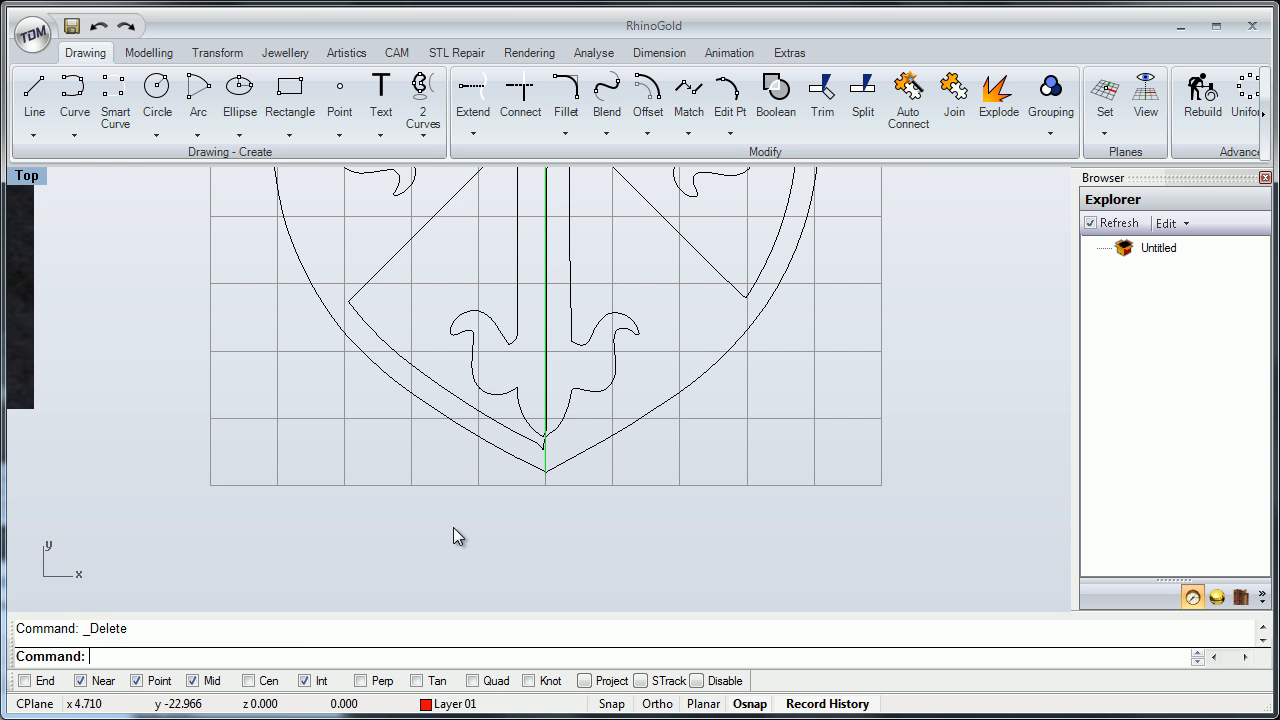
scroll(453, 528, "down", 4)
key("Escape")
Create an adjustable blend from the lower end of the left vertical line to the centre line's end at the bottom tip.
mouse_move(453, 528)
right_mouse_down()
mouse_move(516, 608)
mouse_move(456, 530)
mouse_move(480, 550)
mouse_move(417, 527)
right_mouse_up()
scroll(453, 528, "down", 2)
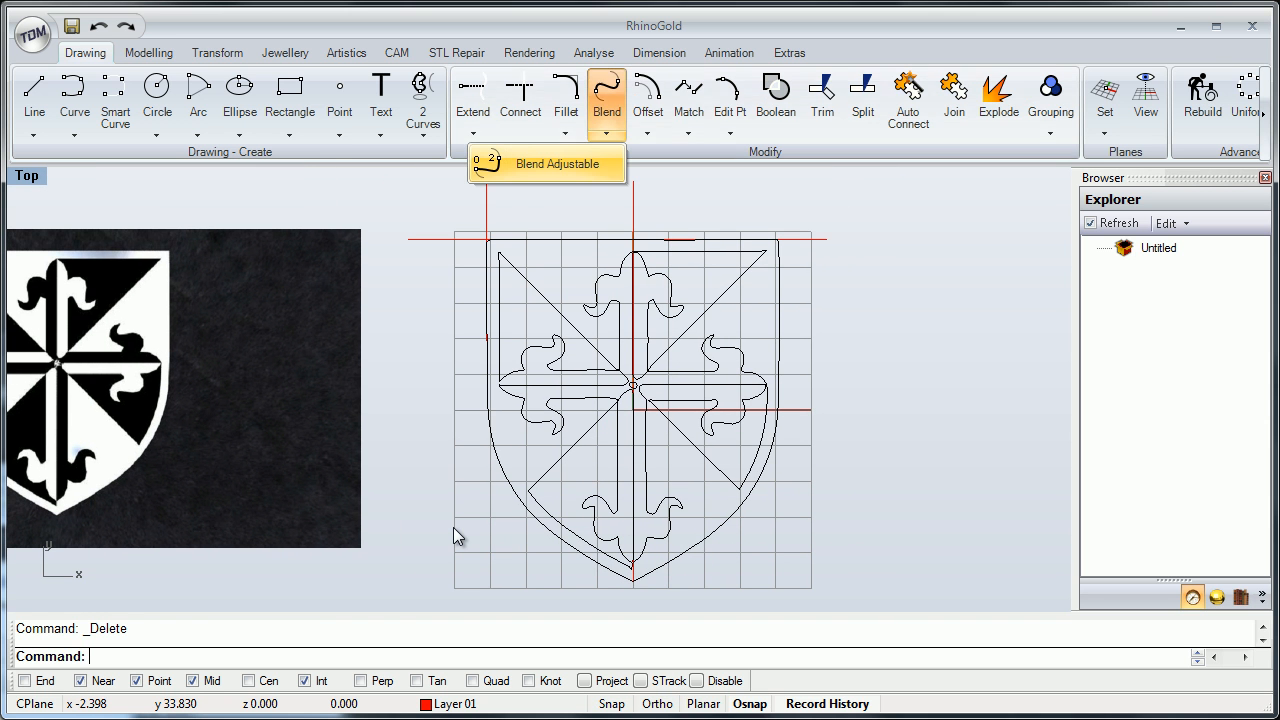
left_click(557, 164)
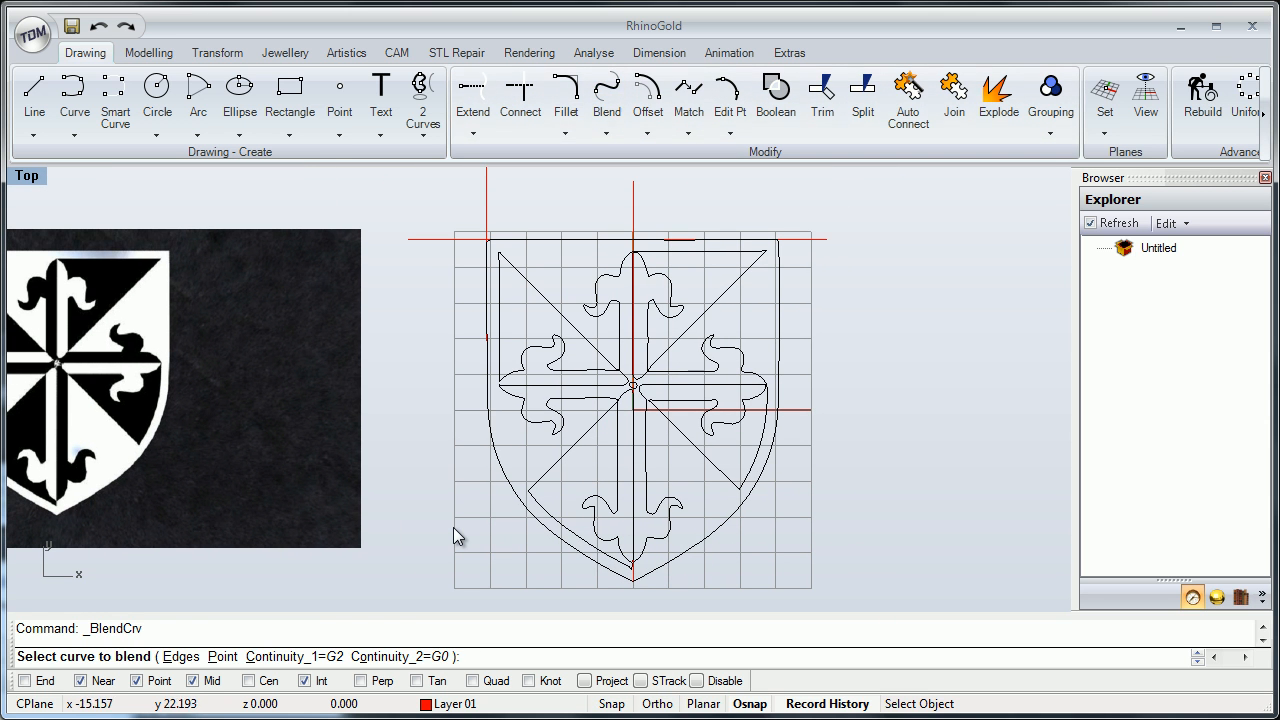
left_click(486, 336)
left_click(524, 388)
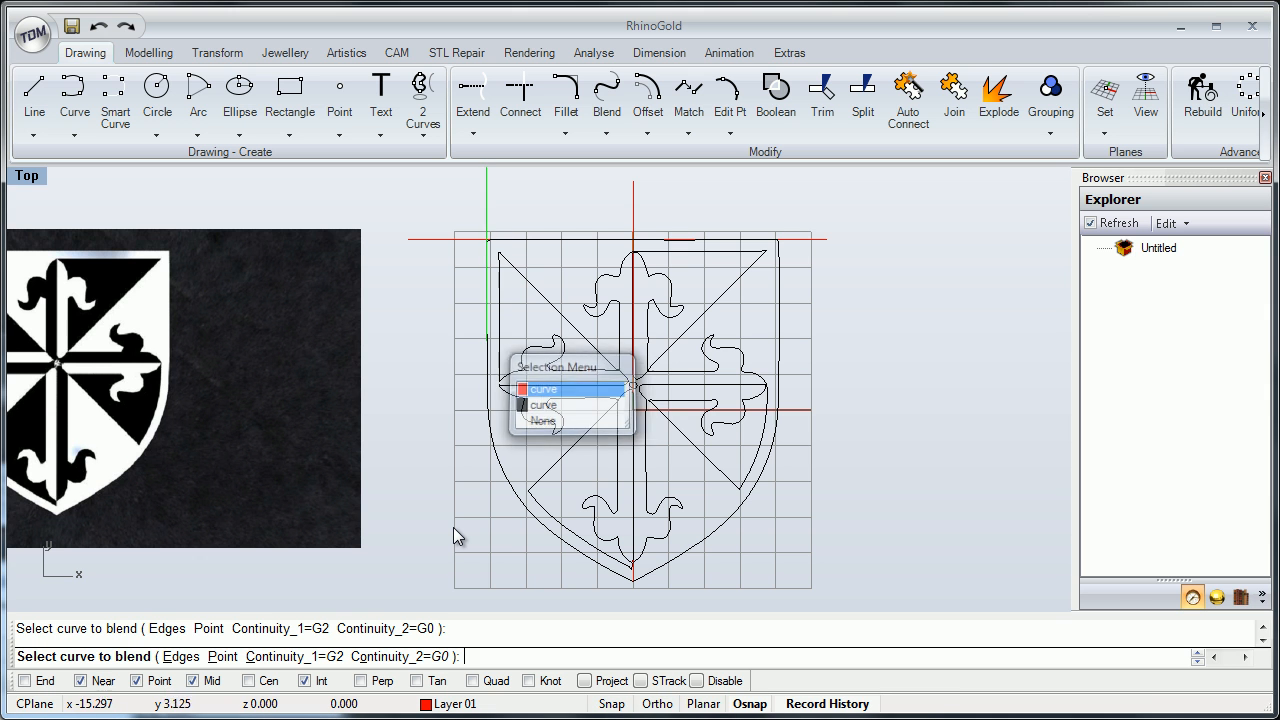
left_click(635, 573)
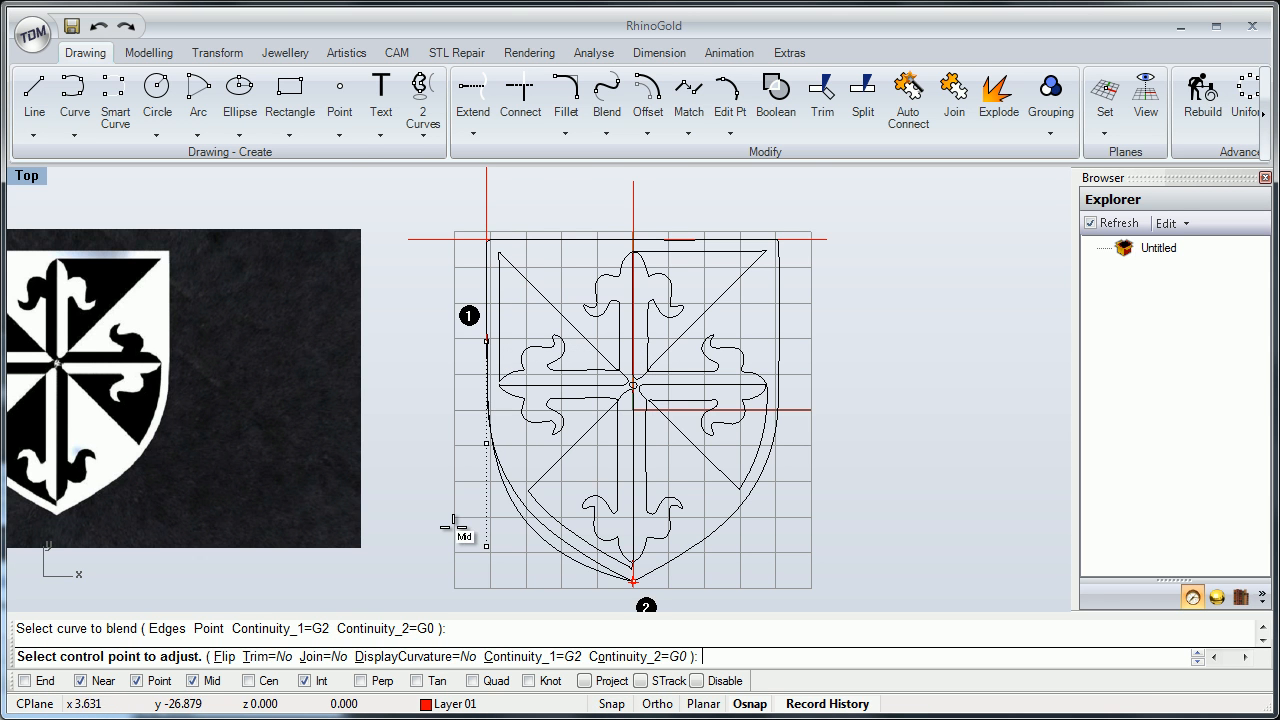
Set the blend's Continuity_2 to G2 at its bottom-tip end.
right_click_drag(633, 502, 626, 404)
scroll(627, 407, "down", 2)
scroll(453, 525, "up", 5)
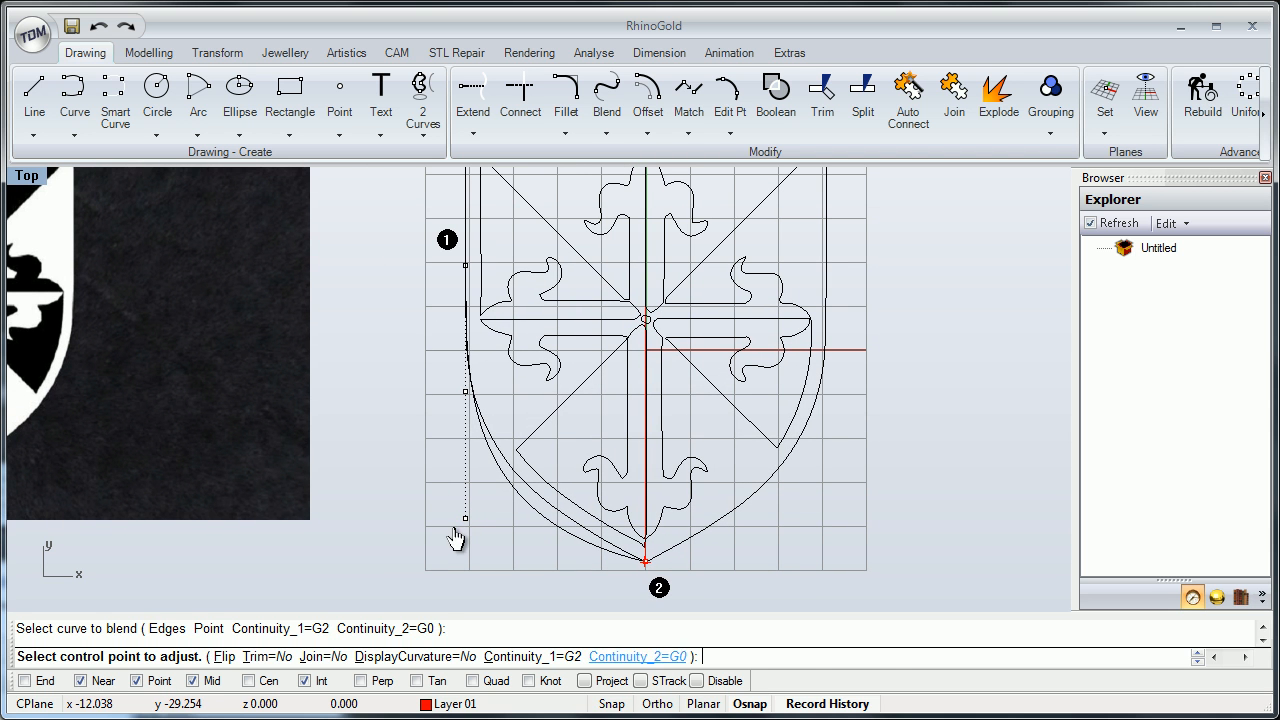
left_click(637, 657)
type("G2")
key("Return")
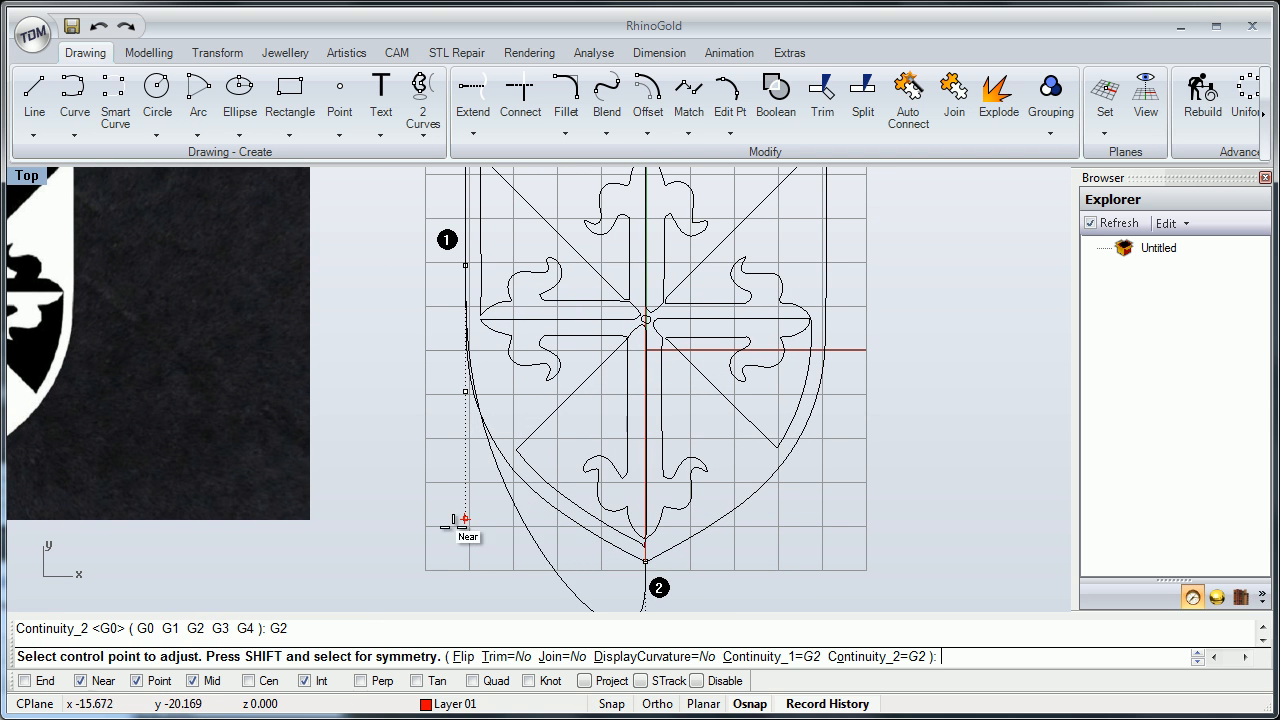
scroll(455, 537, "down", 4)
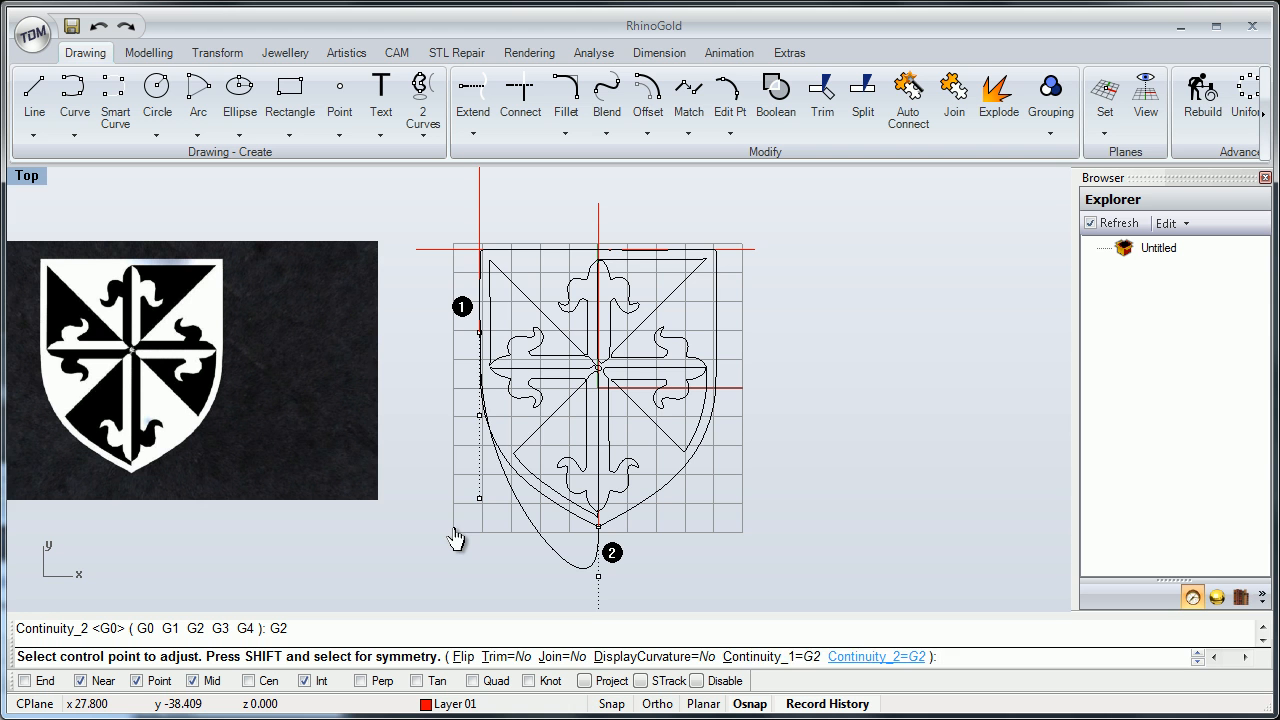
mouse_move(453, 526)
right_mouse_down()
mouse_move(475, 495)
mouse_move(455, 525)
mouse_move(483, 522)
mouse_move(467, 466)
right_mouse_up()
scroll(453, 526, "up", 4)
scroll(453, 526, "down", 2)
right_click_drag(453, 526, 453, 557)
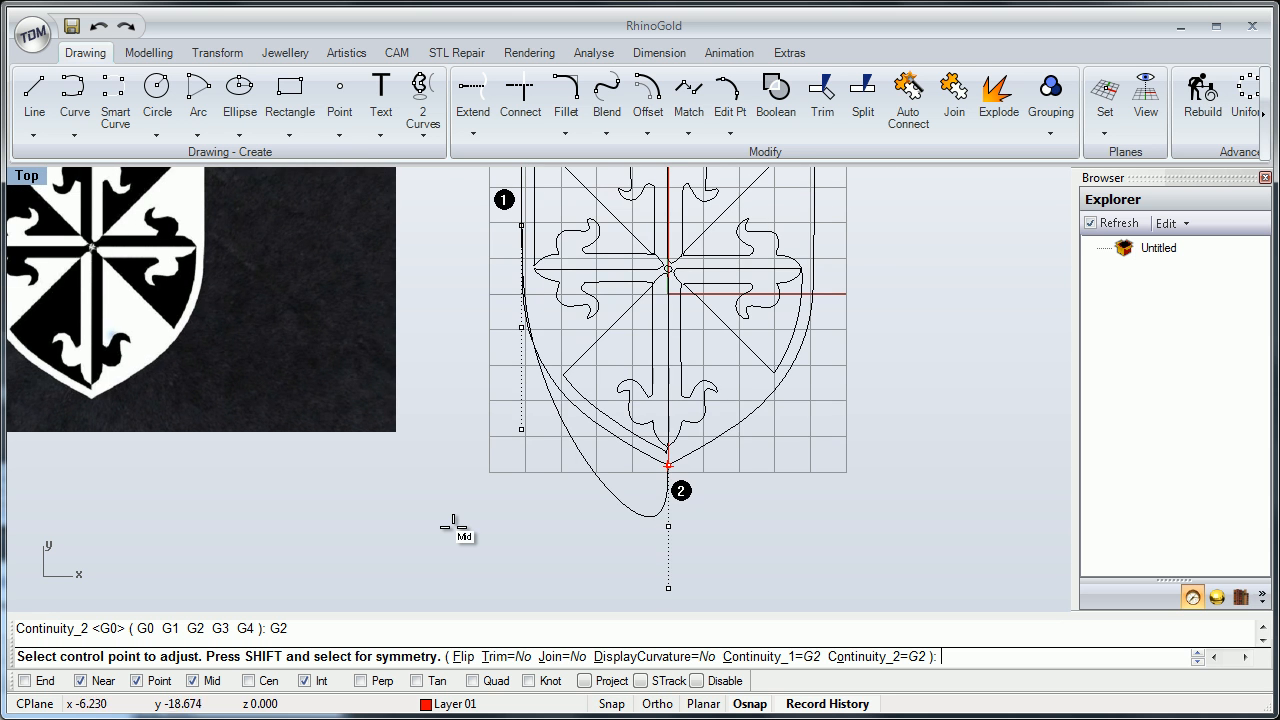
Return the blend's Continuity_2 to G0 so its bottom-tip end stays pointed.
scroll(453, 526, "up", 4)
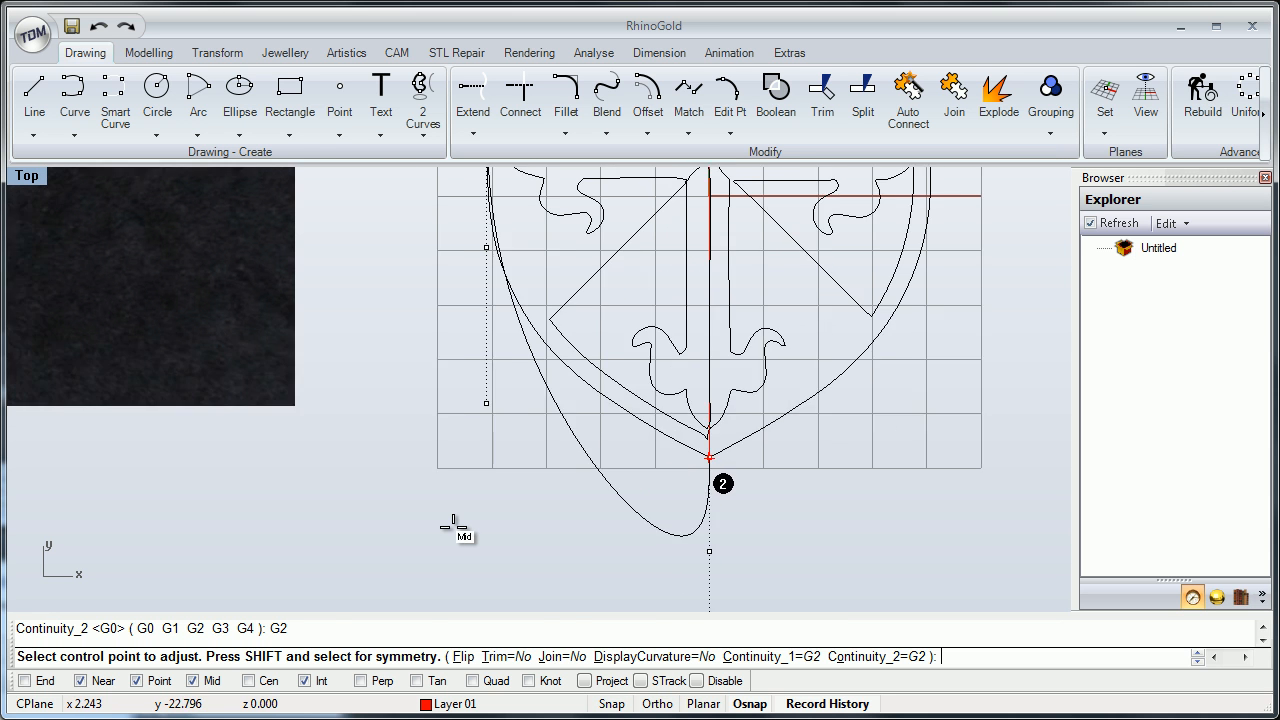
left_click(876, 657)
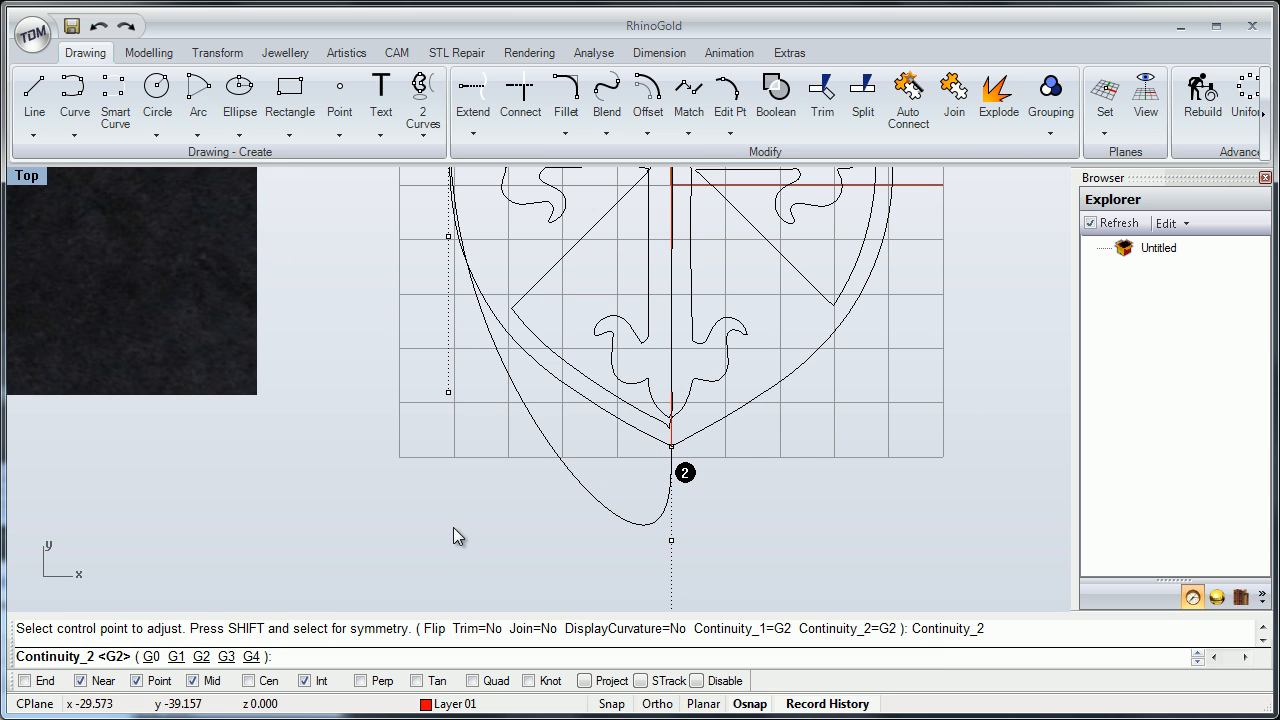
left_click(151, 657)
right_click_drag(453, 528, 440, 595)
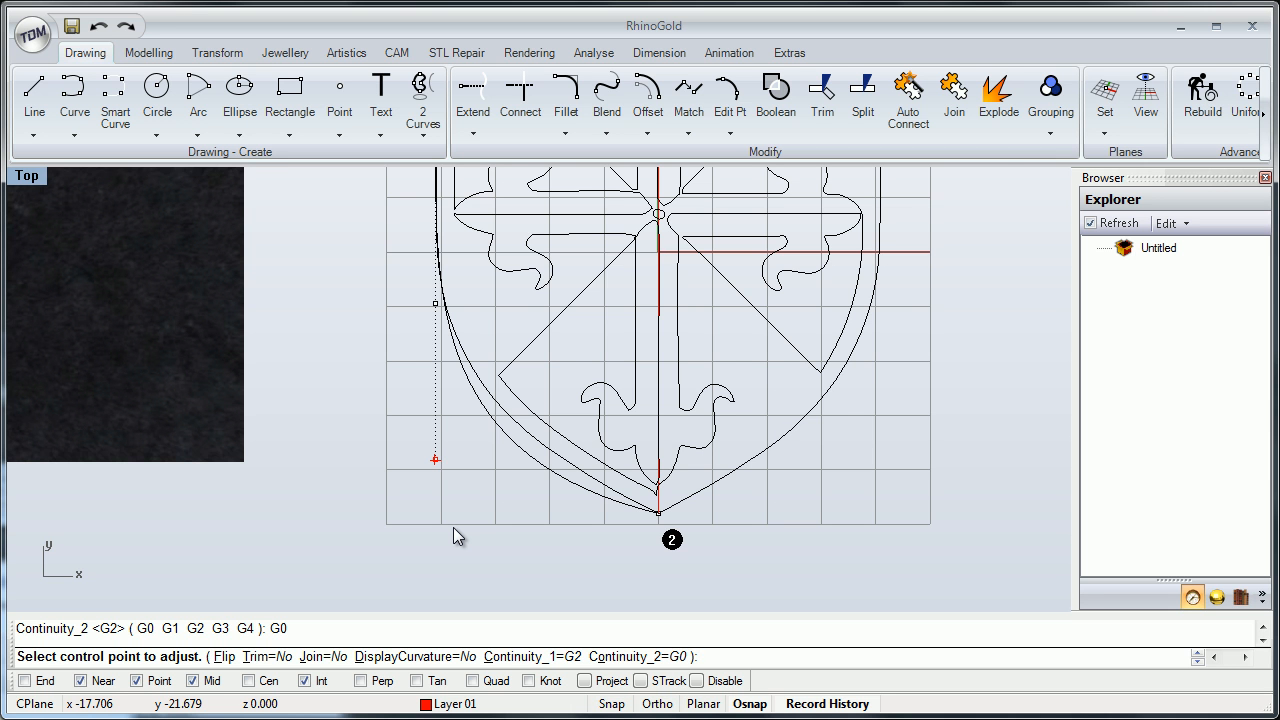
Move the outer handle of the blend's left-side end up along its vertical tangent to fit the traced outline.
scroll(453, 530, "up", 6)
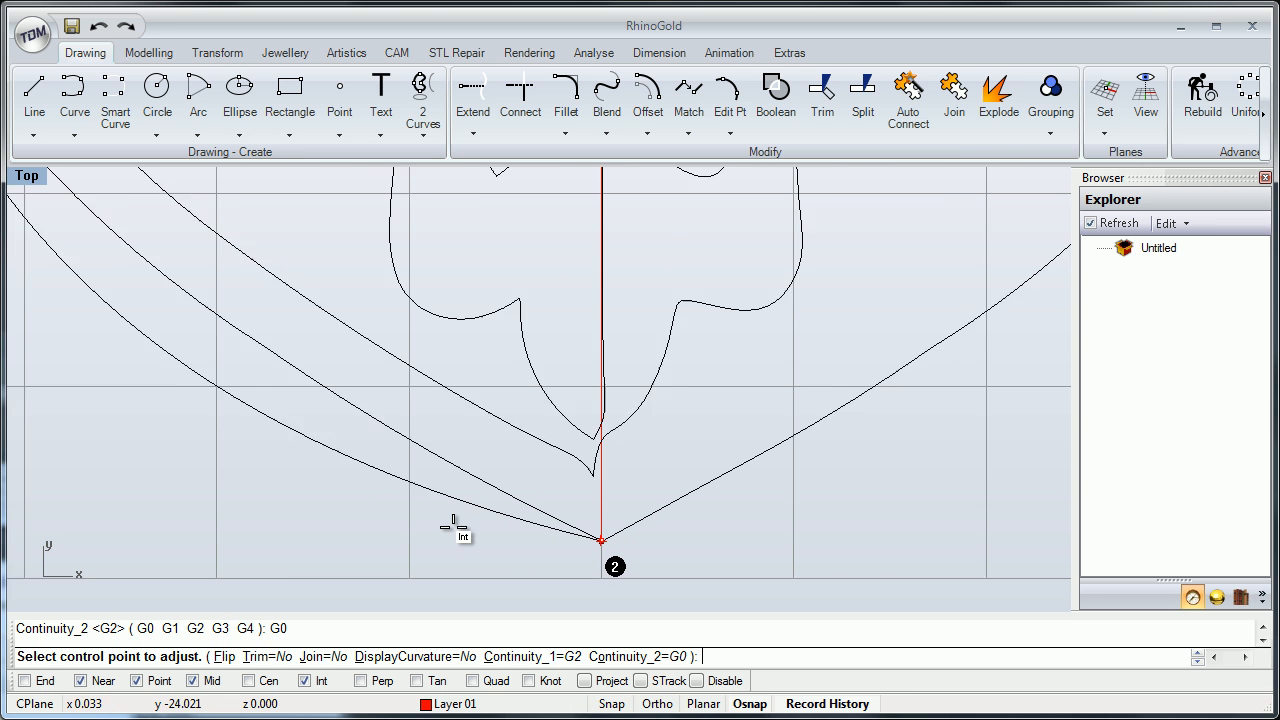
scroll(453, 527, "down", 8)
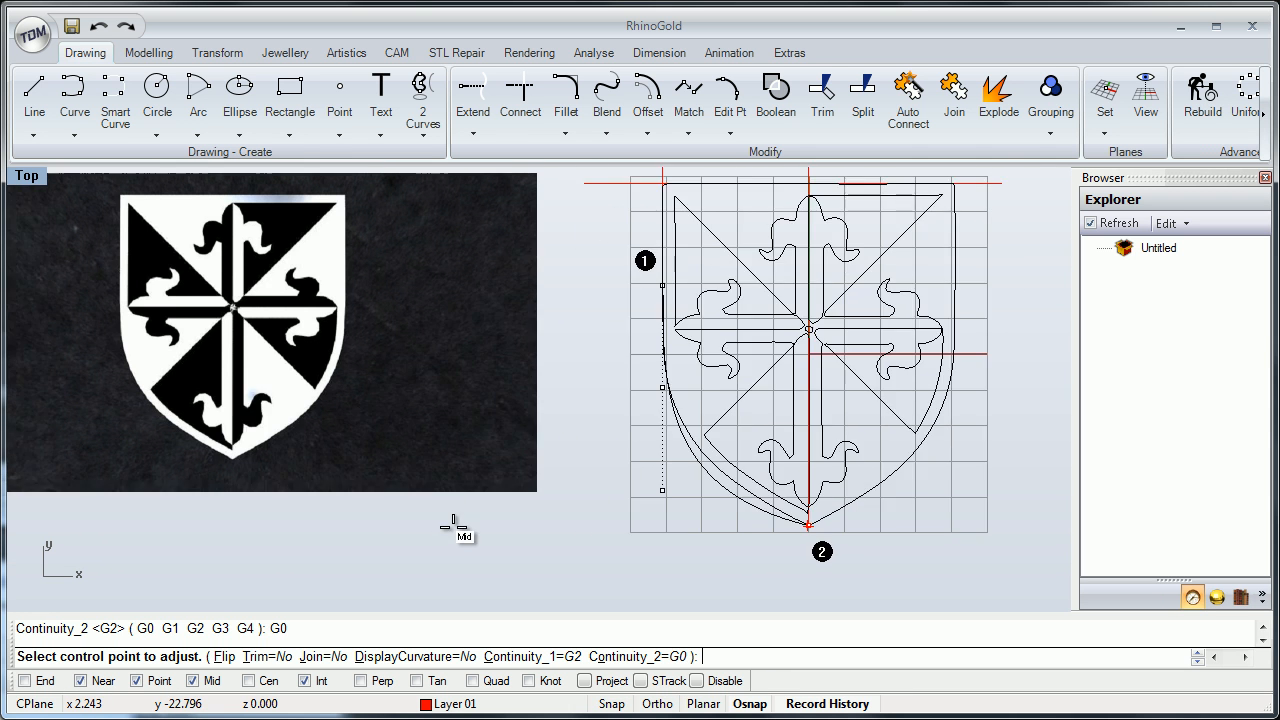
right_click_drag(453, 527, 319, 532)
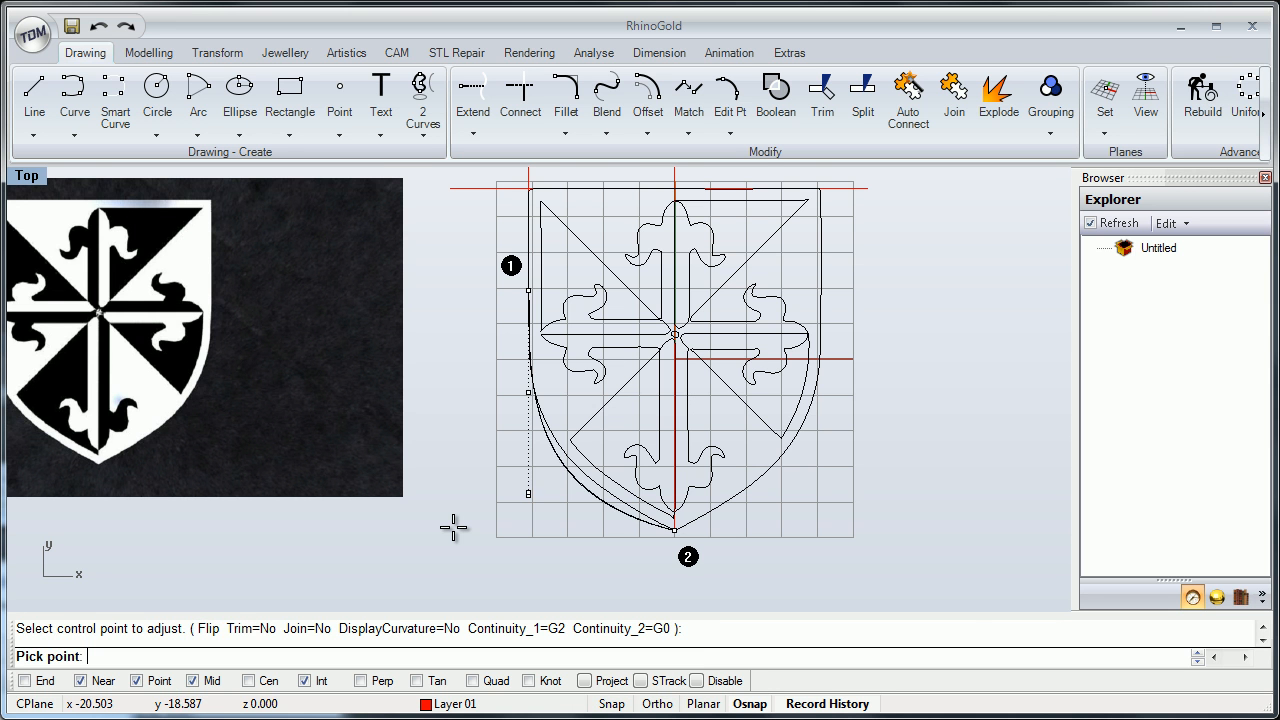
scroll(452, 527, "up", 3)
right_click_drag(532, 507, 535, 517)
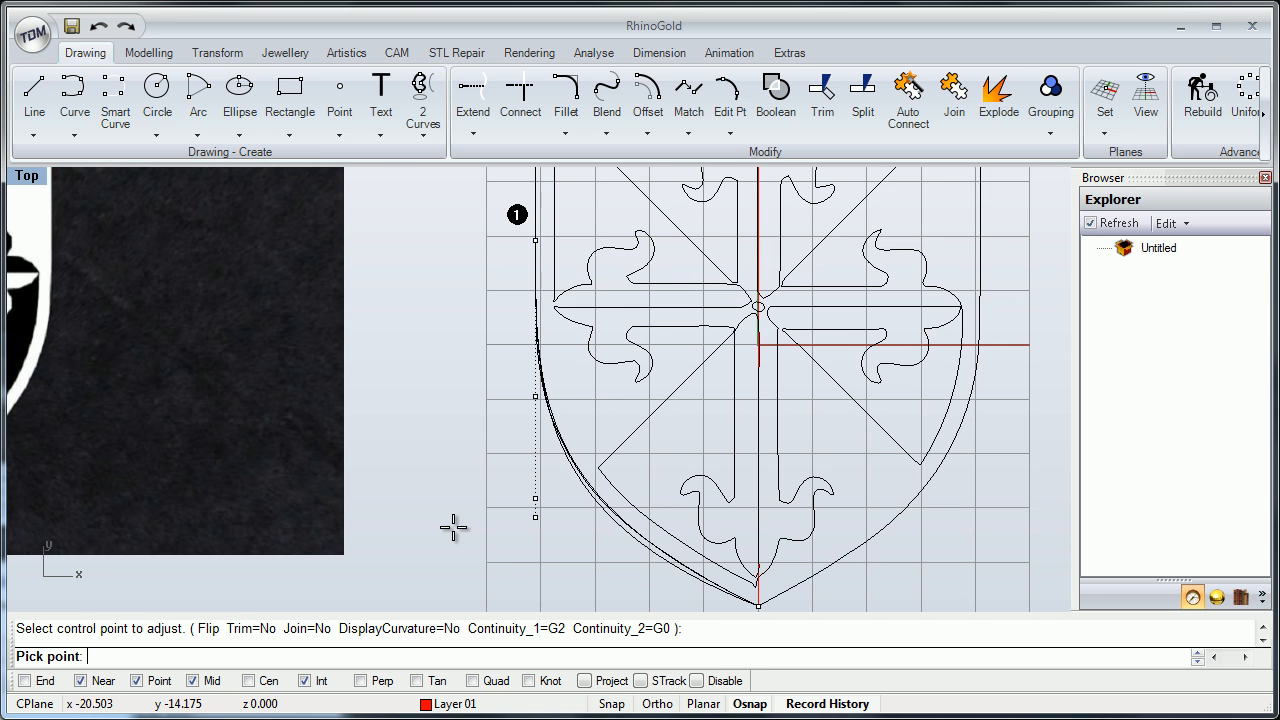
left_click(535, 502)
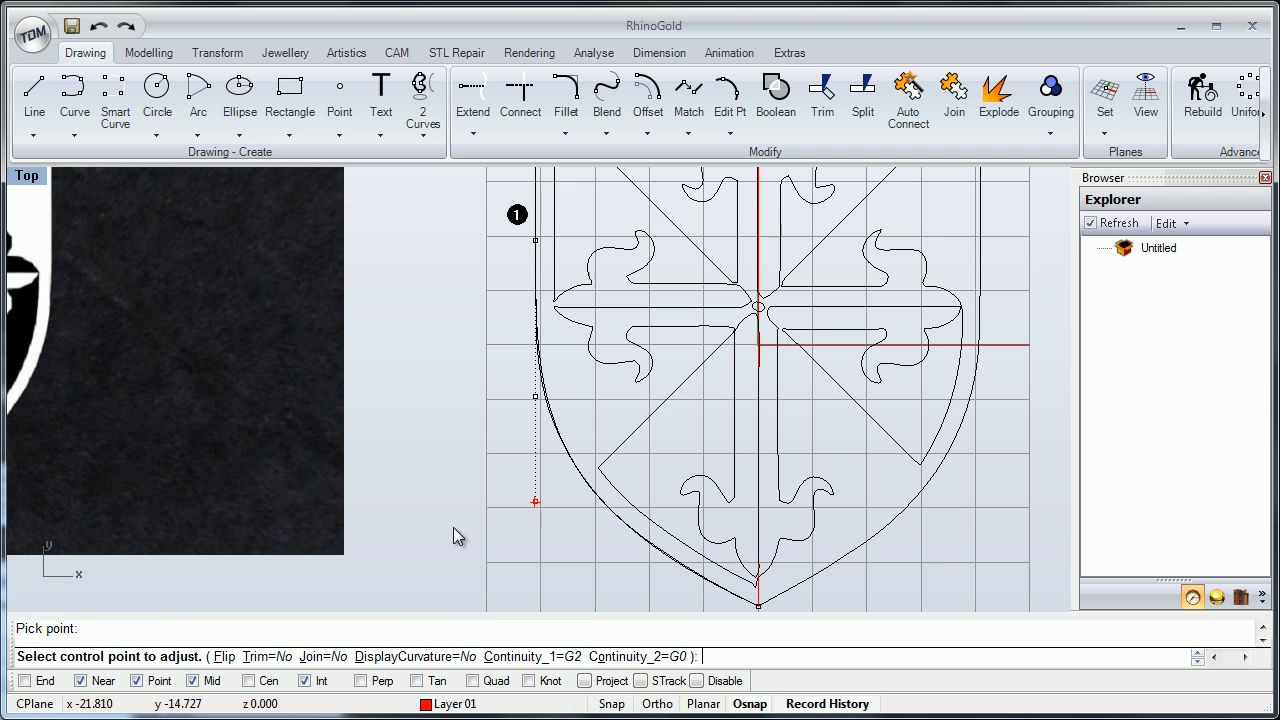
Fine-tune the middle handle of the blend's left-side end against the traced outline and accept the blend curve.
left_click(535, 397)
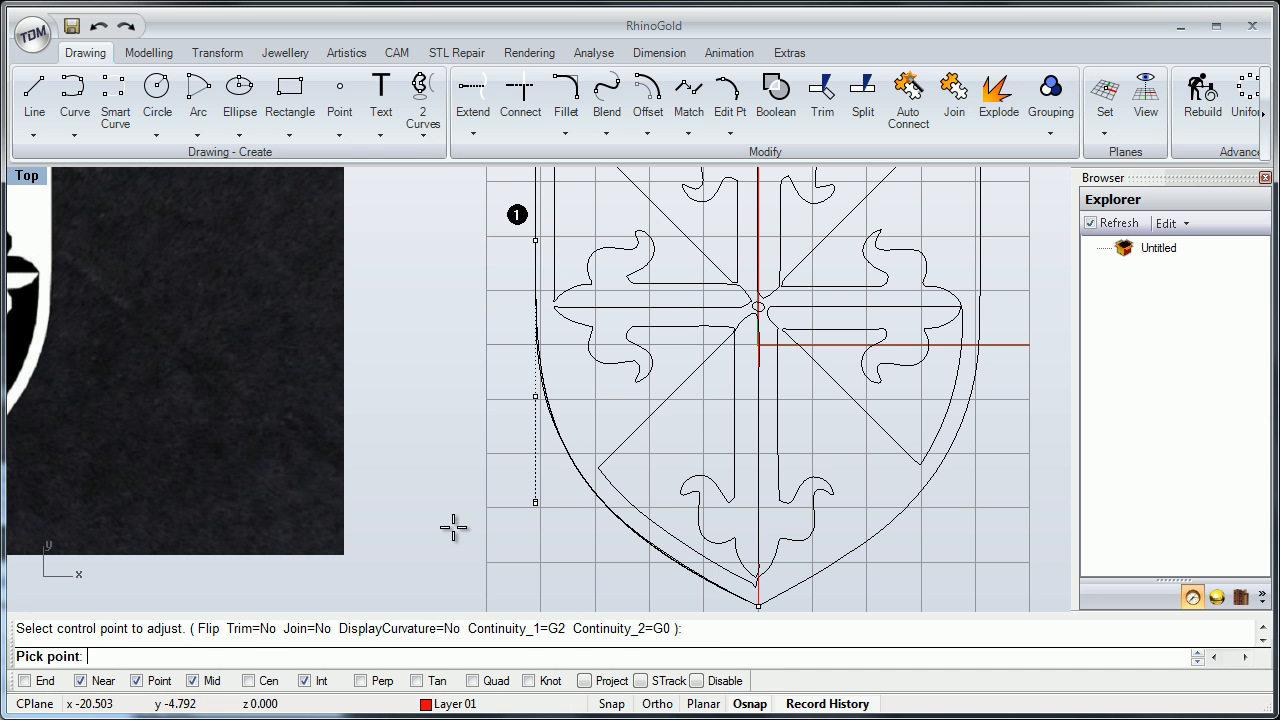
left_click(451, 524)
scroll(451, 523, "up", 4)
scroll(451, 526, "down", 4)
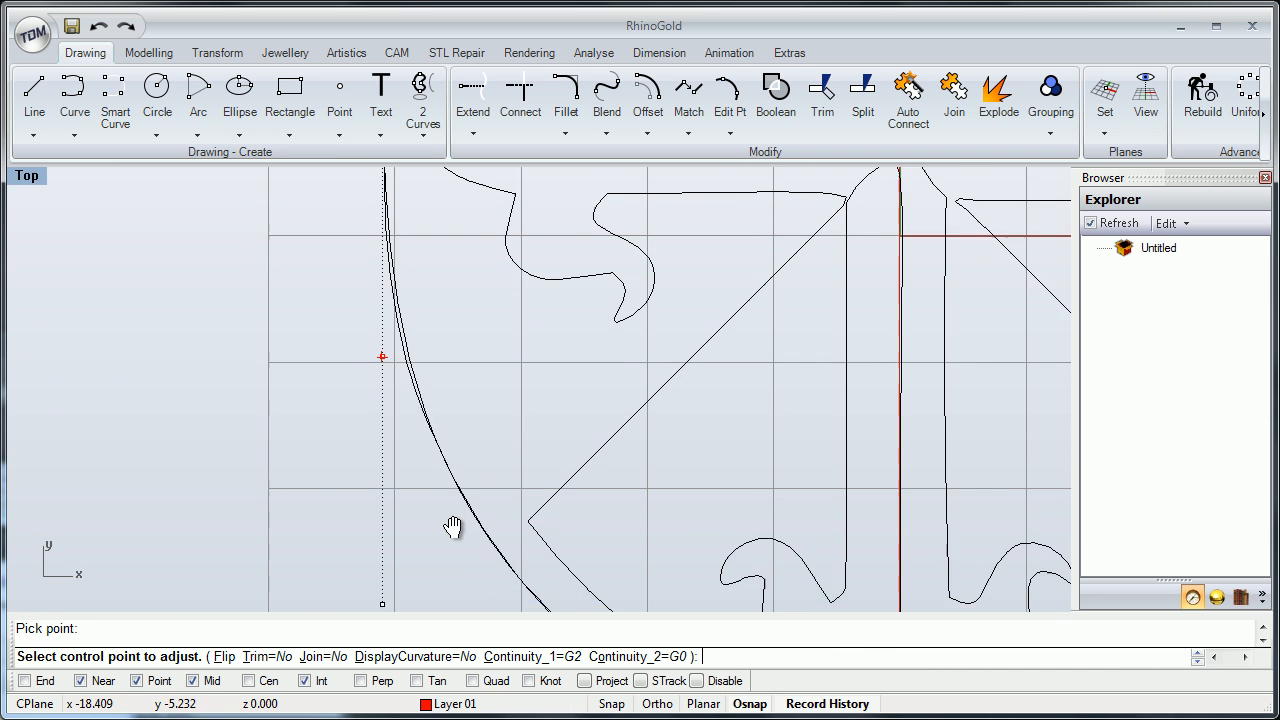
right_click_drag(450, 519, 459, 538)
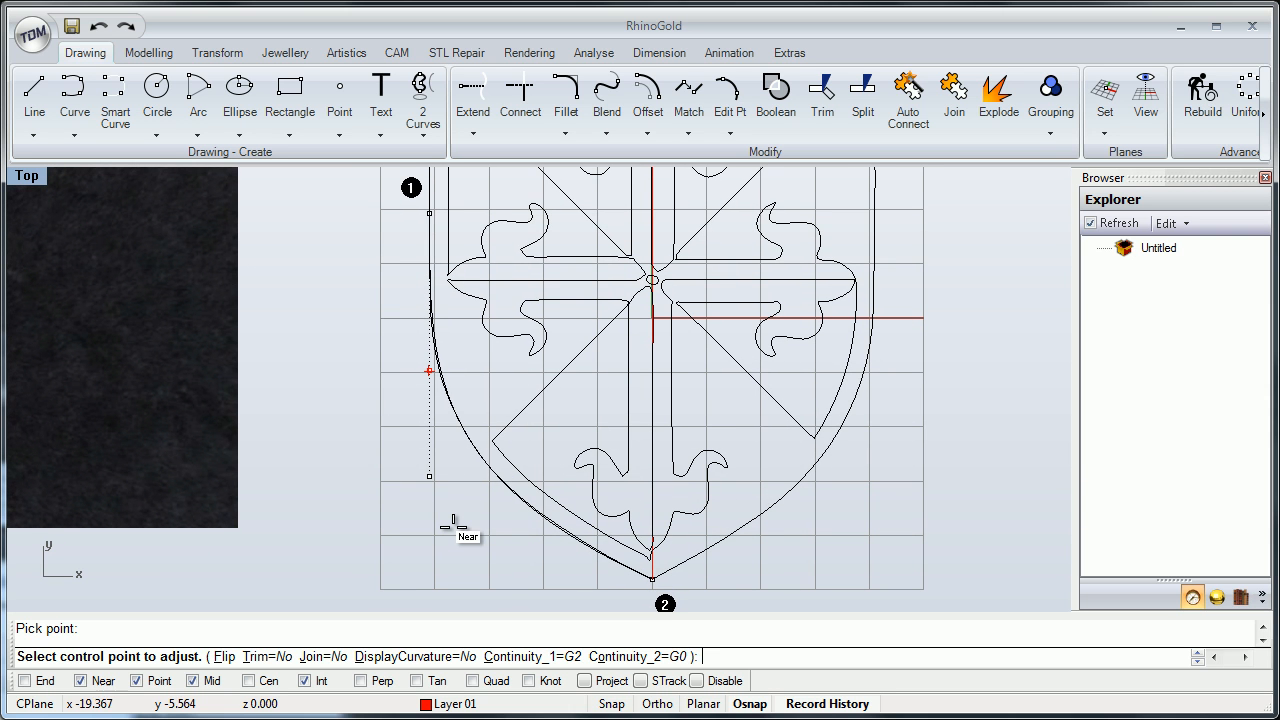
right_click_drag(453, 528, 422, 557)
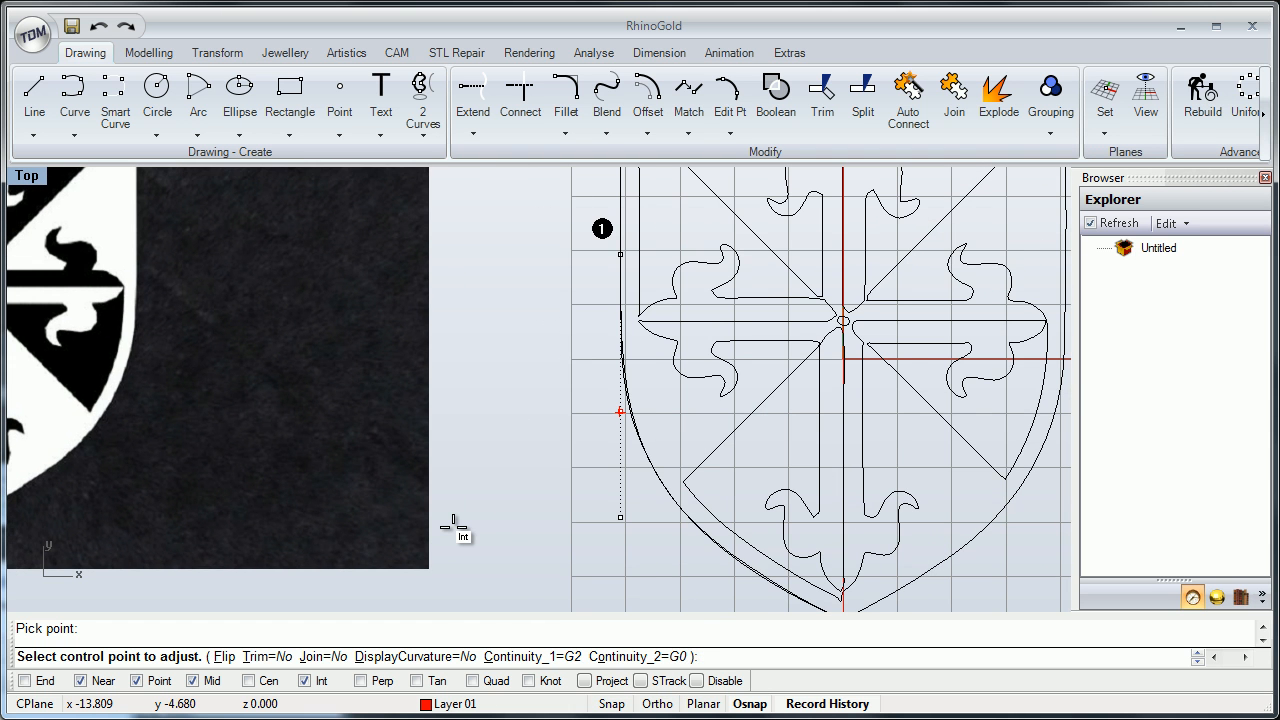
scroll(453, 528, "down", 4)
scroll(453, 528, "up", 1)
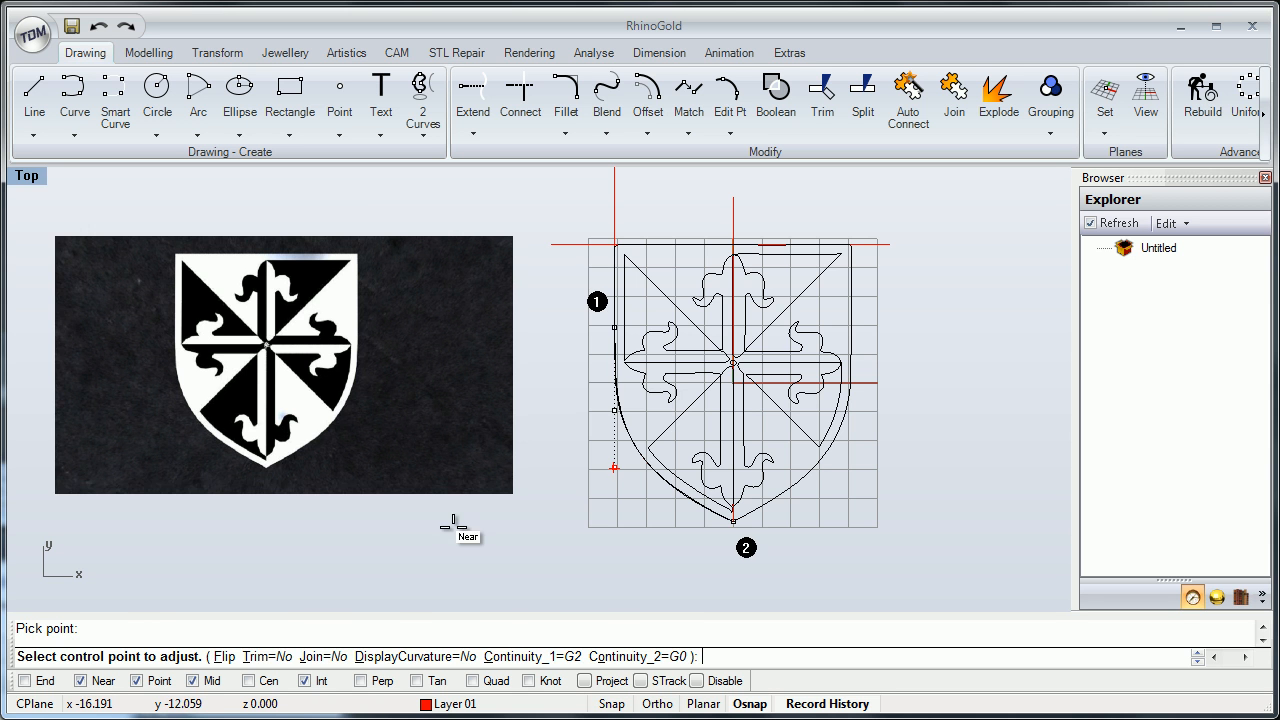
right_click(453, 528)
right_click_drag(453, 528, 437, 577)
scroll(453, 537, "up", 2)
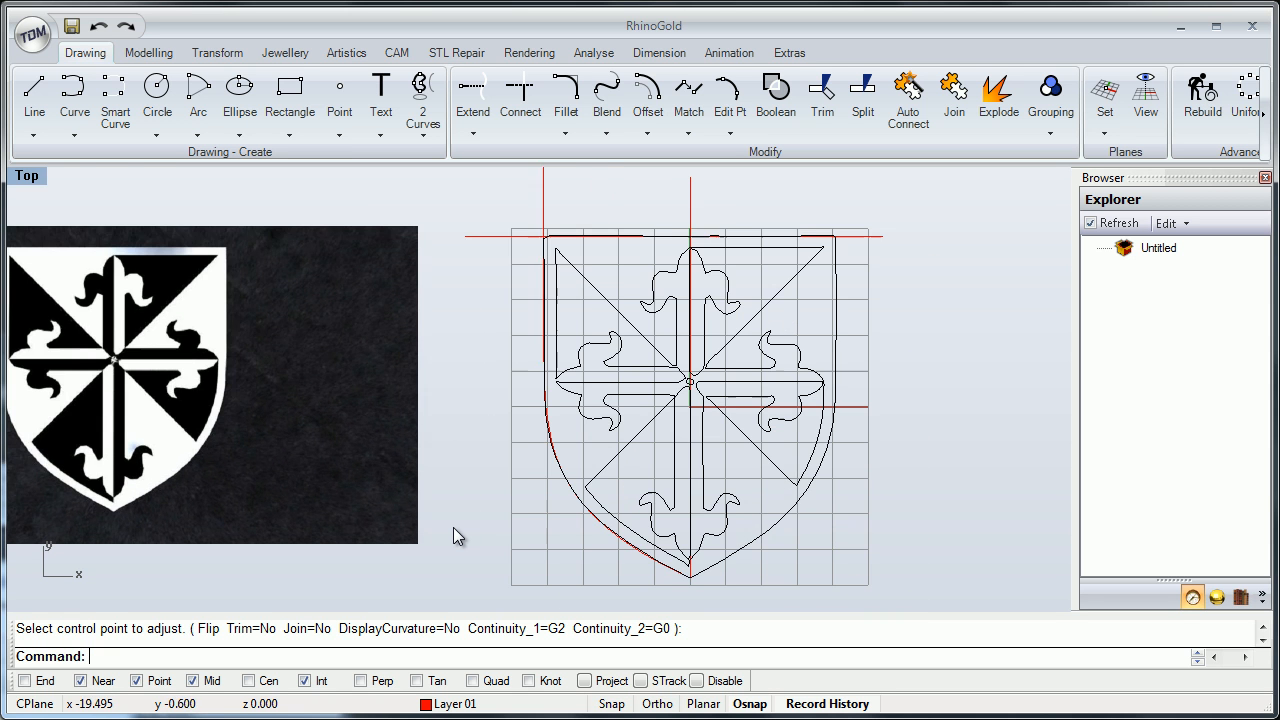
Toggle the Default layer's visibility and compare the redrawn outline with the traced curves and the reference shield image.
left_click(454, 704)
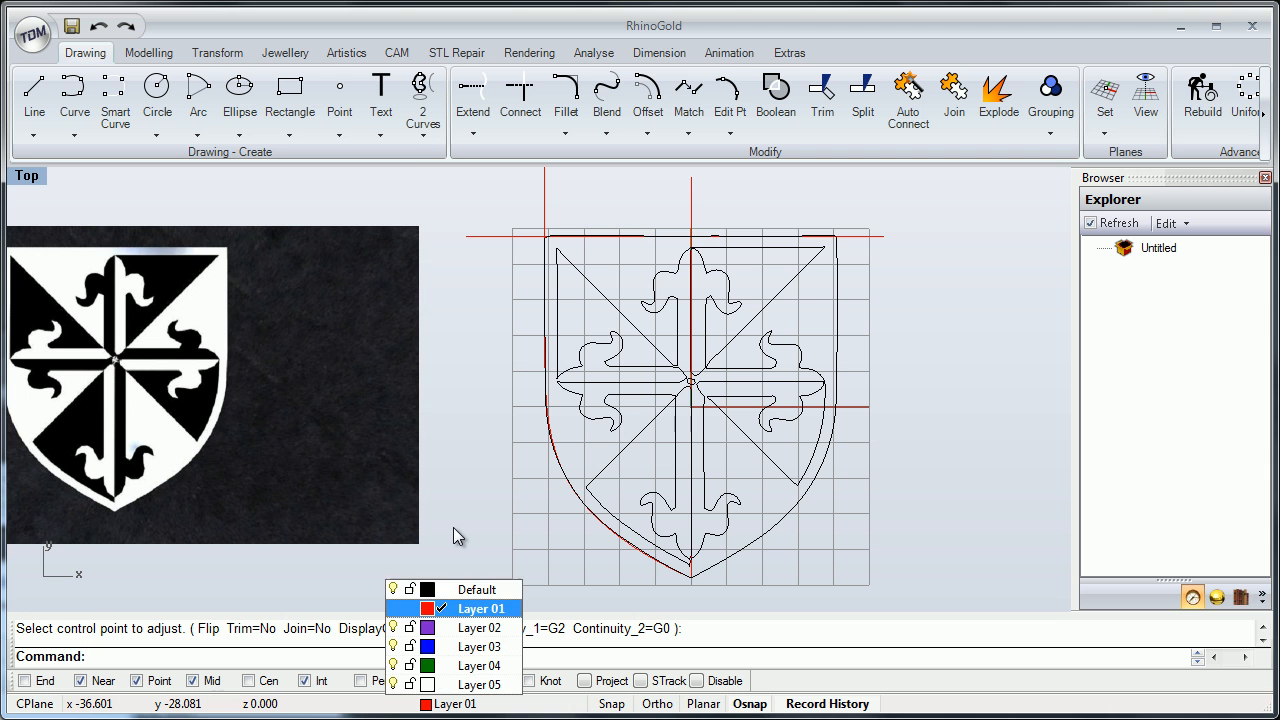
left_click(393, 589)
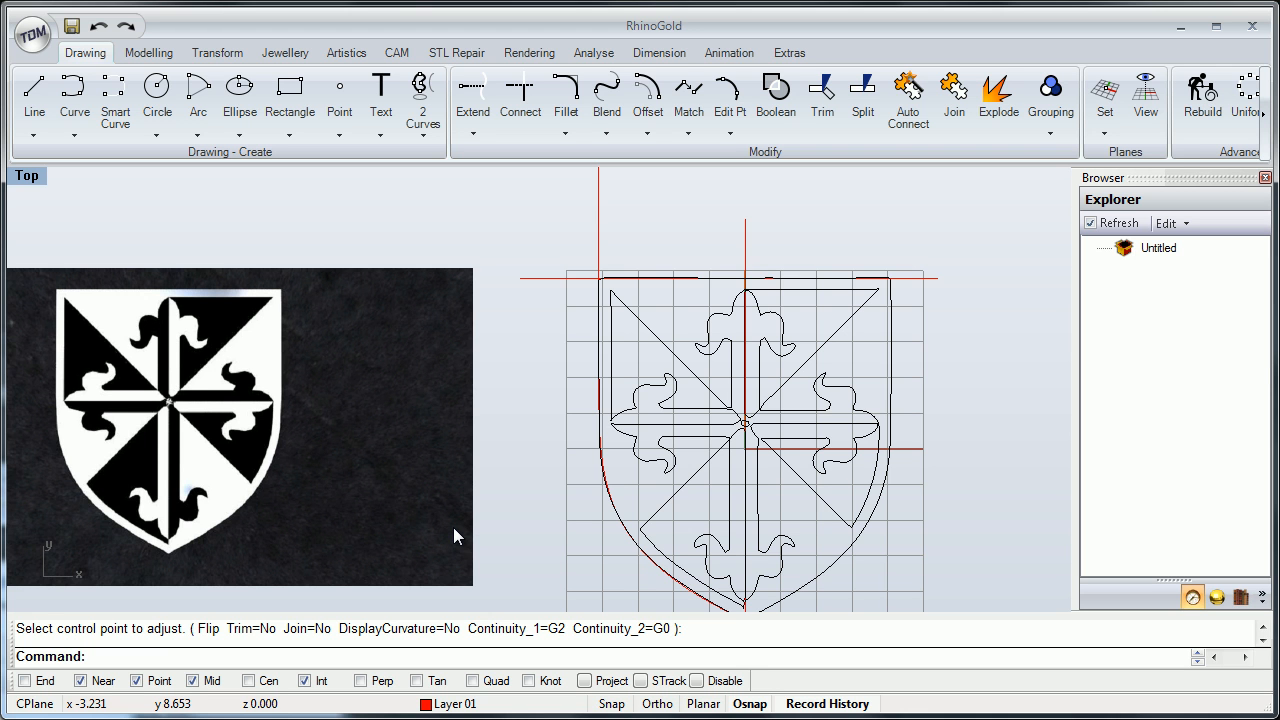
right_click_drag(454, 529, 432, 467)
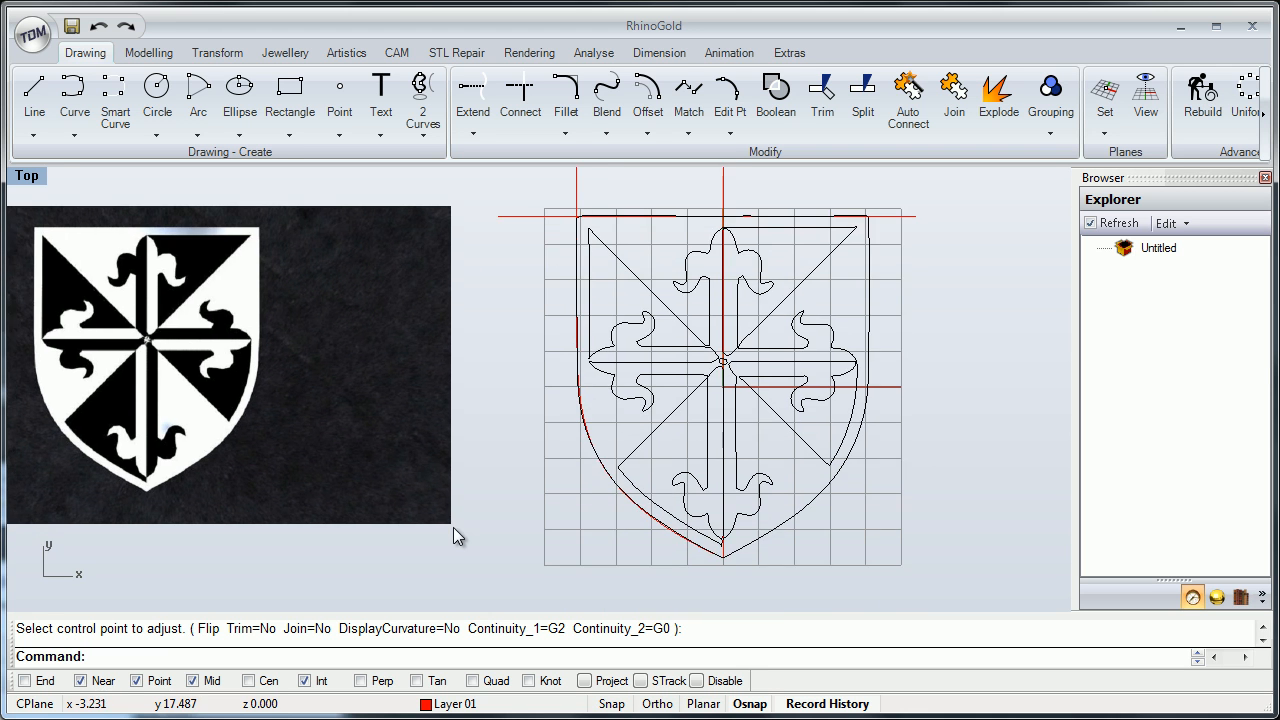
mouse_move(454, 529)
right_mouse_down()
mouse_move(466, 543)
mouse_move(425, 585)
mouse_move(364, 526)
right_mouse_up()
scroll(454, 529, "up", 2)
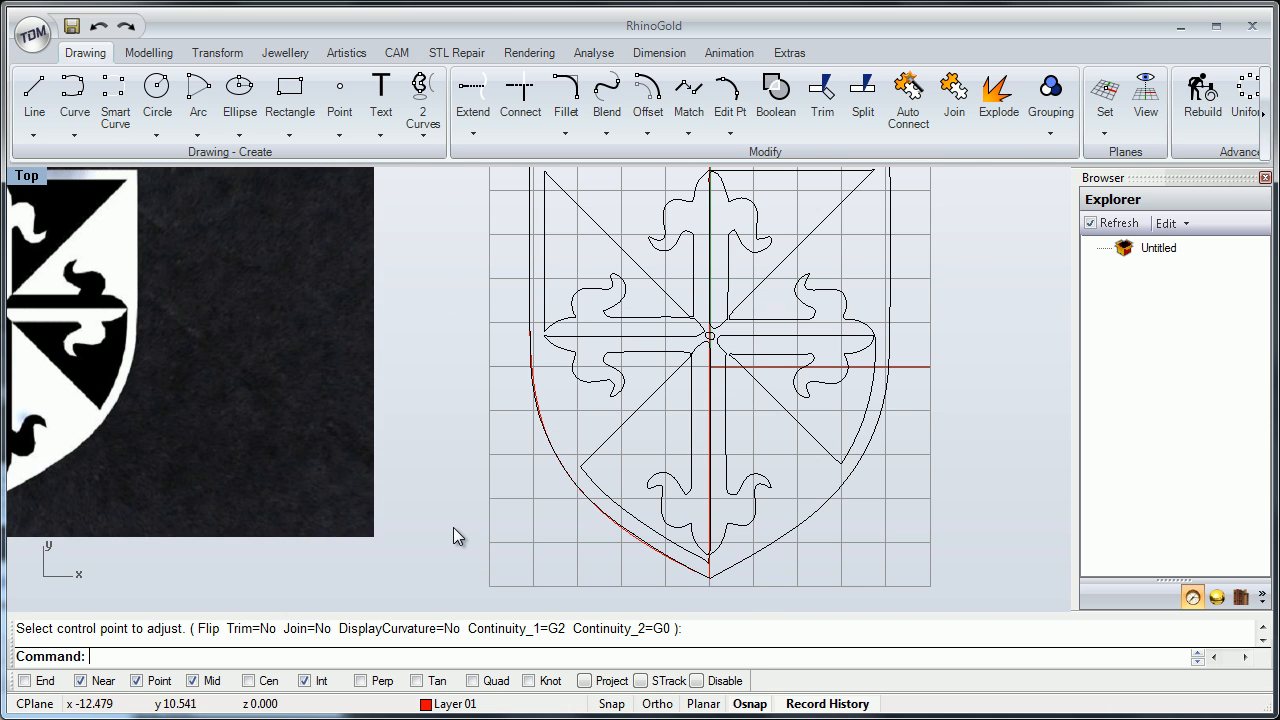
right_click_drag(455, 537, 500, 610)
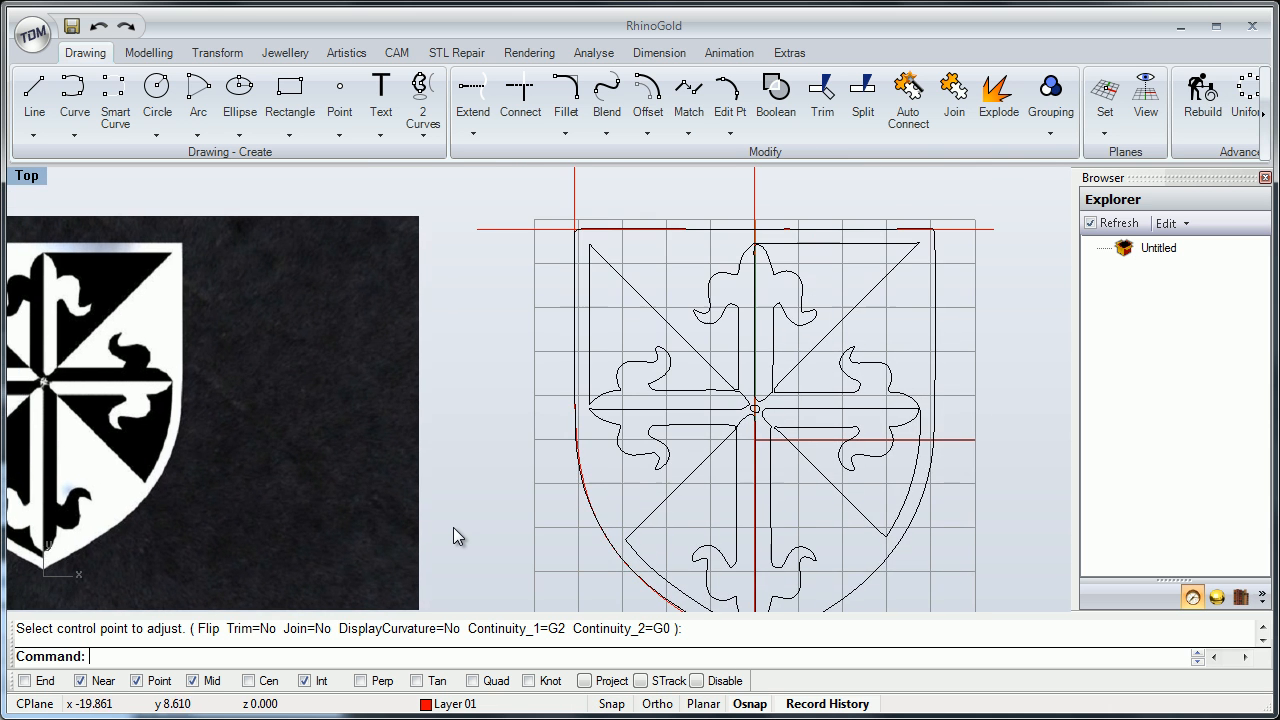
right_click_drag(454, 537, 429, 492)
scroll(454, 537, "up", 3)
scroll(454, 537, "down", 4)
scroll(454, 537, "up", 7)
scroll(454, 530, "down", 2)
scroll(452, 527, "down", 6)
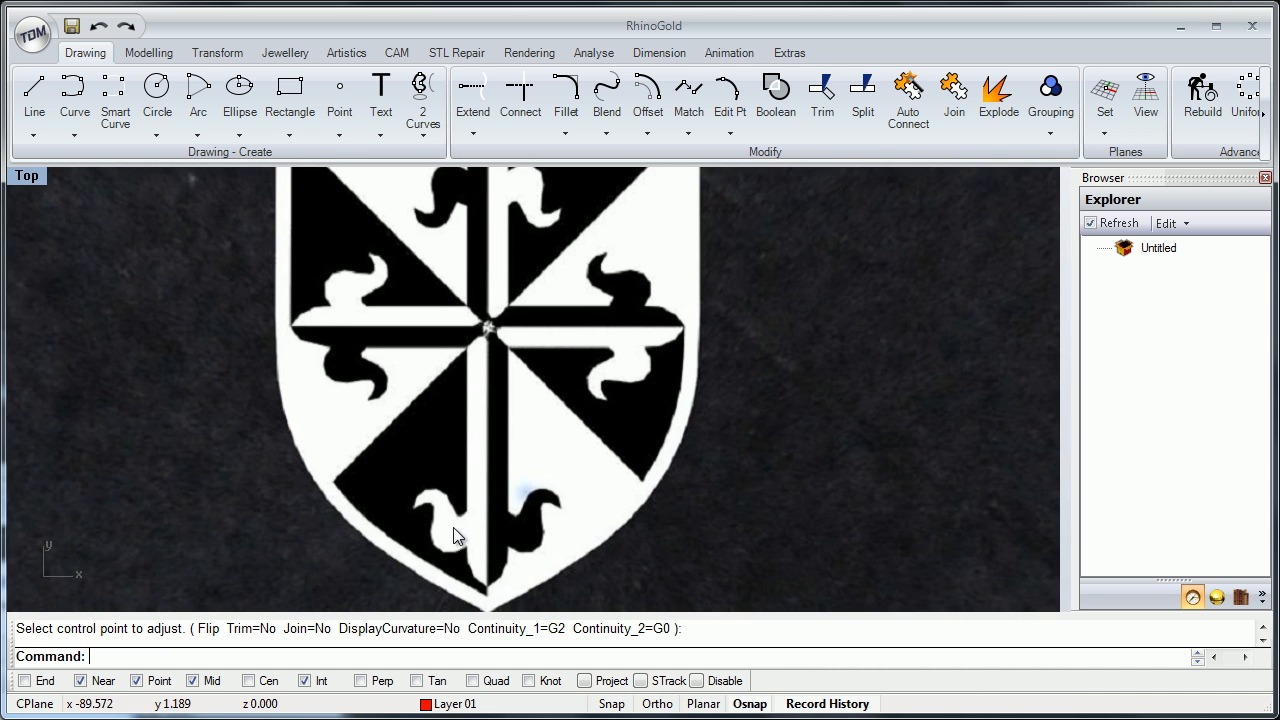
Add a linear dimension across the shield's left border, from outer line to inner triangle edge, and switch the viewport to shaded display.
scroll(454, 537, "up", 5)
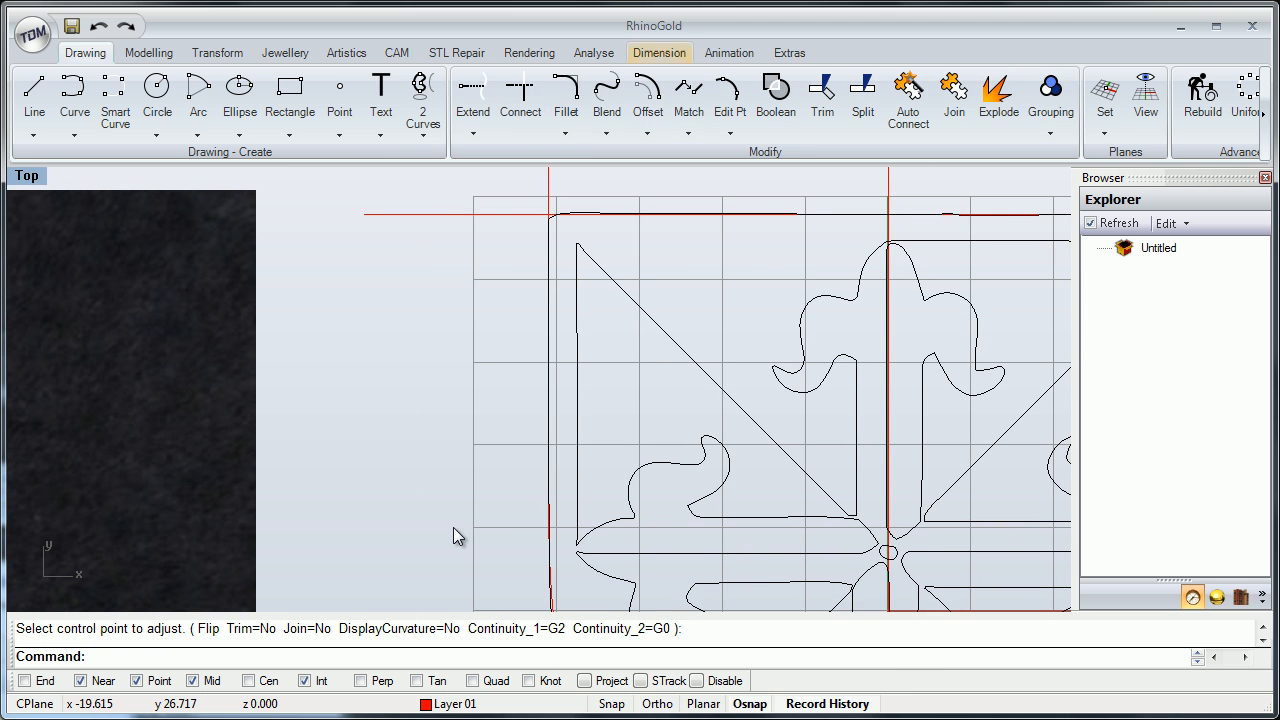
left_click(659, 53)
mouse_move(549, 421)
right_mouse_down()
mouse_move(510, 409)
mouse_move(495, 377)
right_mouse_up()
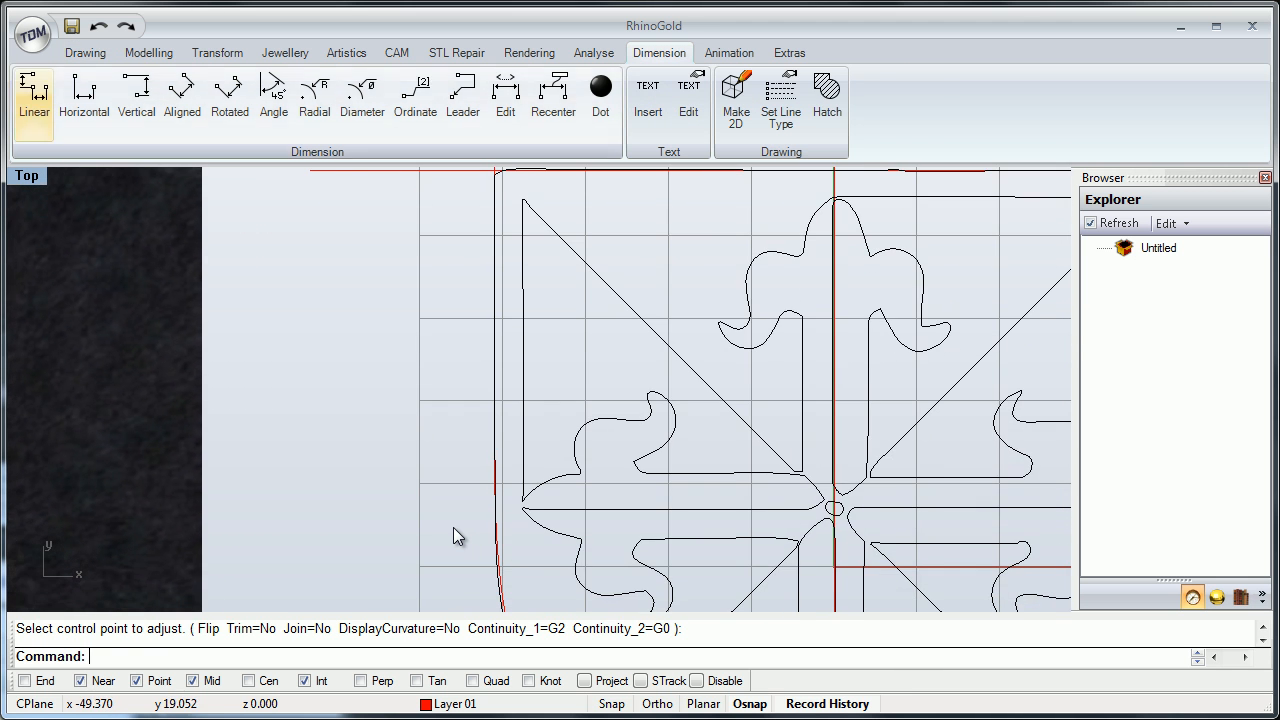
left_click(34, 95)
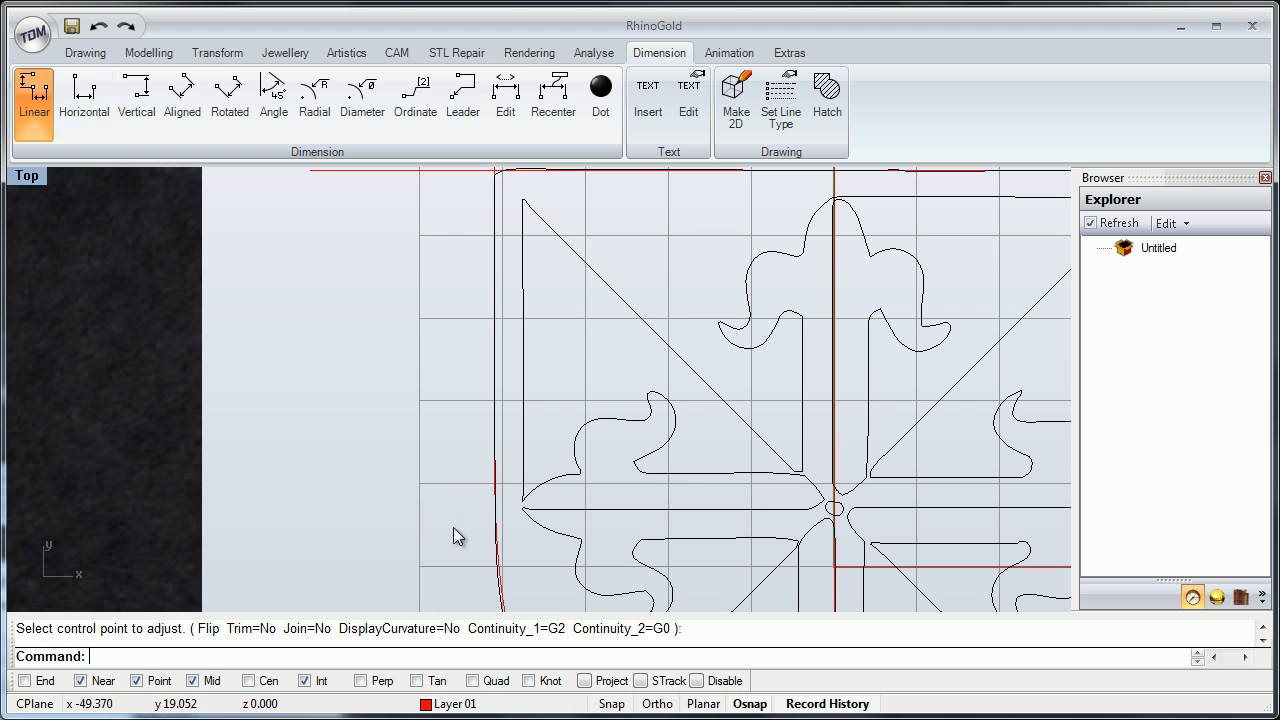
left_click(494, 325)
left_click(523, 323)
left_click(494, 406)
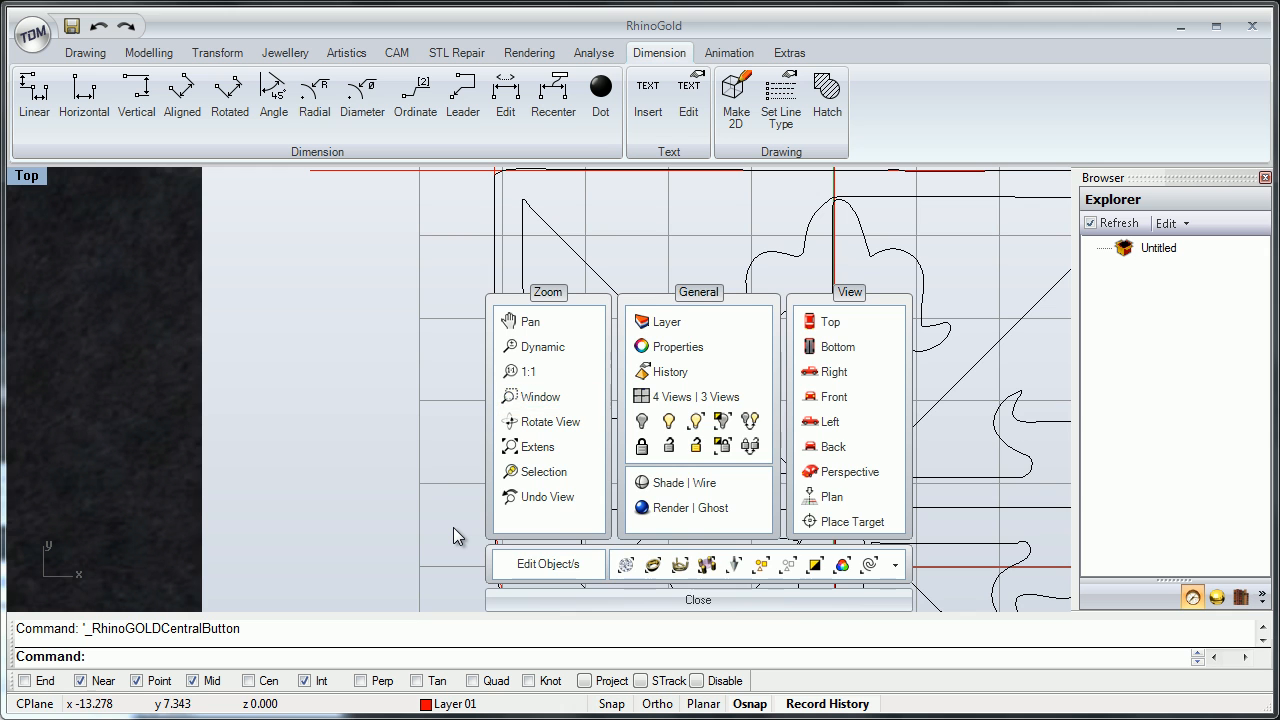
left_click(651, 480)
right_click_drag(453, 537, 427, 509)
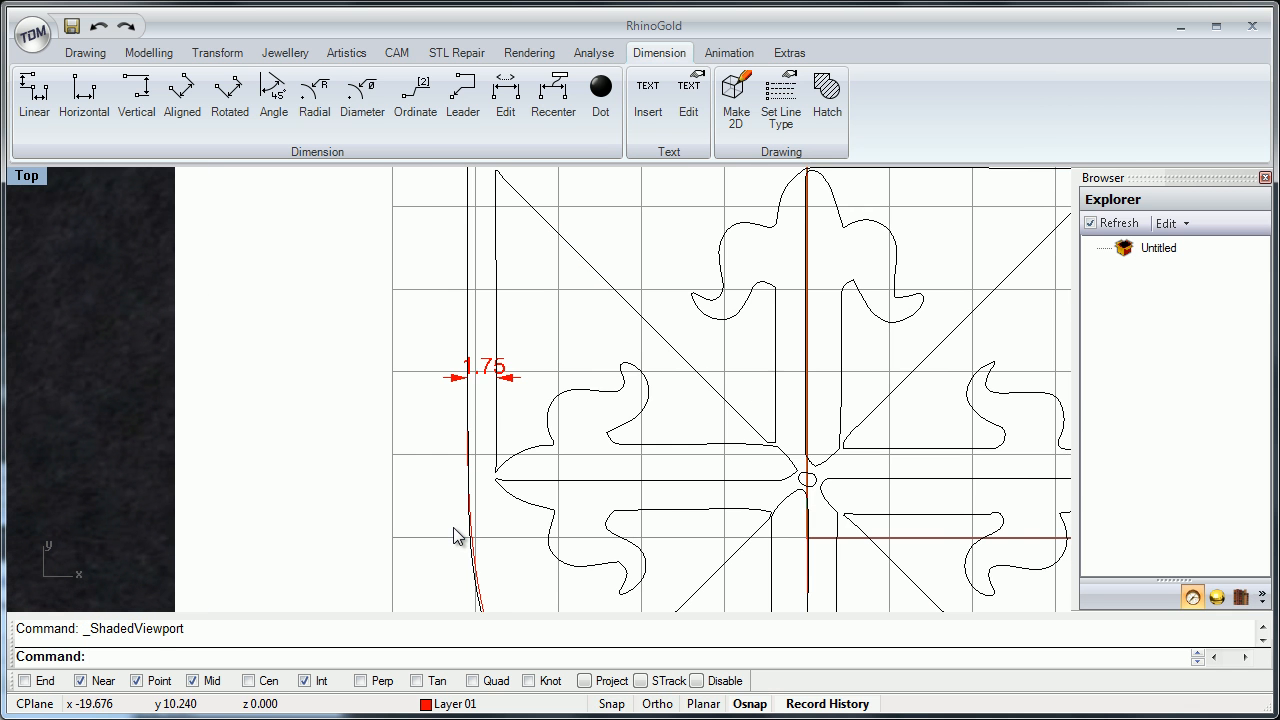
Add an aligned dimension across the shield's lower-left border, from the outer blend curve to the inner traced curve.
scroll(453, 537, "down", 5)
scroll(453, 537, "up", 5)
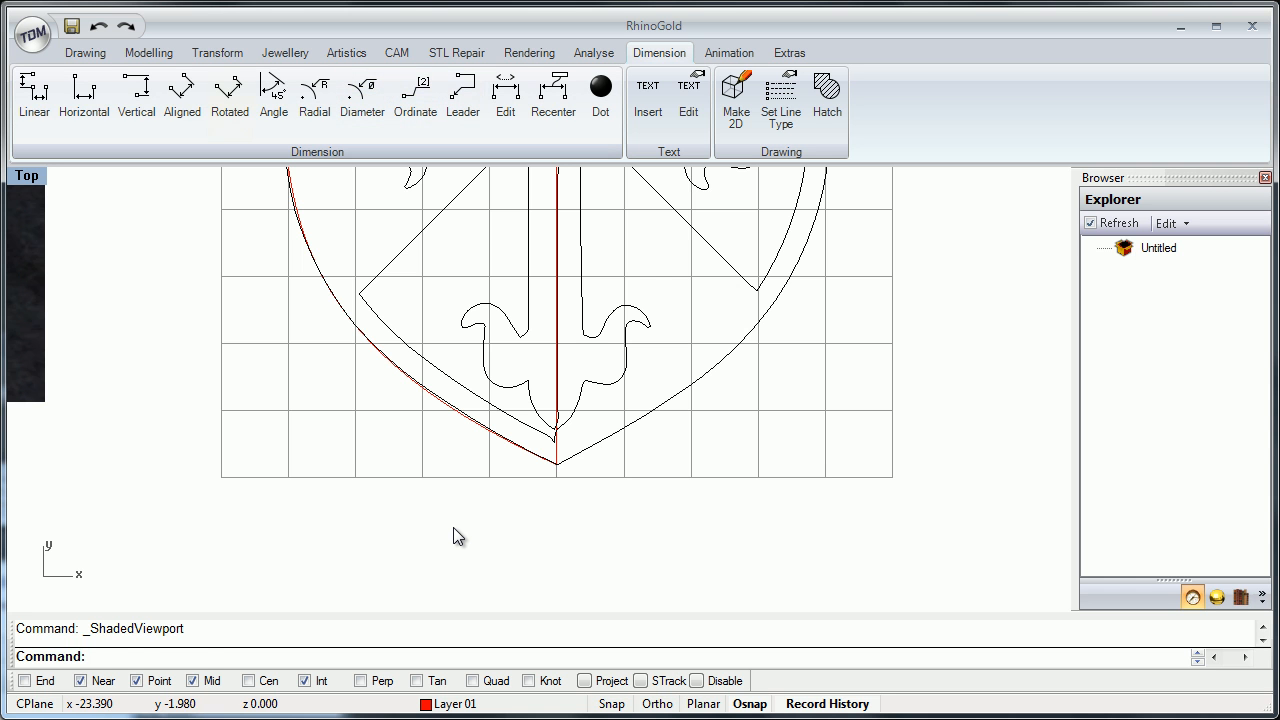
left_click(182, 95)
scroll(452, 527, "up", 3)
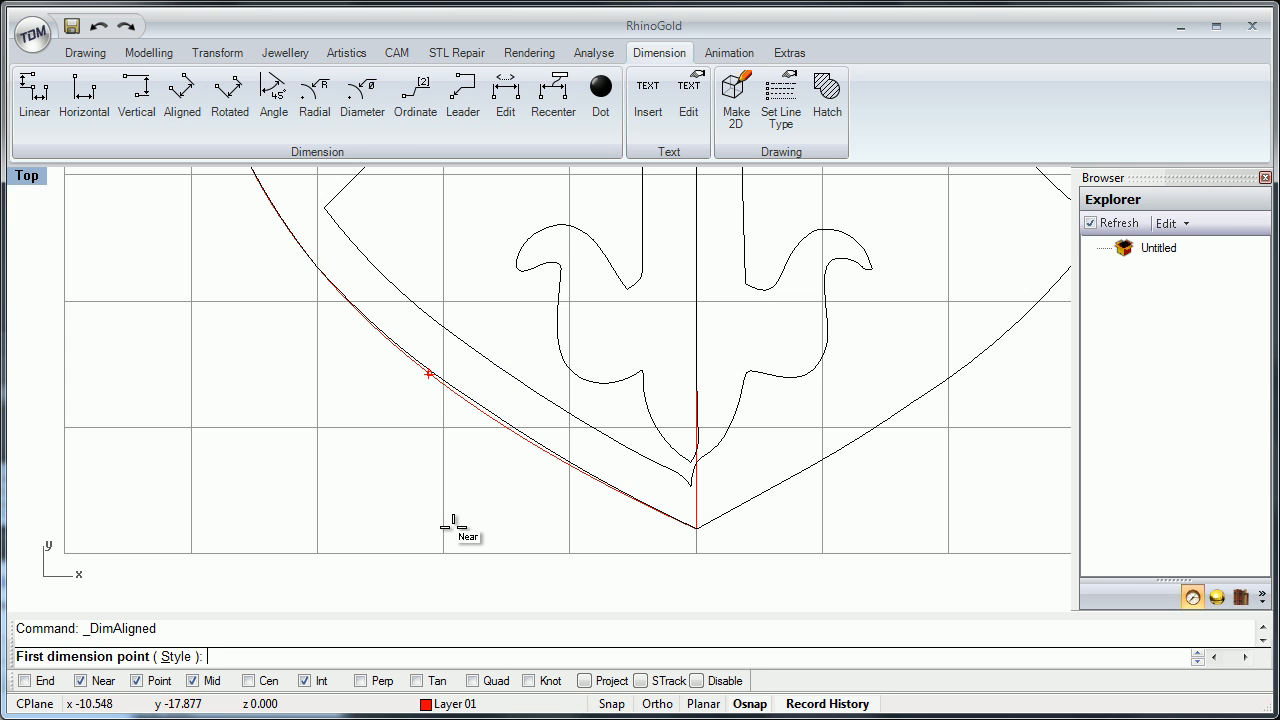
left_click(430, 375)
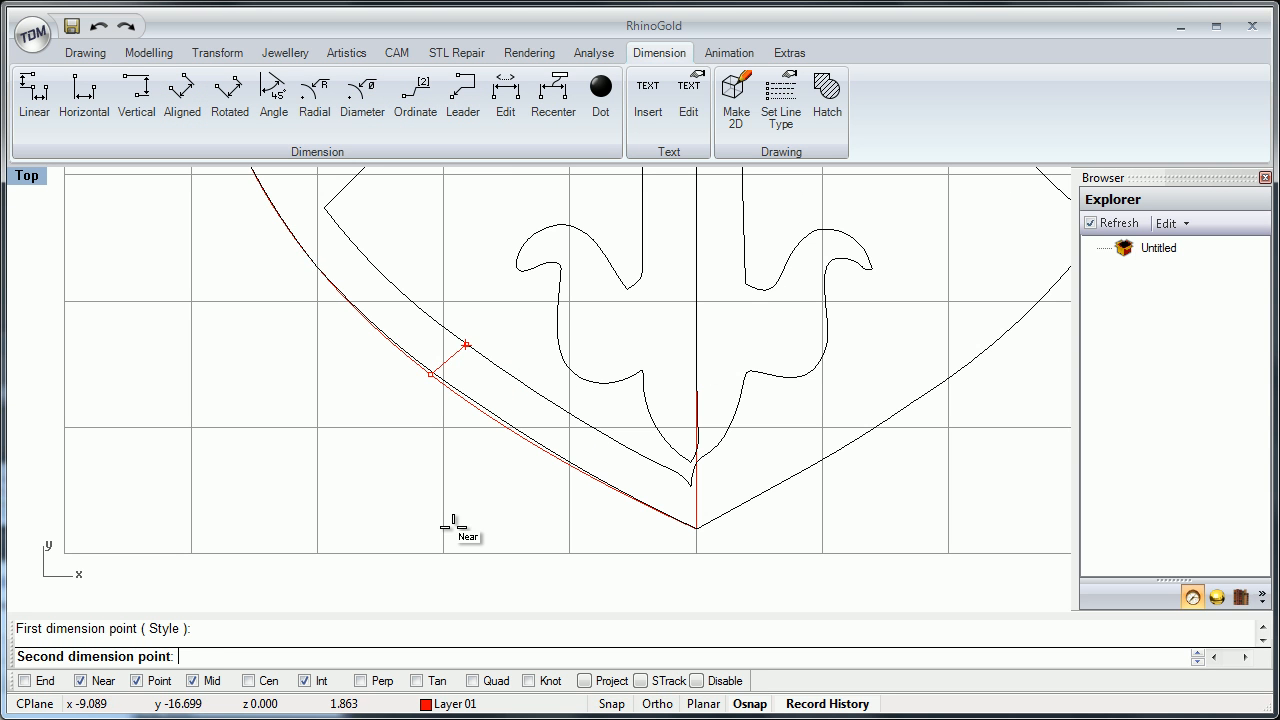
left_click(452, 527)
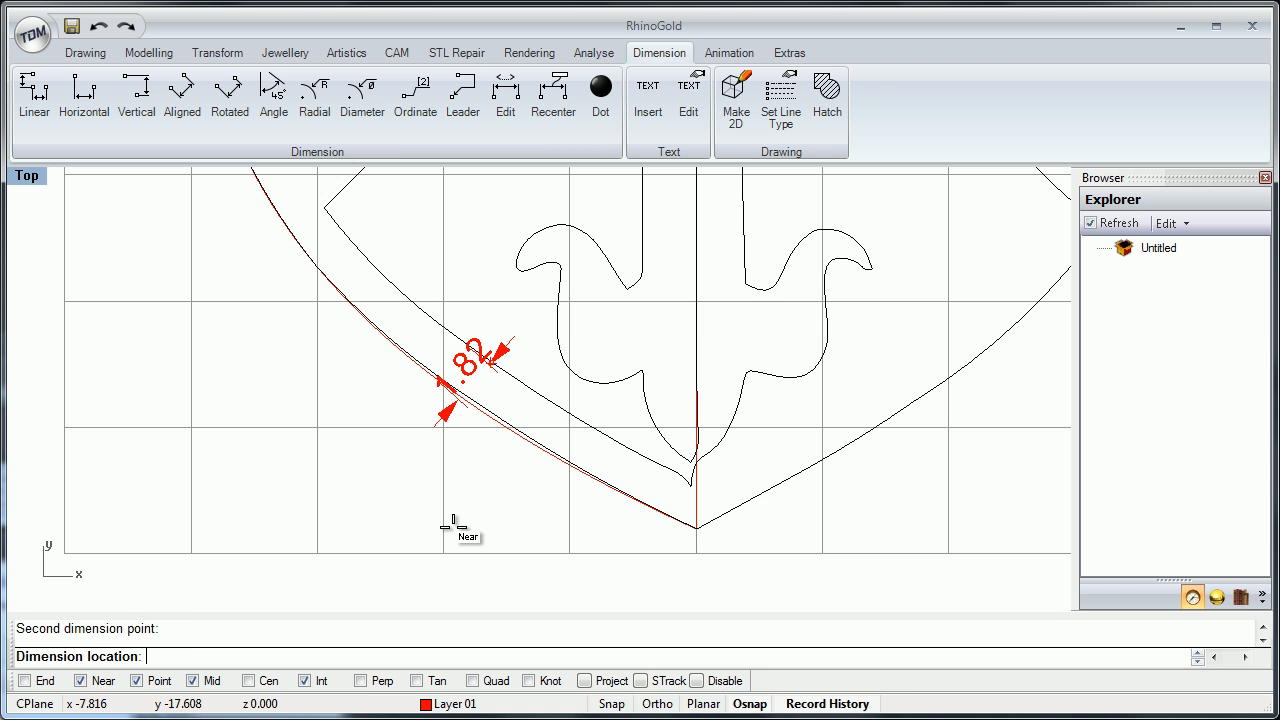
left_click(455, 535)
scroll(452, 527, "down", 4)
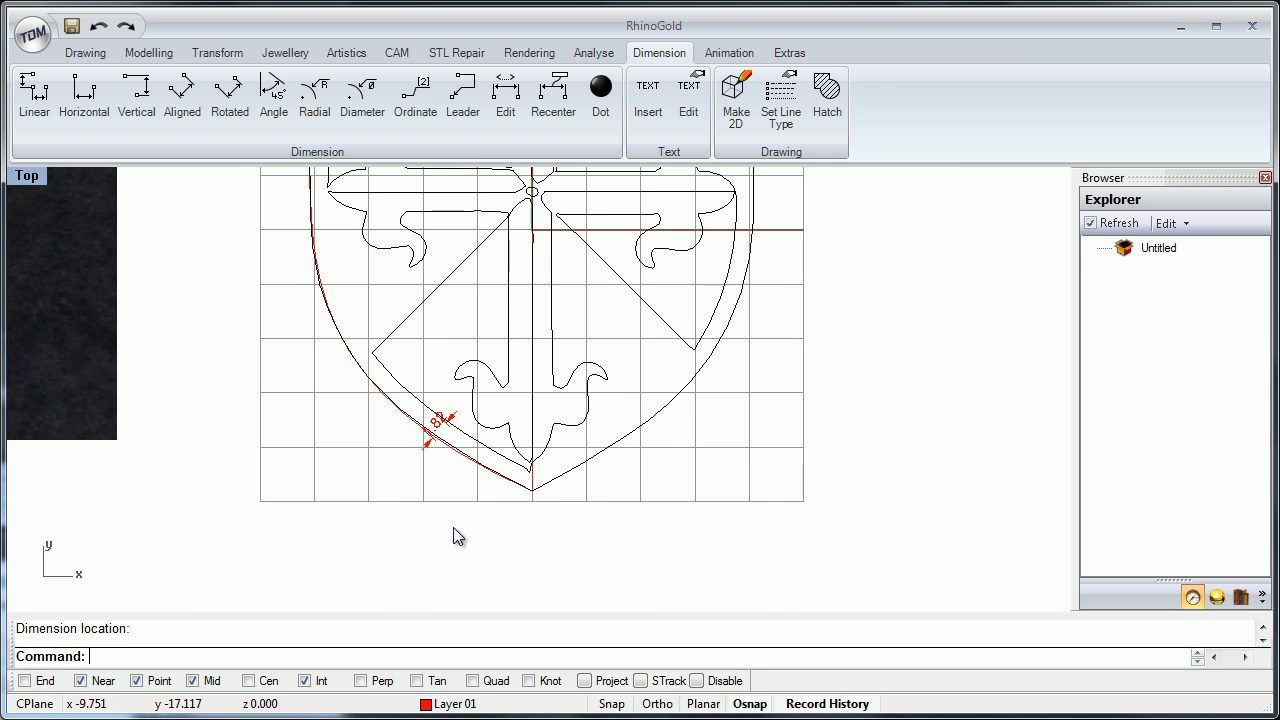
Delete the aligned dimension from the lower-left border.
scroll(452, 530, "up", 3)
scroll(455, 537, "down", 4)
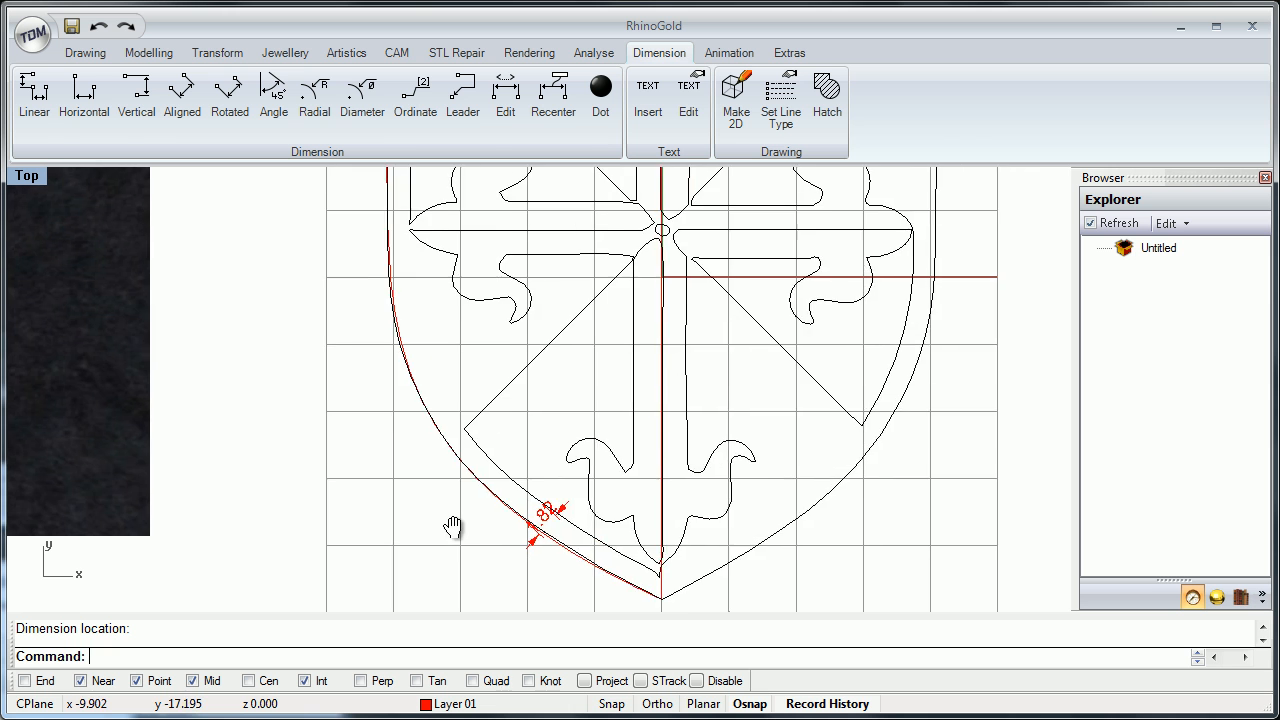
key("Delete")
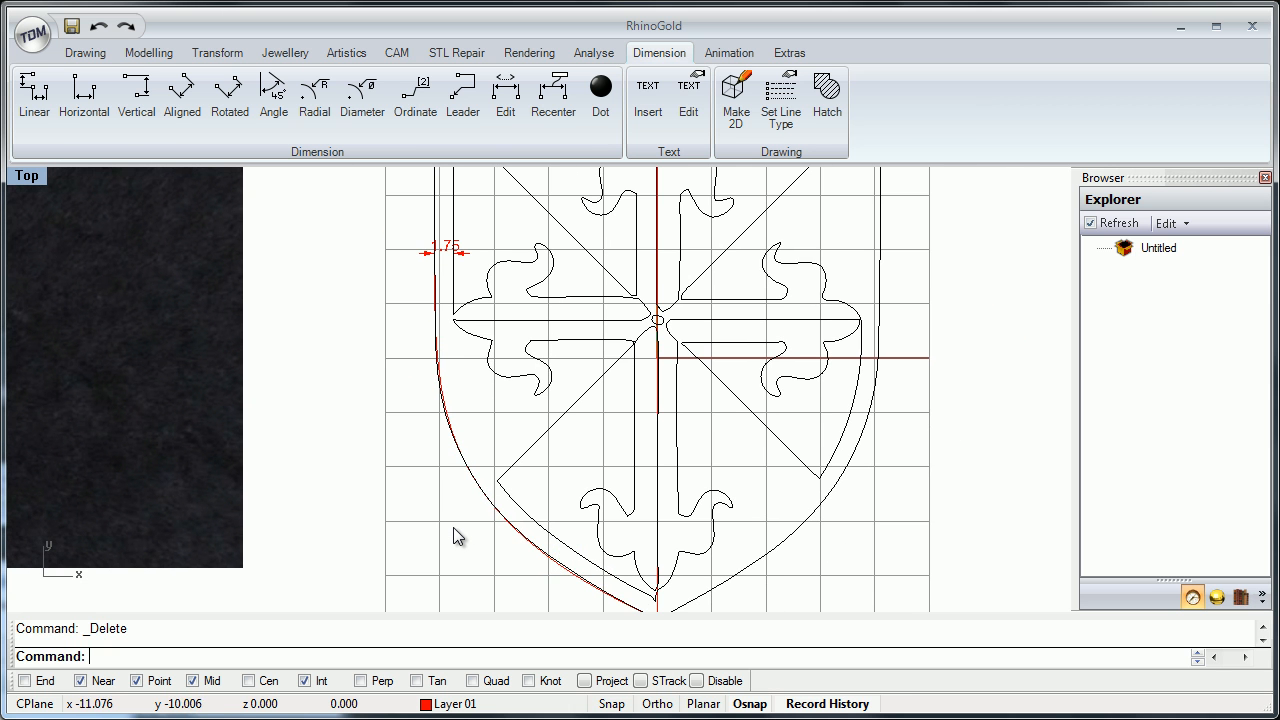
Alternate the viewport between rendered and shaded display, ending in rendered display, and bring back the drawing tools.
middle_click(454, 532)
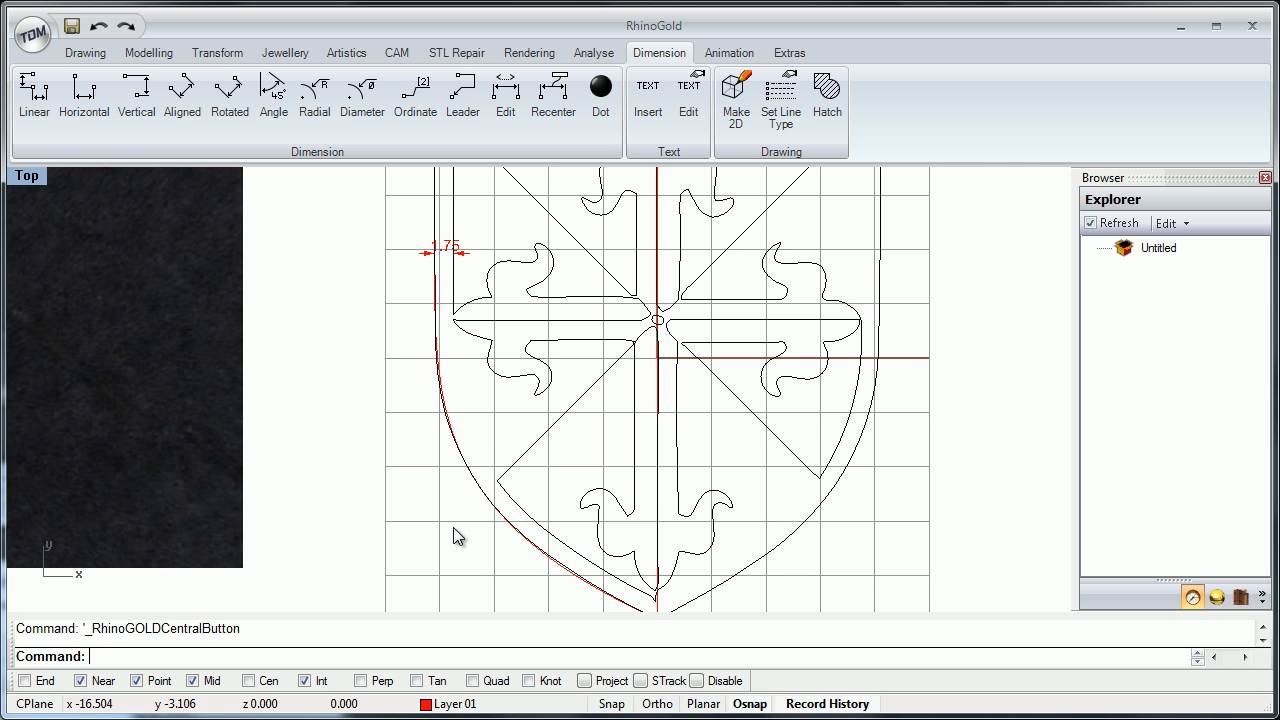
left_click(672, 508)
right_click_drag(453, 528, 451, 576)
scroll(453, 528, "down", 2)
mouse_move(453, 528)
right_mouse_down()
mouse_move(443, 552)
mouse_move(451, 529)
right_mouse_up()
middle_click(452, 534)
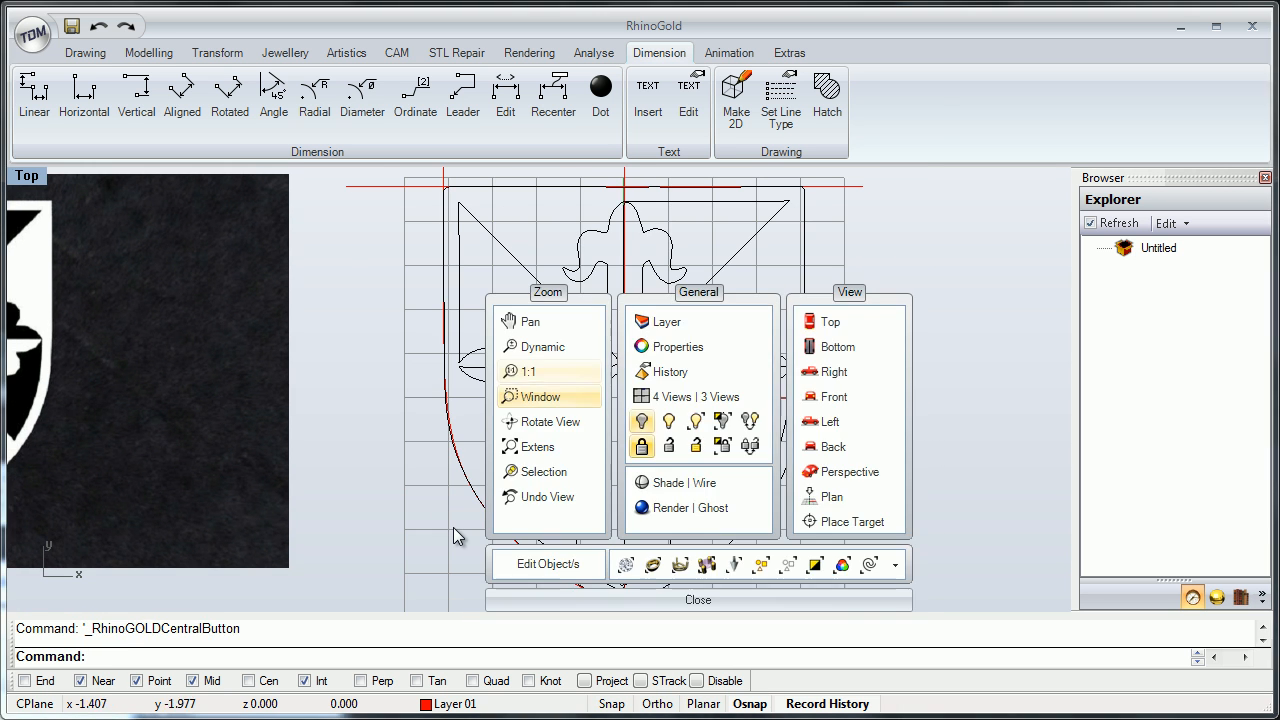
key("Return")
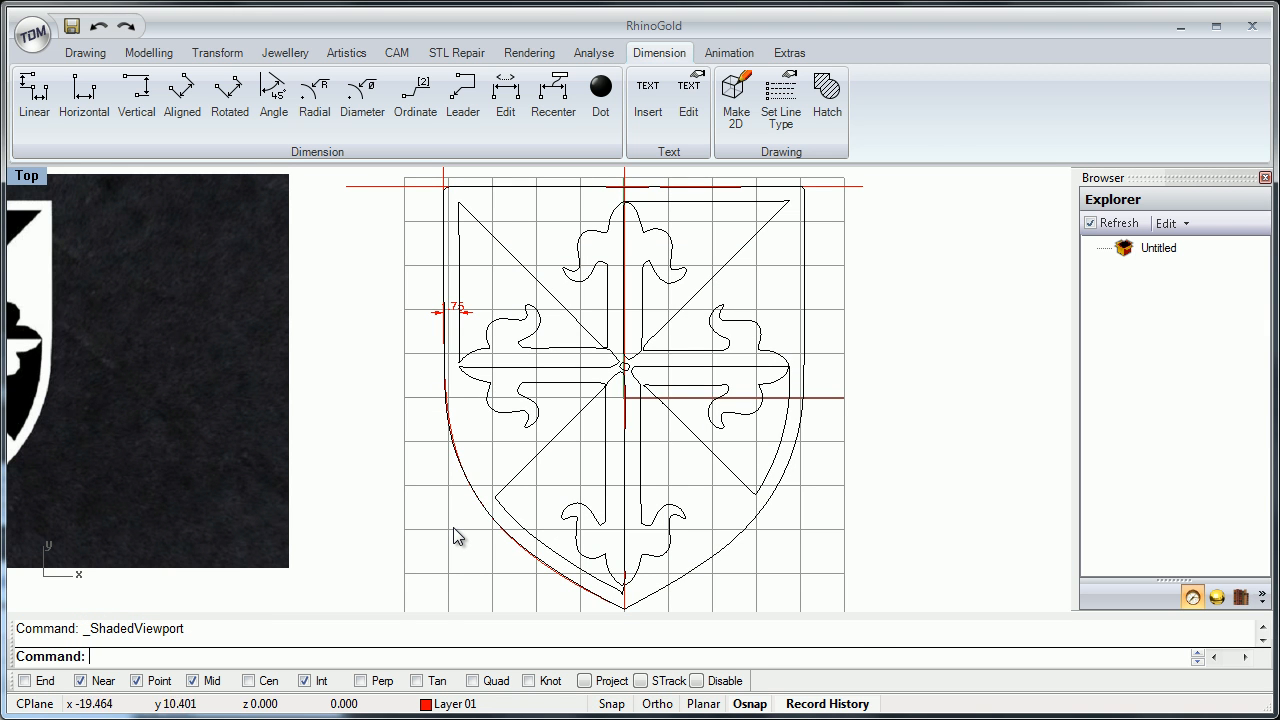
middle_click(453, 536)
key("Down")
key("Return")
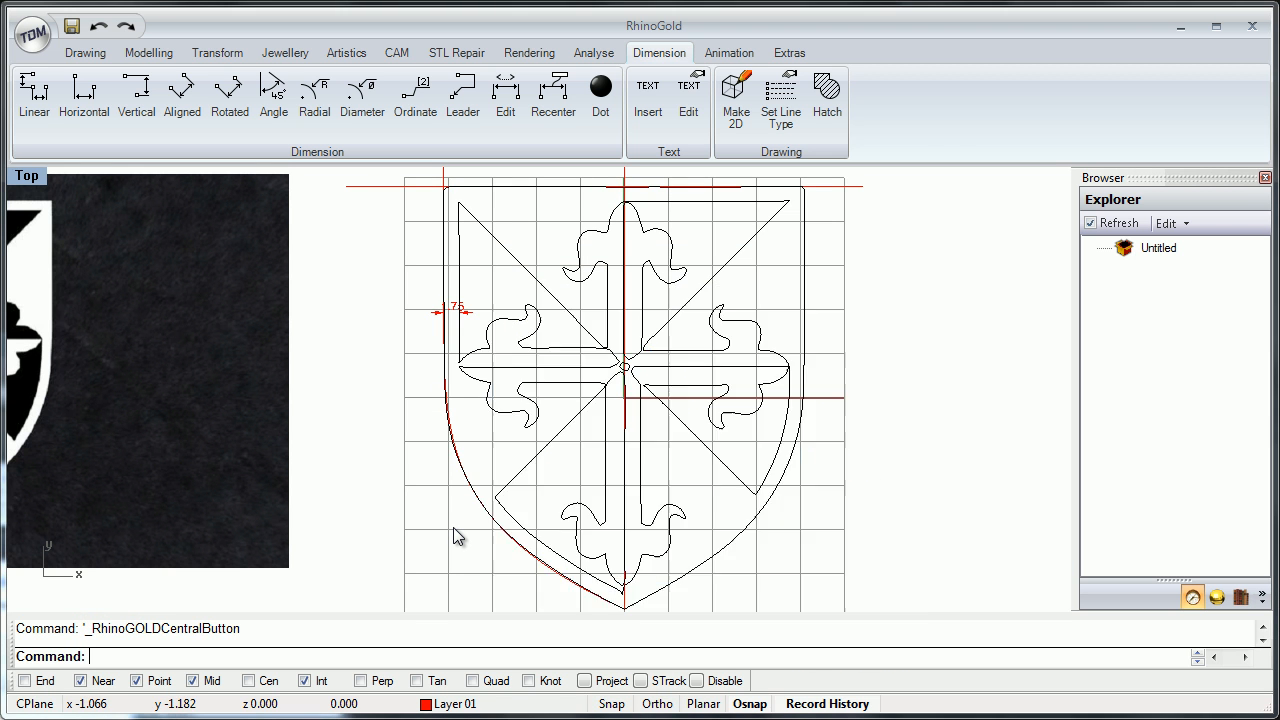
mouse_move(454, 528)
right_mouse_down()
mouse_move(448, 554)
mouse_move(470, 567)
mouse_move(468, 534)
mouse_move(448, 554)
right_mouse_up()
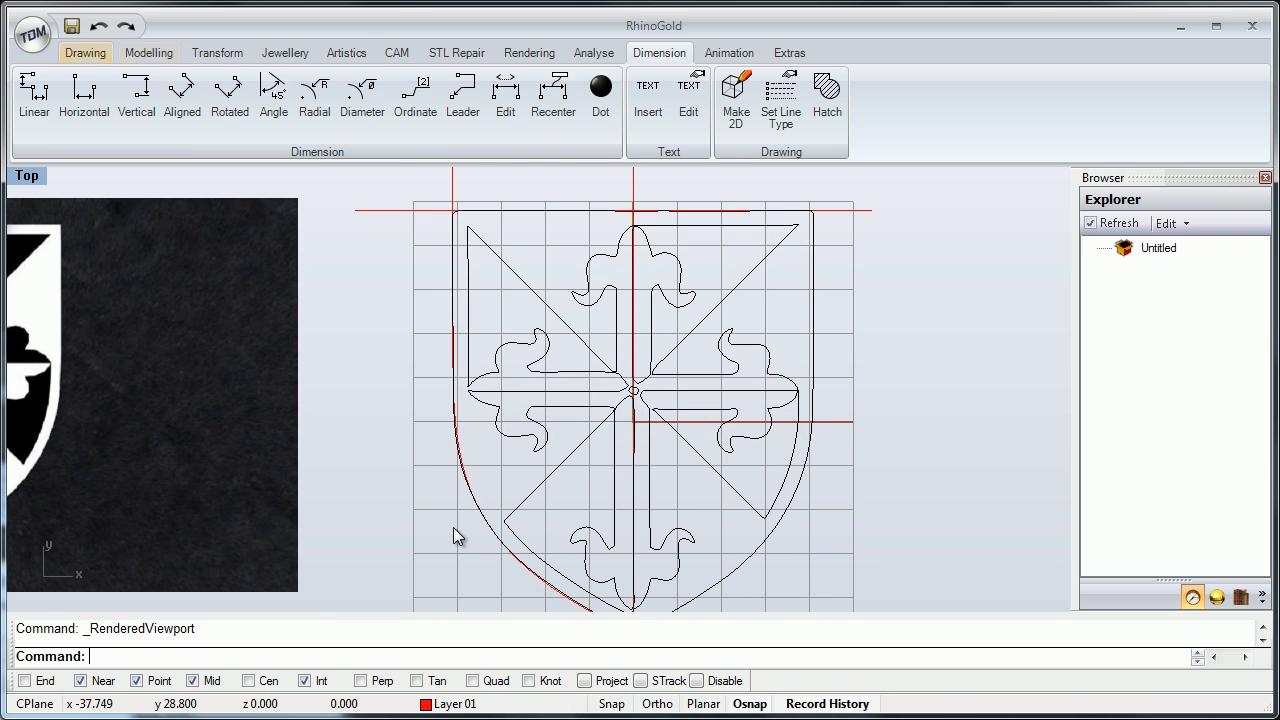
left_click(85, 53)
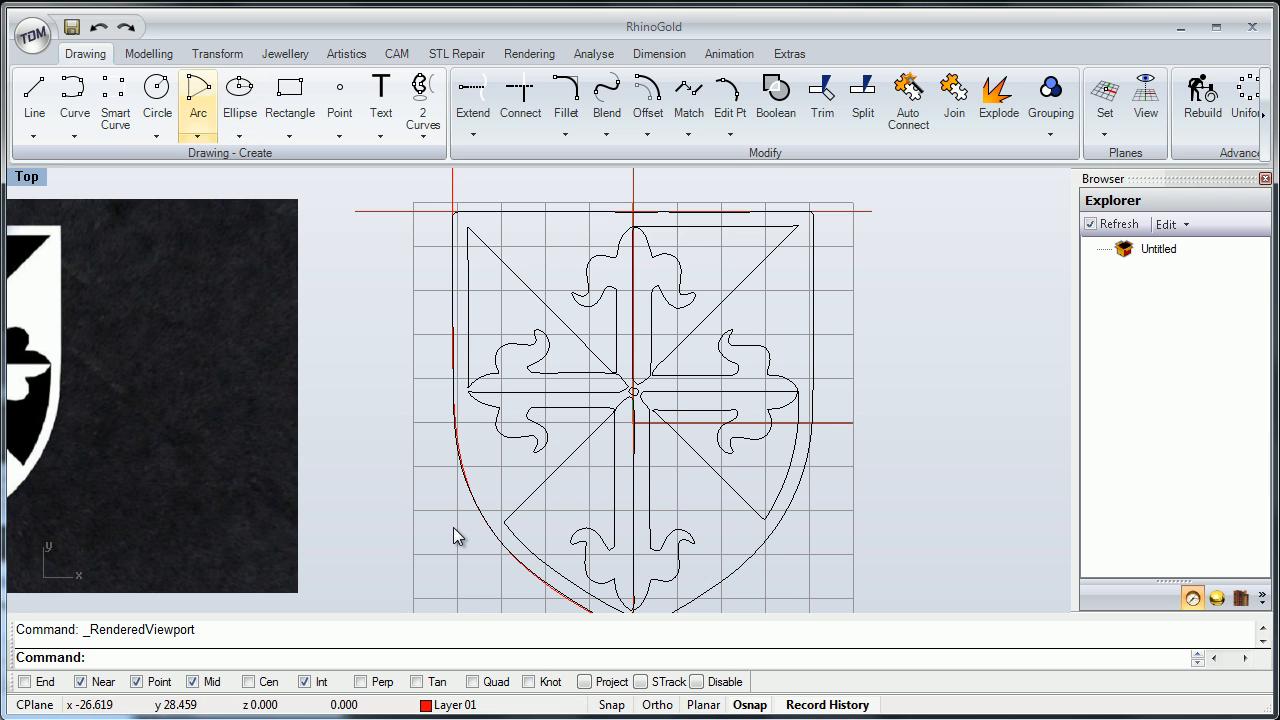
left_click(648, 100)
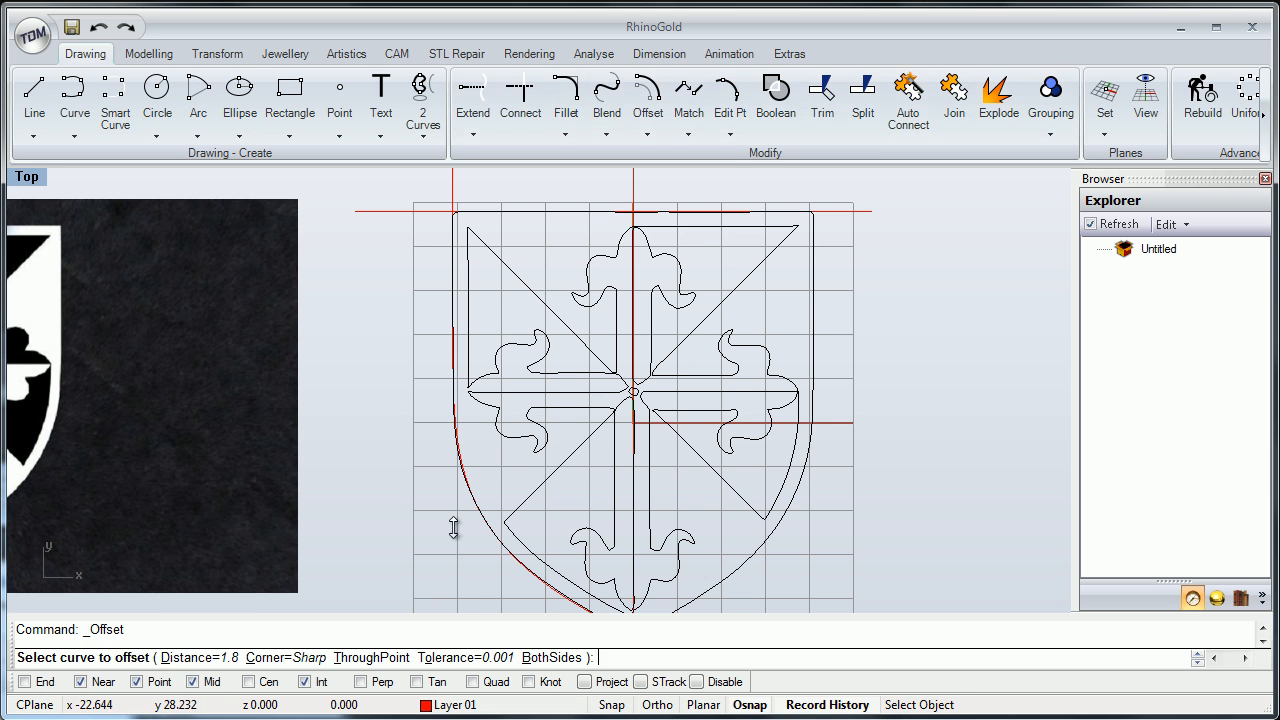
left_click(455, 536)
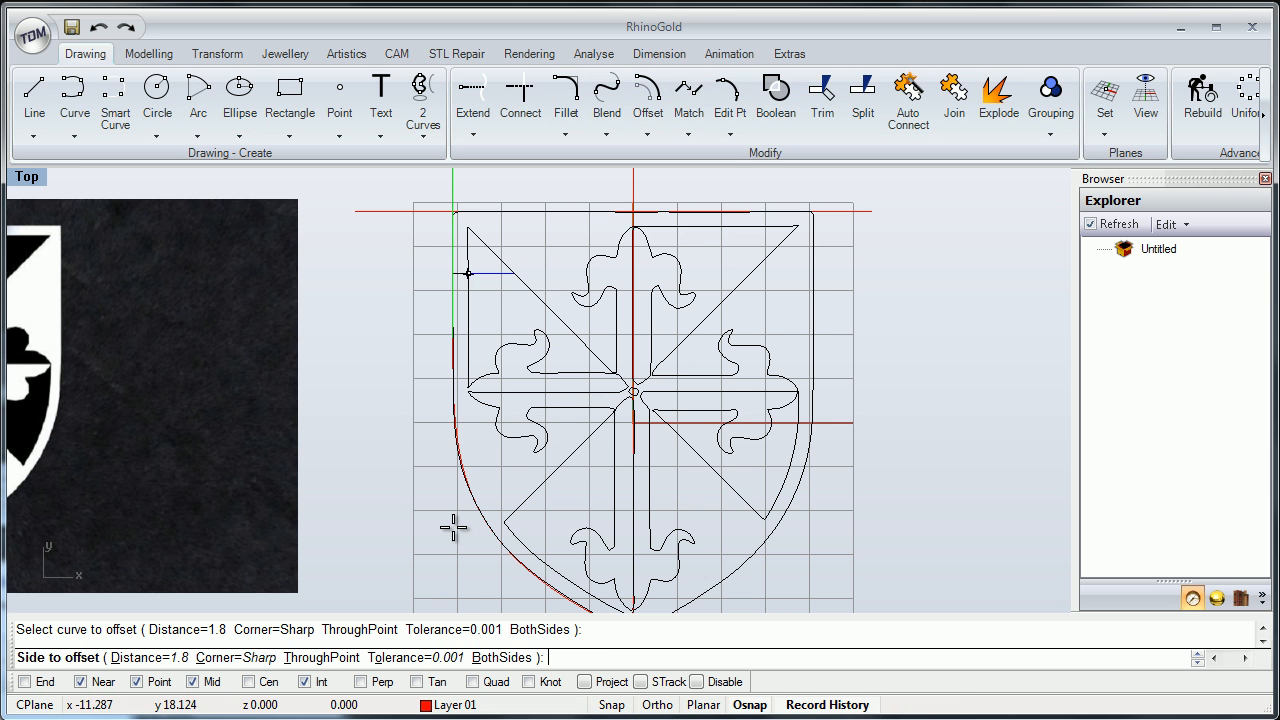
left_click(453, 525)
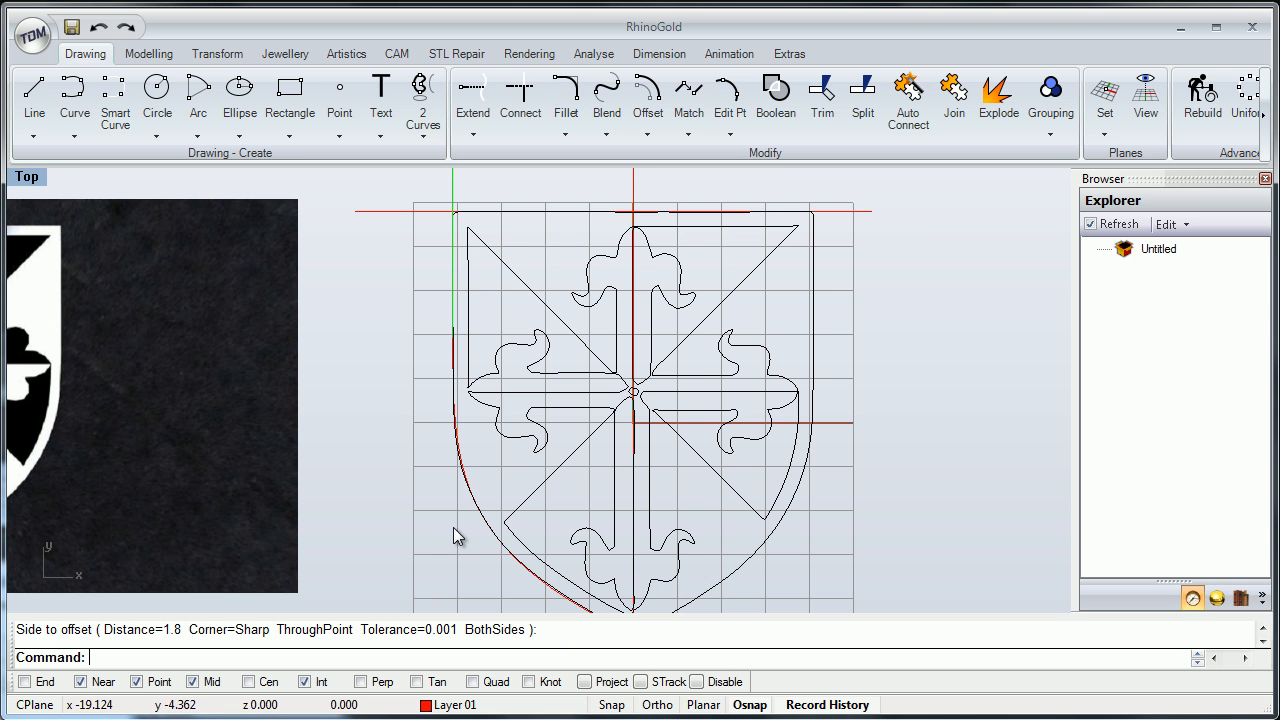
Join the shield's straight left outline and the lower-left blend curve into one open curve.
right_click_drag(454, 528, 434, 462)
scroll(453, 537, "down", 3)
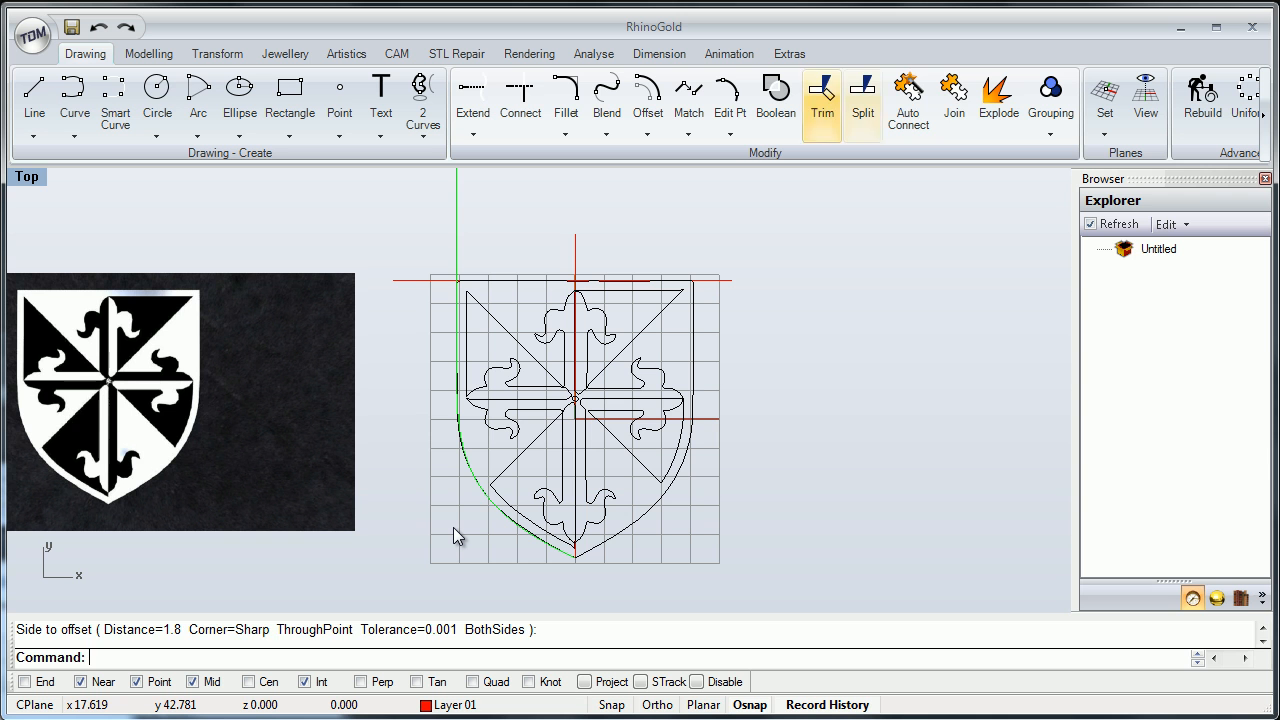
left_click(954, 100)
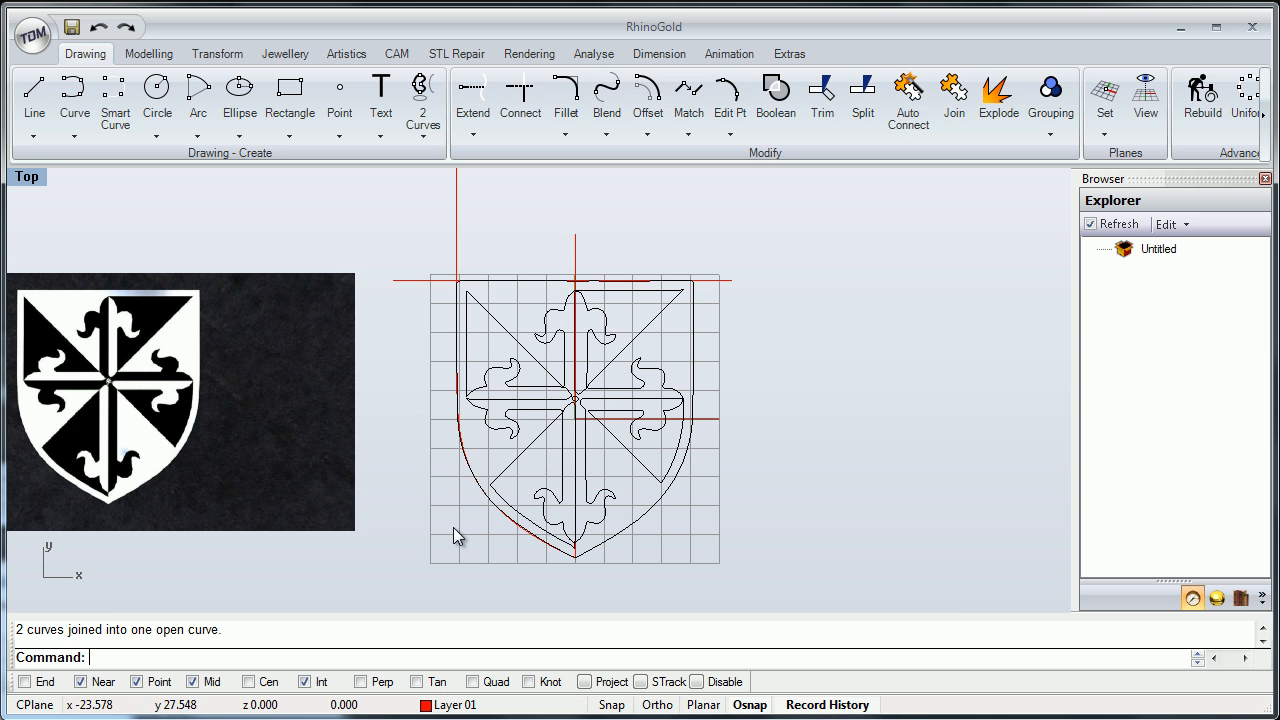
Offset the joined left outline inward by 1.75 with sharp corners to form the border's inner edge.
right_click_drag(453, 537, 492, 536)
left_click(648, 100)
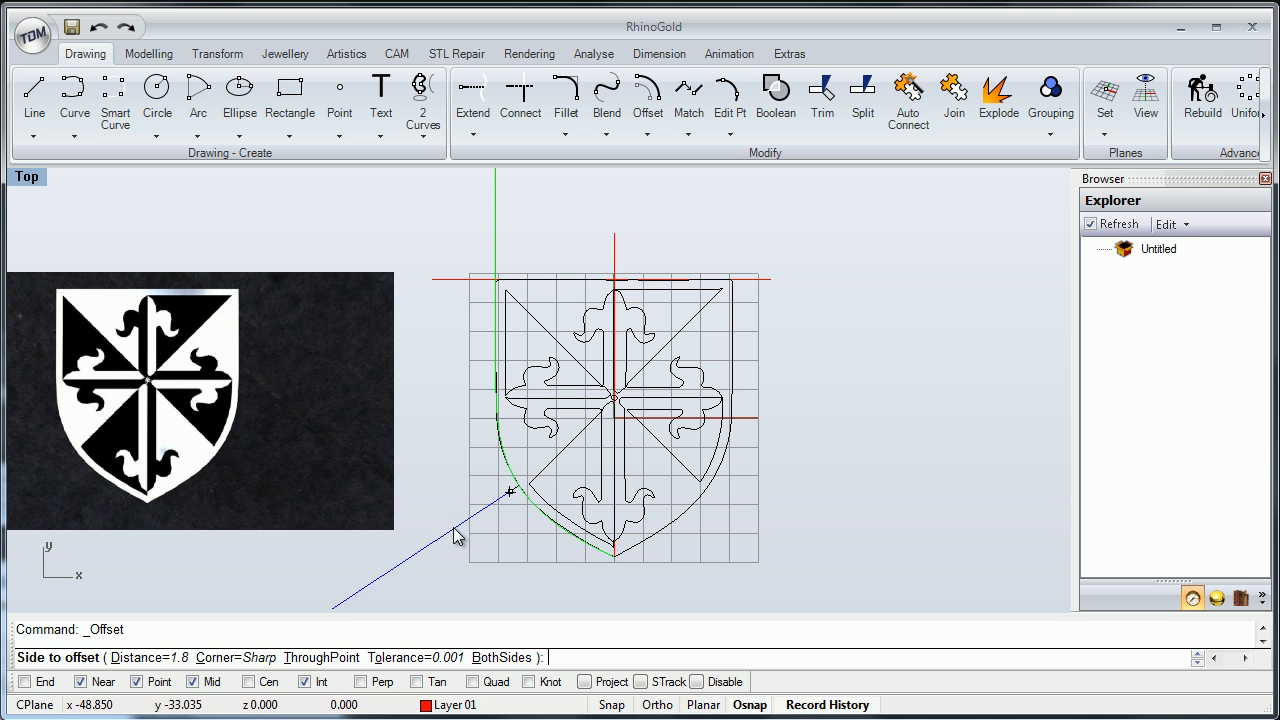
left_click(148, 657)
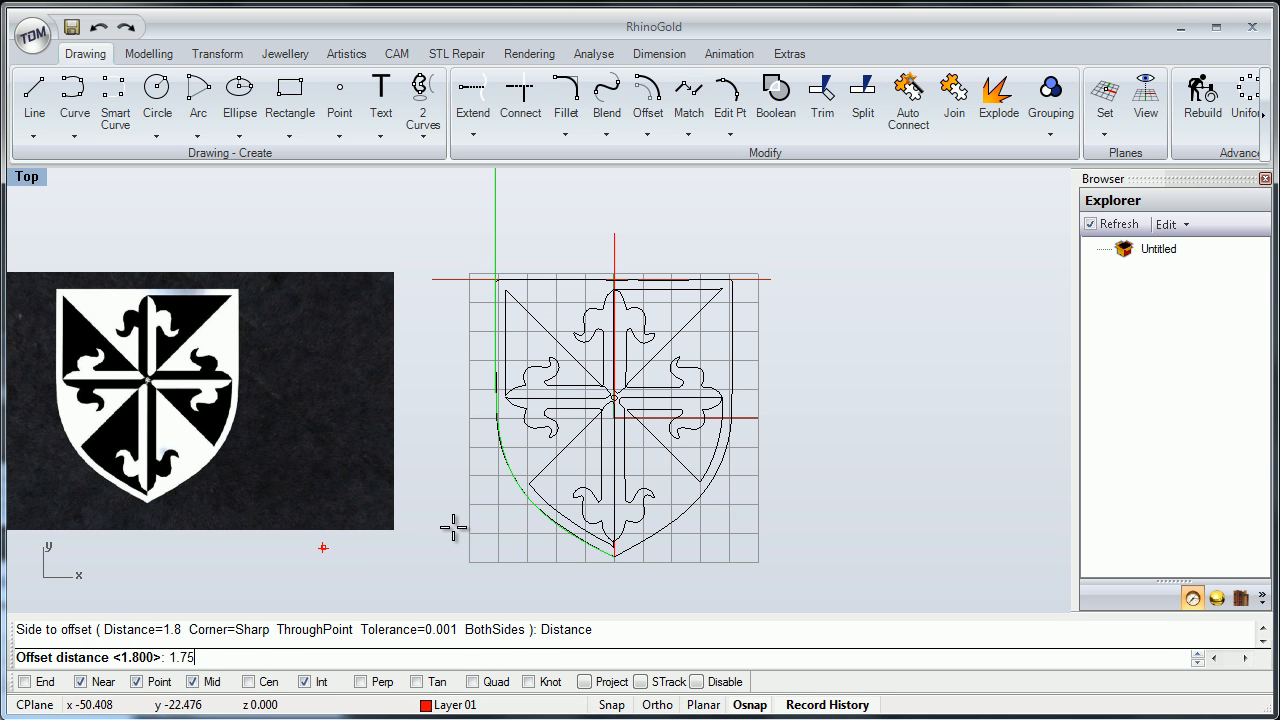
type("1.75")
key("Return")
left_click(453, 527)
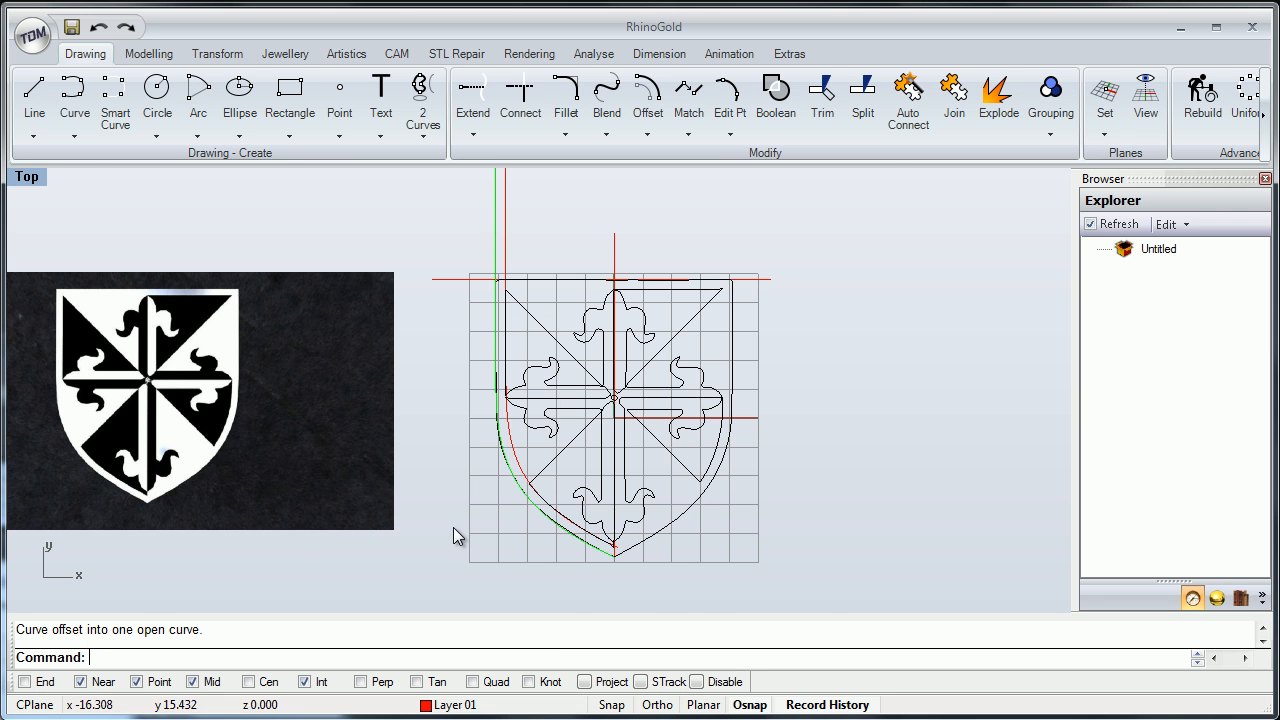
scroll(452, 532, "up", 10)
scroll(453, 532, "down", 10)
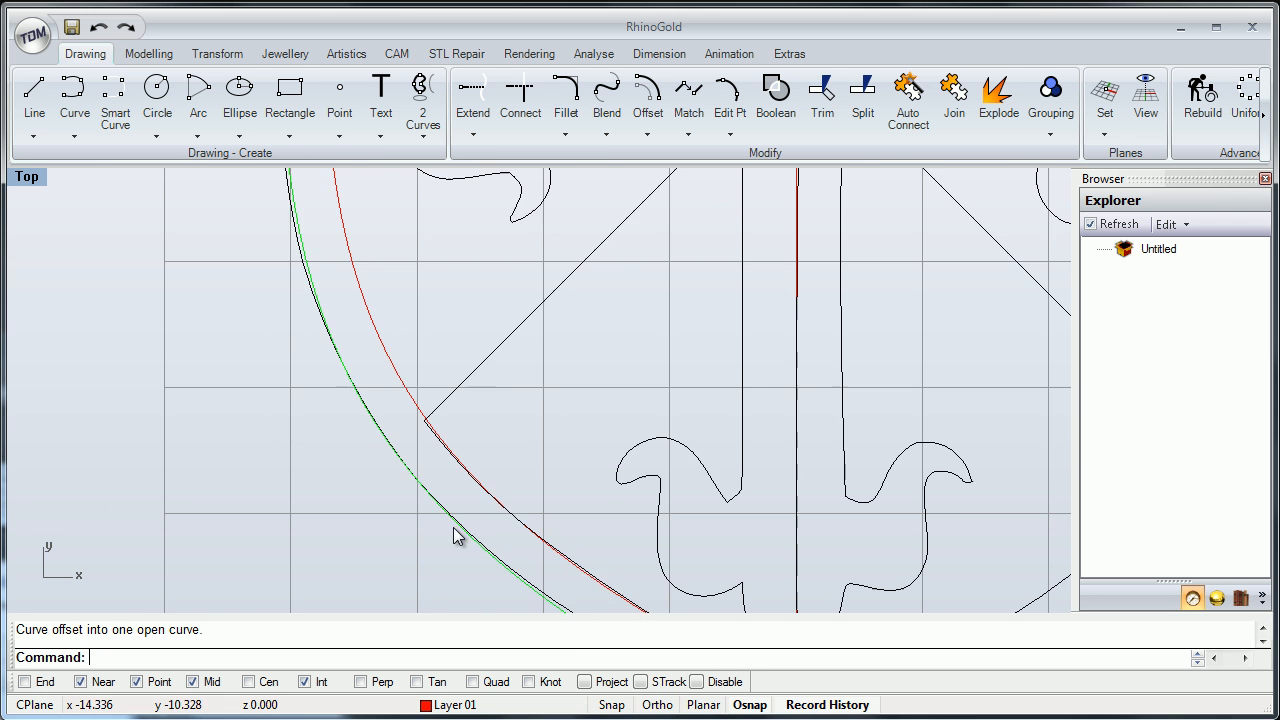
Offset the shield's top outline downward by the same 1.75 distance to form the top border's inner edge.
scroll(453, 527, "down", 5)
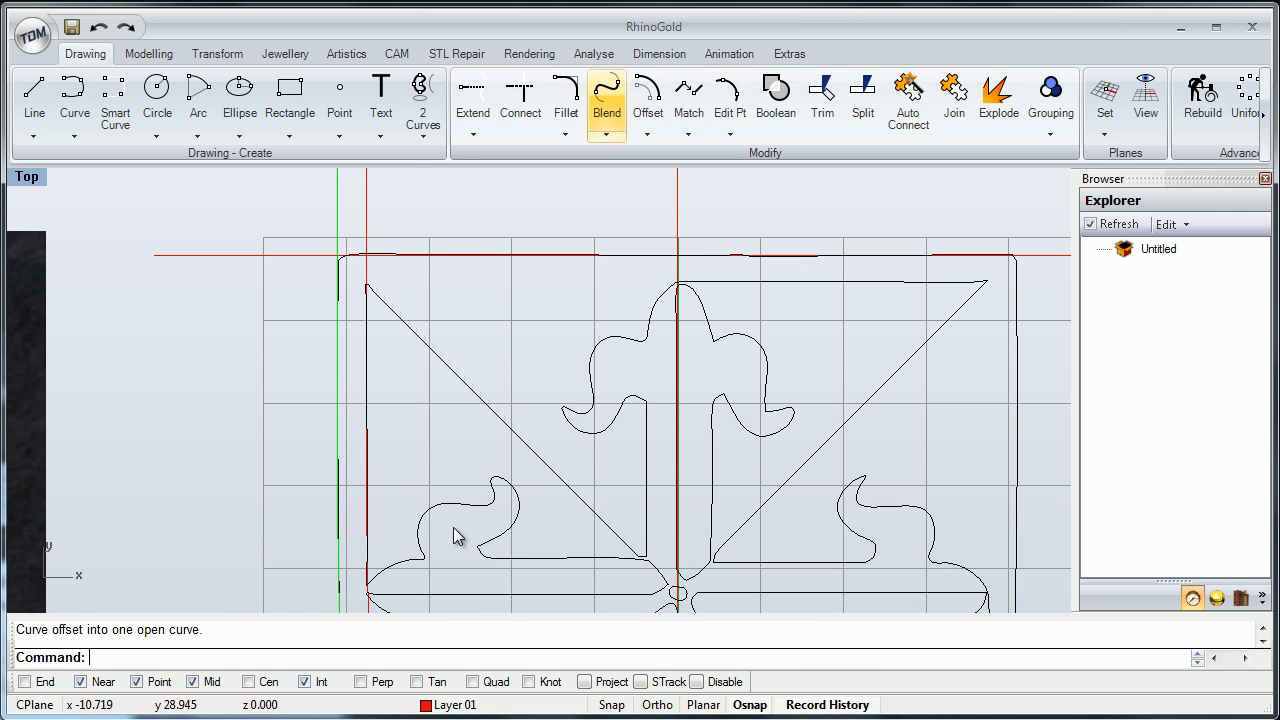
key("Return")
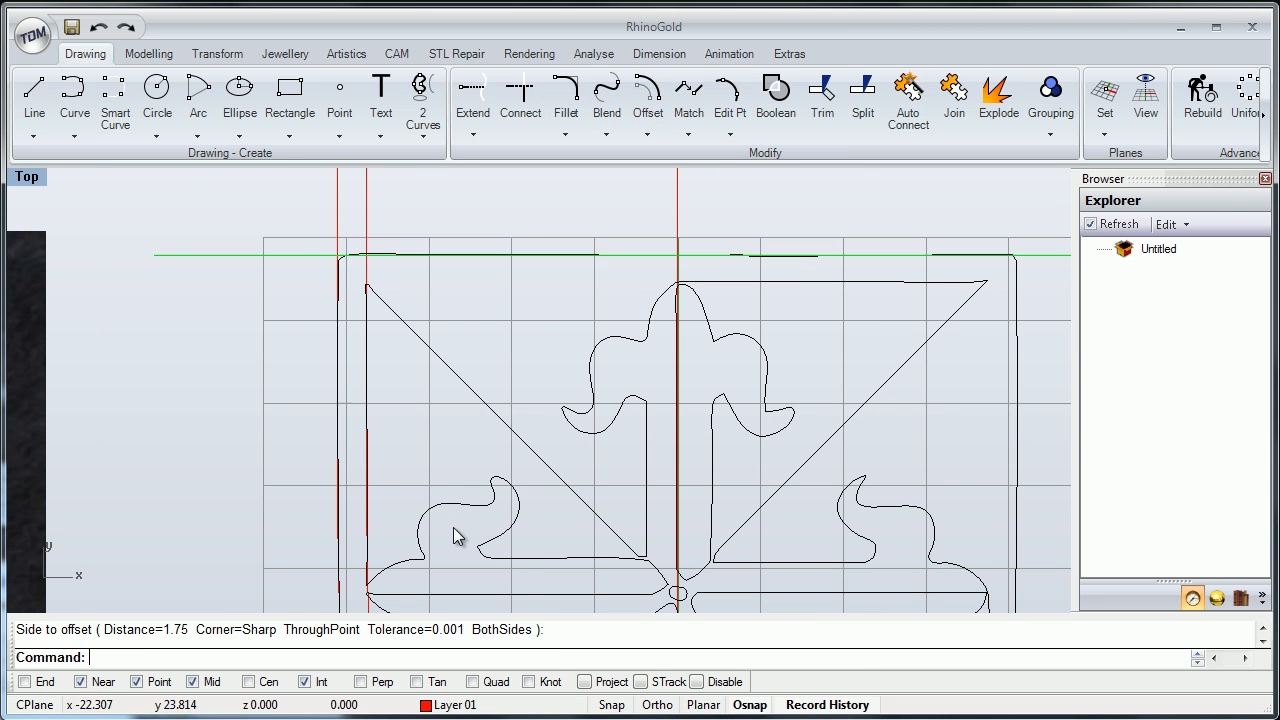
key("Return")
left_click(454, 536)
scroll(453, 536, "down", 4)
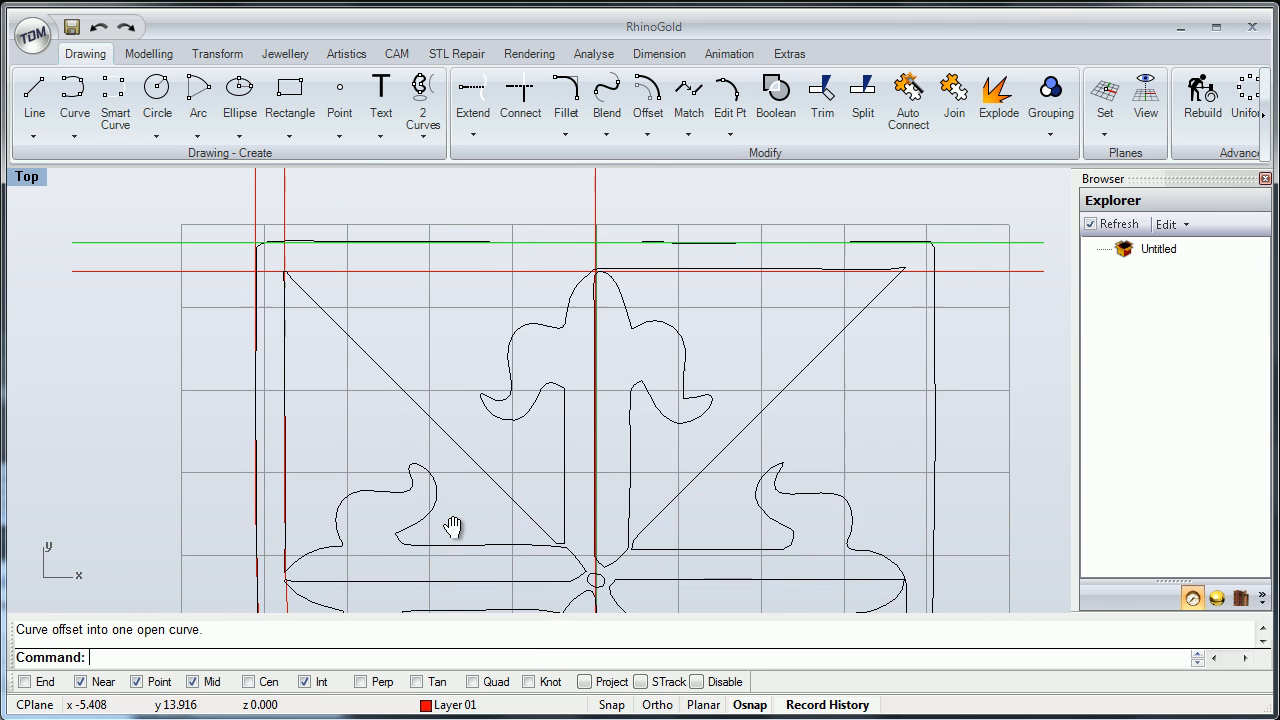
right_click_drag(454, 528, 442, 585)
scroll(454, 528, "down", 4)
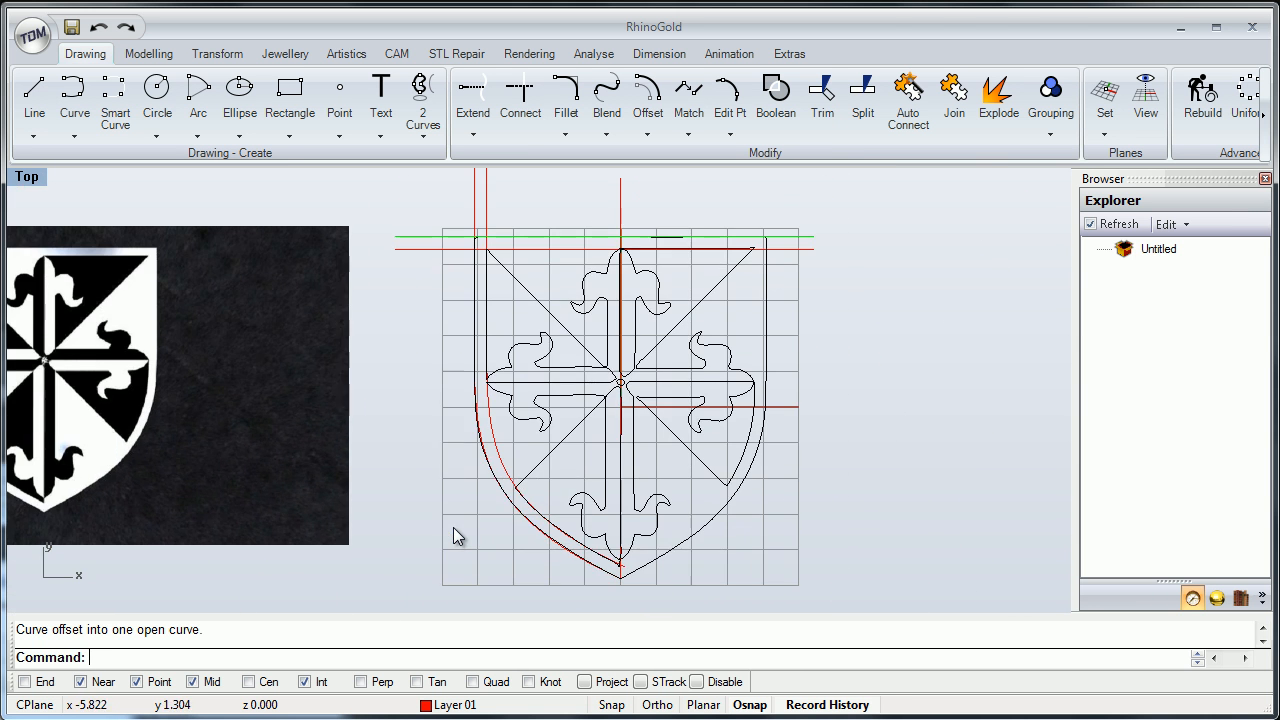
Draw two short diagonal construction lines crossing at the shield's centre, each connecting the ends of opposite traced diagonals.
scroll(453, 536, "up", 3)
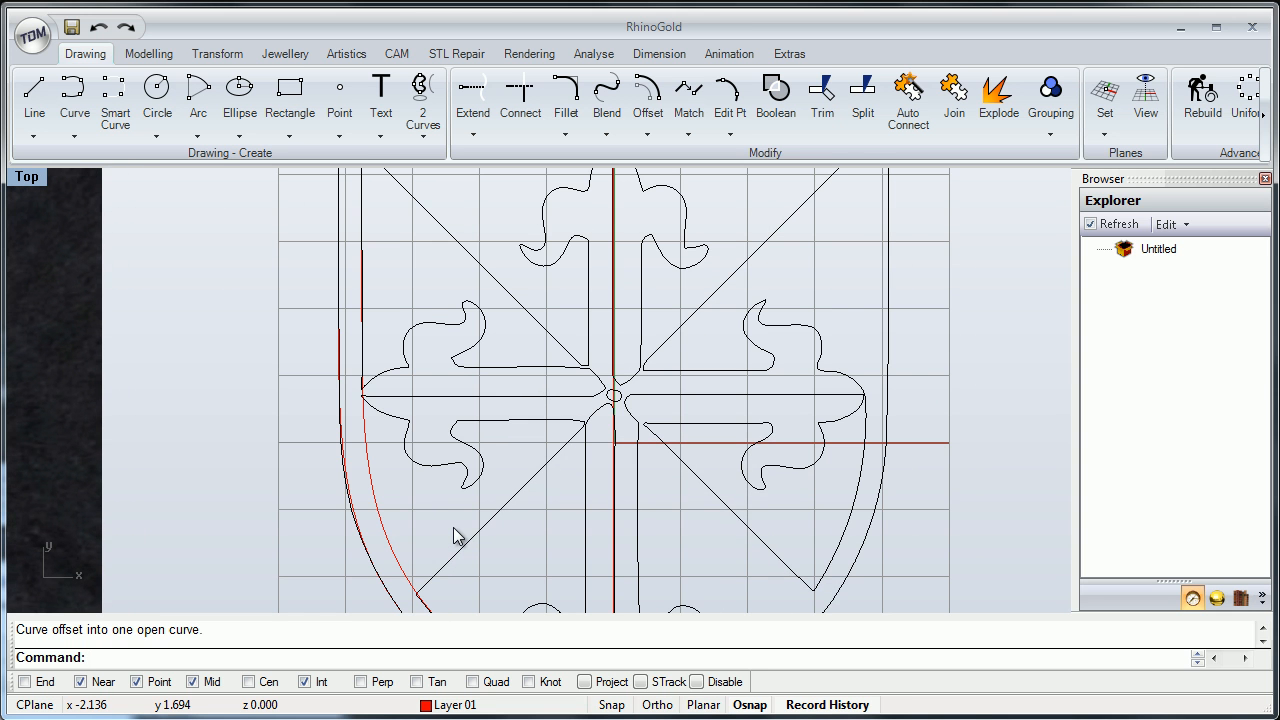
scroll(453, 536, "down", 2)
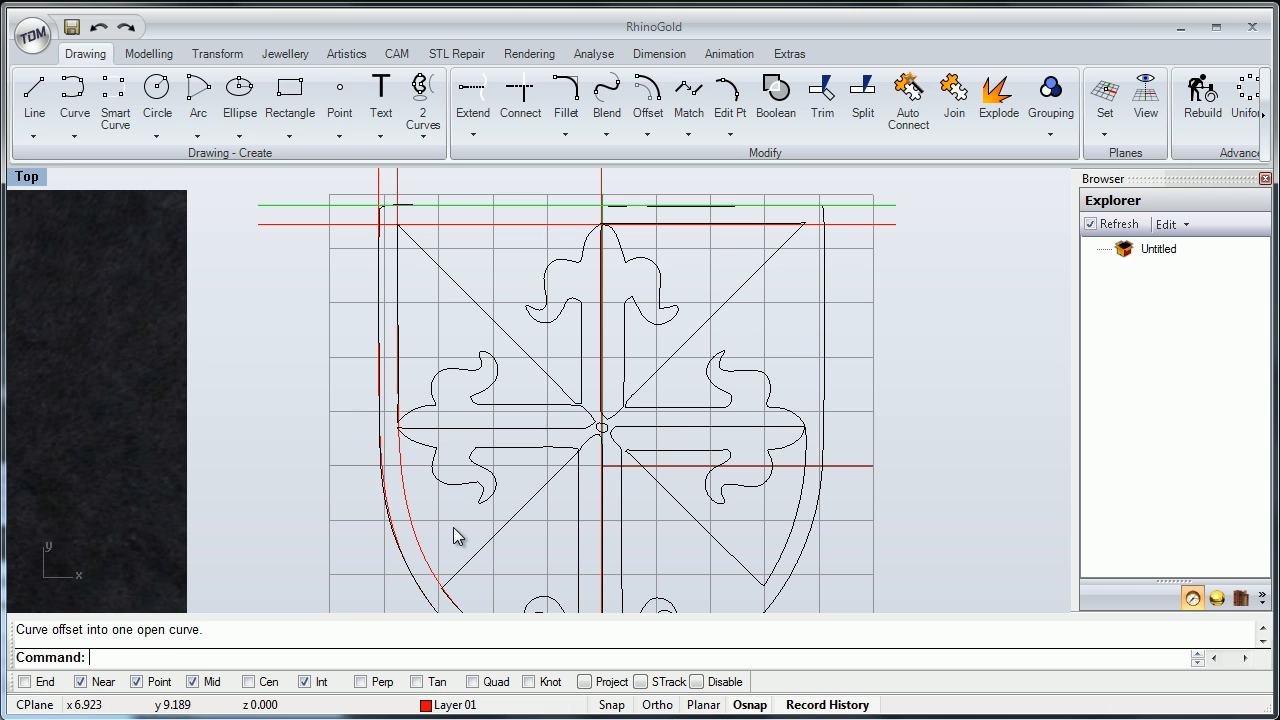
left_click(34, 95)
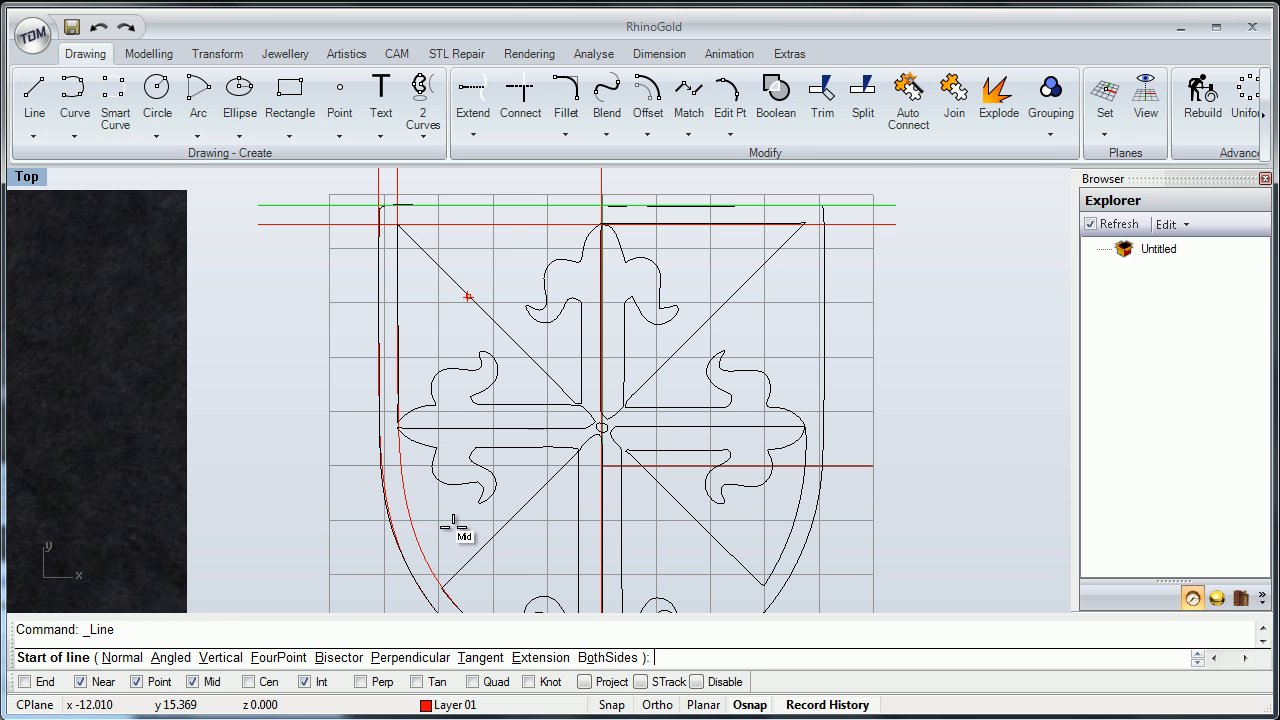
scroll(512, 428, "up", 2)
left_click(552, 380)
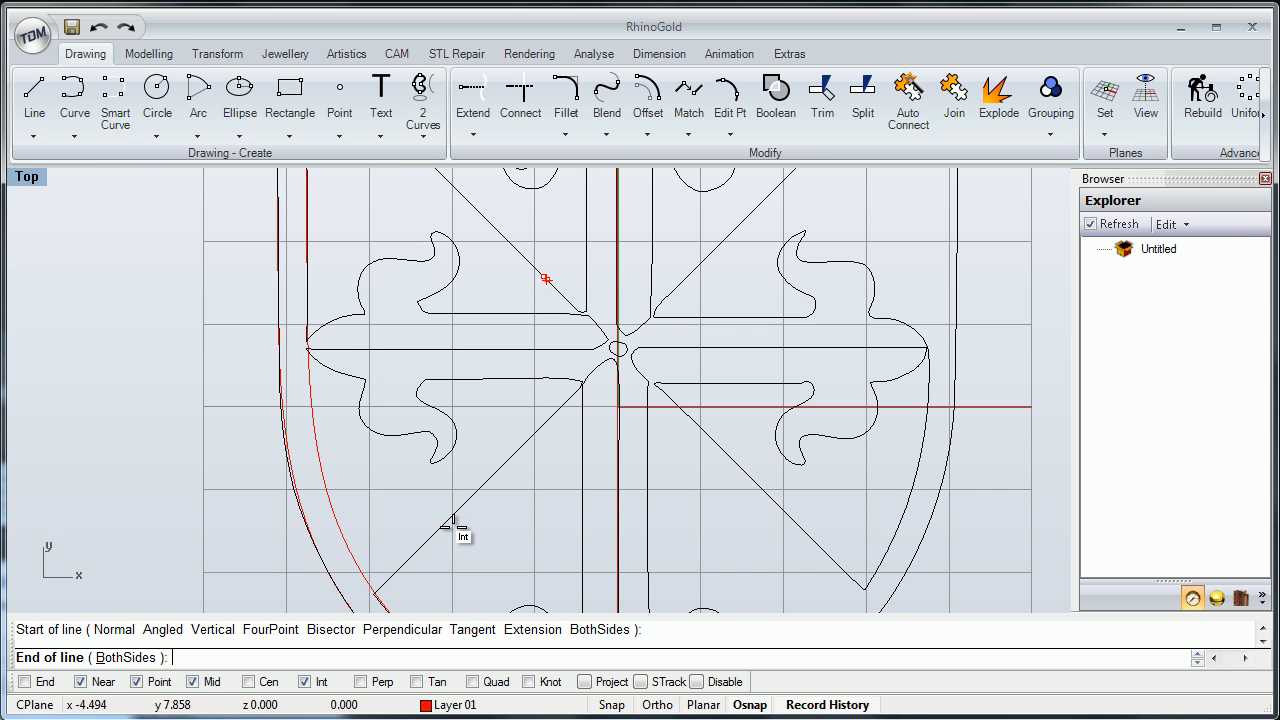
left_click(675, 404)
key("Return")
left_click(561, 405)
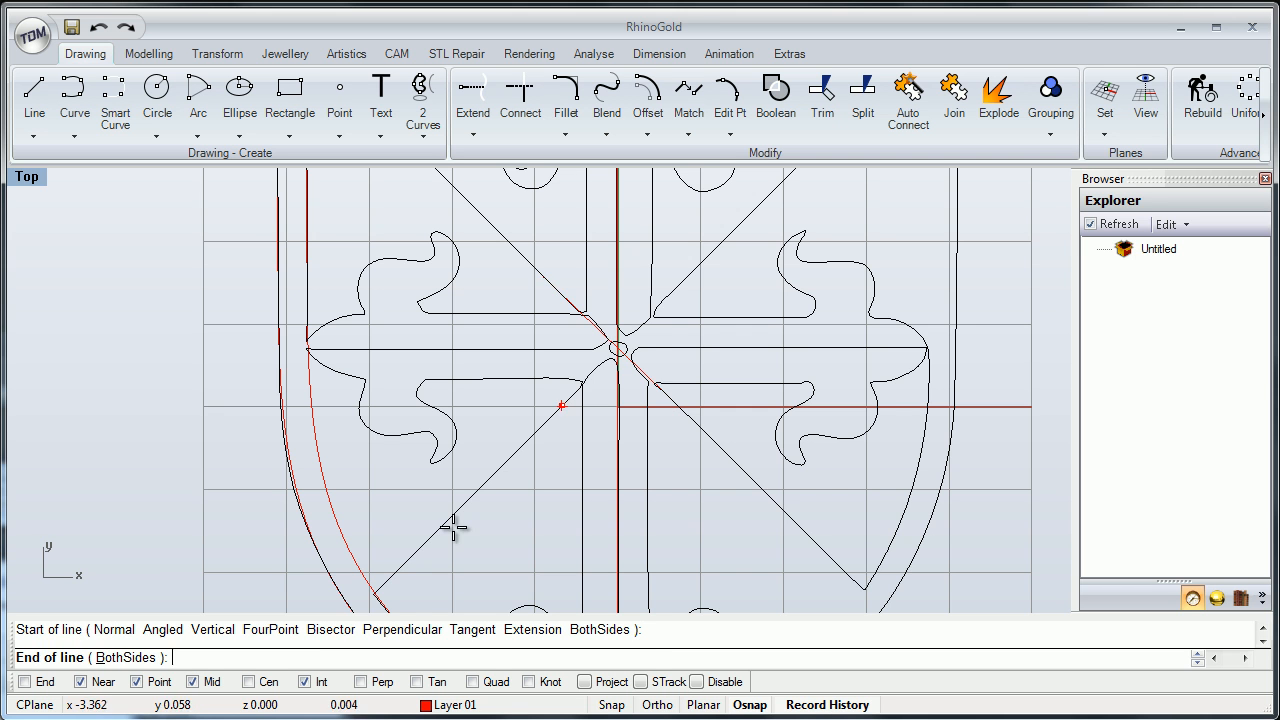
left_click(452, 527)
Place a point object on the vertical centre line, level with the crossing of the two diagonal construction lines.
scroll(452, 527, "up", 5)
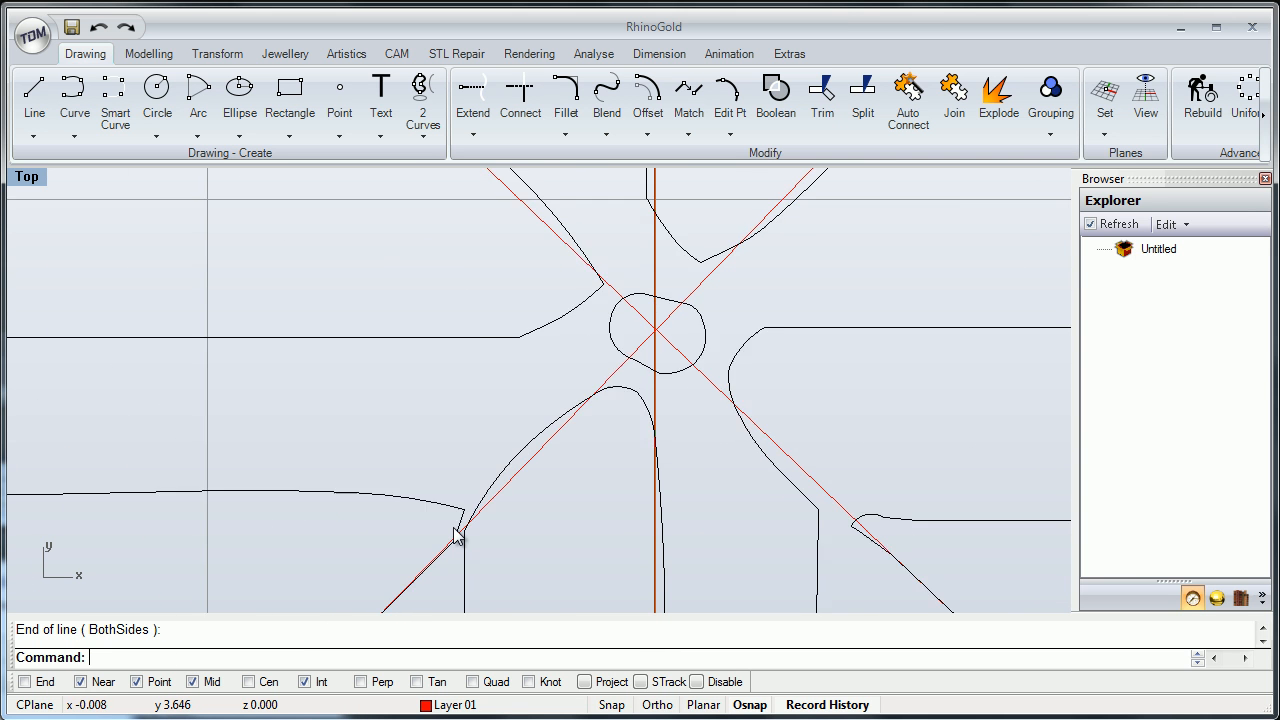
scroll(453, 537, "up", 4)
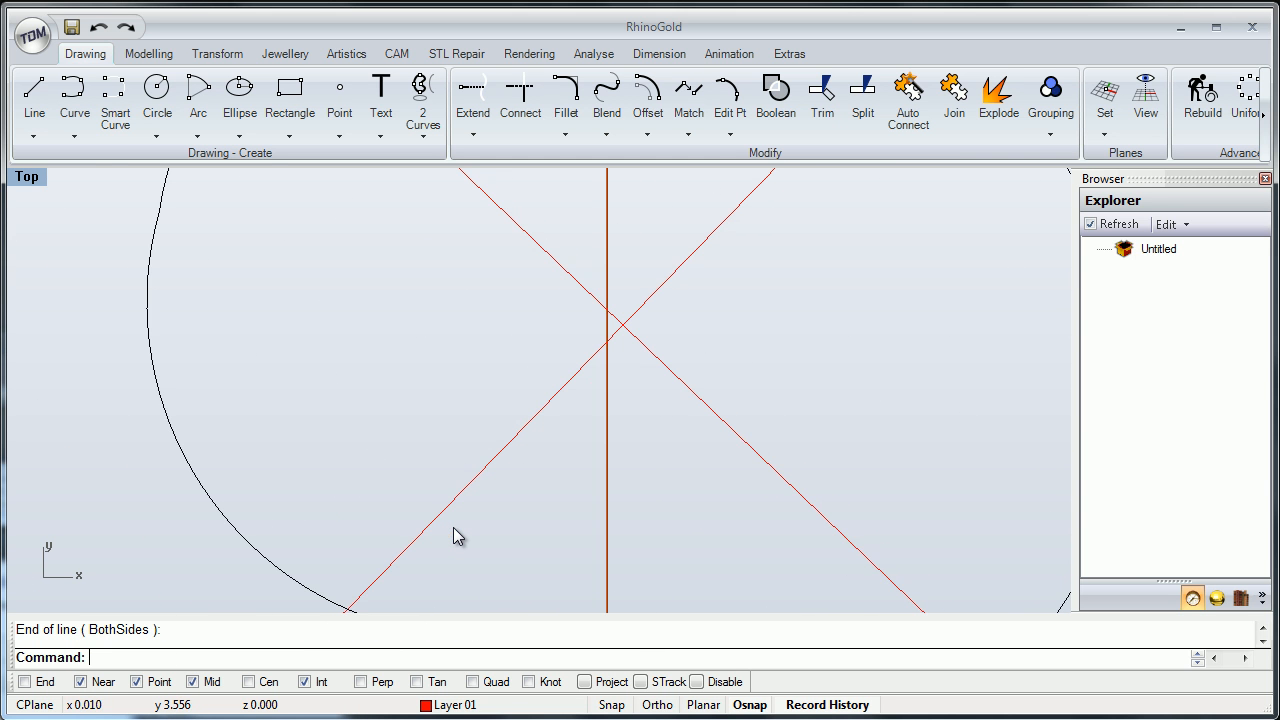
scroll(453, 537, "down", 6)
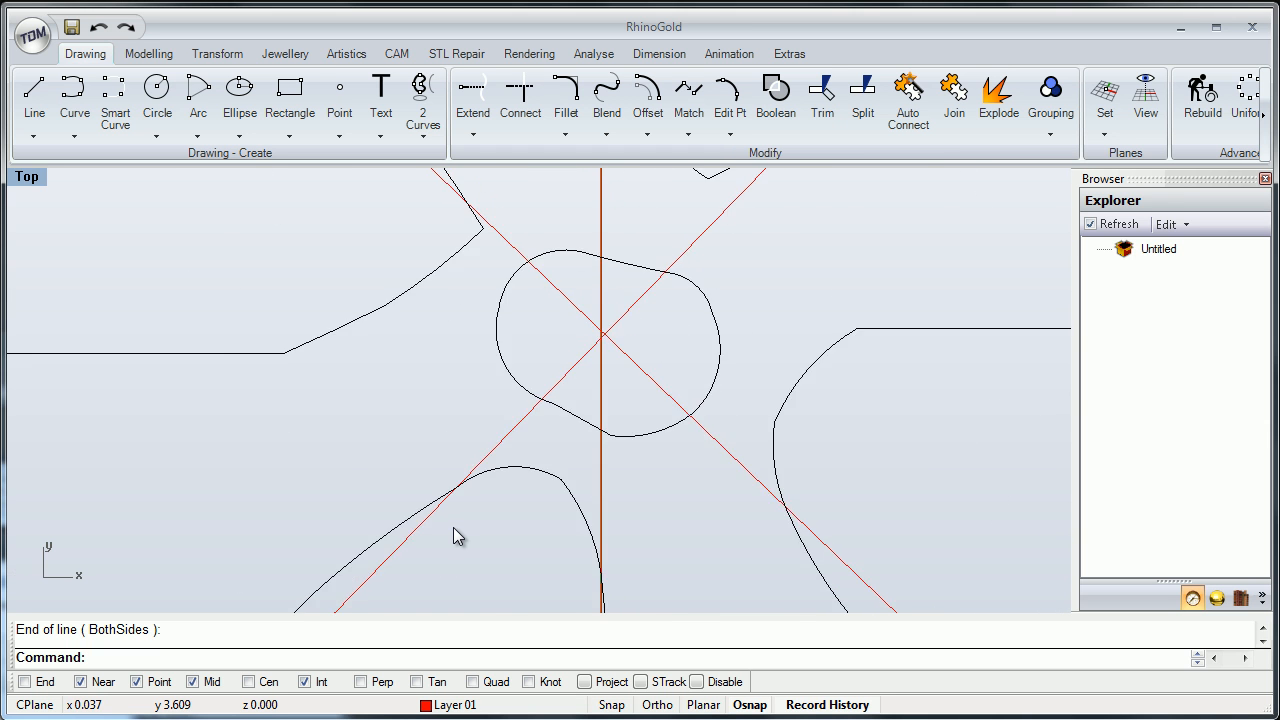
scroll(605, 330, "up", 8)
right_click_drag(588, 357, 607, 304)
left_click(340, 98)
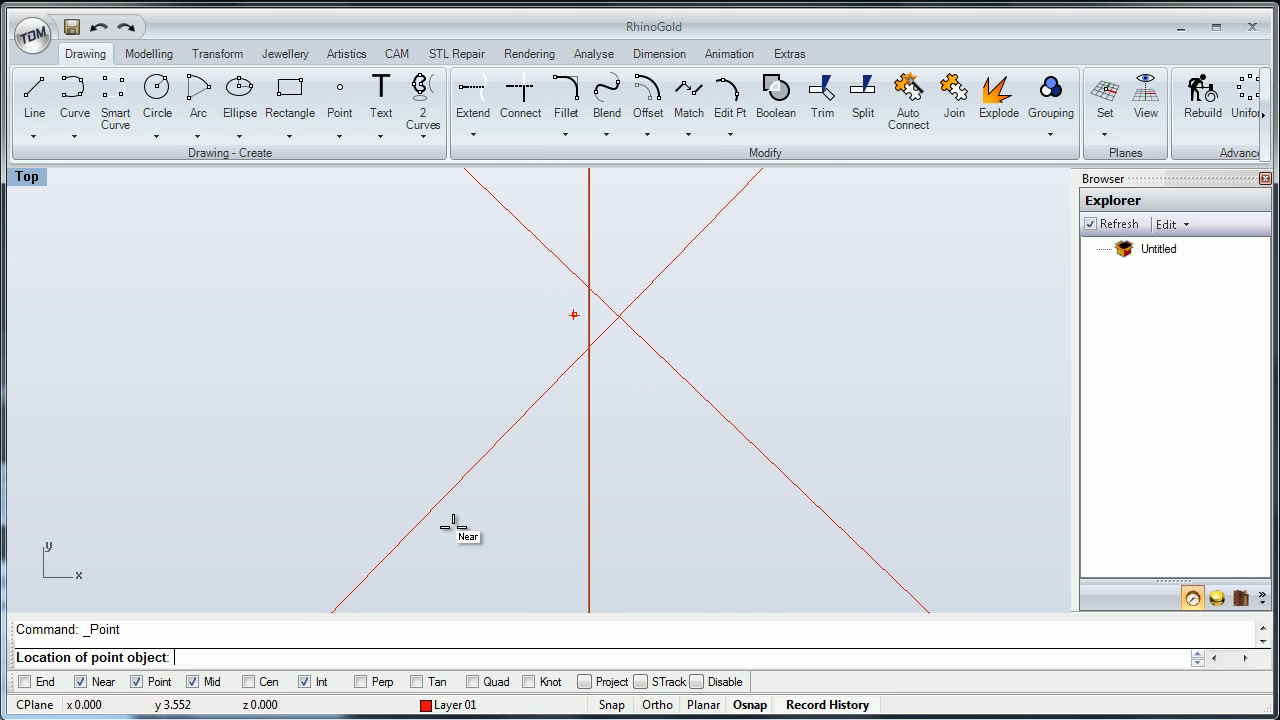
left_click(589, 317)
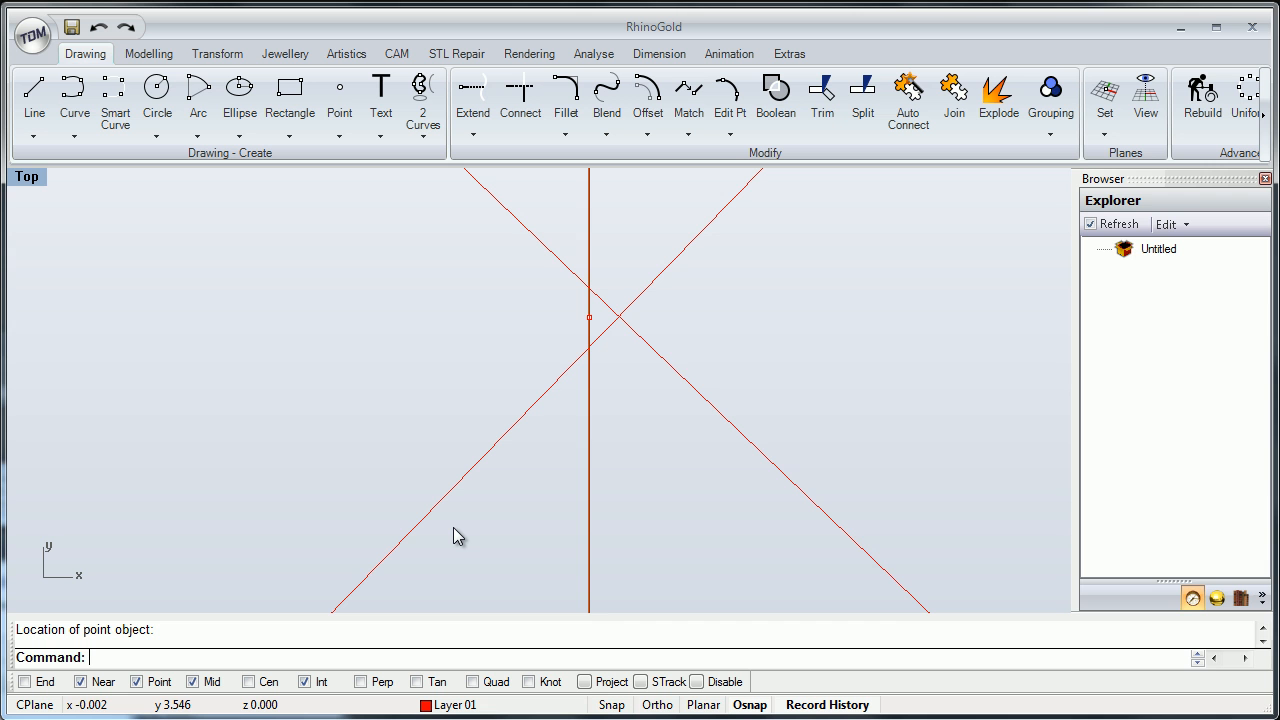
scroll(453, 537, "down", 5)
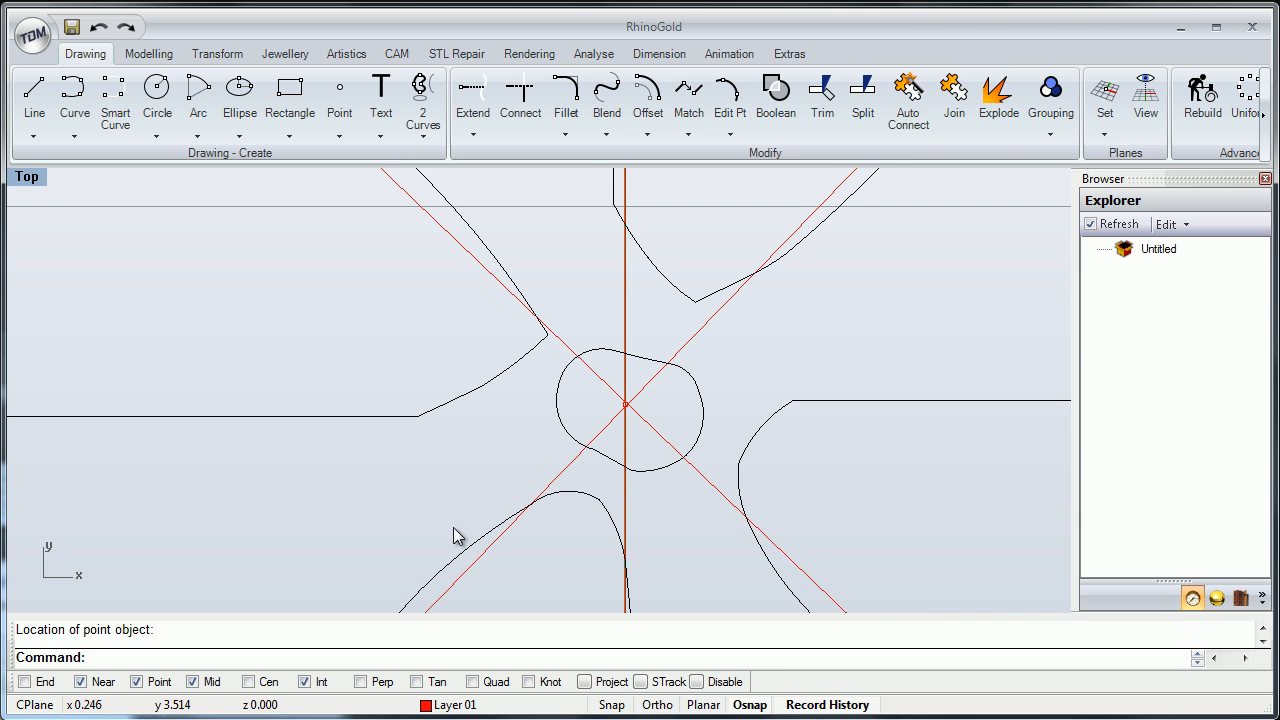
Delete the two short diagonal construction lines at the shield's centre.
scroll(453, 537, "up", 2)
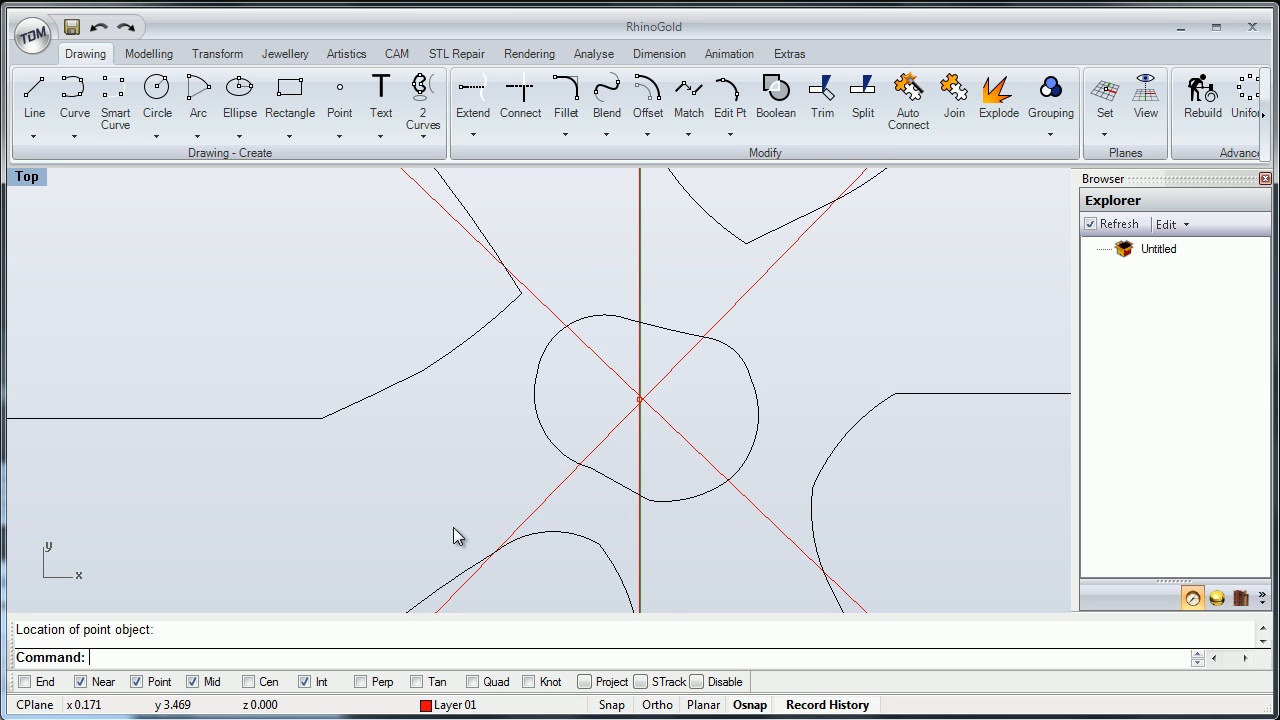
left_click(718, 473)
key("Delete")
Draw a BothSides line from a point on the upper-left traced diagonal to the centre point, extending about 21 each way past the corner.
scroll(453, 537, "down", 6)
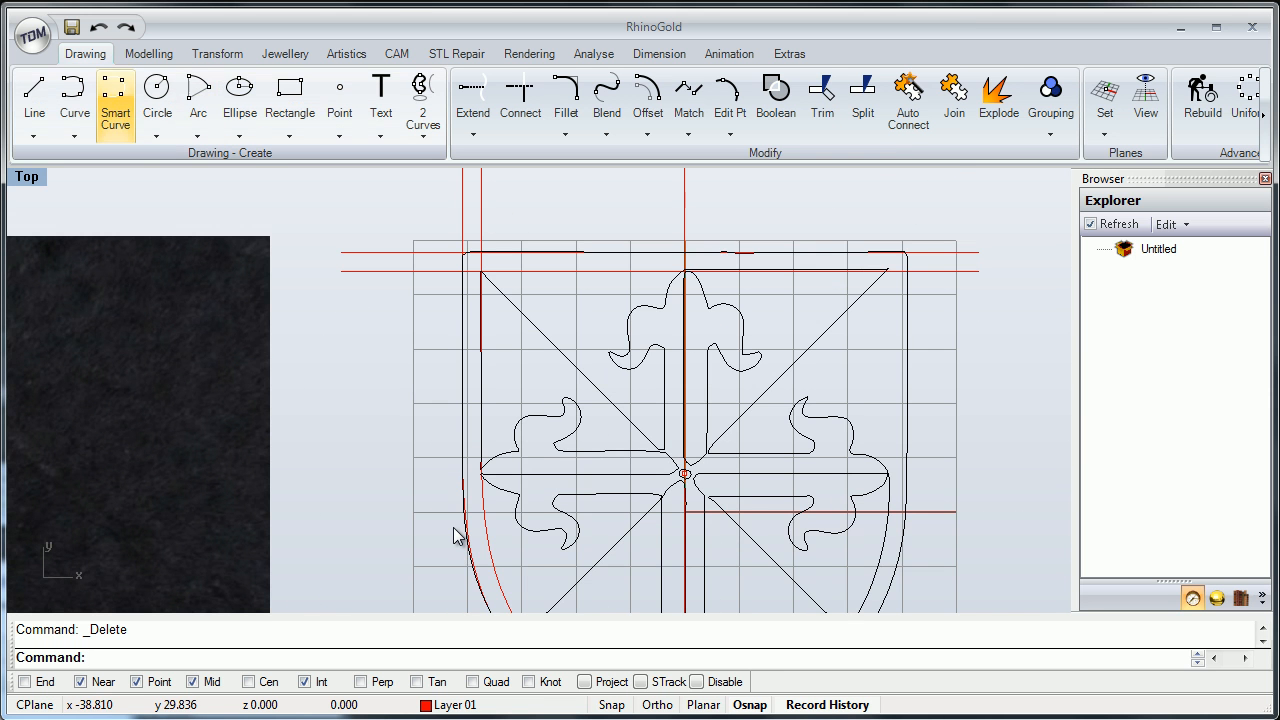
left_click(35, 98)
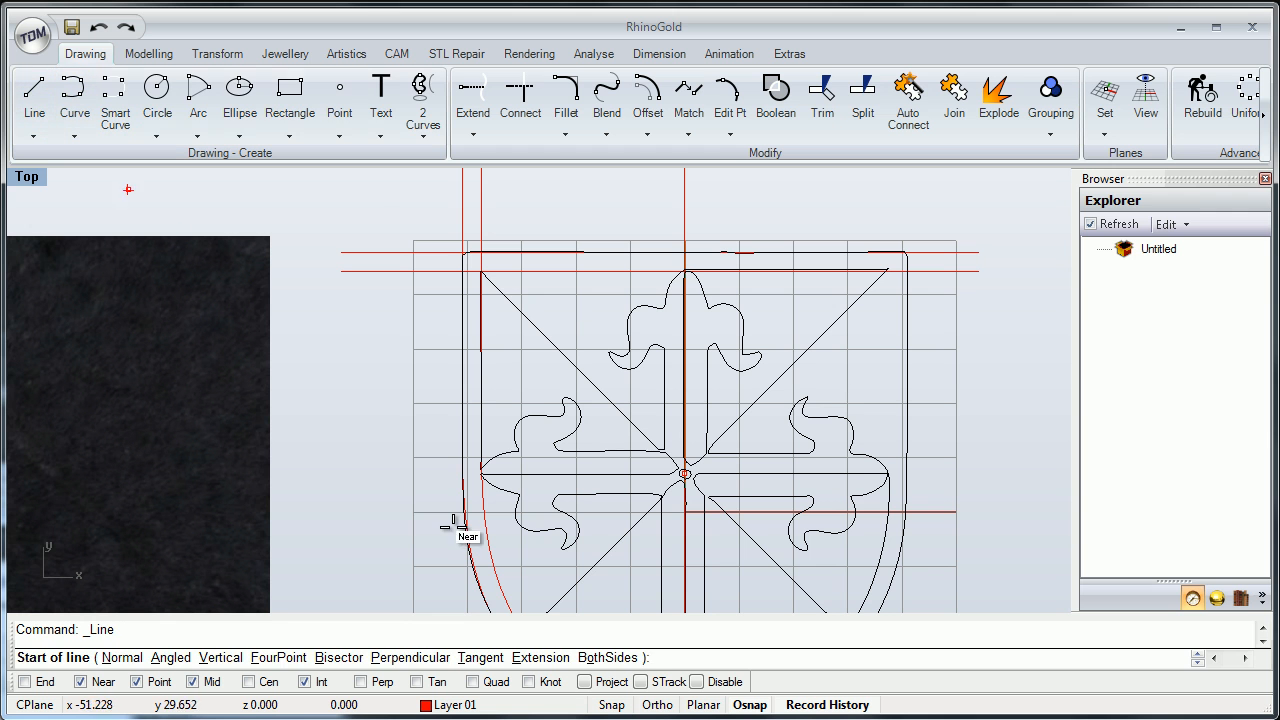
left_click(521, 313)
type("b")
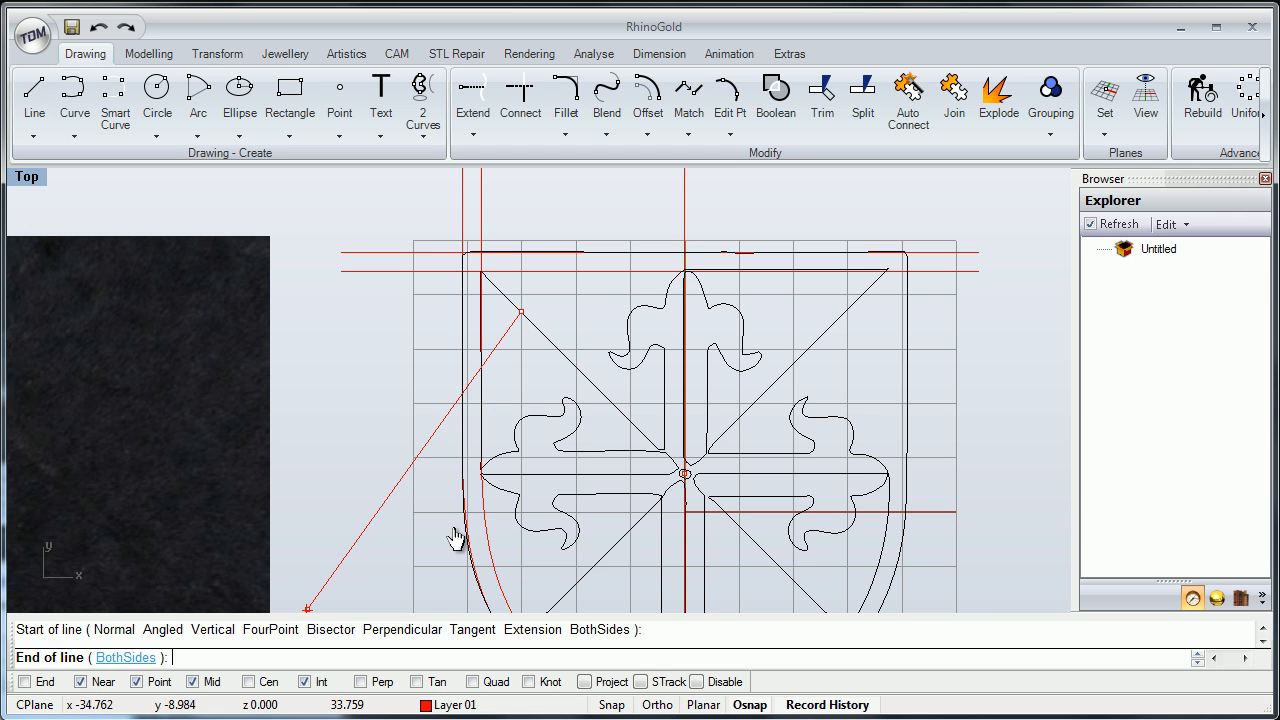
key("Return")
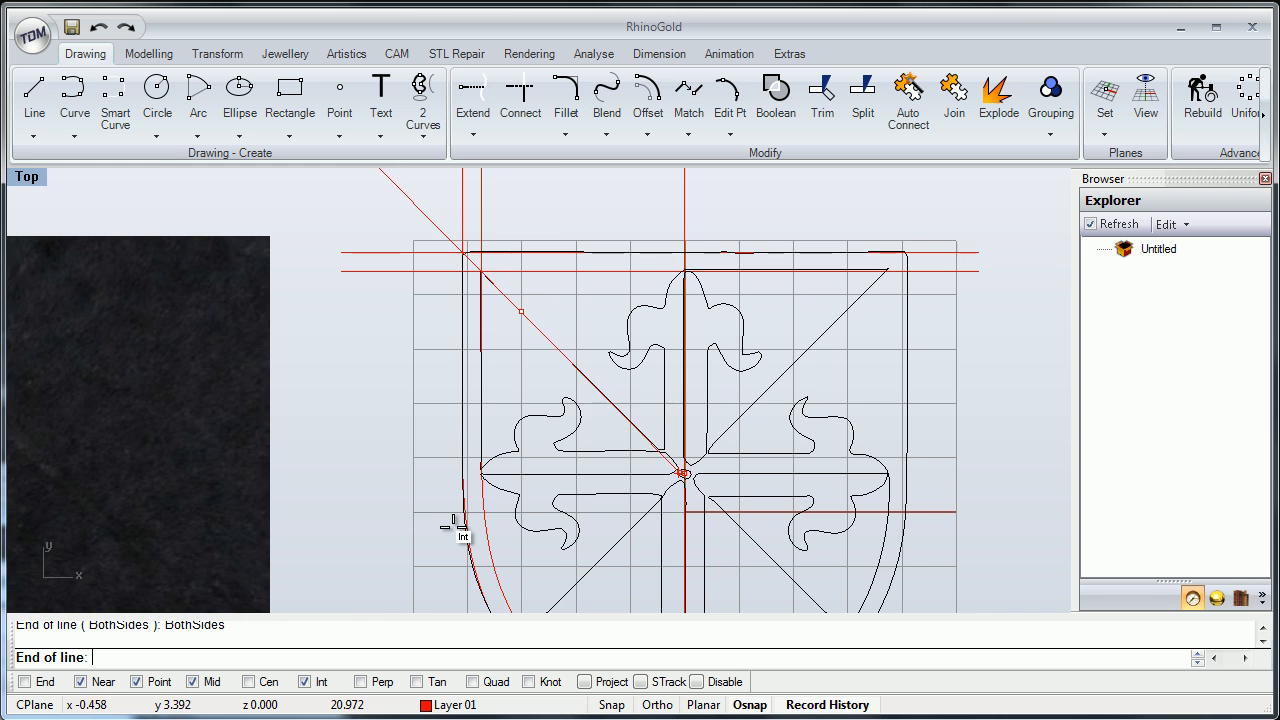
scroll(453, 527, "up", 3)
key("Escape")
scroll(453, 527, "down", 5)
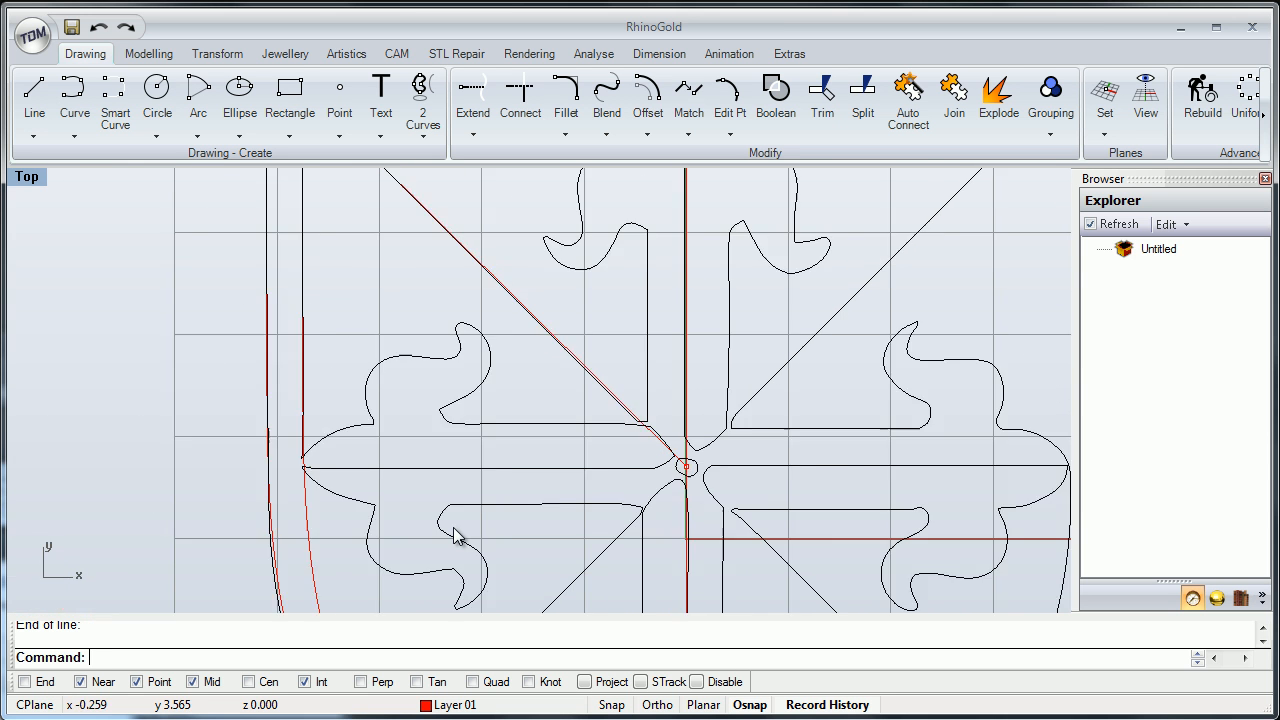
Draw a horizontal line from the centre point leftward along the cross arm, ending beyond the shield's left outline.
scroll(453, 537, "up", 5)
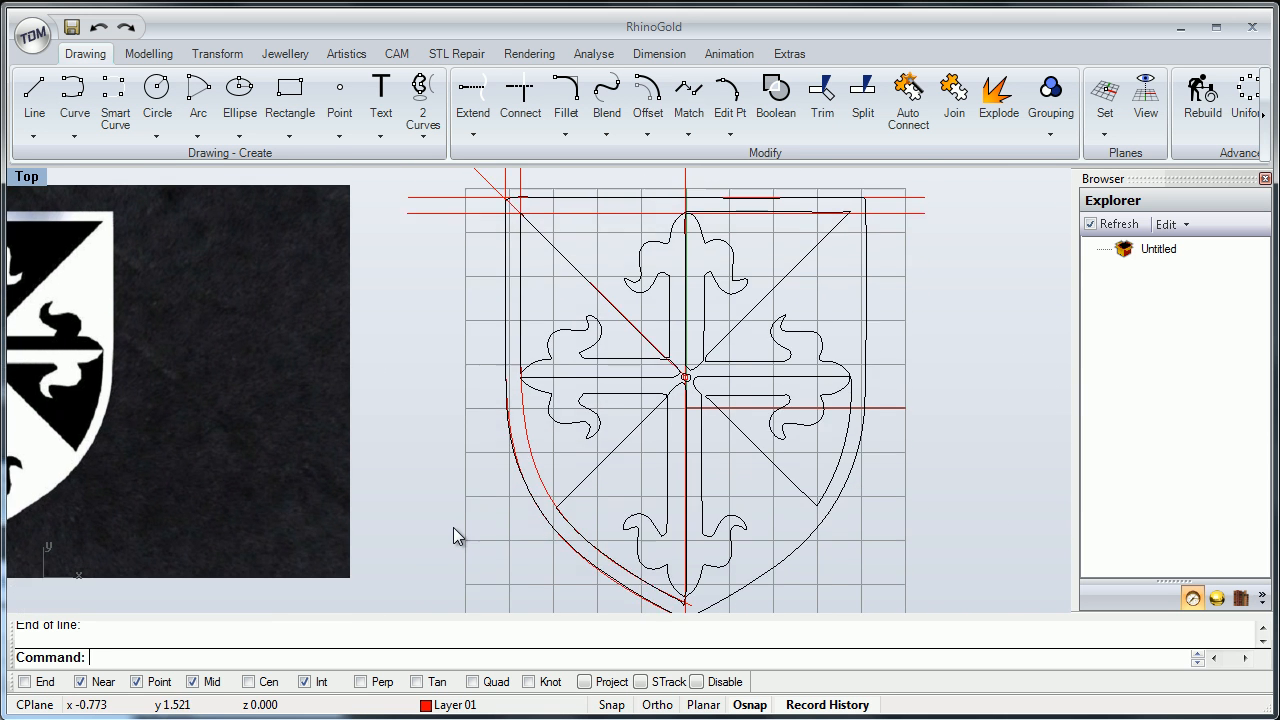
key("Return")
left_click(453, 527)
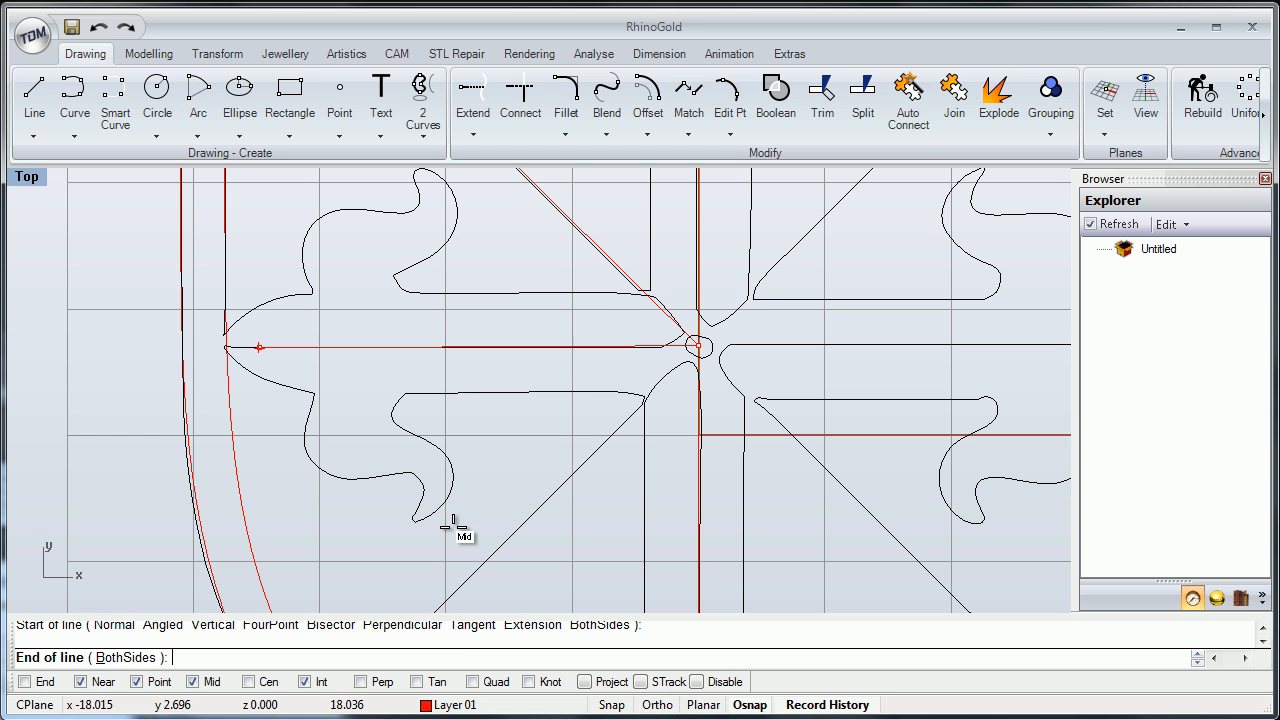
left_click(49, 345)
right_click_drag(592, 425, 663, 395)
key("Return")
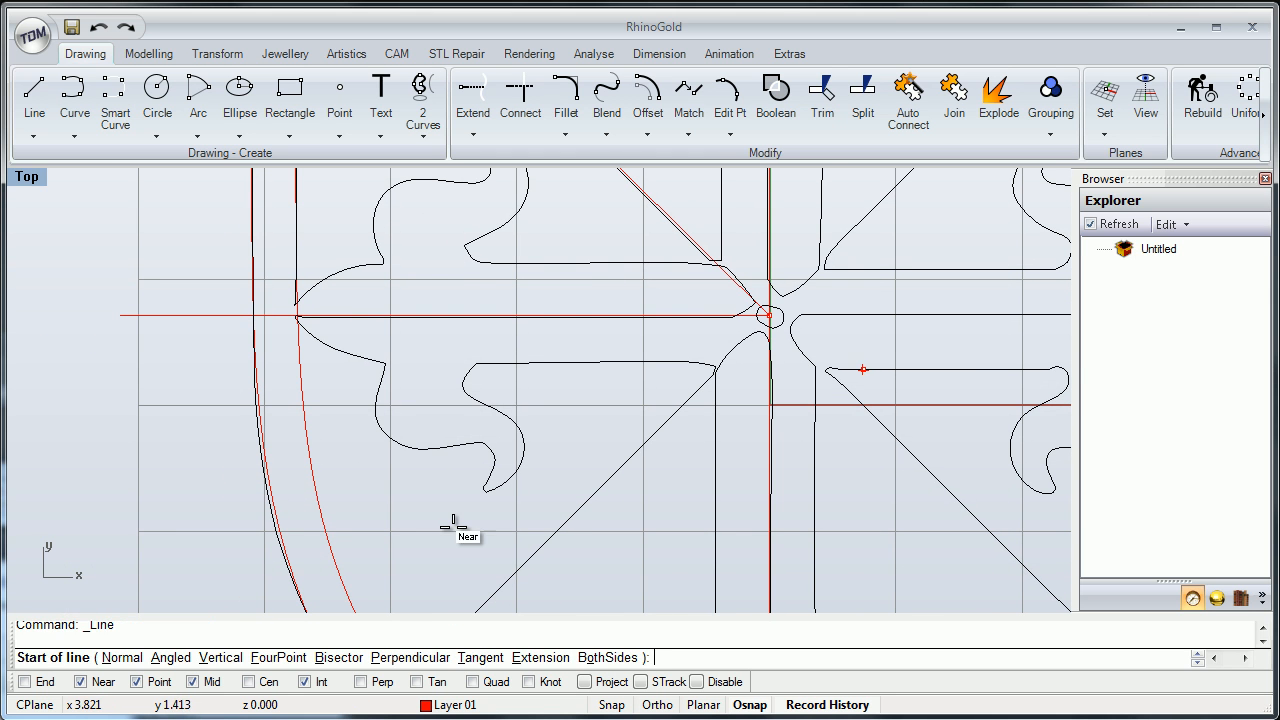
left_click(453, 527)
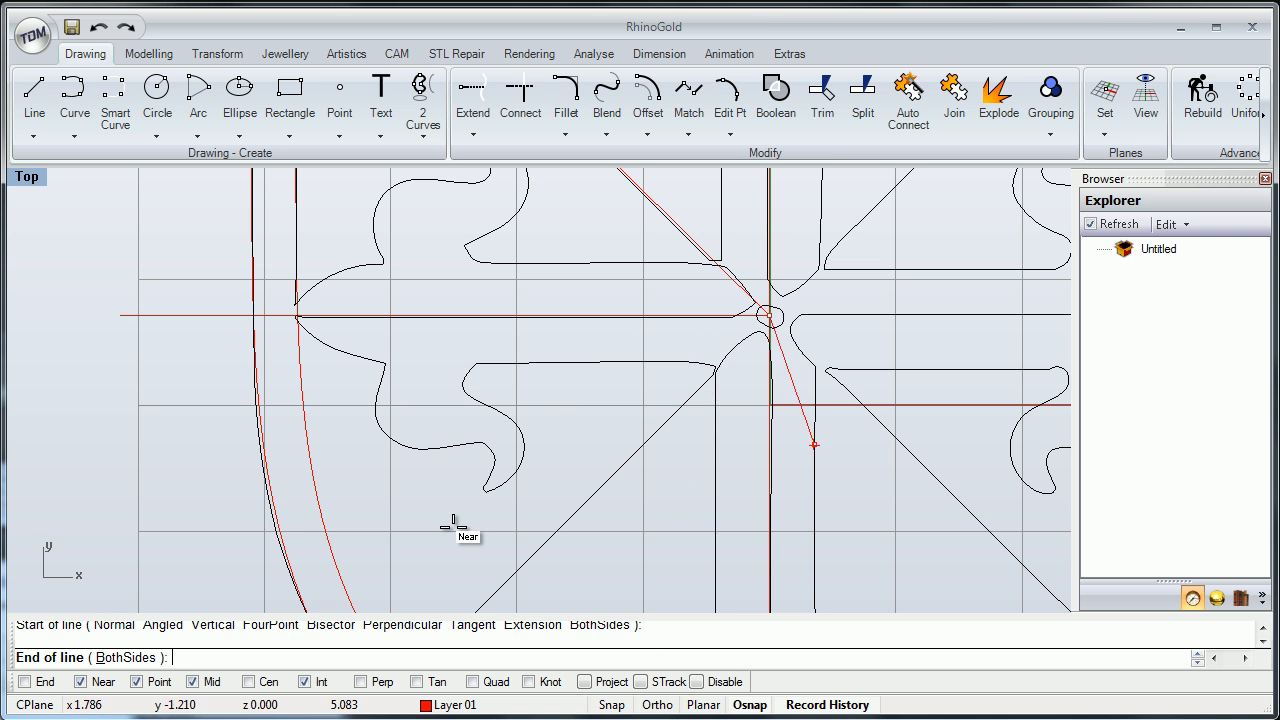
right_click_drag(988, 315, 786, 297)
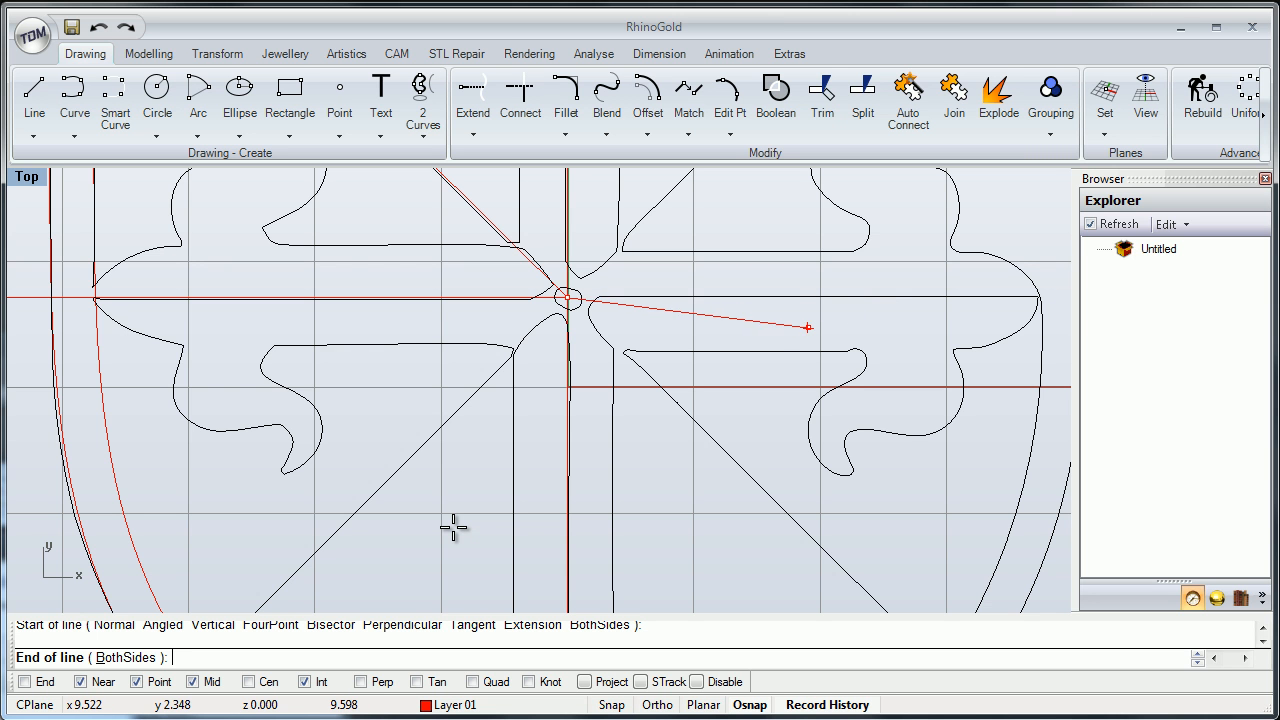
scroll(808, 327, "down", 6)
key("Escape")
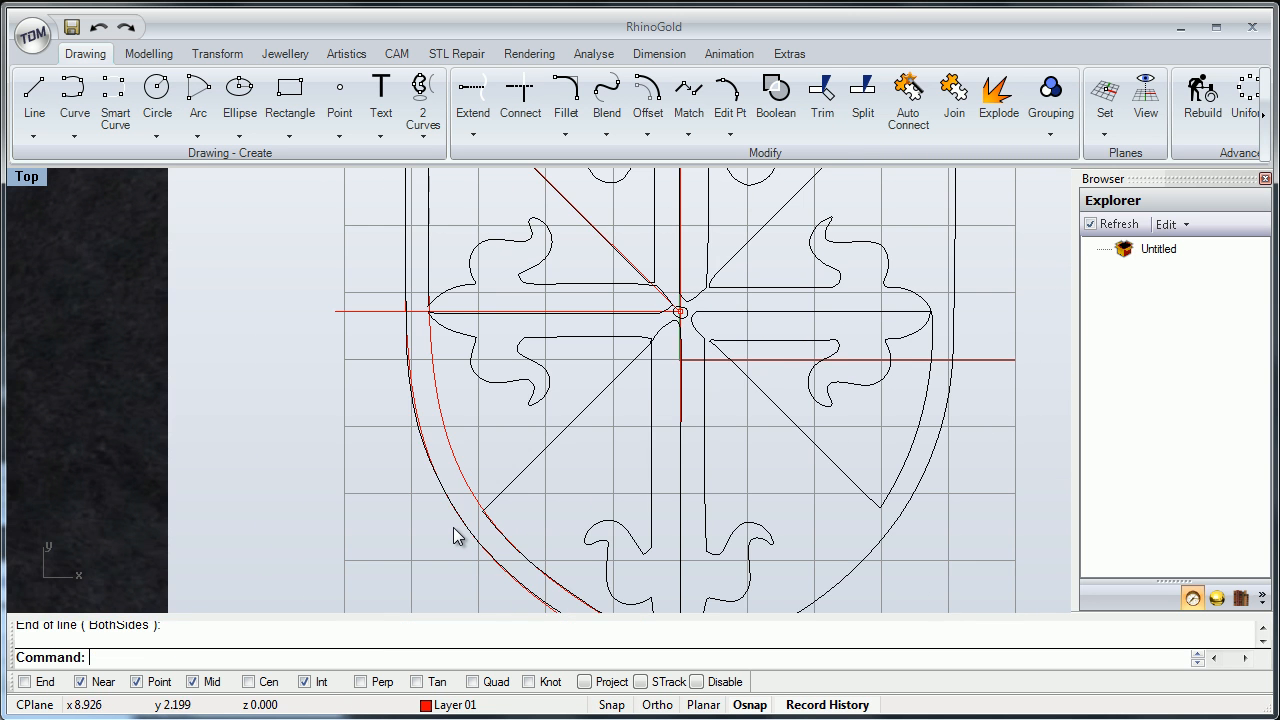
right_click_drag(655, 370, 711, 402)
right_click(735, 358)
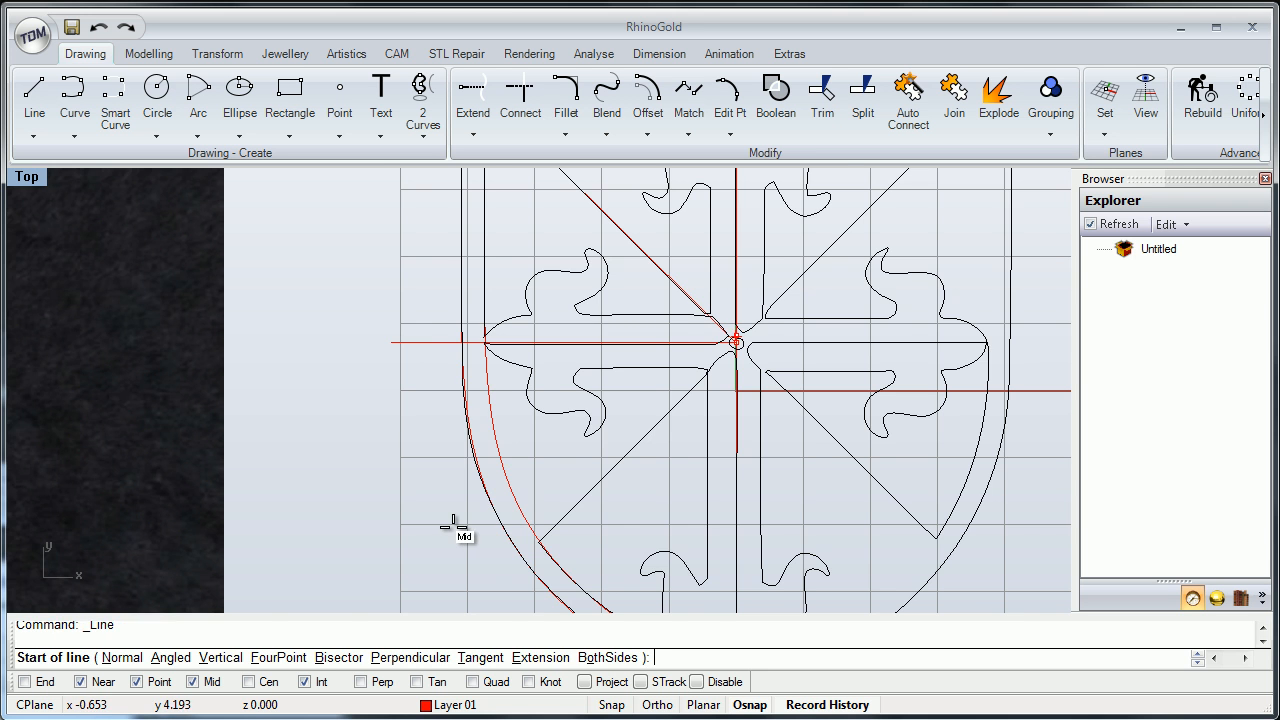
scroll(736, 349, "up", 10)
left_click(735, 331)
scroll(677, 470, "down", 6)
right_click_drag(596, 511, 846, 269)
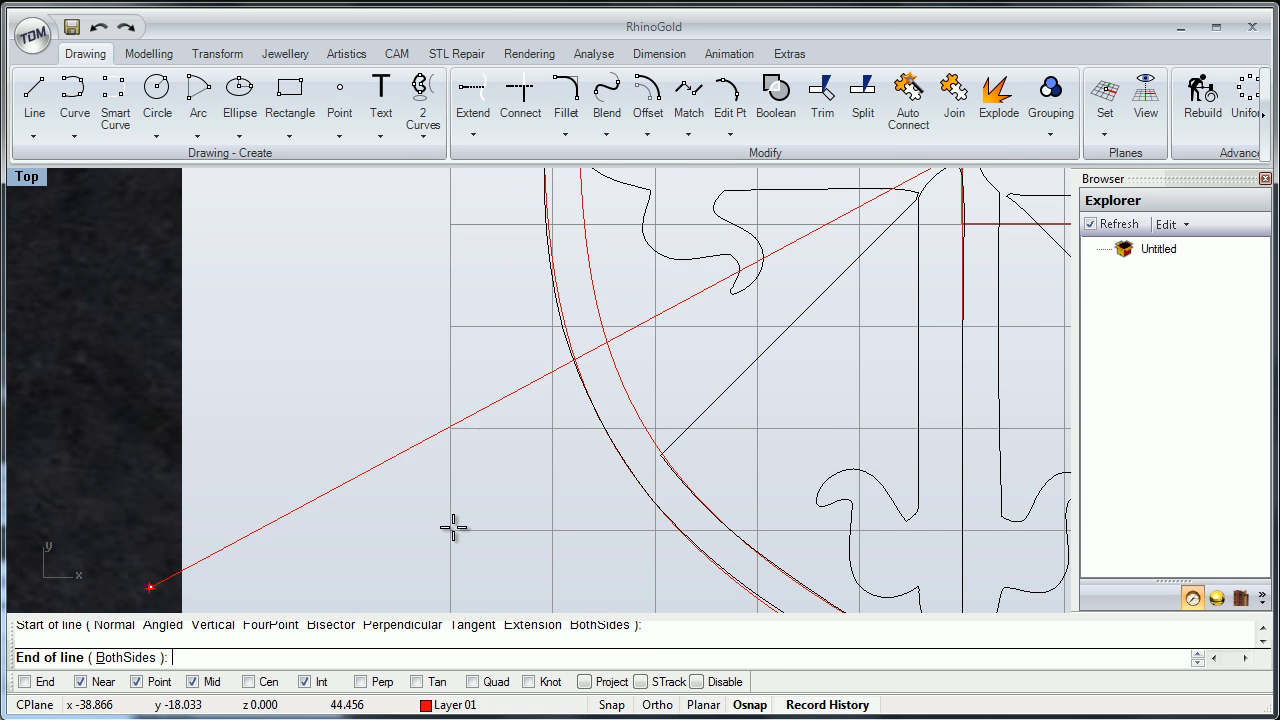
scroll(699, 413, "down", 8)
right_click_drag(699, 412, 592, 441)
key("Escape")
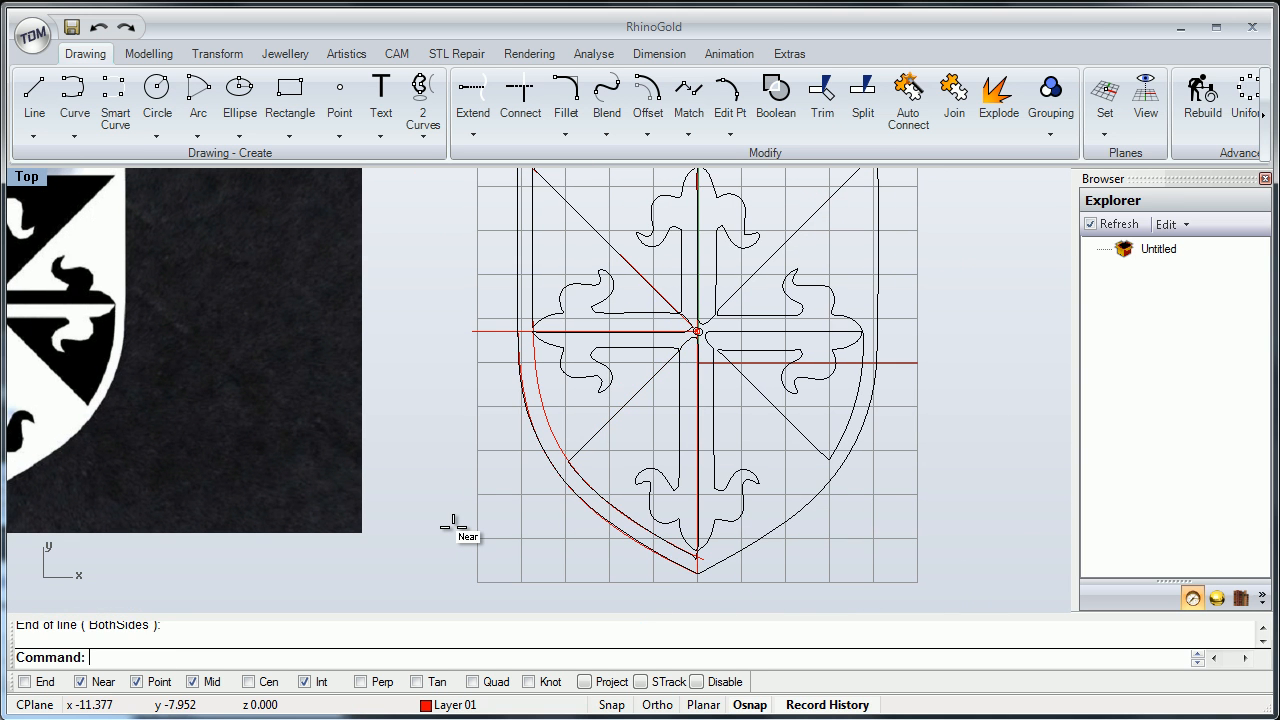
Draw a BothSides line from a point on the lower-left traced diagonal to the centre point, extending about 12 each way.
right_click(604, 425)
left_click(622, 407)
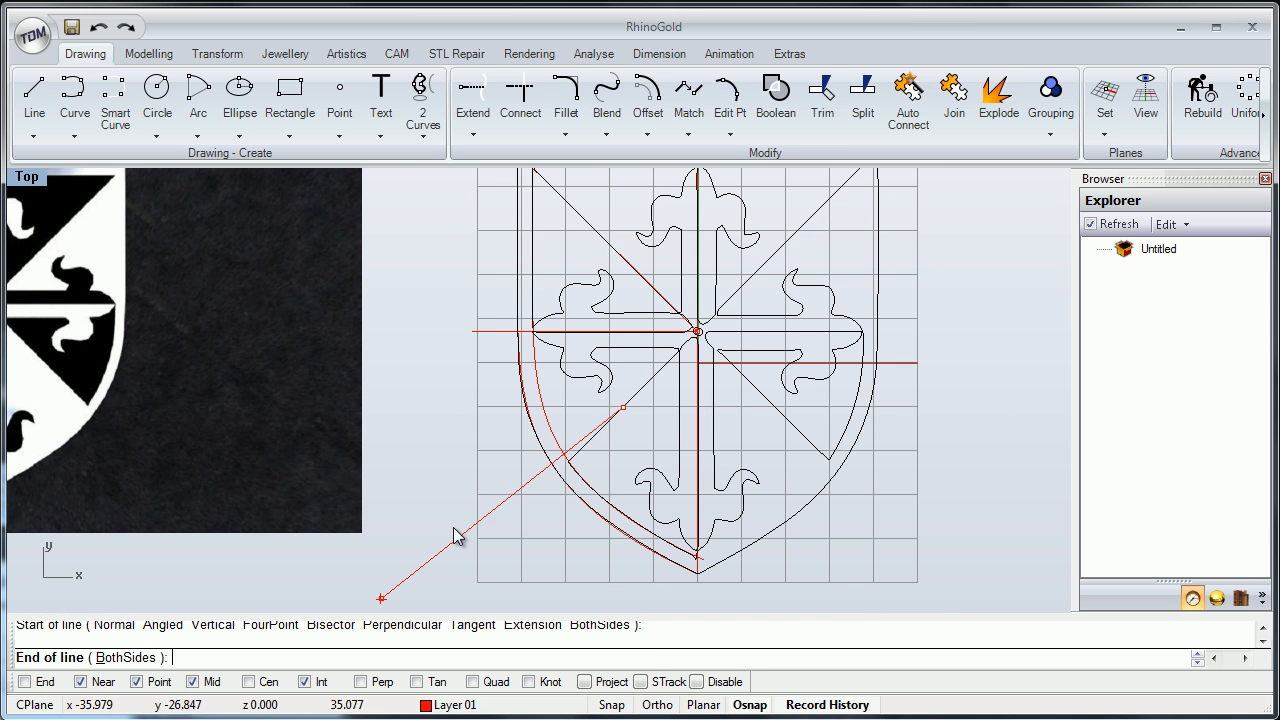
left_click(126, 657)
scroll(453, 527, "up", 6)
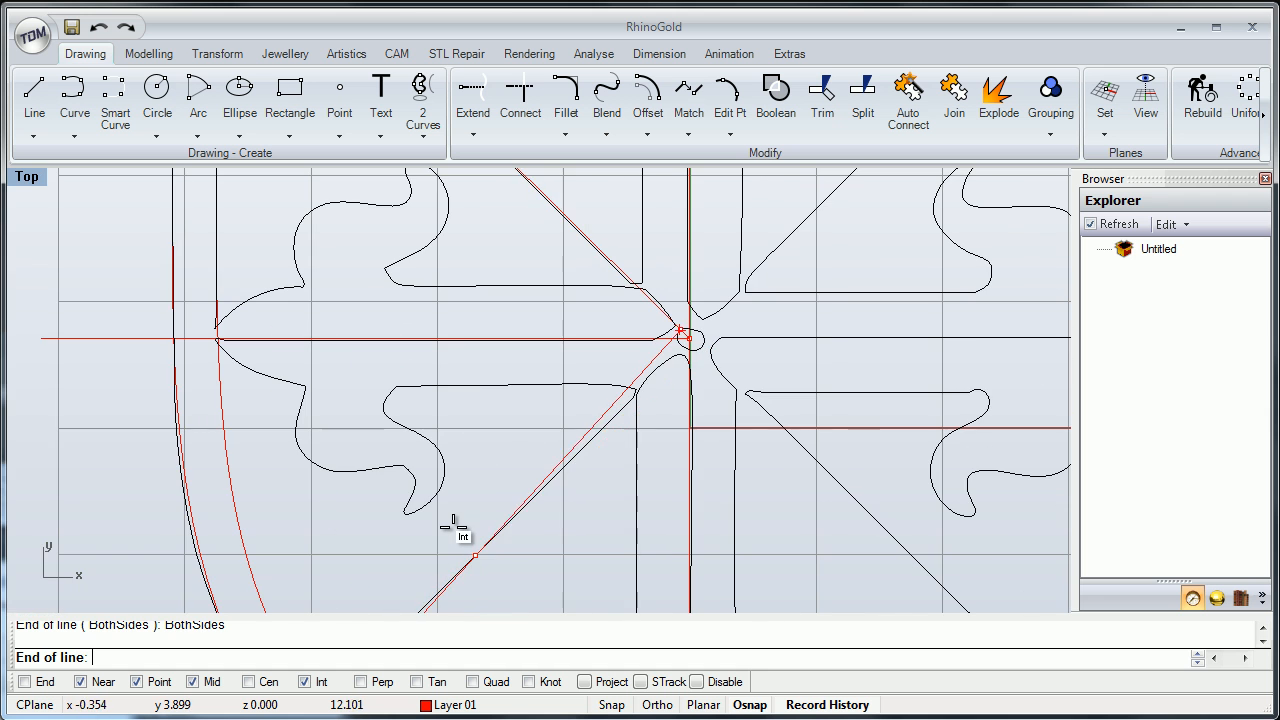
key("Escape")
scroll(453, 537, "down", 5)
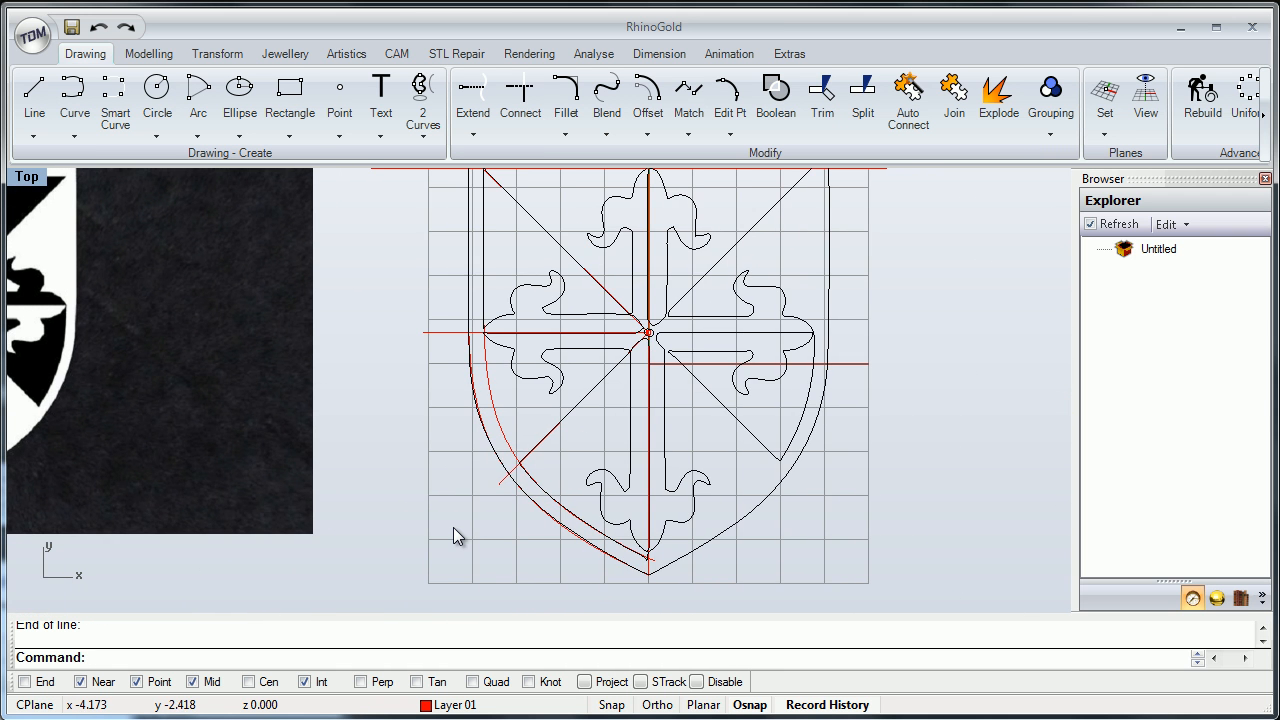
Hide the Default layer to check the redrawn Layer 01 lines on their own, and show it again.
right_click_drag(454, 528, 464, 603)
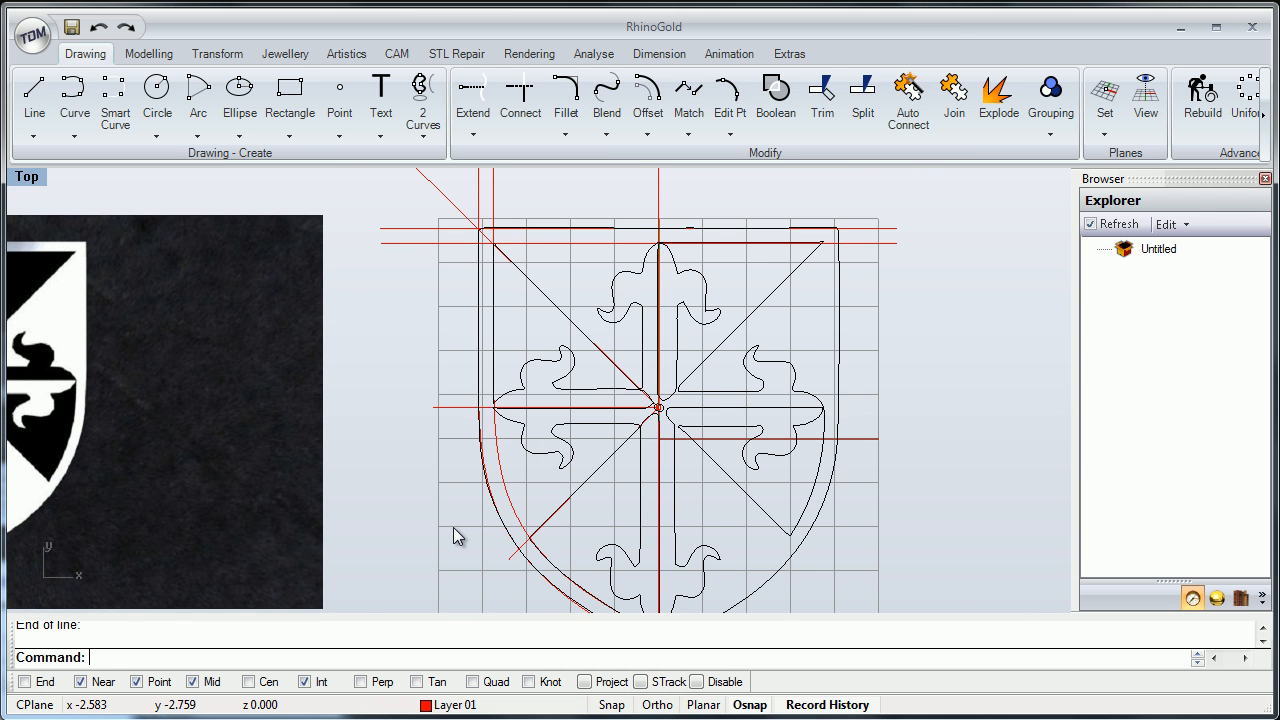
right_click_drag(454, 528, 463, 478)
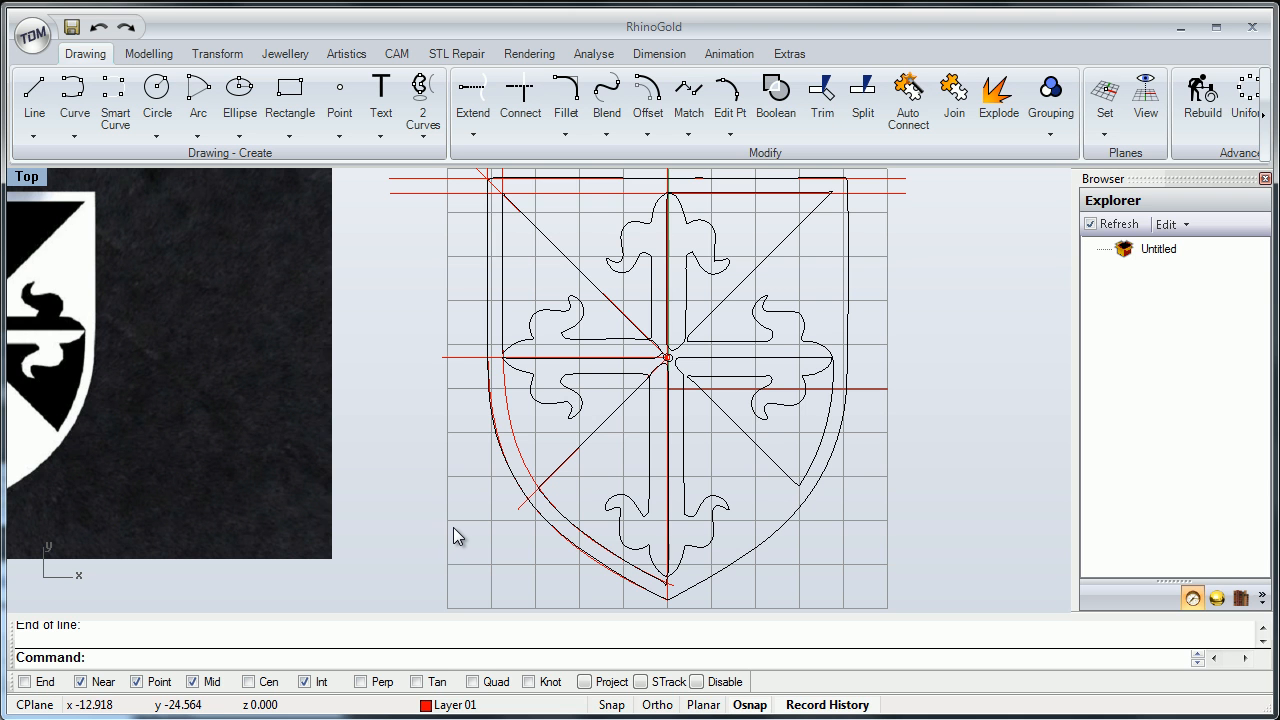
left_click(455, 705)
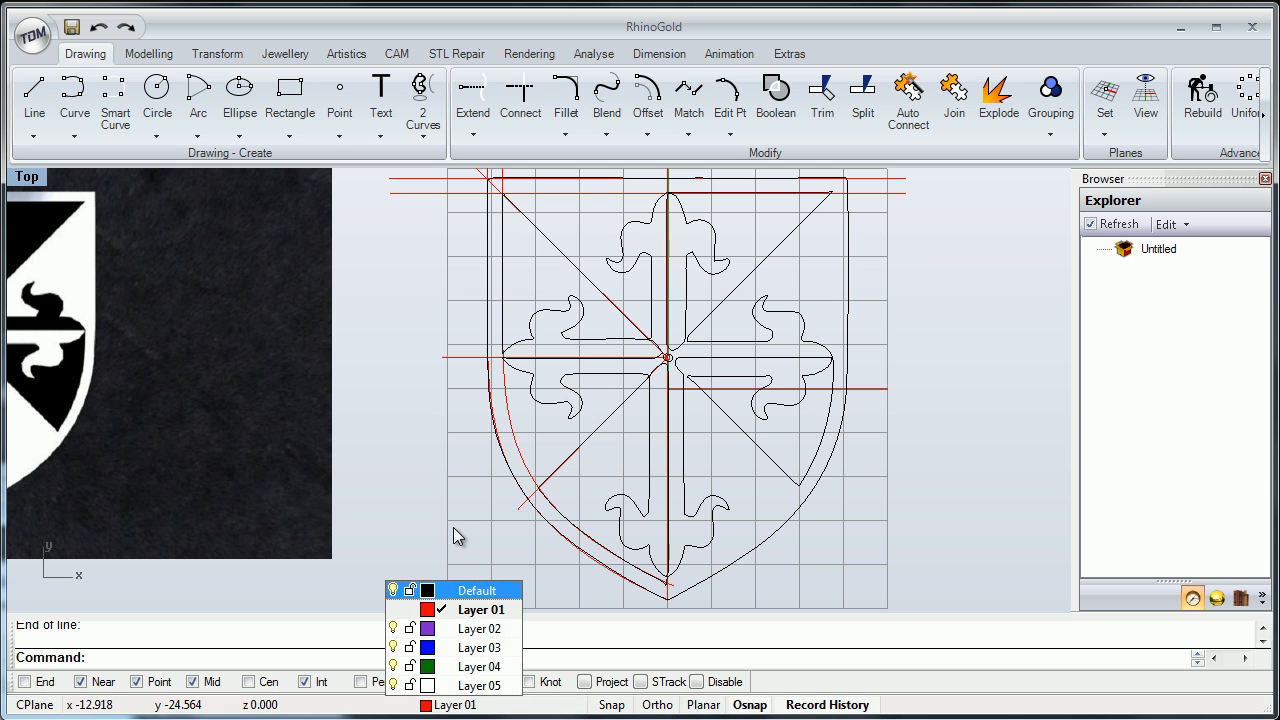
left_click(393, 590)
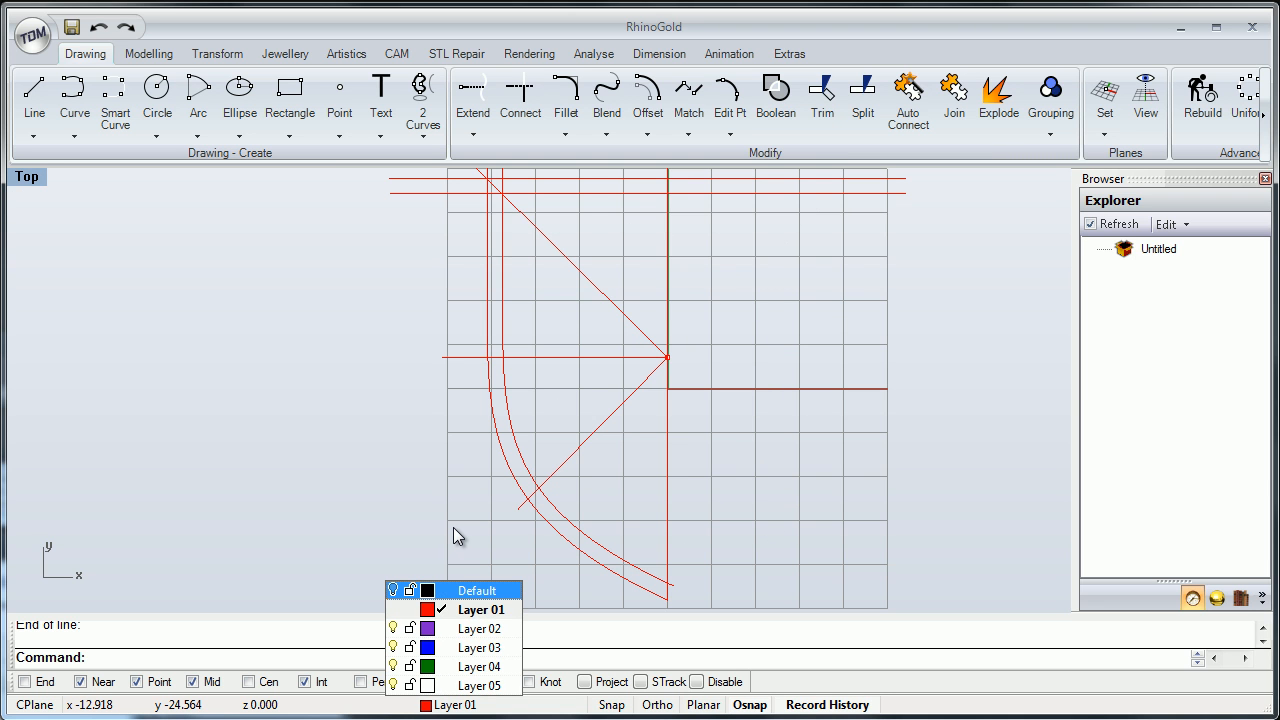
left_click(393, 590)
Compare the traced upper arm of the cross with the same ornament in the source image.
scroll(455, 537, "up", 5)
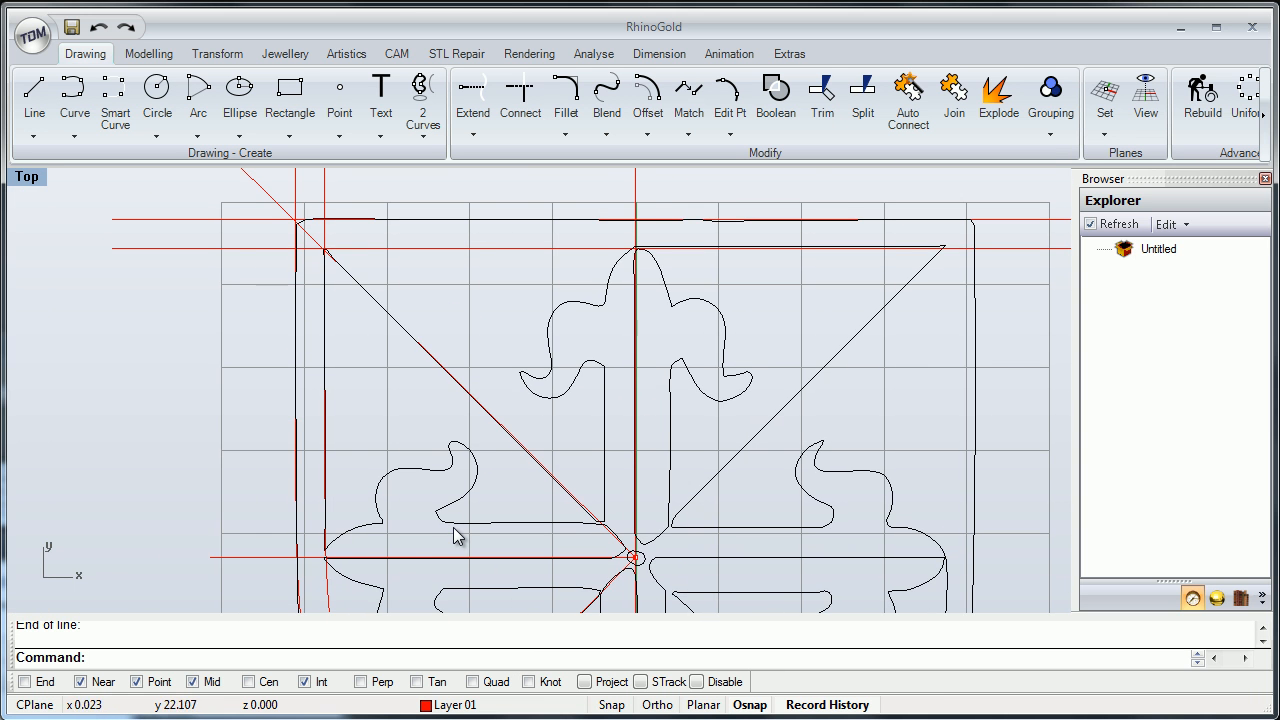
right_click_drag(455, 532, 754, 522)
scroll(455, 532, "down", 6)
right_click_drag(453, 527, 468, 632)
scroll(453, 535, "up", 8)
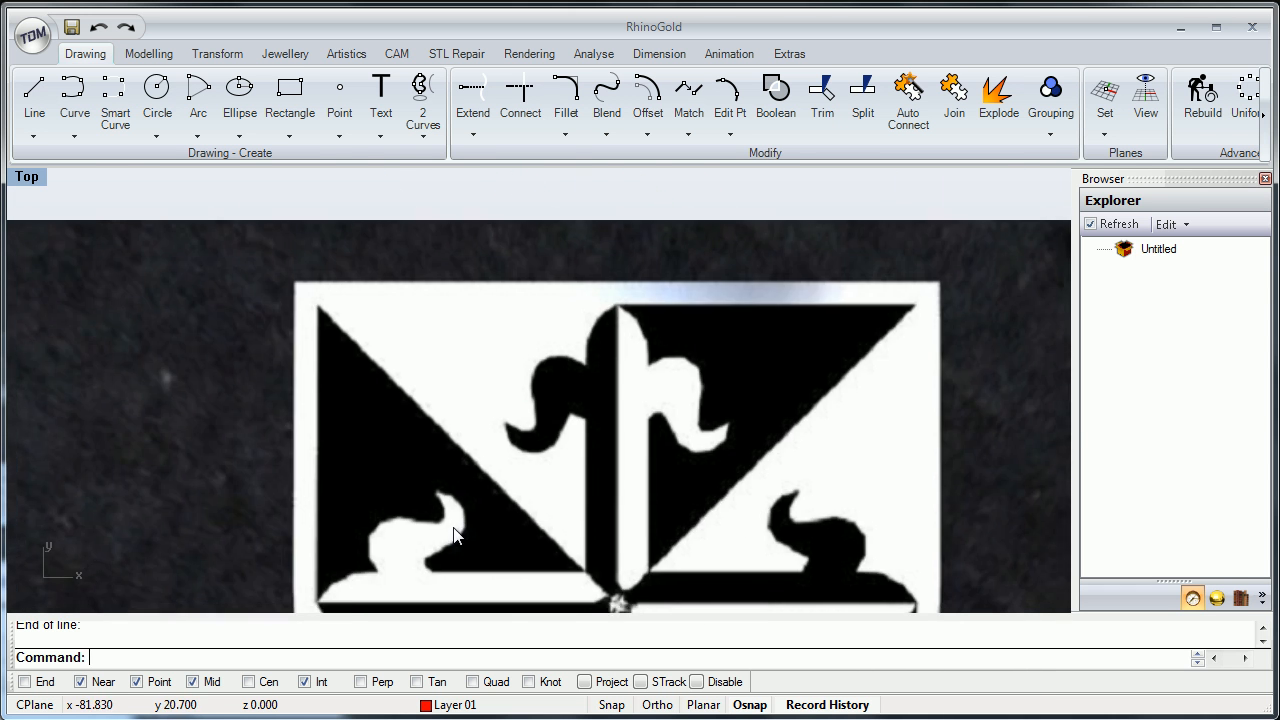
scroll(453, 535, "up", 6)
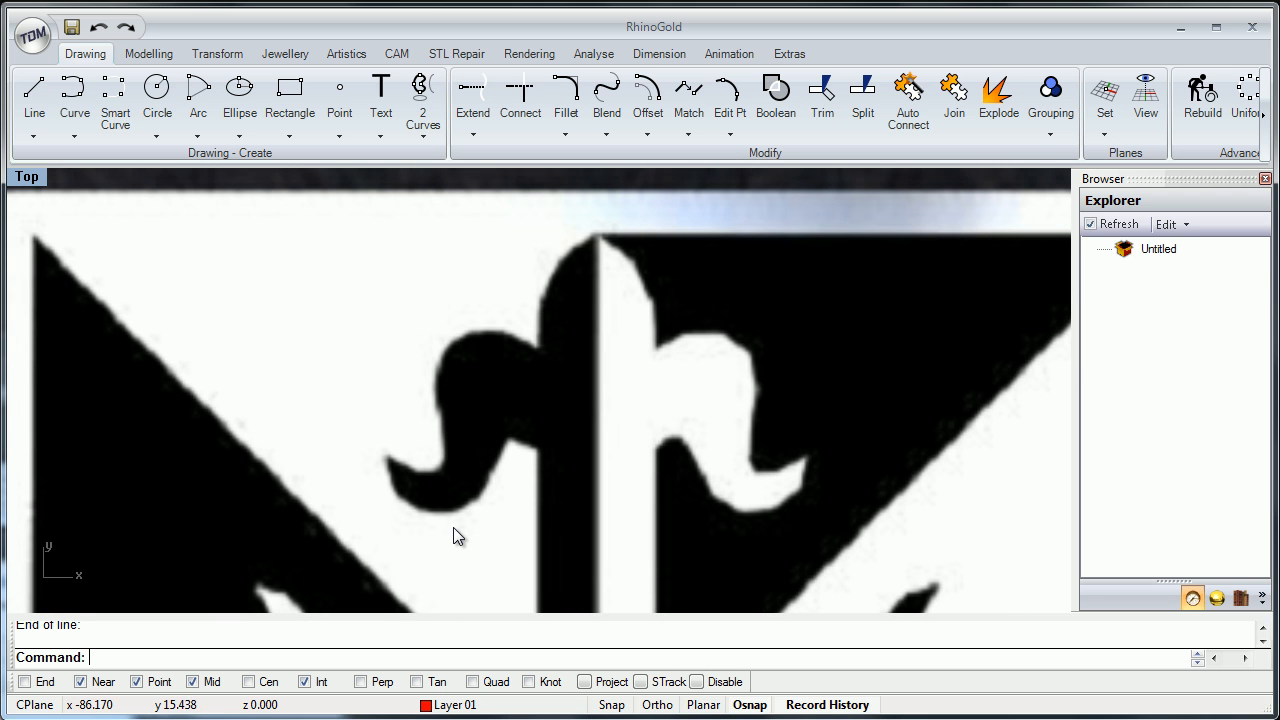
scroll(453, 535, "down", 6)
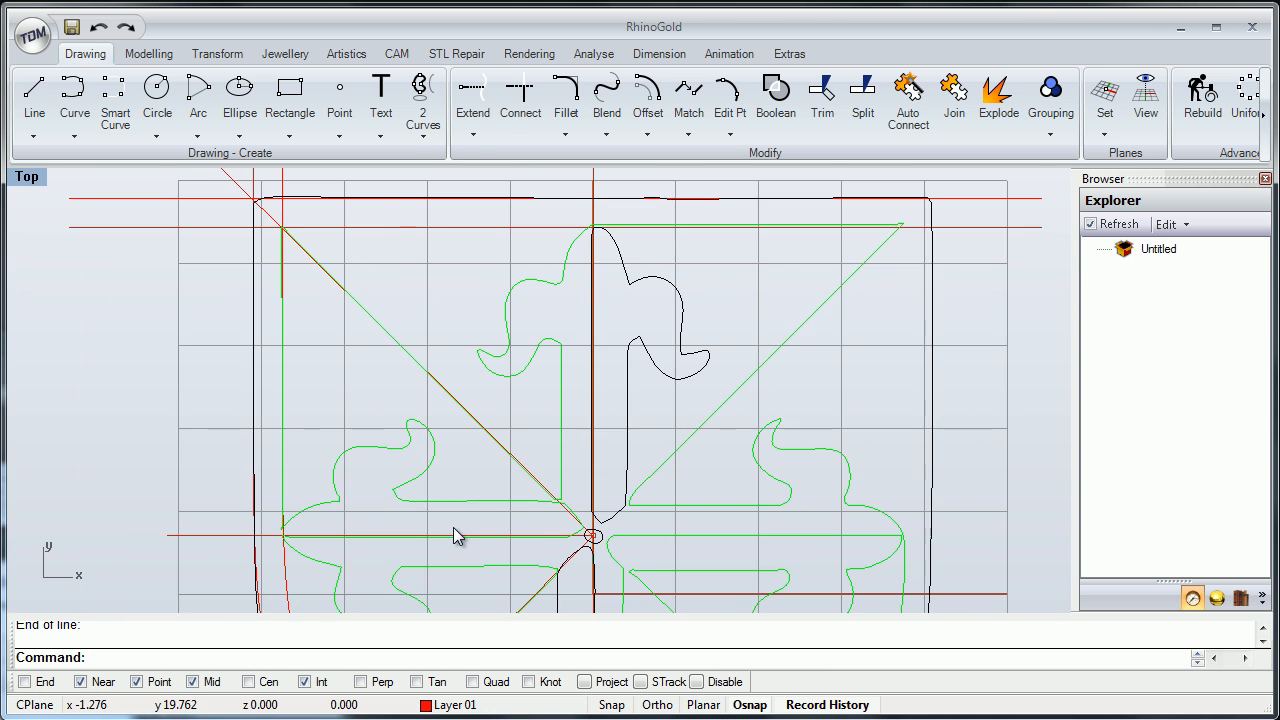
Explode the traced inner cross curve into separate segments and clear the selection.
right_click_drag(454, 534, 453, 527)
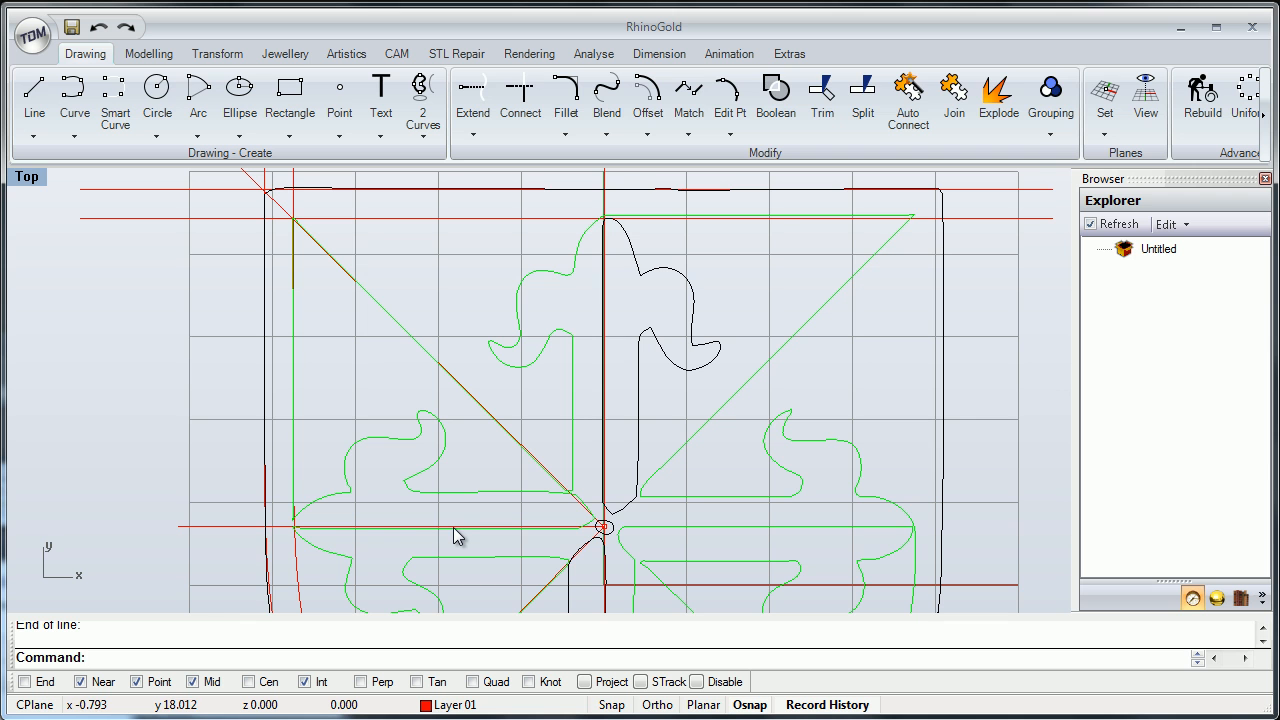
left_click(998, 100)
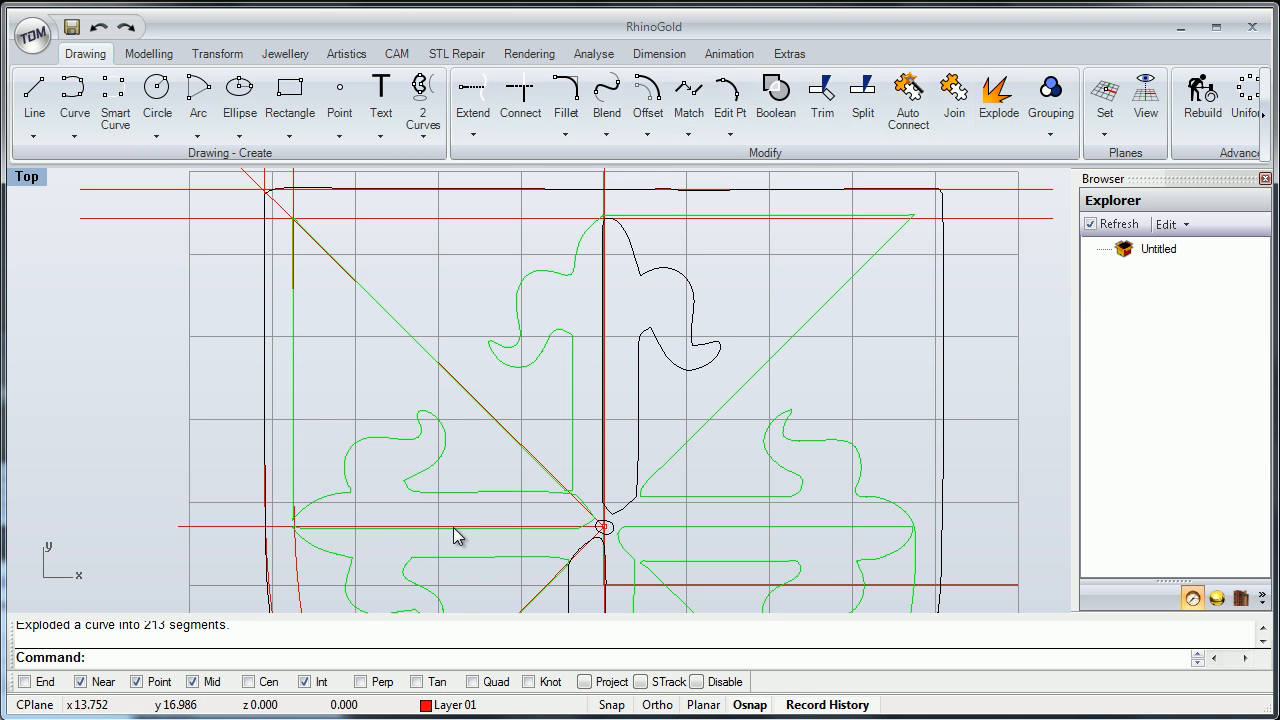
left_click(790, 281)
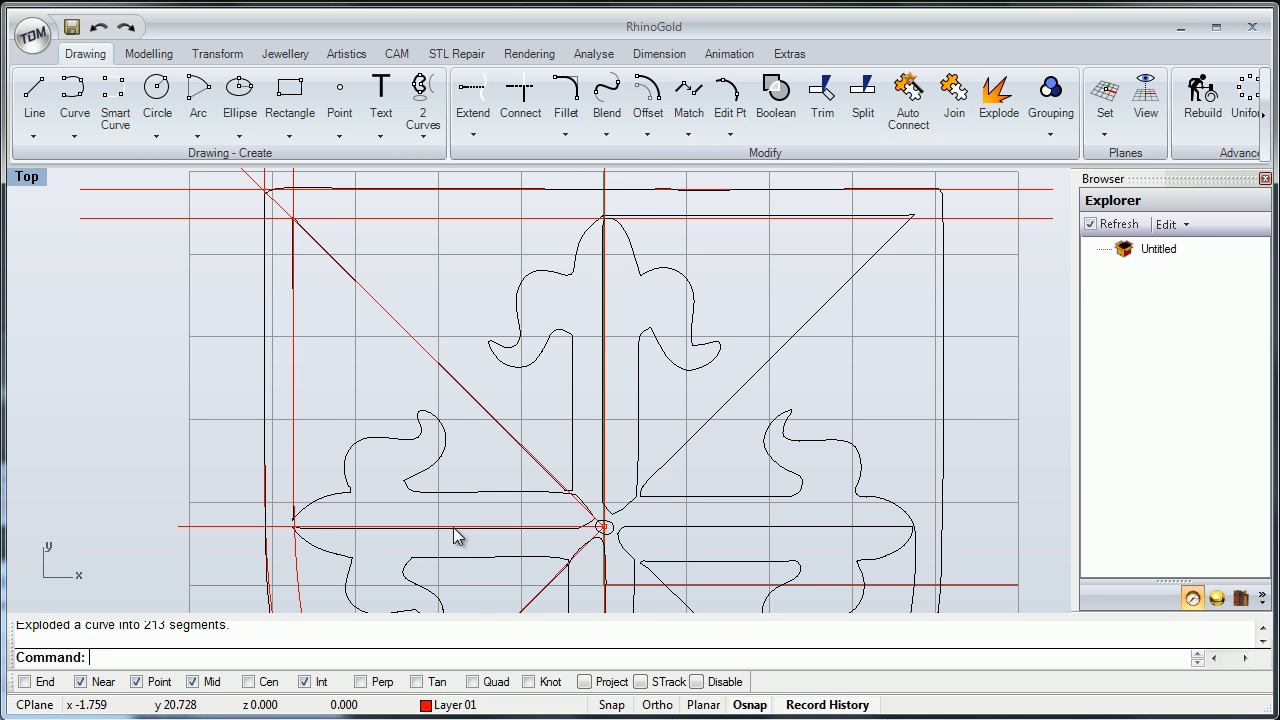
Delete the small corner segment joining the upper ornament's top lobe to its left lobe.
scroll(454, 537, "up", 4)
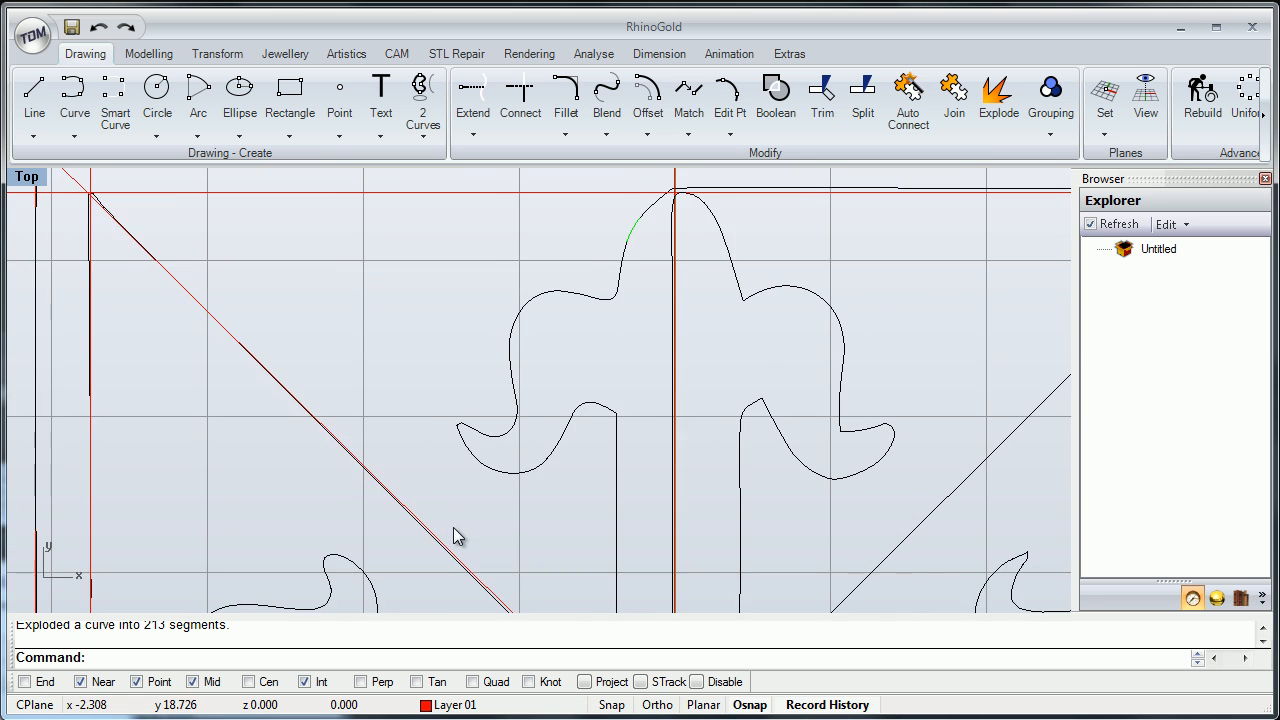
scroll(454, 537, "up", 4)
scroll(454, 537, "down", 4)
right_click_drag(454, 537, 407, 538)
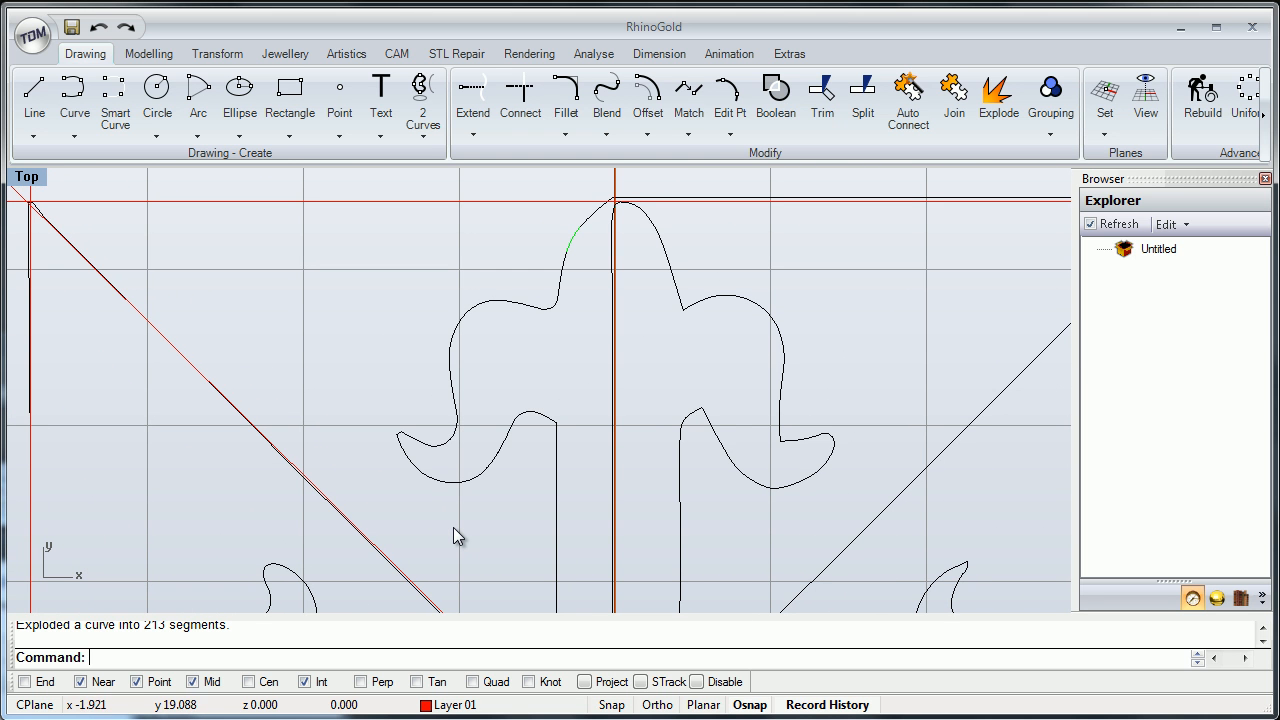
scroll(454, 537, "up", 1)
scroll(452, 527, "up", 2)
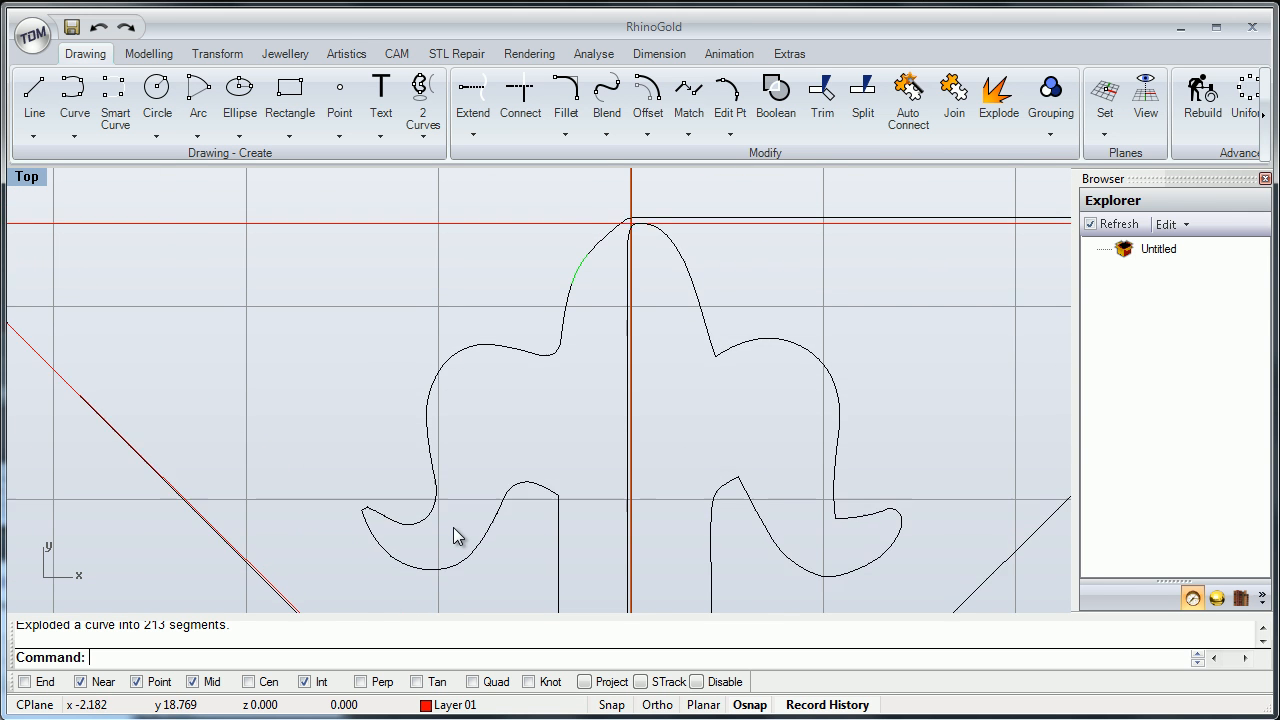
key("Delete")
scroll(454, 537, "down", 2)
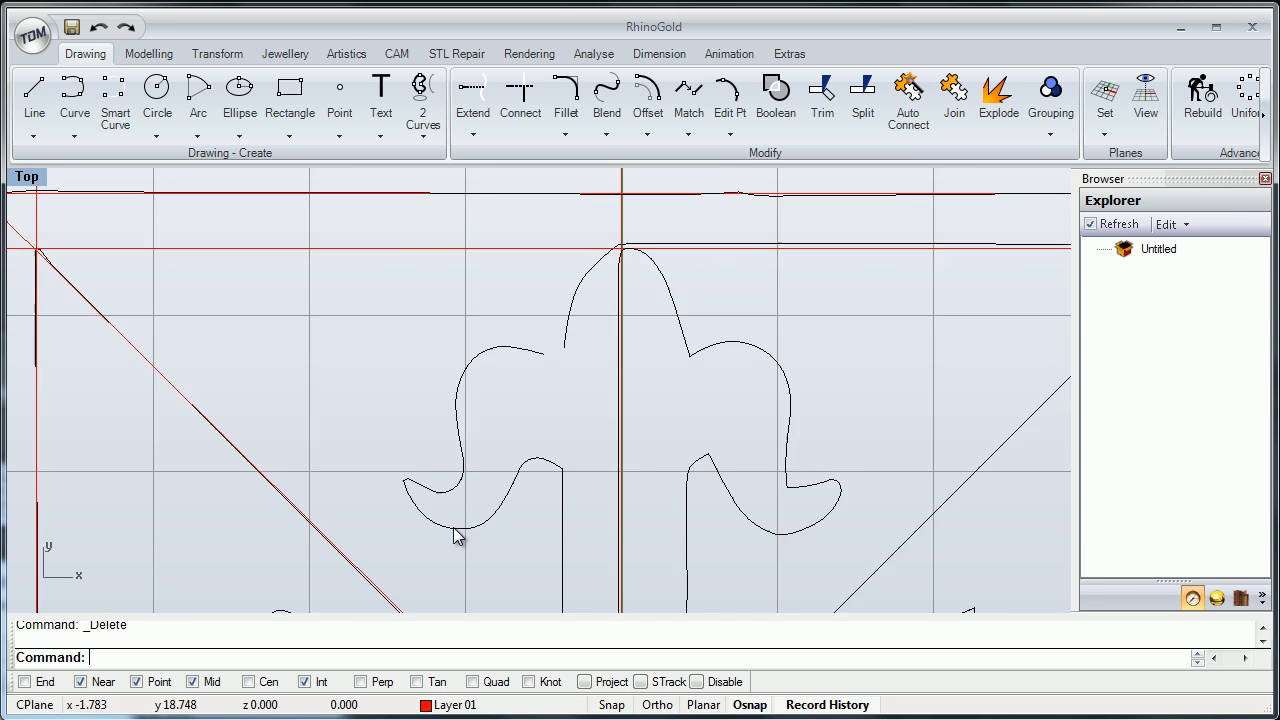
Delete the short segment closing the tip of the upper ornament's left hook.
scroll(454, 537, "up", 2)
scroll(454, 537, "up", 3)
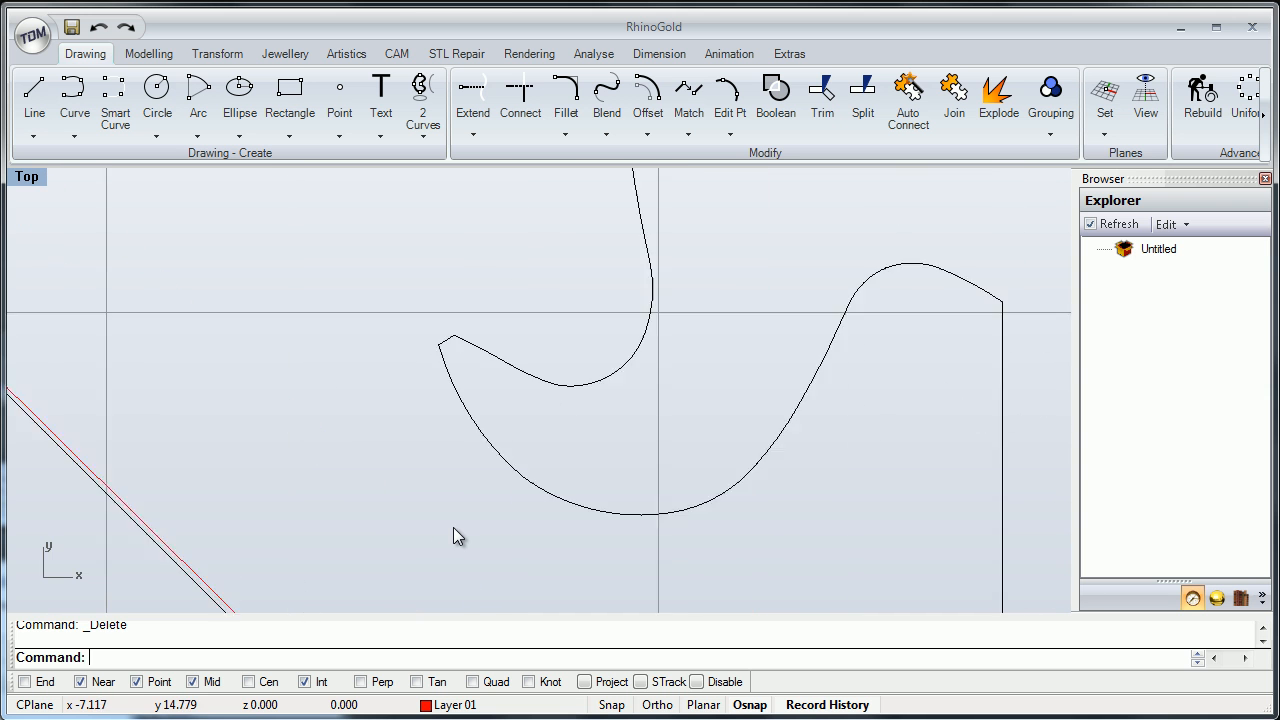
key("Delete")
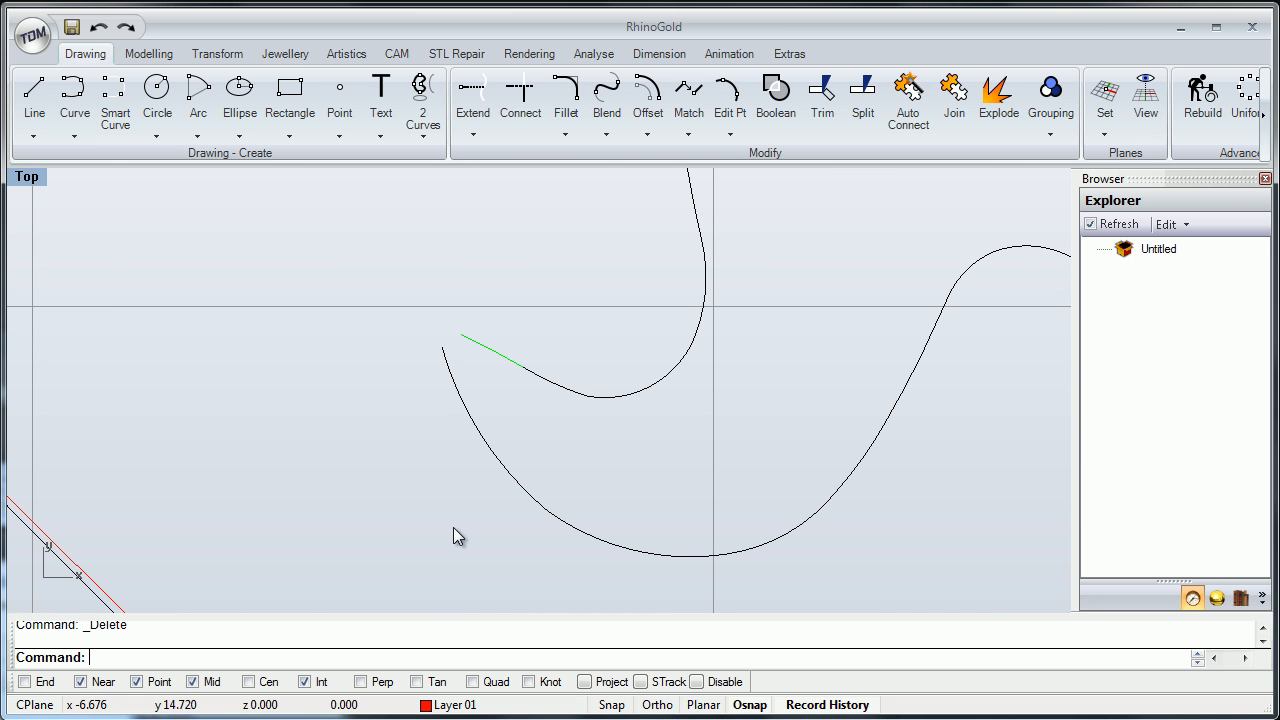
Examine the hooks, lobes and arms of the cross in the source image against the traced curves.
scroll(453, 528, "down", 6)
right_click_drag(453, 528, 911, 428)
scroll(453, 528, "down", 4)
scroll(454, 529, "down", 4)
scroll(454, 529, "down", 2)
scroll(454, 537, "up", 4)
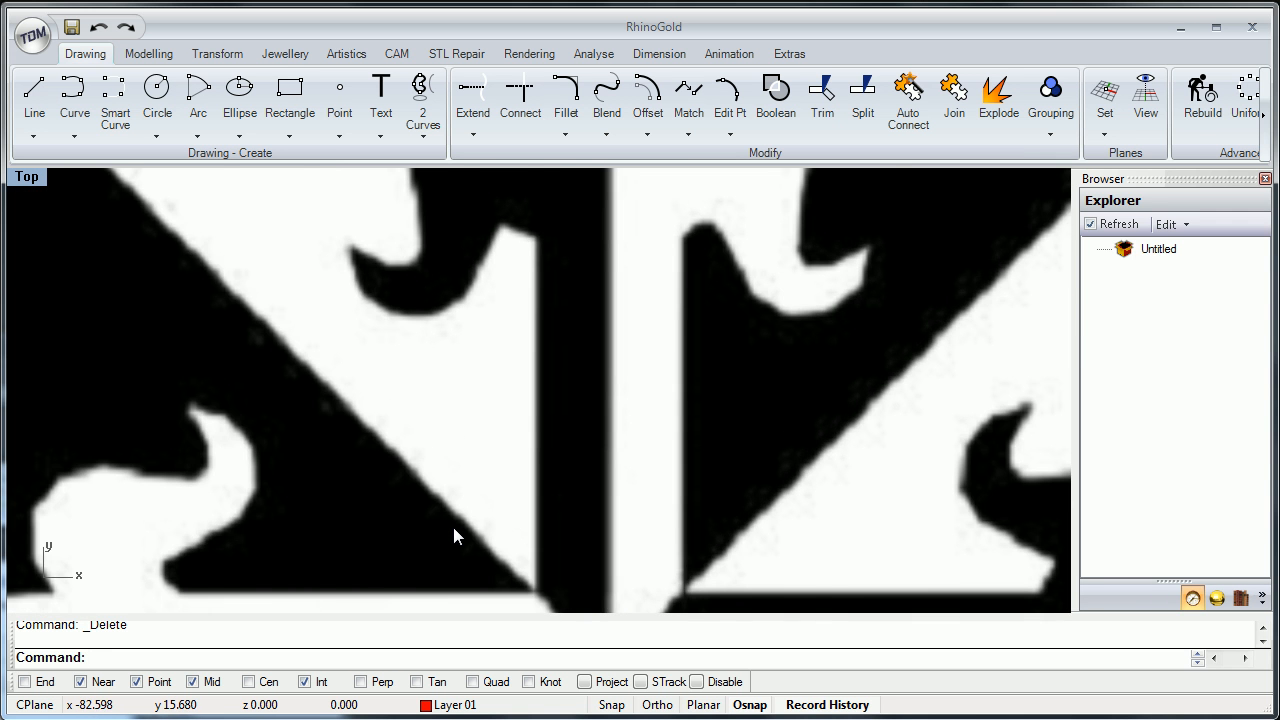
scroll(453, 537, "down", 5)
scroll(453, 537, "up", 4)
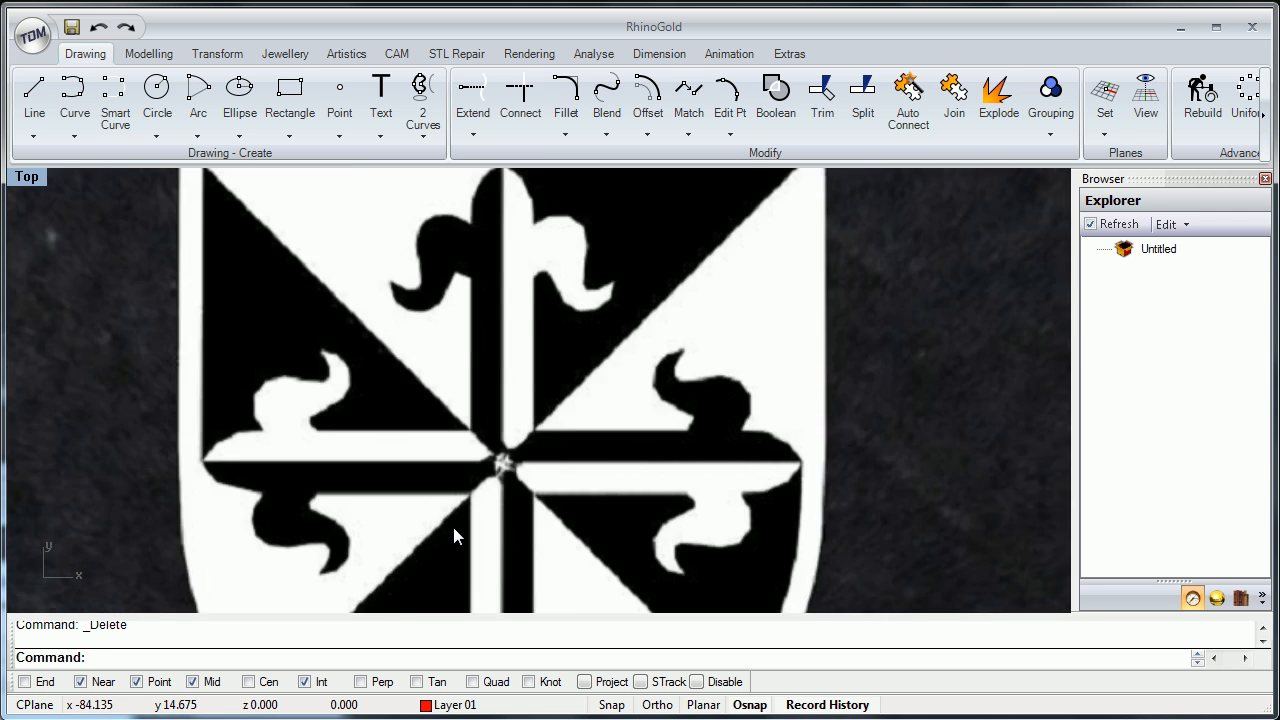
scroll(453, 537, "down", 3)
right_click_drag(453, 537, 451, 534)
scroll(453, 537, "down", 1)
scroll(453, 537, "up", 2)
scroll(453, 537, "down", 1)
scroll(451, 526, "up", 4)
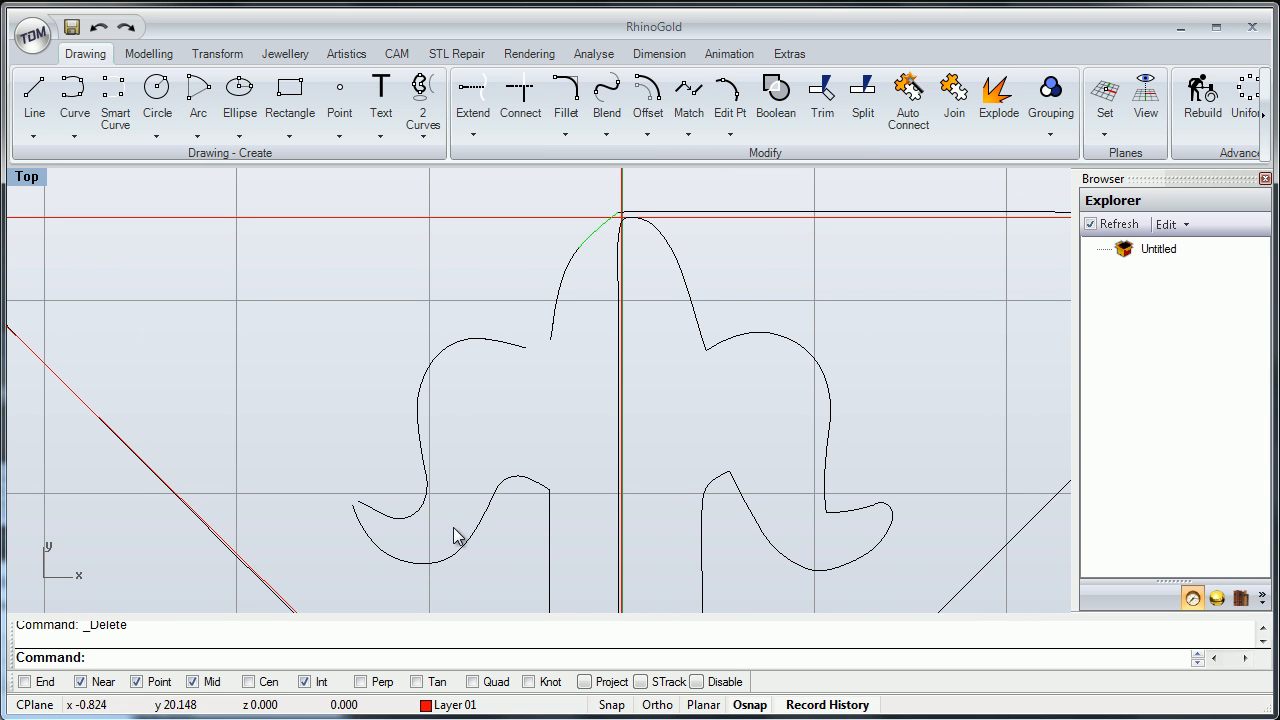
Draw an interpolated curve from the centre line's intersection with the inner top border line down the left side of the traced top lobe.
left_click_drag(546, 354, 562, 352)
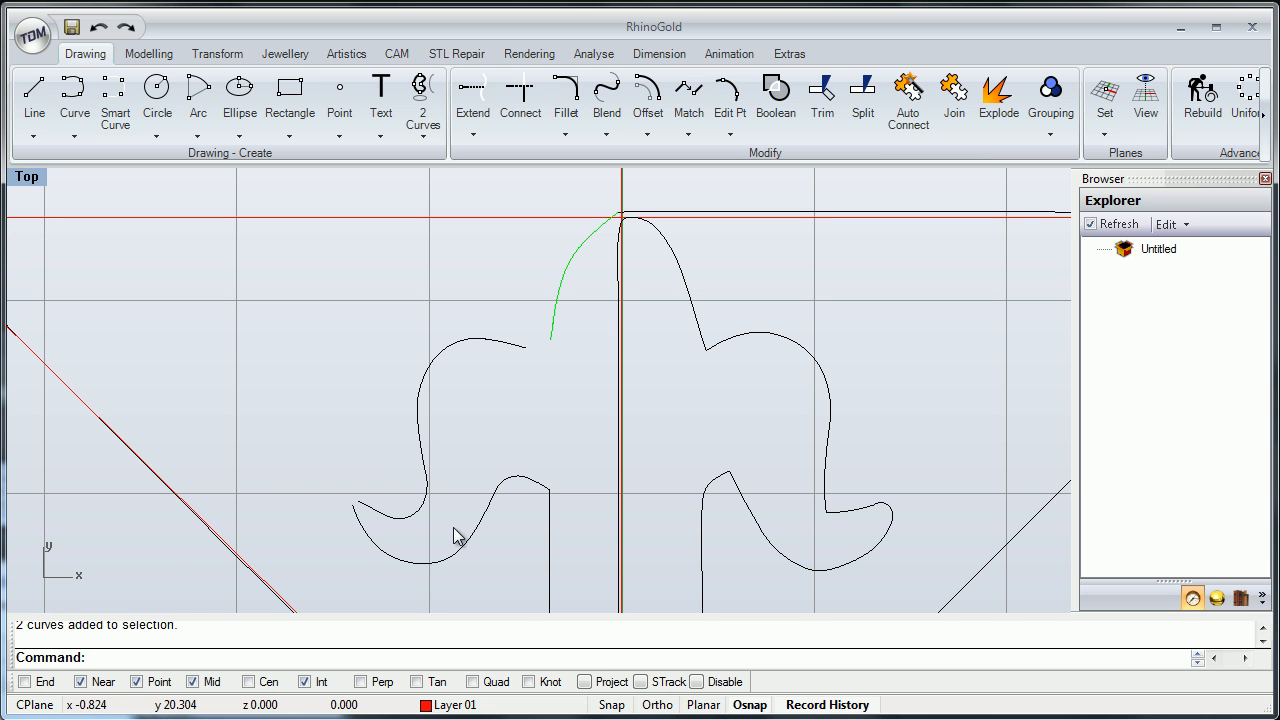
left_click(453, 528)
right_click_drag(453, 528, 392, 565)
left_click(75, 92)
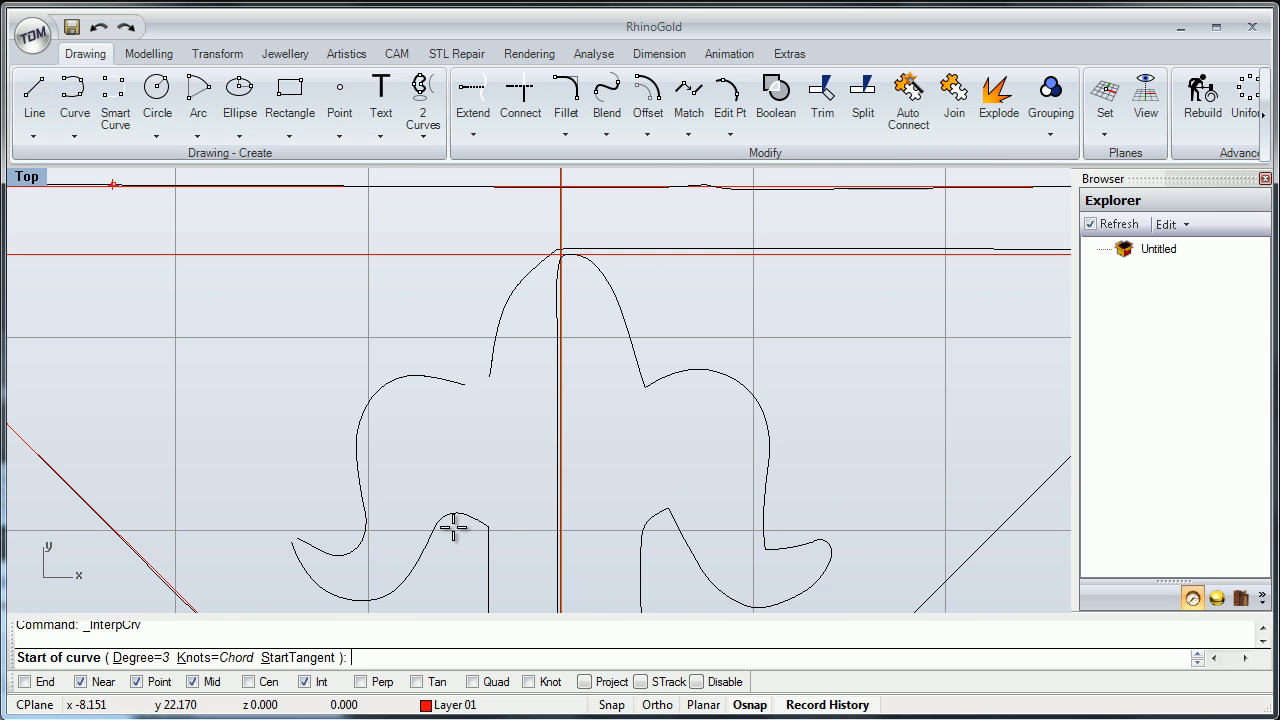
scroll(558, 269, "up", 6)
left_click(564, 240)
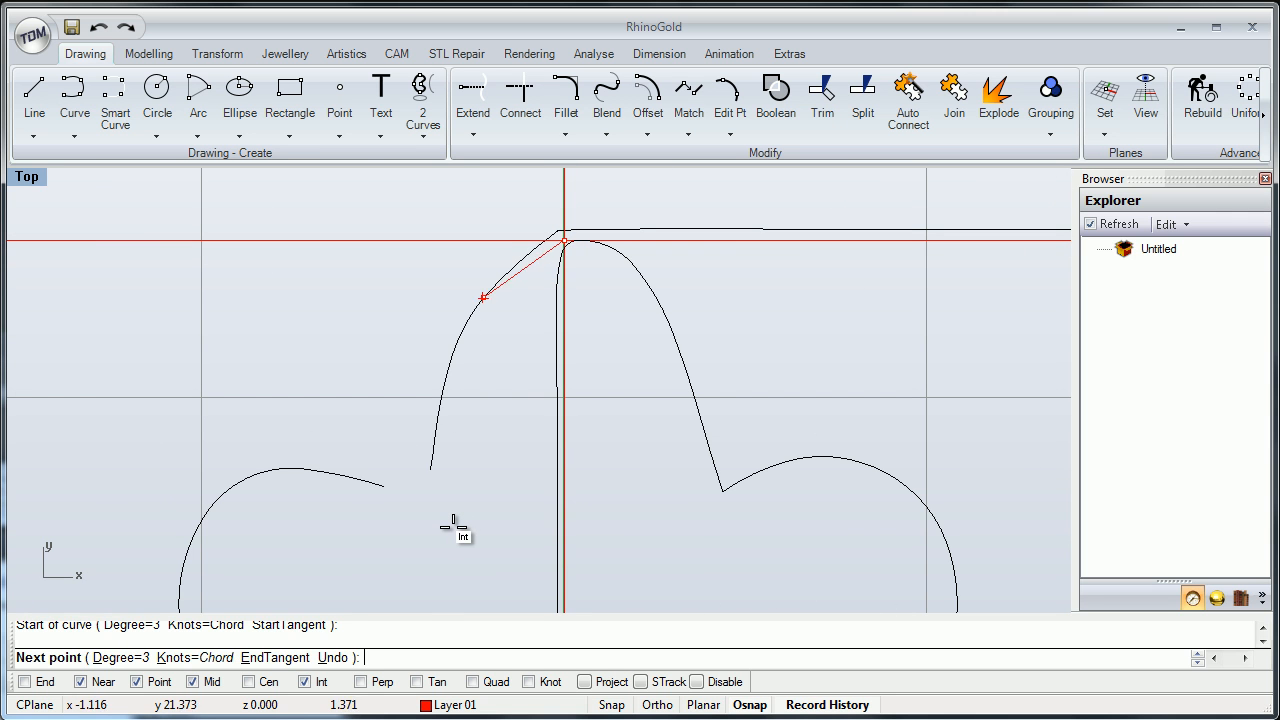
left_click(465, 325)
left_click(437, 420)
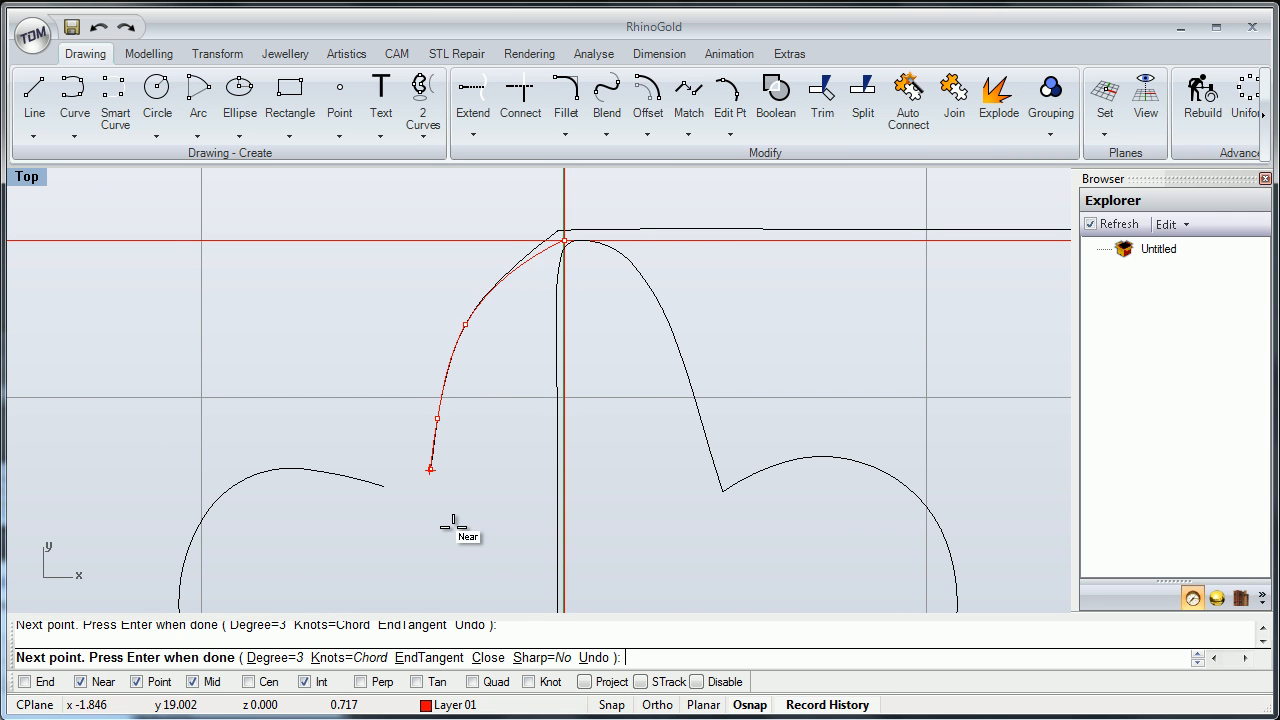
right_click(453, 528)
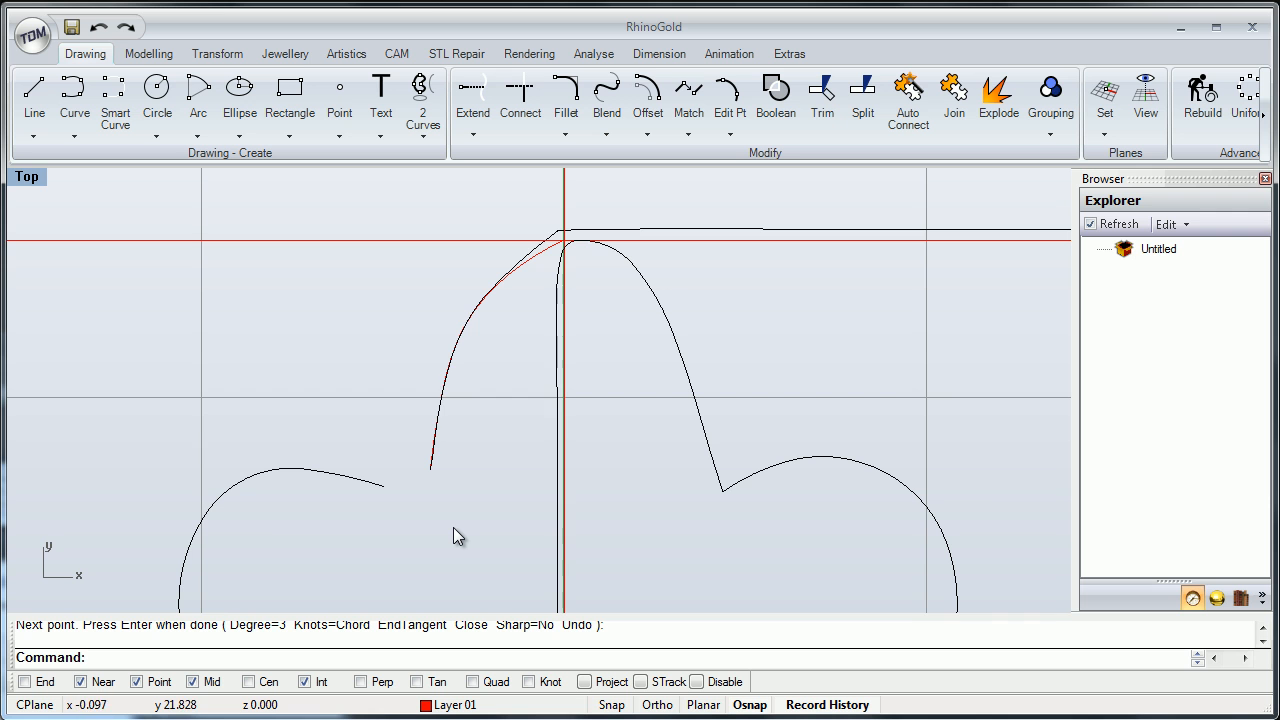
Delete the newly drawn interpolated curve along the left side of the top lobe.
left_click(434, 442)
right_click_drag(453, 528, 517, 545)
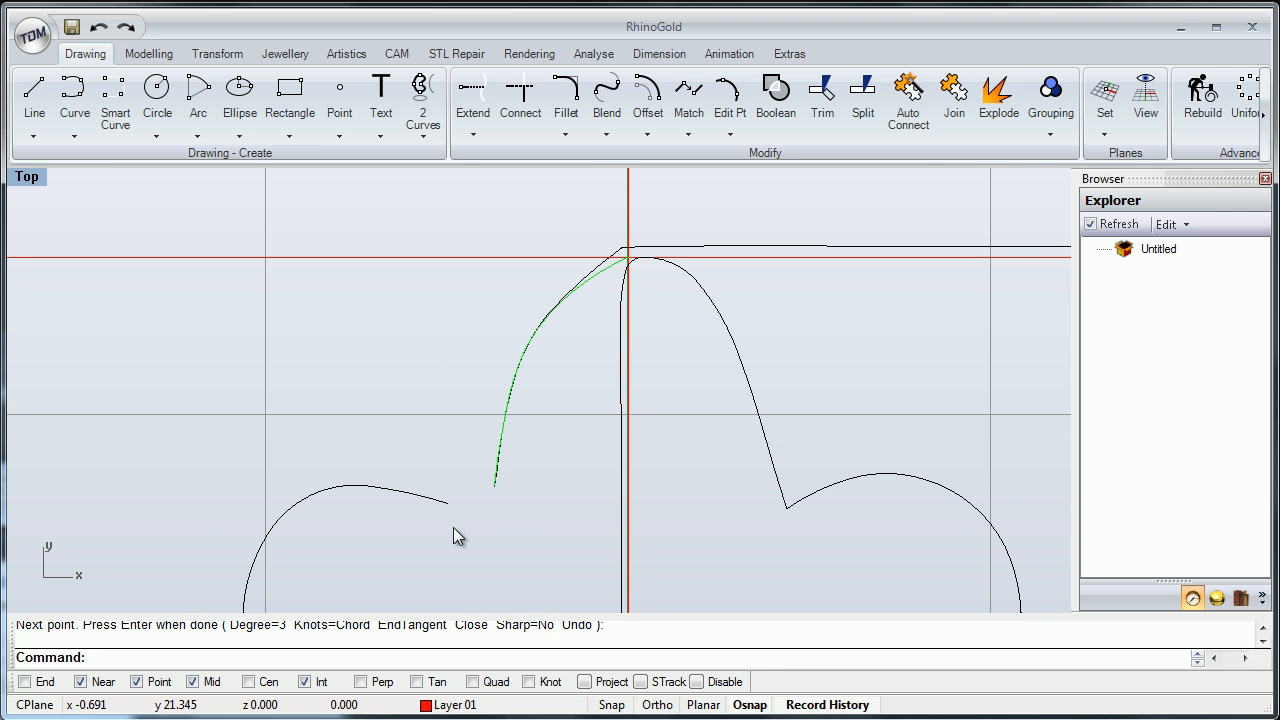
key("Delete")
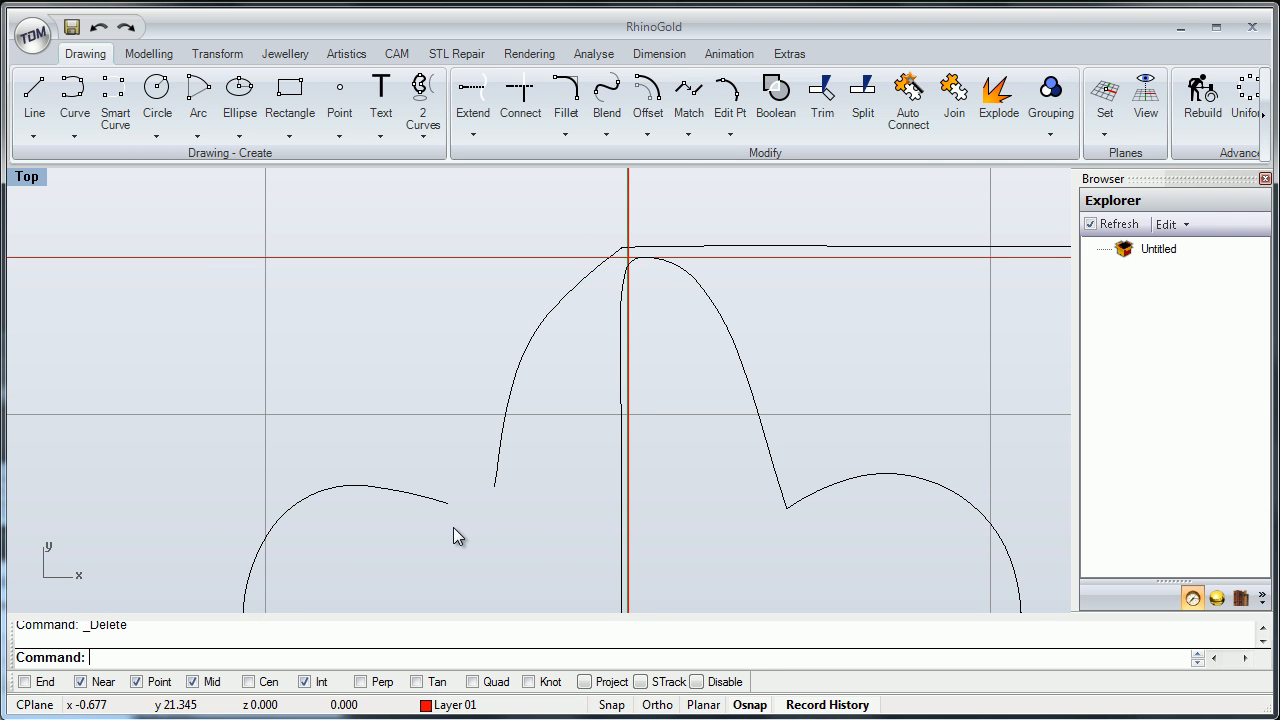
Join the traced segments along the left side of the top lobe into one open curve.
right_click_drag(453, 528, 497, 533)
left_click(636, 278)
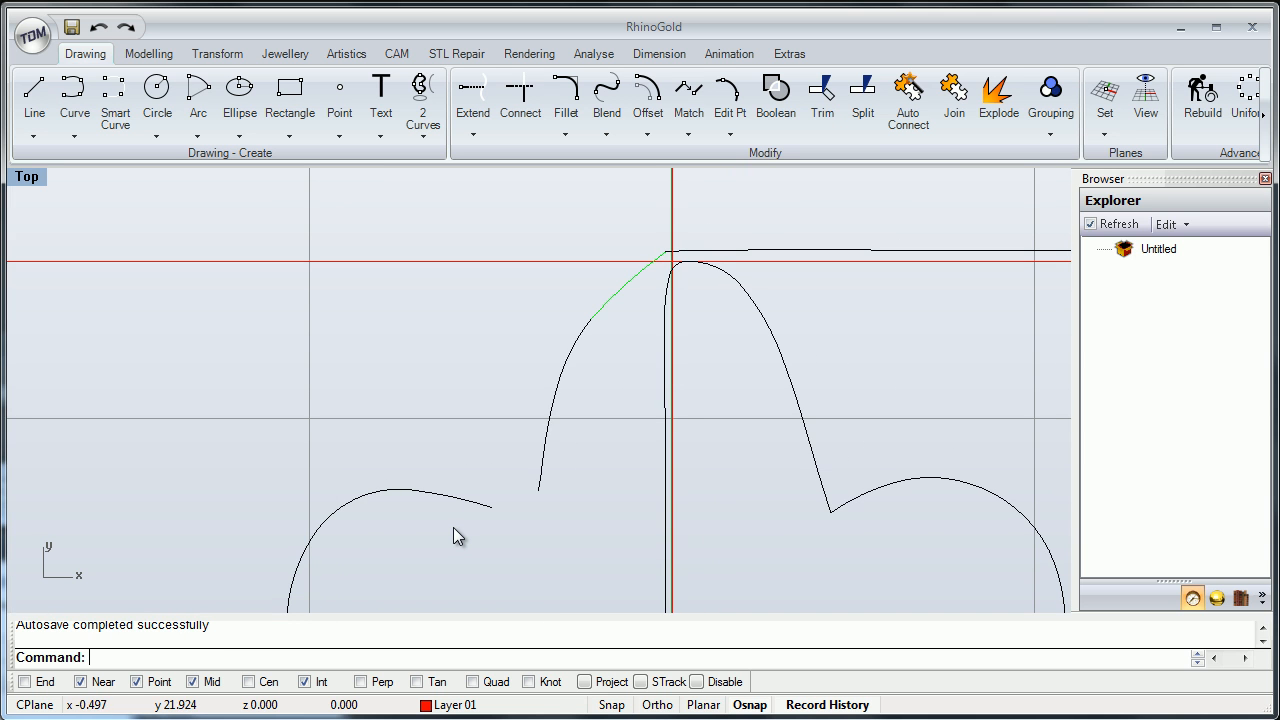
left_click(580, 335, "shift")
left_click(557, 401, "shift")
right_click_drag(453, 528, 385, 542)
left_click(954, 99)
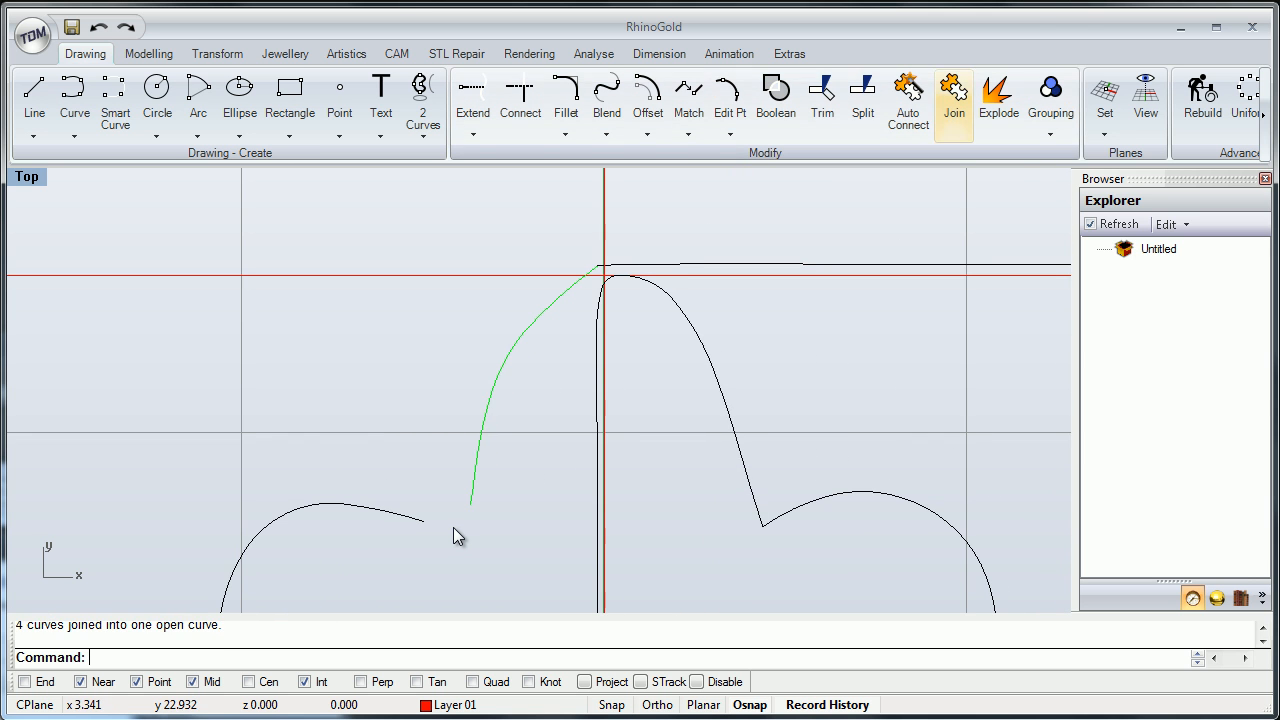
Explode the joined left-side curve of the top lobe into its segments and join them again.
left_click(453, 528)
left_click(540, 317)
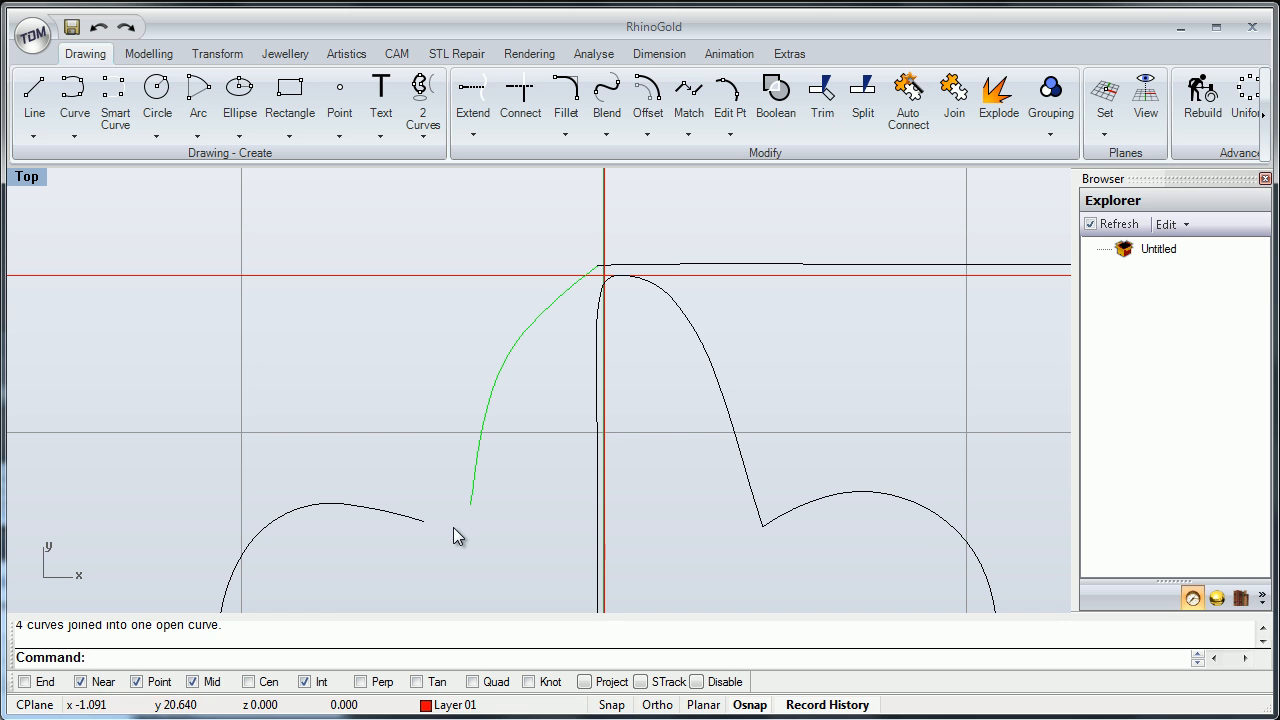
left_click(525, 389)
left_click(484, 426)
left_click(514, 393)
left_click(540, 320)
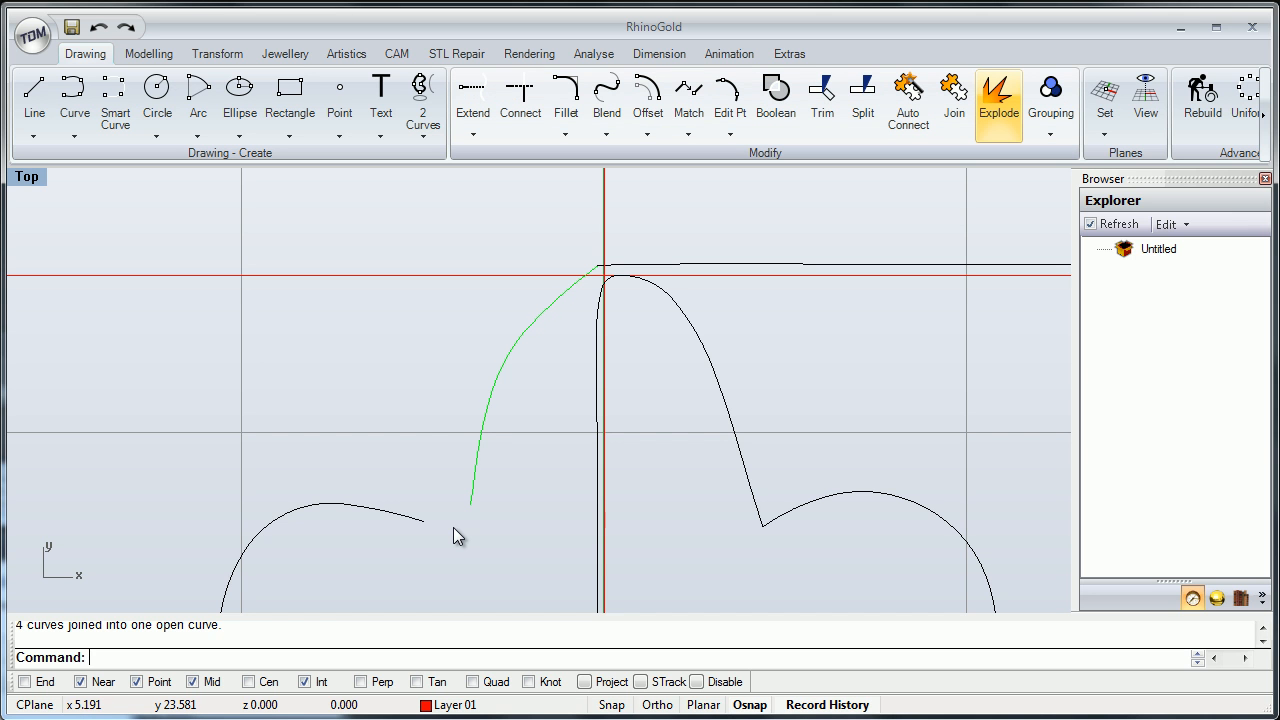
left_click(998, 100)
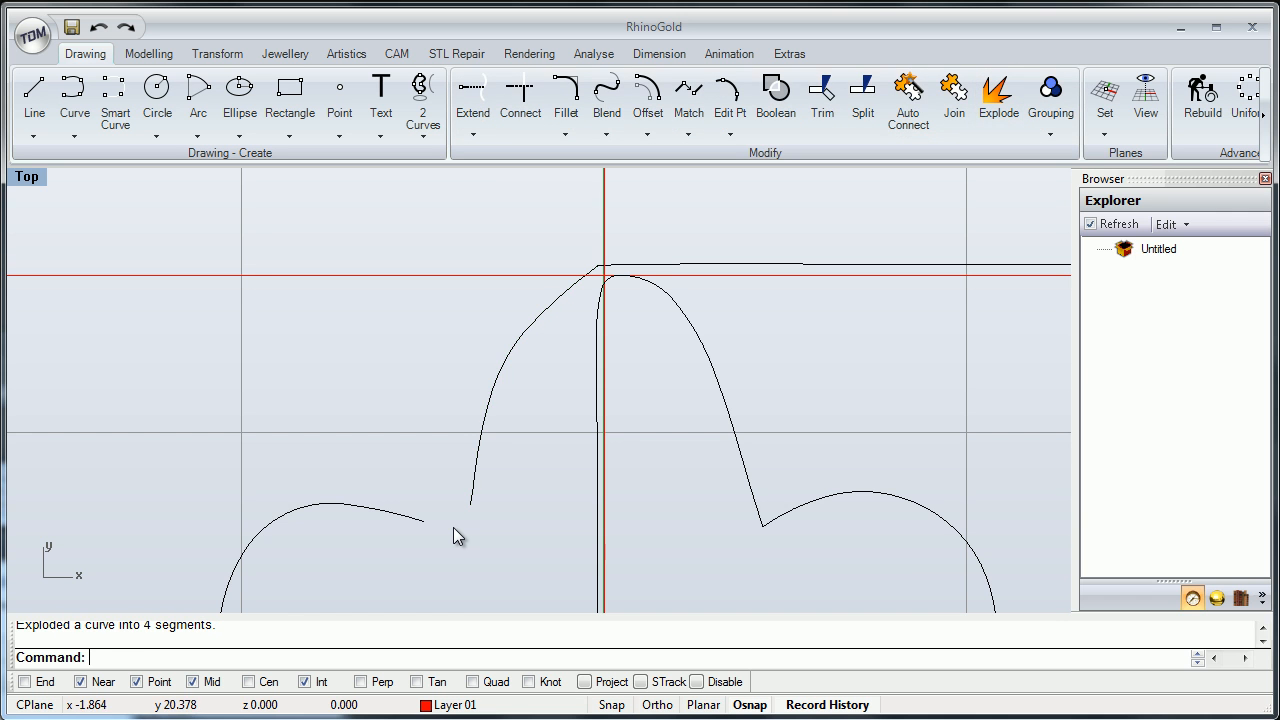
left_click_drag(563, 526, 445, 307)
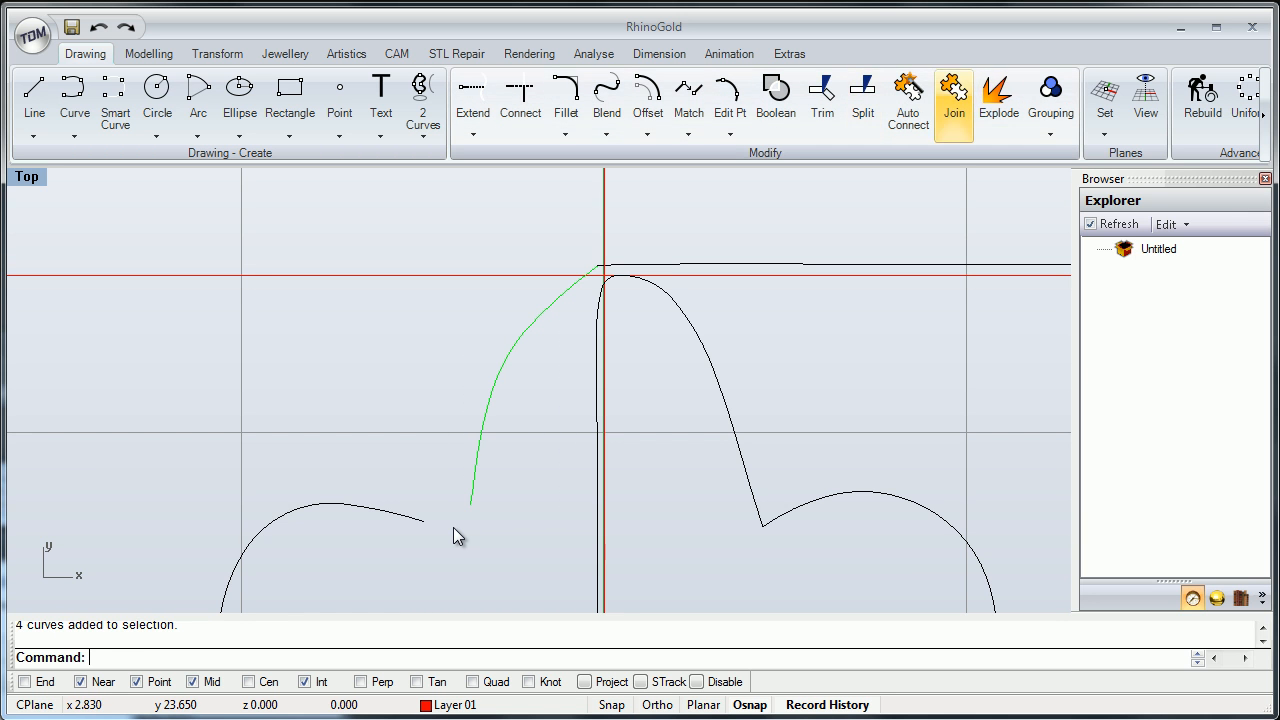
left_click(954, 100)
Start rebuilding the joined lobe curve at degree 3, preview it with 9 points and check the maximum deviation.
left_click(1203, 100)
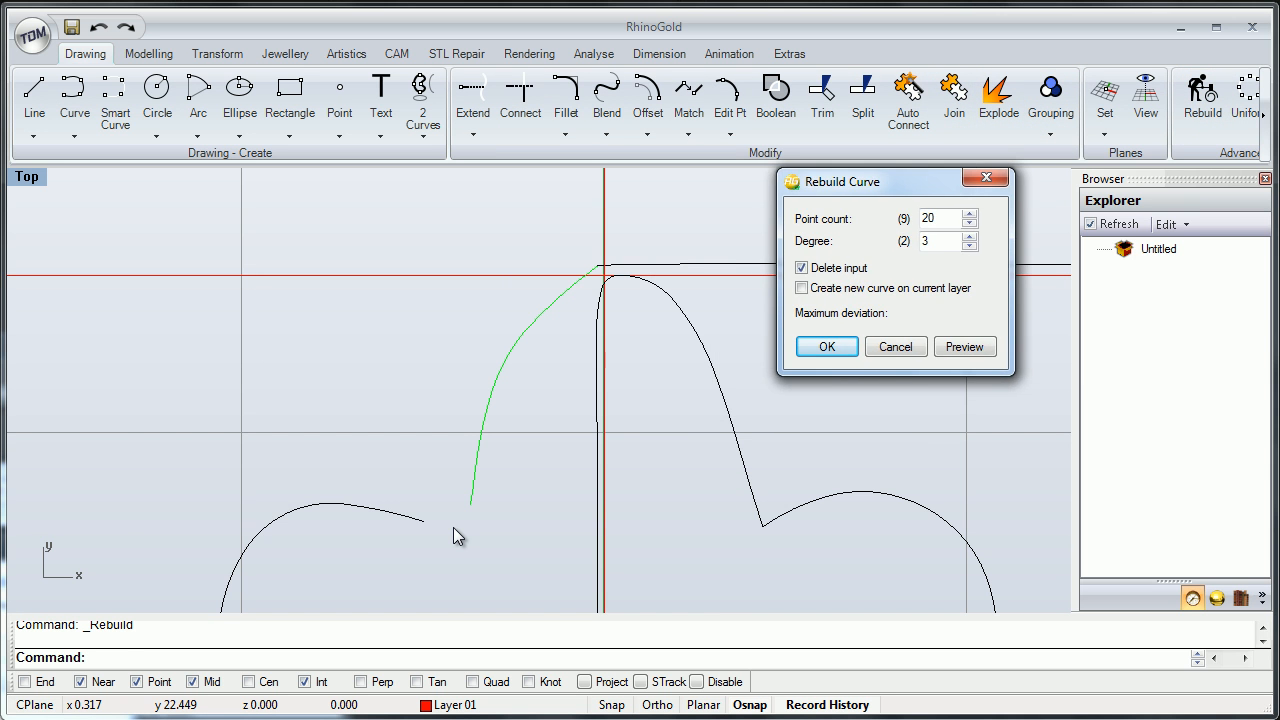
left_click_drag(880, 182, 897, 251)
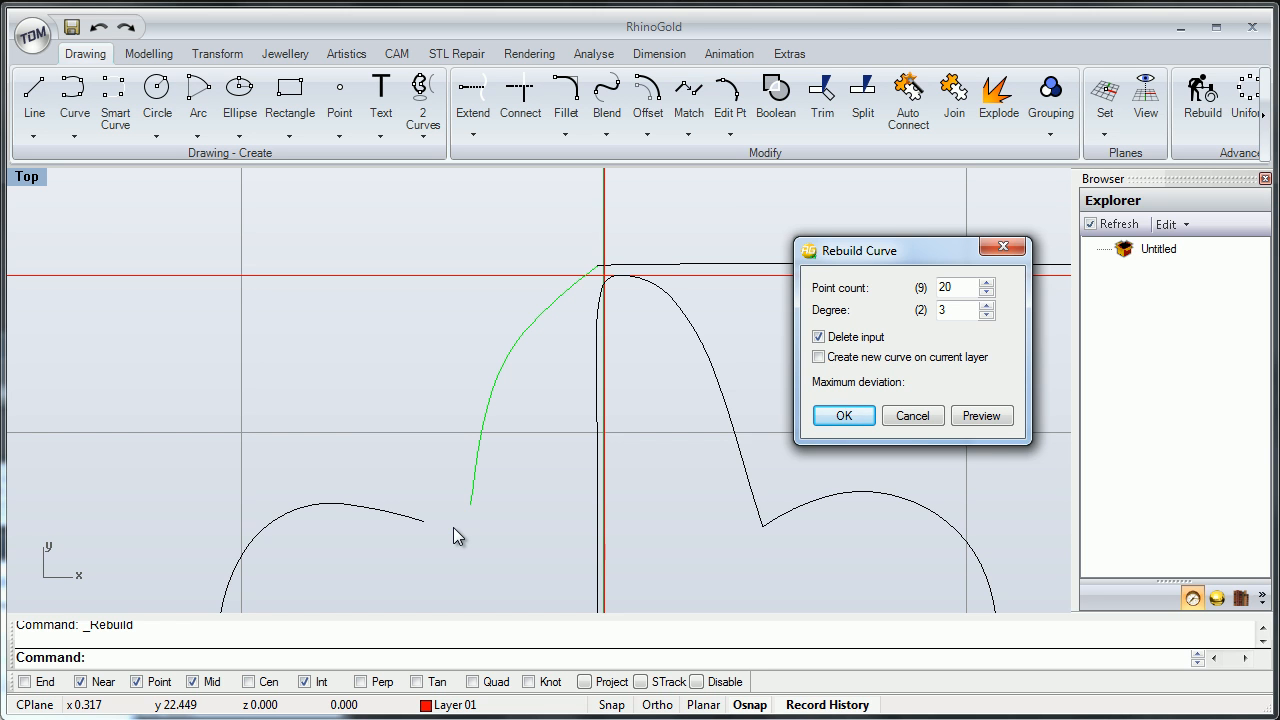
left_click_drag(897, 251, 858, 260)
double_click(906, 319)
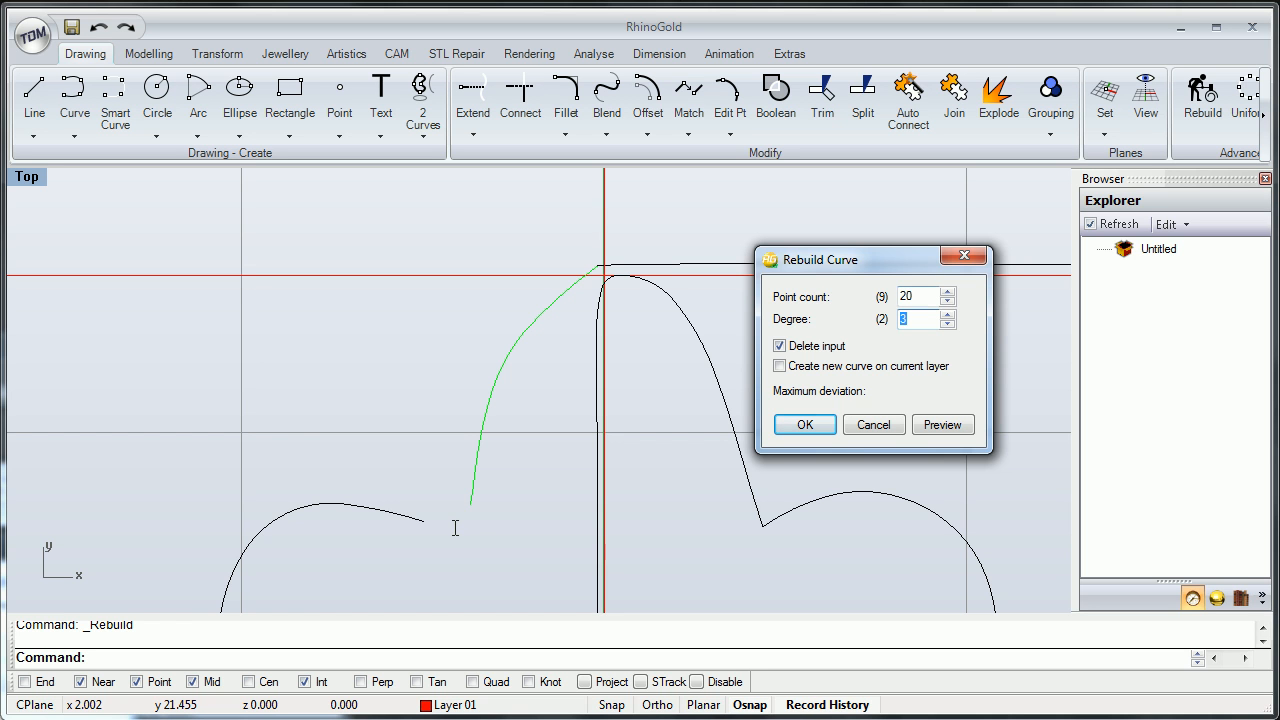
key("shift+Tab")
type("9")
key("alt+p")
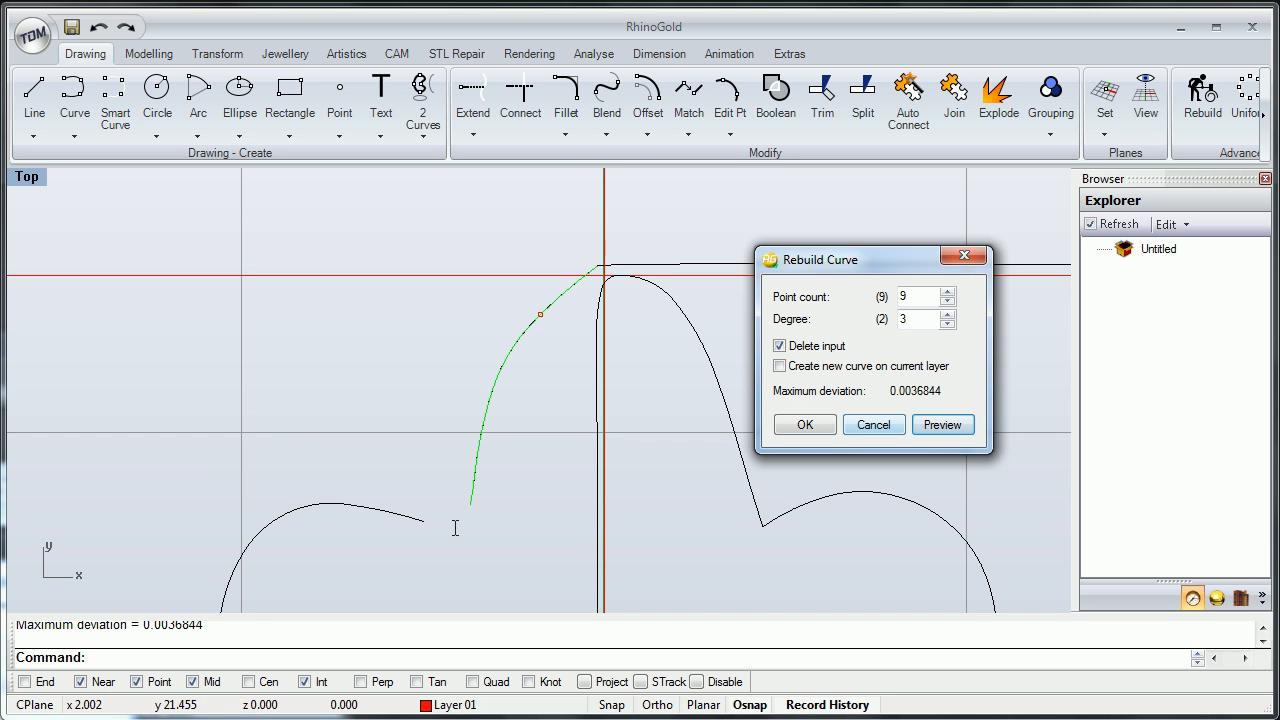
left_click_drag(942, 391, 896, 391)
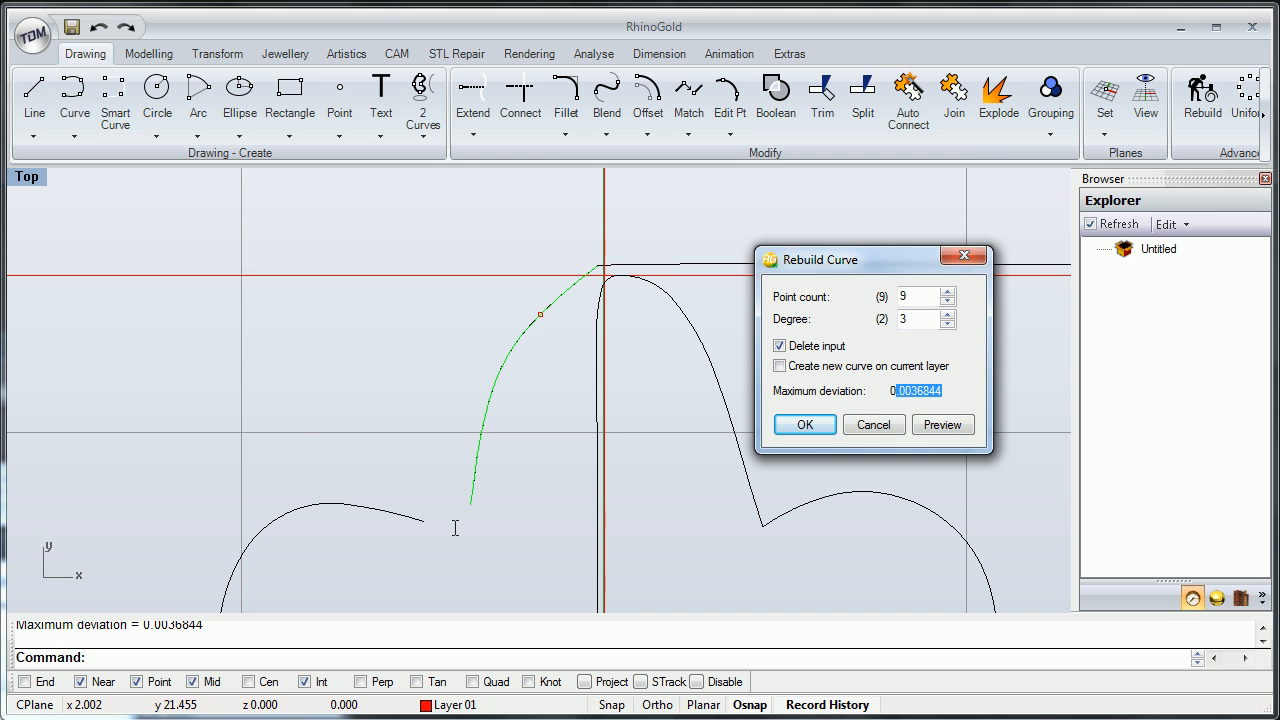
left_click(896, 391)
Preview the rebuild with point counts of 8, 9 and 7 to compare the maximum deviation.
left_click(910, 296)
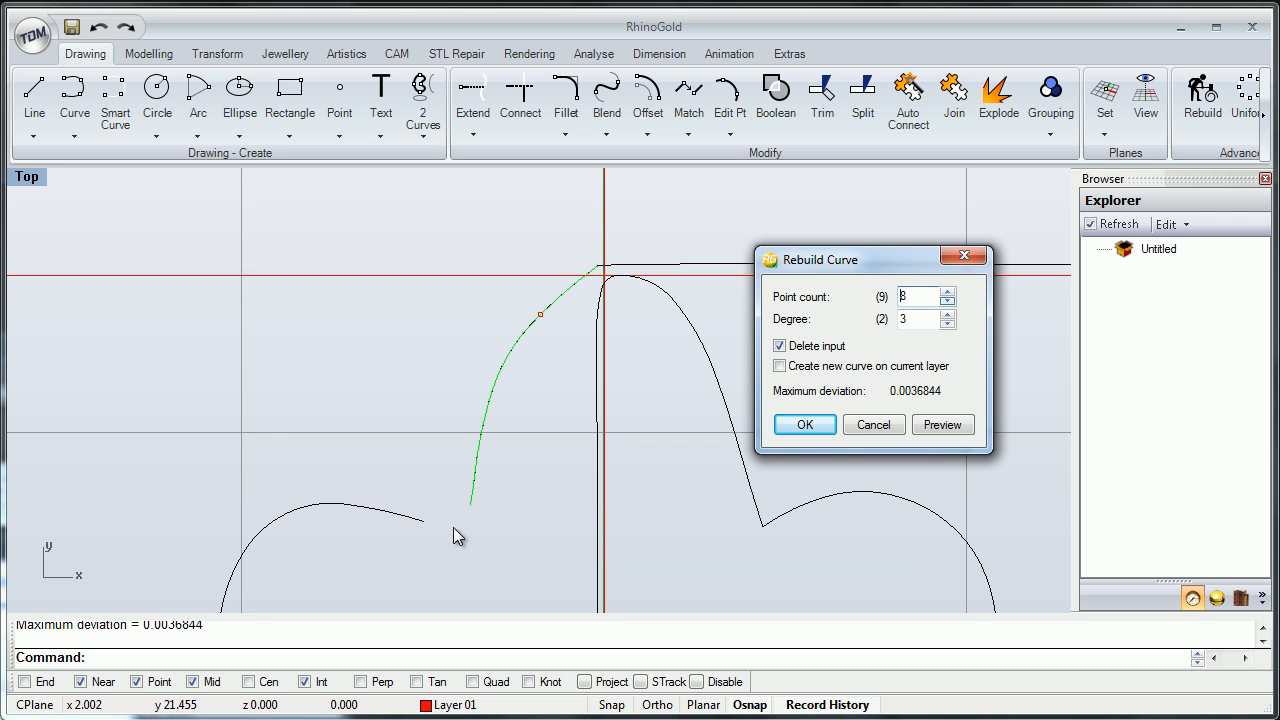
left_click(943, 425)
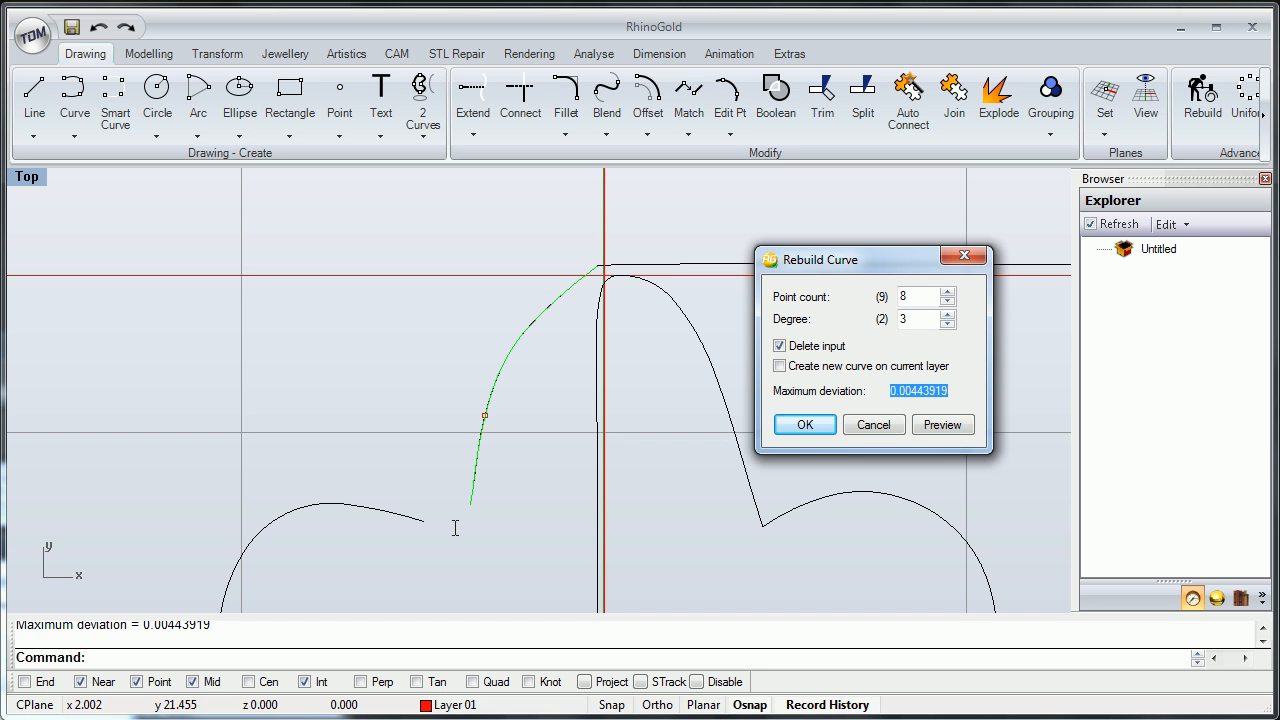
left_click(947, 292)
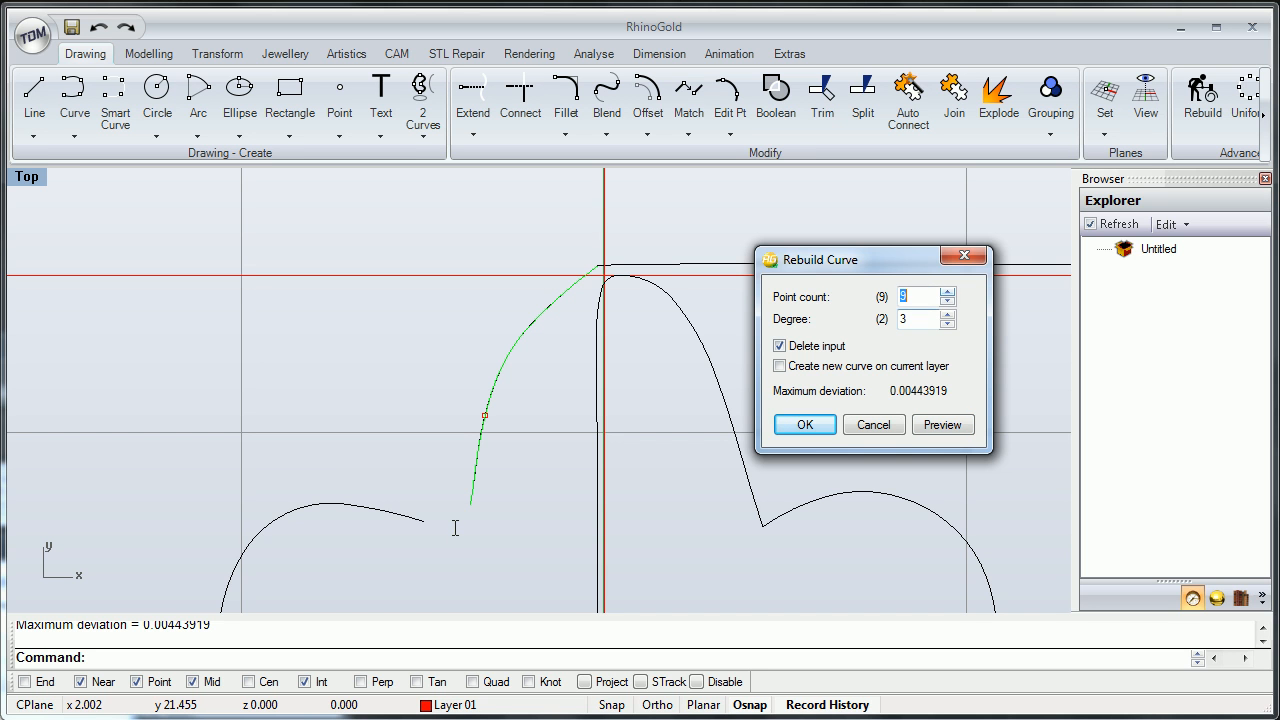
left_click(943, 425)
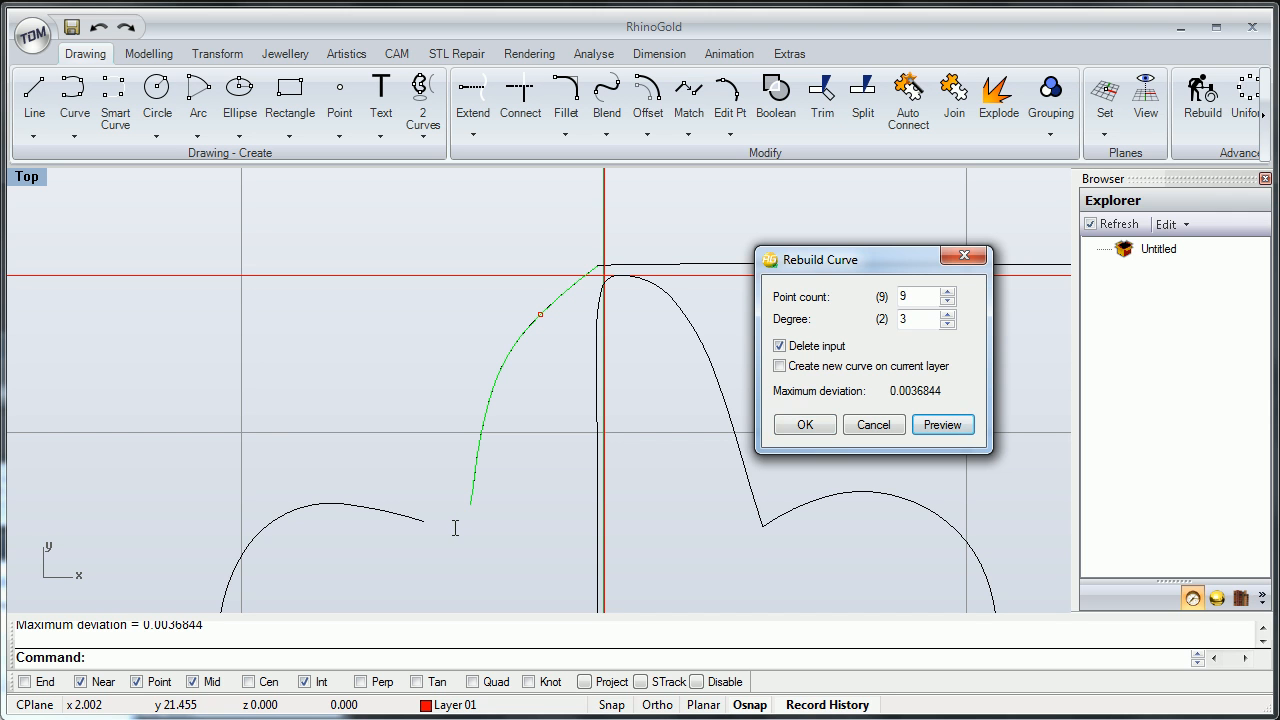
left_click(947, 301)
left_click(947, 301)
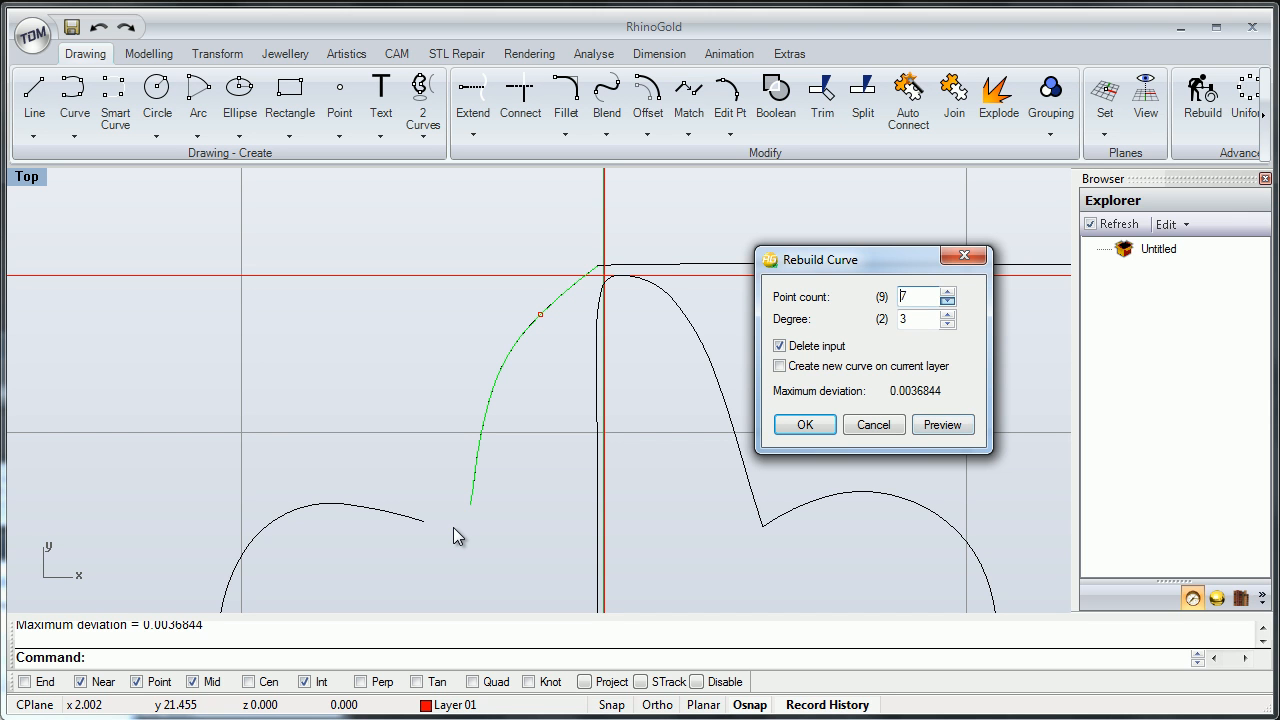
left_click(943, 425)
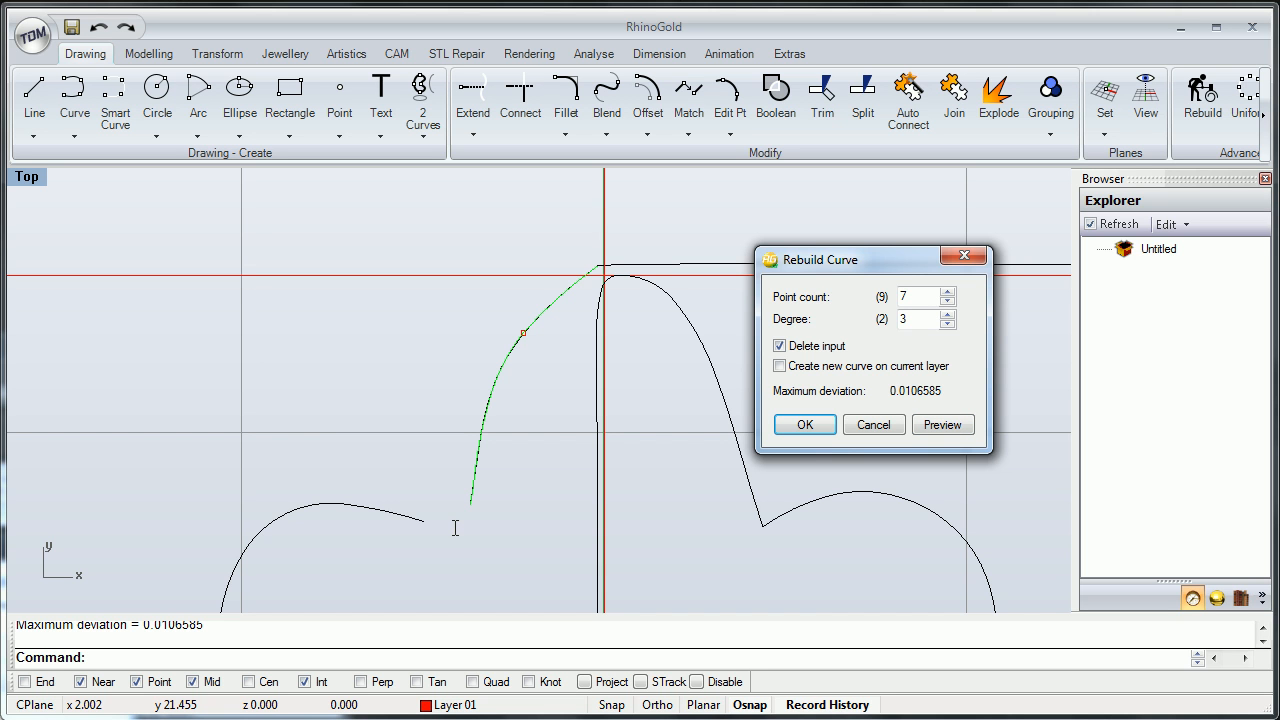
Preview the rebuild with 5 and then 4 points and compare its fit with the traced lobe curve.
left_click(947, 301)
left_click(947, 301)
left_click(947, 301)
left_click(943, 425)
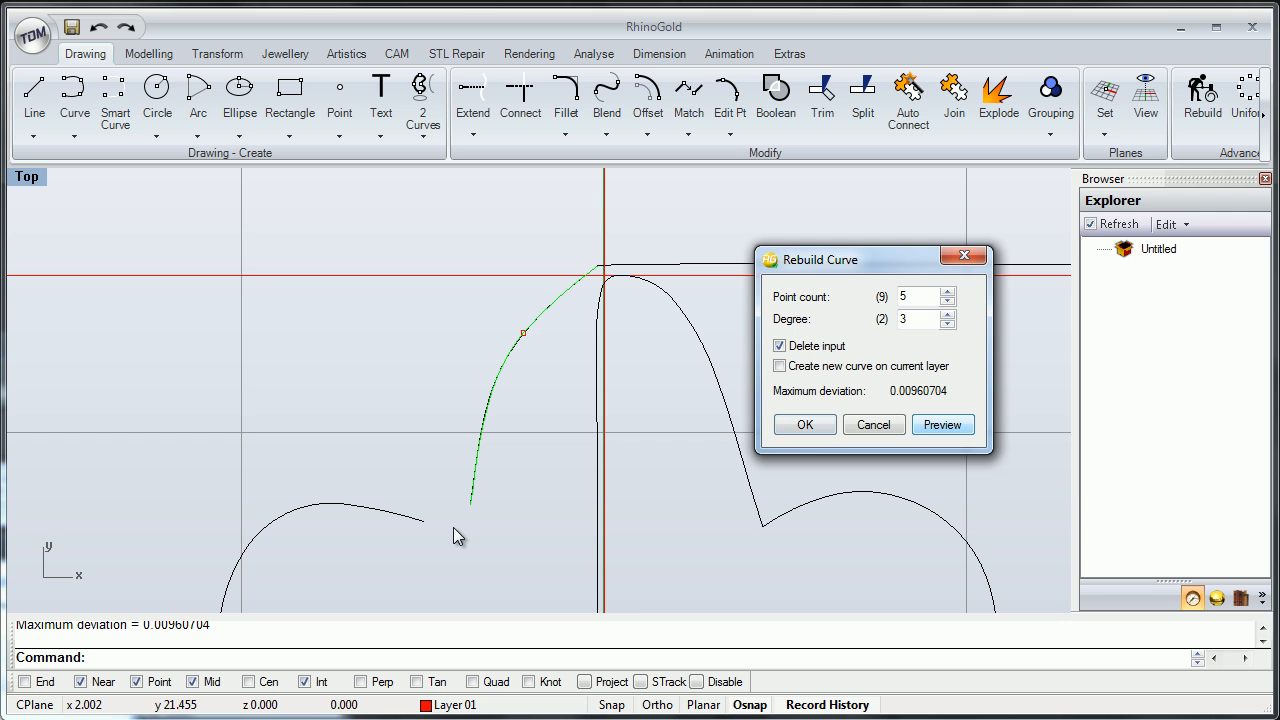
left_click(943, 425)
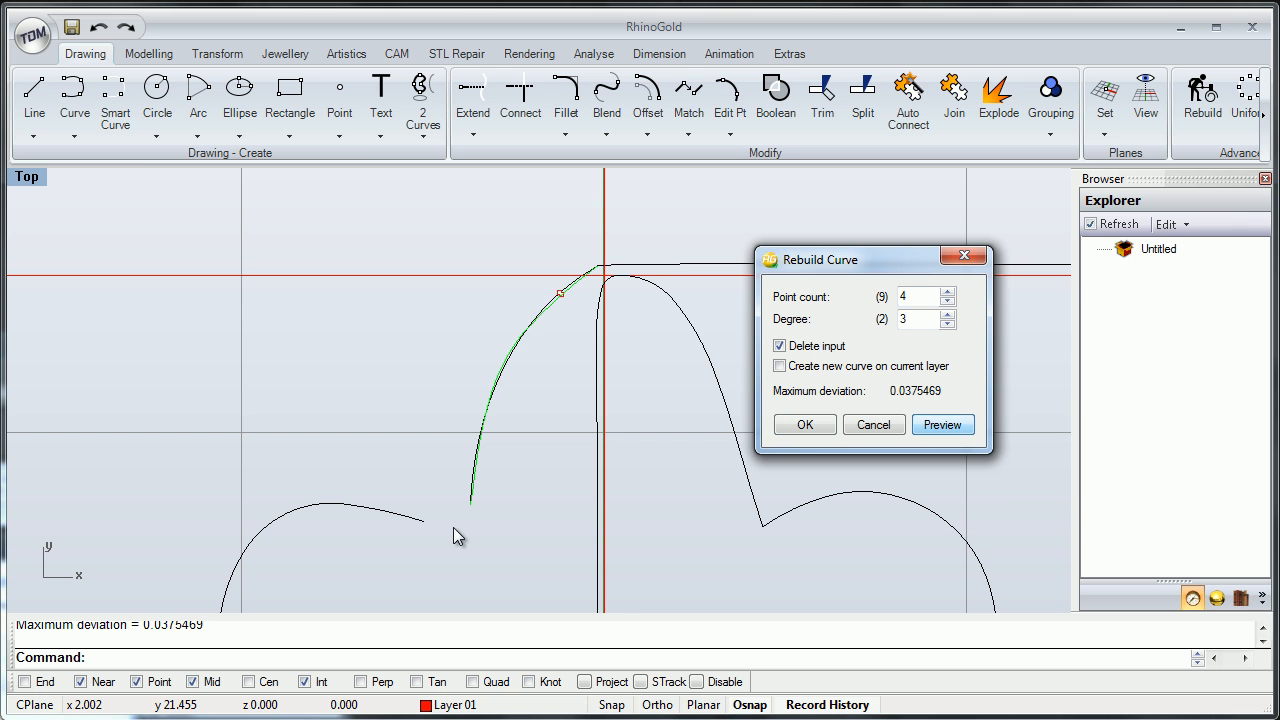
scroll(453, 537, "up", 5)
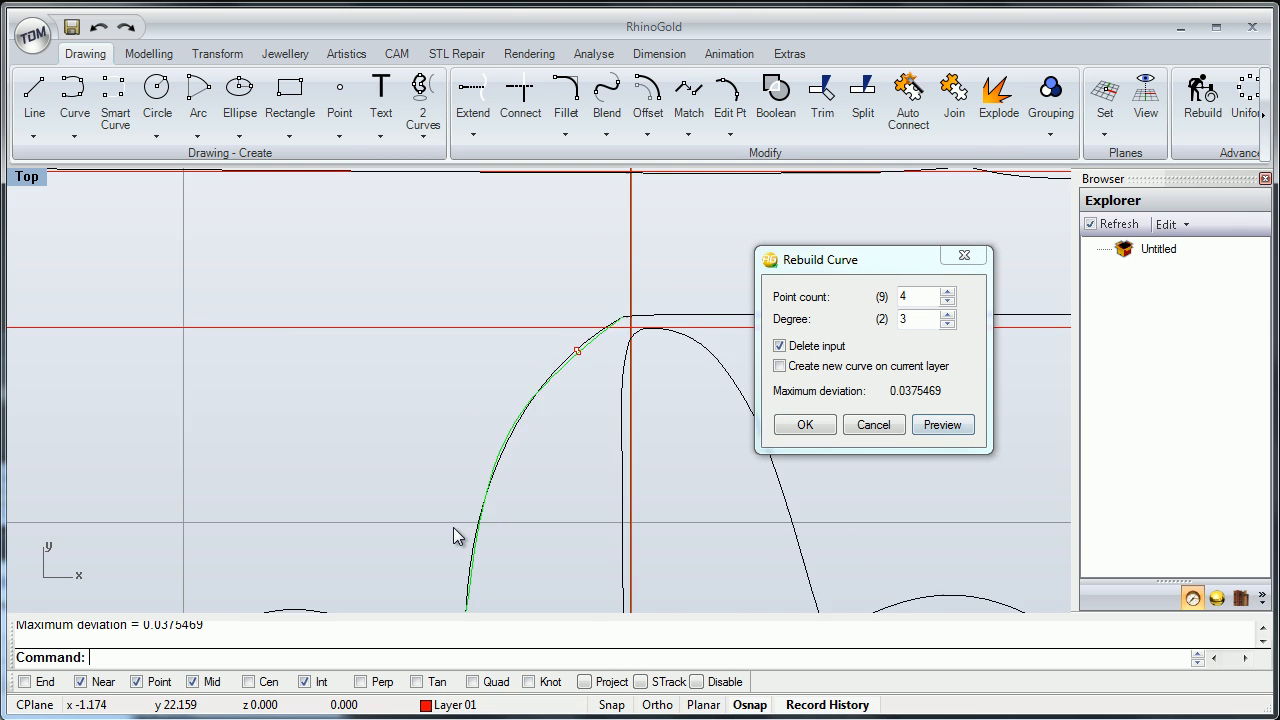
scroll(453, 537, "down", 5)
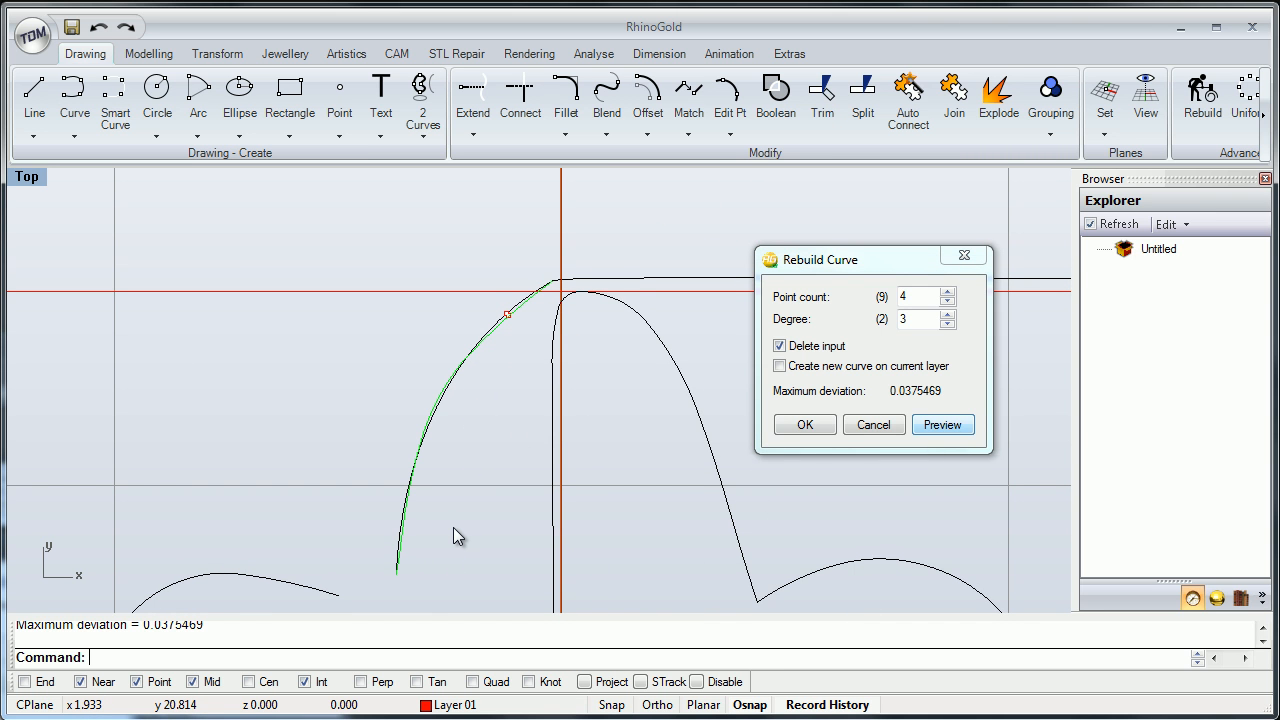
Rebuild the left-side lobe curve with 5 points at degree 3, replacing the input curve.
left_click(947, 292)
left_click(943, 425)
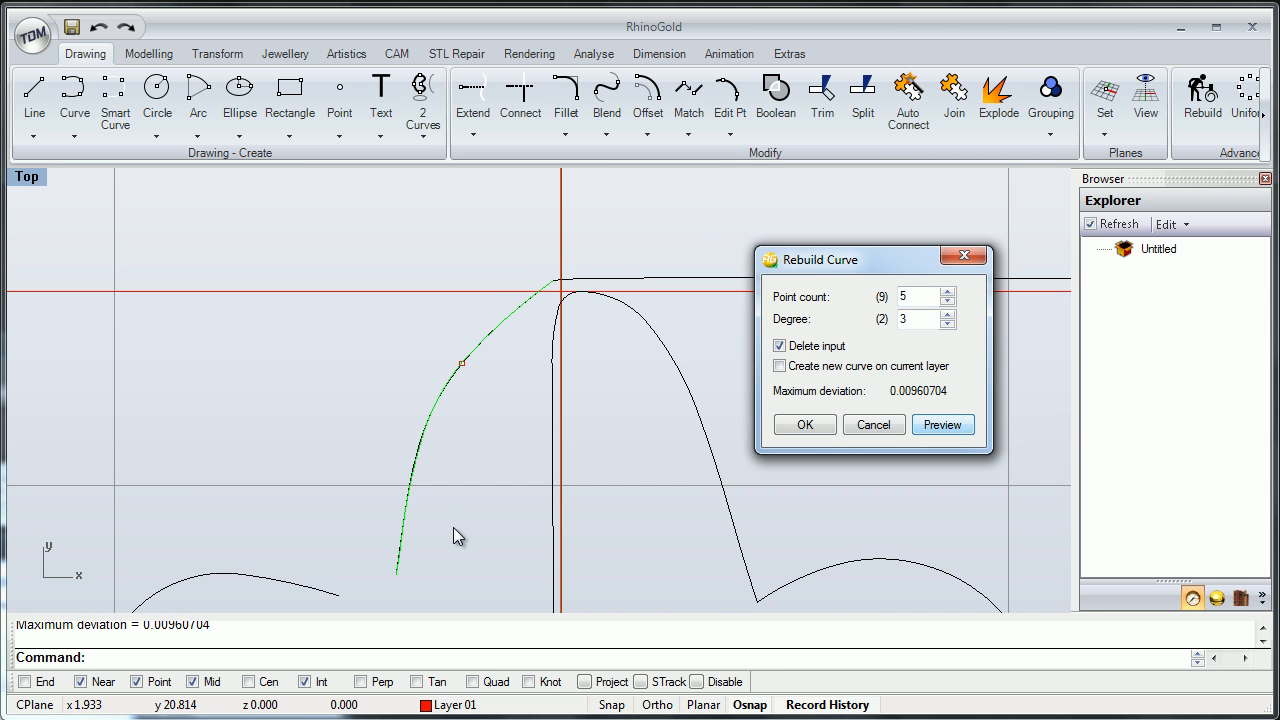
left_click_drag(899, 391, 935, 391)
left_click(911, 391)
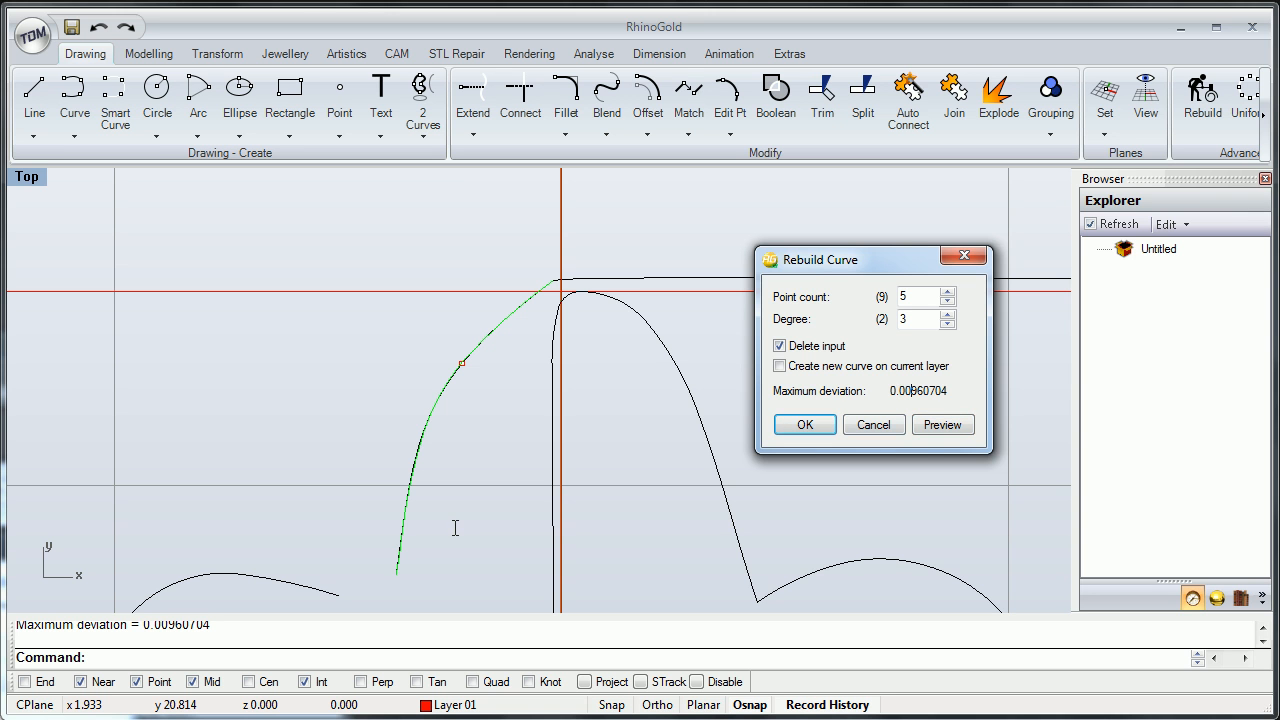
left_click(800, 424)
Turn on the rebuilt curve's control points and move its upper end point to the centre line's intersection with the inner top border line.
scroll(676, 381, "down", 4)
right_click_drag(676, 381, 794, 345)
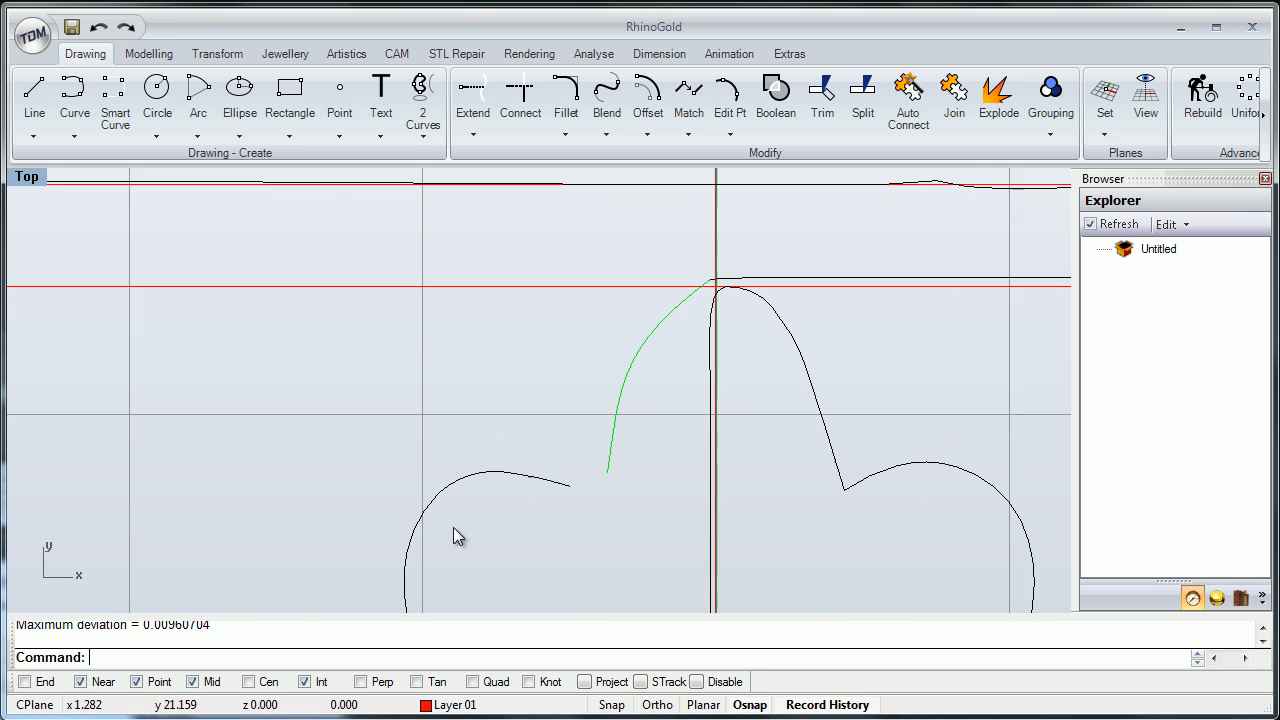
left_click(720, 402)
left_click(676, 387)
right_click_drag(674, 386, 588, 353)
left_click(590, 335)
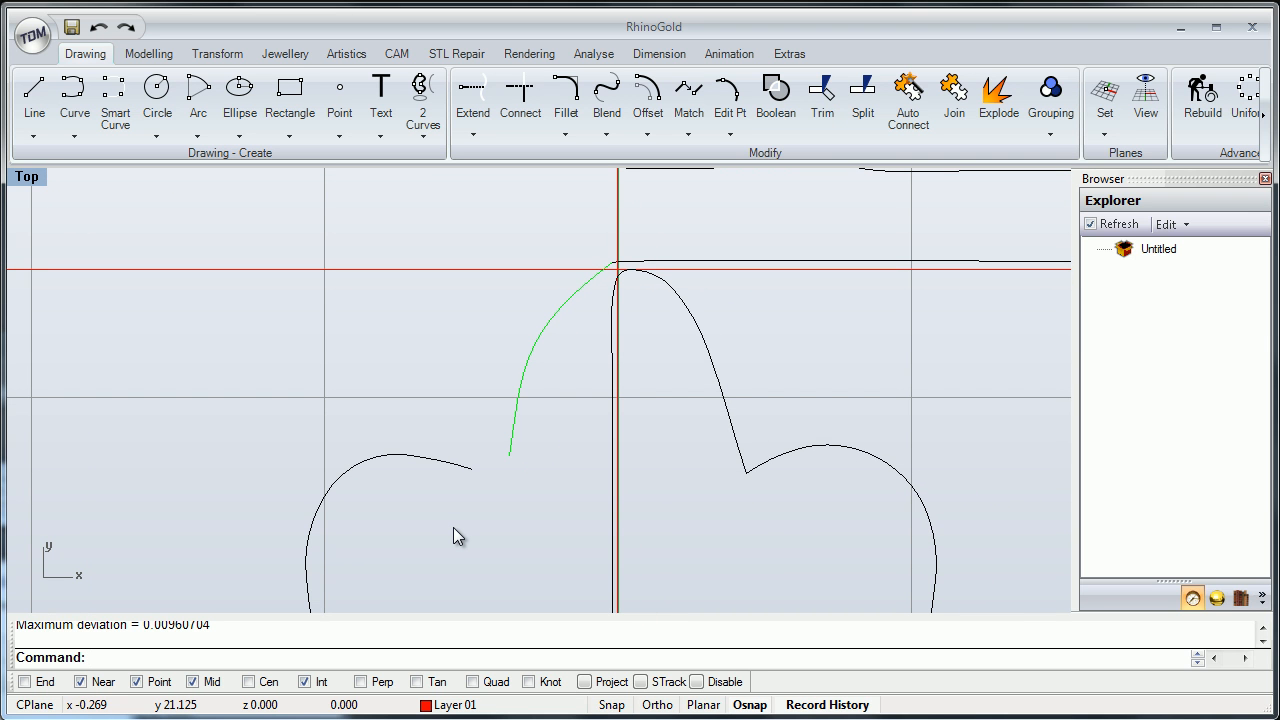
mouse_move(602, 331)
right_mouse_down()
mouse_move(598, 361)
mouse_move(631, 270)
mouse_move(588, 316)
right_mouse_up()
left_click(730, 134)
left_click(665, 165)
scroll(621, 257, "up", 5)
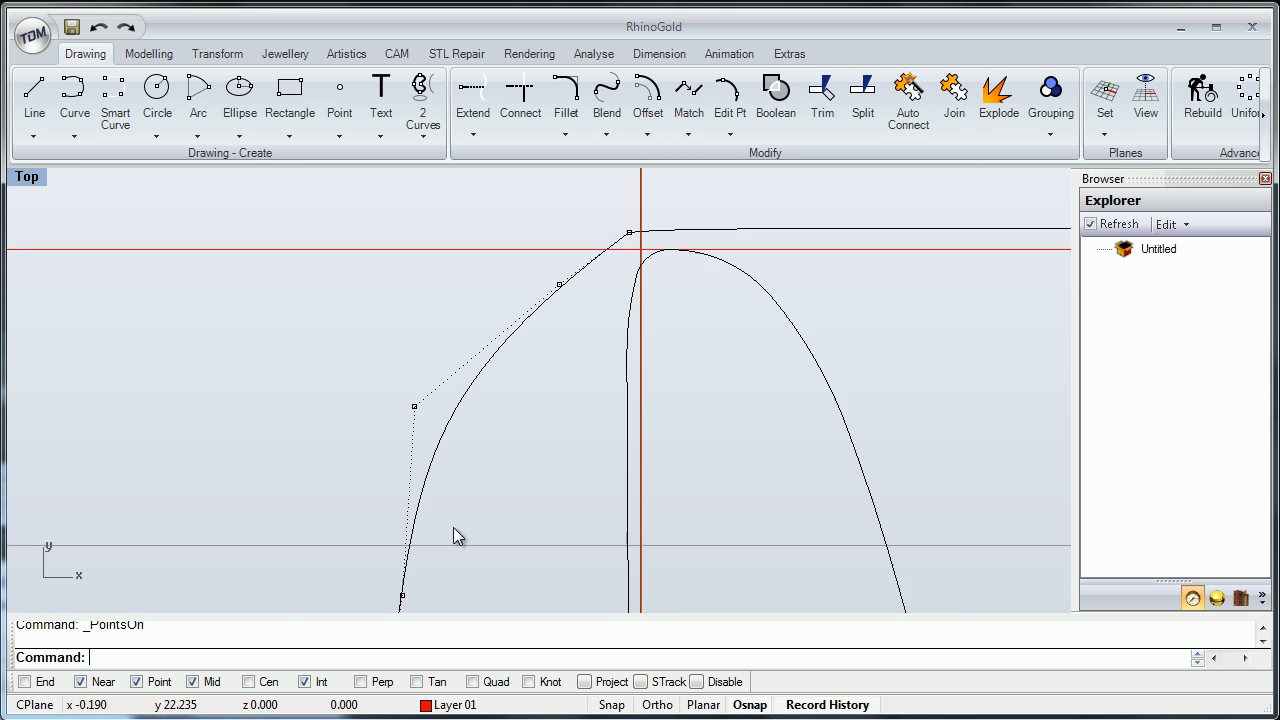
left_click_drag(628, 232, 640, 249)
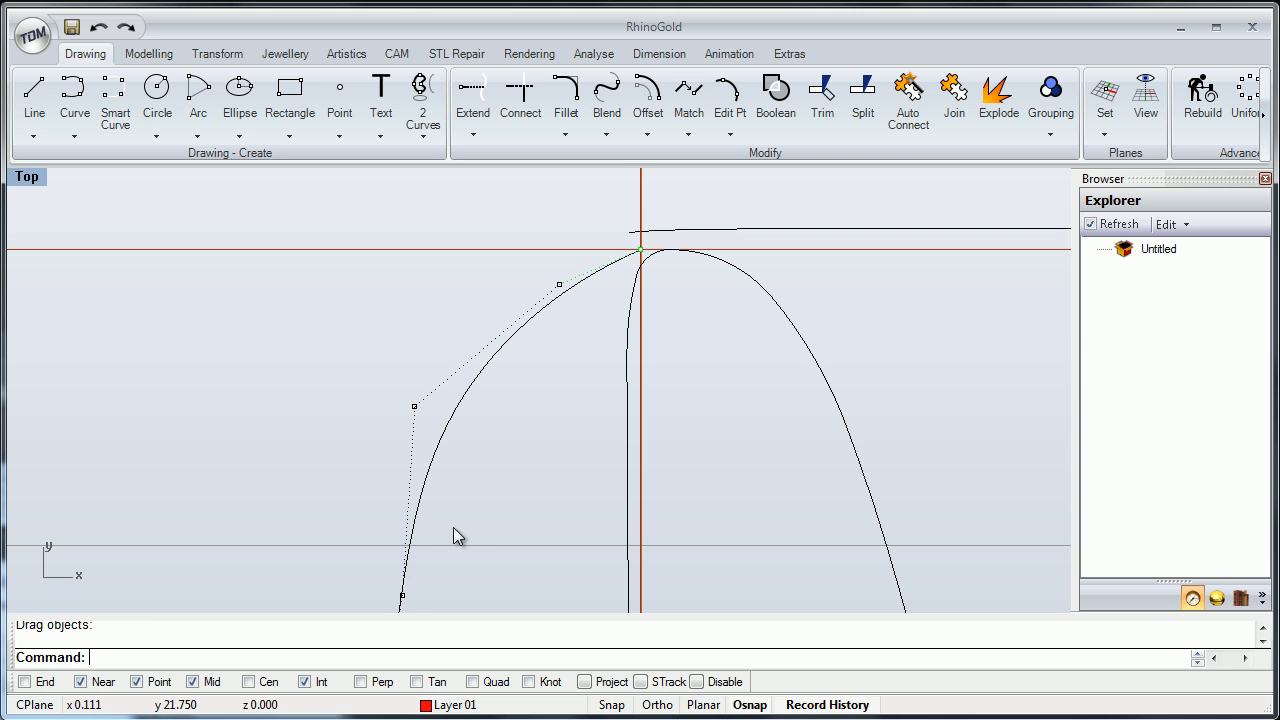
Try deleting the control point just above the lobe curve's lower end, undoing the deletion each time.
scroll(654, 307, "down", 8)
right_click_drag(636, 383, 619, 290)
right_click_drag(453, 529, 439, 584)
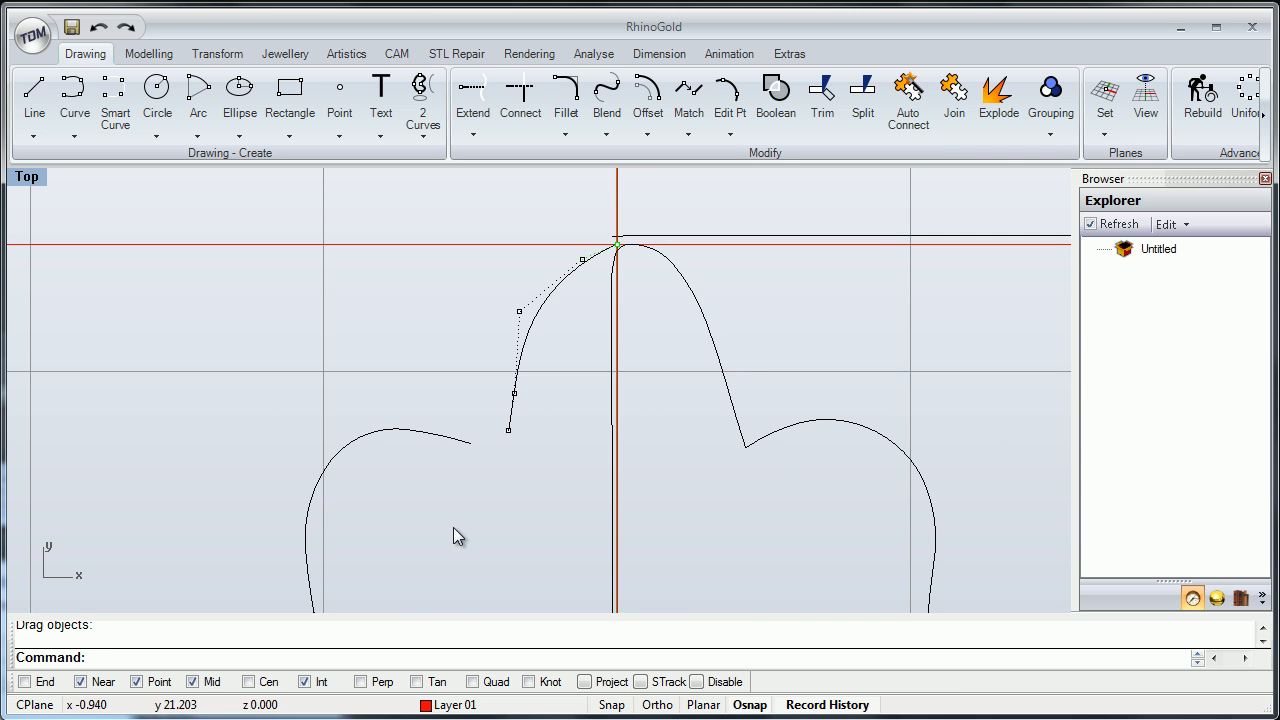
right_click_drag(453, 529, 547, 507)
scroll(453, 529, "down", 6)
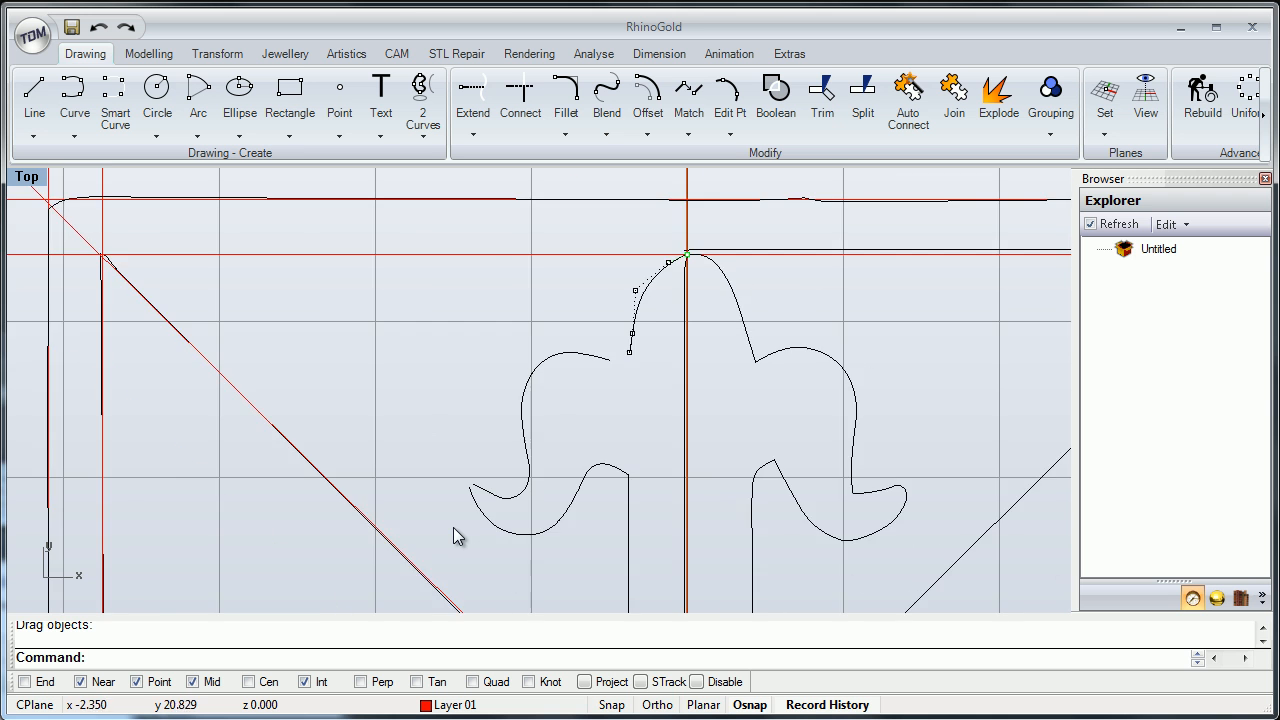
mouse_move(453, 529)
right_mouse_down()
mouse_move(478, 523)
mouse_move(439, 482)
mouse_move(372, 597)
mouse_move(475, 523)
mouse_move(419, 532)
mouse_move(440, 548)
right_mouse_up()
scroll(453, 529, "up", 6)
scroll(453, 529, "up", 4)
scroll(453, 529, "down", 2)
left_click_drag(523, 346, 606, 388)
key("Delete")
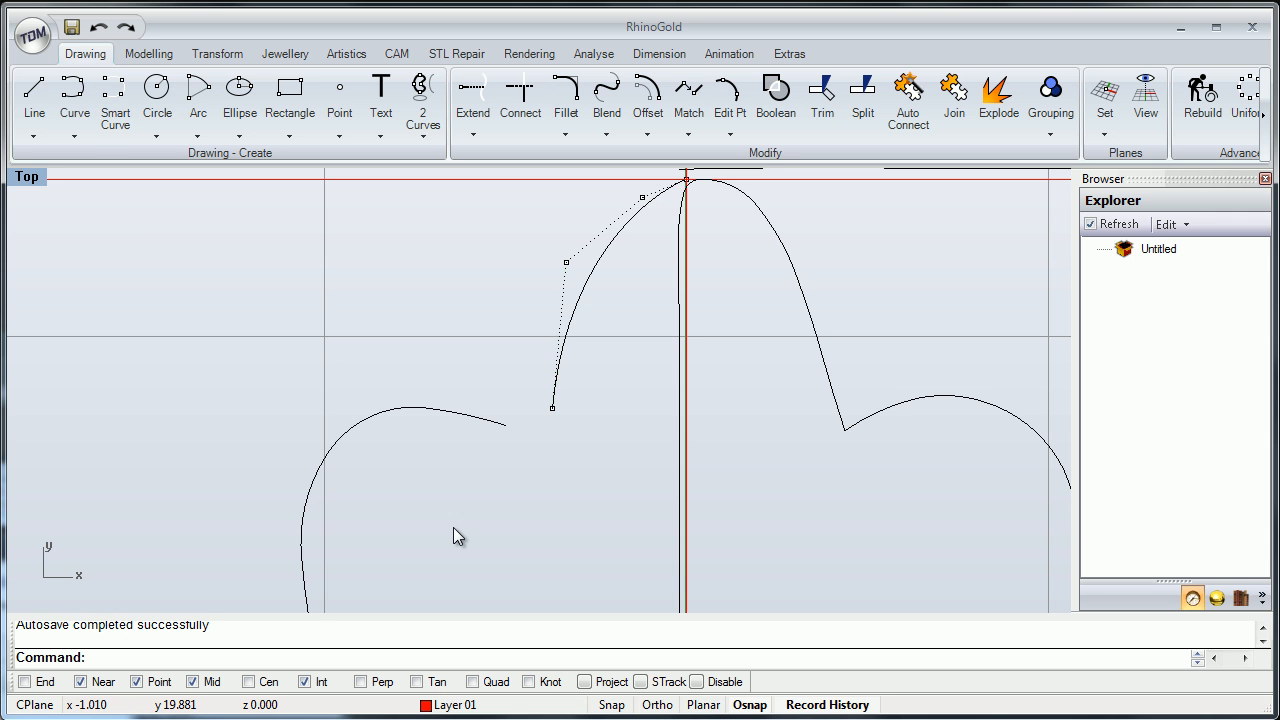
key("ctrl+z")
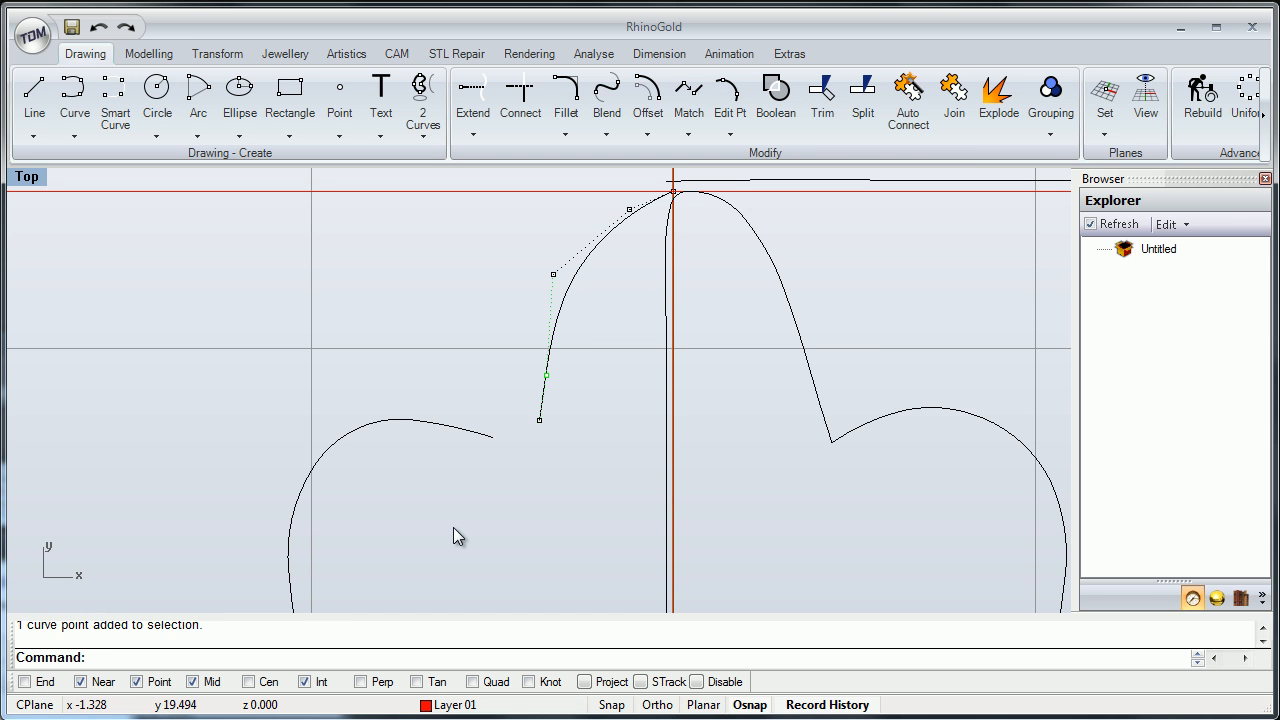
key("Delete")
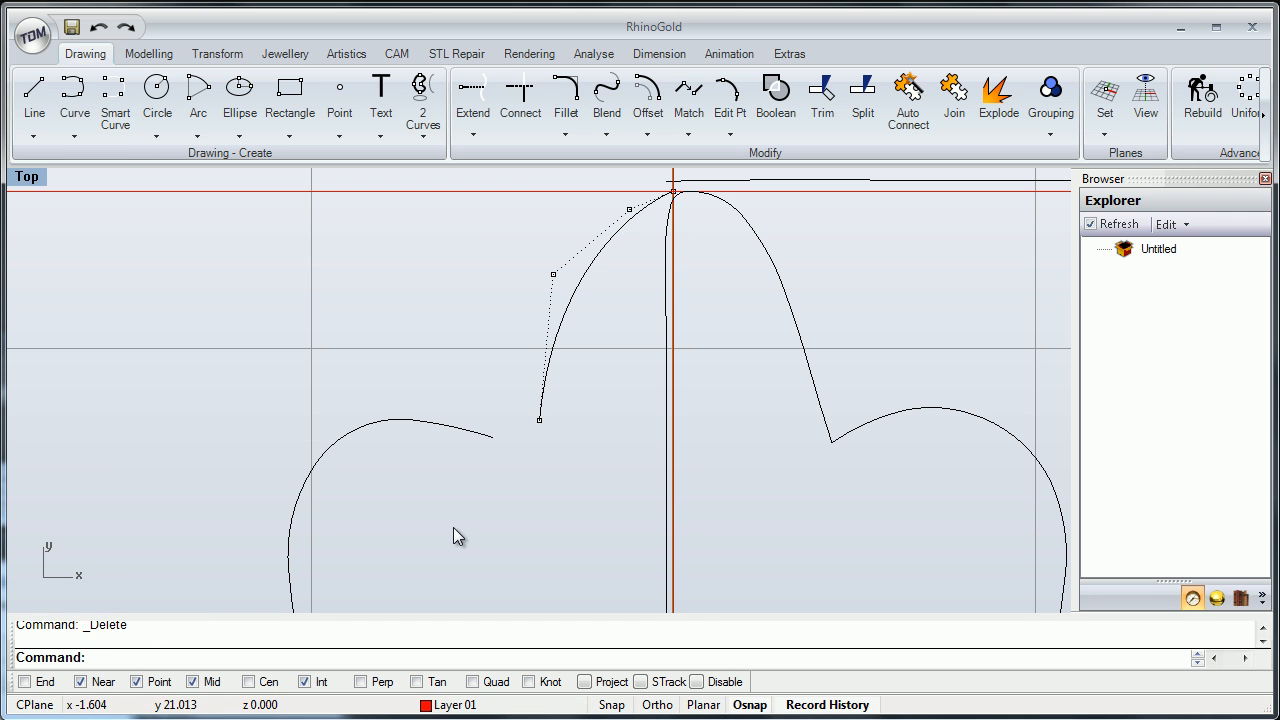
key("ctrl+z")
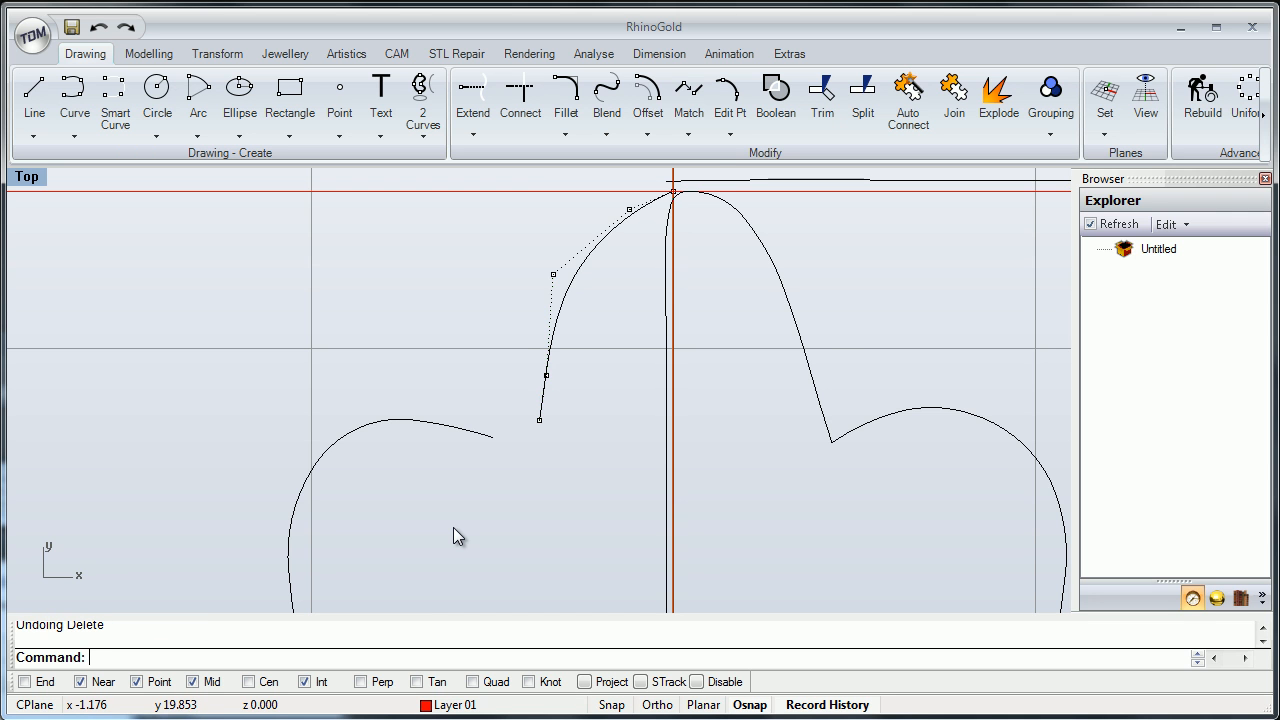
Select the curve segments of the left lobe from its open upper end down to its lower-left tip and join them into one curve.
right_click_drag(453, 528, 477, 486)
scroll(453, 528, "down", 4)
scroll(453, 528, "down", 2)
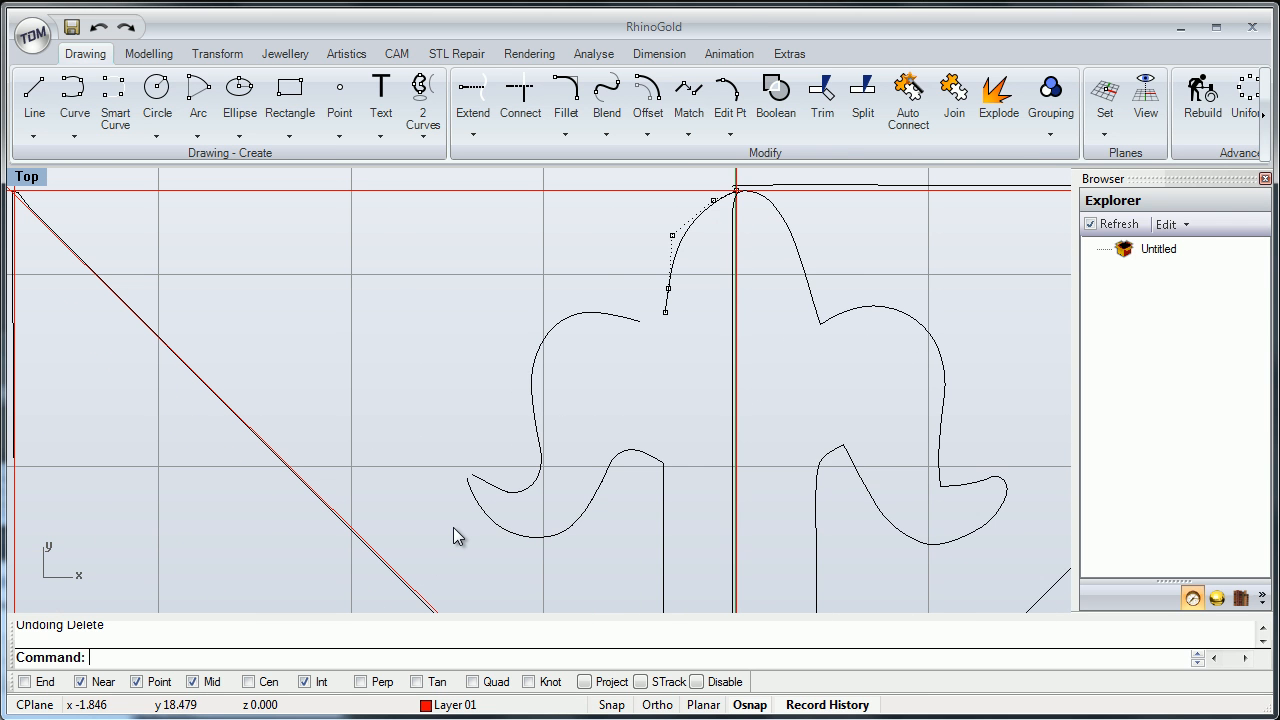
left_click(622, 317)
mouse_move(619, 284)
left_mouse_down()
mouse_move(521, 431)
mouse_move(502, 490)
left_mouse_up()
left_click(489, 484, "shift")
left_click(511, 459)
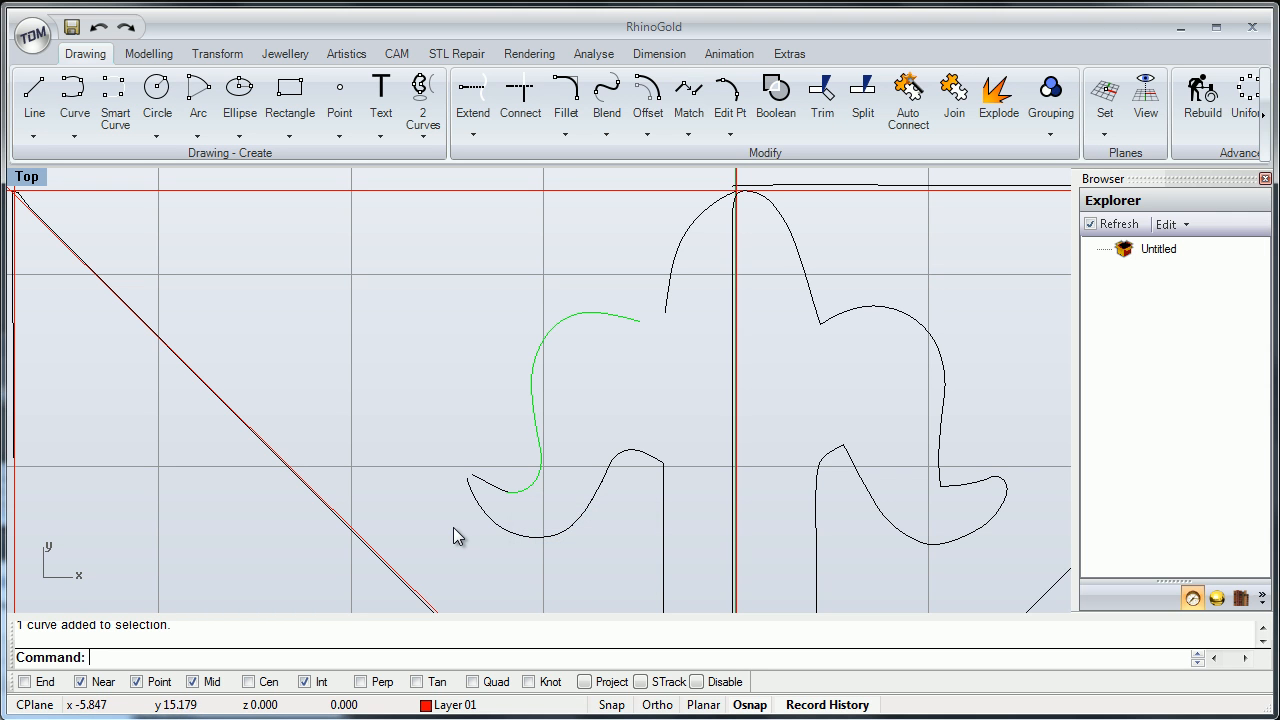
left_click(908, 104)
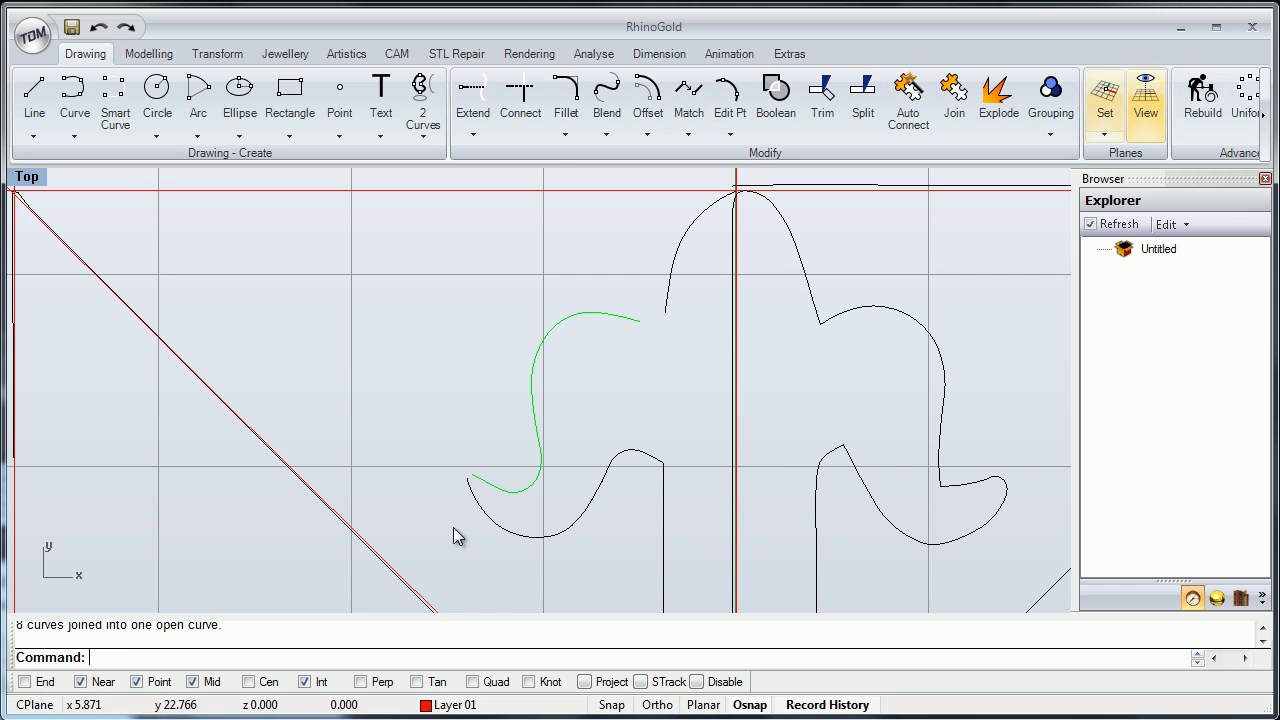
Preview rebuilding the joined left lobe curve with 10 points at degree 3 and check its fit near the lower bend.
left_click(1203, 100)
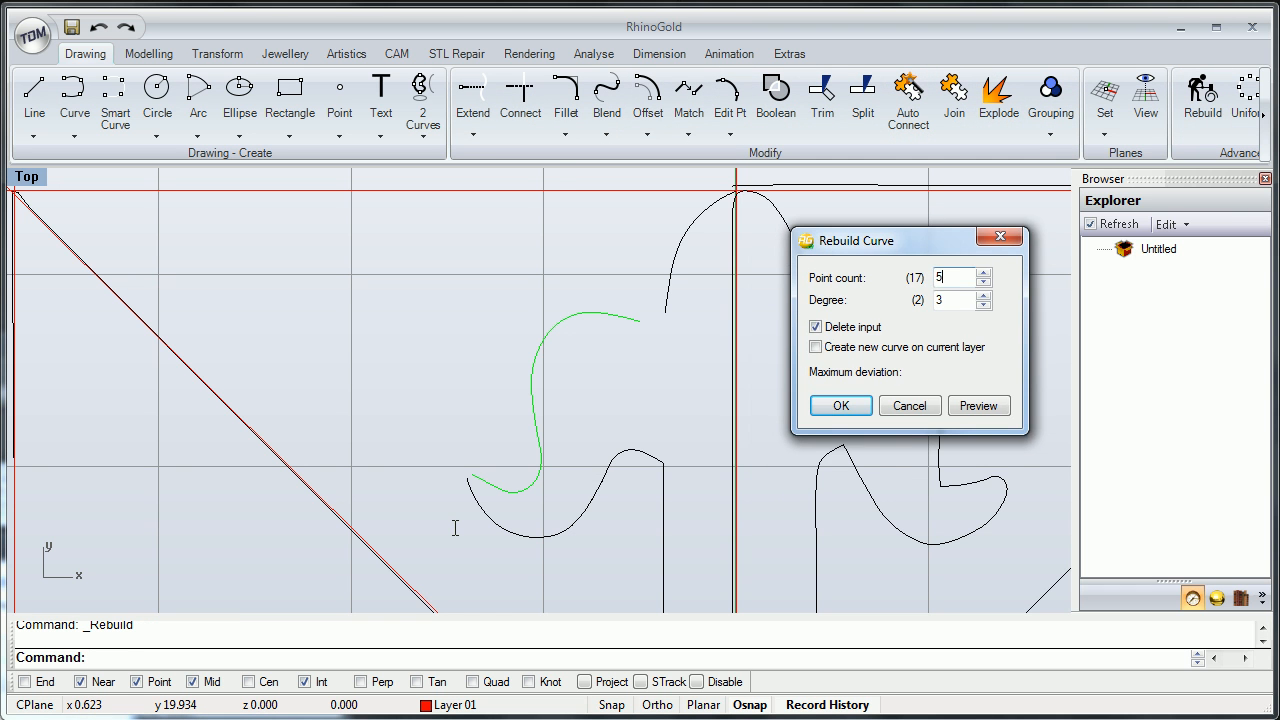
left_click_drag(946, 278, 926, 278)
key("Return")
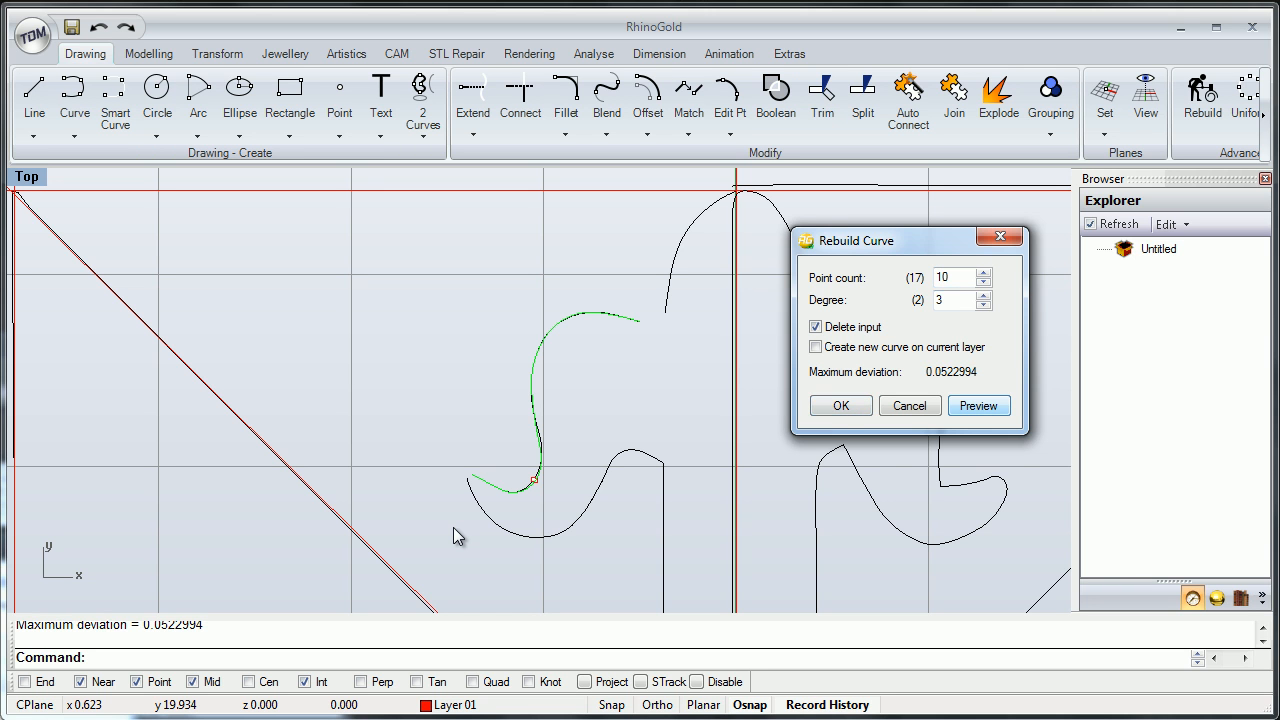
scroll(453, 537, "up", 6)
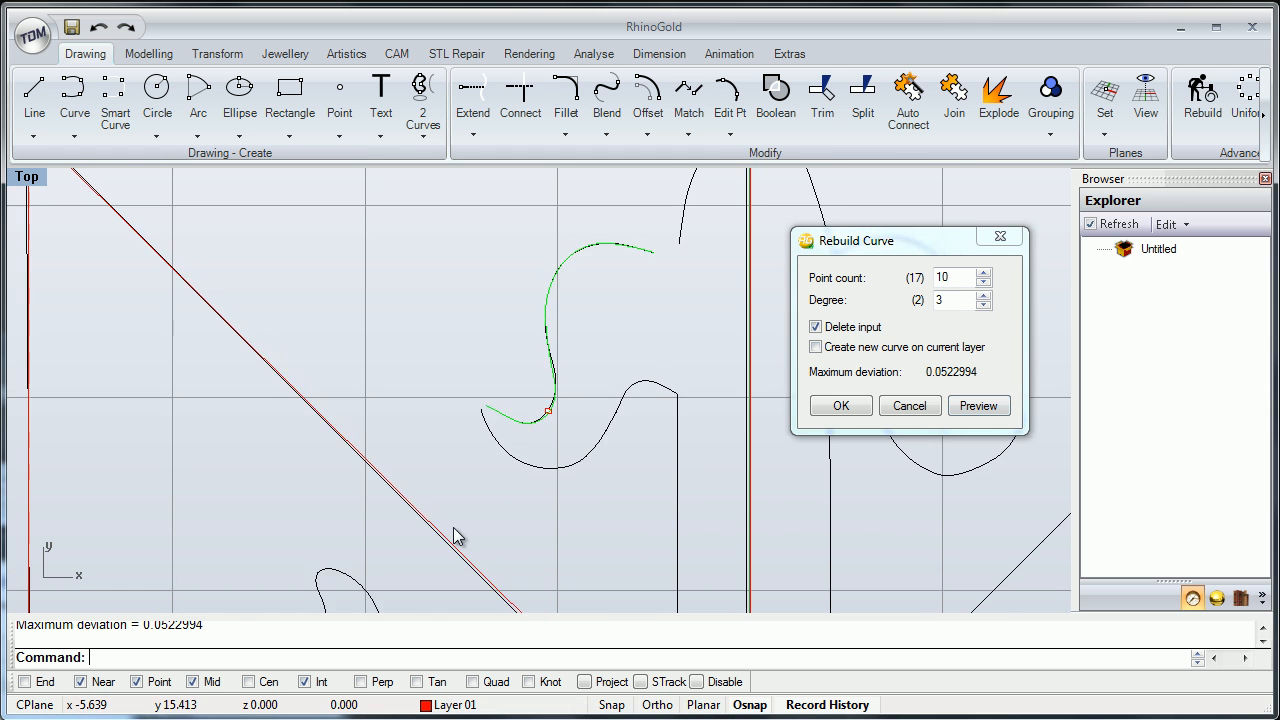
Rebuild the joined left lobe curve with 12 points at degree 3, replacing the input curve.
mouse_move(453, 528)
right_mouse_down()
mouse_move(425, 533)
mouse_move(455, 537)
right_mouse_up()
key("Tab")
type("12")
key("Return")
key("Return")
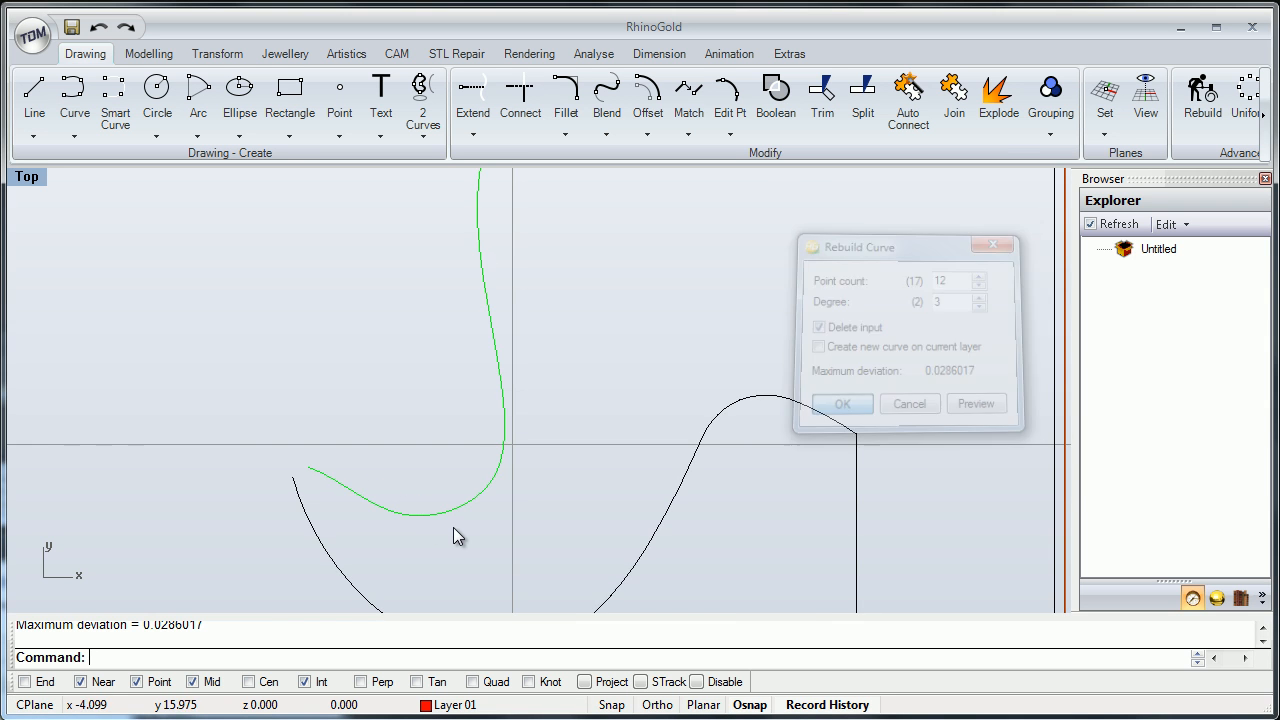
Turn on the rebuilt left lobe curve's control points and delete the one next to its open upper end.
scroll(452, 534, "down", 3)
scroll(452, 534, "up", 3)
left_click(596, 247)
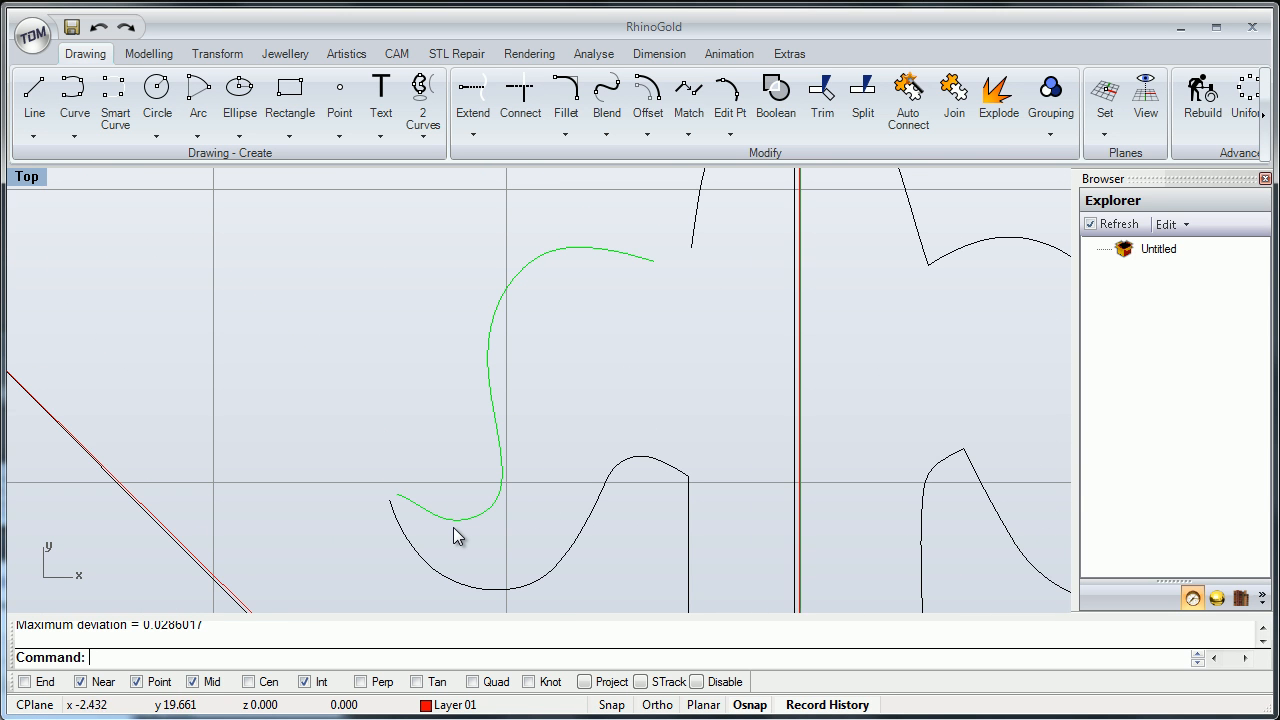
left_click(730, 134)
left_click(665, 165)
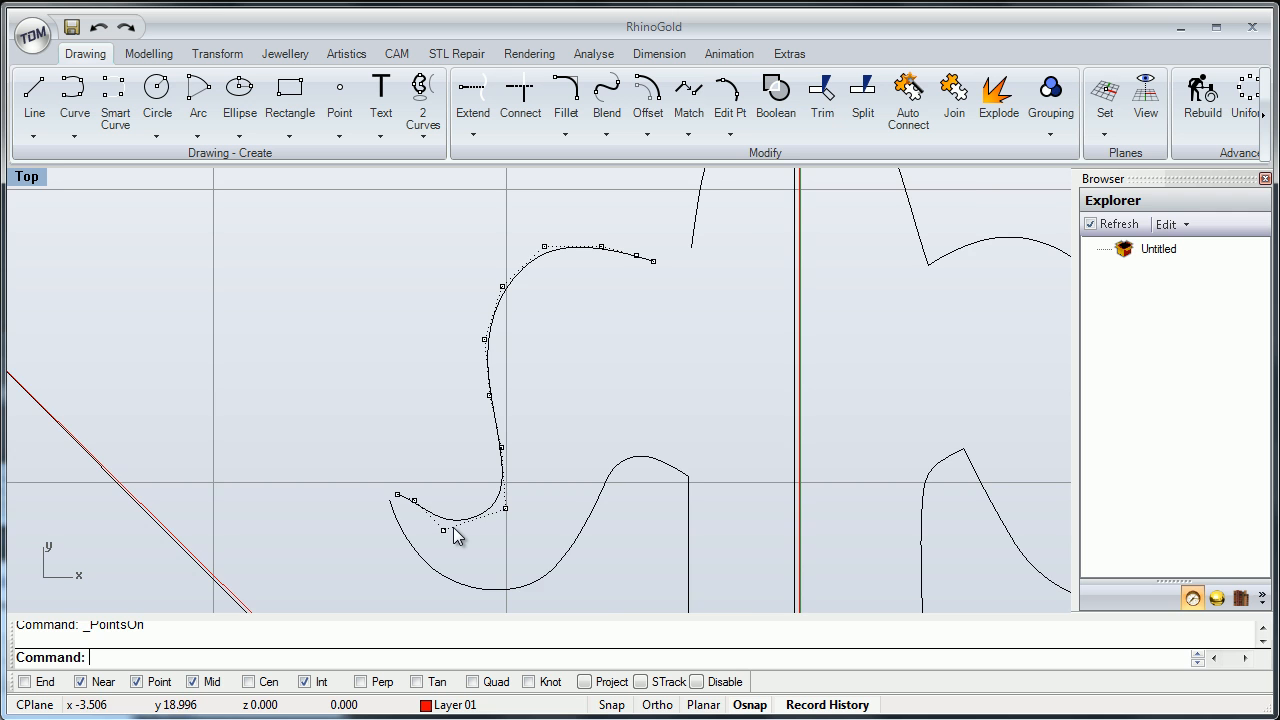
scroll(571, 254, "up", 2)
left_click_drag(664, 241, 685, 279)
key("Delete")
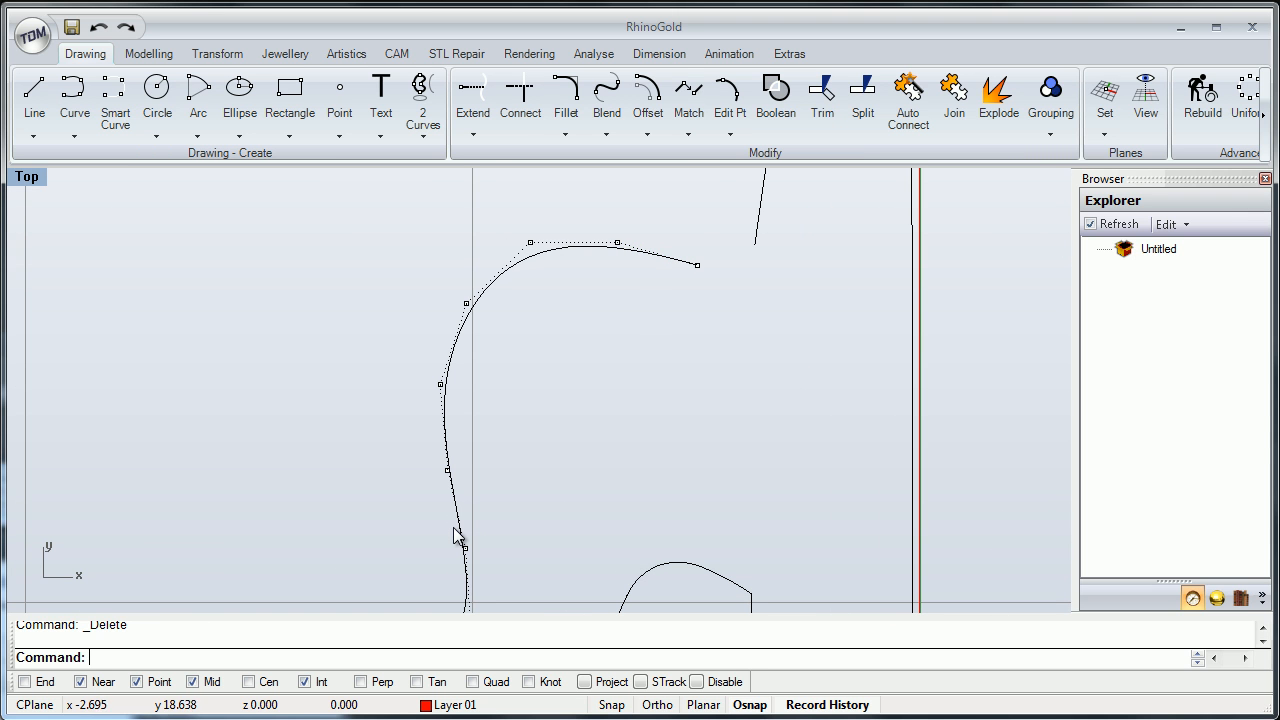
Adjust the left lobe curve's control points, moving the one next to the lower-left end further from the tip.
left_click_drag(455, 537, 452, 528)
scroll(453, 527, "down", 2)
scroll(453, 527, "up", 5)
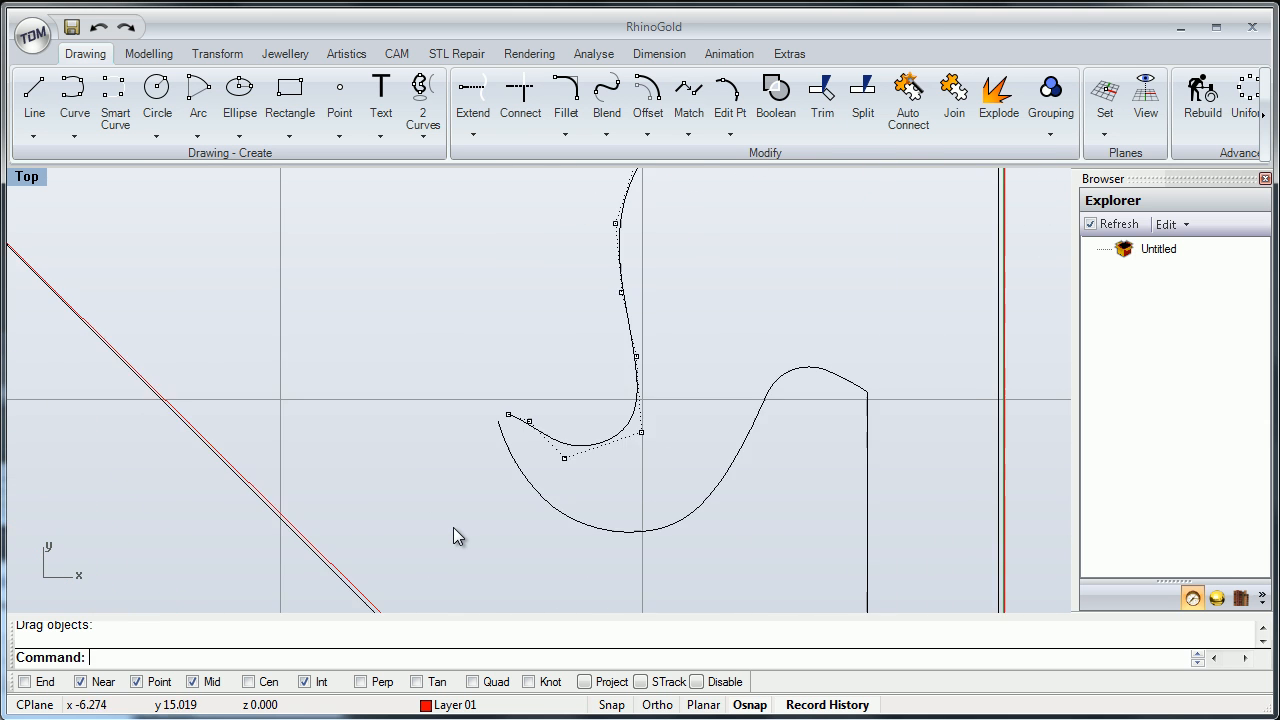
left_click_drag(452, 532, 452, 528)
scroll(453, 530, "down", 2)
scroll(453, 535, "up", 4)
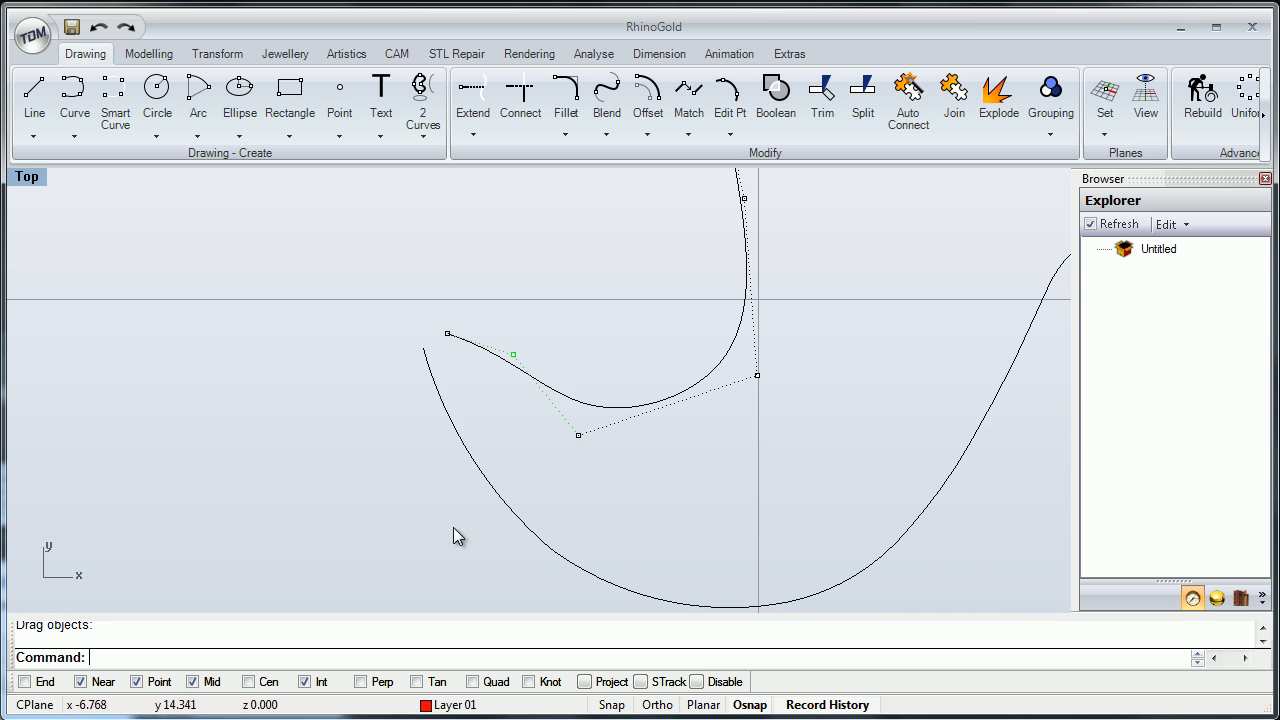
Fine-tune the position of the control point beside the lower-left tip to smooth the curve's approach to its end.
right_click_drag(452, 527, 456, 537)
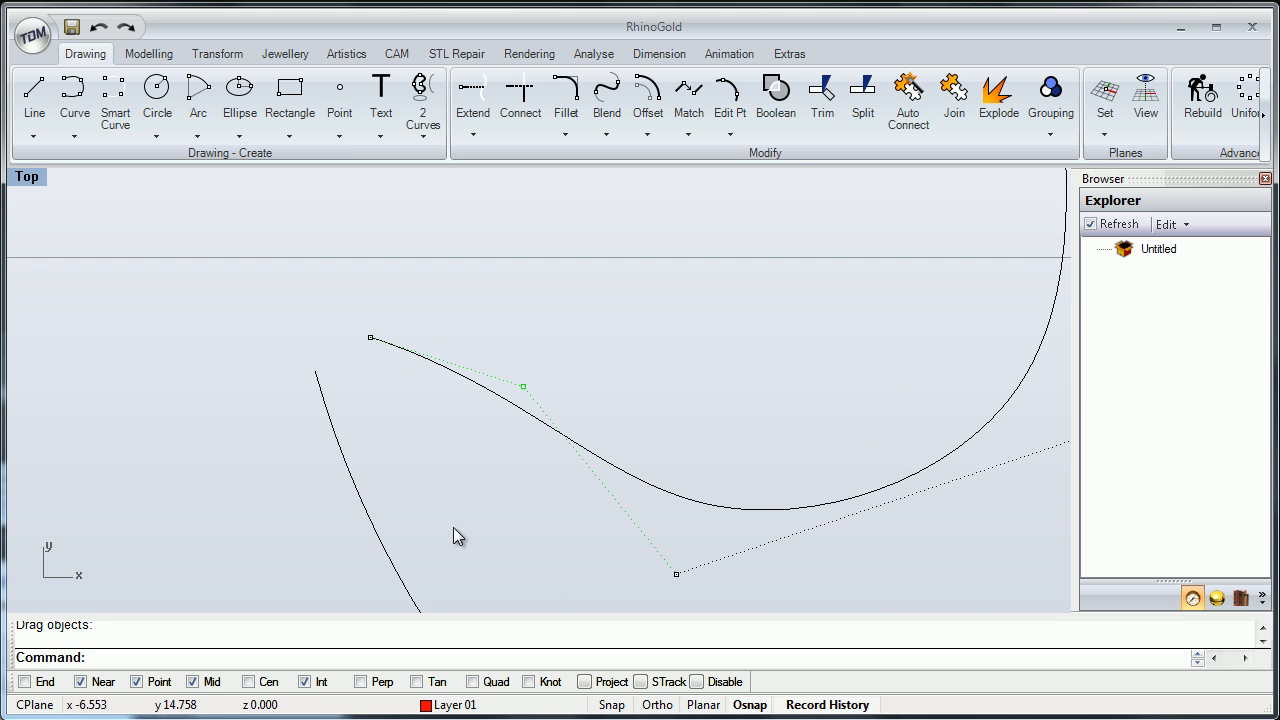
scroll(452, 533, "down", 2)
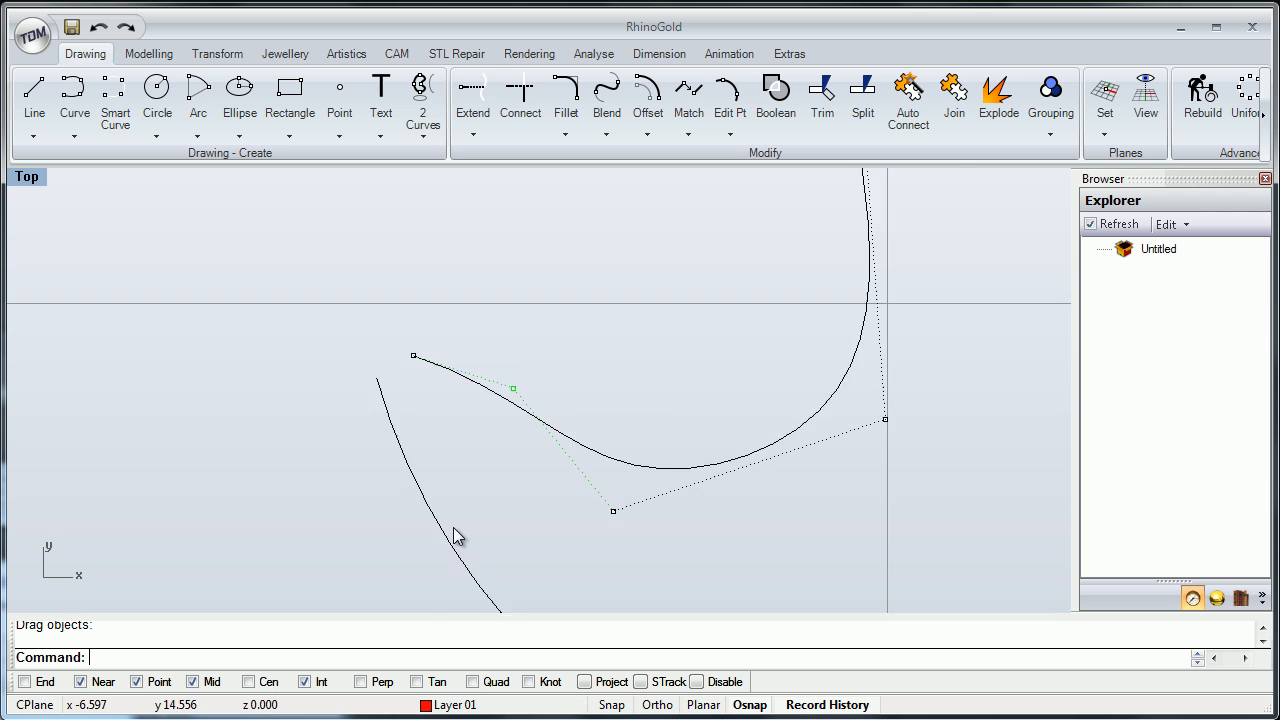
scroll(455, 535, "up", 2)
left_click_drag(453, 537, 453, 527)
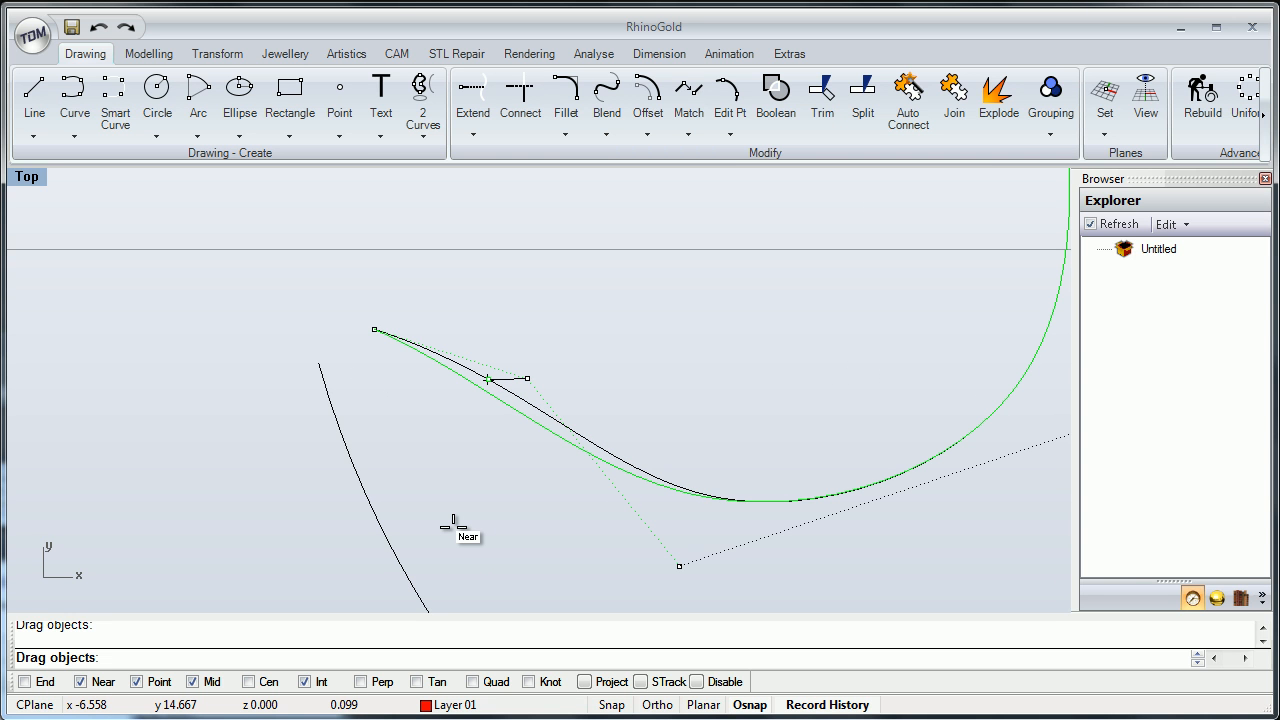
left_click_drag(453, 527, 453, 527)
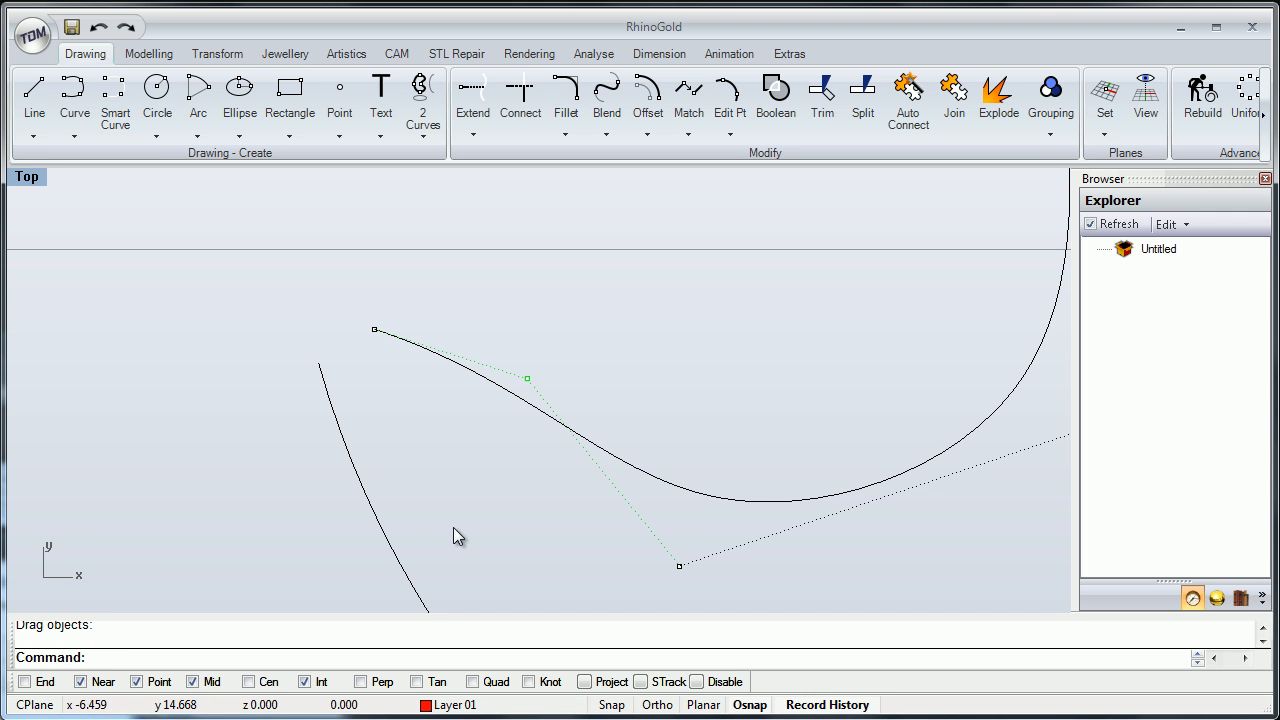
left_click_drag(453, 537, 454, 530)
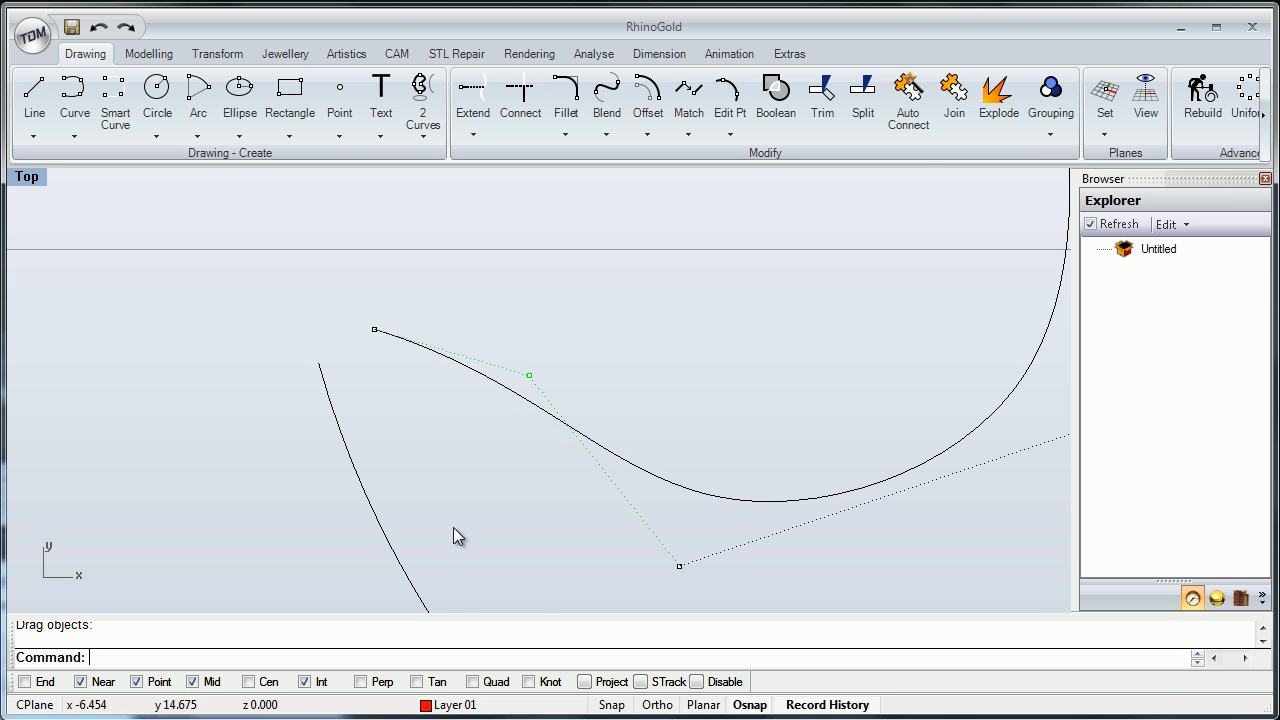
scroll(453, 537, "down", 3)
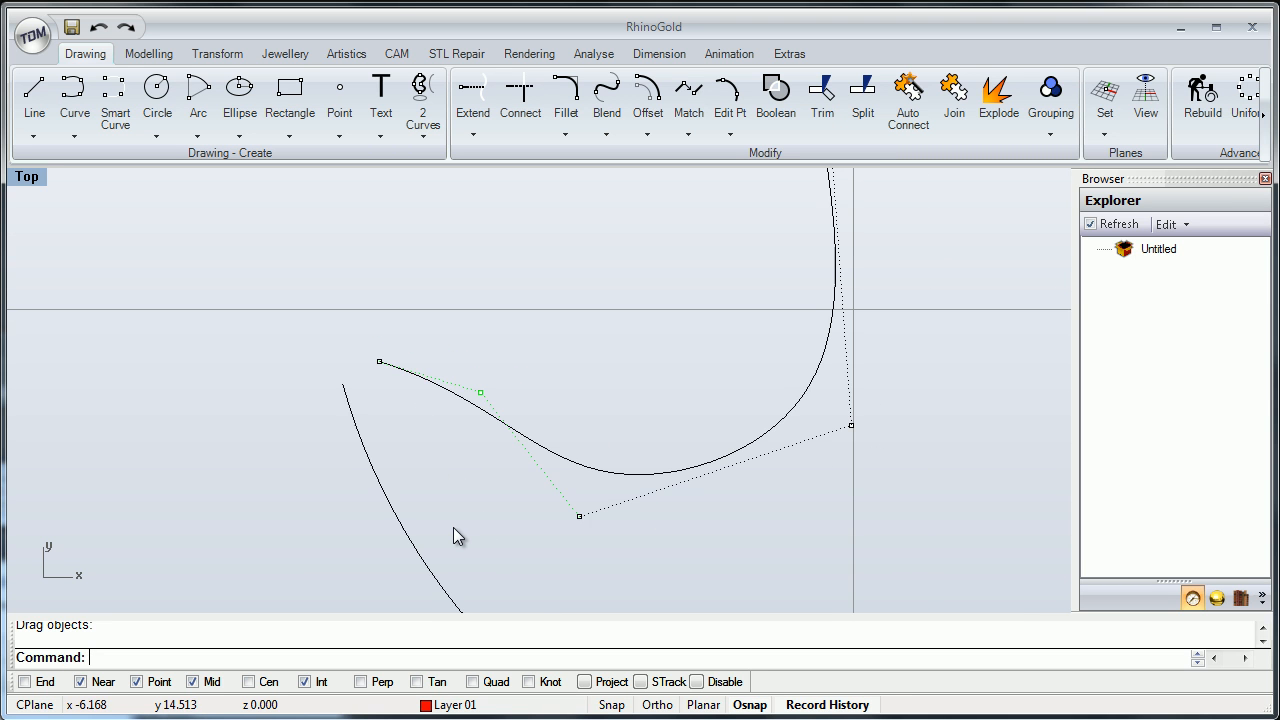
Select the segments of the bowl-shaped curve beneath the left lobe's tip and join them into one curve.
scroll(453, 528, "down", 6)
right_click_drag(453, 528, 308, 413)
scroll(453, 528, "down", 4)
scroll(453, 528, "down", 4)
left_click(512, 452)
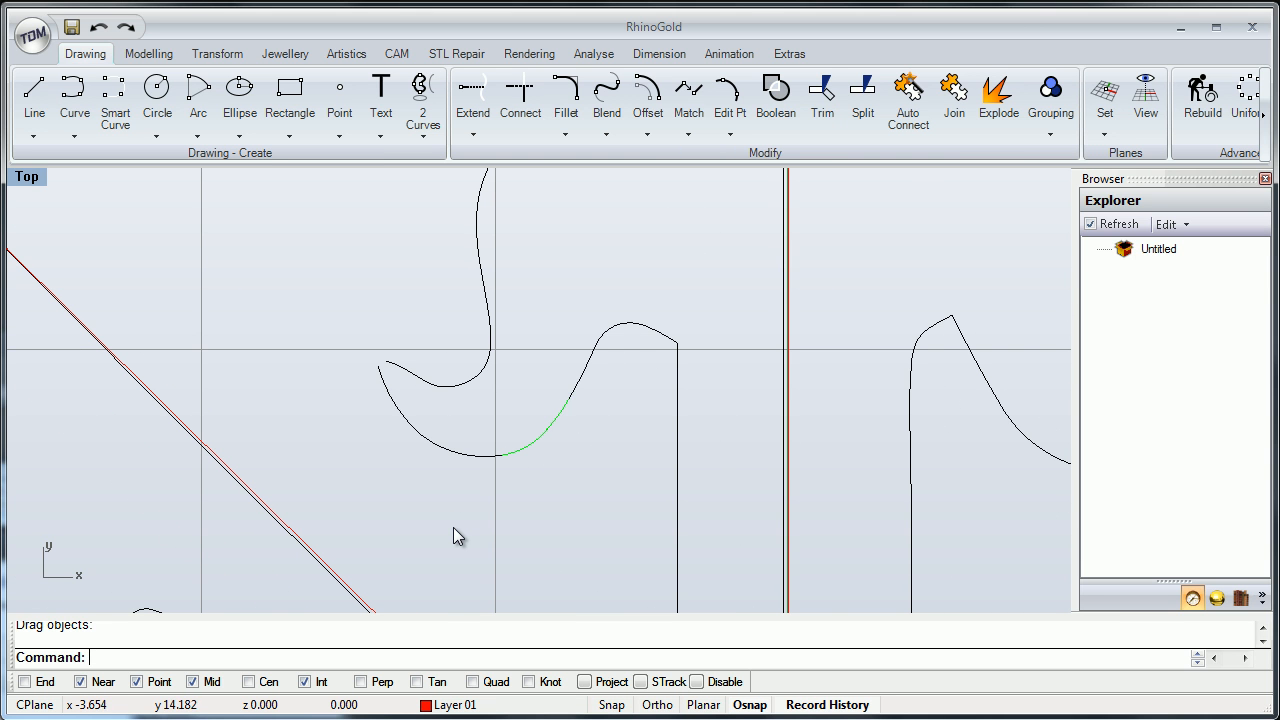
left_click_drag(479, 444, 445, 462, "shift")
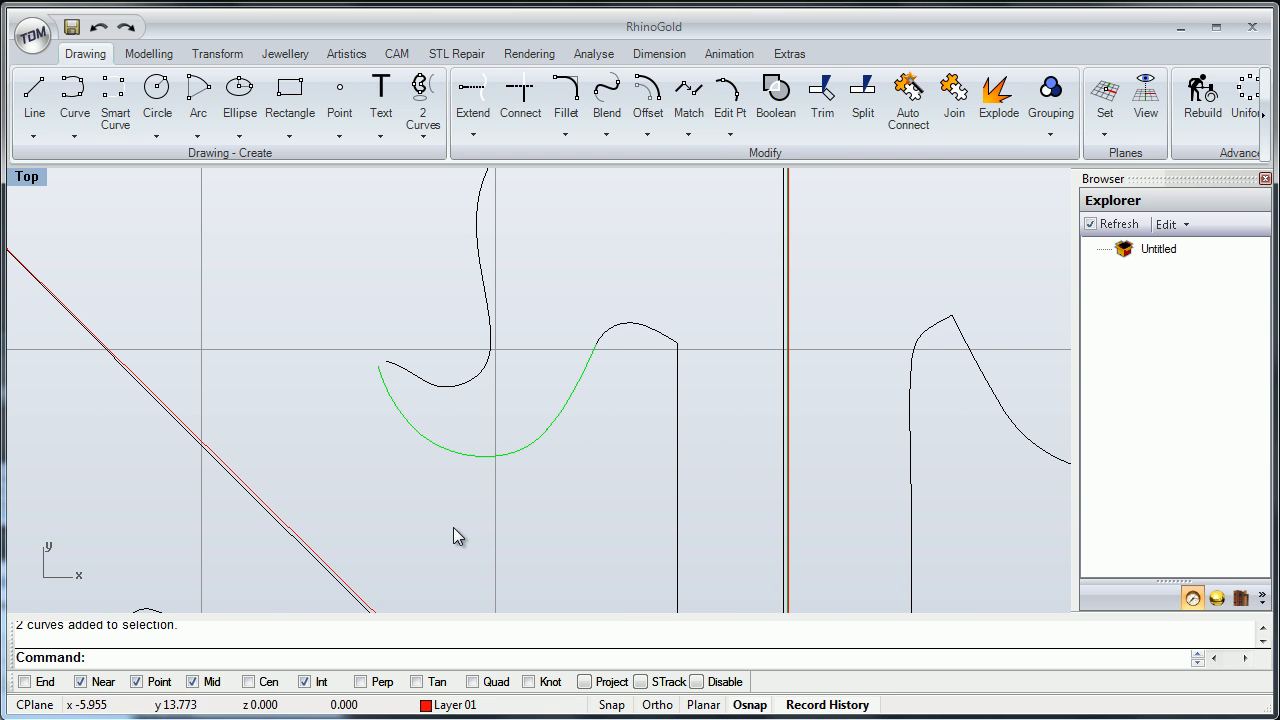
right_click_drag(445, 460, 386, 471)
left_click(954, 100)
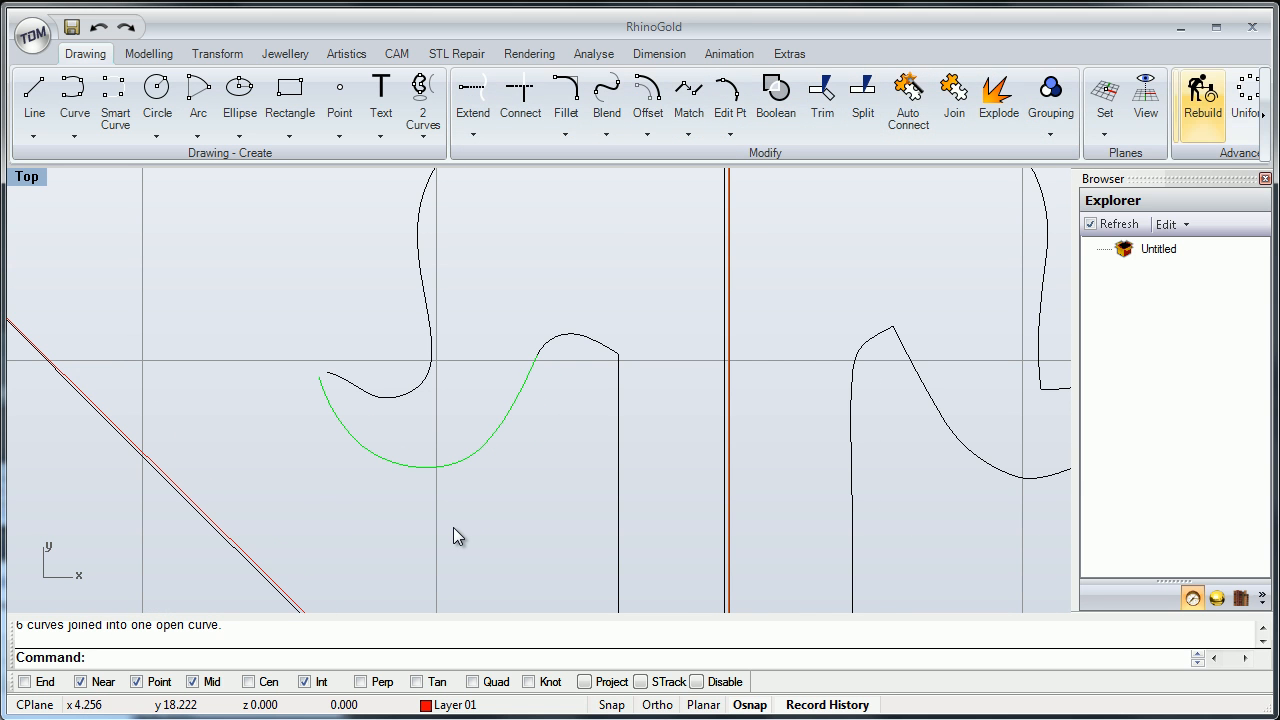
Preview rebuilding the joined bowl-shaped curve with 12 and then 10 points at degree 3.
left_click(1203, 100)
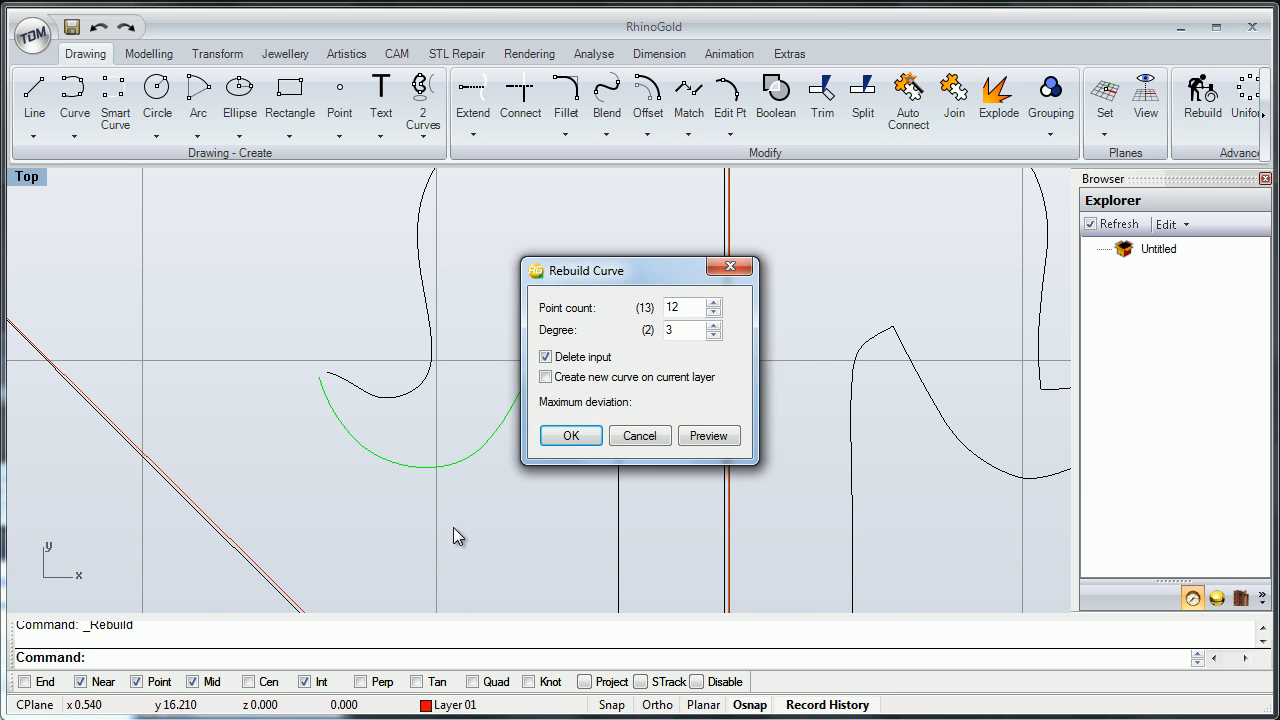
left_click(863, 438)
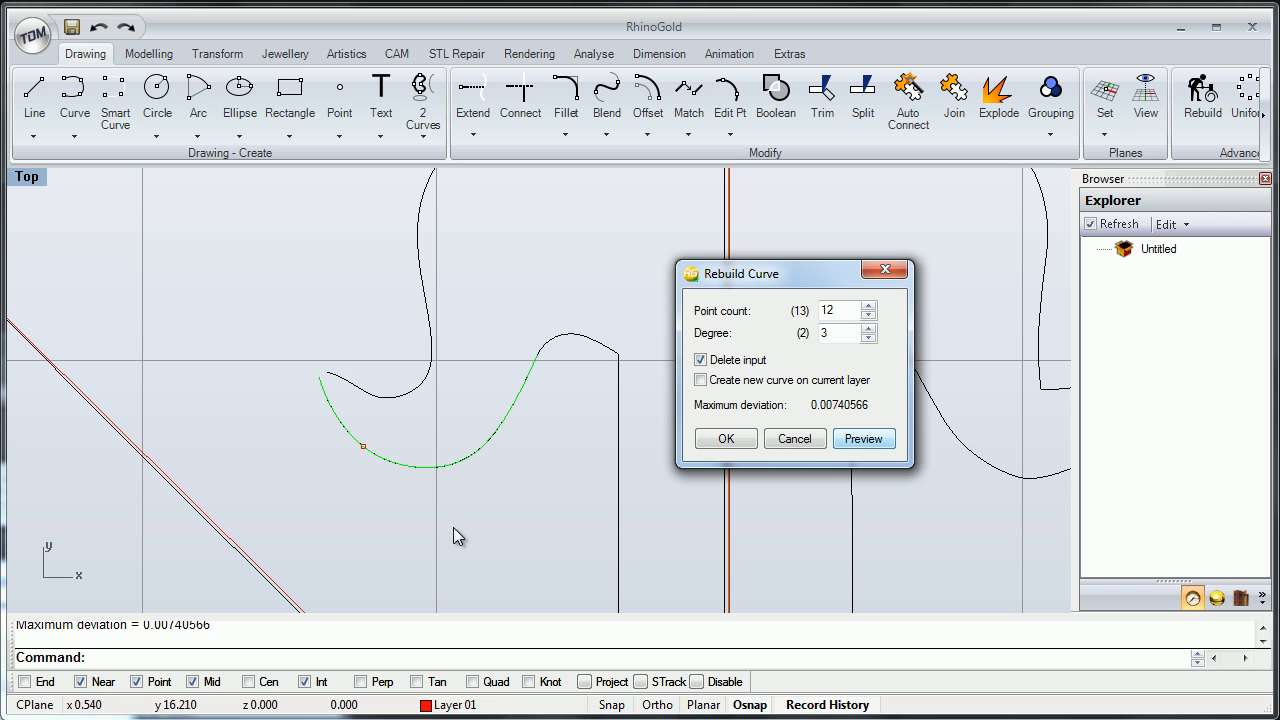
left_click(868, 315)
left_click(868, 315)
left_click(863, 438)
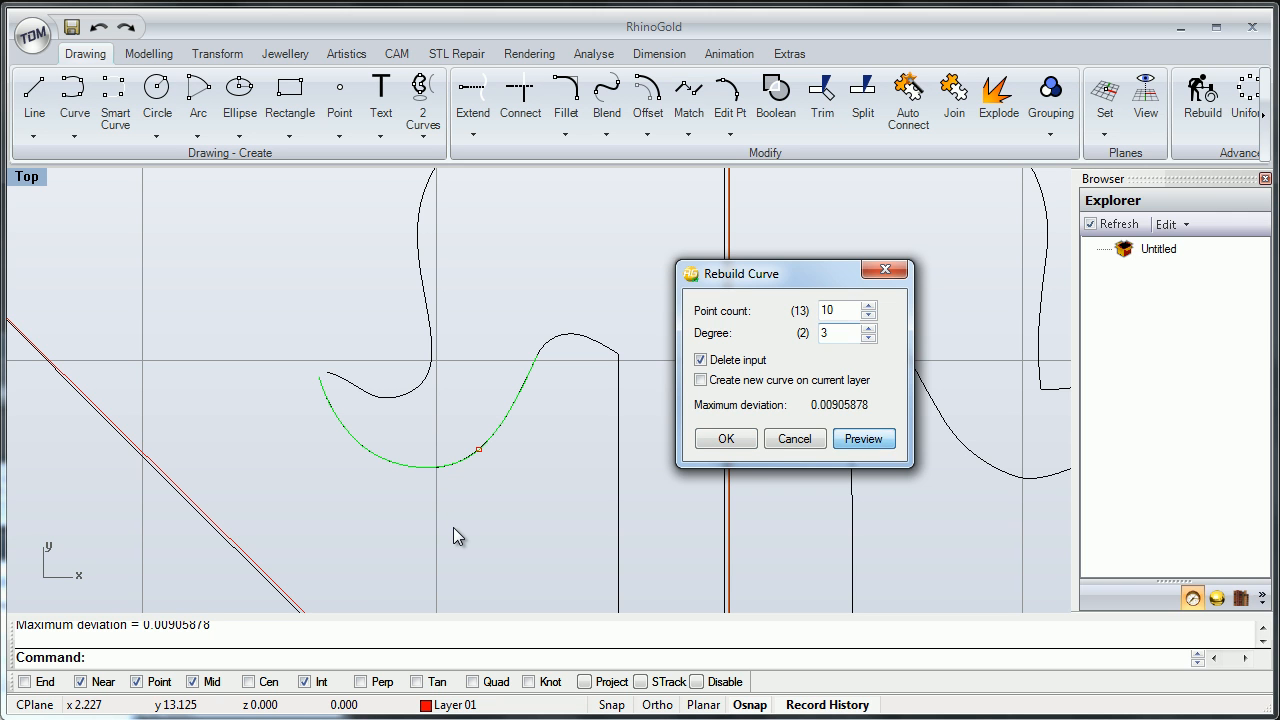
Rebuild the bowl-shaped curve with 7 points at degree 3, replacing the input curve.
left_click(868, 315)
left_click(868, 315)
left_click(868, 315)
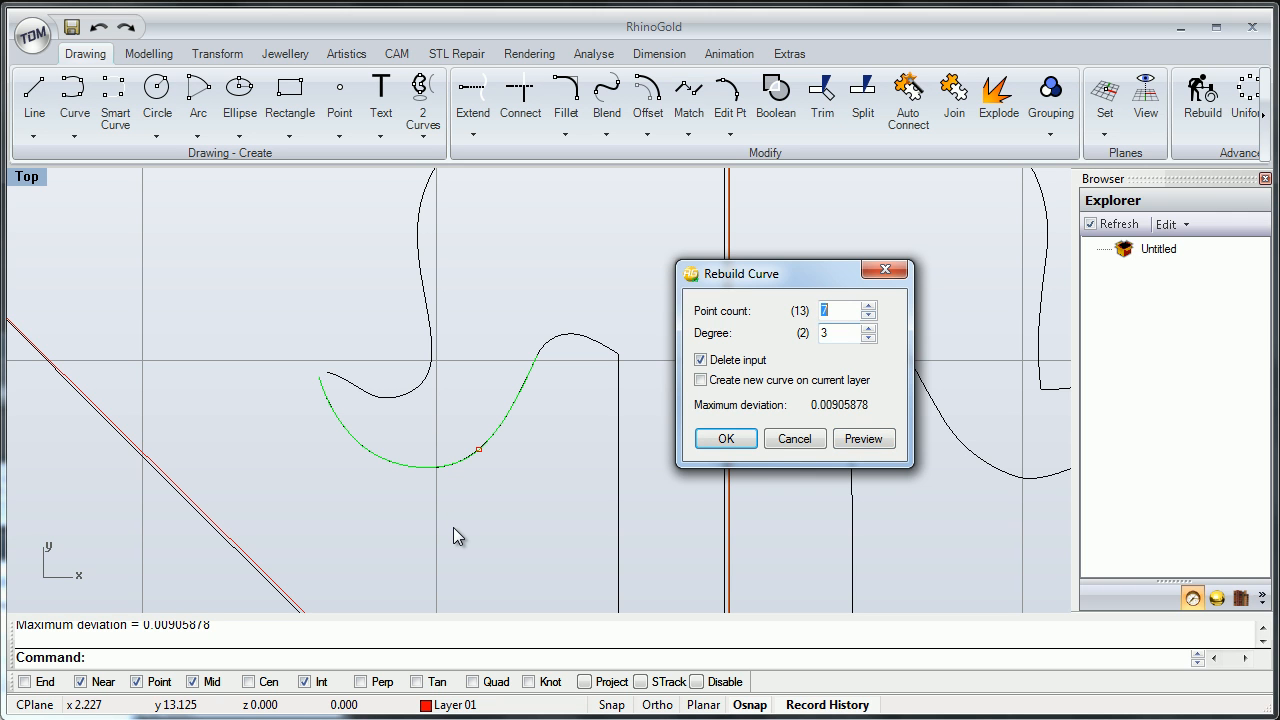
left_click(863, 438)
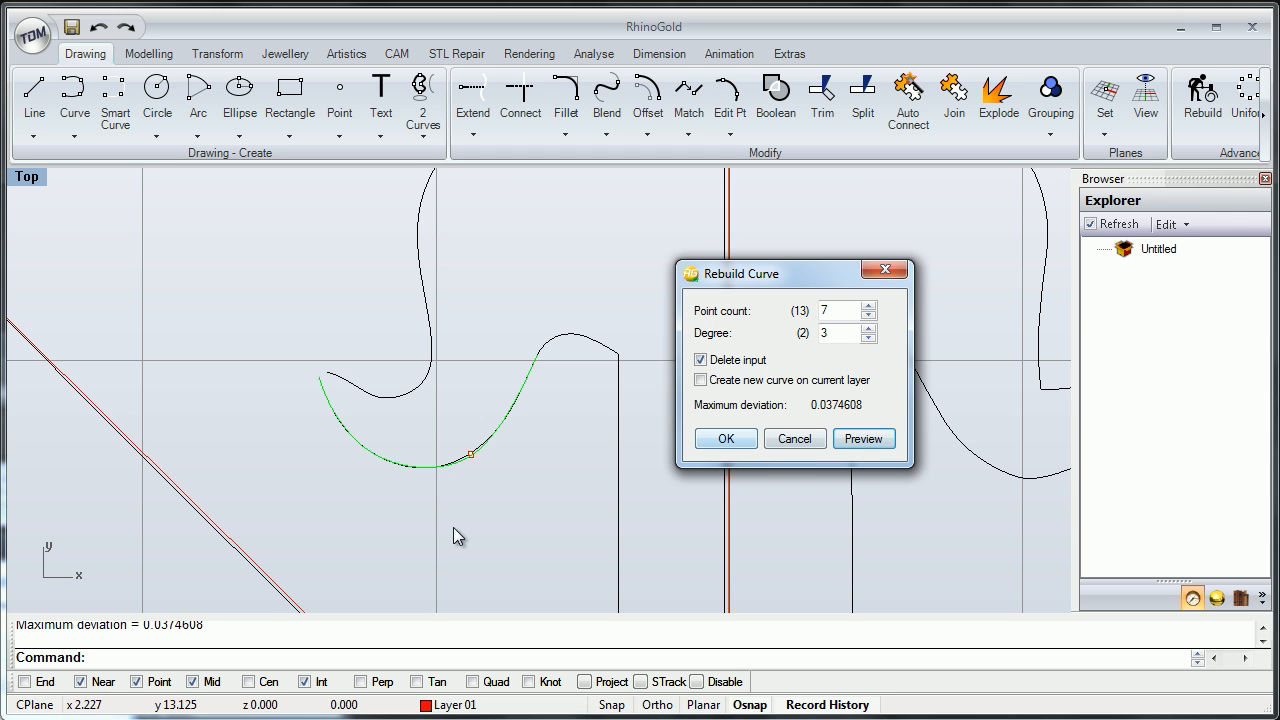
key("Return")
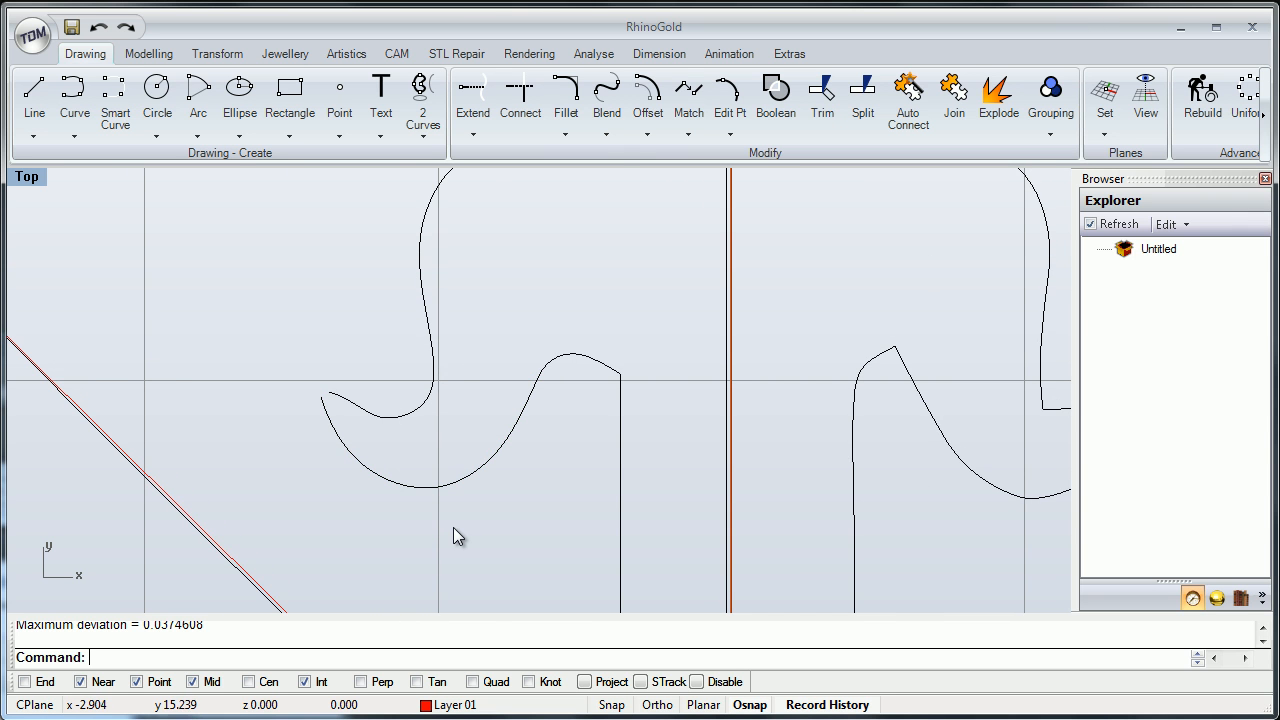
Connect the open upper end of the left lobe curve to the lower end of the top lobe's left curve.
right_click_drag(453, 529, 510, 496)
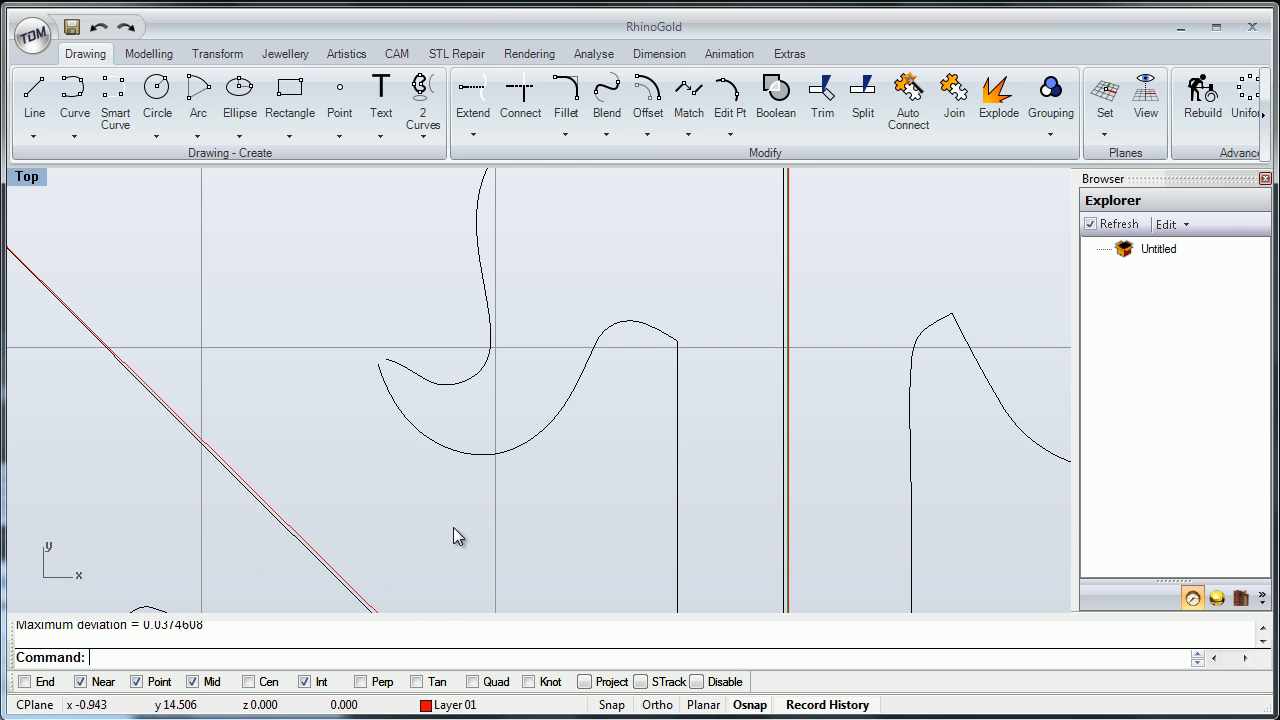
scroll(453, 528, "down", 4)
mouse_move(453, 528)
right_mouse_down()
mouse_move(478, 507)
mouse_move(452, 496)
mouse_move(459, 529)
mouse_move(481, 515)
mouse_move(452, 531)
right_mouse_up()
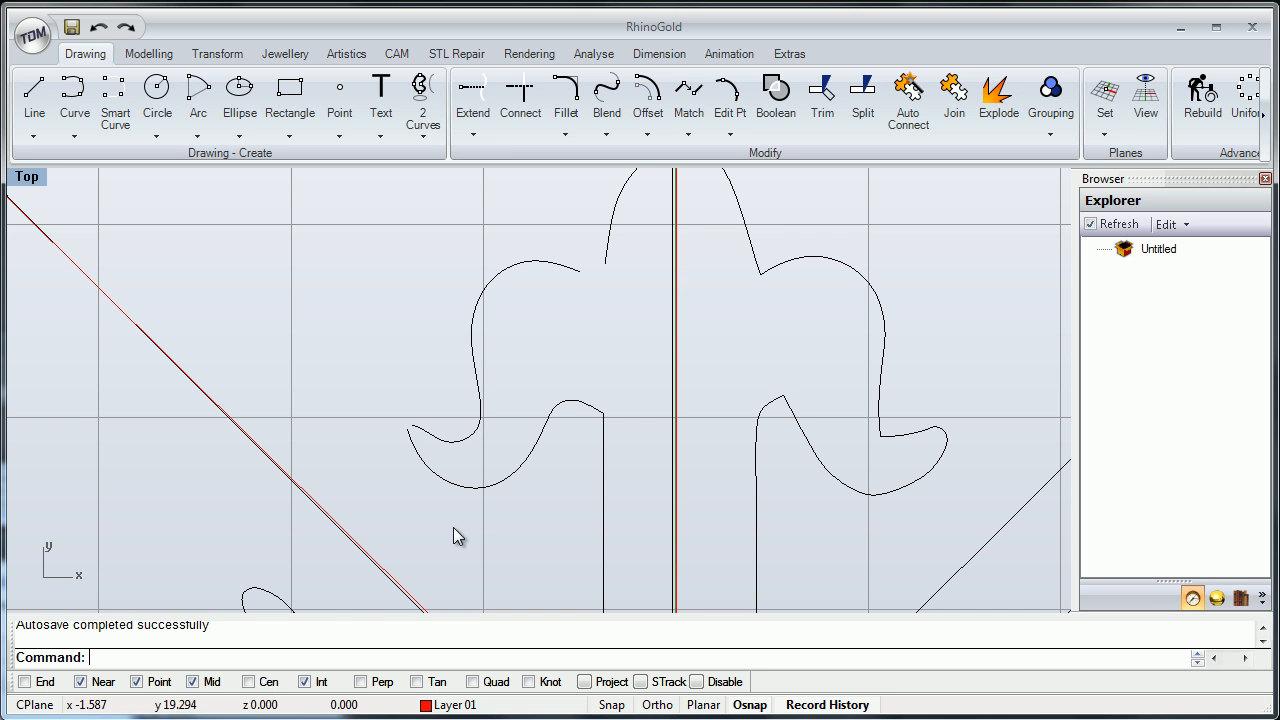
left_click(520, 100)
left_click(571, 267)
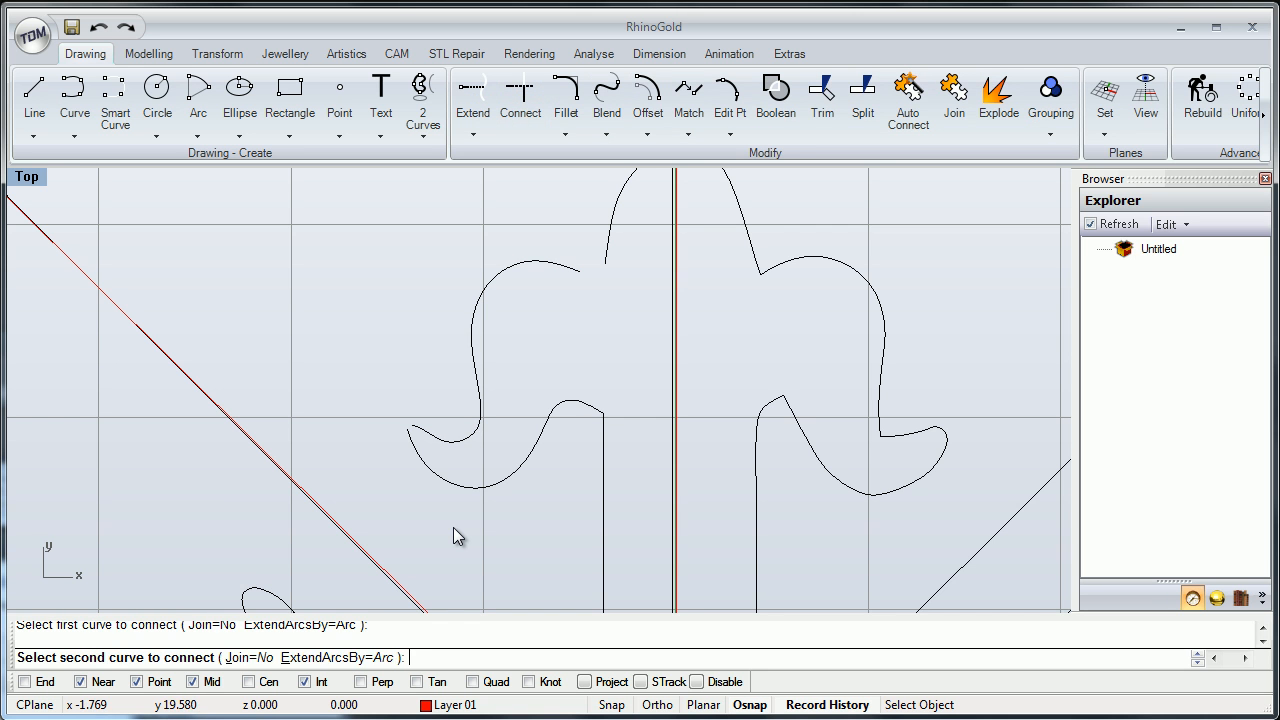
left_click(607, 241)
Try to connect the left lobe curve and the bowl-shaped curve at the lower-left tip, and undo the connection.
mouse_move(438, 486)
right_mouse_down()
mouse_move(465, 456)
mouse_move(430, 322)
mouse_move(455, 358)
right_mouse_up()
right_click(465, 454)
left_click(458, 405)
left_click(438, 416)
scroll(425, 391, "up", 12)
scroll(445, 318, "down", 4)
left_click(98, 27)
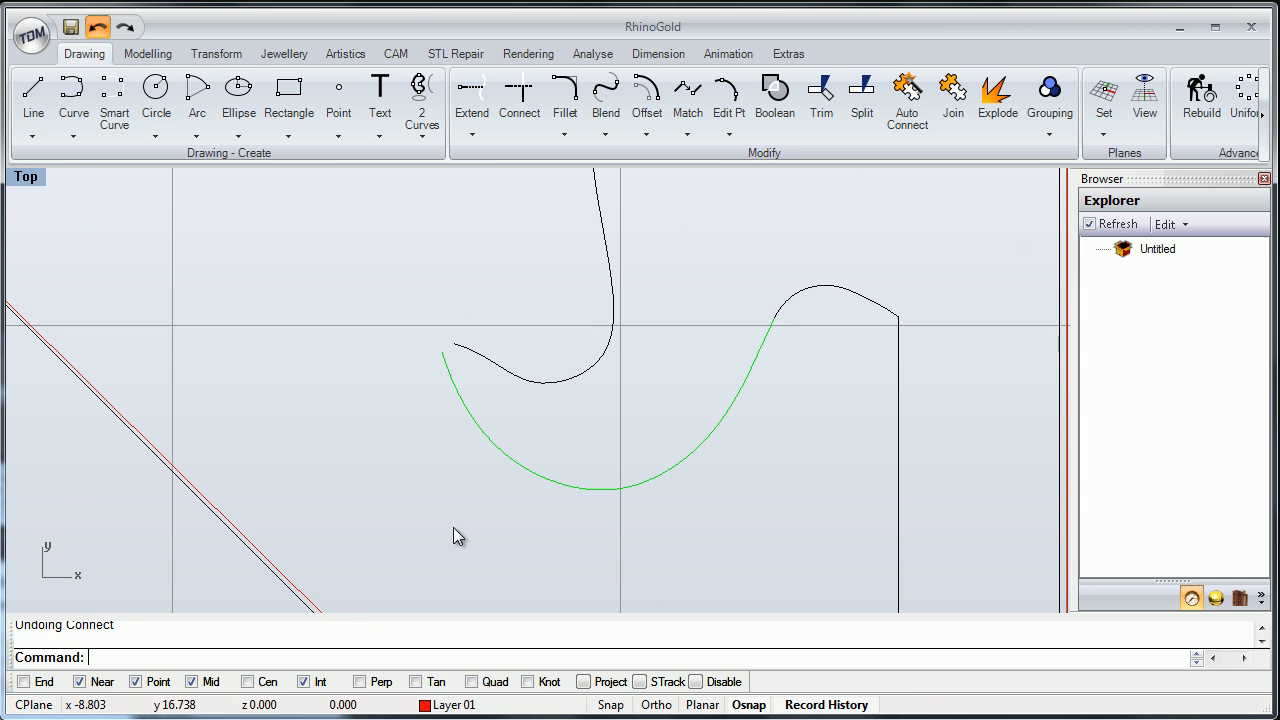
Connect the left lobe curve and the bowl-shaped curve so they meet in a point at the lower-left tip.
right_click_drag(523, 311, 501, 342)
left_click(501, 342)
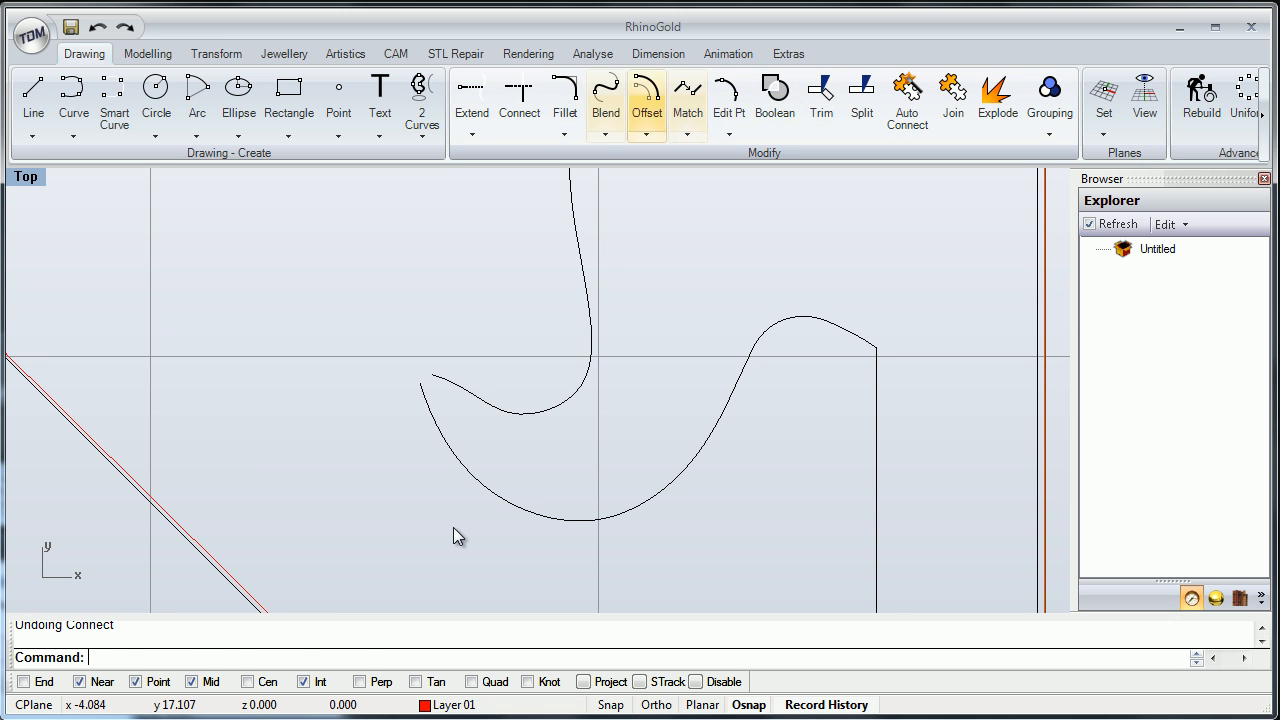
left_click(519, 100)
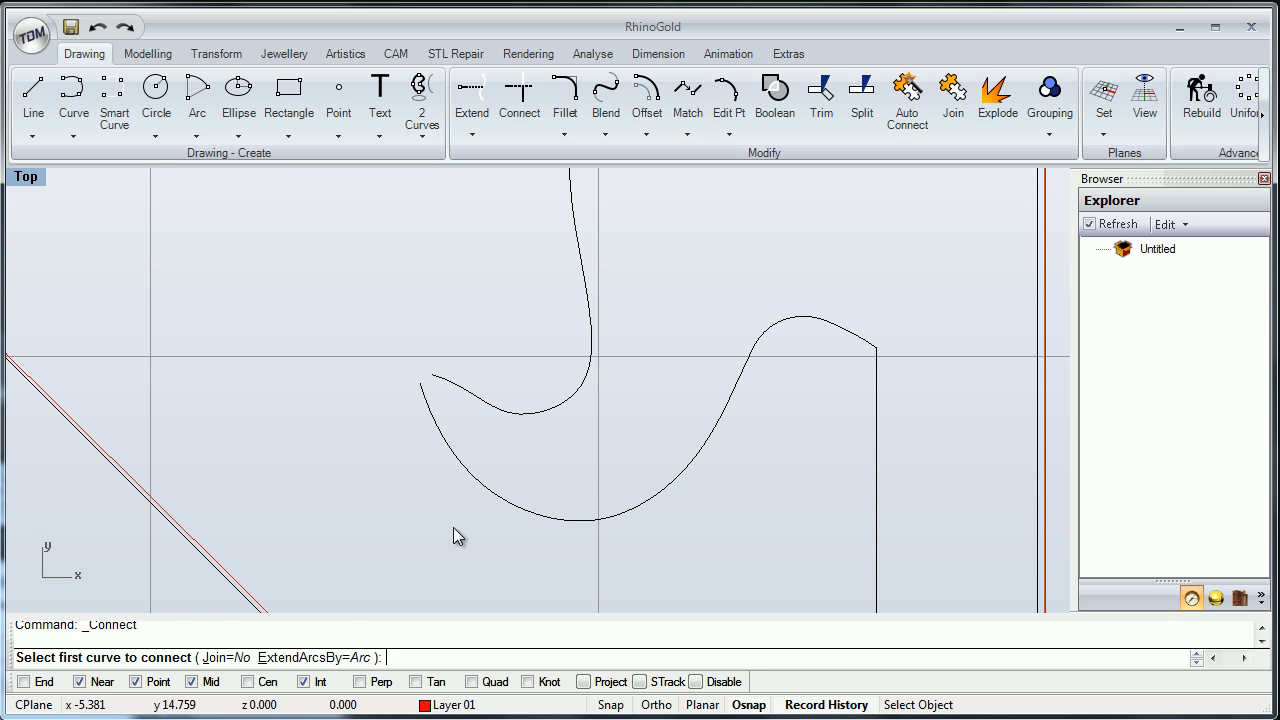
left_click(457, 383)
left_click(430, 419)
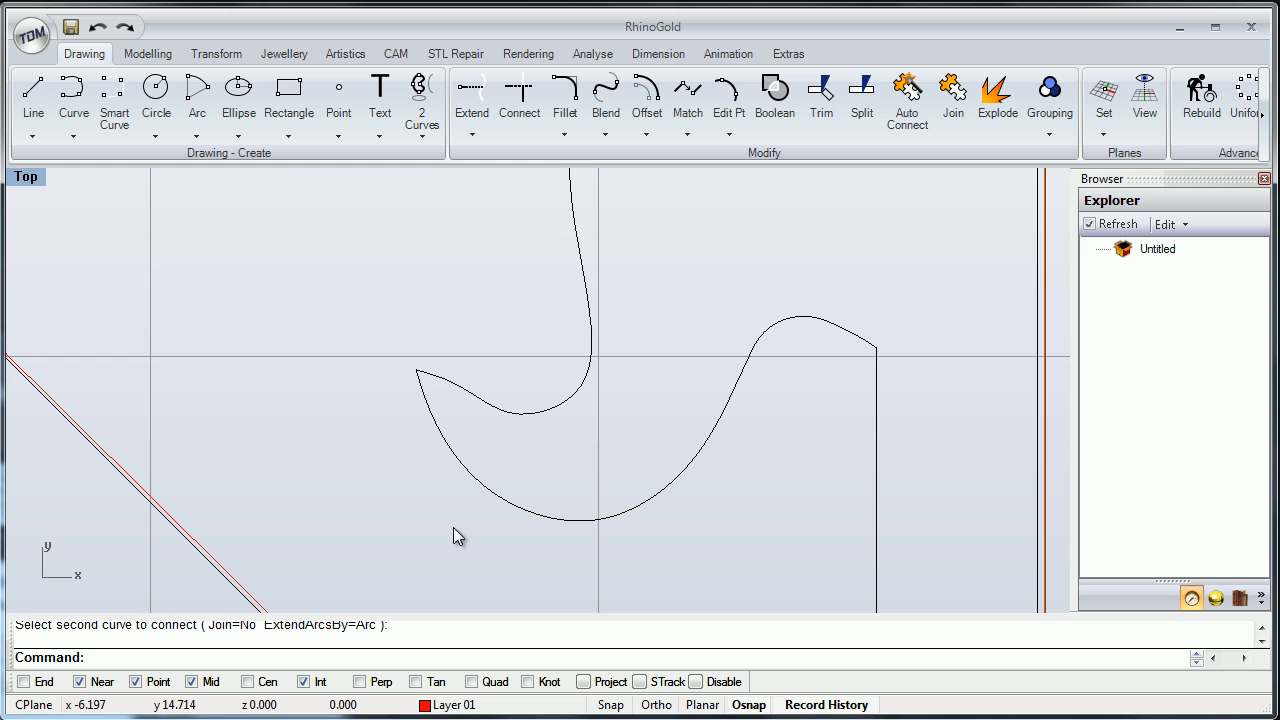
scroll(433, 360, "up", 6)
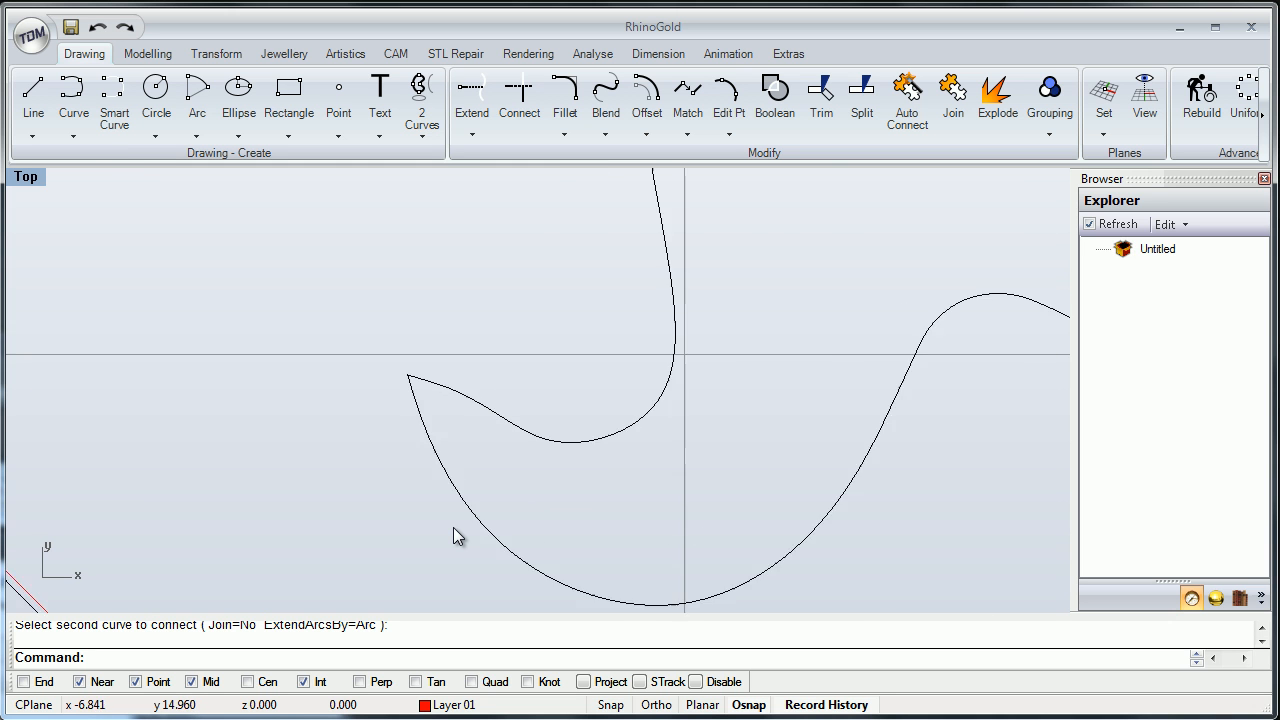
Show the control points of the left lobe curve around its lower-left tip.
right_click_drag(433, 360, 521, 335)
left_click(533, 364)
right_click_drag(656, 331, 659, 351)
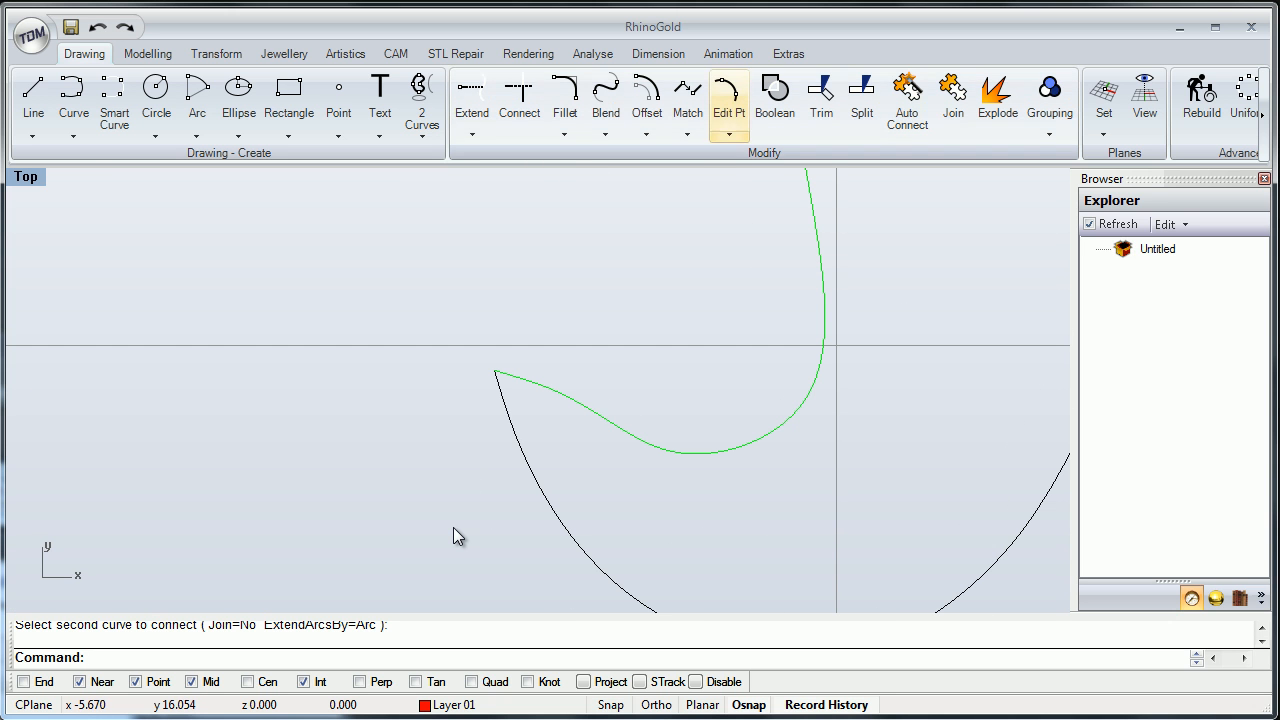
left_click(729, 100)
left_click(625, 163)
right_click_drag(540, 338, 526, 294)
scroll(528, 314, "up", 2)
scroll(495, 312, "up", 4)
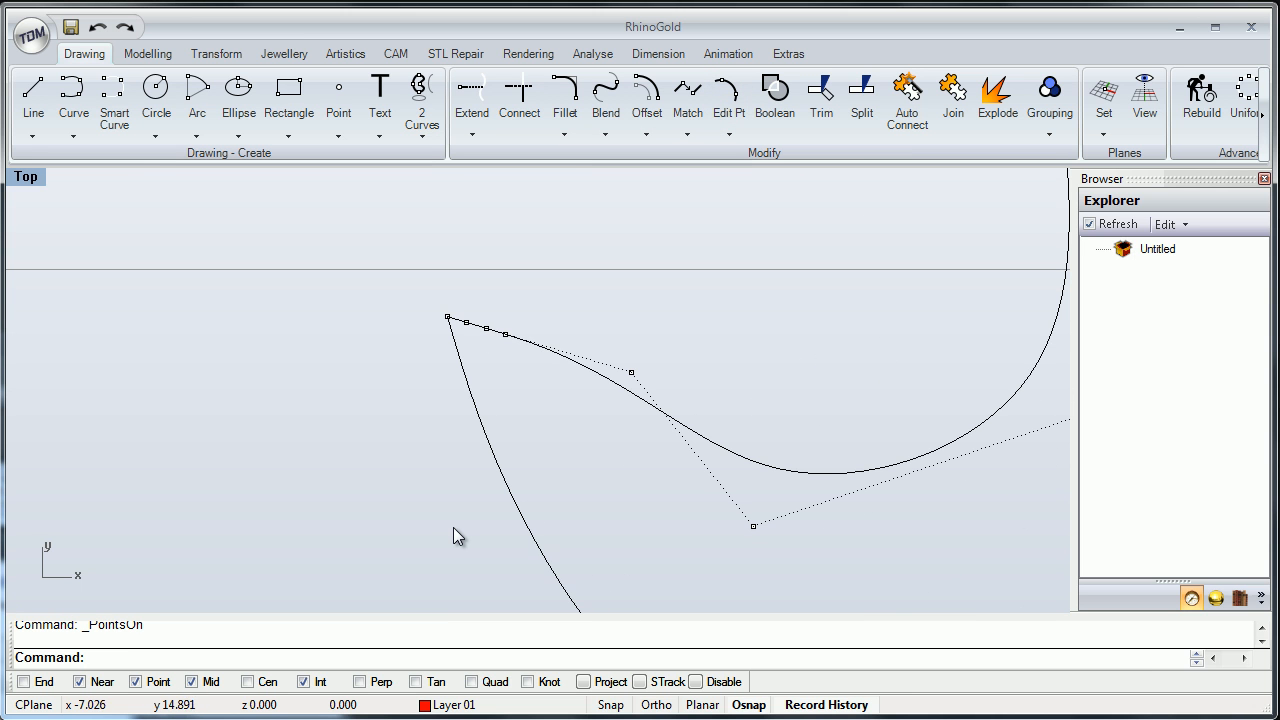
Move the left lobe curve's tip point outward past the bowl-shaped curve, delete the three clustered control points beside it, and hide the points.
left_click(448, 317)
left_click(520, 368)
mouse_move(447, 317)
left_mouse_down()
mouse_move(465, 275)
mouse_move(431, 286)
left_mouse_up()
right_click_drag(465, 289, 499, 276)
left_click_drag(480, 277, 552, 343)
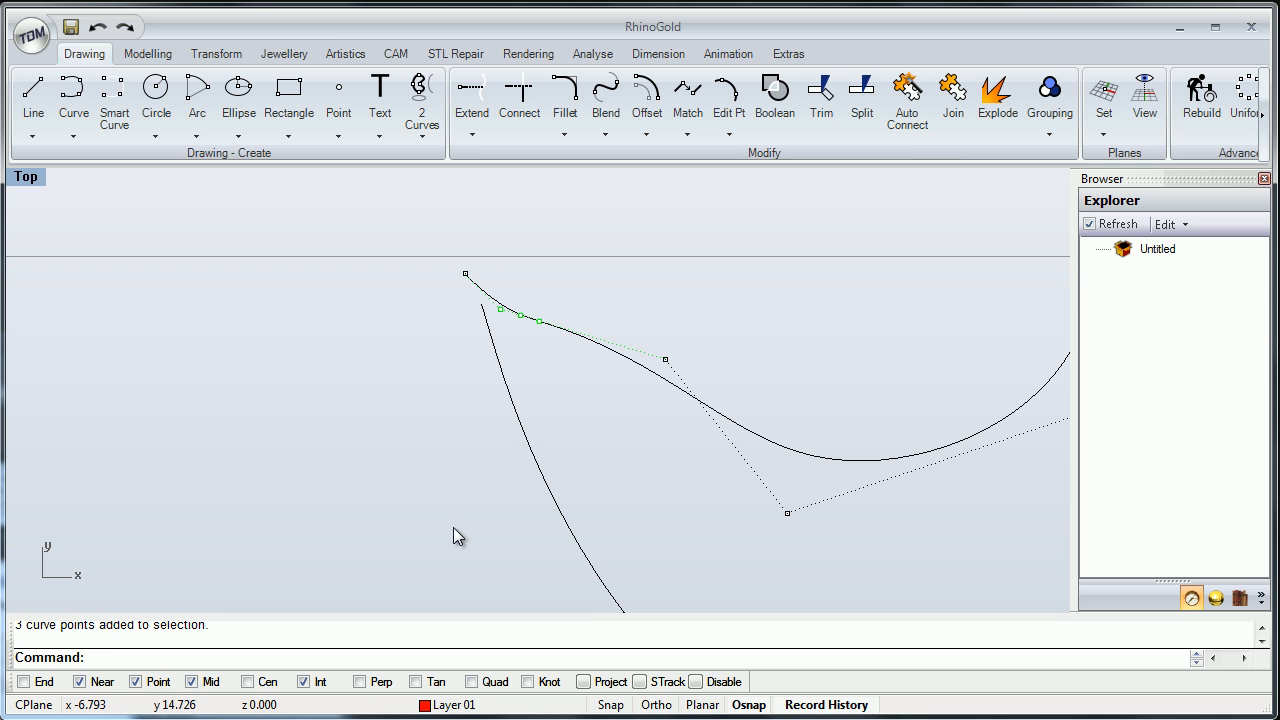
key("Delete")
scroll(560, 327, "down", 2)
right_click_drag(575, 340, 475, 348)
scroll(510, 350, "up", 1)
left_click_drag(485, 349, 493, 355)
right_click_drag(493, 340, 526, 356)
left_click(526, 358)
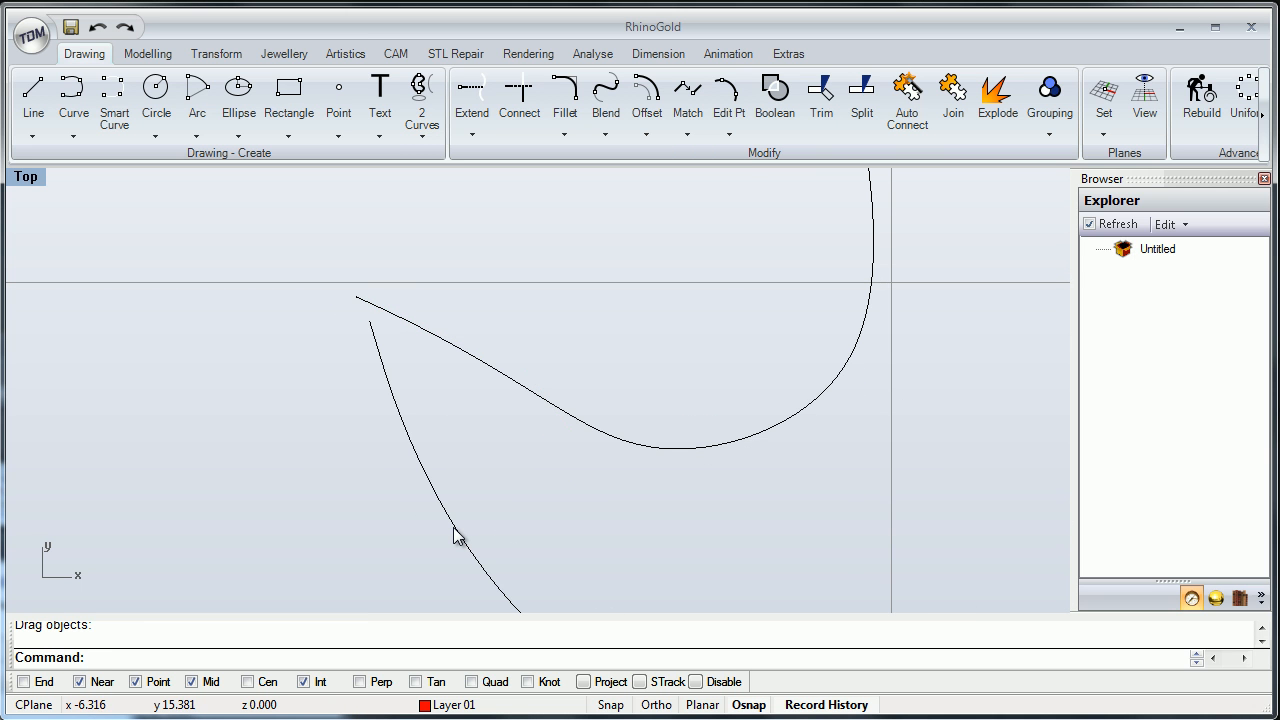
Connect the bowl-shaped curve and the reshaped left lobe curve at the lower-left tip.
left_click(519, 100)
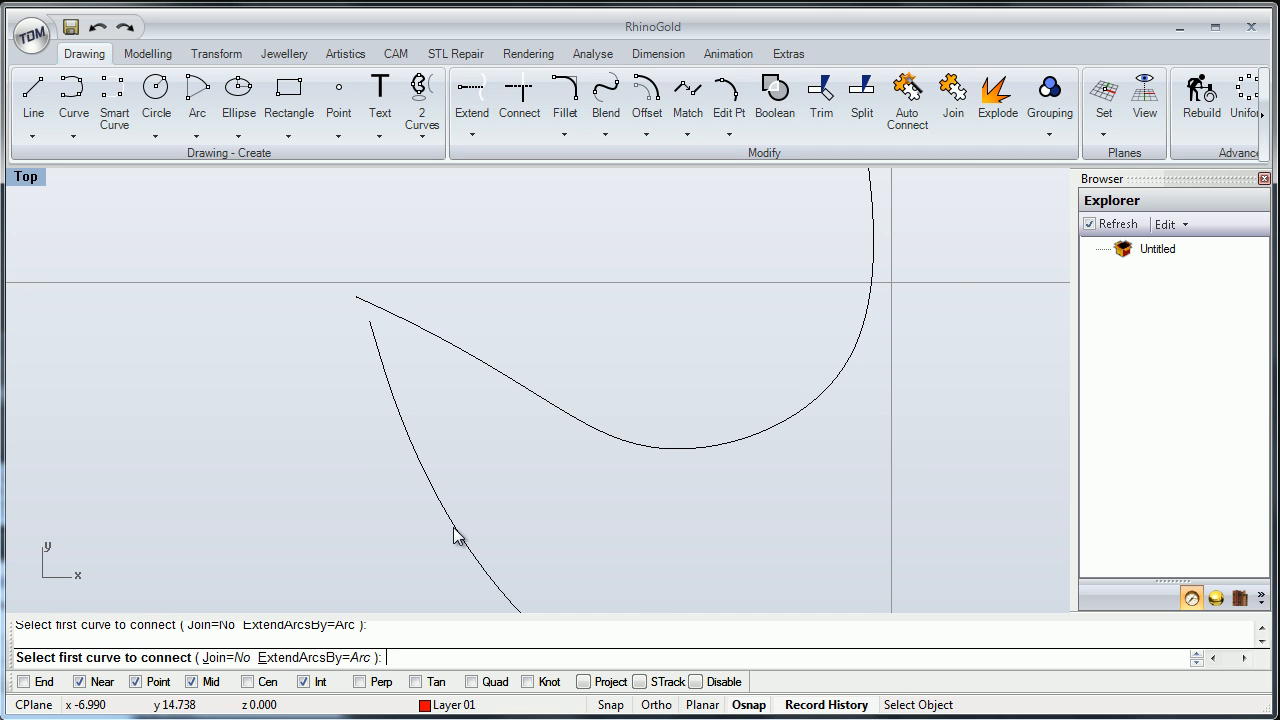
left_click(454, 528)
left_click(454, 351)
right_click_drag(453, 528, 426, 449)
scroll(454, 528, "down", 4)
scroll(454, 528, "down", 7)
scroll(454, 528, "down", 1)
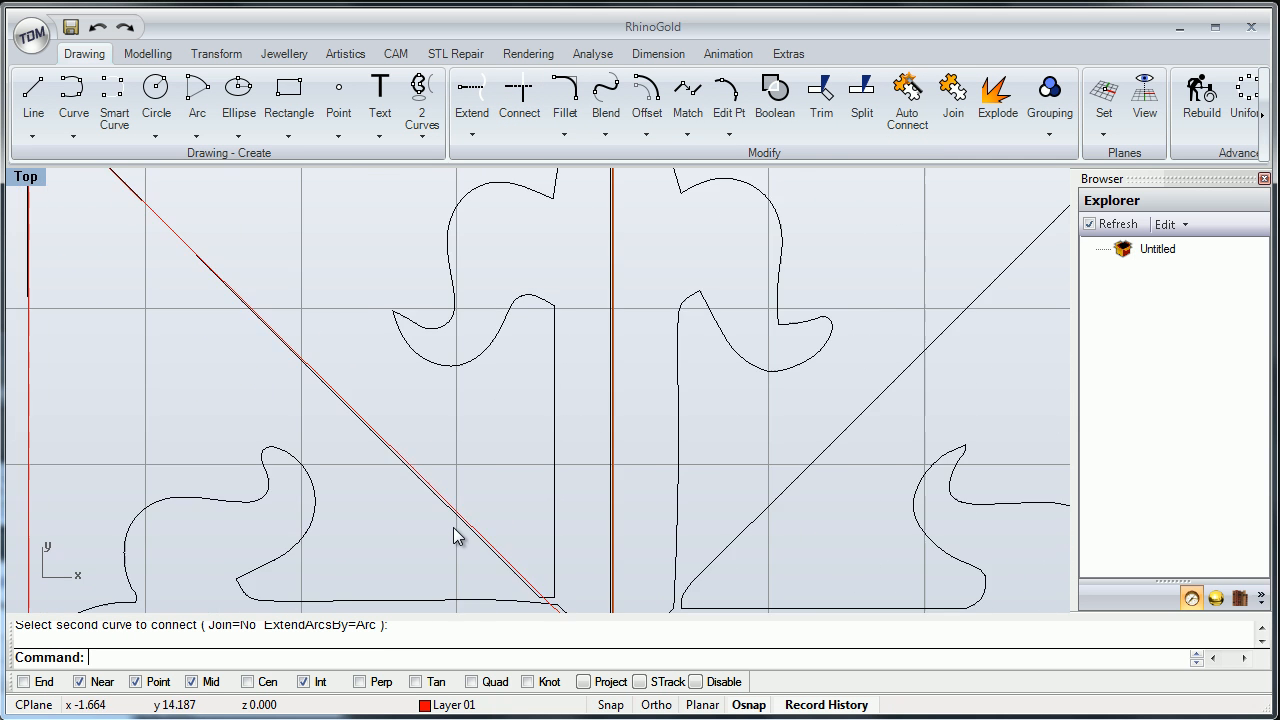
Draw a vertical line about 13 units long from the top end of the stem's left edge down past the diagonal.
right_click_drag(560, 333, 537, 301)
scroll(495, 325, "up", 2)
left_click(539, 335)
scroll(545, 399, "down", 4)
right_click_drag(545, 401, 519, 396)
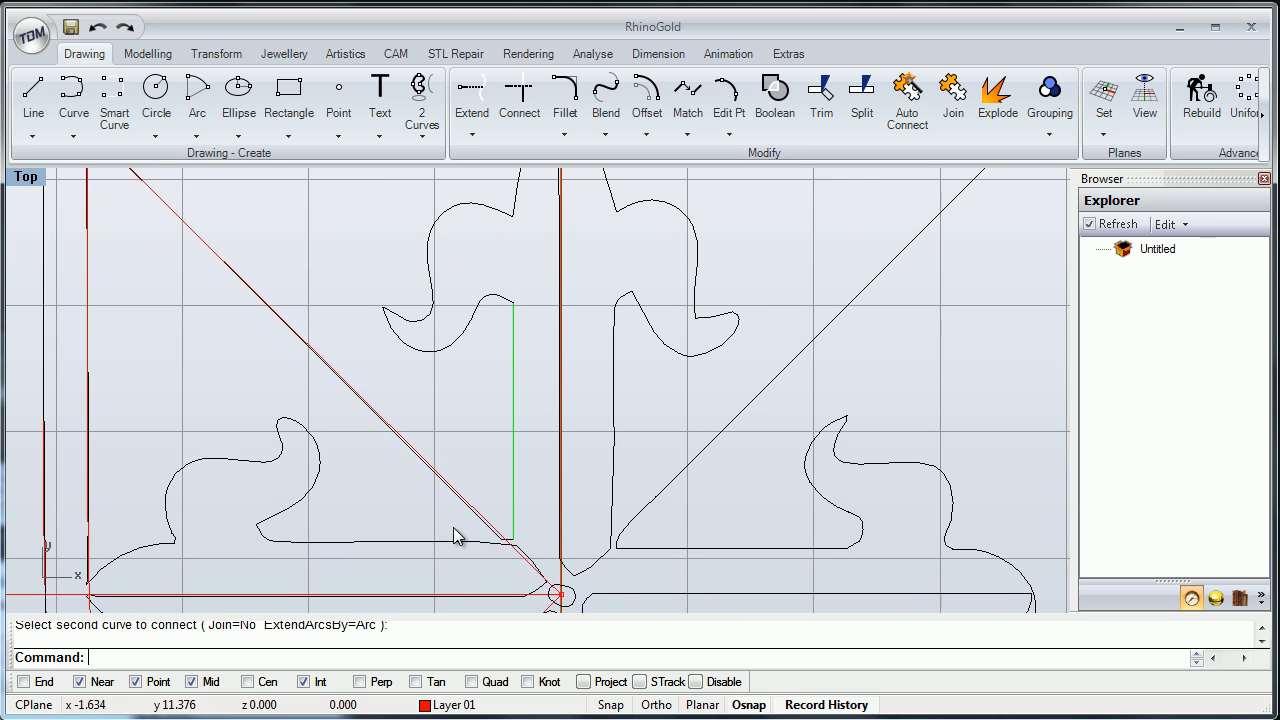
scroll(519, 395, "up", 2)
left_click(554, 382)
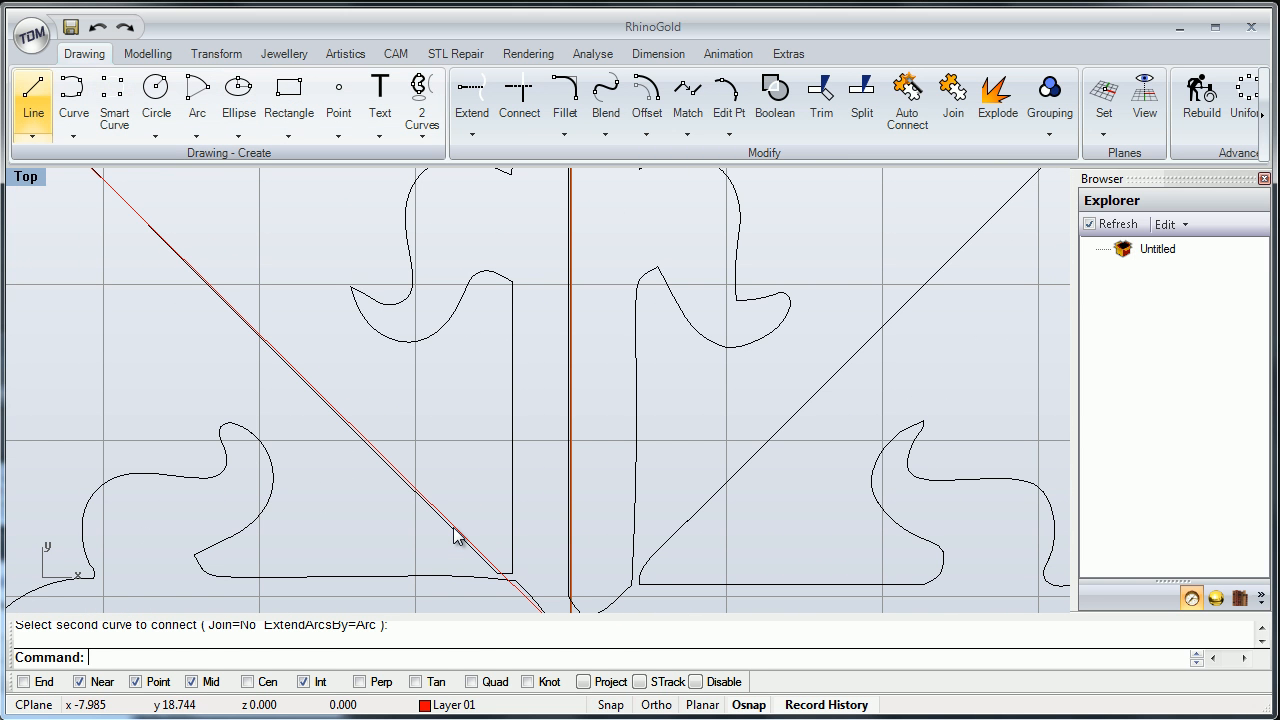
left_click(33, 100)
left_click(512, 282)
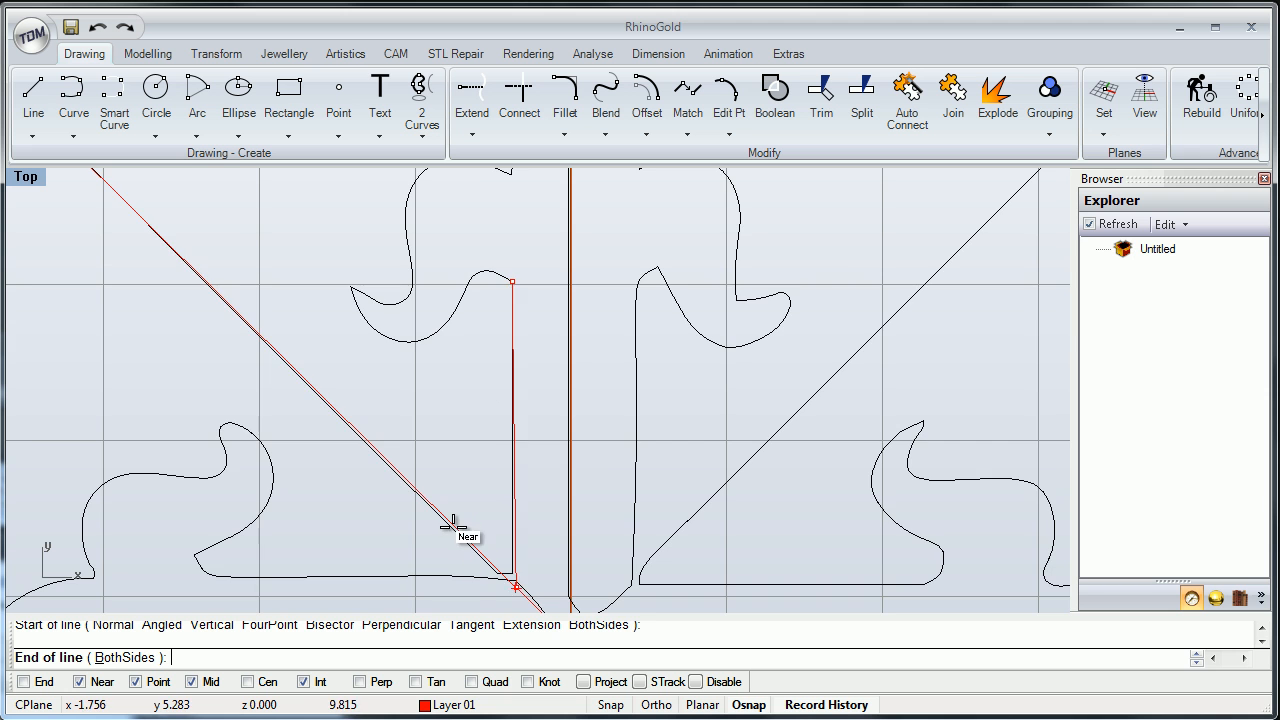
right_click_drag(516, 588, 534, 444)
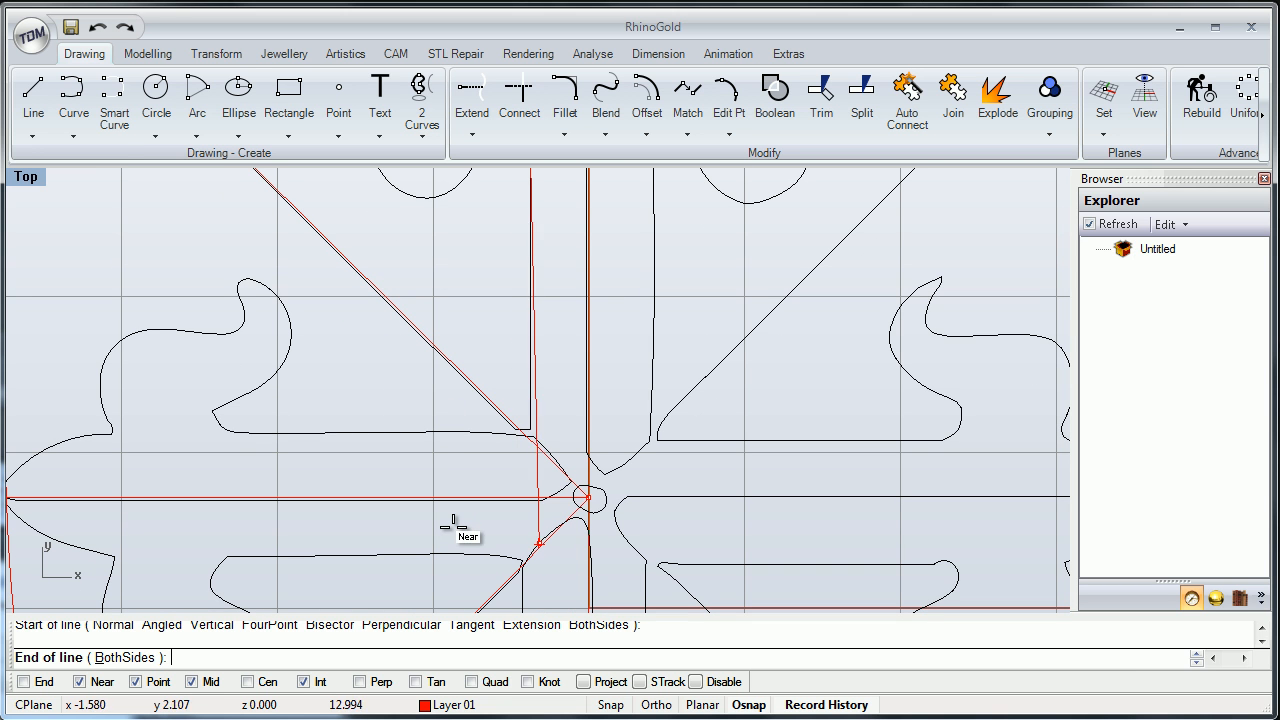
left_click(530, 531)
right_click_drag(536, 348, 504, 440)
scroll(529, 469, "down", 6)
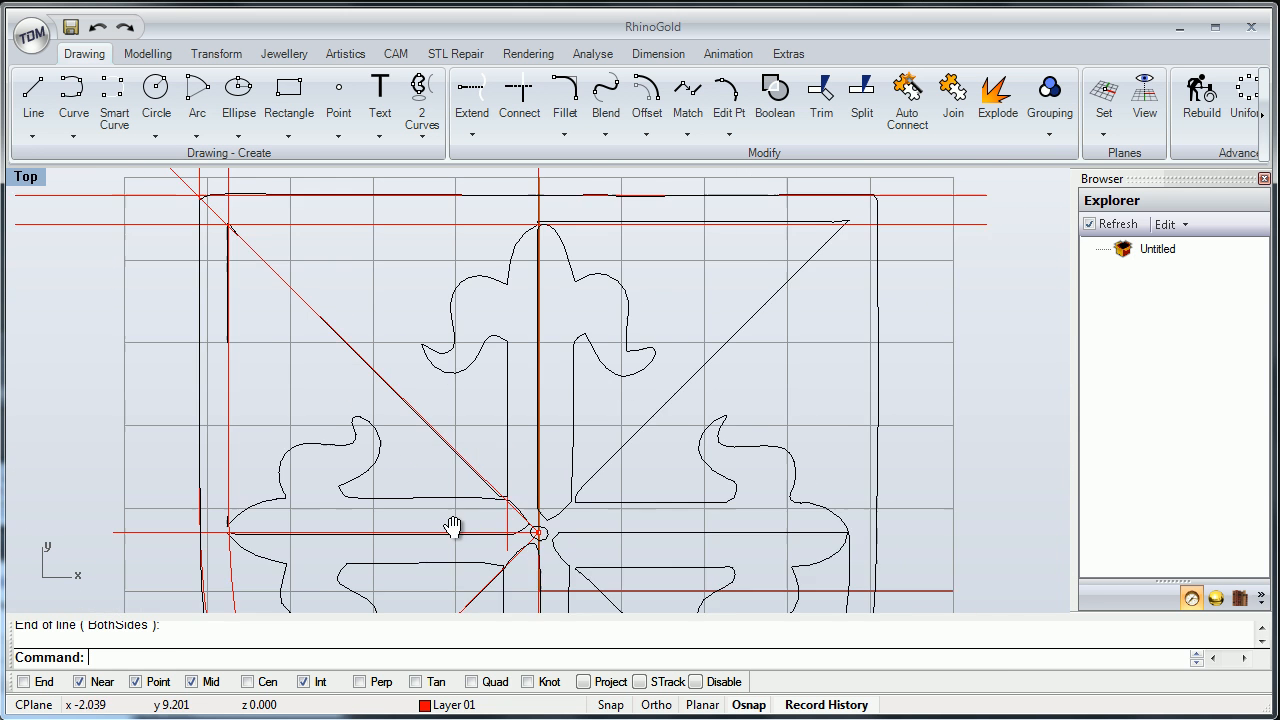
Delete the old black curve lying beneath the new vertical line on the stem's left edge.
scroll(453, 527, "up", 3)
left_click(456, 533)
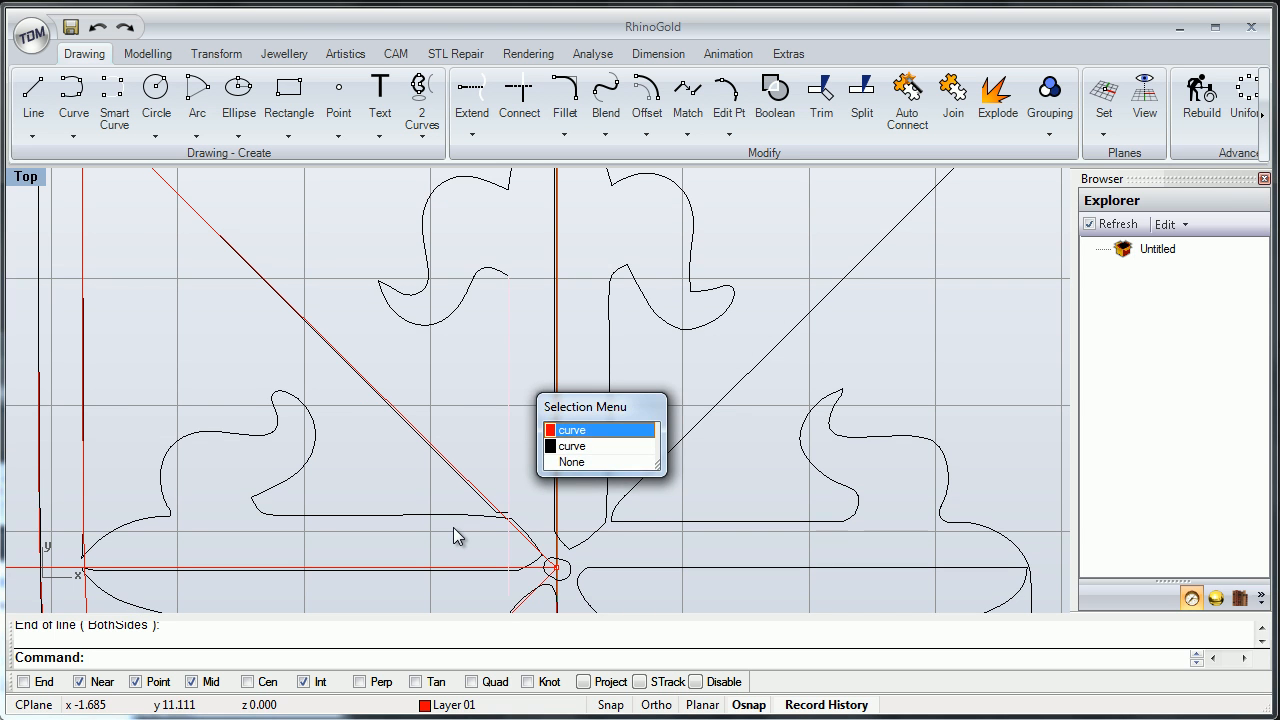
left_click(572, 446)
key("Delete")
Examine the bowl-shaped curve and the neighbouring left-half curves up close and against the whole ornament.
right_click_drag(488, 344, 555, 368)
scroll(555, 368, "up", 4)
left_click(522, 299)
right_click_drag(537, 298, 560, 396)
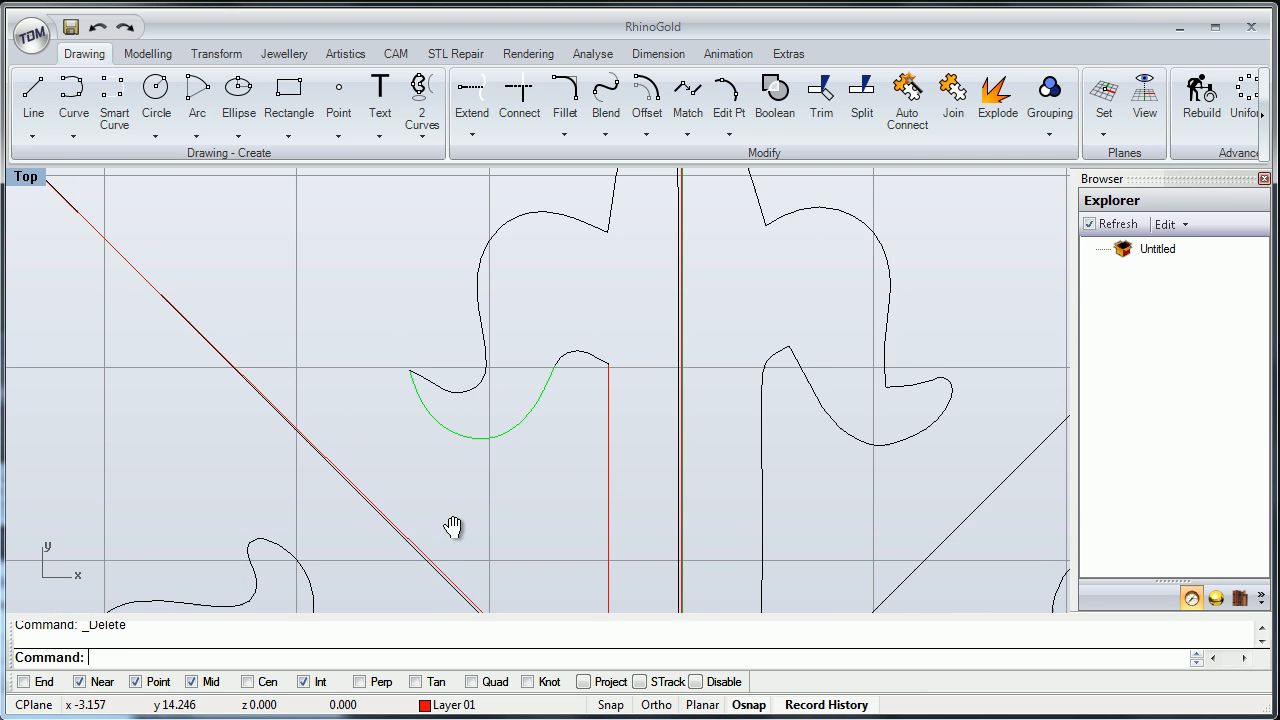
mouse_move(454, 527)
right_mouse_down()
mouse_move(362, 604)
mouse_move(334, 605)
mouse_move(410, 510)
mouse_move(475, 528)
mouse_move(484, 385)
mouse_move(824, 354)
mouse_move(730, 603)
mouse_move(514, 663)
mouse_move(467, 522)
mouse_move(630, 453)
mouse_move(456, 526)
mouse_move(465, 433)
mouse_move(428, 560)
mouse_move(206, 453)
right_mouse_up()
scroll(453, 529, "up", 4)
left_click(453, 529)
scroll(453, 528, "down", 15)
scroll(453, 528, "up", 4)
scroll(453, 528, "up", 10)
scroll(453, 528, "down", 10)
scroll(453, 528, "down", 6)
mouse_move(453, 528)
right_mouse_down()
mouse_move(180, 404)
mouse_move(447, 528)
mouse_move(328, 654)
right_mouse_up()
scroll(453, 528, "up", 8)
scroll(453, 538, "up", 6)
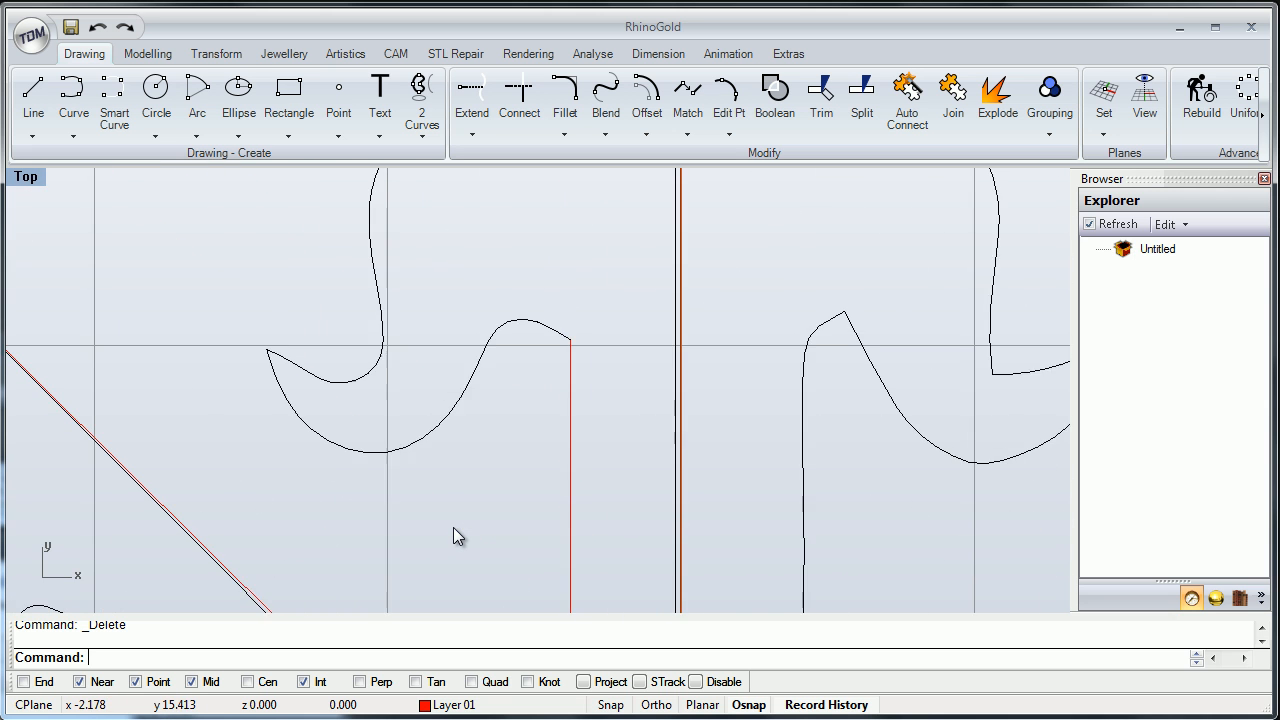
Select the bowl-shaped curve, the left lobe curve and the top lobe's left curve.
left_click(308, 417)
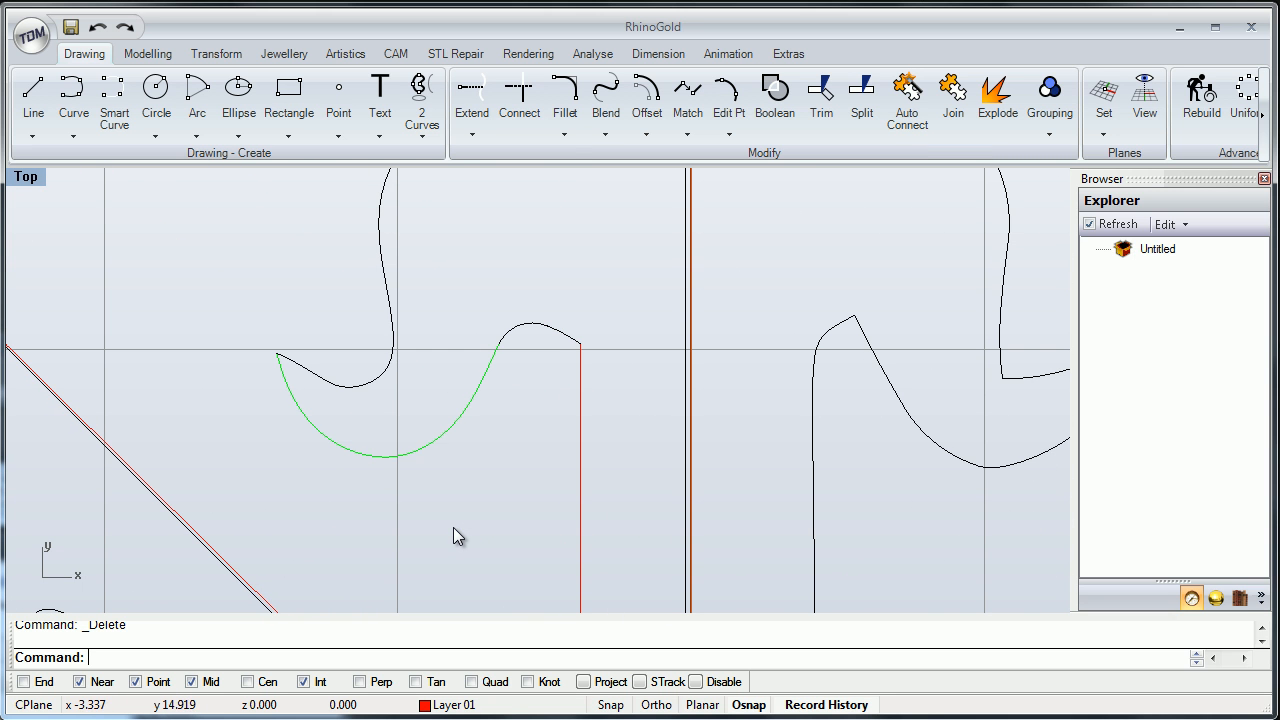
left_click(394, 330, "shift")
scroll(465, 292, "down", 6)
right_click_drag(470, 292, 431, 360)
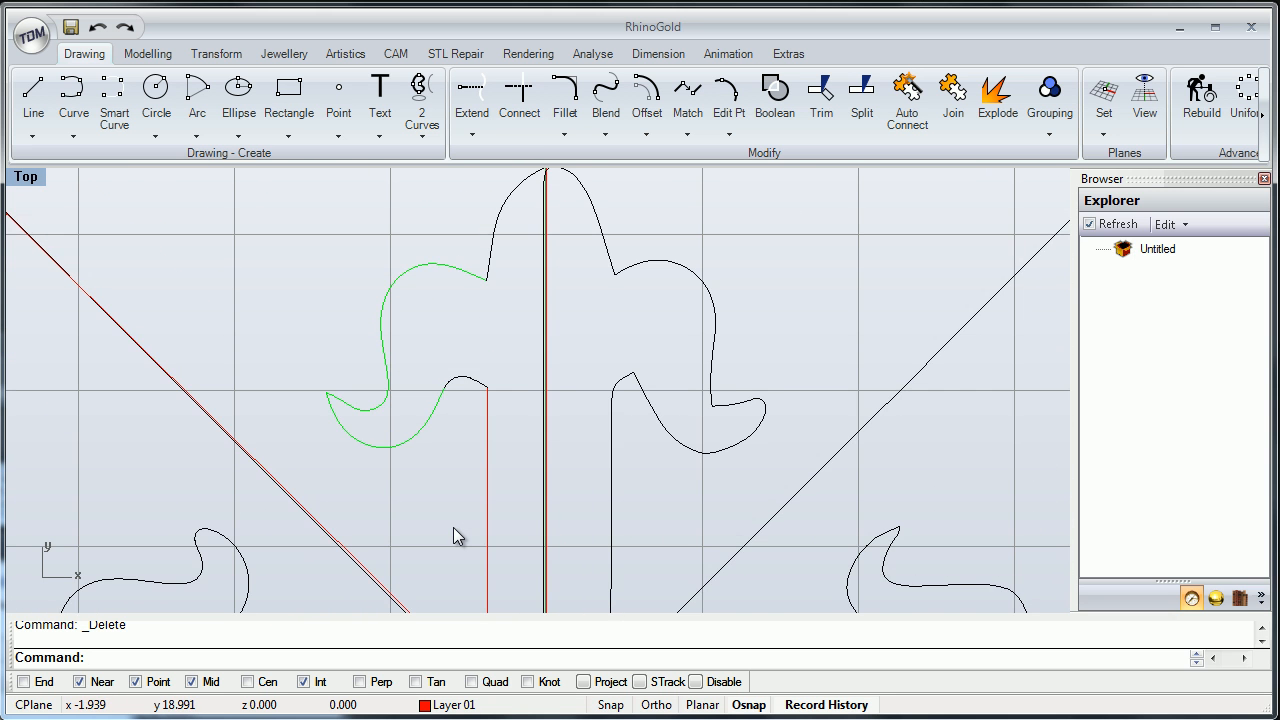
right_click_drag(475, 288, 452, 332)
Show the layer list and dock it below the object browser.
right_click(450, 705)
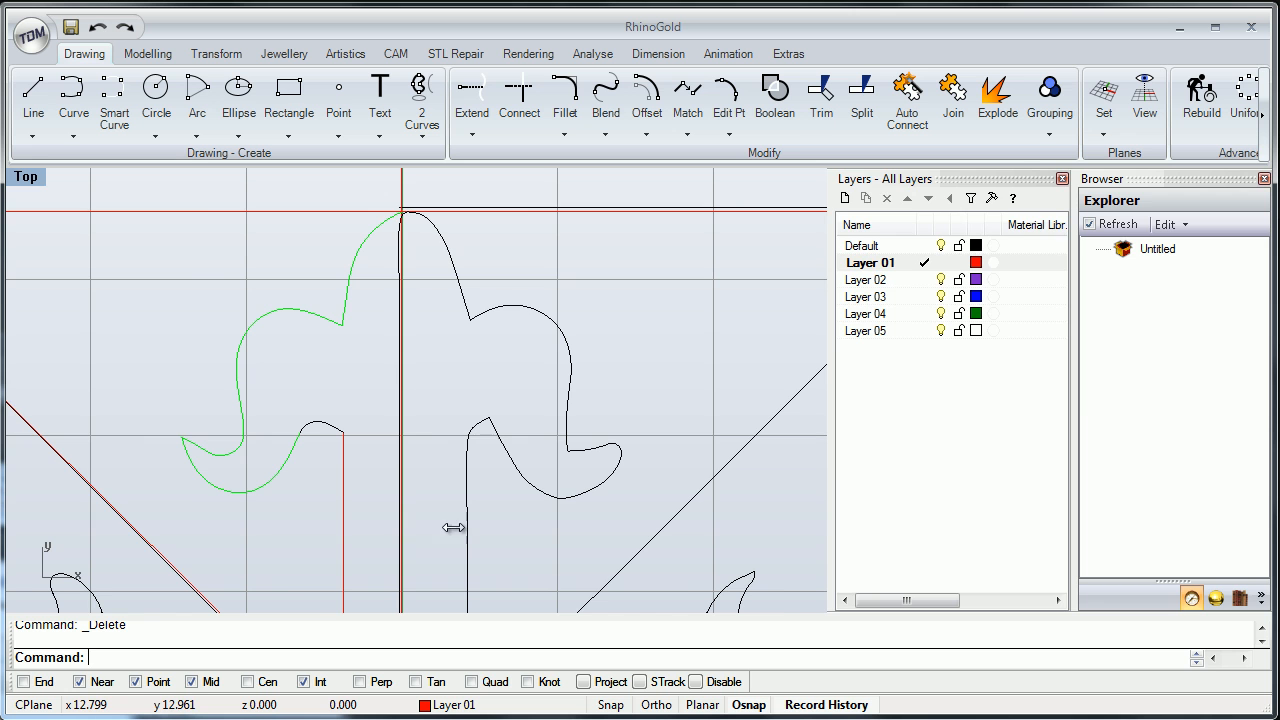
left_click_drag(940, 179, 1142, 500)
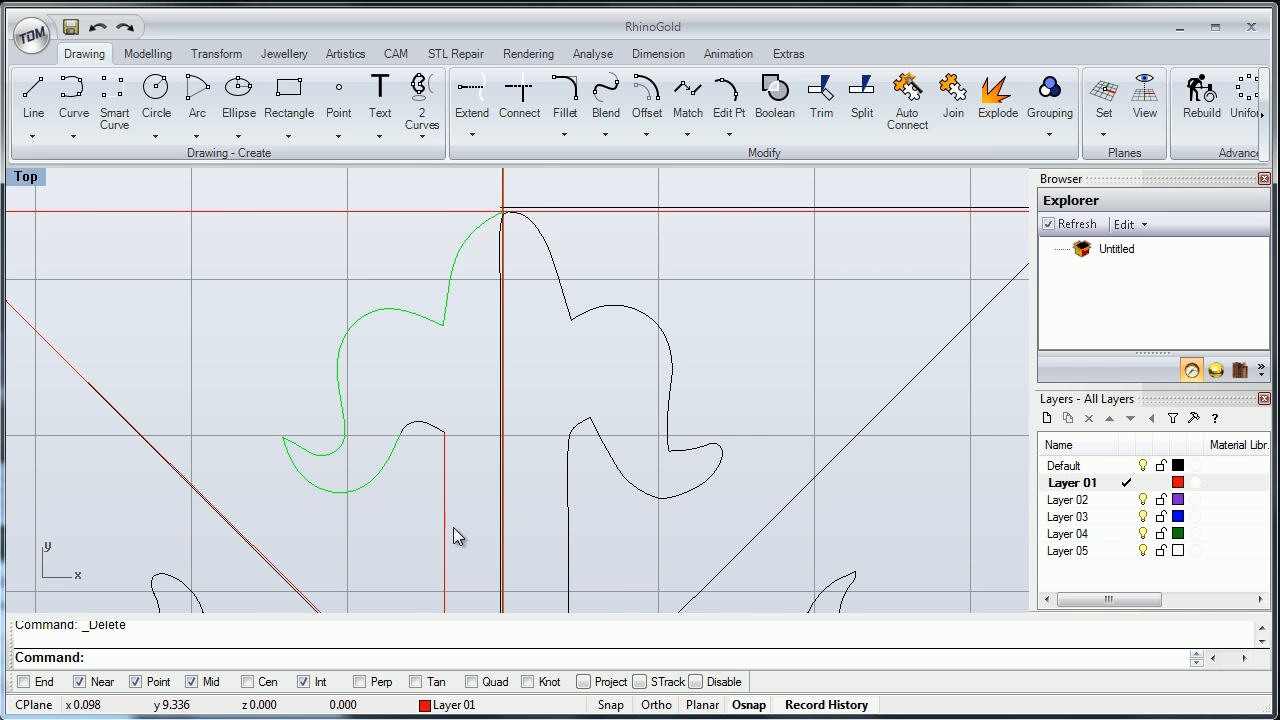
middle_click(453, 537)
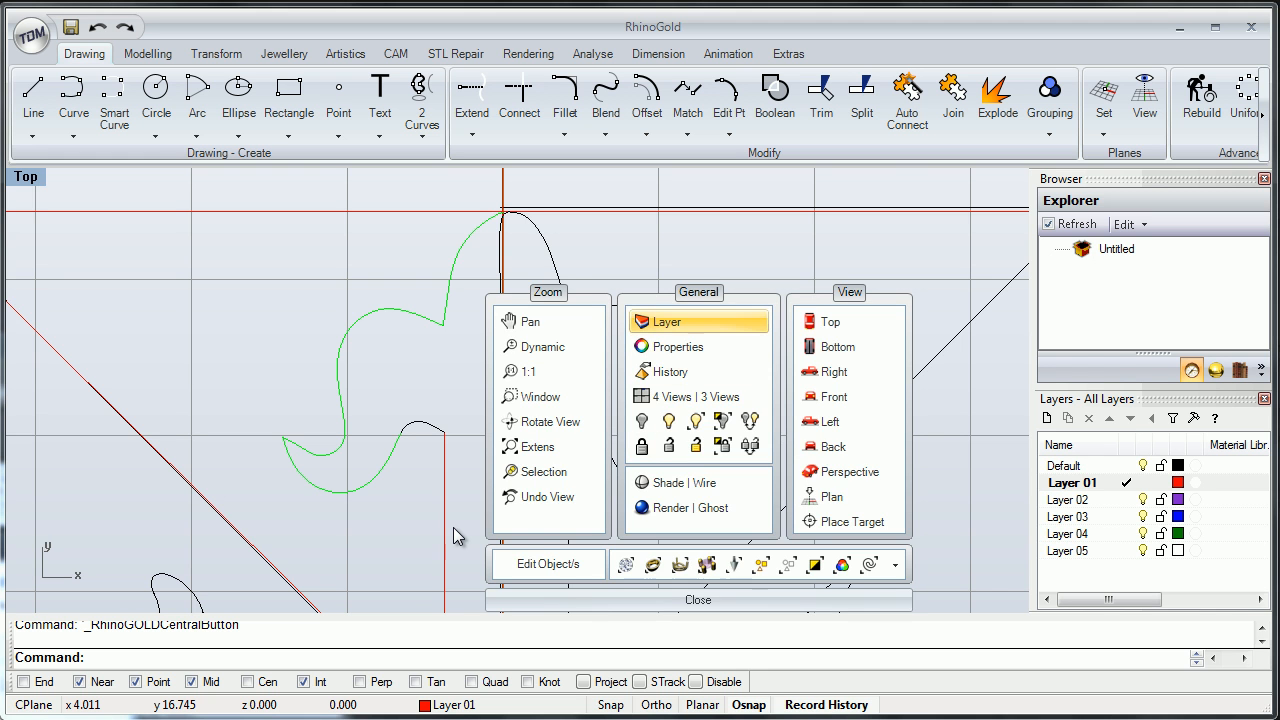
left_click(708, 598)
right_click_drag(669, 404, 723, 402)
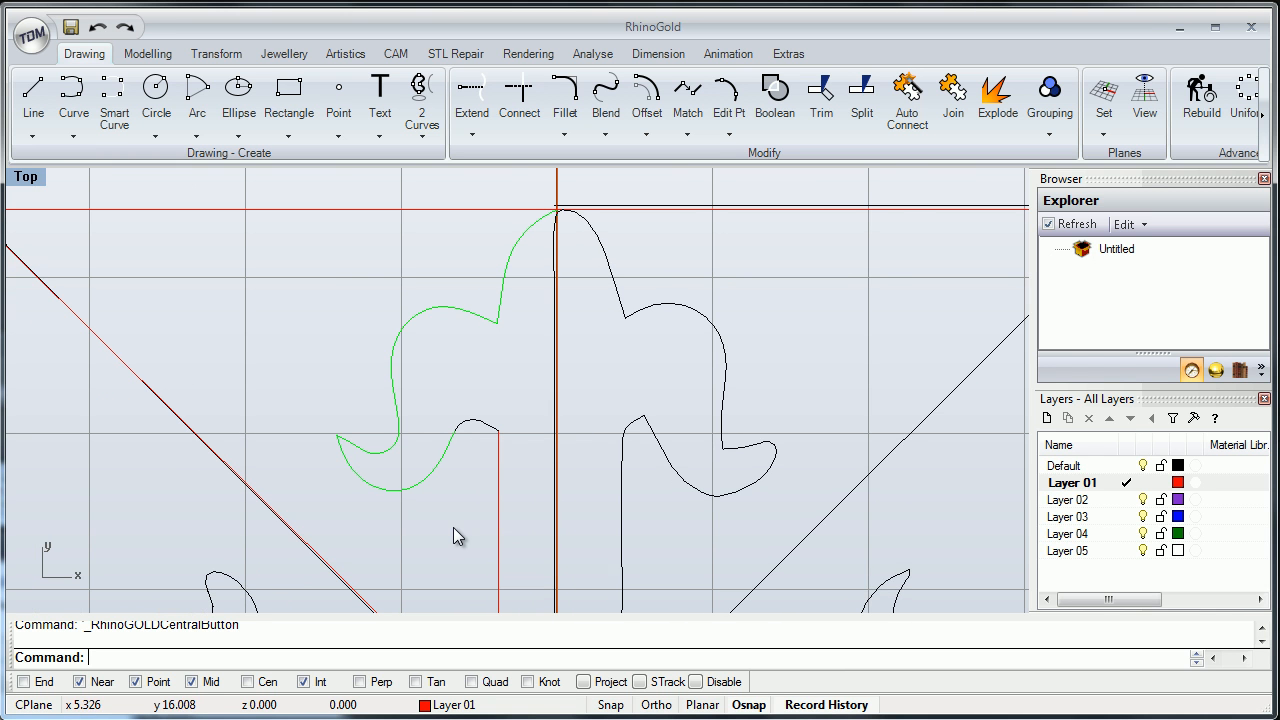
Reselect the top lobe's left curve, the left lobe curve and the bowl-shaped curve, and move them to Layer 01.
left_click(472, 340)
left_click(500, 306)
left_click(450, 308, "shift")
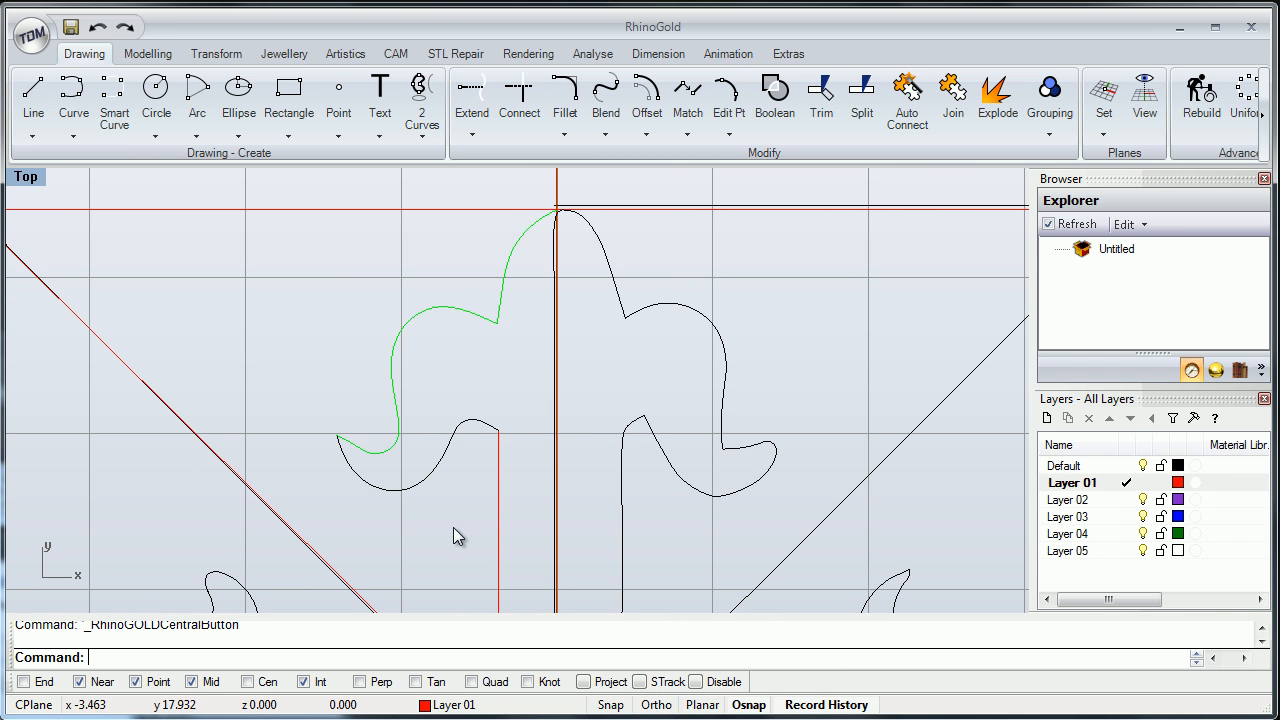
left_click(430, 466, "shift")
right_click(1096, 483)
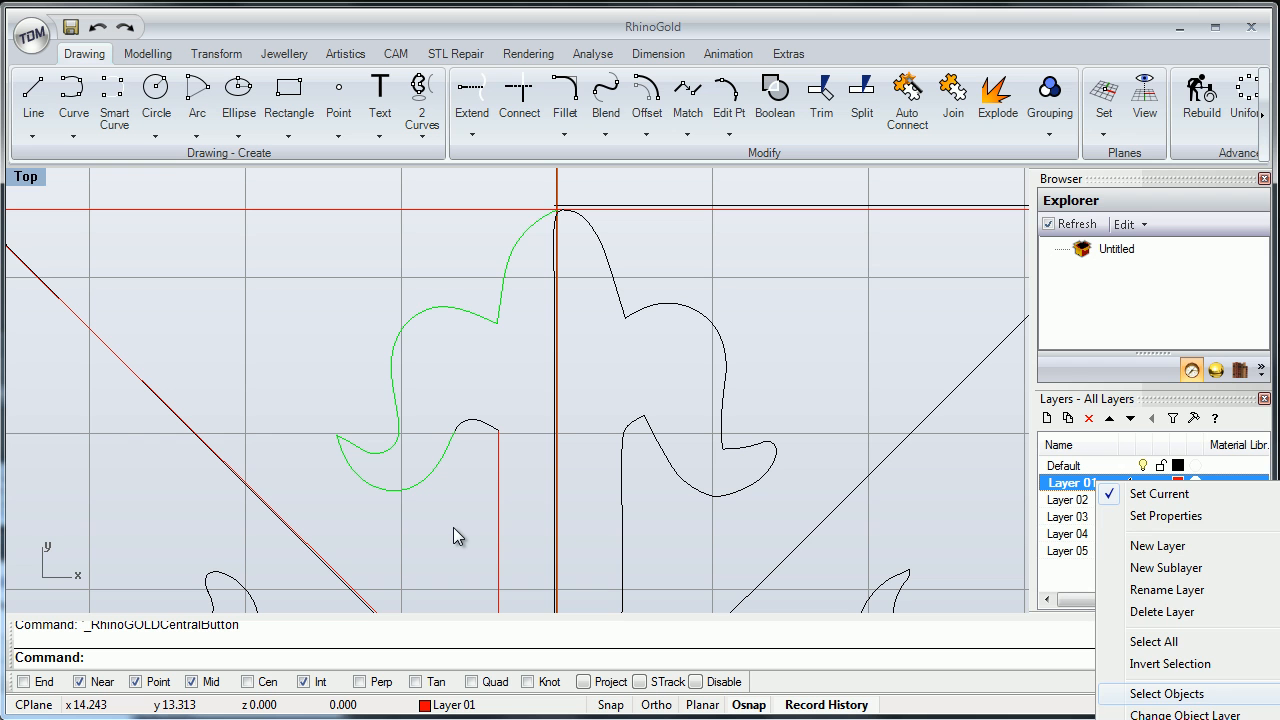
left_click_drag(1152, 387, 1152, 306)
right_click(1084, 418)
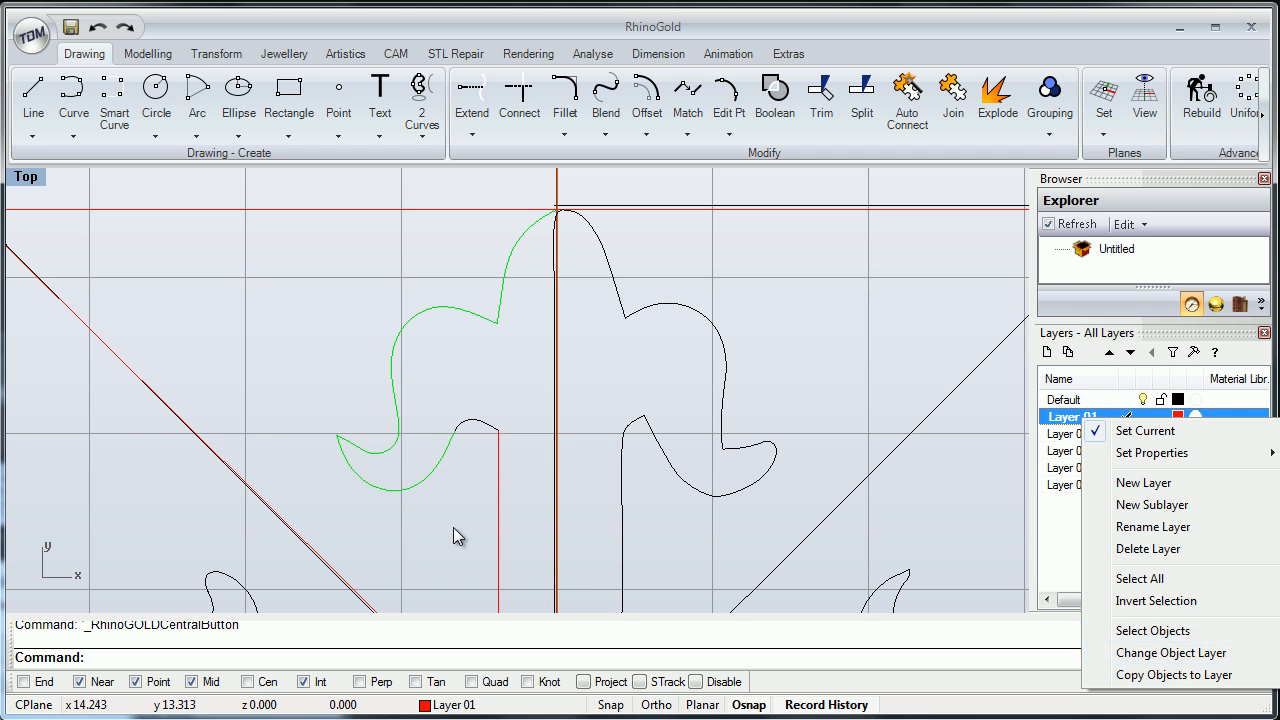
left_click(455, 537)
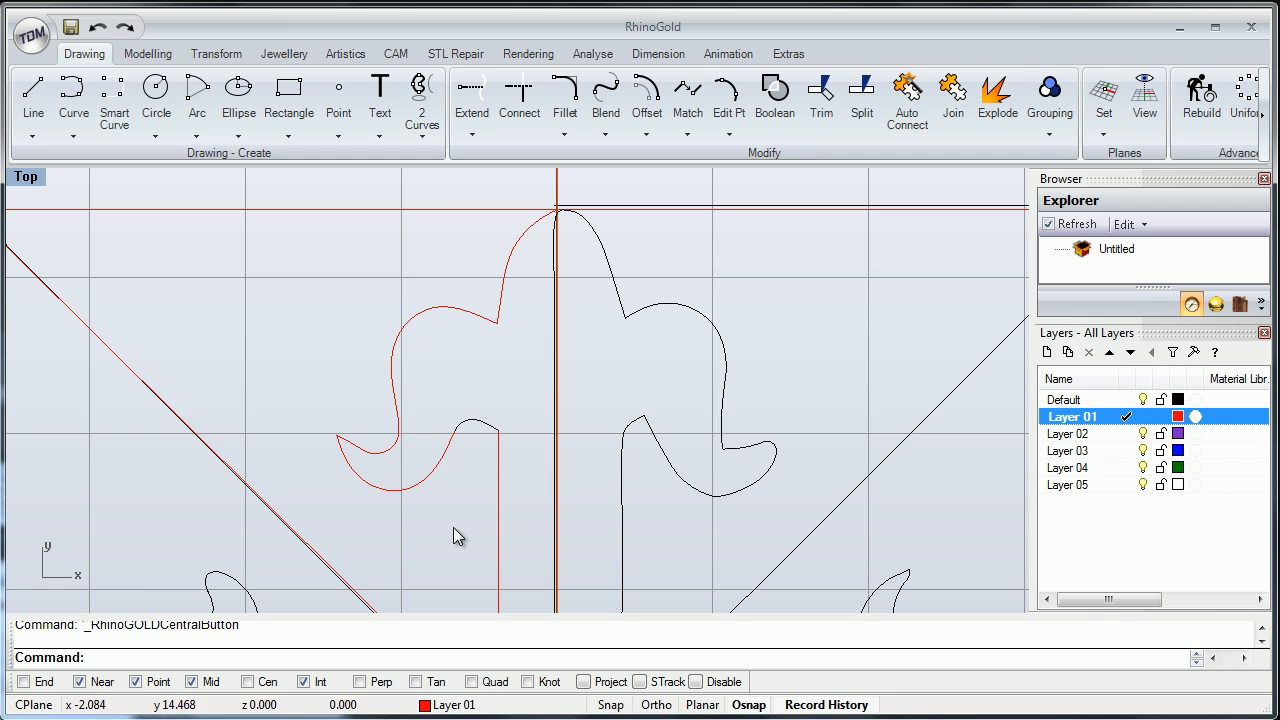
Hide and show the Default layer to check the redrawn curves on their own, and close the layer list.
left_click(1143, 400)
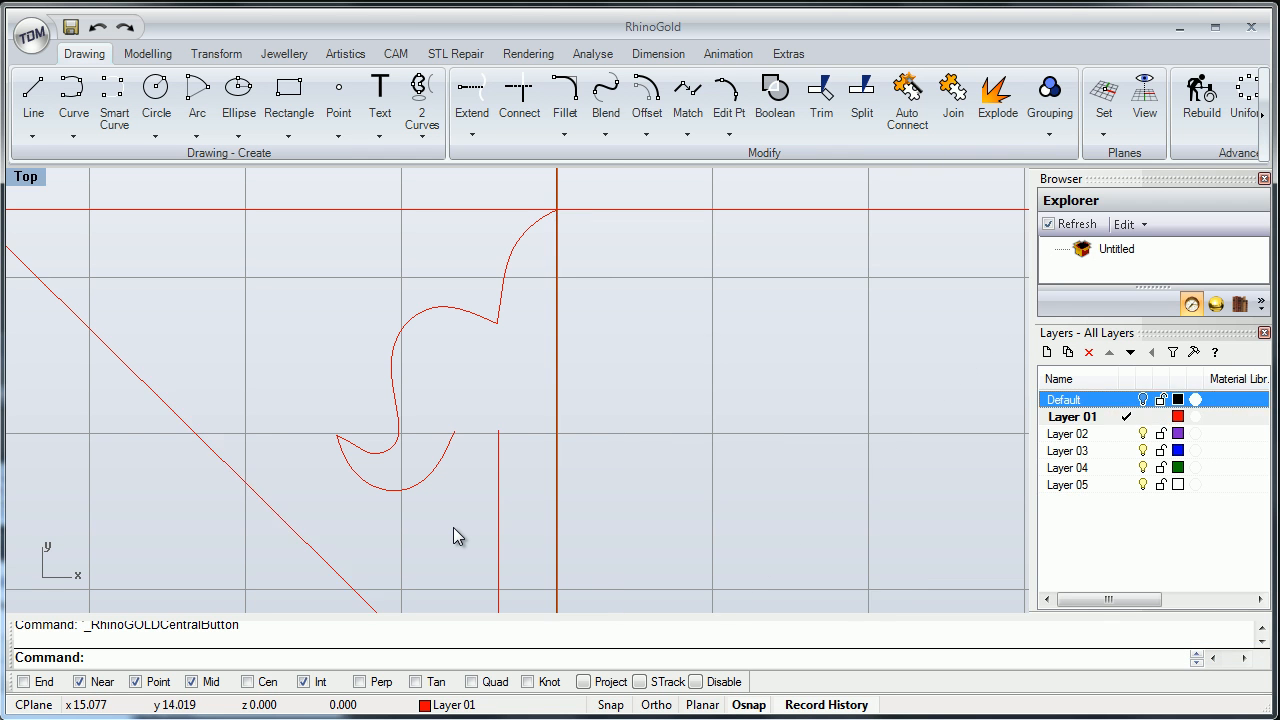
left_click(1143, 400)
left_click(1143, 400)
left_click(1143, 400)
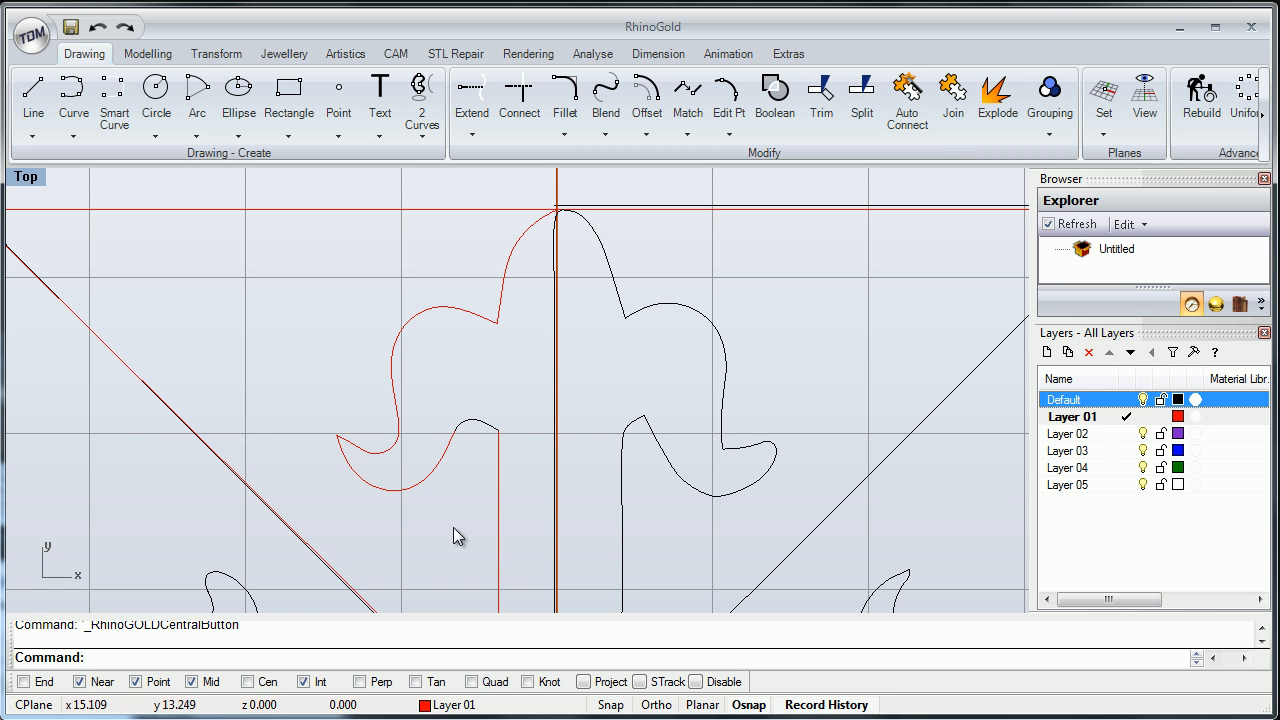
scroll(453, 528, "down", 4)
right_click_drag(453, 528, 472, 482)
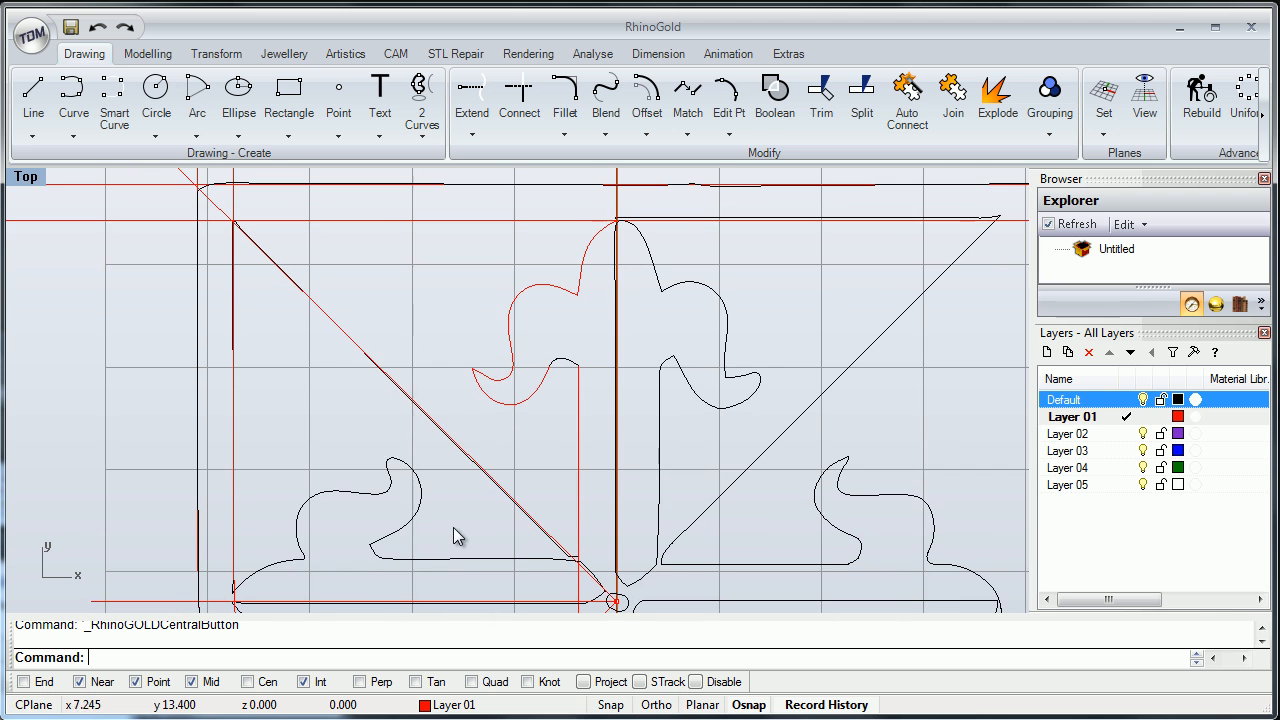
left_click(1264, 332)
Start an adjustable blend between the bowl-shaped curve's upper right end and the top of the stem's vertical line.
scroll(453, 535, "up", 4)
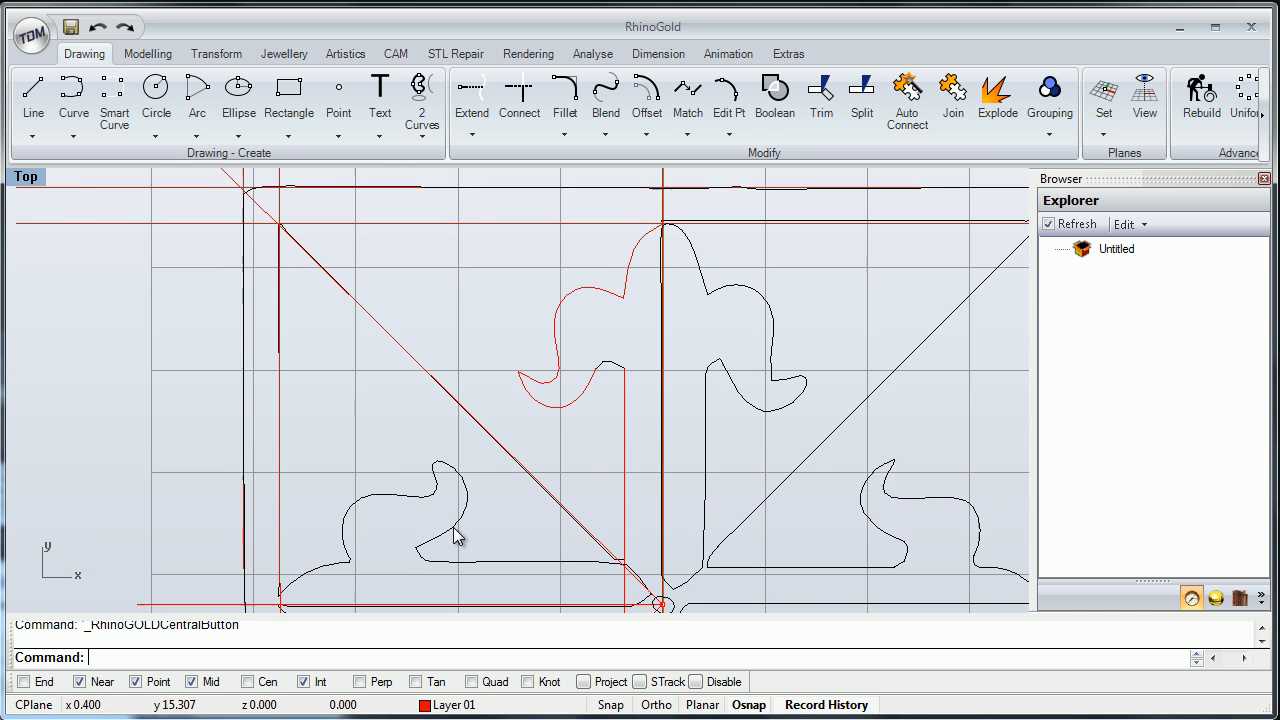
scroll(620, 356, "up", 4)
right_click_drag(620, 356, 655, 321)
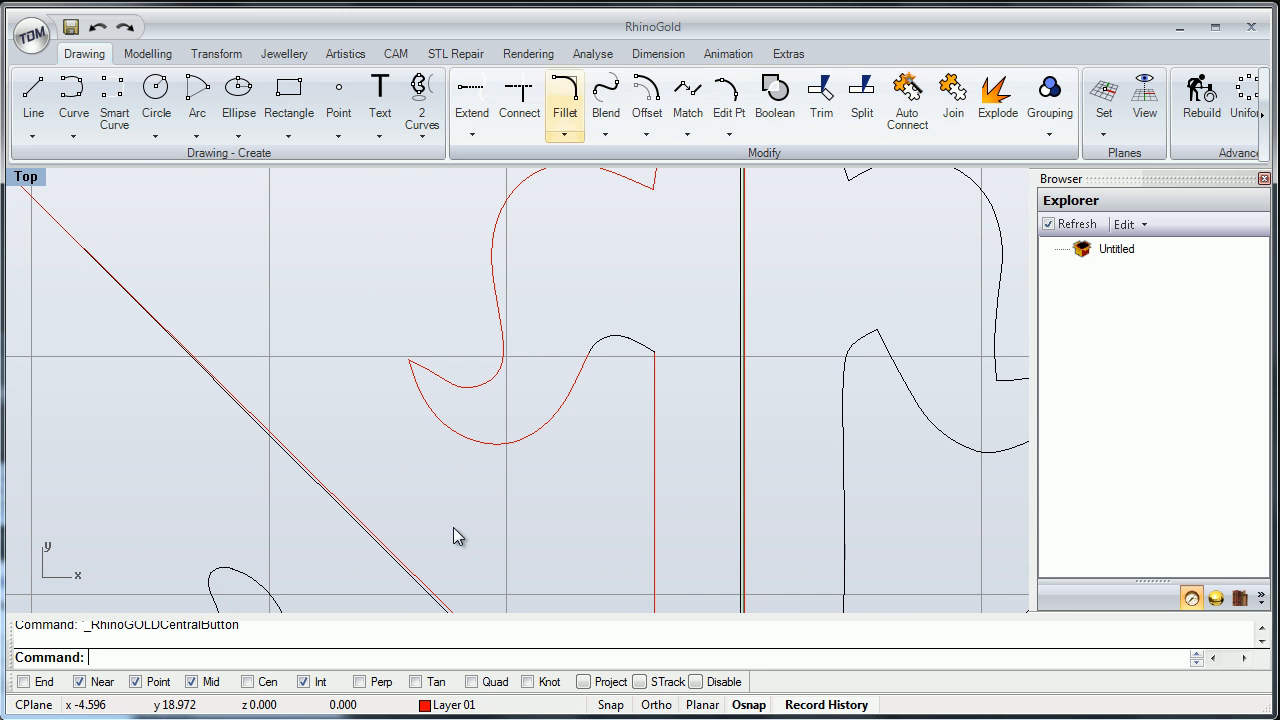
left_click(605, 134)
left_click(550, 165)
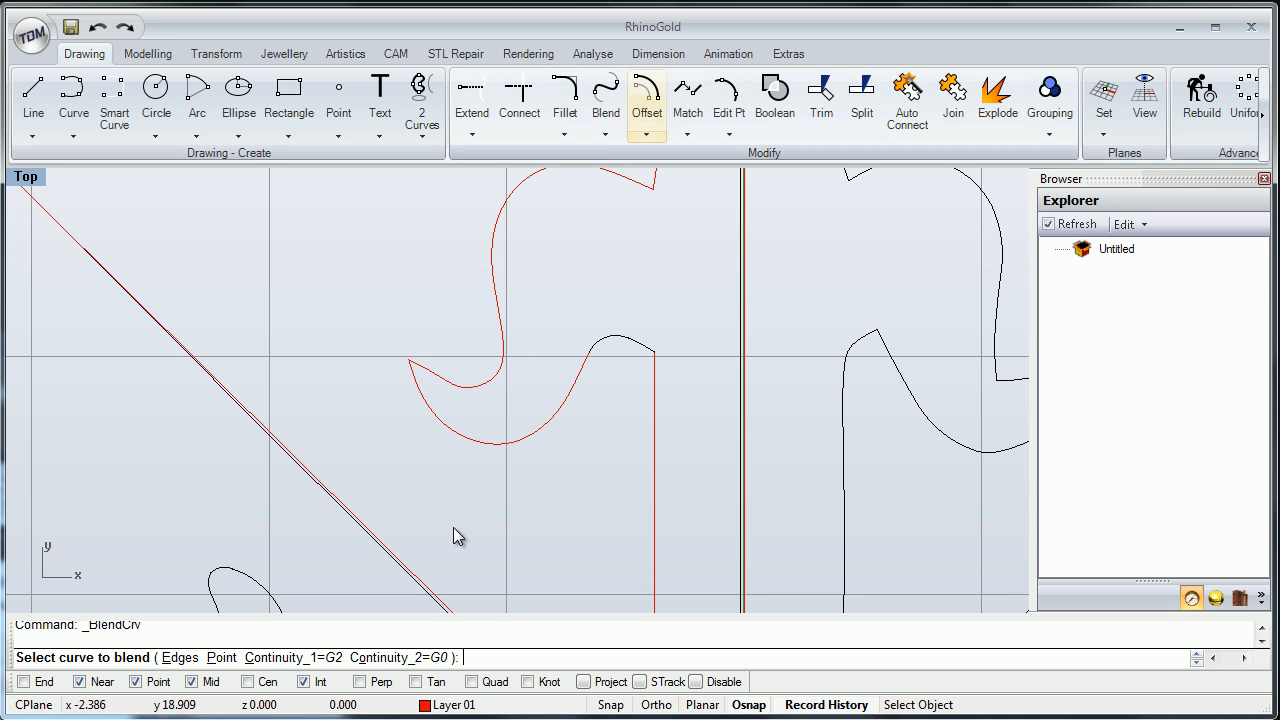
left_click(605, 134)
left_click(582, 369)
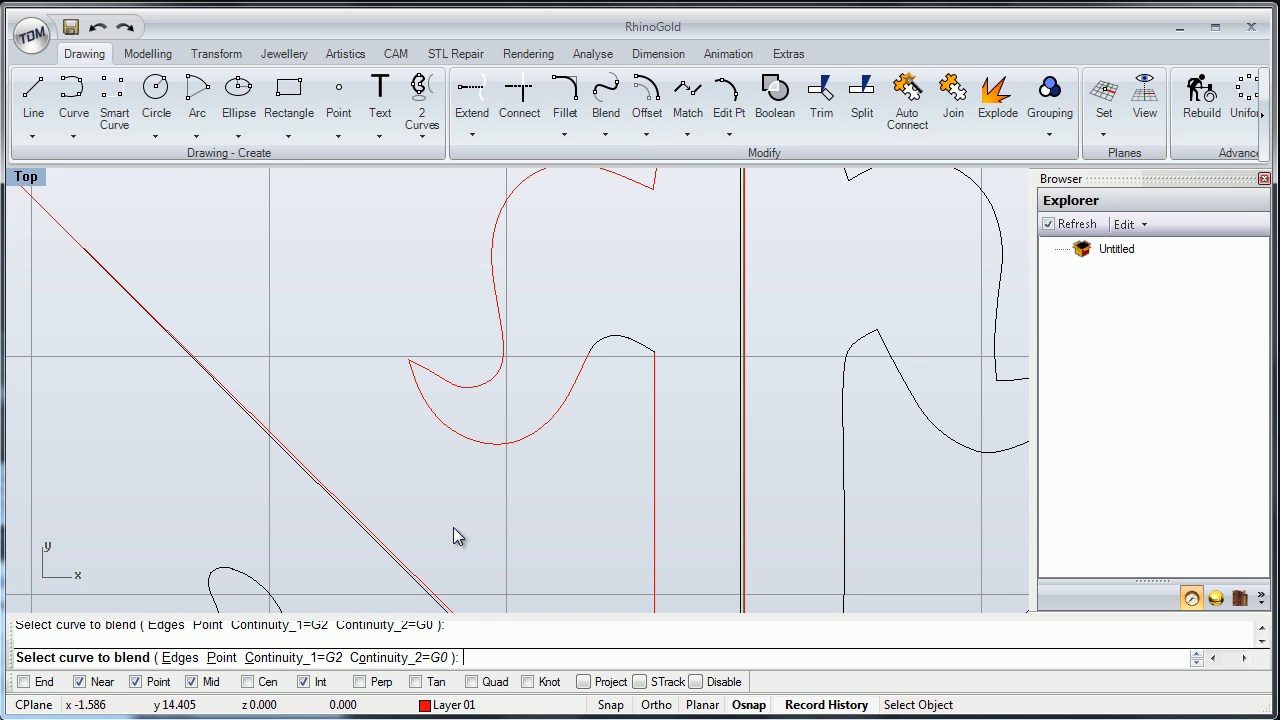
left_click(654, 394)
scroll(656, 375, "up", 3)
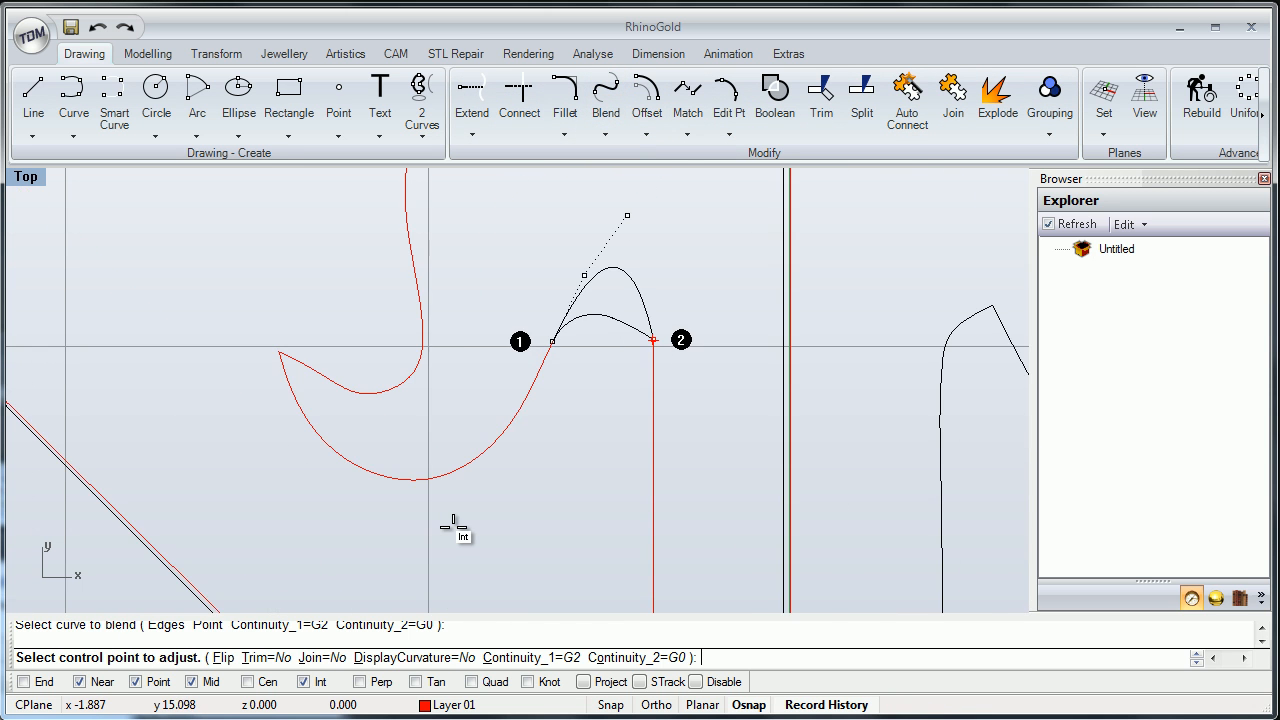
Slide the blend's two ends down along the stem's vertical line and back along the bowl-shaped curve.
left_click(654, 352)
left_click(653, 396)
left_click(552, 341)
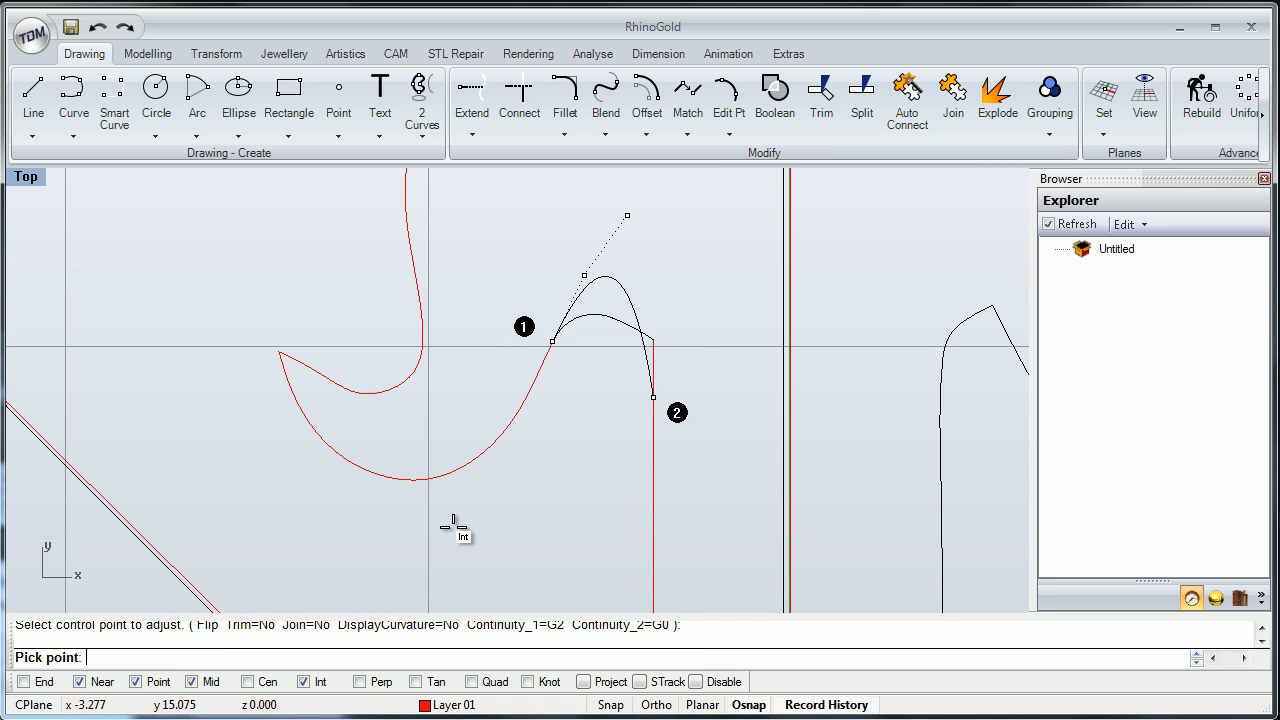
left_click(453, 527)
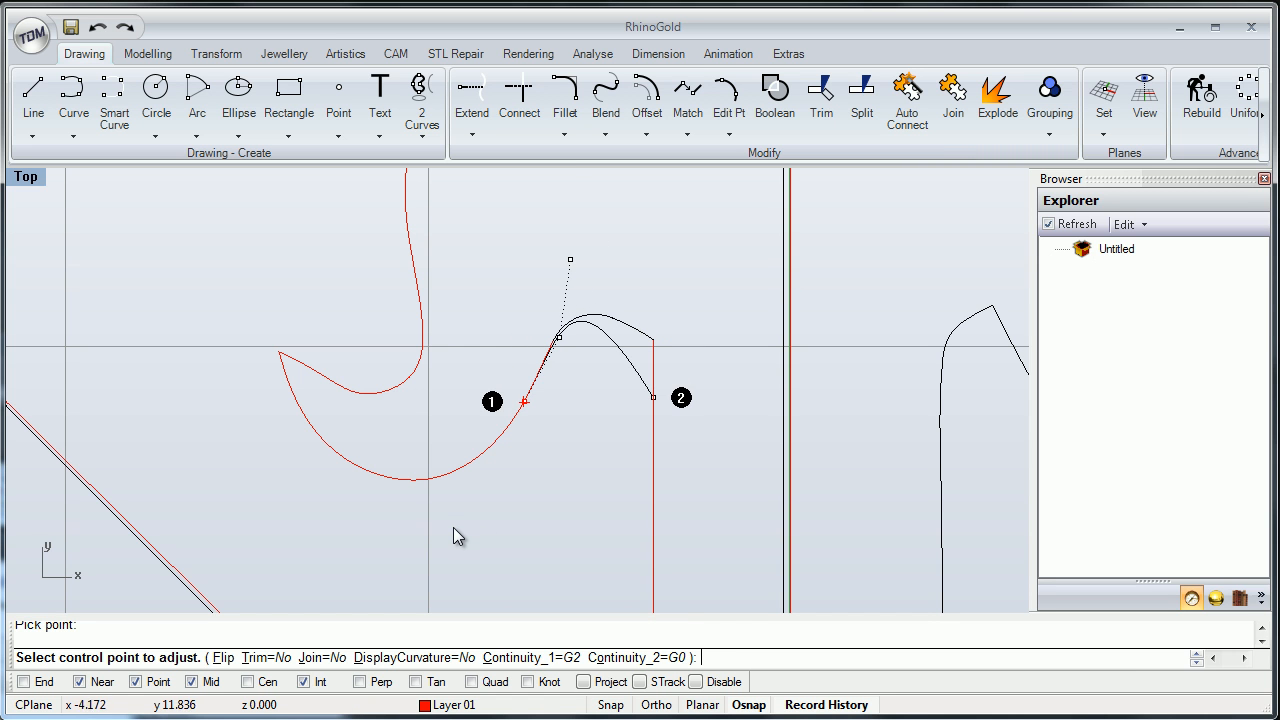
Set the blend's Continuity_2 at the stem end to G2.
left_click(636, 658)
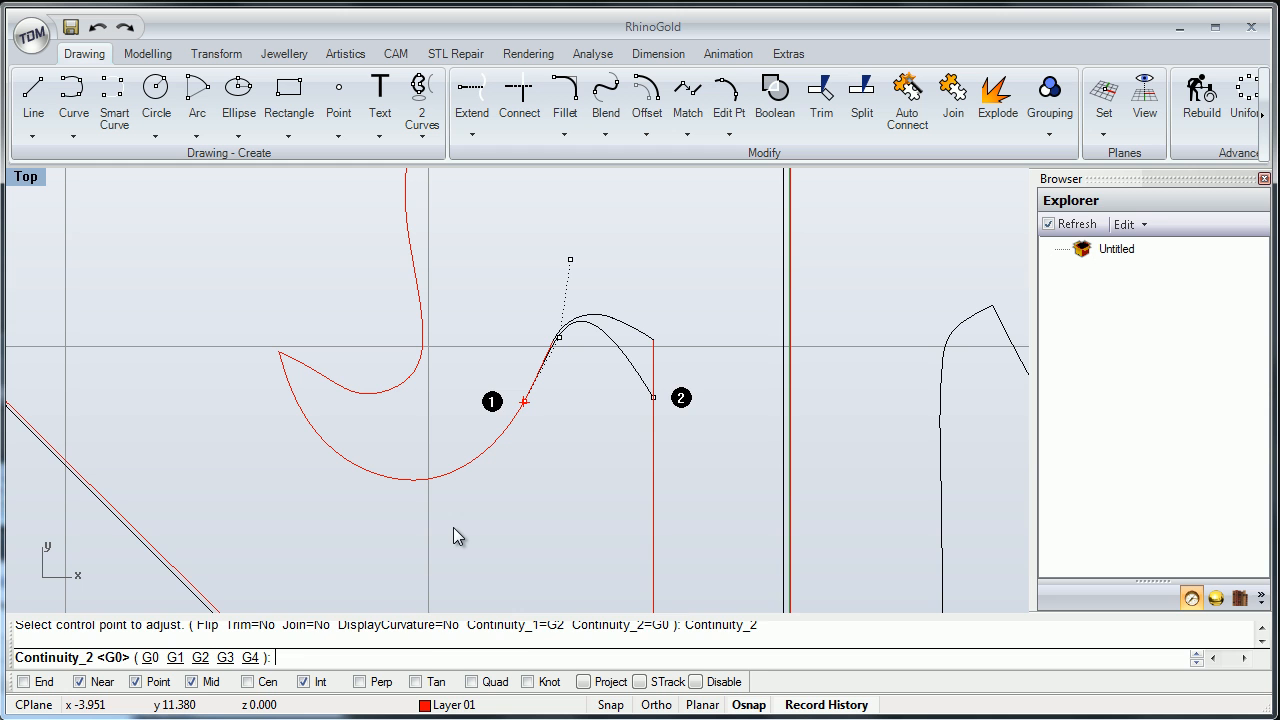
left_click(201, 658)
right_click_drag(567, 372, 516, 385)
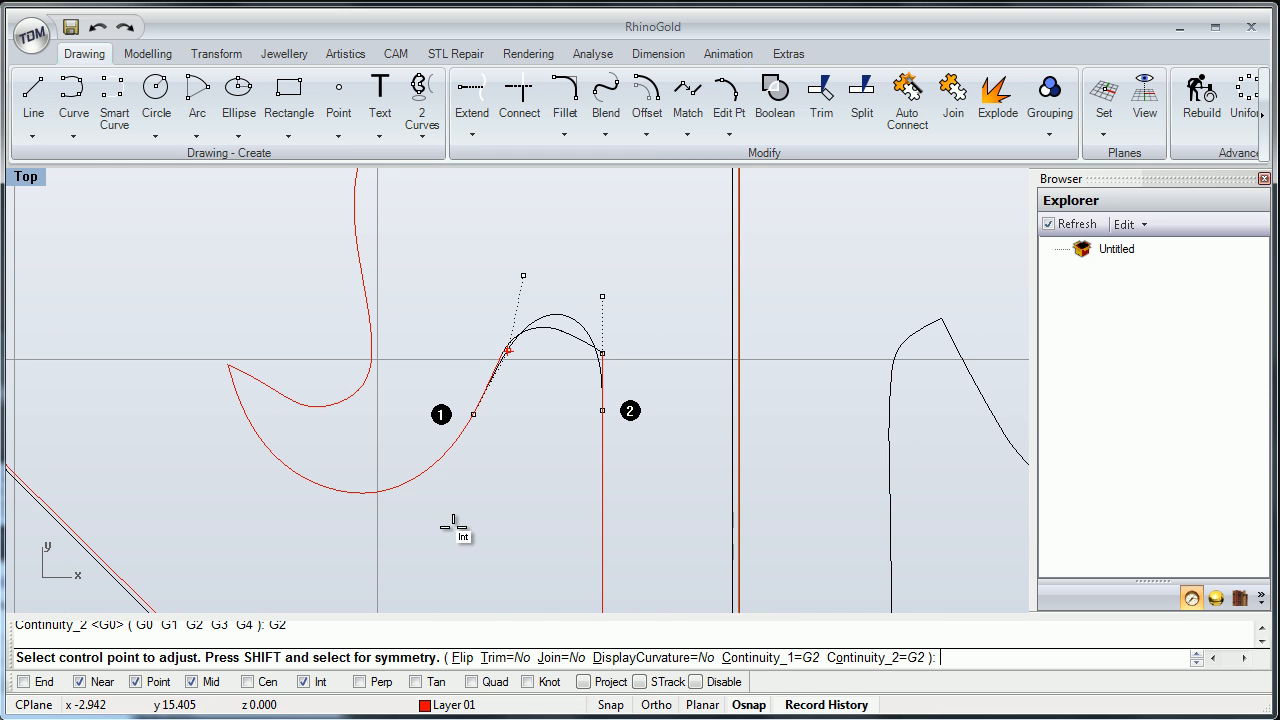
Reshape the blend's arch with its control points on both ends, and finish the blend with Trim set to Yes.
left_click(523, 276)
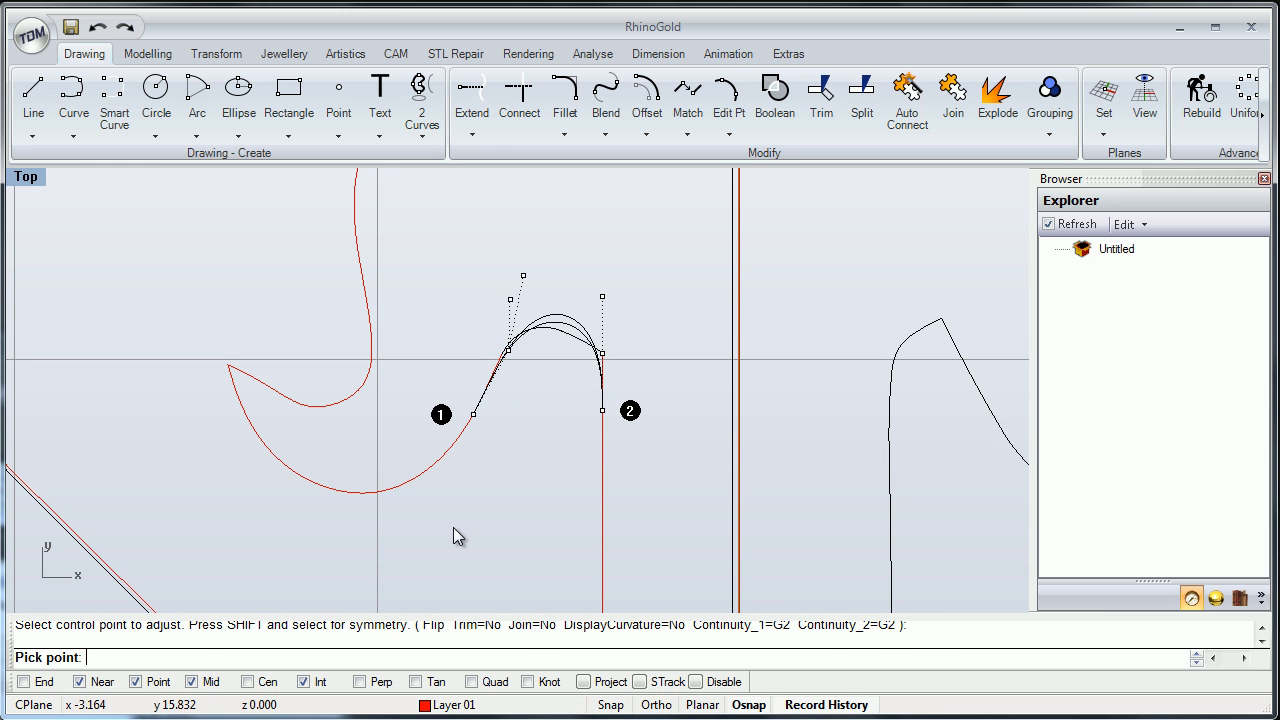
left_click(453, 527)
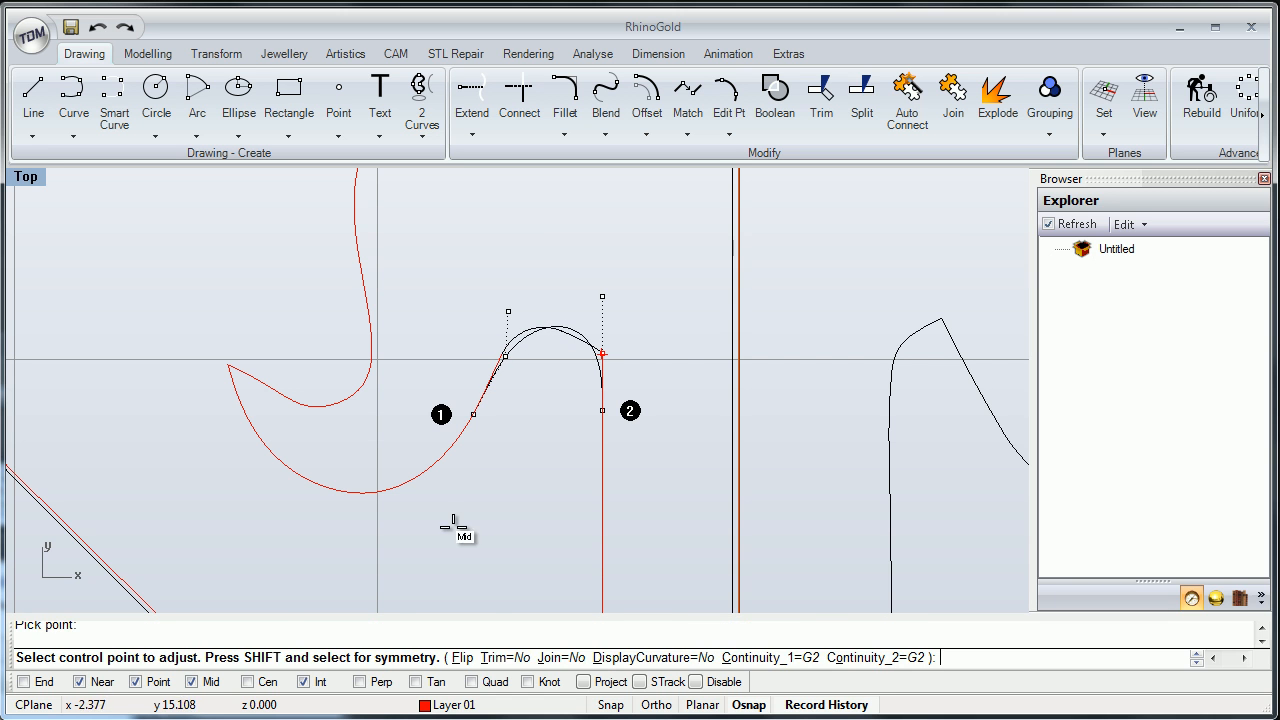
left_click(453, 527)
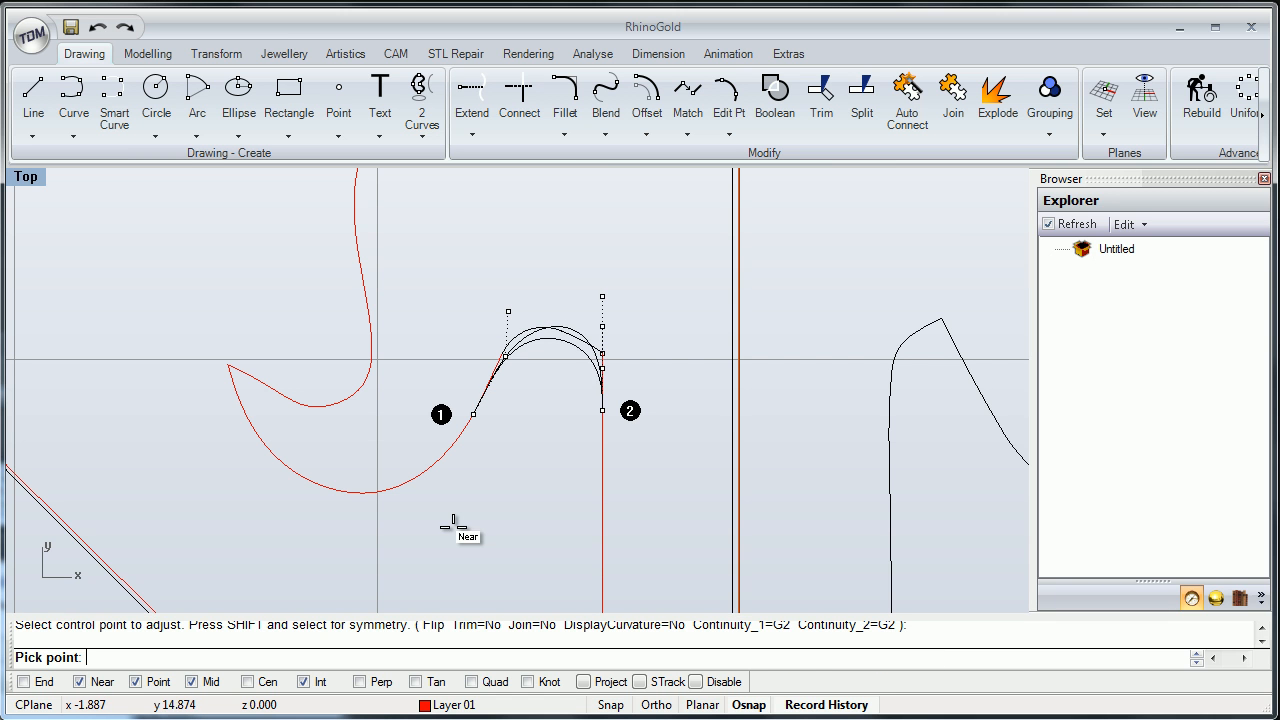
left_click(453, 527)
scroll(453, 527, "up", 3)
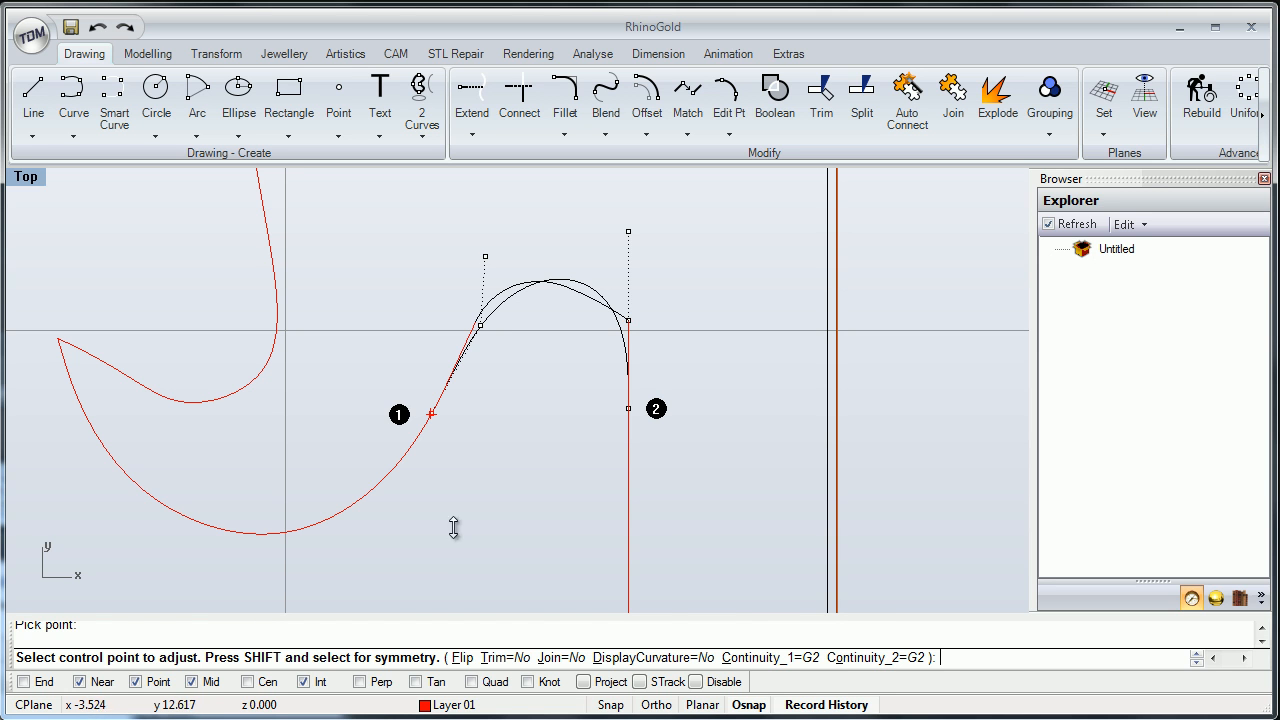
left_click(506, 658)
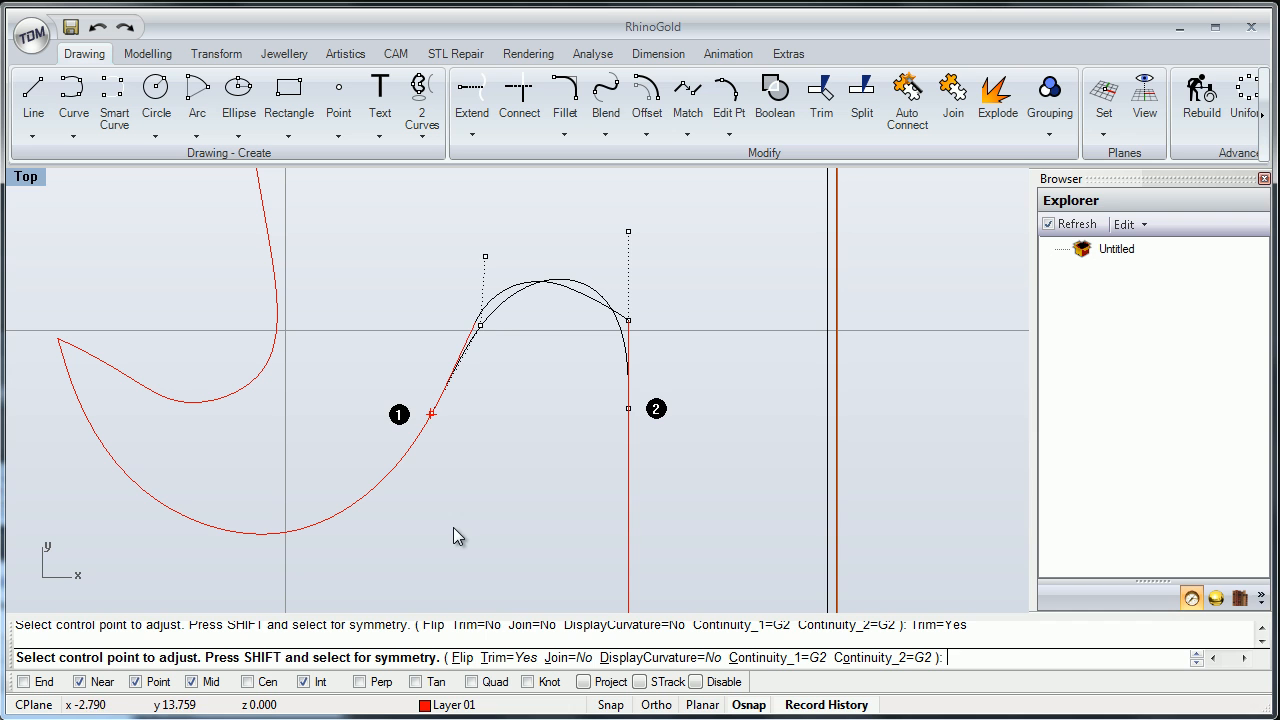
key("Return")
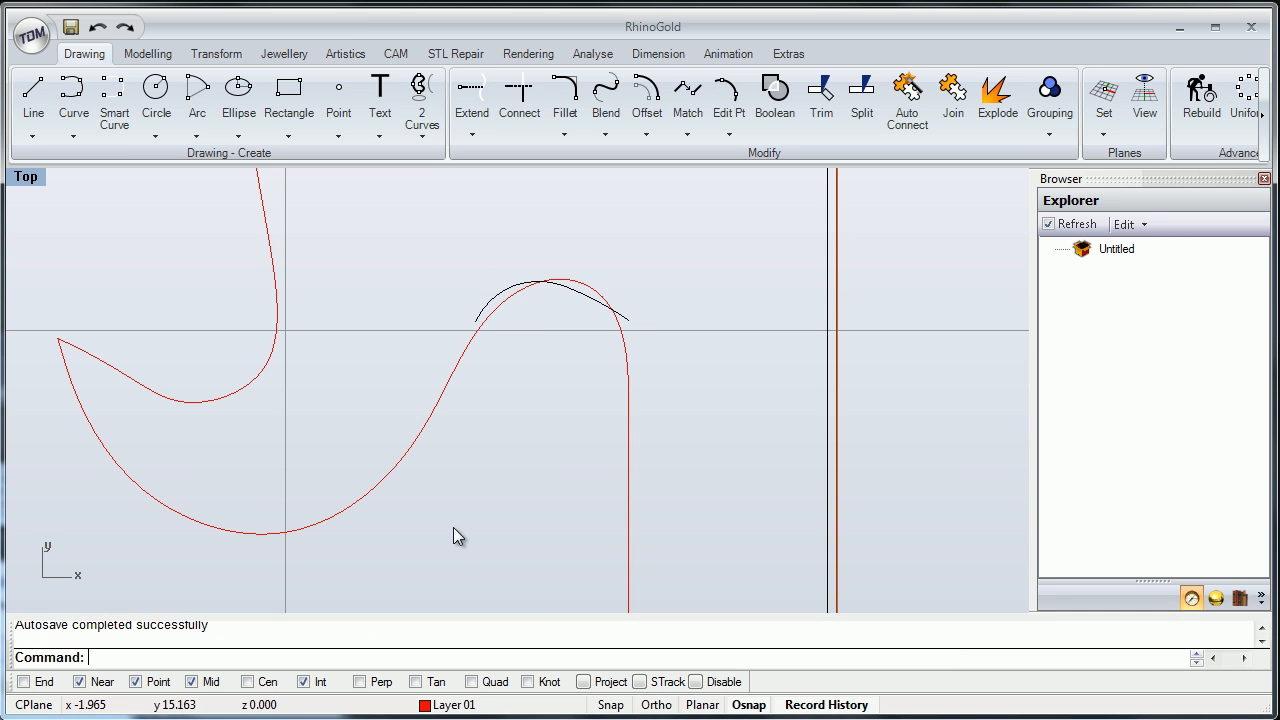
Delete the leftover pieces of the old arc around the new blend between the bowl-shaped curve and the stem.
key("Delete")
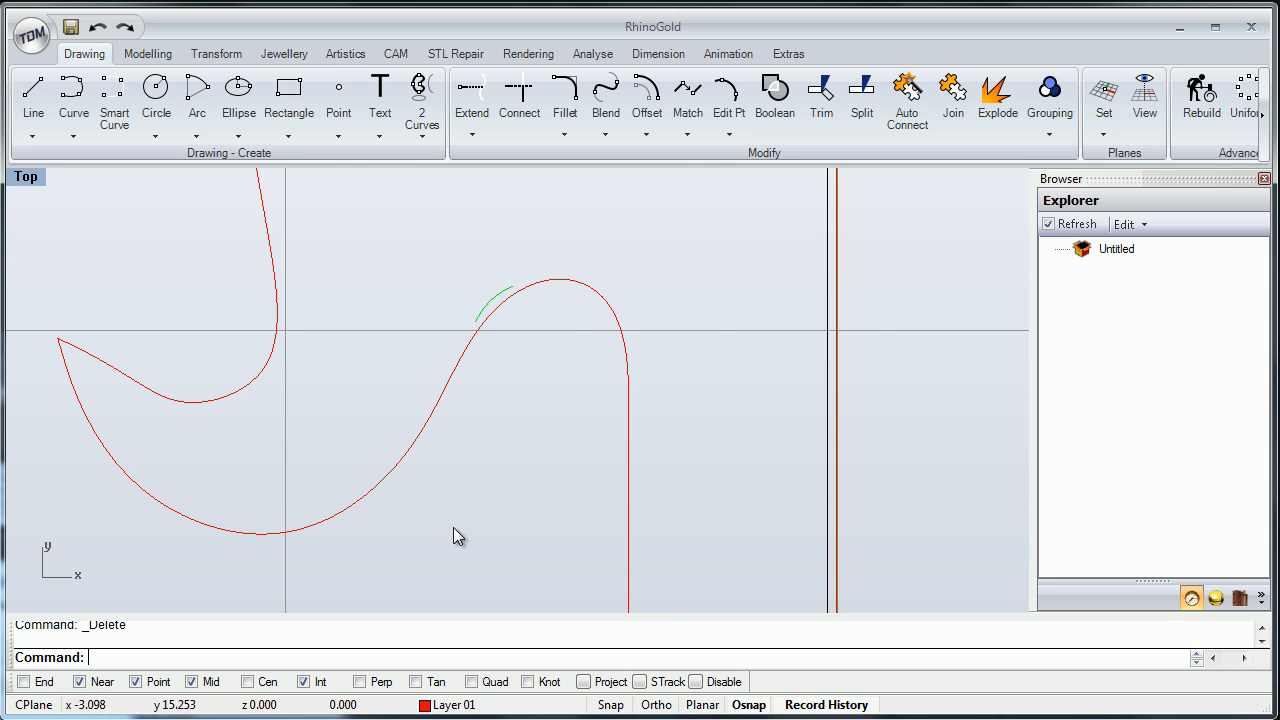
scroll(453, 537, "down", 4)
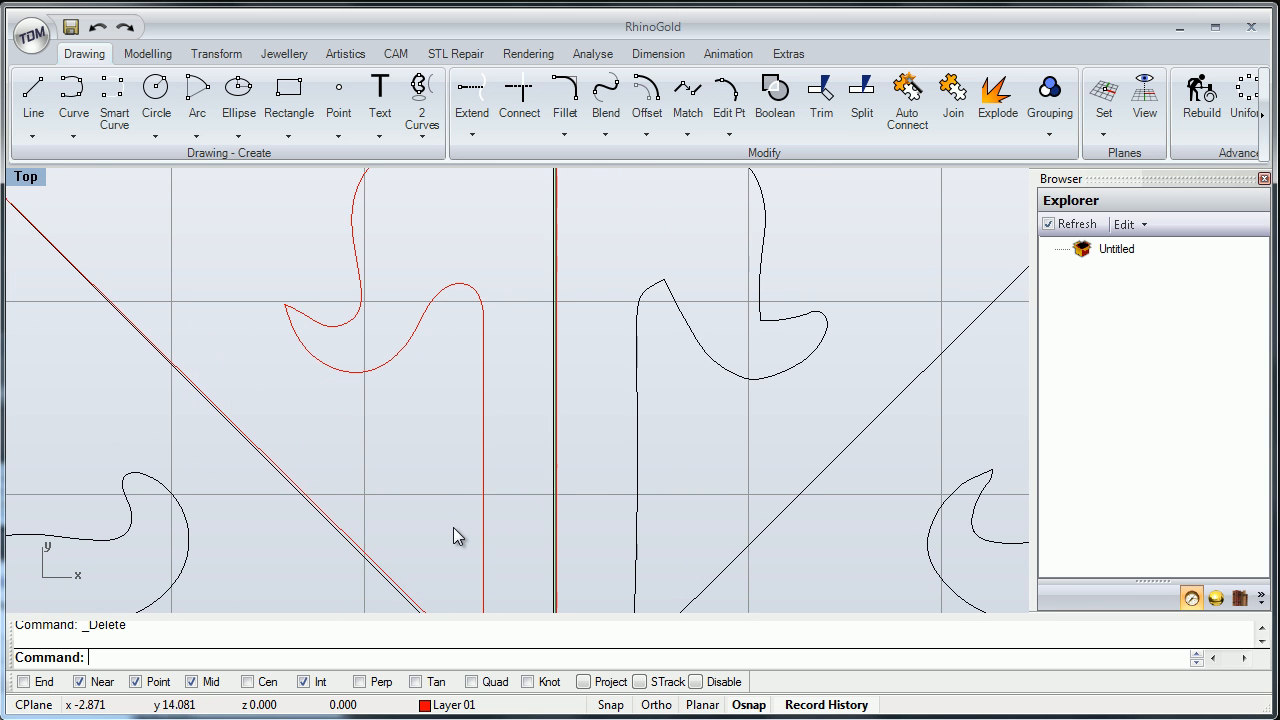
scroll(453, 537, "up", 4)
scroll(453, 537, "down", 3)
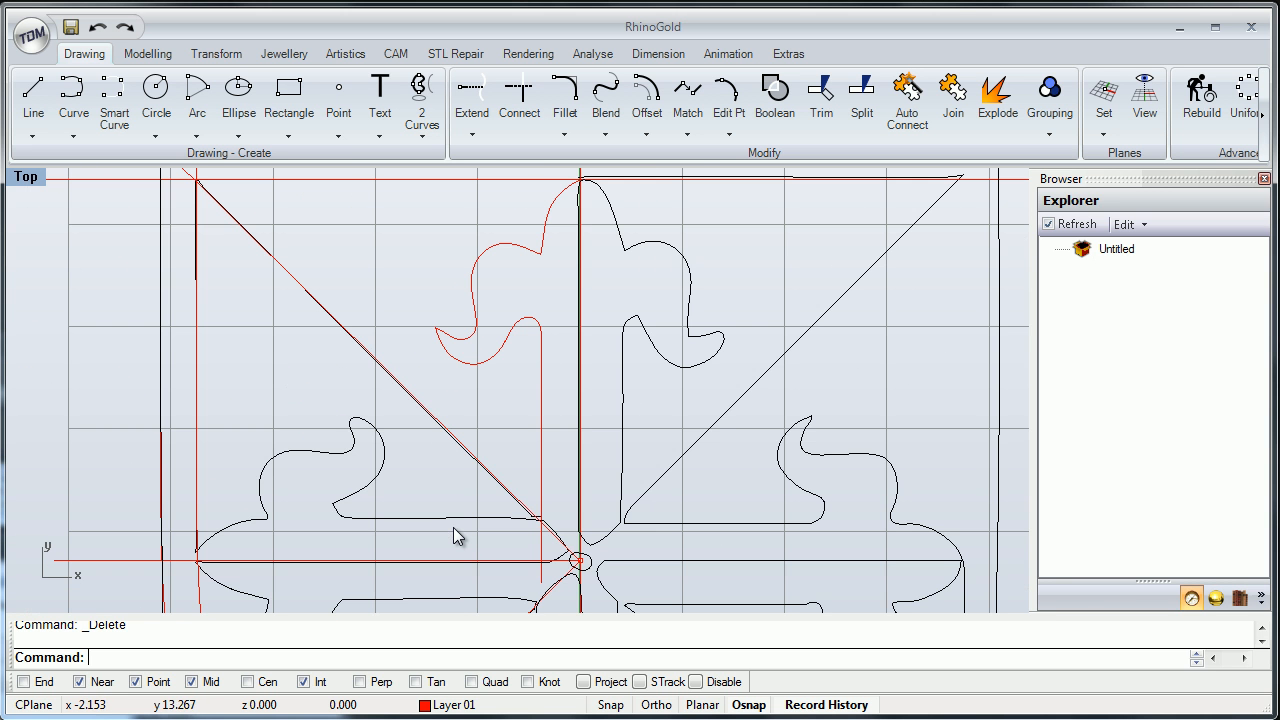
Select the redrawn left-half curves of the upper cross arm and join them into one curve.
right_click_drag(453, 537, 453, 544)
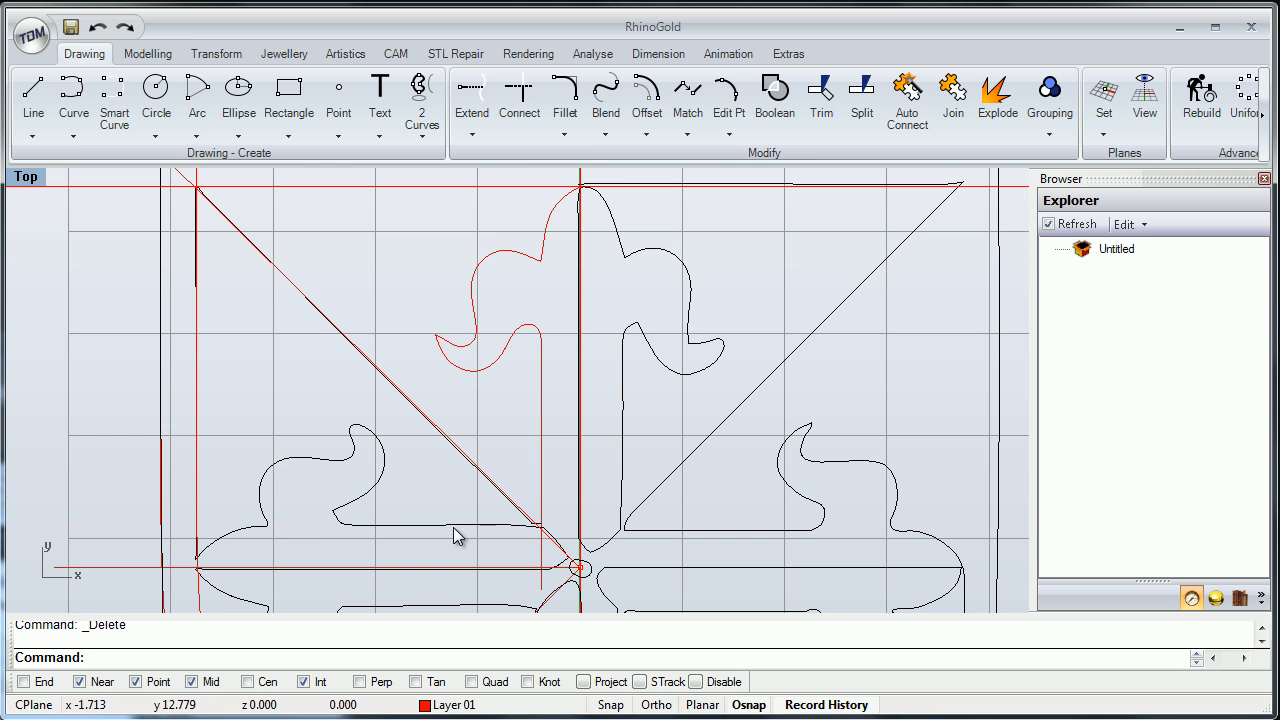
left_click_drag(555, 375, 445, 259)
right_click_drag(595, 214, 595, 246)
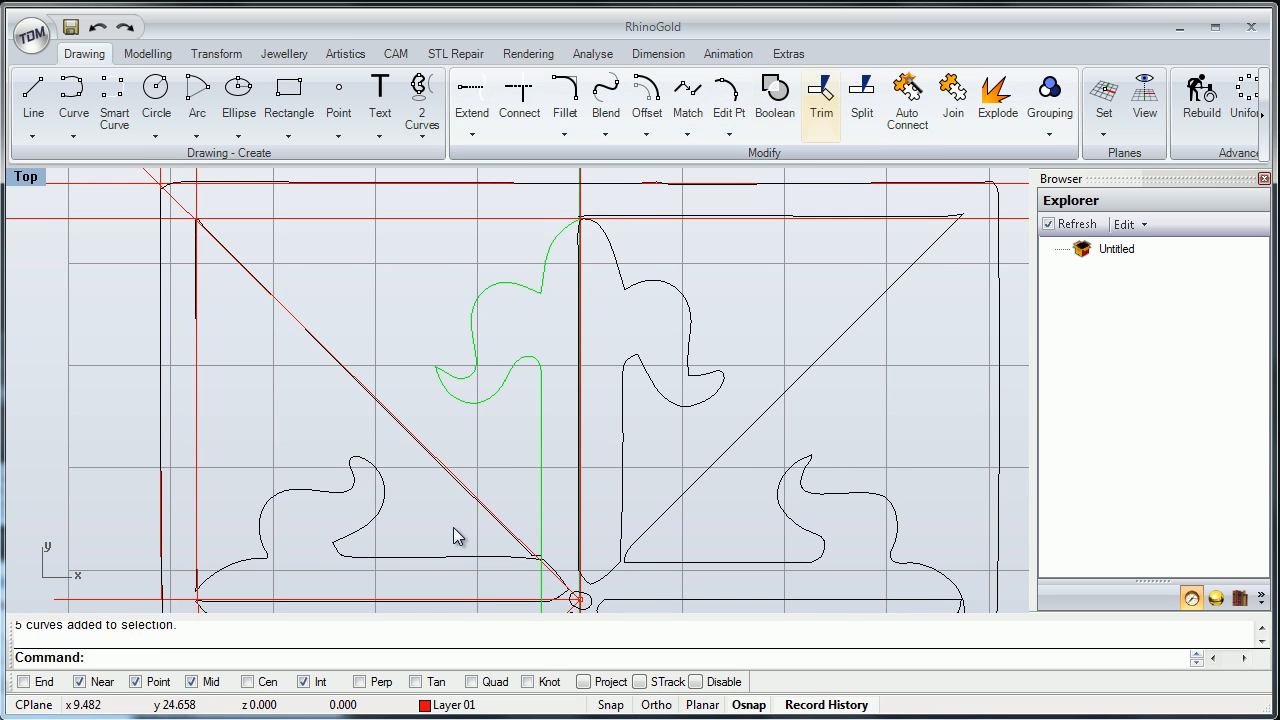
left_click(953, 100)
right_click_drag(453, 537, 525, 529)
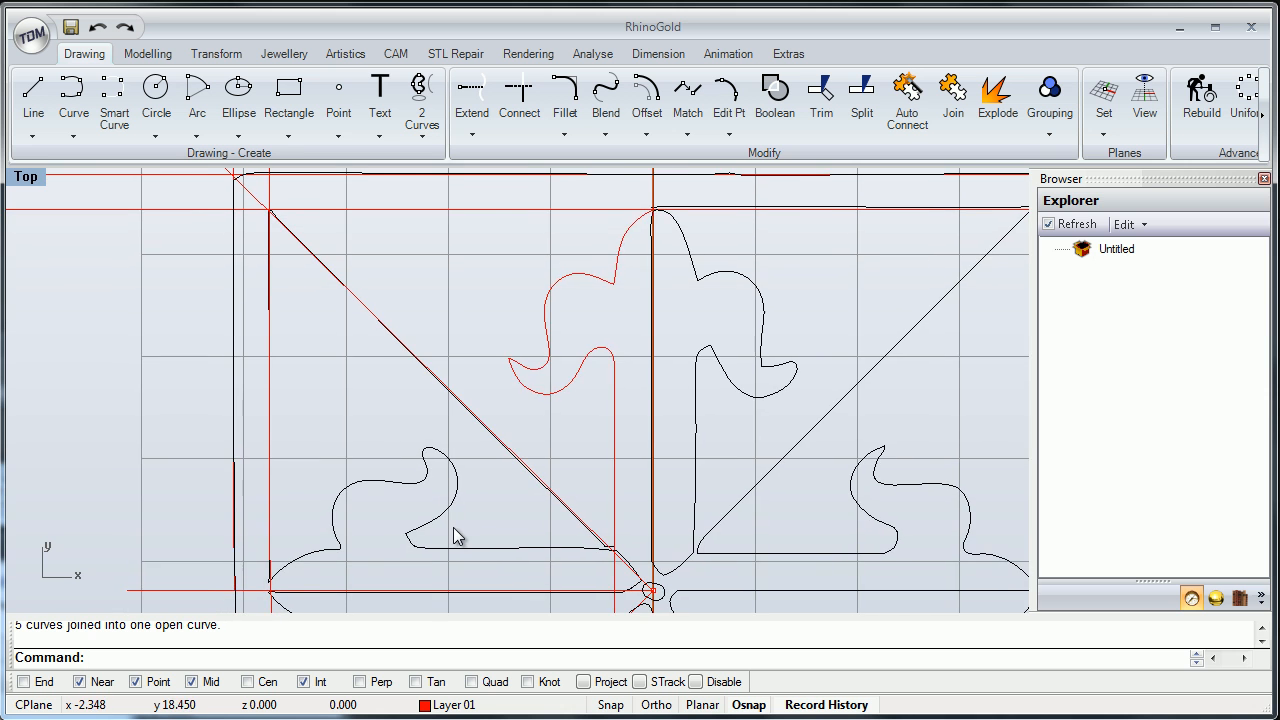
Mirror the joined left half of the upper cross arm across the vertical centre line with horizontal symmetry.
scroll(453, 537, "down", 3)
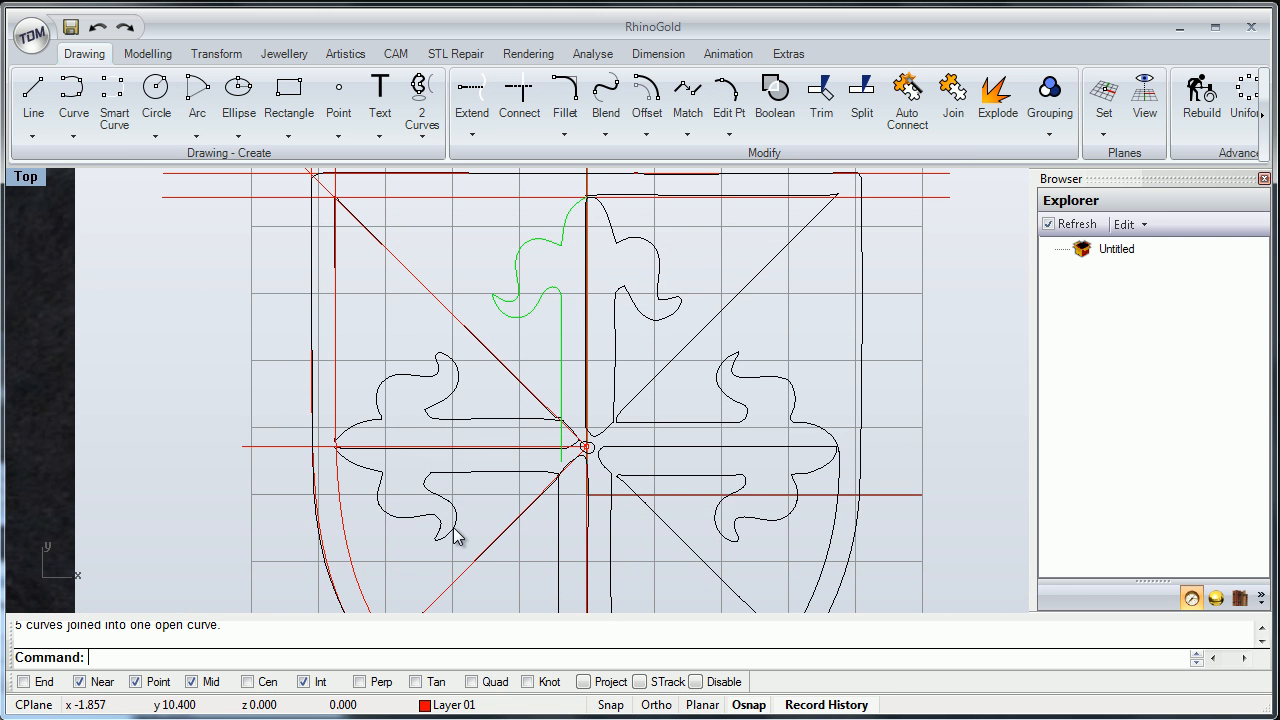
right_click_drag(453, 528, 447, 533)
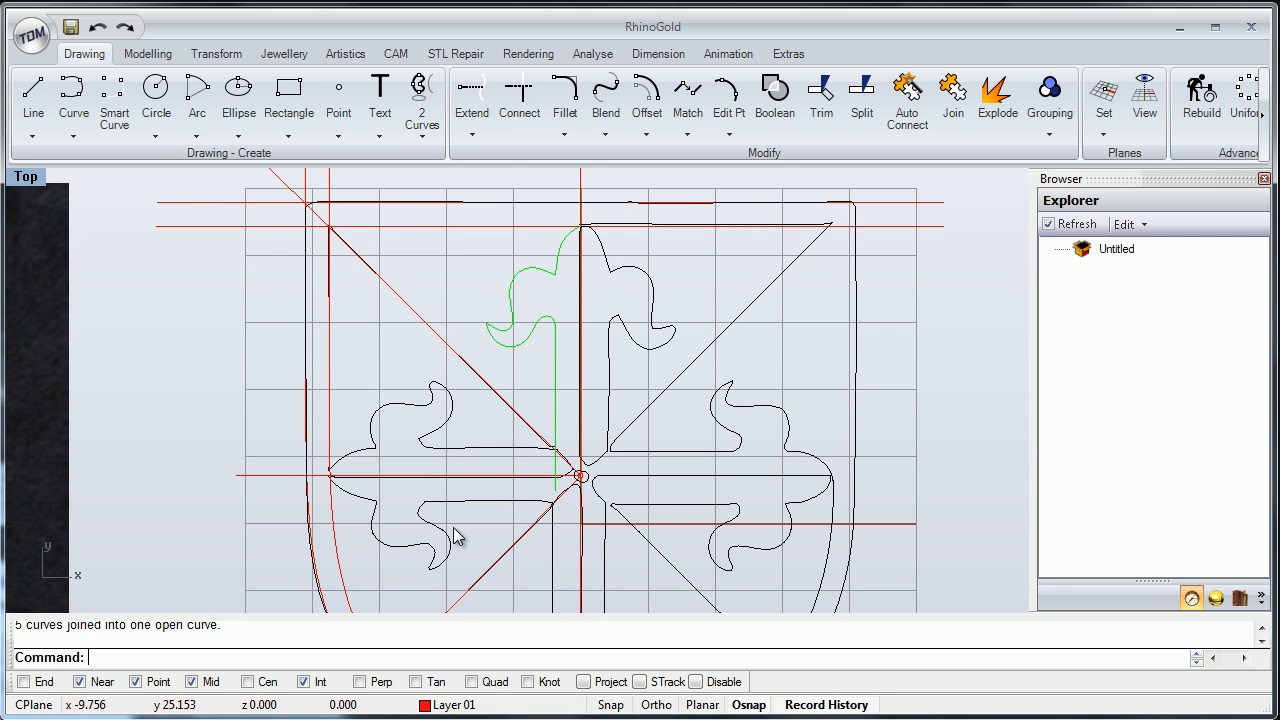
left_click(216, 54)
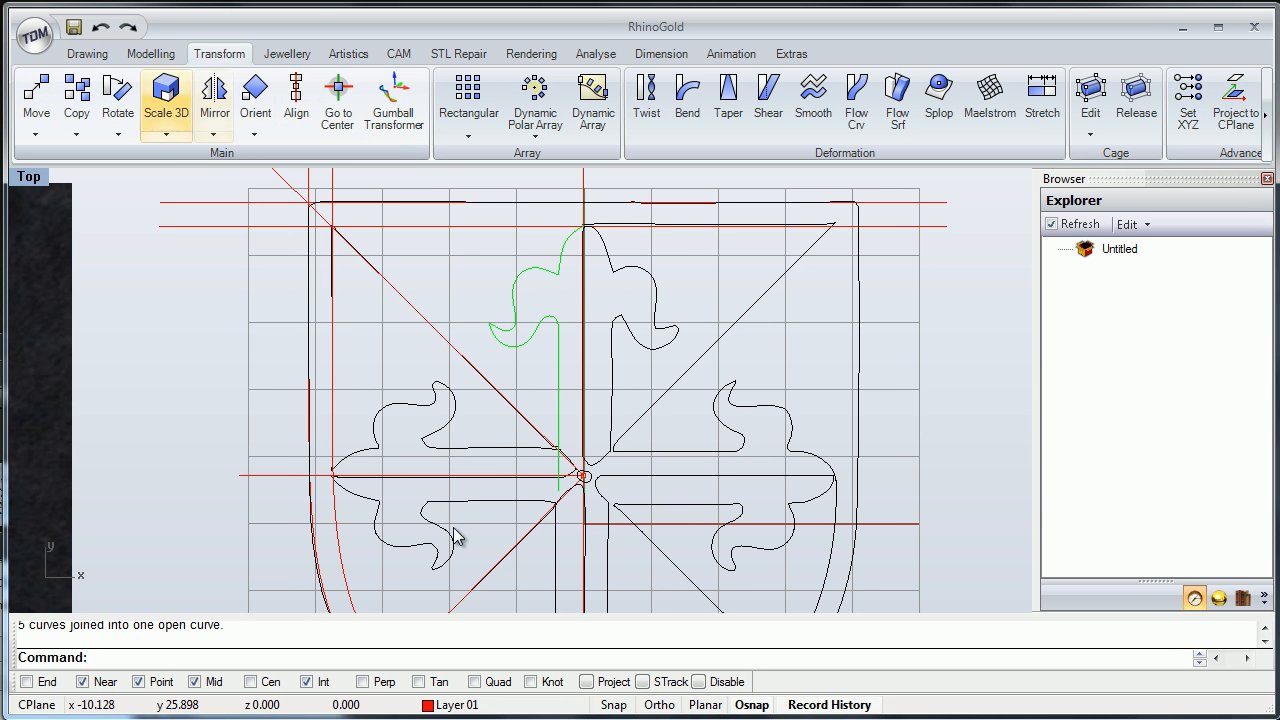
left_click(214, 100)
left_click(130, 163)
scroll(453, 537, "up", 3)
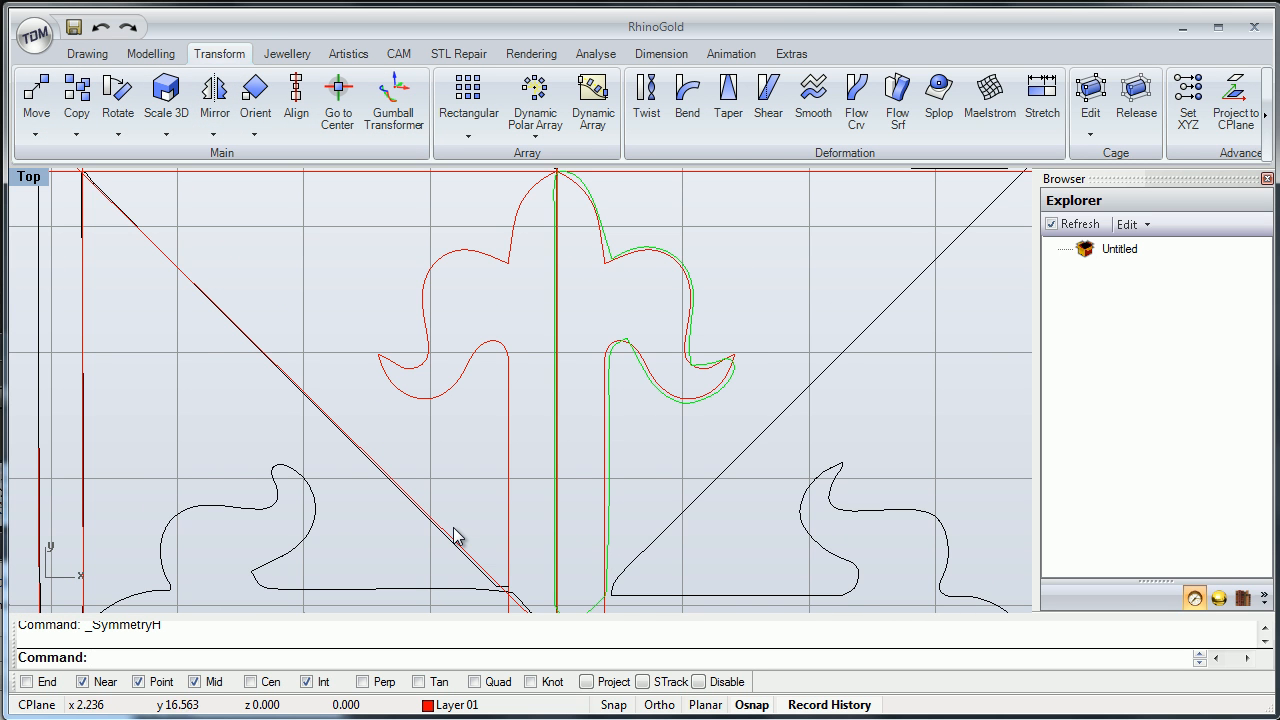
Select both red halves of the upper cross arm and join them into a single curve.
scroll(453, 537, "down", 3)
scroll(453, 537, "up", 2)
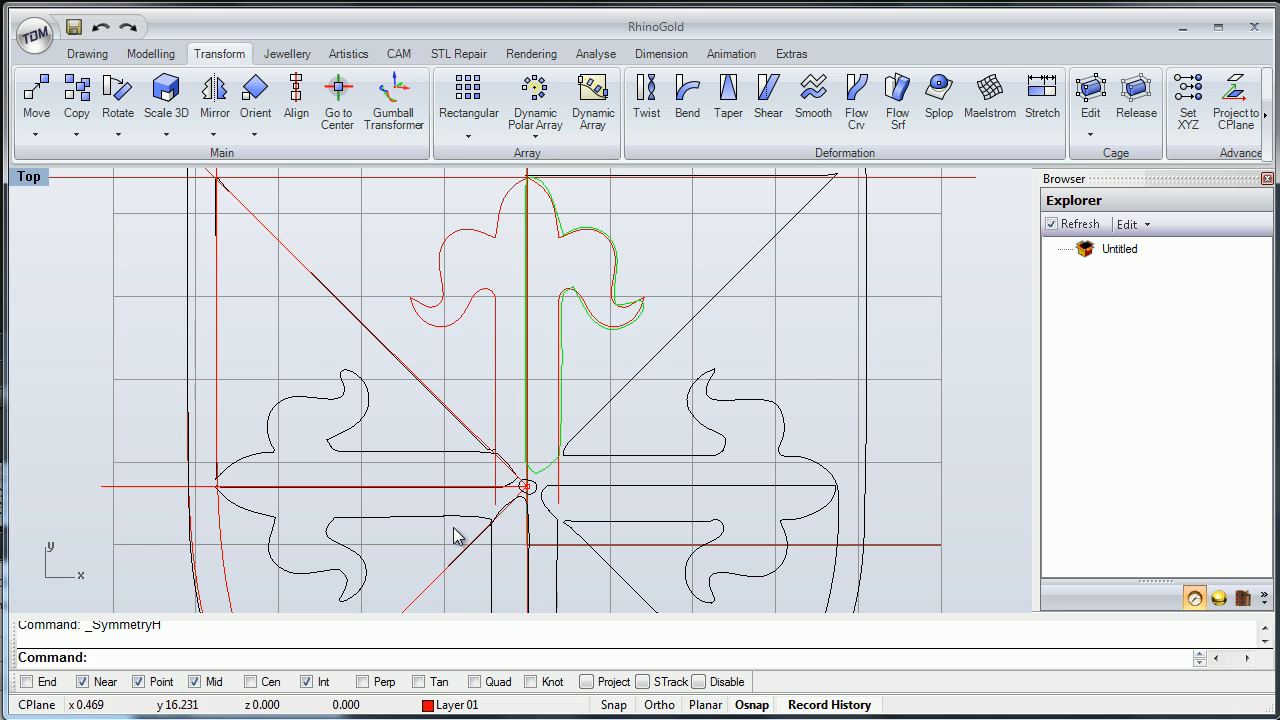
left_click(557, 324, "shift")
right_click_drag(549, 322, 550, 343)
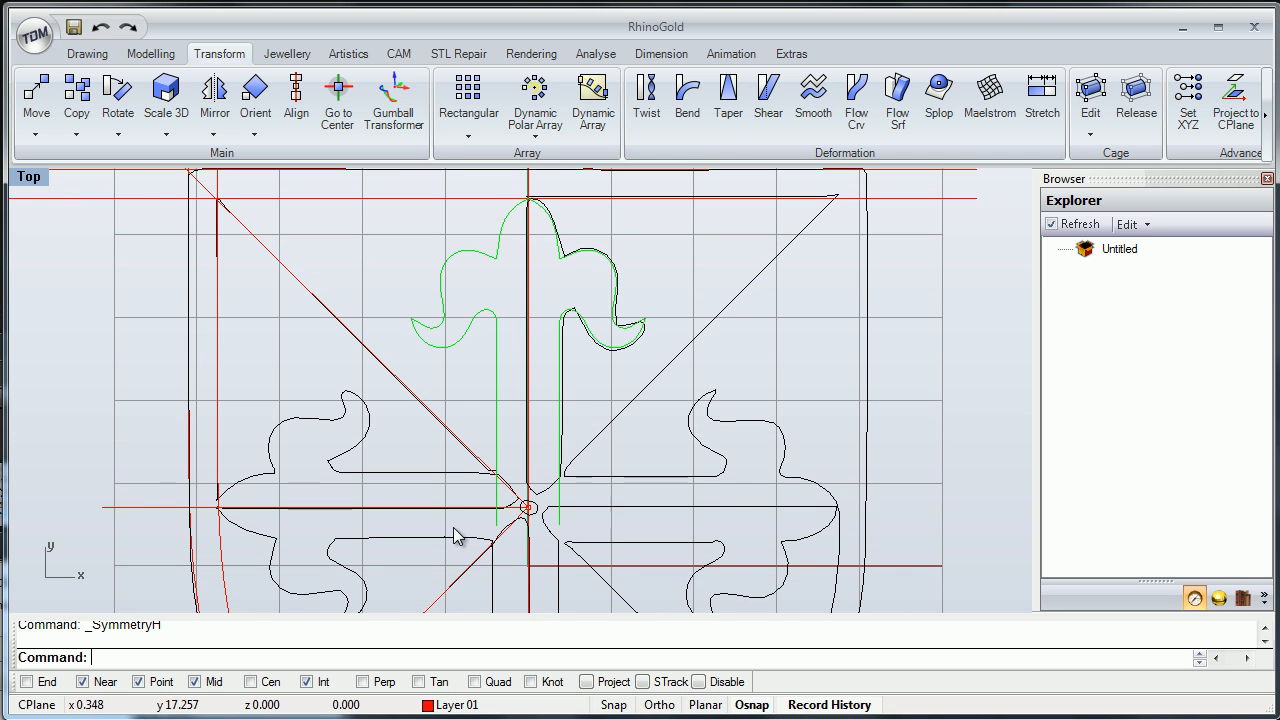
left_click(87, 54)
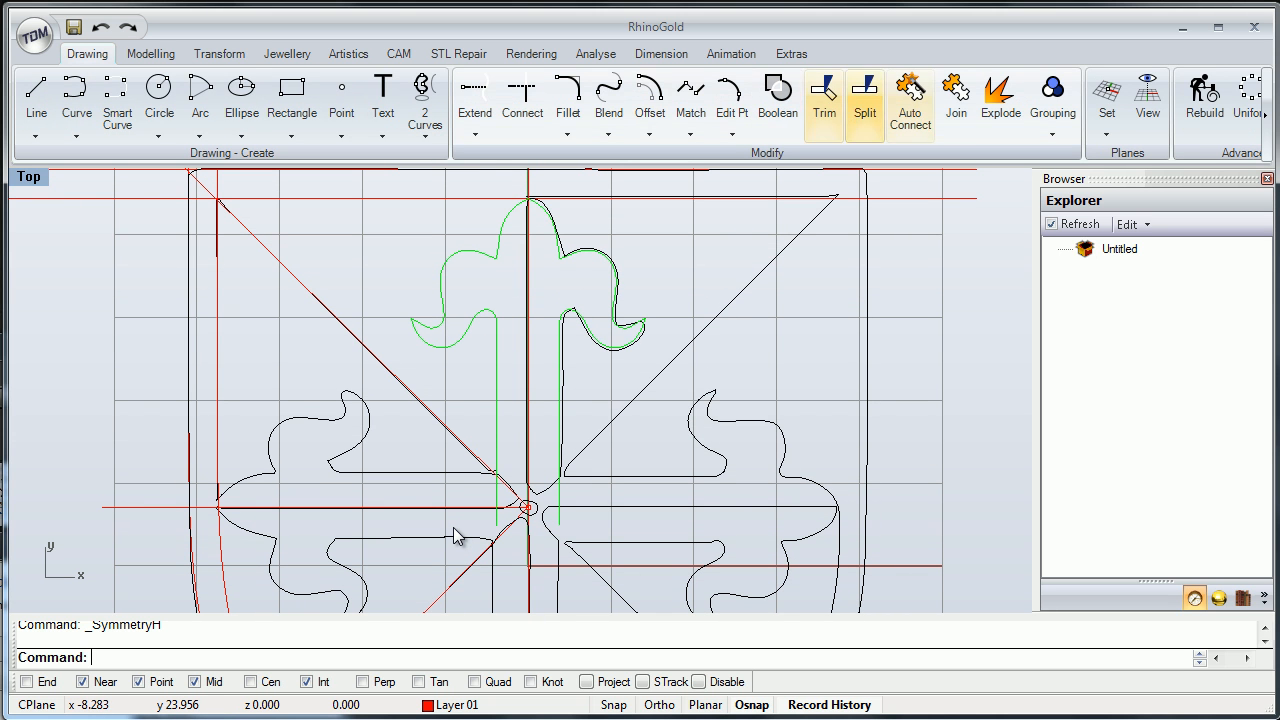
left_click(956, 100)
left_click(594, 289)
left_click(590, 324)
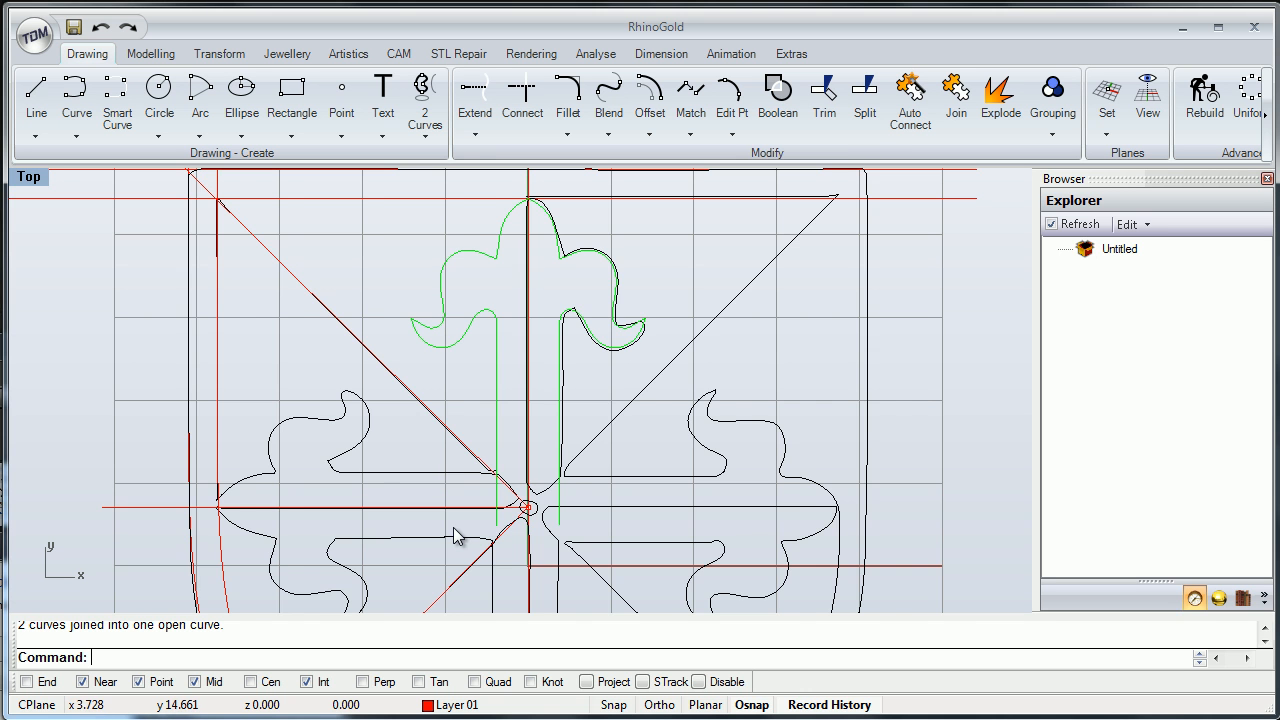
Rotate a copy of the joined upper cross arm 90 degrees about the cross's centre point, using a horizontal first reference.
right_click_drag(566, 333, 588, 313)
right_click_drag(559, 378, 551, 392)
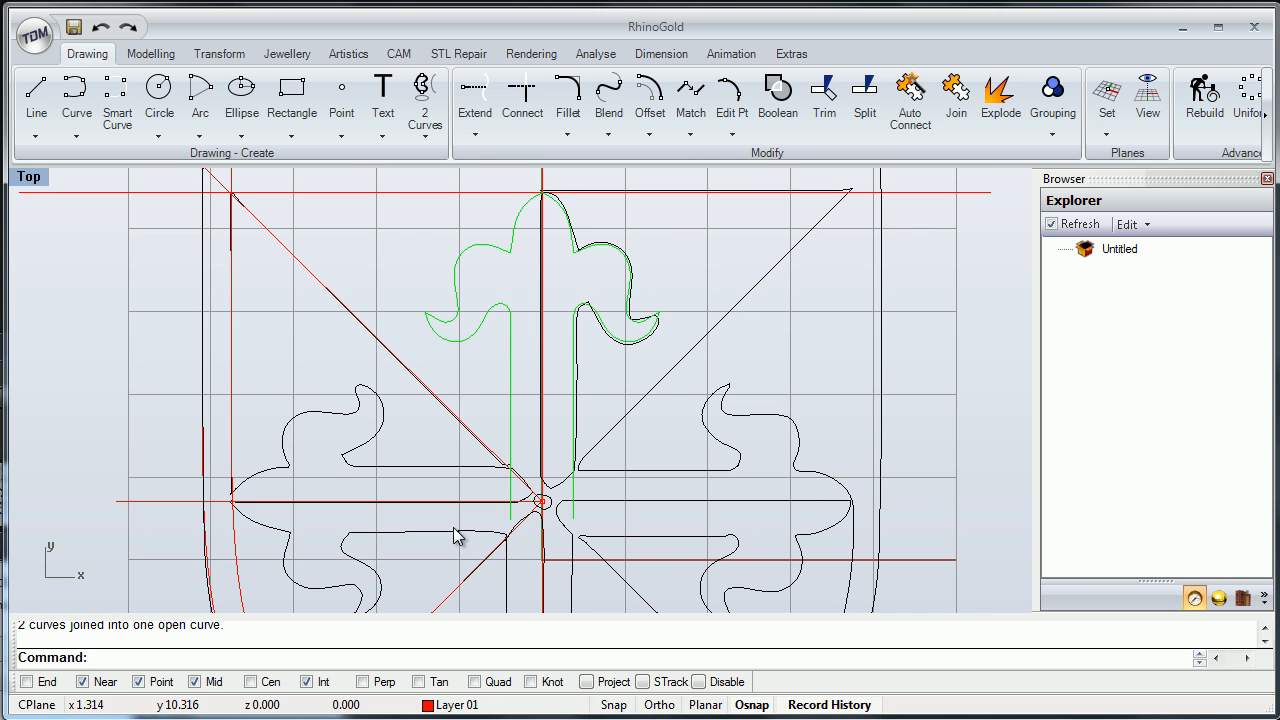
left_click(219, 54)
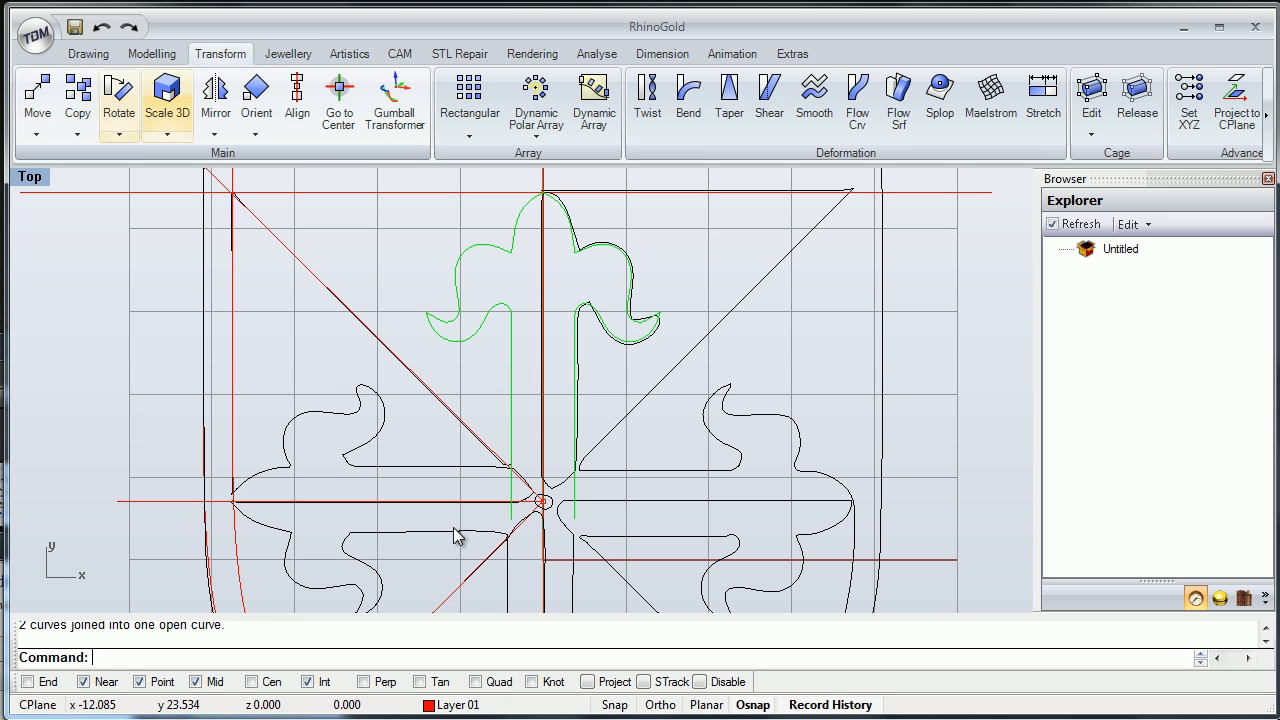
left_click(119, 100)
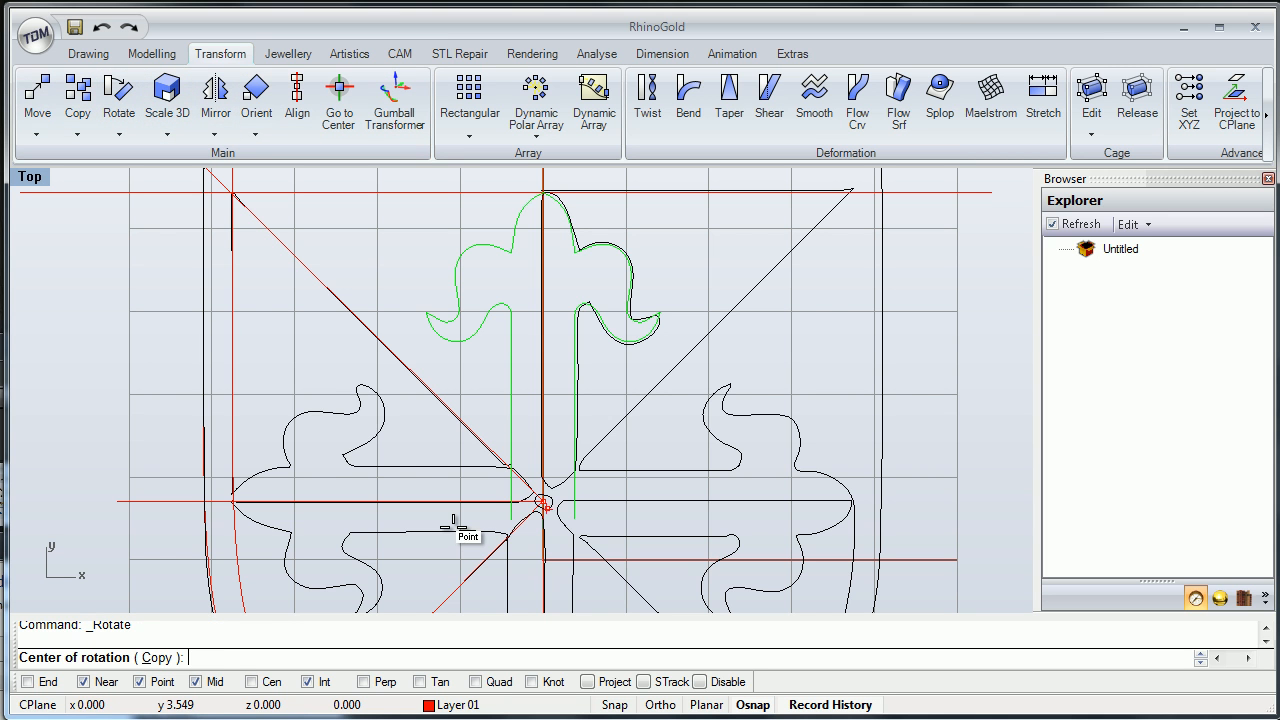
left_click(541, 501)
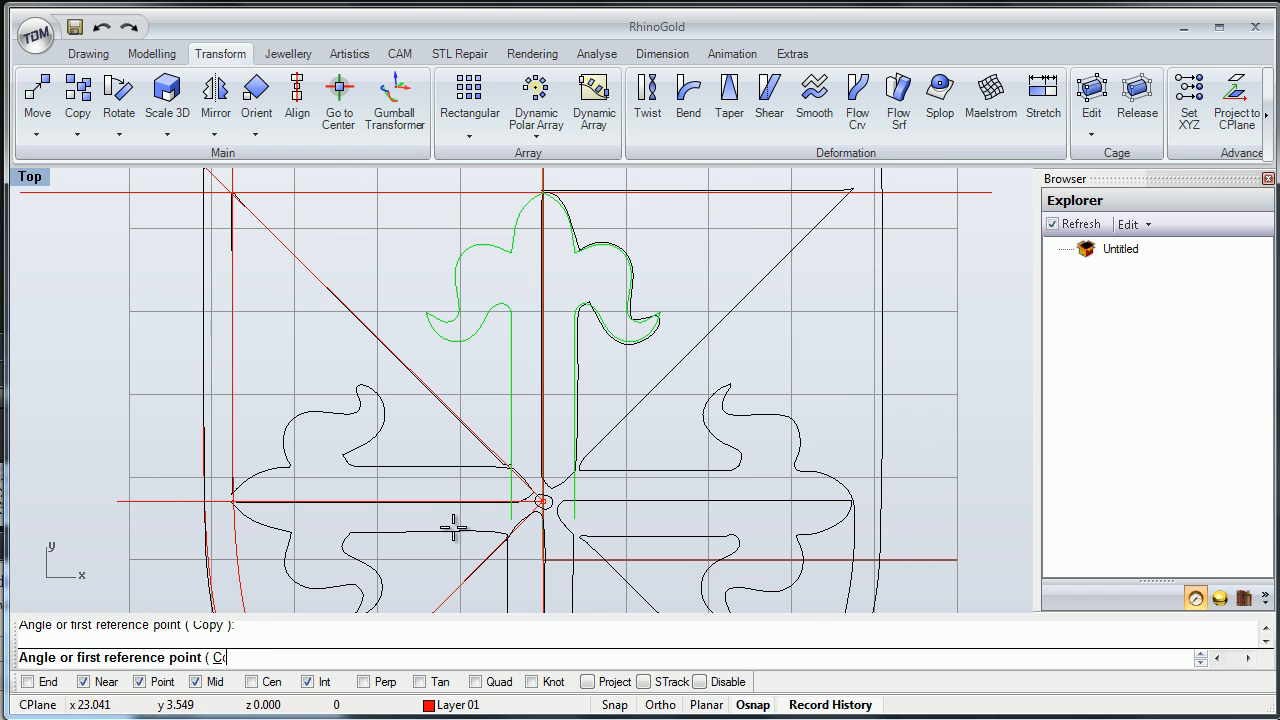
left_click(925, 501)
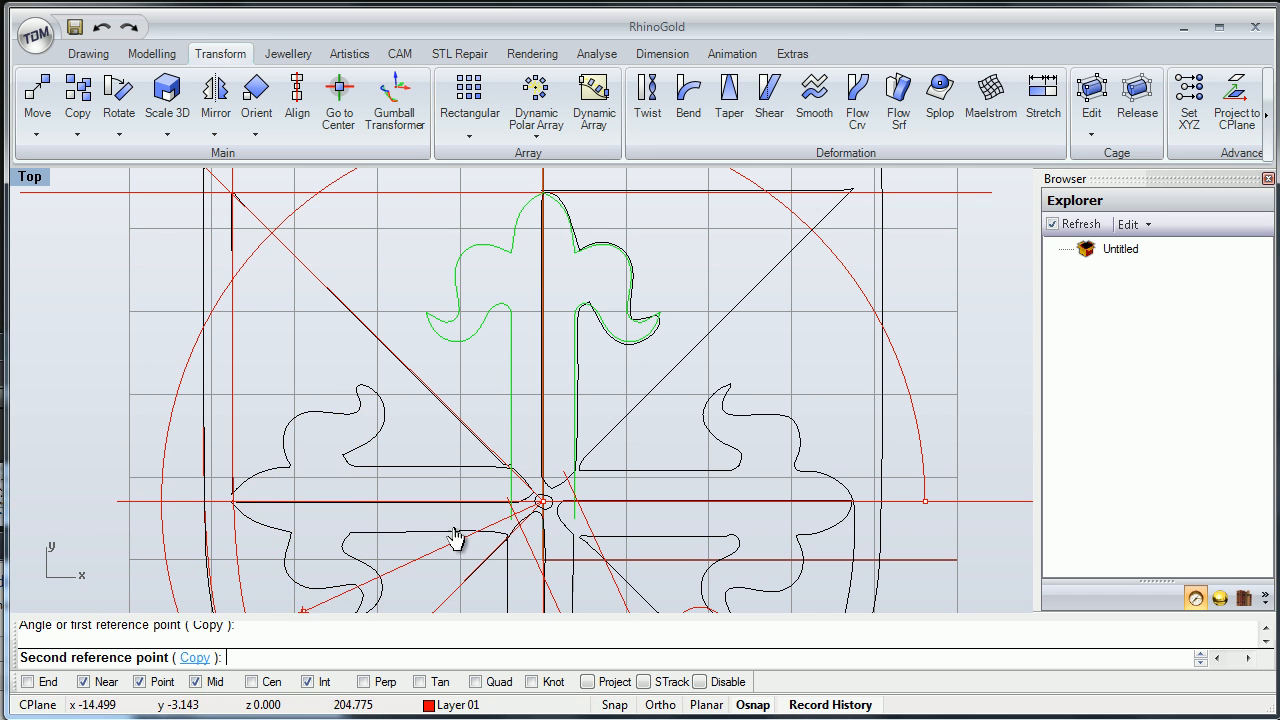
left_click(196, 658)
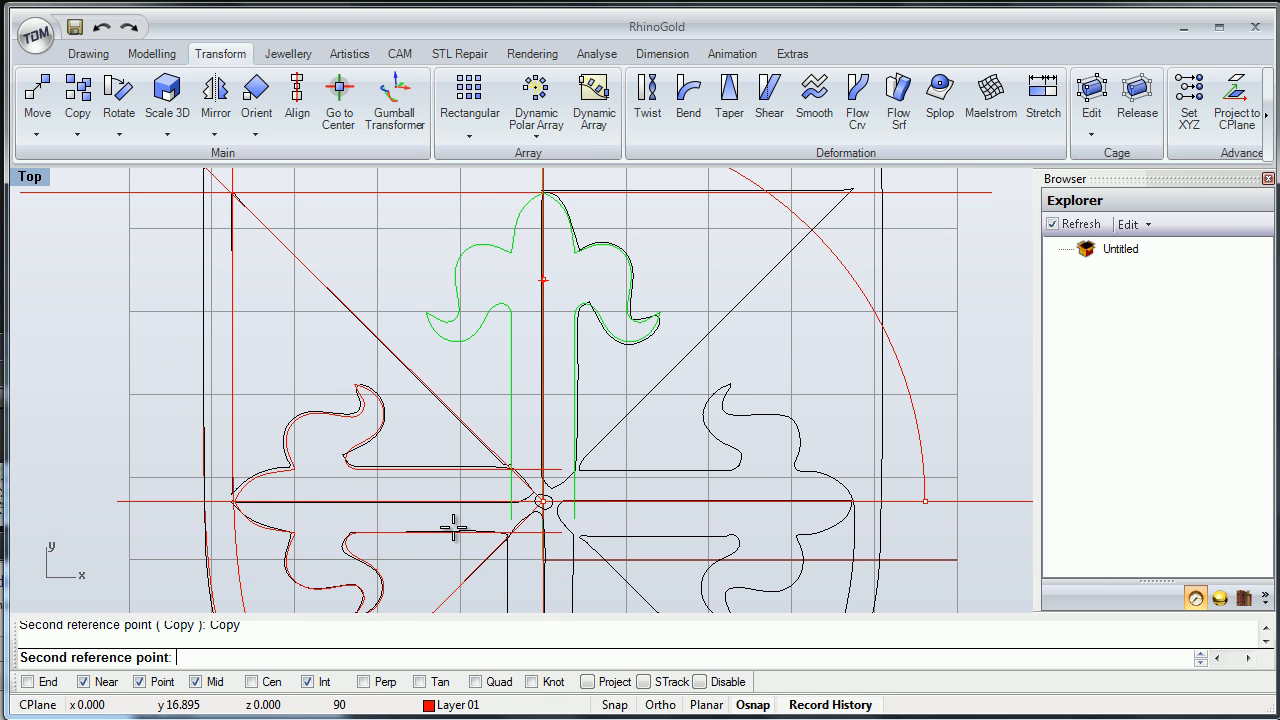
Place the last rotated copy of the cross arm at 180 degrees about the cross centre and end the rotation.
scroll(453, 528, "down", 4)
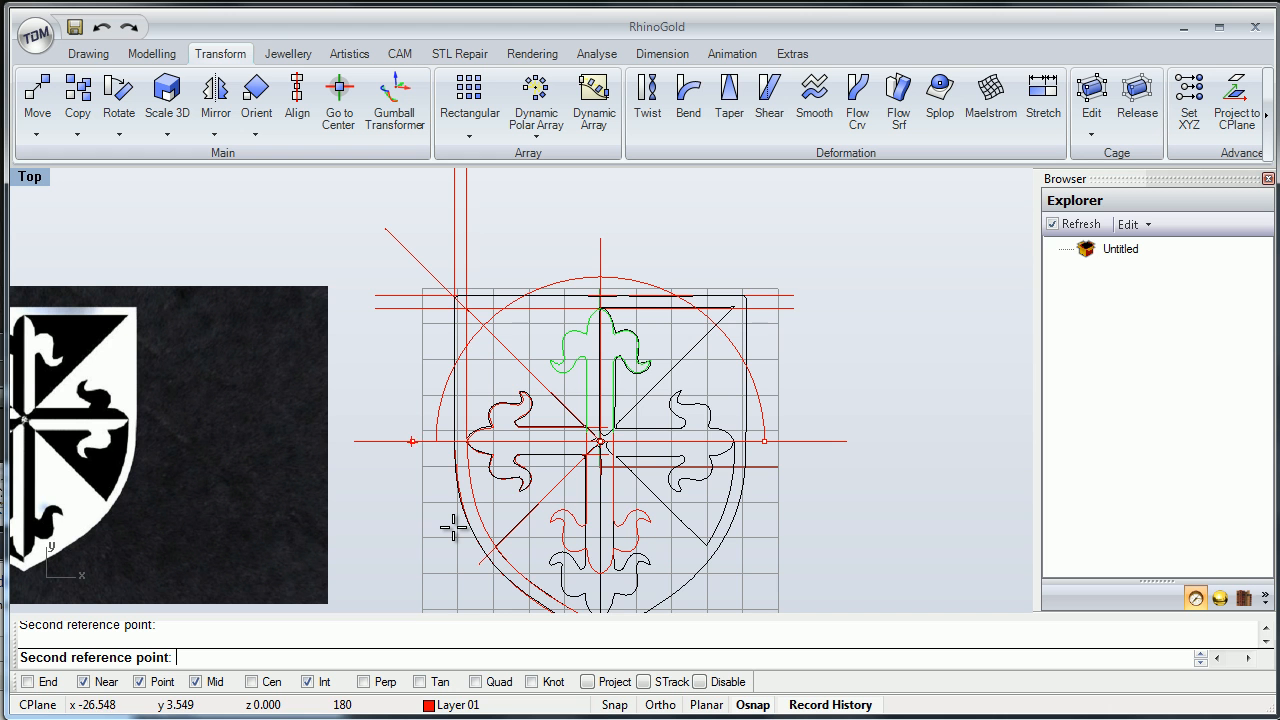
right_click(453, 528)
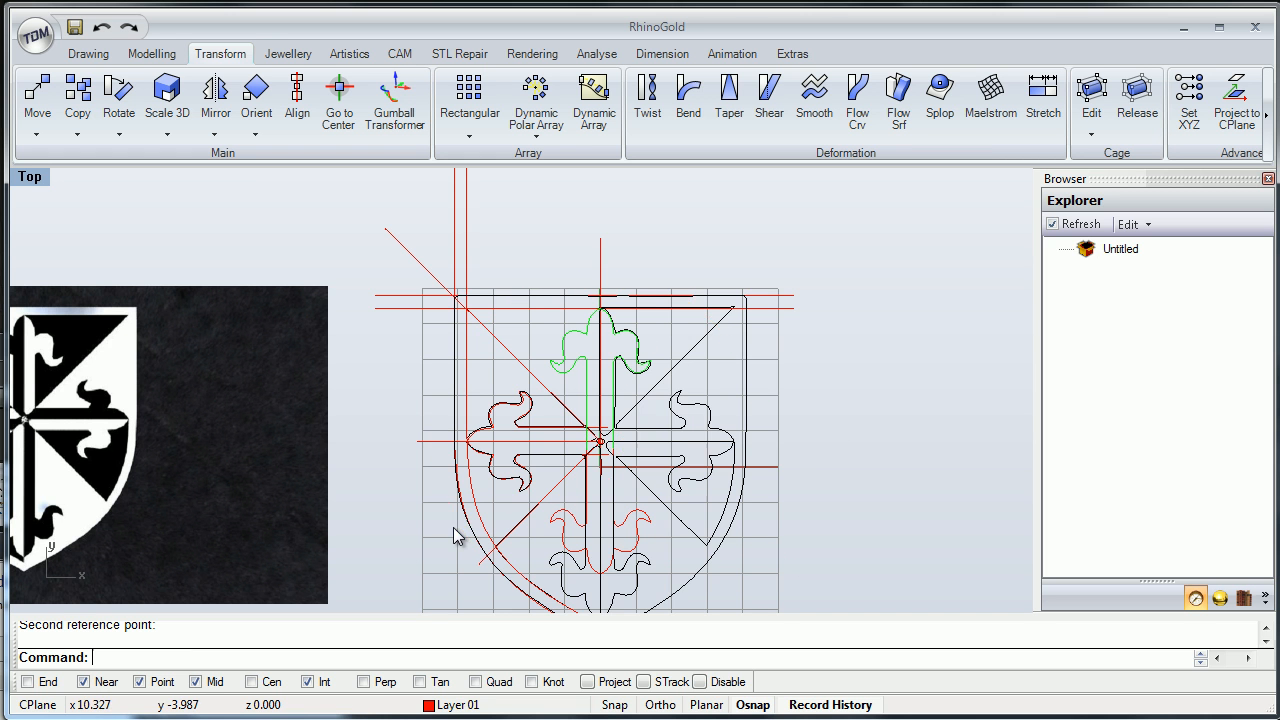
right_click_drag(453, 528, 484, 464)
Move the lower cross arm straight down onto the traced outline near the shield's bottom tip.
left_click(757, 535)
scroll(650, 465, "up", 4)
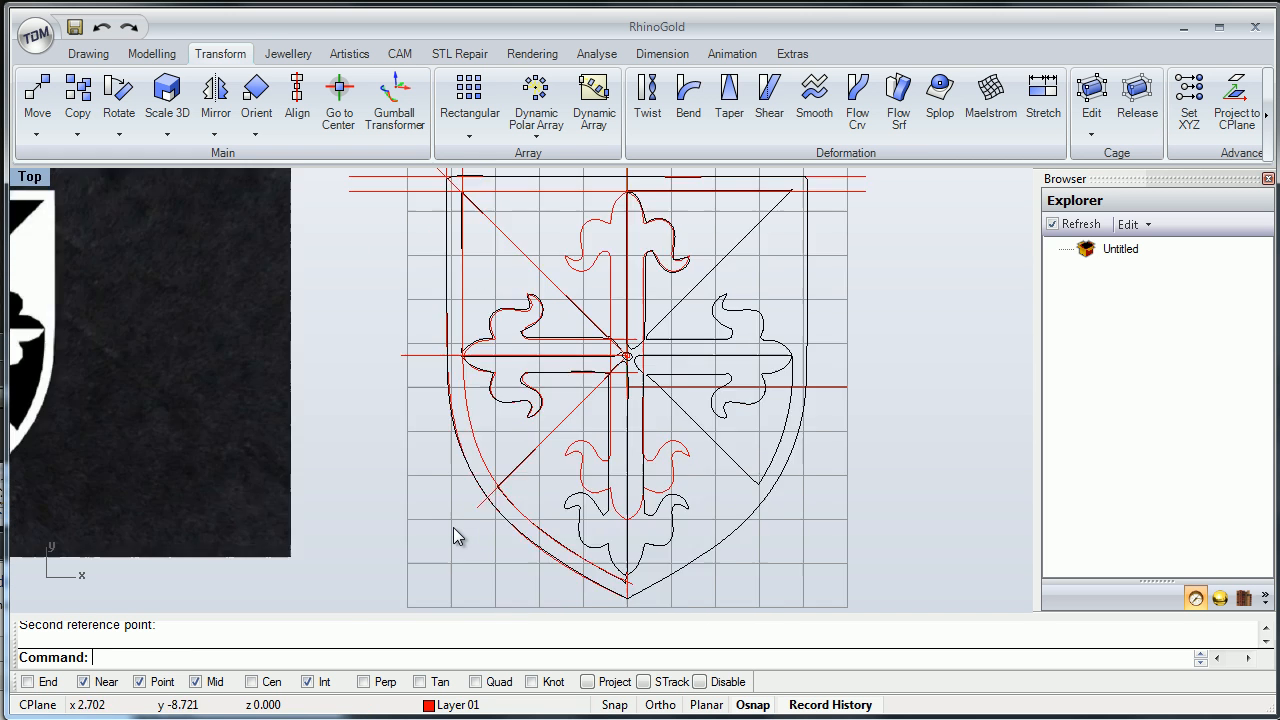
right_click_drag(650, 463, 647, 375)
left_click(677, 385)
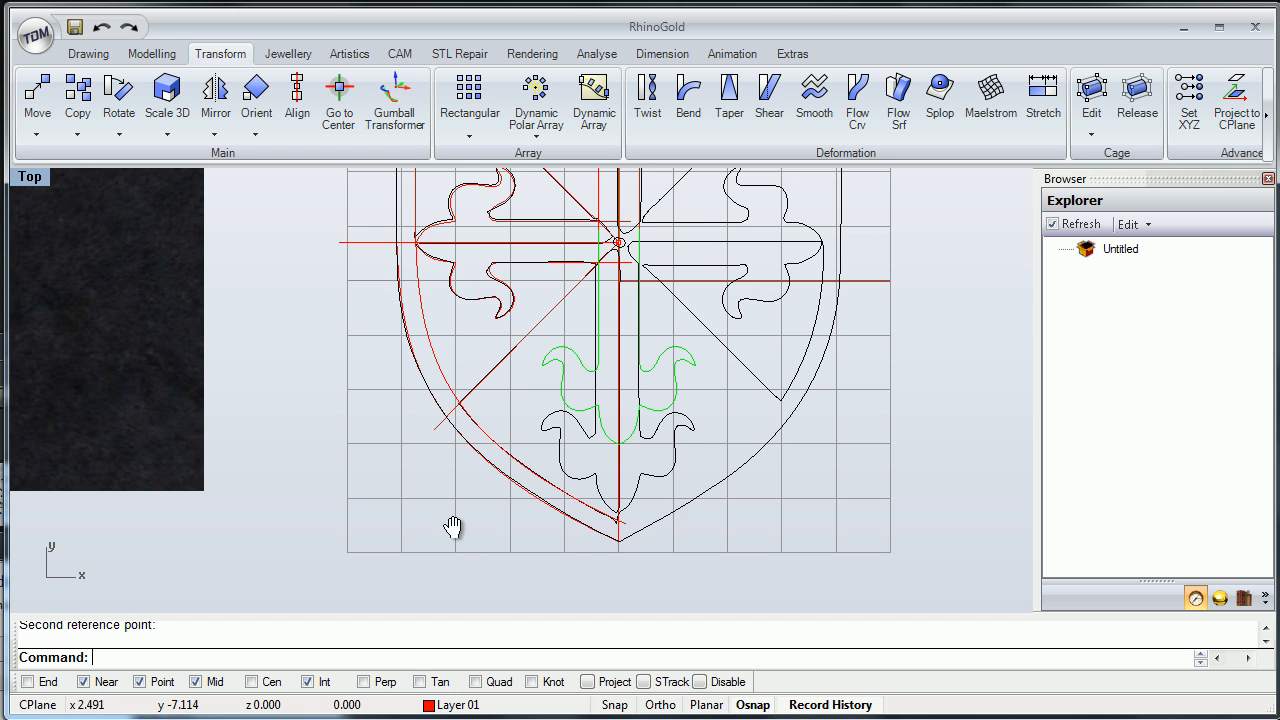
scroll(453, 528, "up", 4)
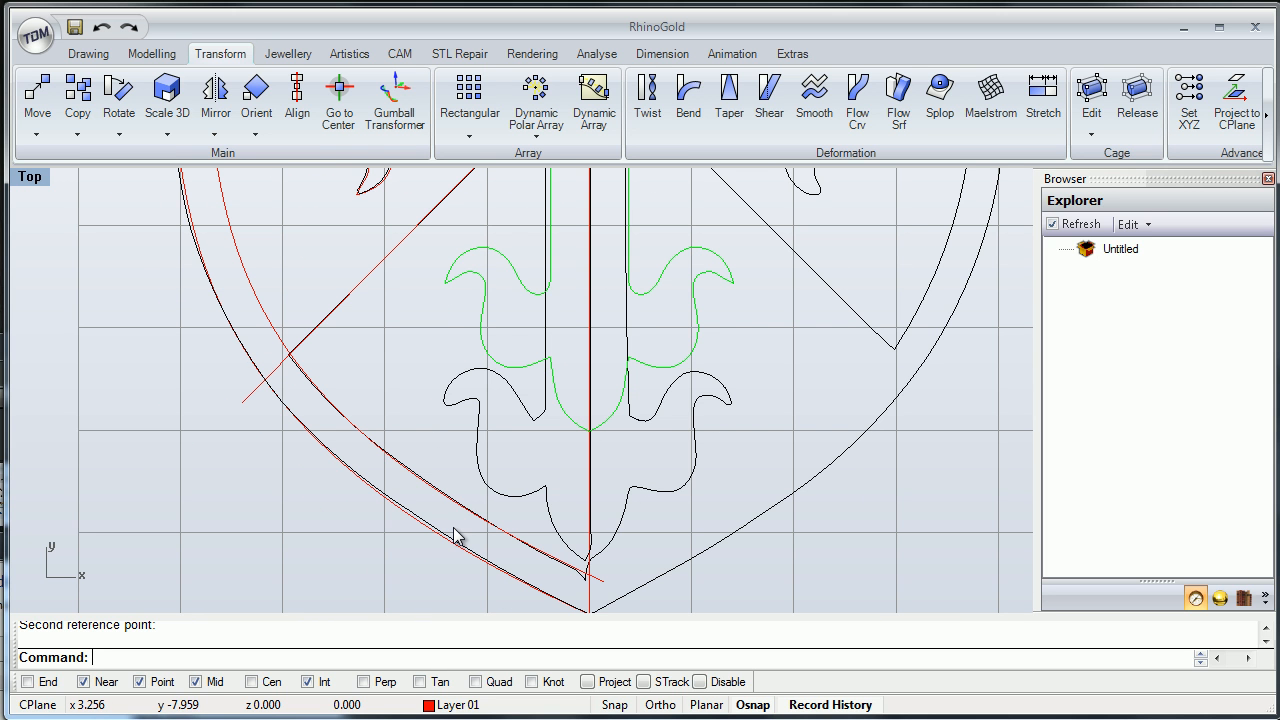
left_click_drag(656, 286, 656, 409, "shift")
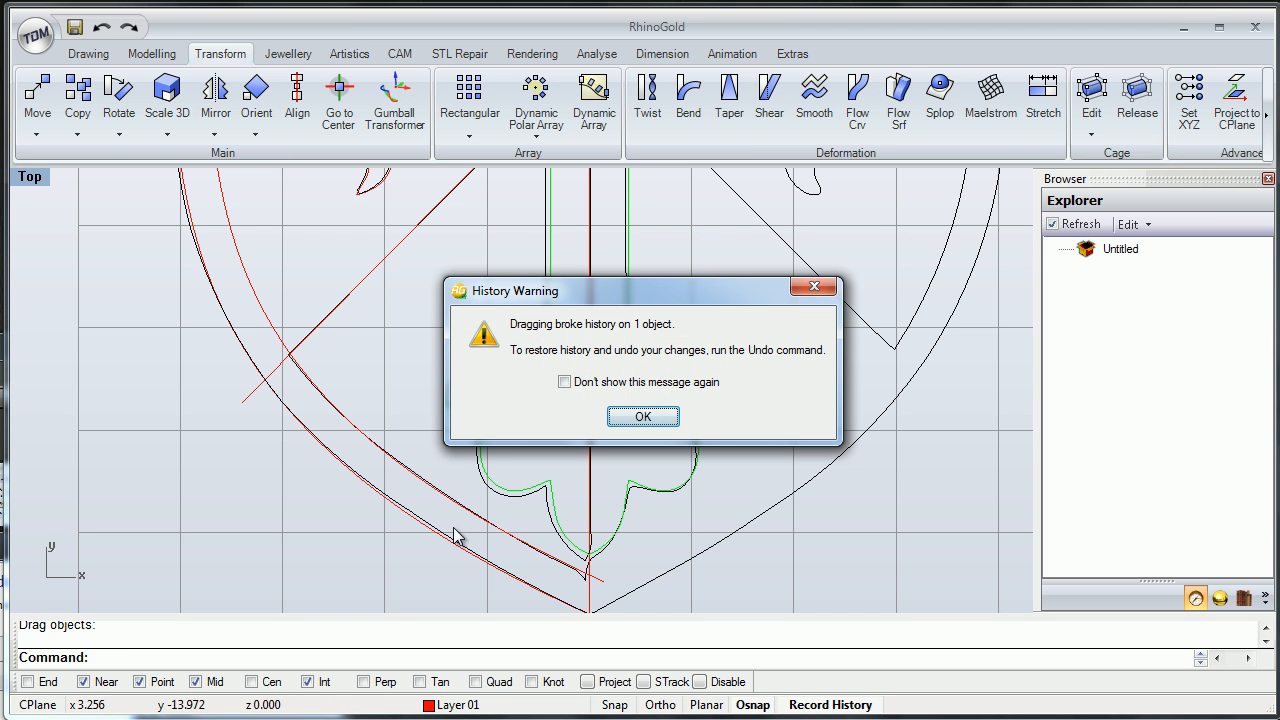
Dismiss the history warning with its repeat display turned off and deselect the moved arm.
key("Tab")
key("space")
key("Tab")
key("Return")
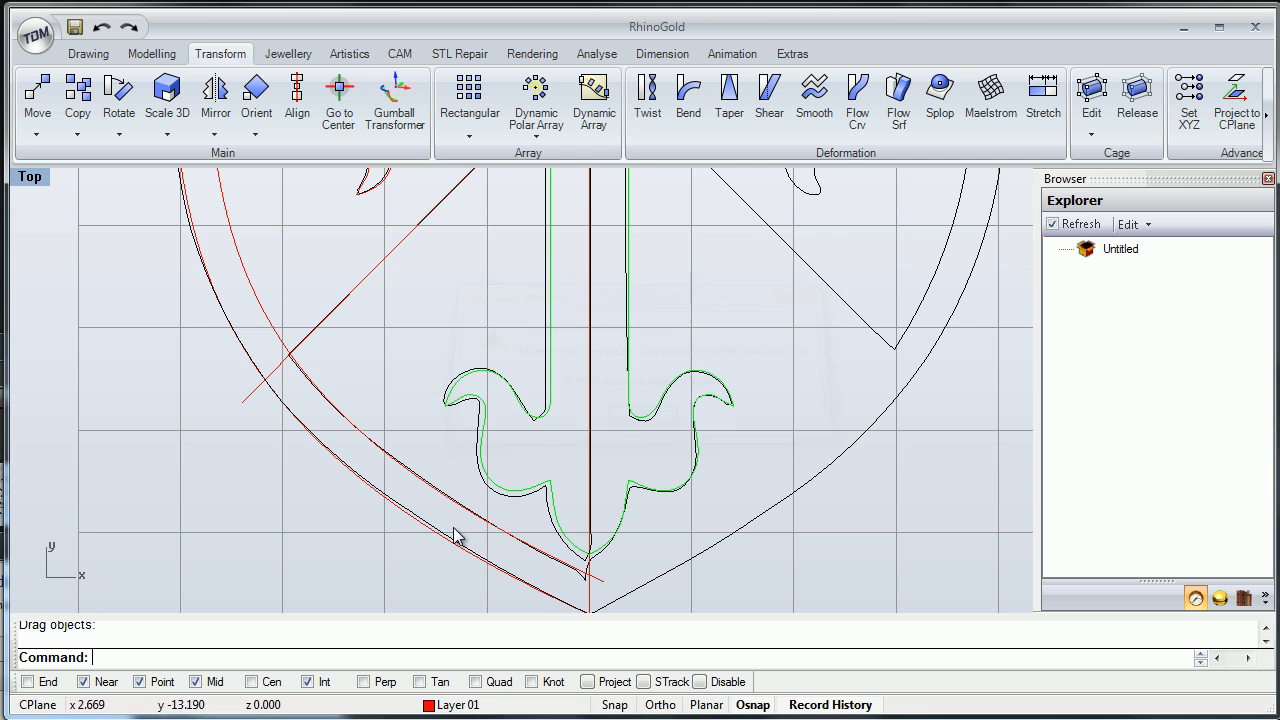
key("Escape")
Hide the Default layer so only the redrawn curves on Layer 01 are displayed.
scroll(453, 527, "down", 6)
scroll(453, 527, "up", 5)
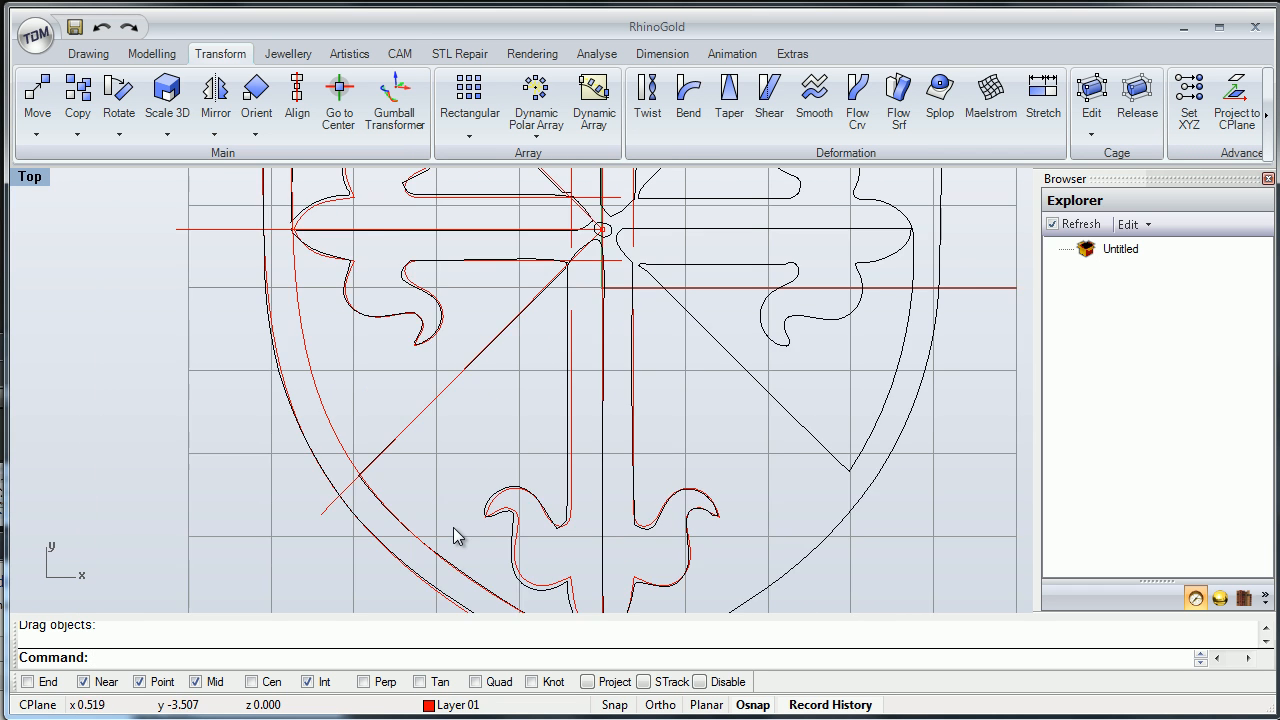
scroll(453, 535, "down", 2)
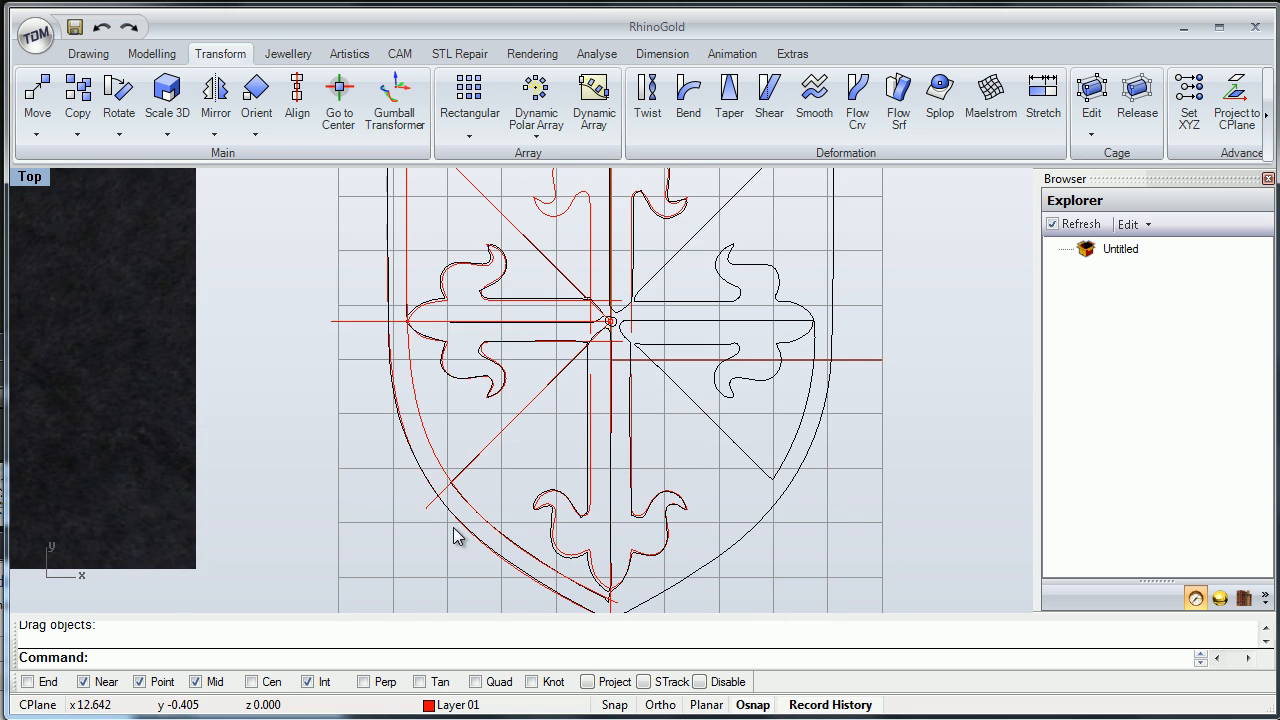
mouse_move(453, 527)
right_mouse_down()
mouse_move(433, 581)
mouse_move(491, 638)
mouse_move(463, 553)
right_mouse_up()
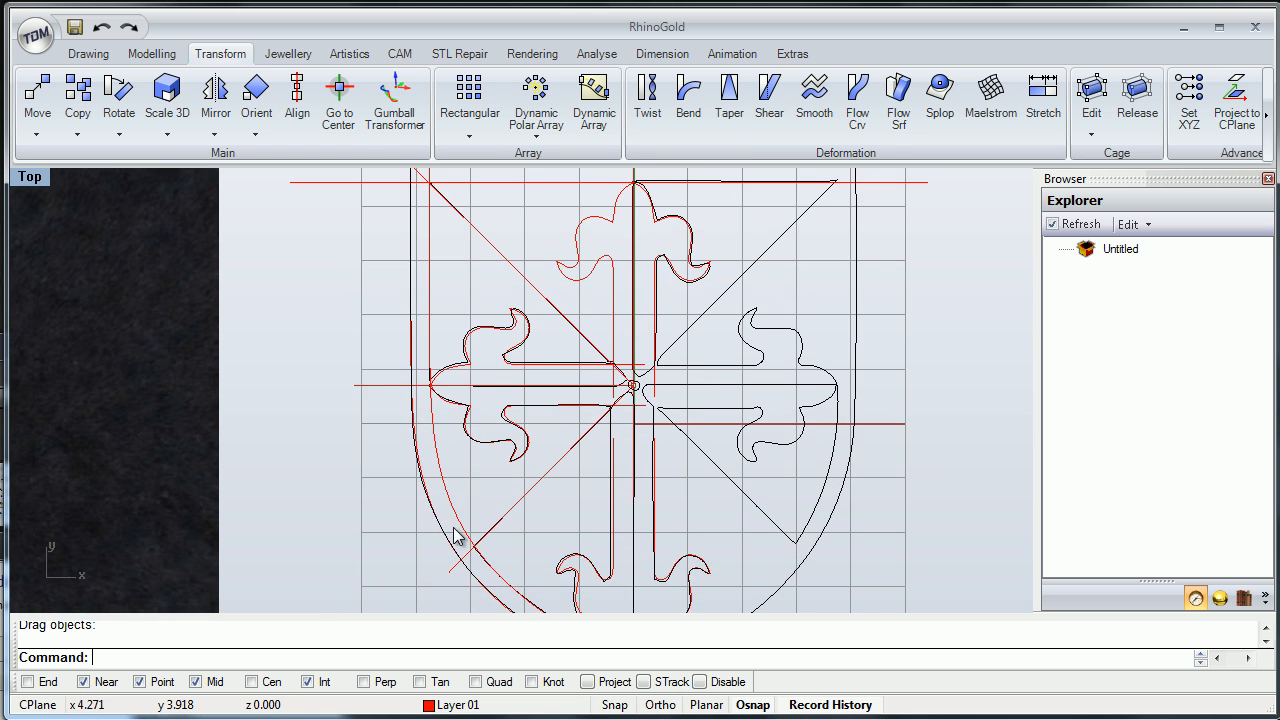
scroll(455, 537, "down", 1)
left_click(458, 705)
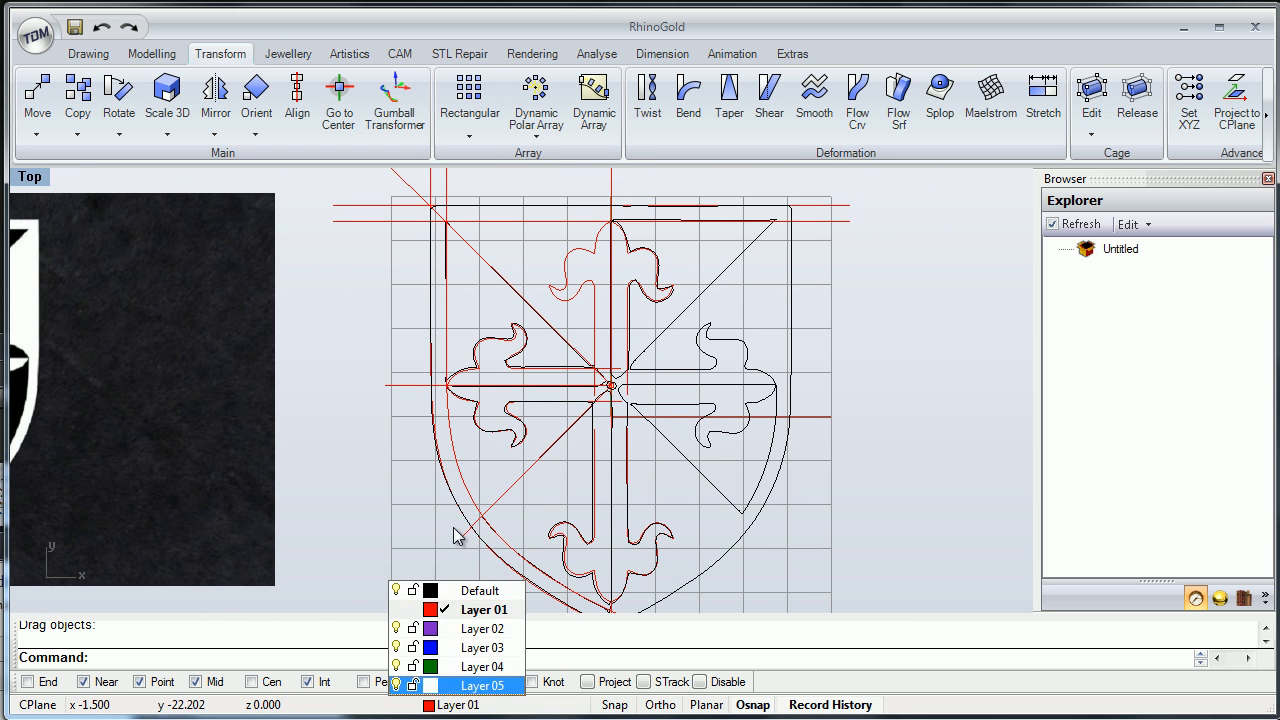
left_click(397, 591)
right_click_drag(453, 527, 453, 537)
scroll(453, 537, "up", 2)
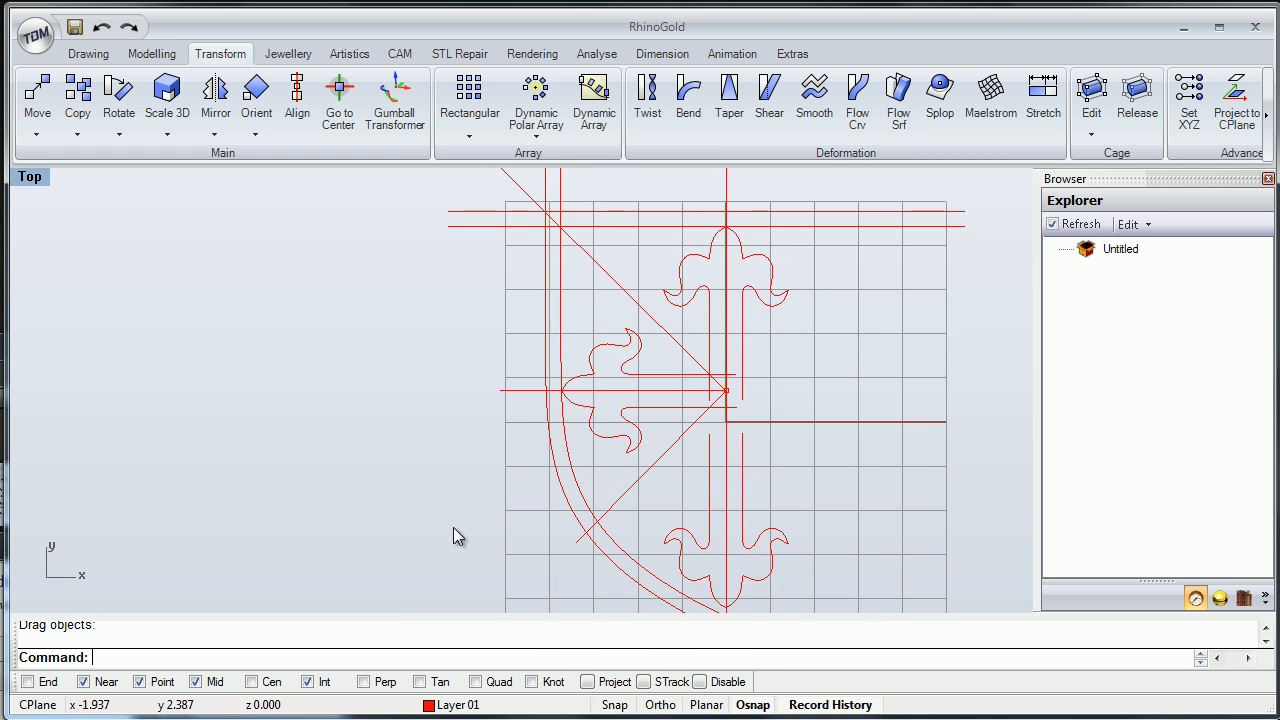
Turn on the control points of the lower cross arm curve.
left_click(750, 410)
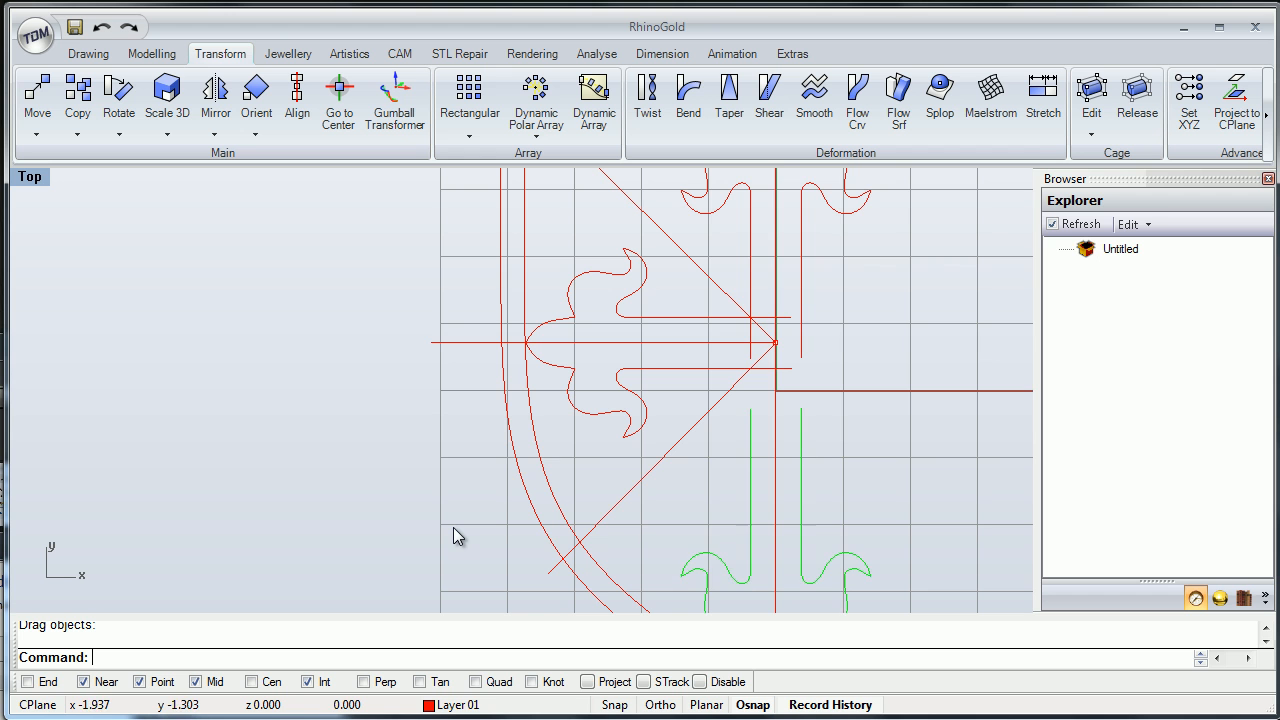
right_click_drag(453, 537, 381, 496)
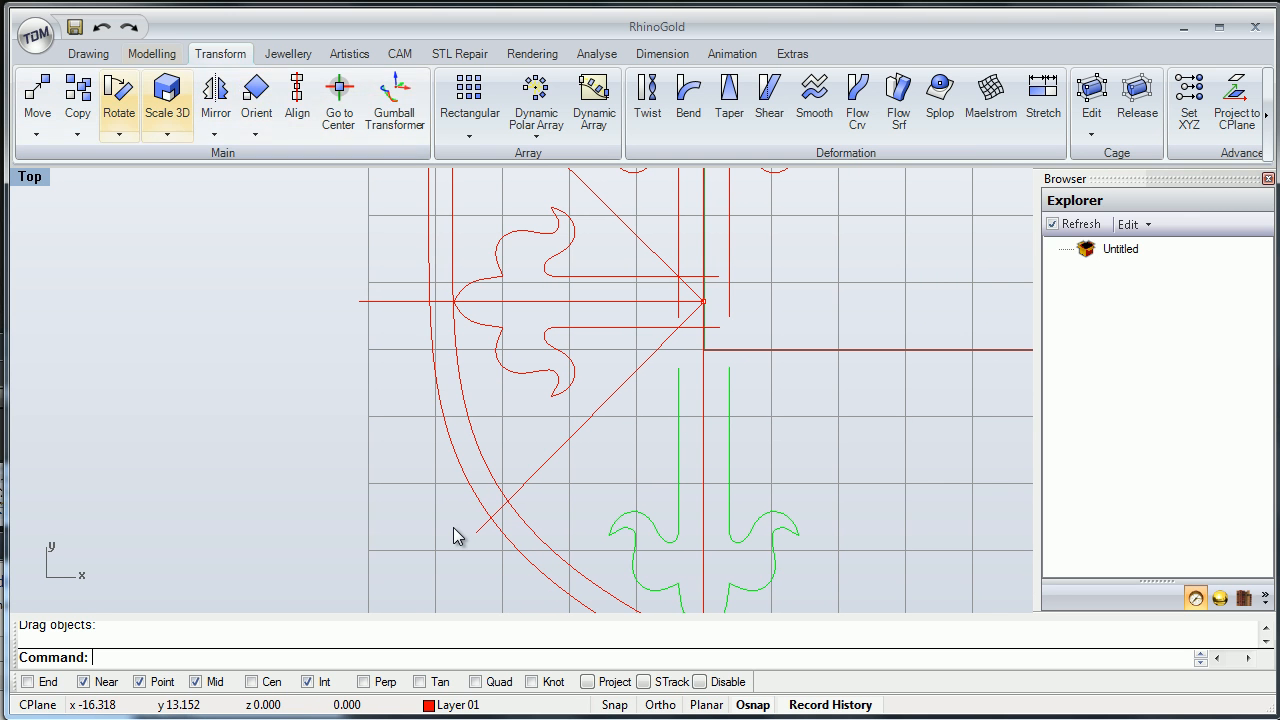
left_click(88, 54)
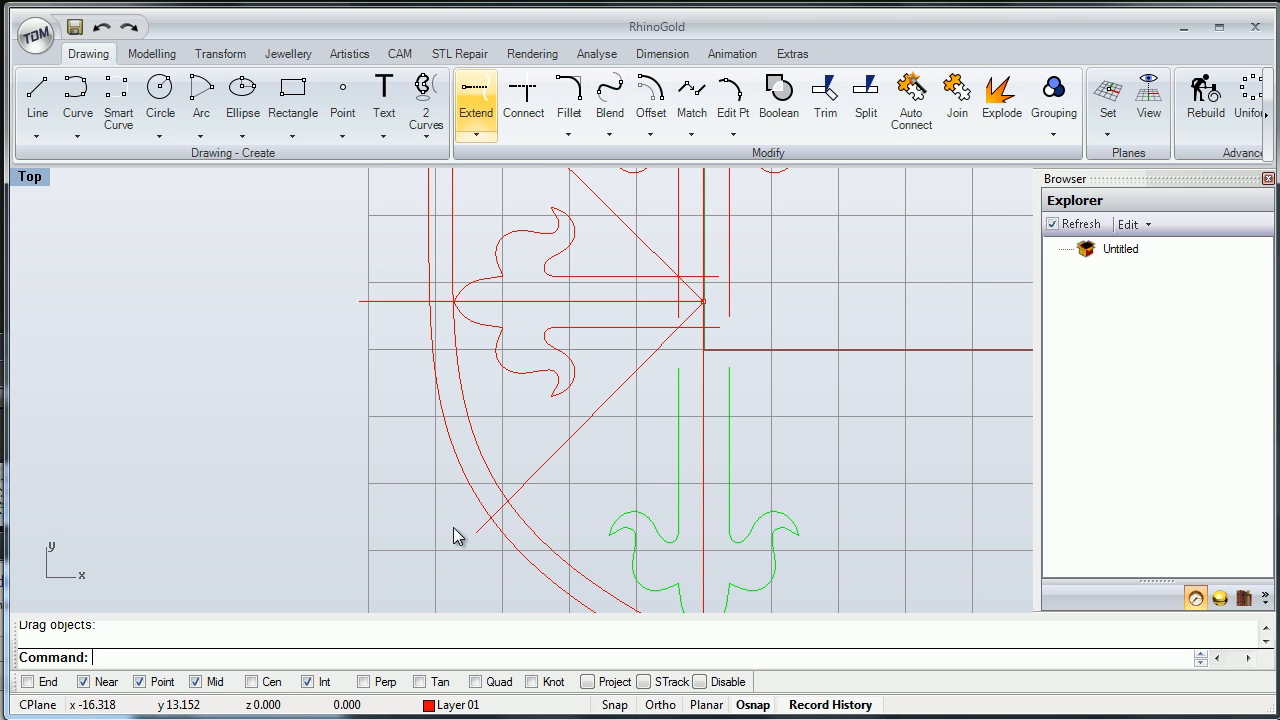
right_click_drag(497, 558, 464, 499)
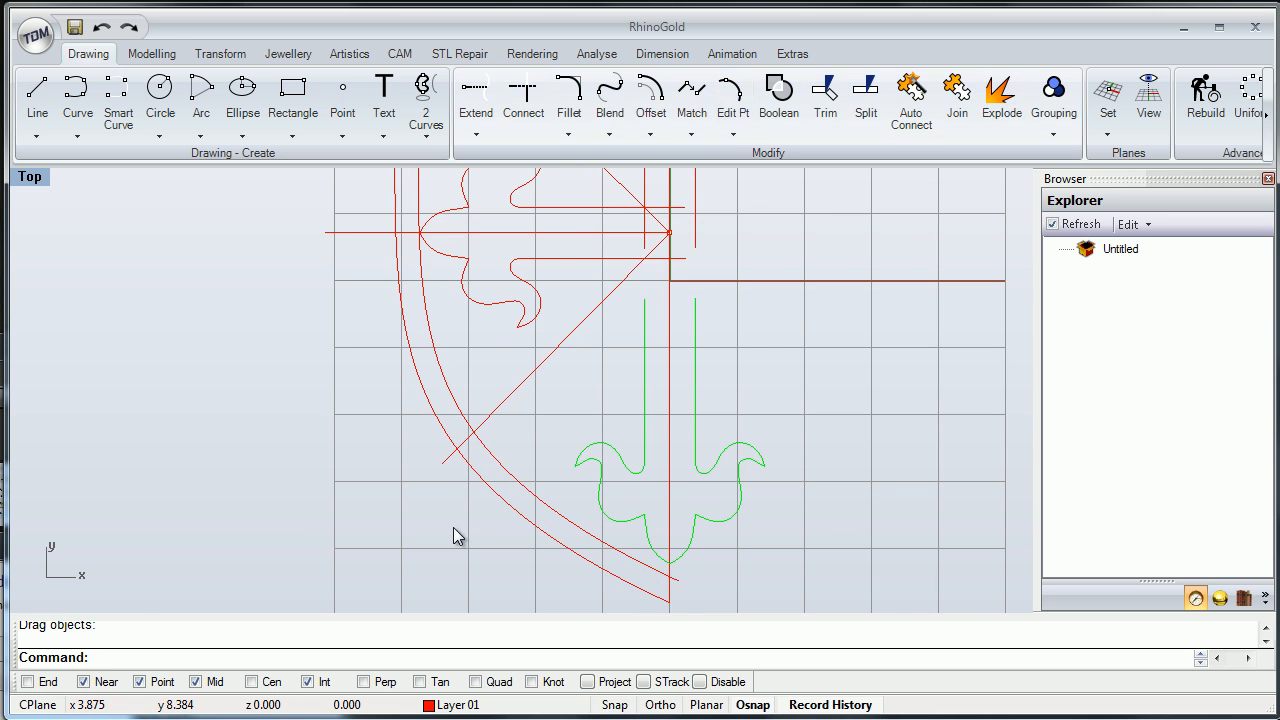
left_click(733, 132)
left_click(690, 165)
Move both open end points of the lower arm's shaft straight up just past the cross centre and hide the control points.
left_click_drag(625, 287, 668, 303)
key("ctrl+z")
left_click(644, 299)
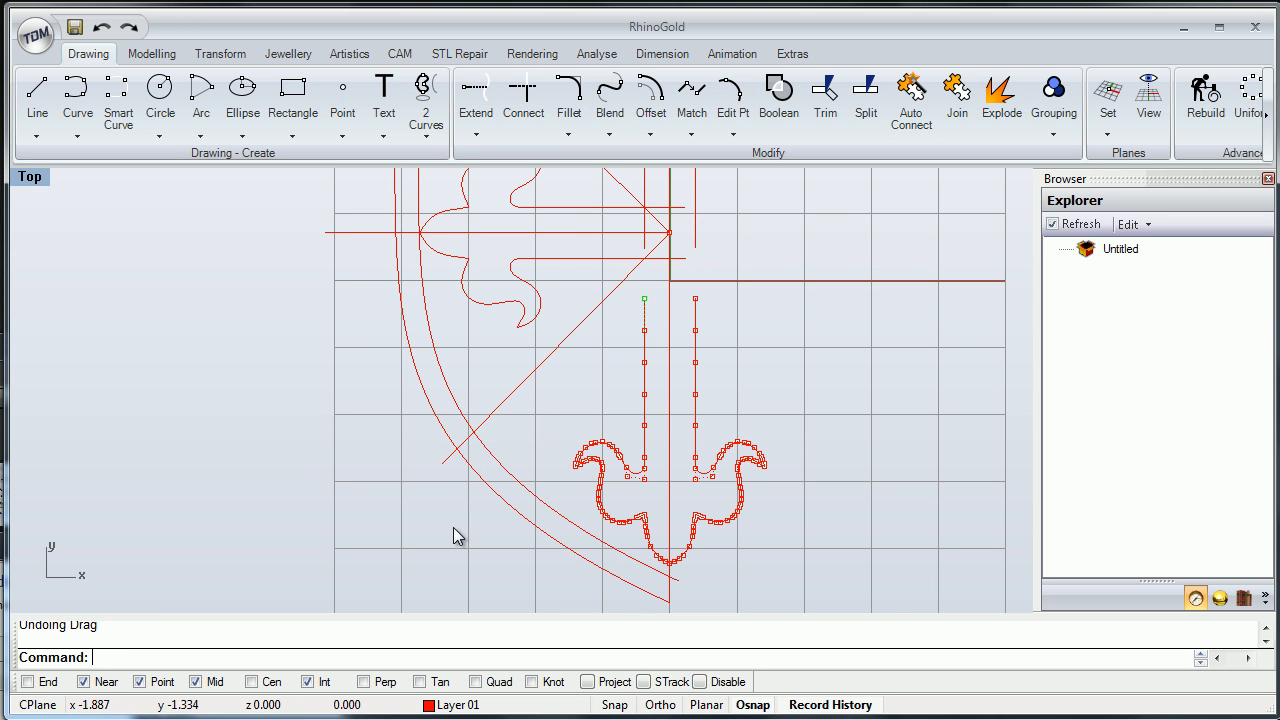
right_click_drag(454, 528, 457, 552)
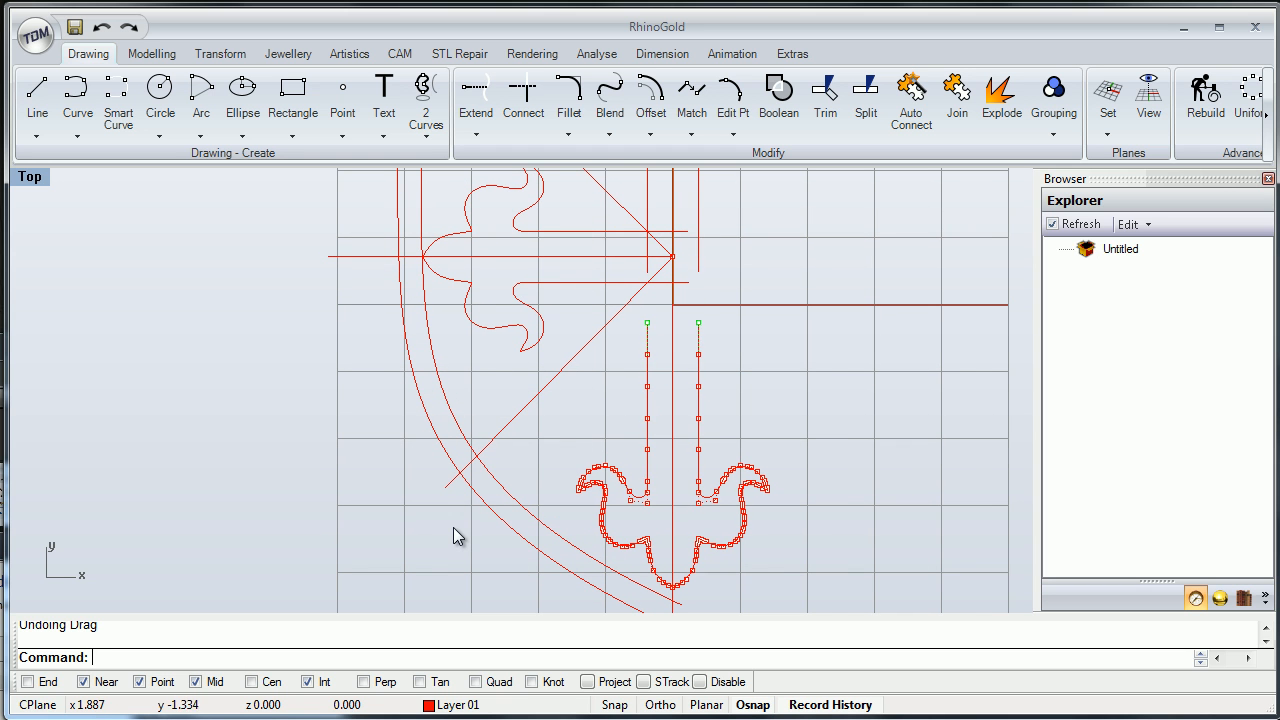
left_click_drag(698, 322, 698, 241)
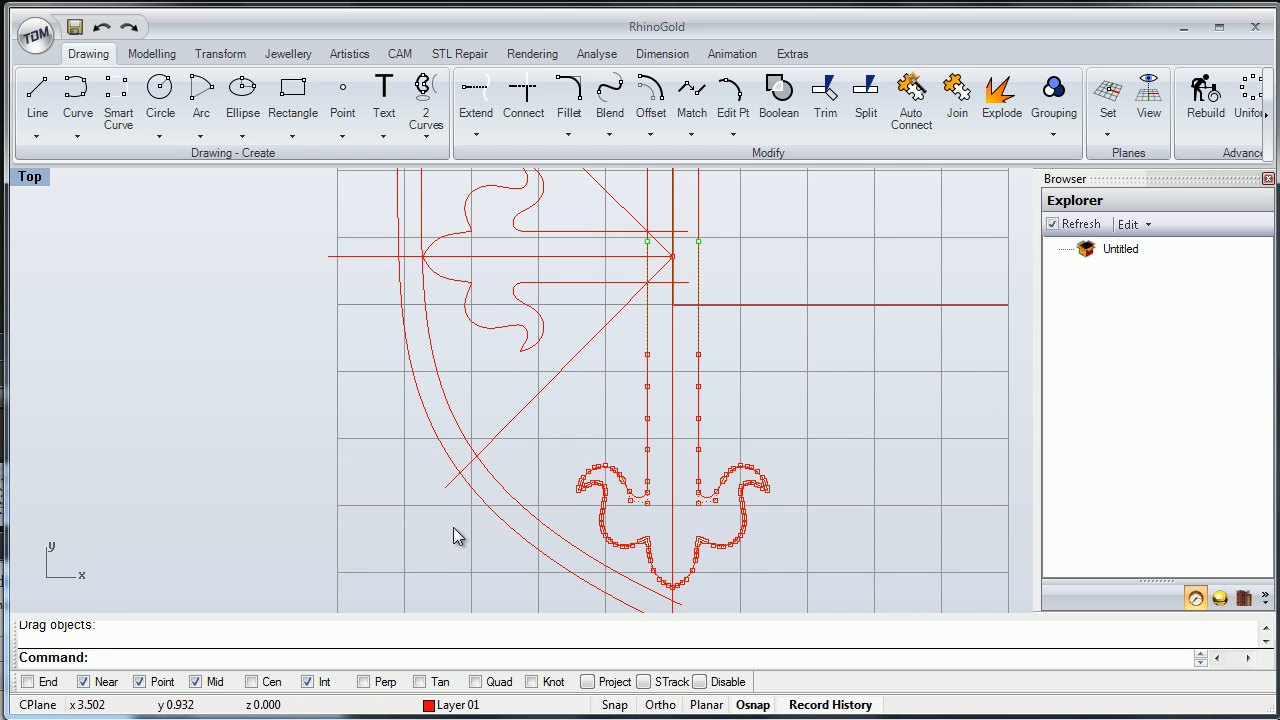
key("Escape")
Show the Default layer again and select the reference picture of the shield.
scroll(453, 537, "down", 3)
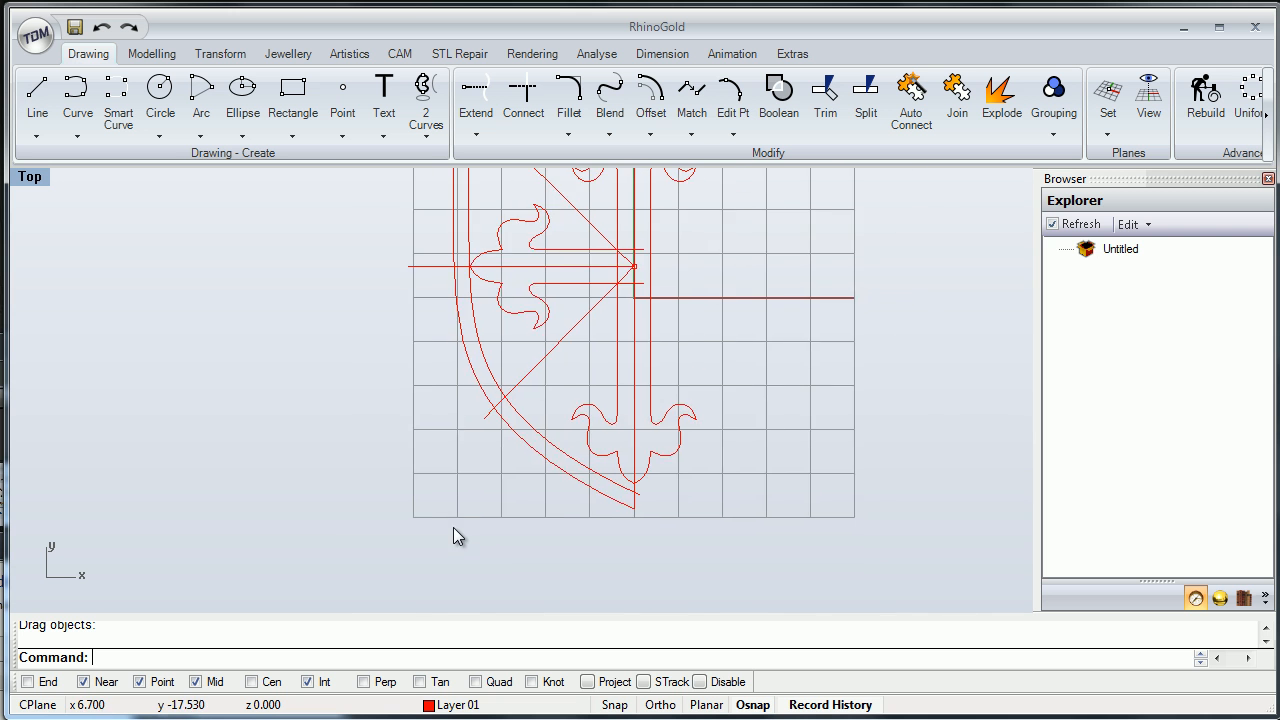
scroll(453, 530, "up", 6)
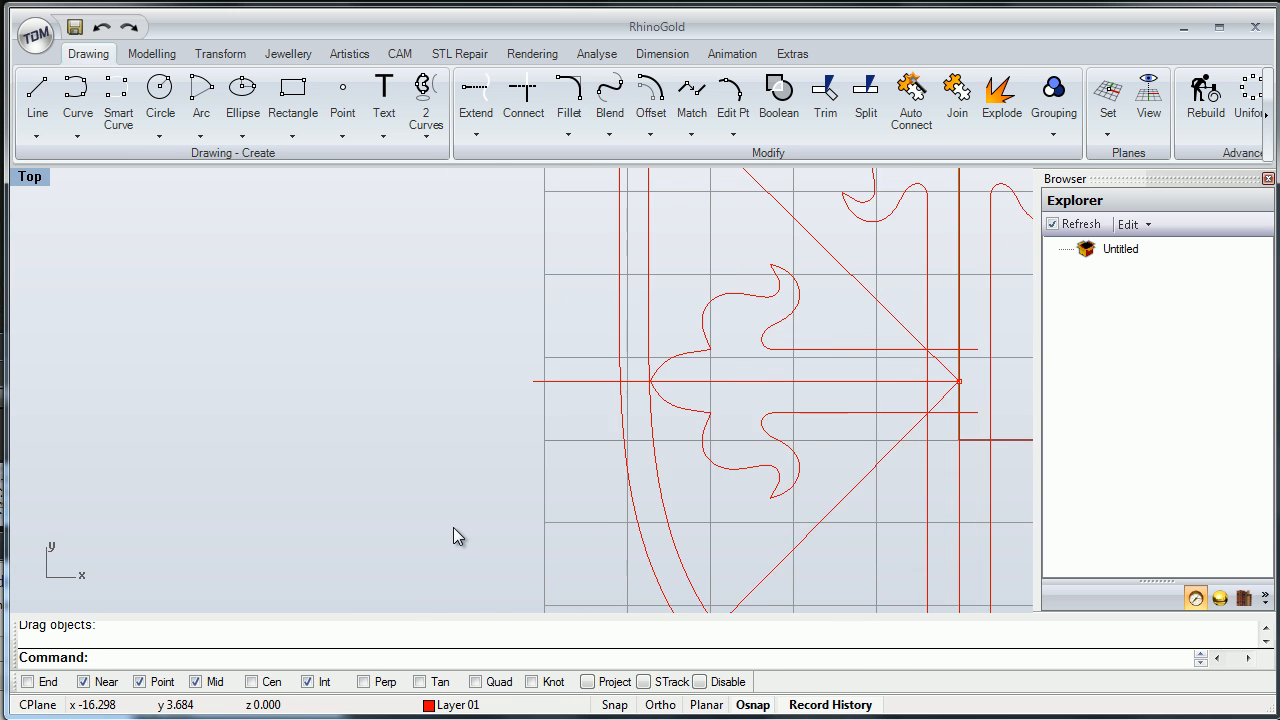
scroll(453, 537, "down", 10)
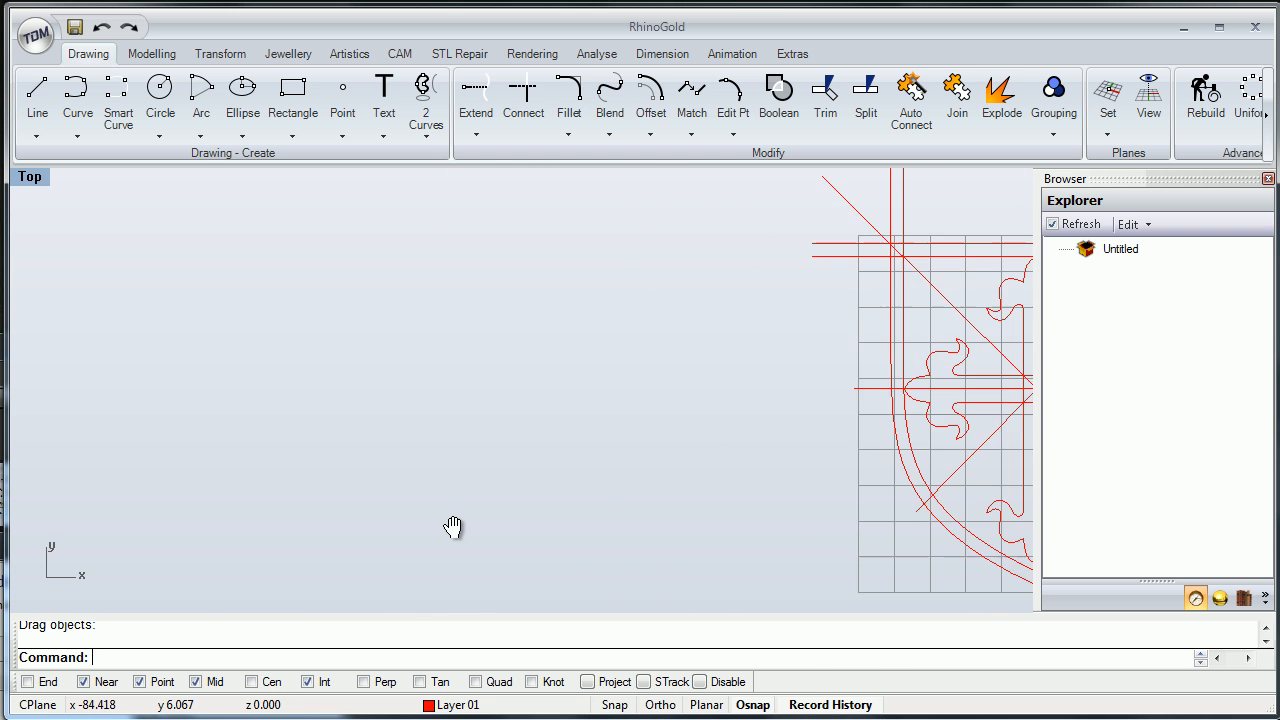
scroll(453, 537, "up", 10)
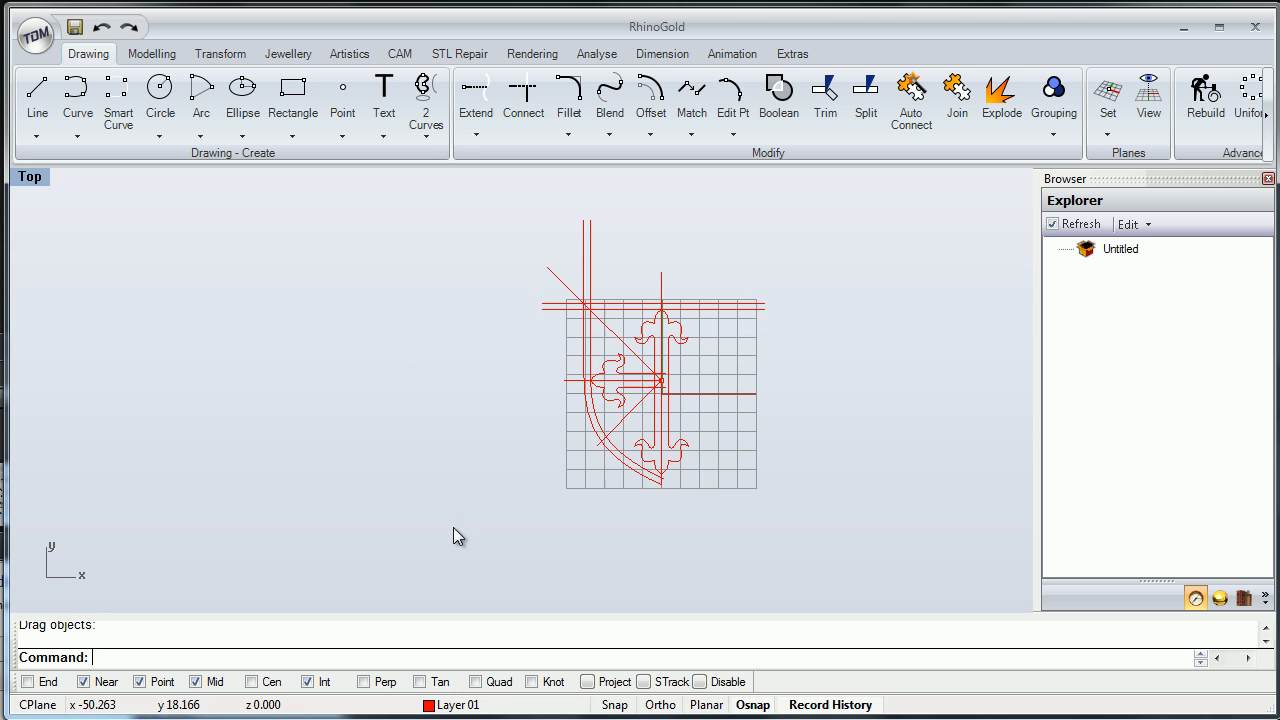
right_click_drag(453, 537, 429, 527)
scroll(453, 537, "up", 2)
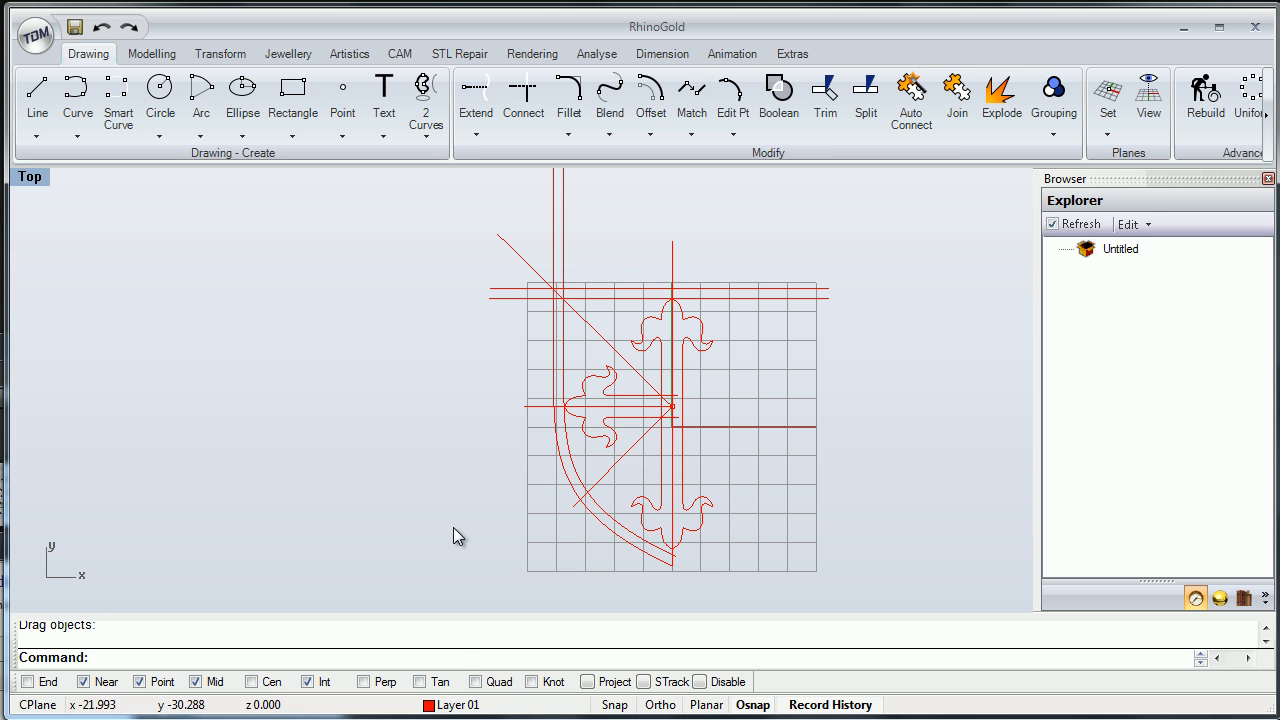
left_click(457, 705)
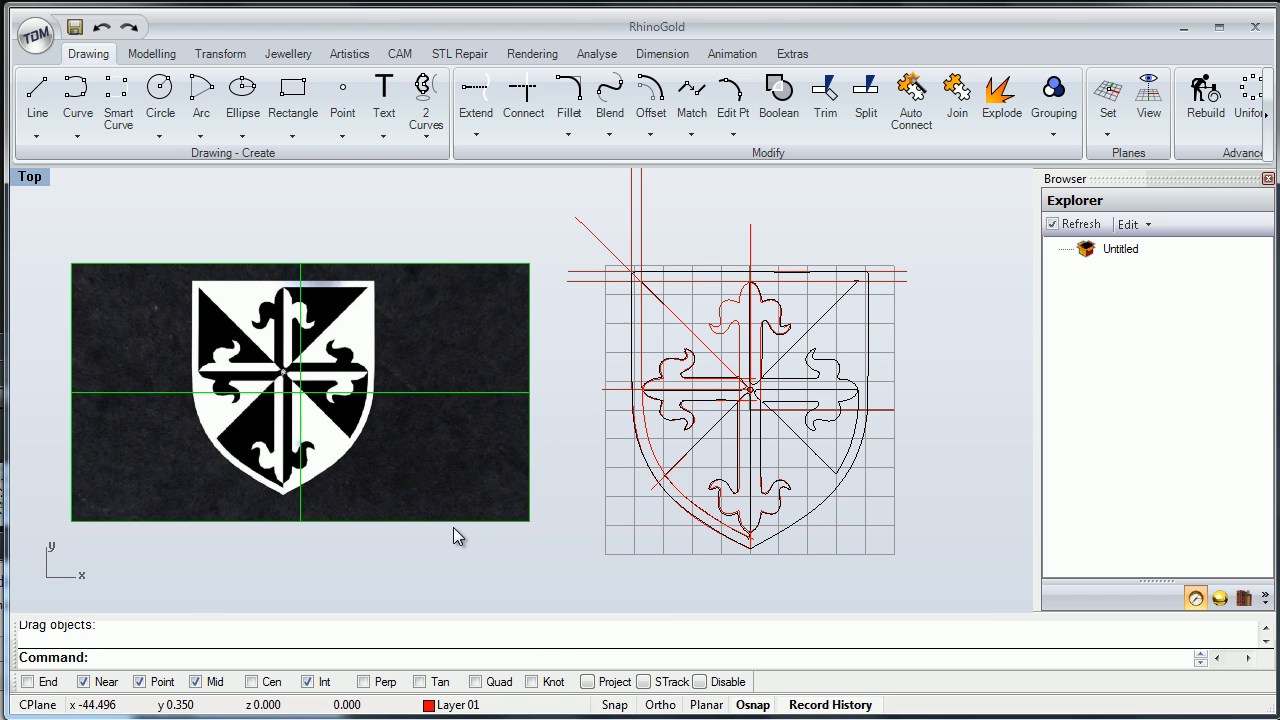
mouse_move(453, 528)
right_mouse_down()
mouse_move(437, 523)
mouse_move(459, 536)
right_mouse_up()
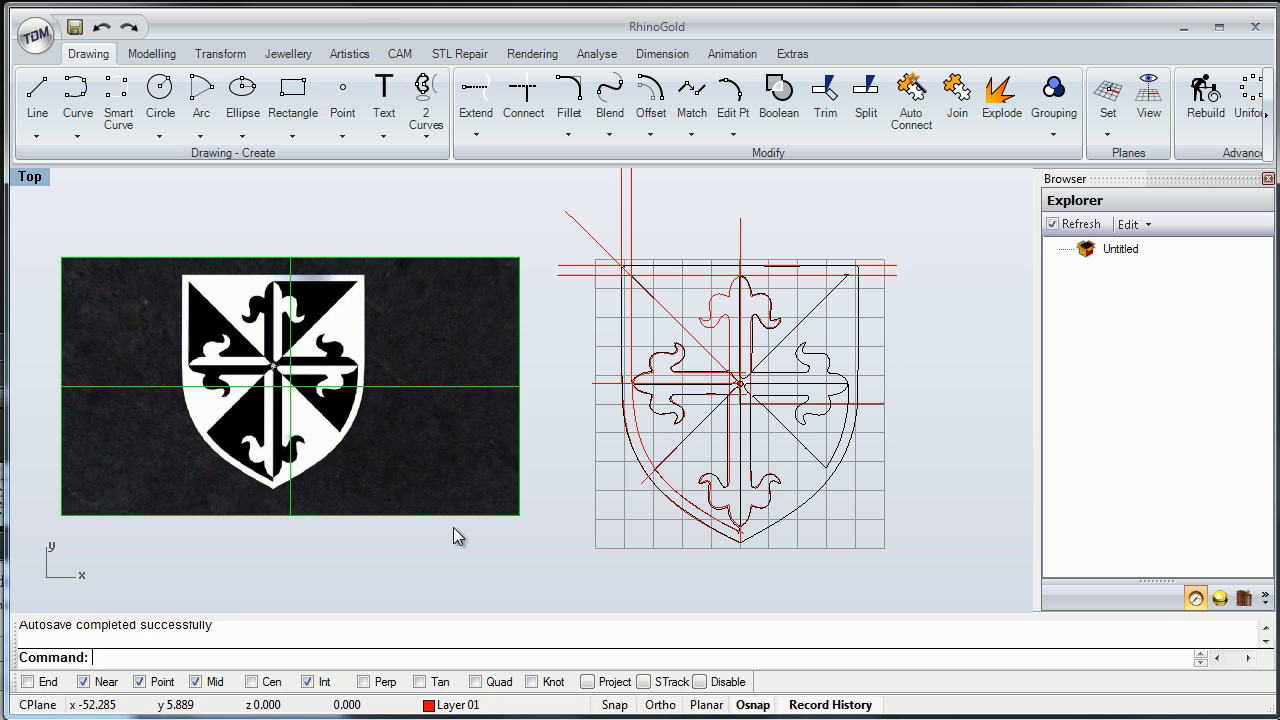
Assign the reference picture to Layer 01 in its object properties and close the properties.
middle_click(453, 537)
left_click(680, 346)
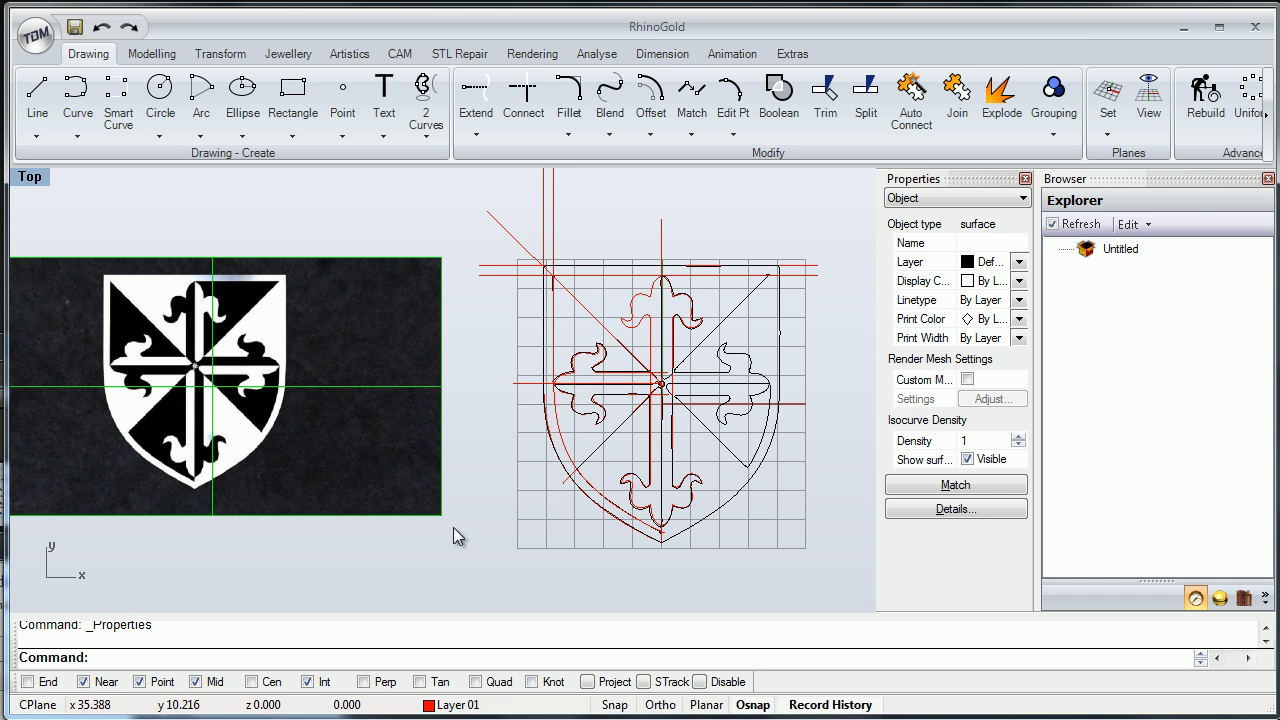
left_click(1019, 262)
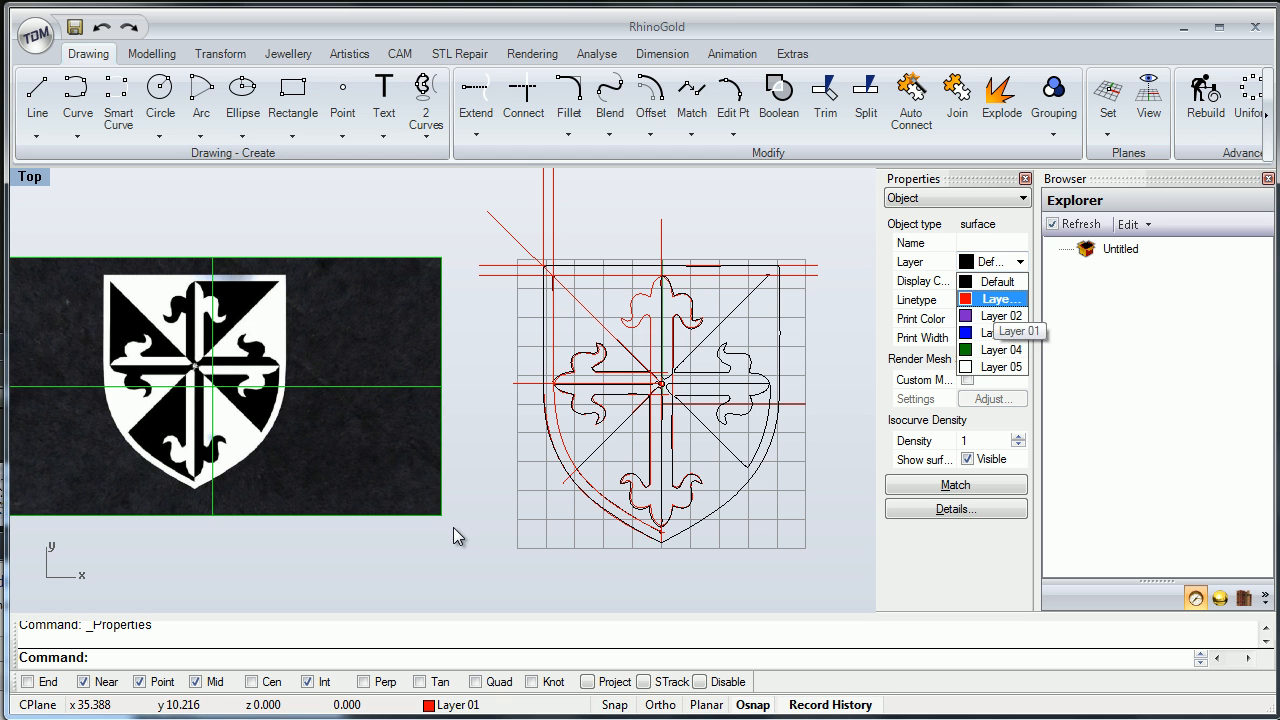
left_click(1000, 299)
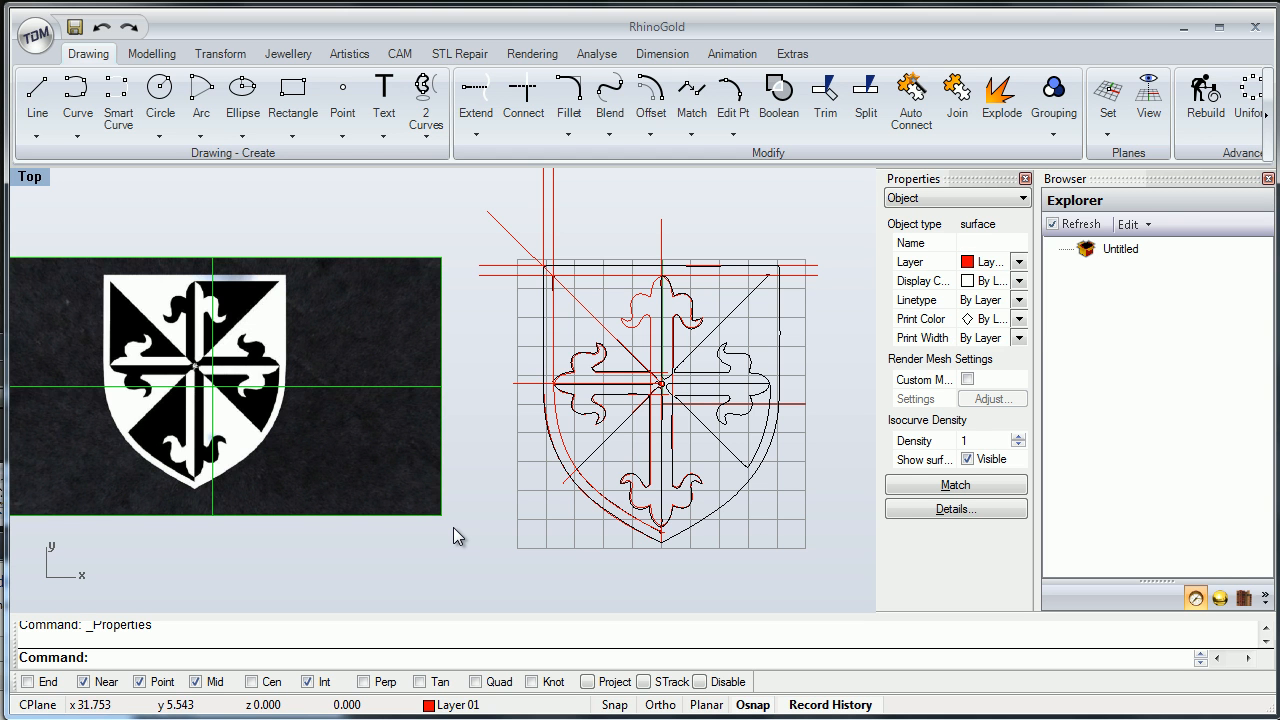
key("Escape")
left_click(1025, 179)
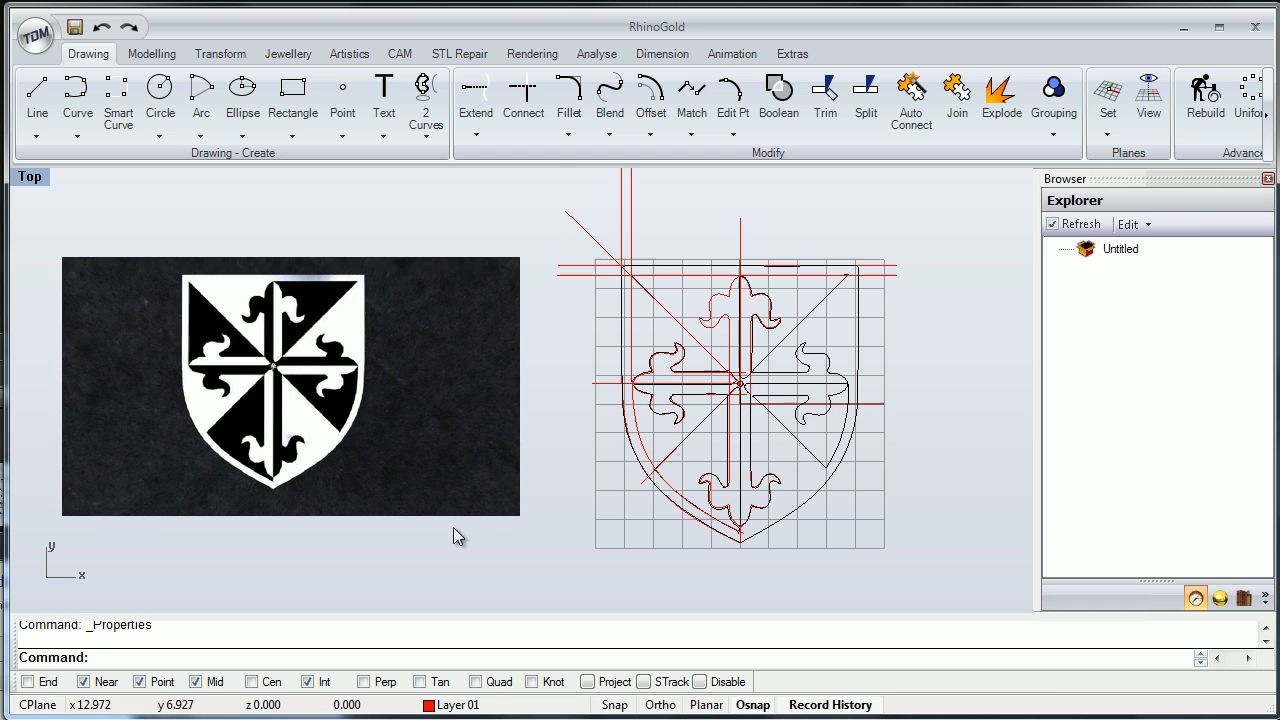
Hide the Default layer, leaving the reference picture and the Layer 01 curves displayed.
right_click_drag(561, 586, 588, 573)
left_click(458, 705)
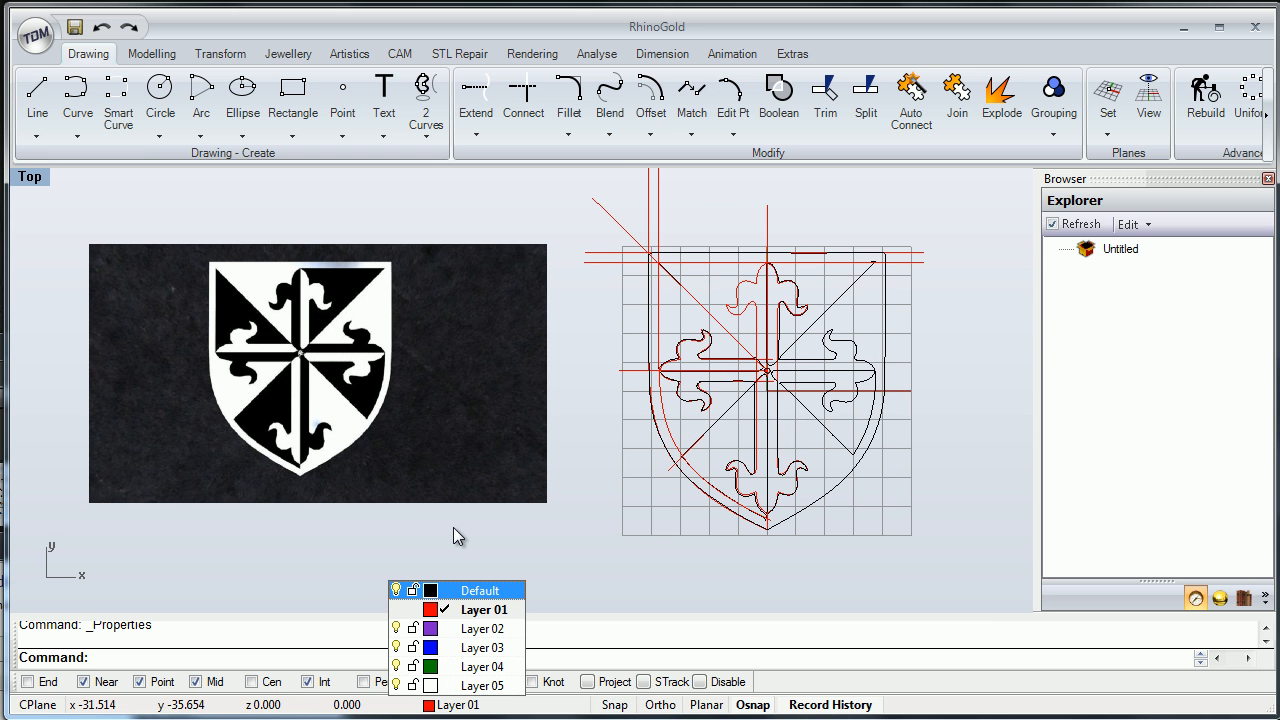
left_click(396, 590)
Examine in the reference picture how the left arm's tip meets the shield's inner border.
mouse_move(263, 370)
right_mouse_down()
mouse_move(430, 385)
mouse_move(335, 386)
right_mouse_up()
scroll(430, 385, "up", 2)
scroll(377, 374, "up", 6)
scroll(378, 375, "down", 4)
scroll(336, 373, "up", 20)
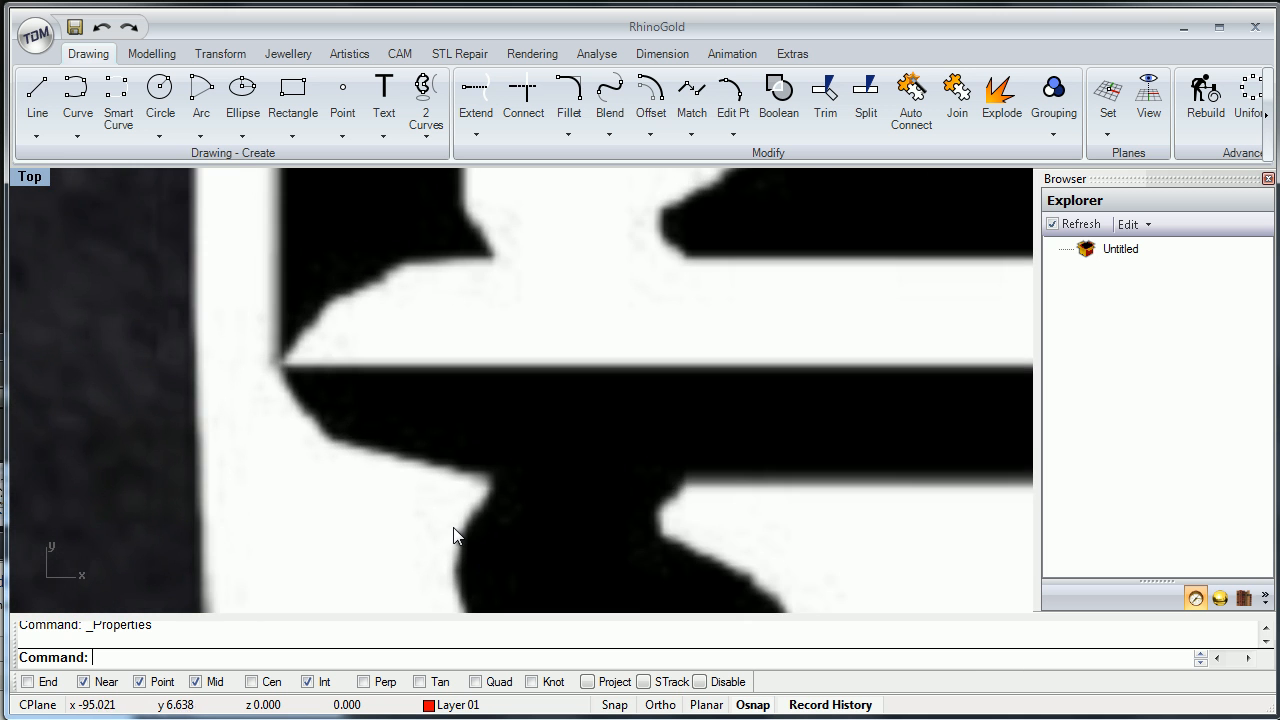
scroll(296, 372, "down", 20)
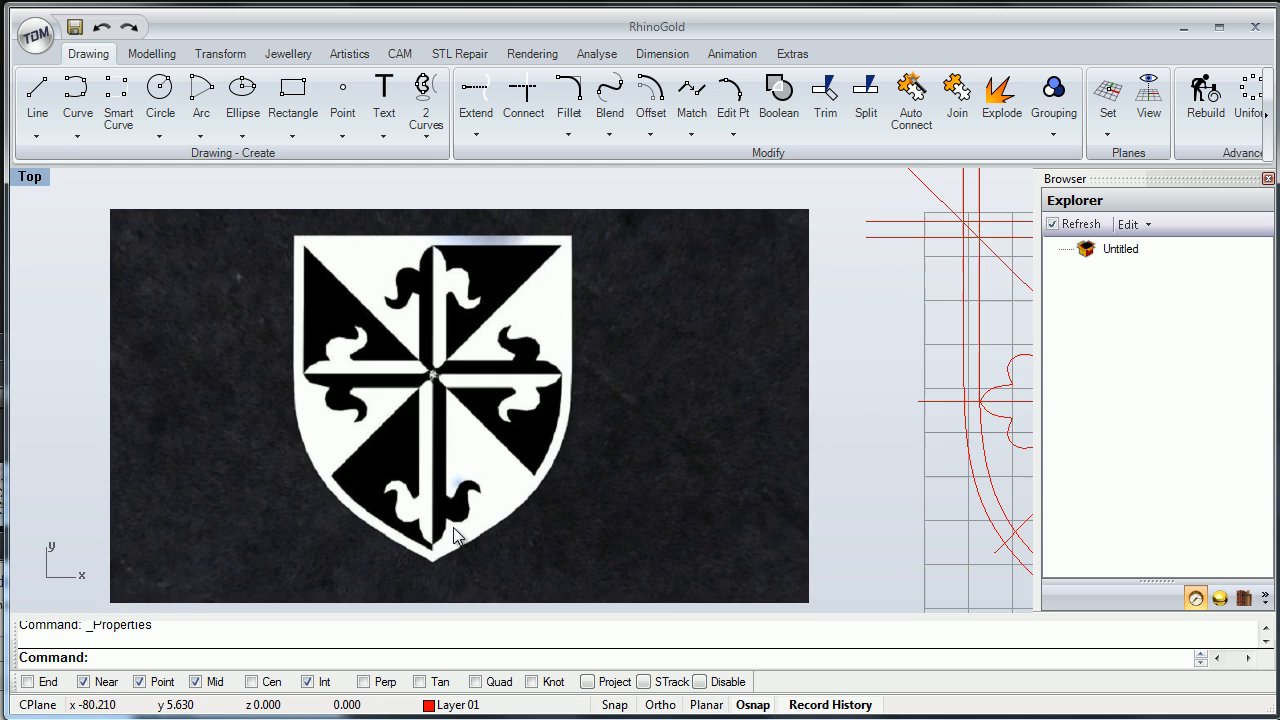
Move the left fleur-de-lis arm so its tip sits on the intersection of the inner border and the horizontal centre line.
scroll(848, 389, "up", 8)
scroll(682, 374, "up", 20)
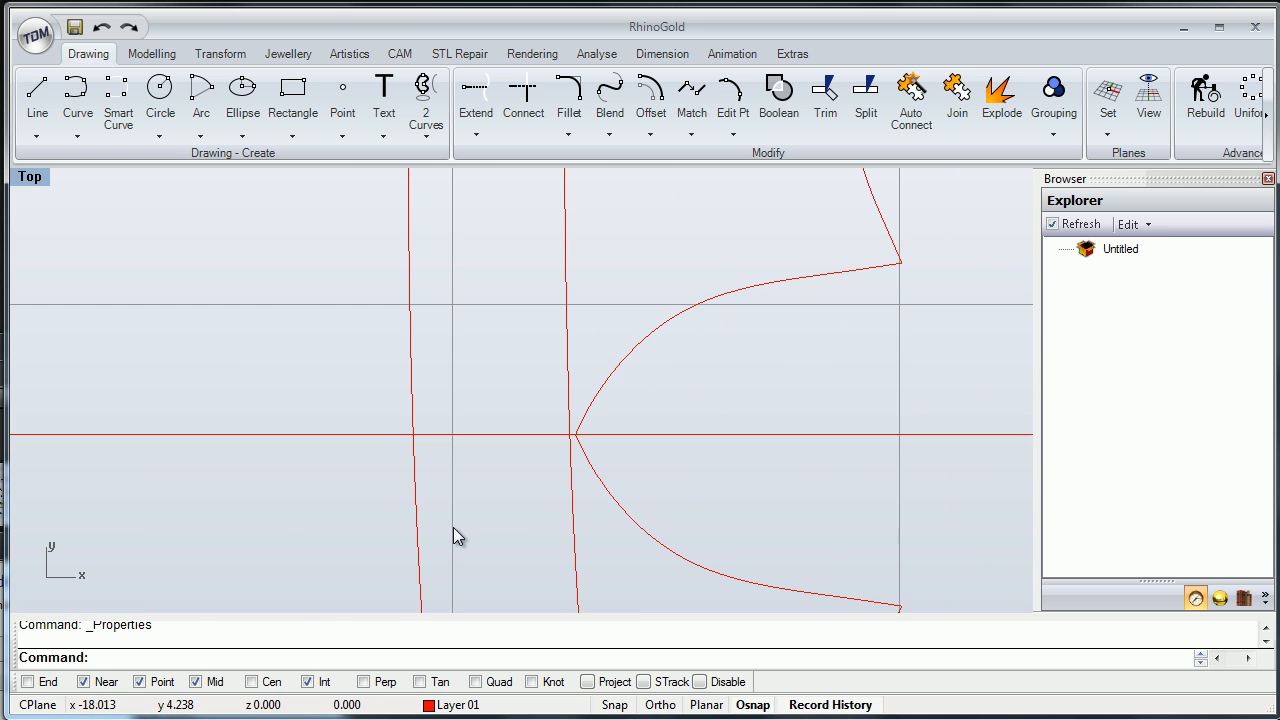
left_click(891, 264)
scroll(572, 433, "up", 12)
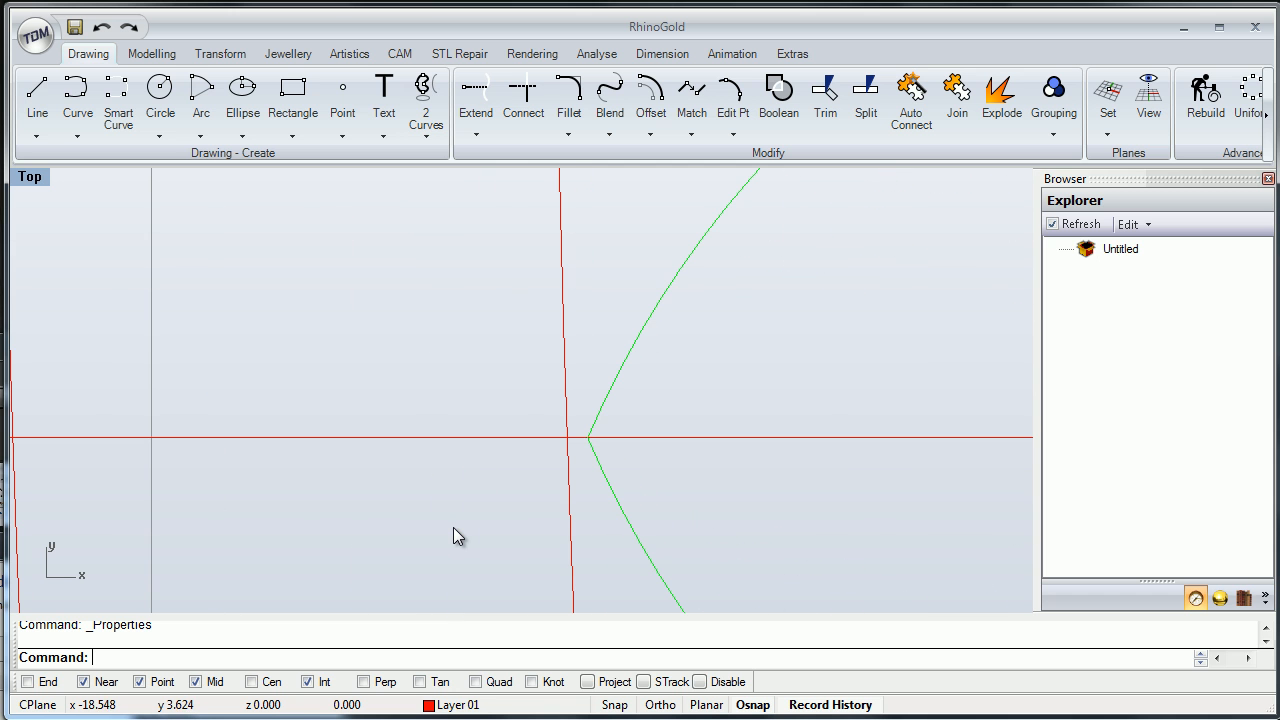
left_click(152, 53)
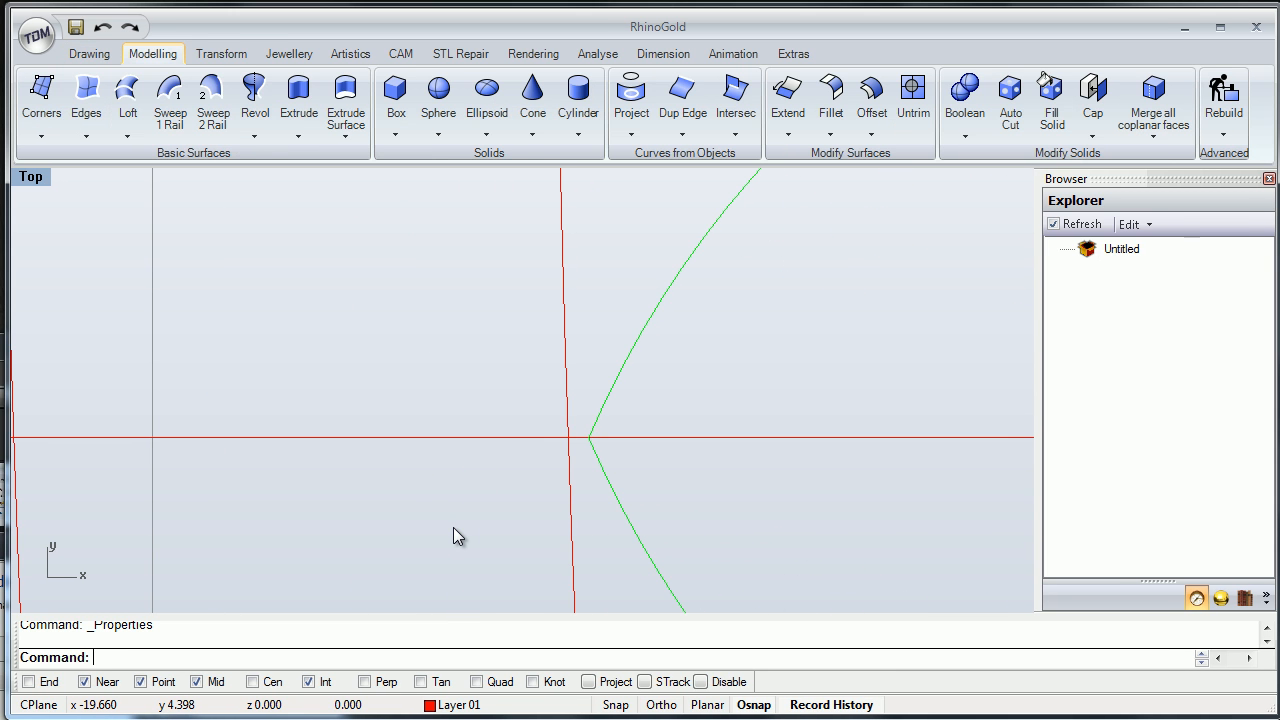
left_click(221, 53)
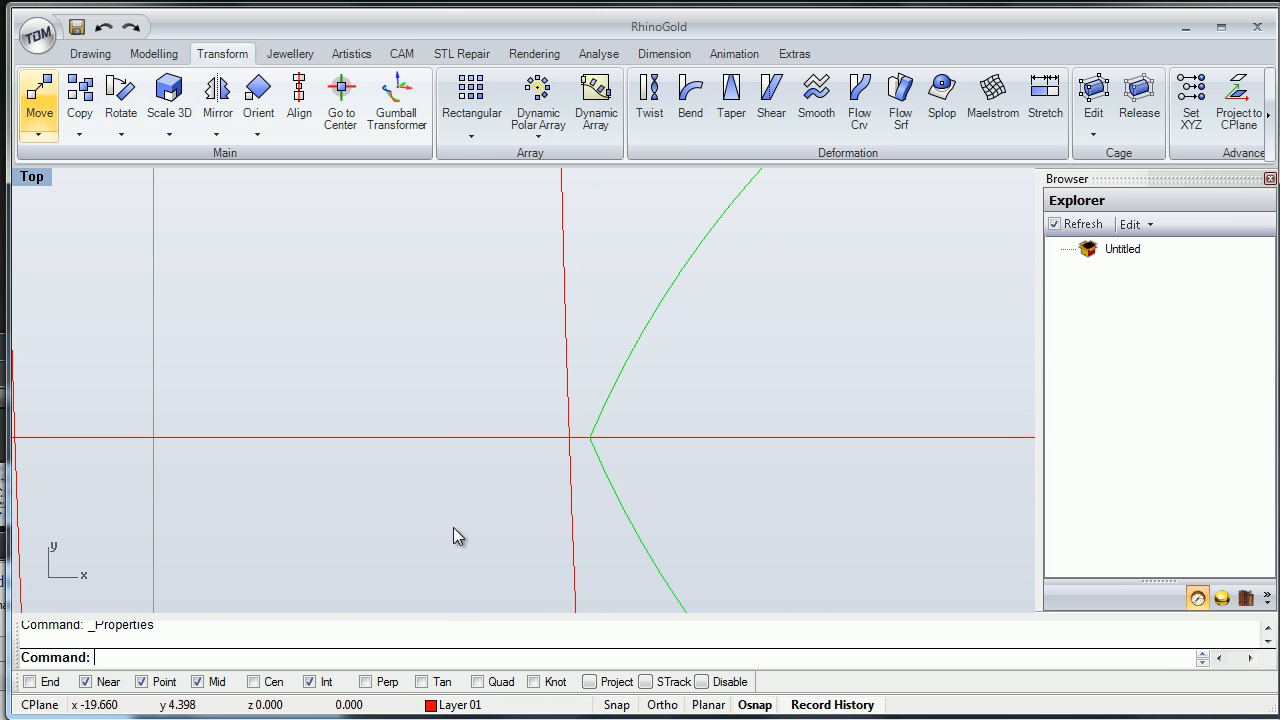
left_click(40, 100)
left_click(453, 527)
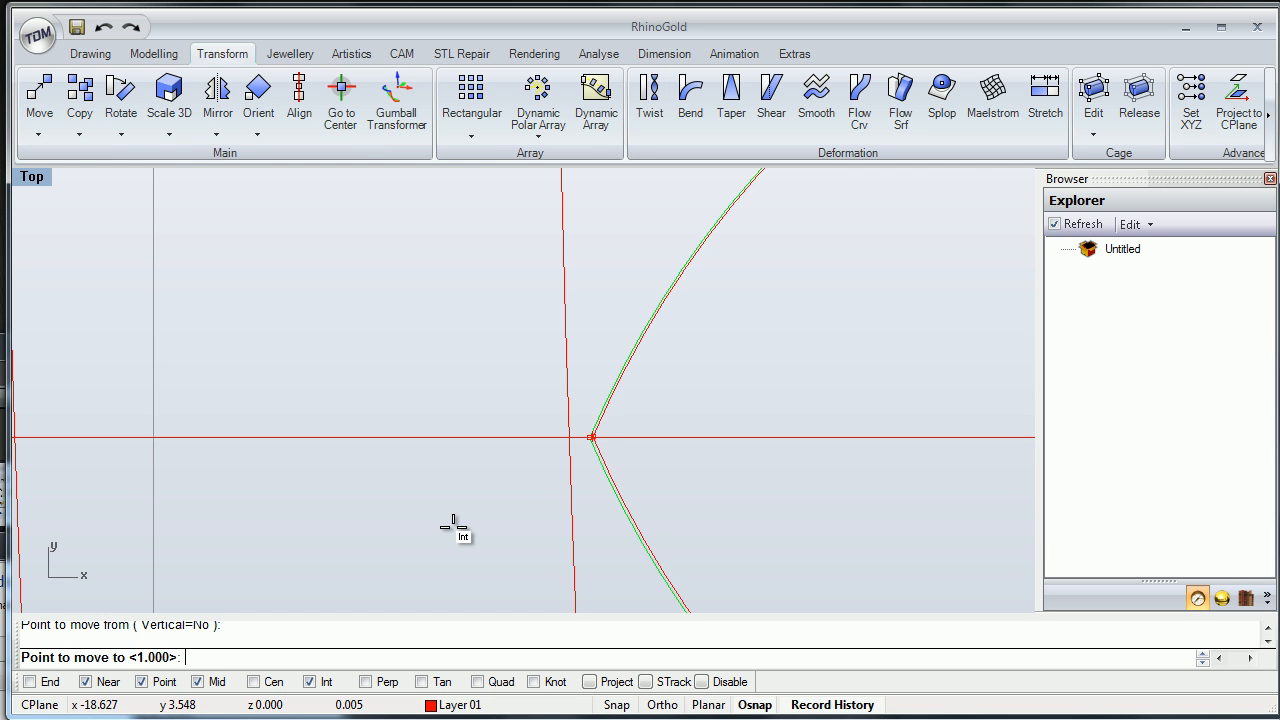
left_click(452, 534)
scroll(453, 537, "down", 3)
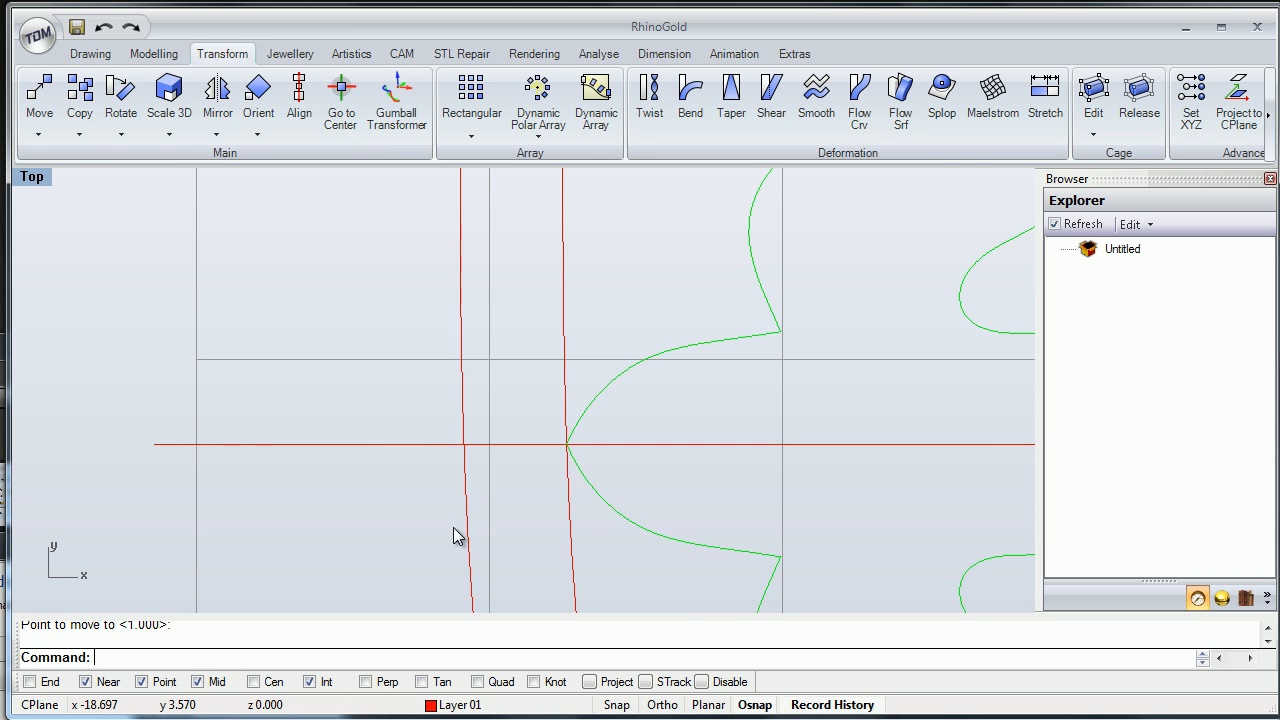
Compare the reference shield with the drawn curves, checking the bottom tip, the arms and the borders.
scroll(453, 537, "down", 3)
scroll(454, 530, "down", 4)
right_click_drag(454, 530, 357, 174)
scroll(454, 530, "up", 2)
scroll(454, 530, "down", 2)
right_click_drag(454, 530, 736, 539)
scroll(454, 537, "up", 3)
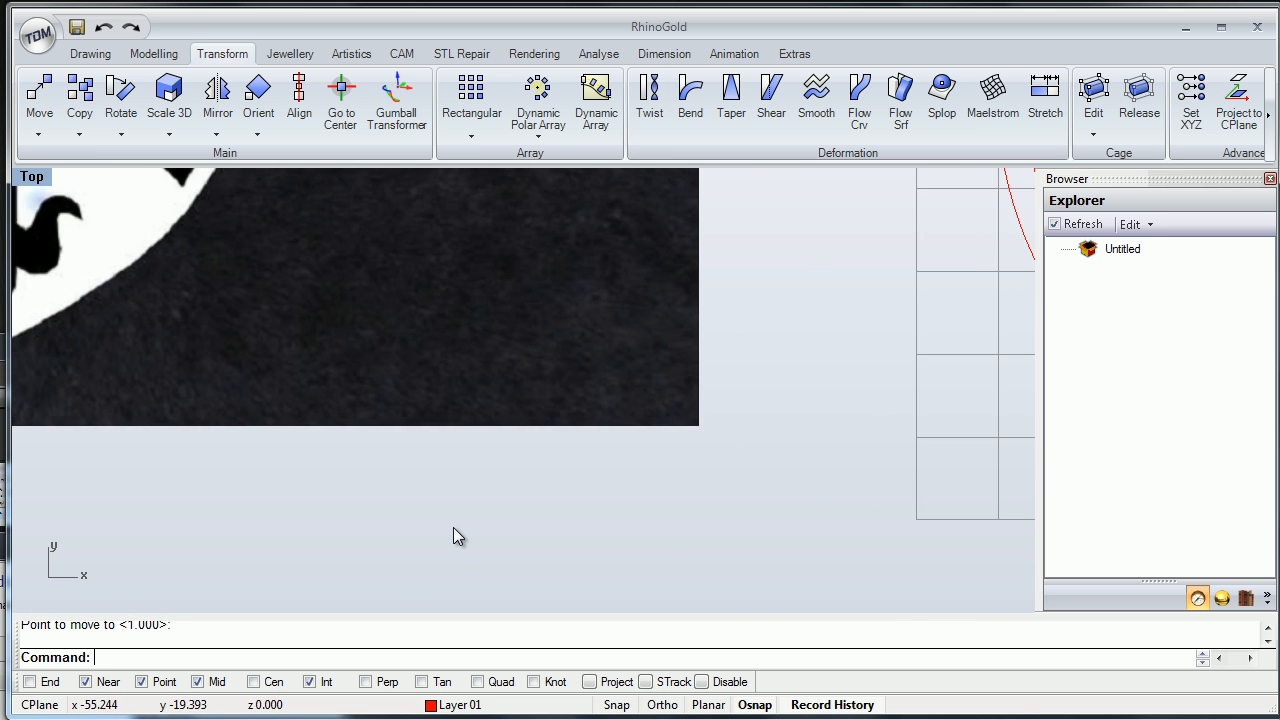
scroll(453, 537, "up", 2)
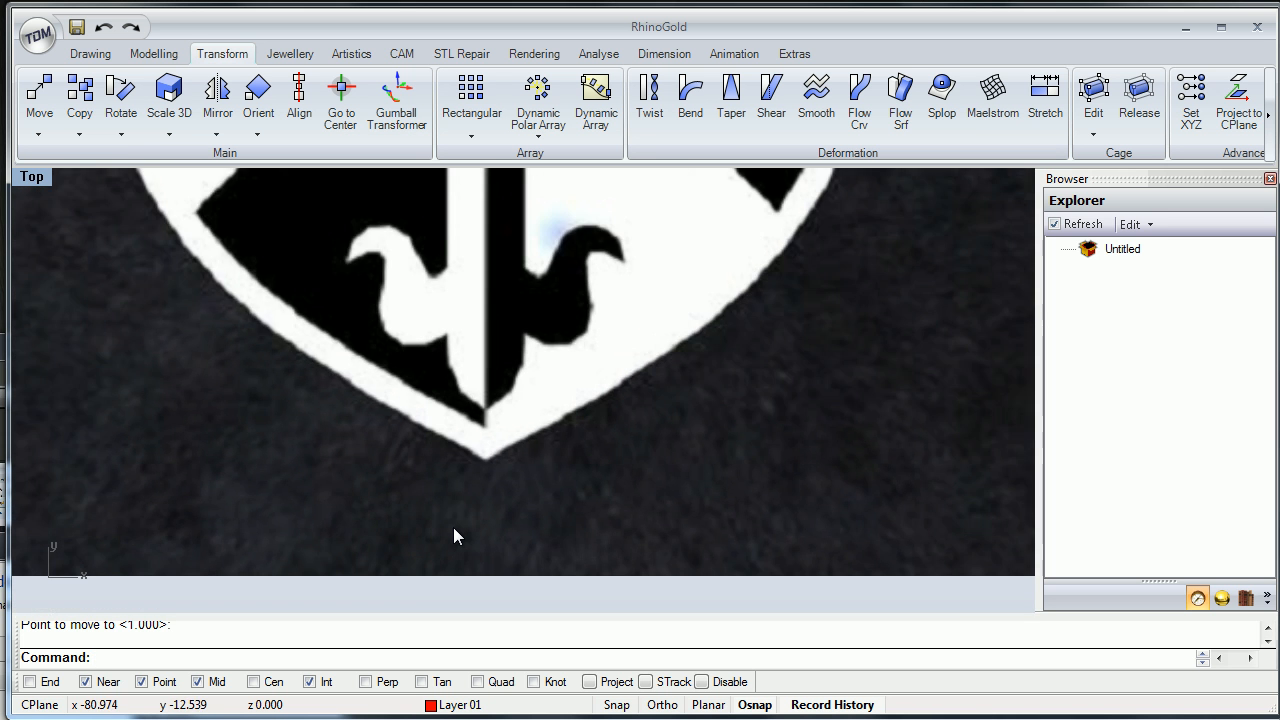
scroll(453, 537, "down", 5)
scroll(453, 537, "up", 3)
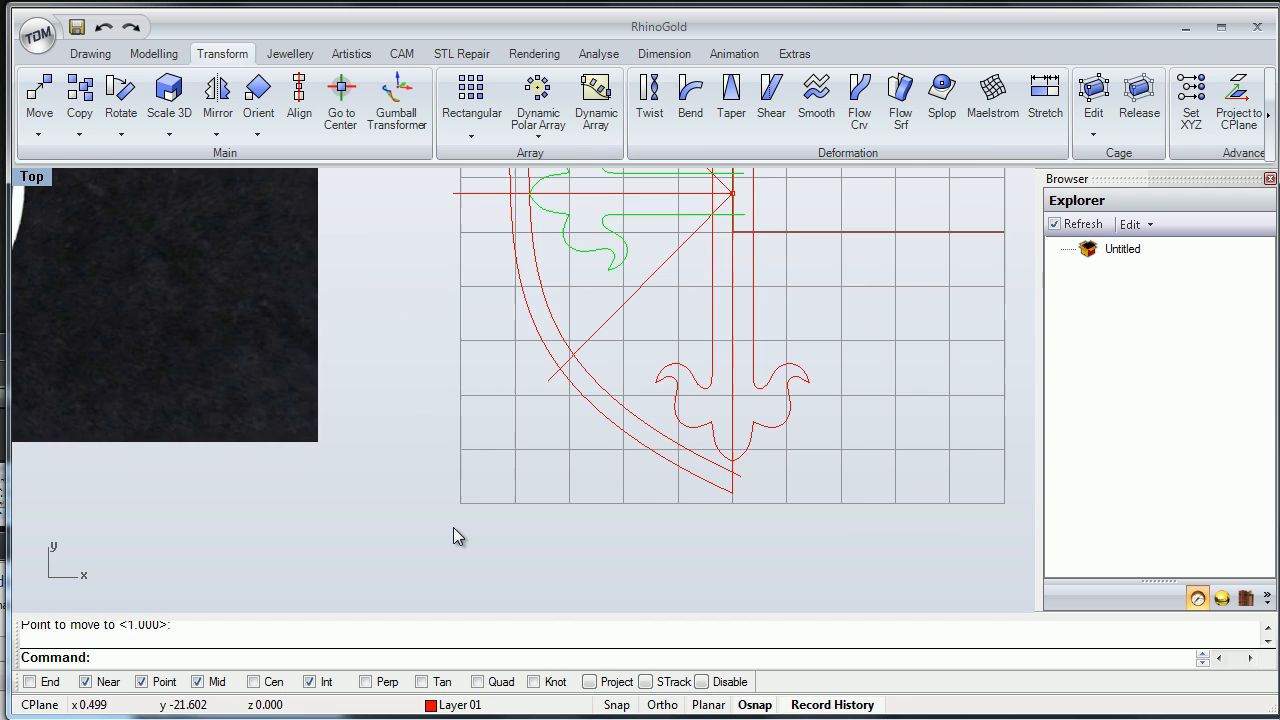
scroll(453, 537, "down", 3)
scroll(453, 537, "up", 3)
scroll(453, 537, "down", 2)
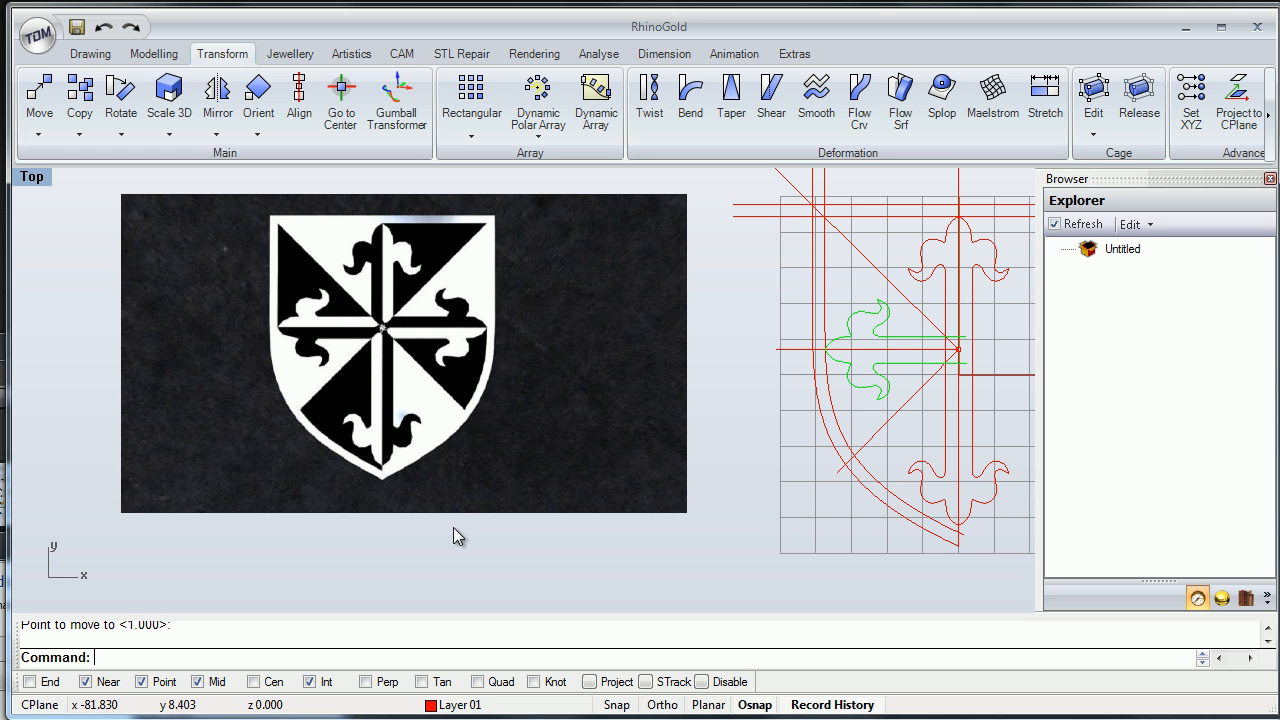
scroll(453, 537, "up", 3)
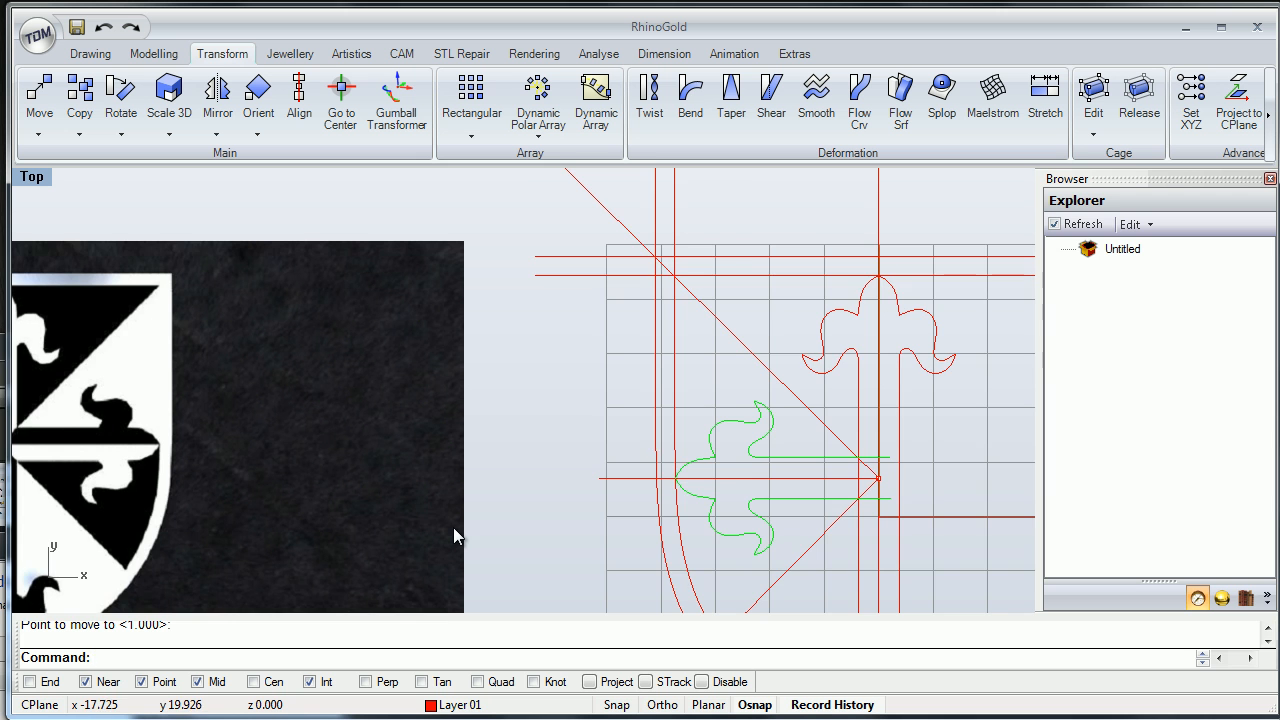
scroll(453, 537, "down", 3)
scroll(453, 537, "up", 2)
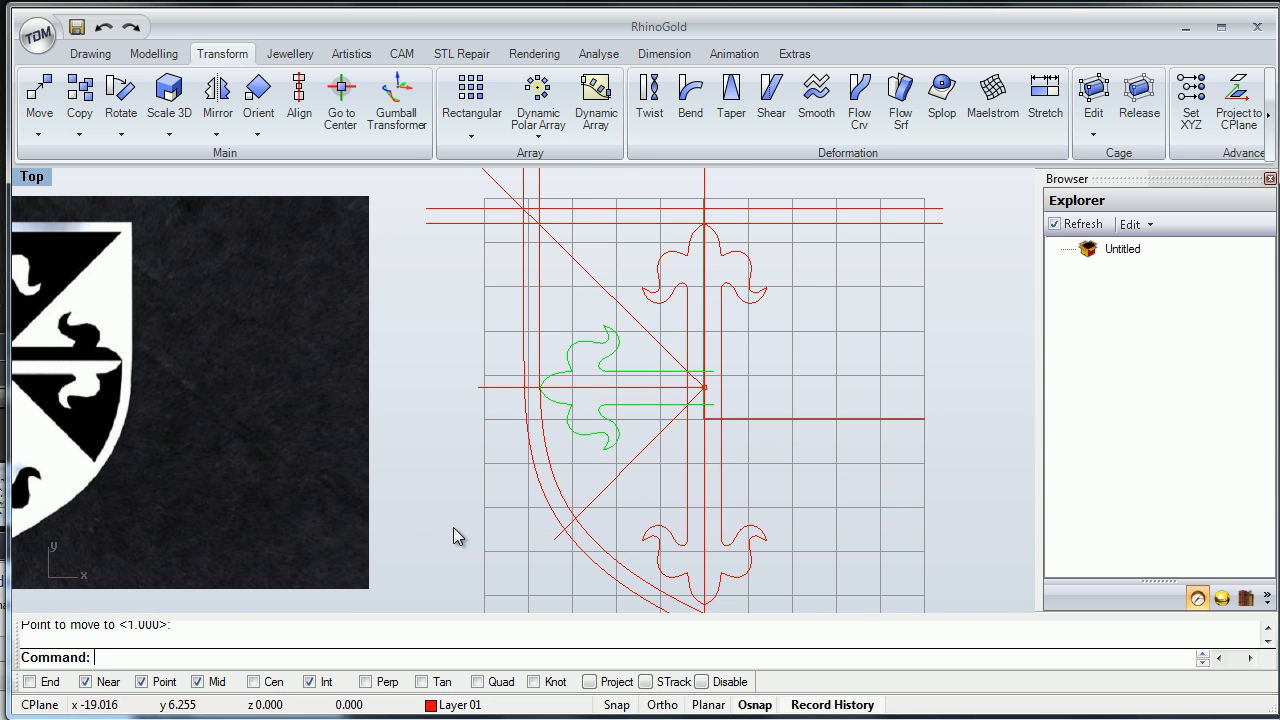
Mirror the left arm, horizontal centre line and left inner and outer border curves across the vertical axis with Symmetry Horizontal.
left_click(538, 365, "shift")
left_click(584, 385, "shift")
left_click(525, 300, "shift")
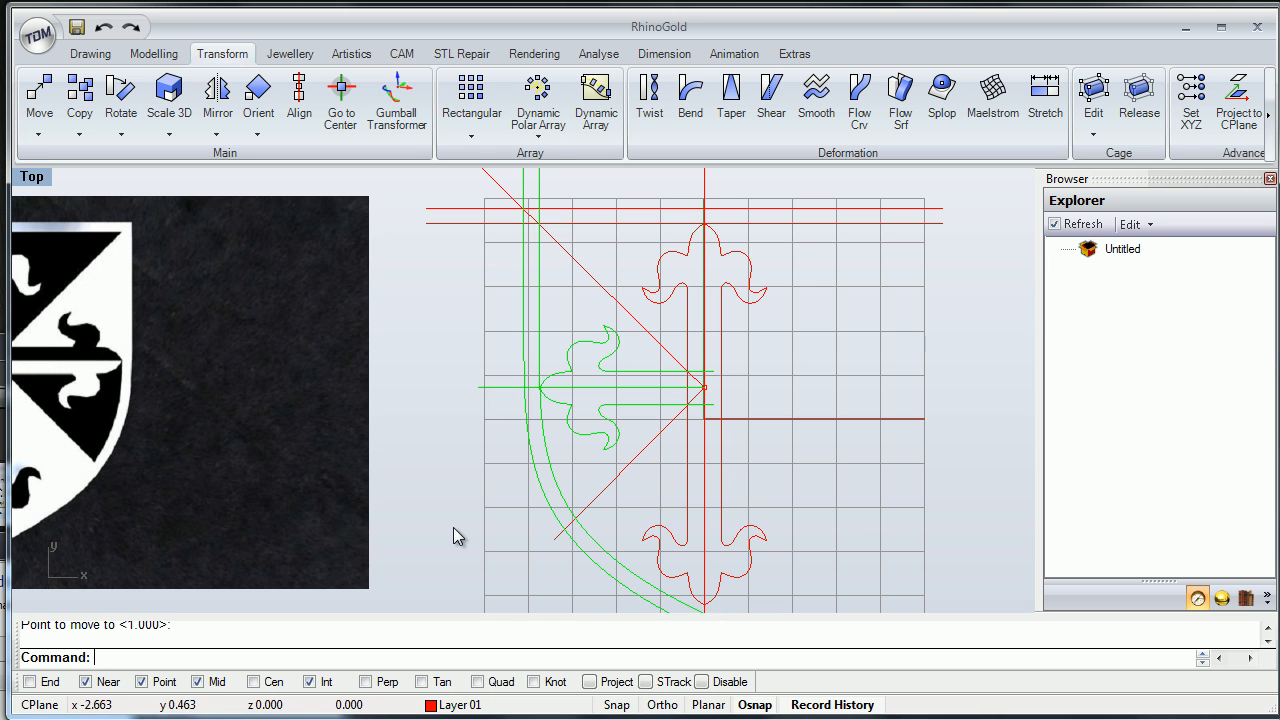
mouse_move(453, 537)
right_mouse_down()
mouse_move(401, 470)
mouse_move(407, 480)
right_mouse_up()
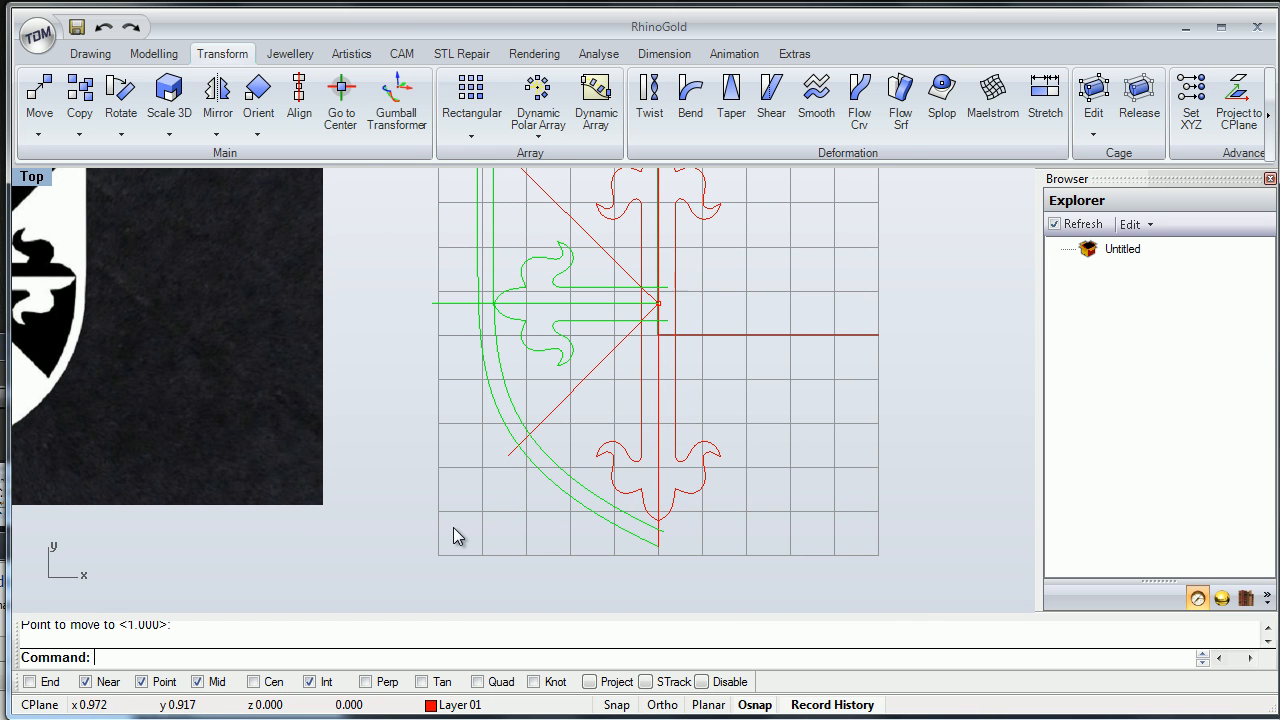
left_click(217, 133)
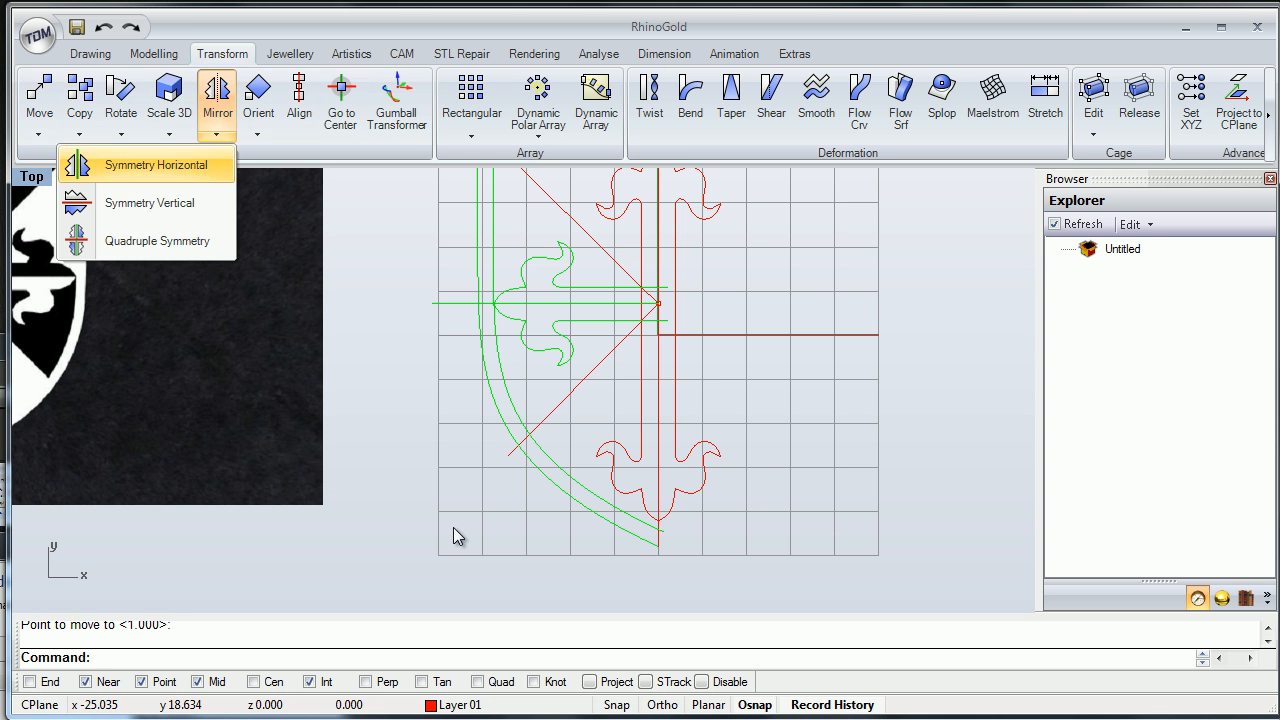
left_click(156, 165)
left_click(944, 378)
scroll(858, 403, "down", 4)
mouse_move(752, 391)
right_mouse_down()
mouse_move(764, 416)
mouse_move(767, 394)
mouse_move(747, 406)
right_mouse_up()
scroll(764, 416, "up", 2)
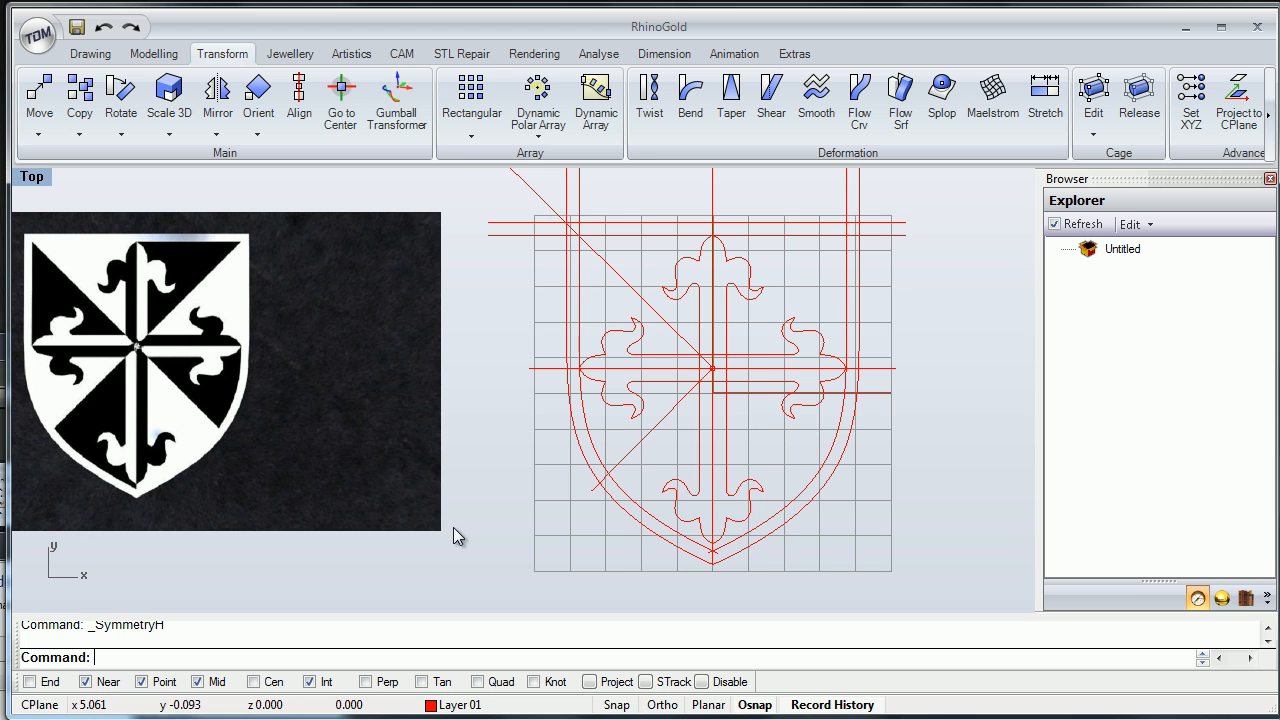
right_click_drag(453, 537, 482, 531)
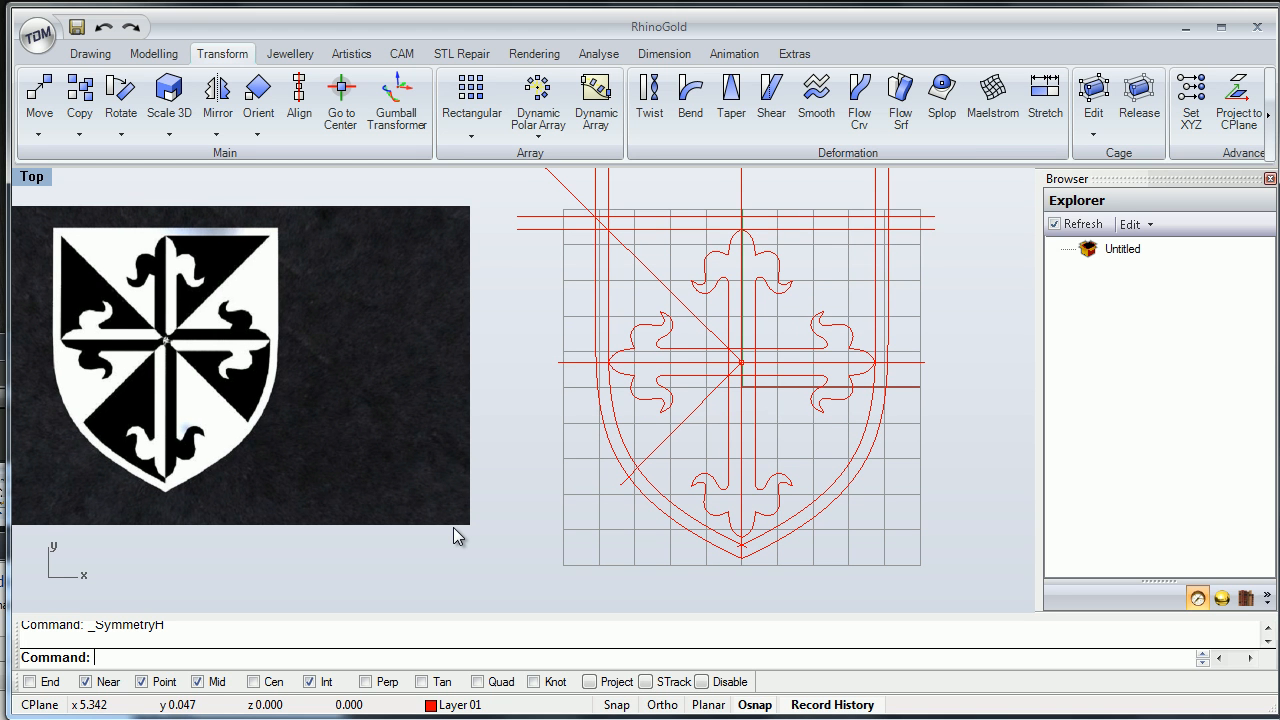
Trim the outer border's side curves and upper line where they overrun each other at the shield's two upper corners.
left_click(793, 533)
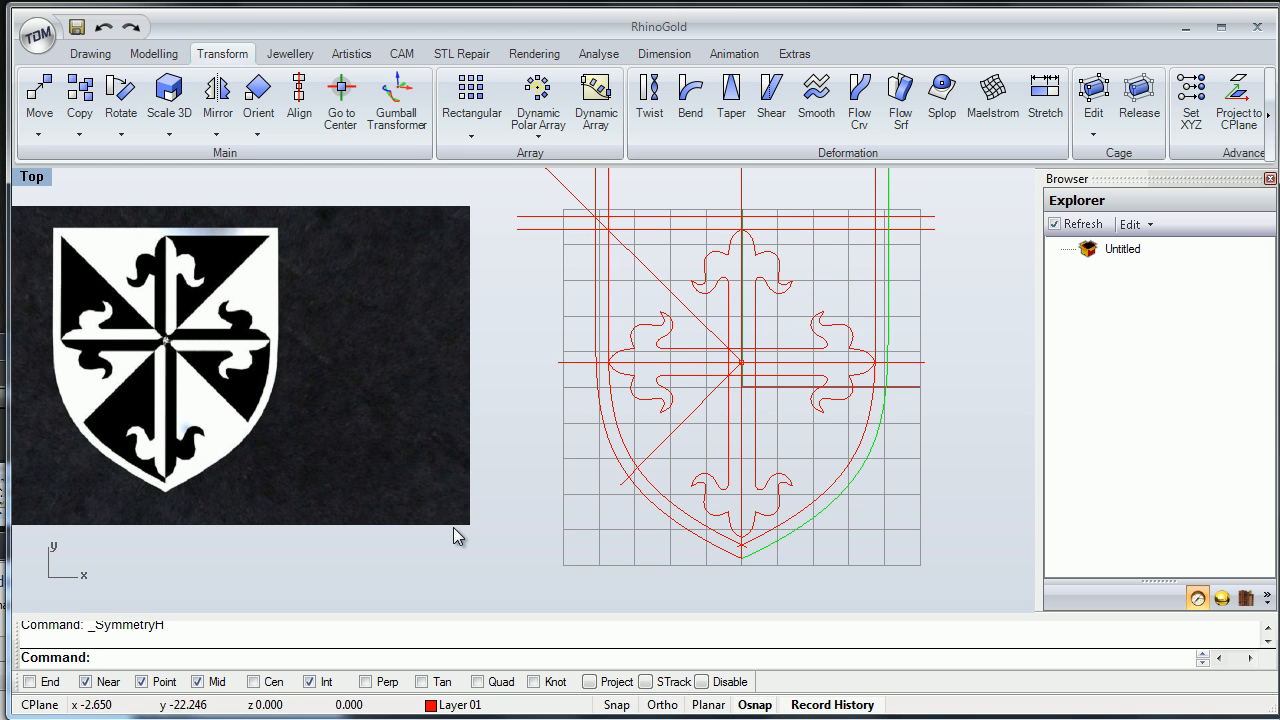
left_click(722, 548, "shift")
right_click_drag(453, 537, 441, 557)
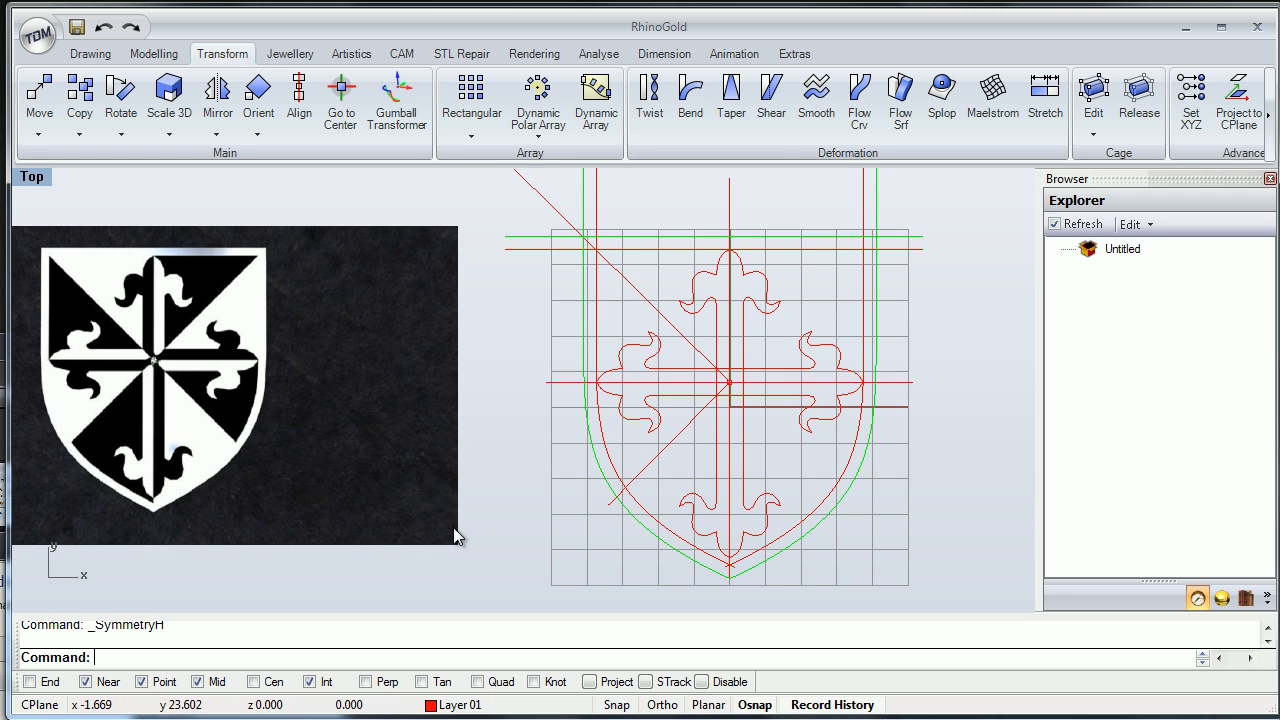
left_click(90, 53)
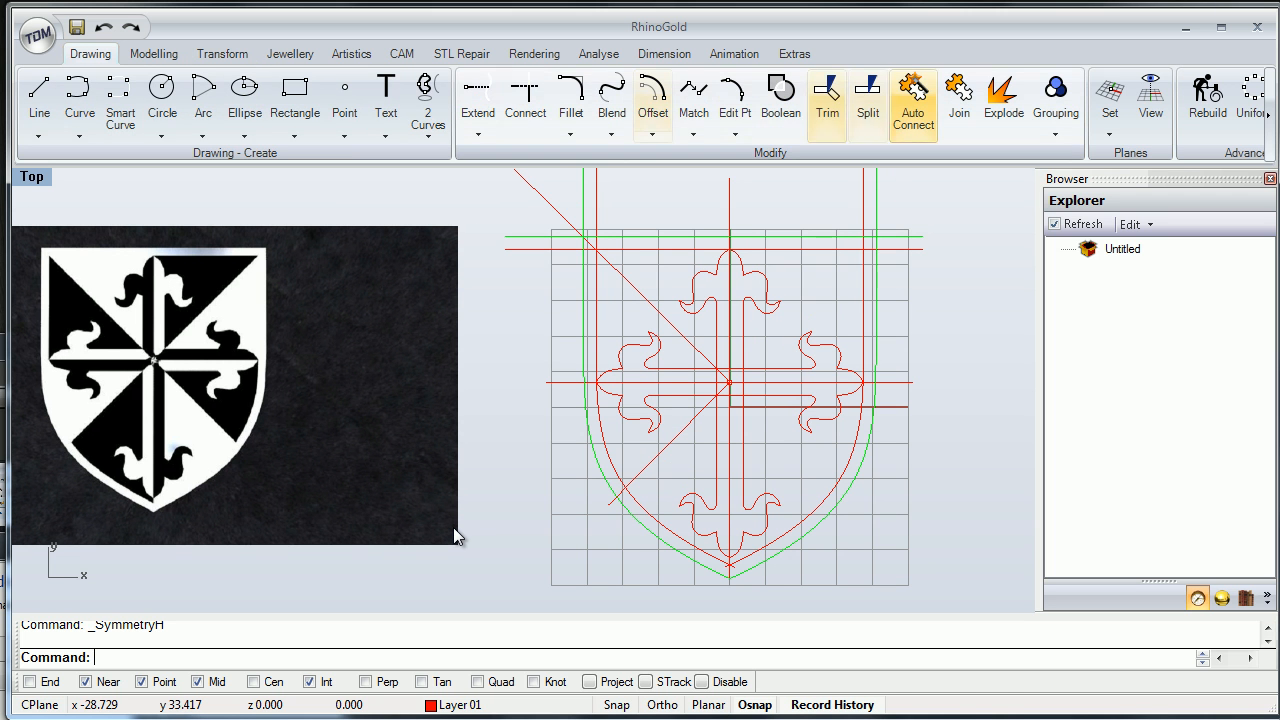
left_click(827, 100)
scroll(584, 228, "up", 4)
left_click(583, 229)
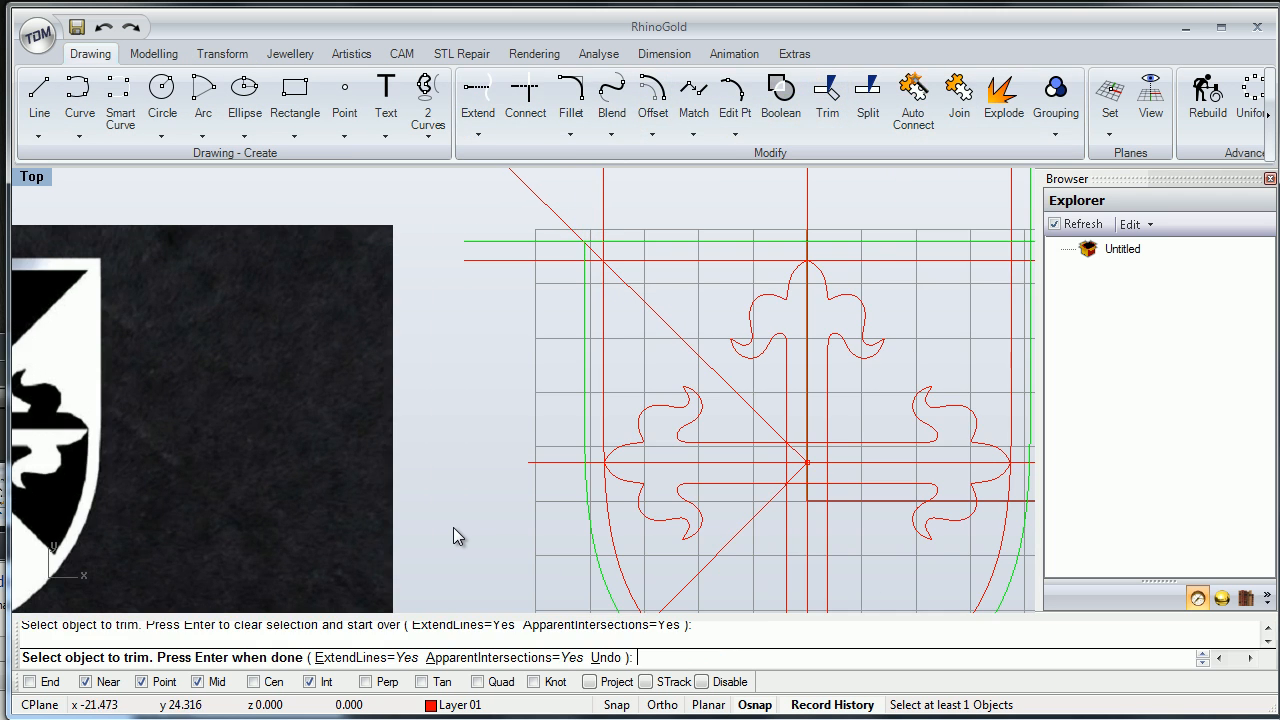
left_click(567, 242)
right_click_drag(1020, 265, 735, 246)
left_click(744, 207)
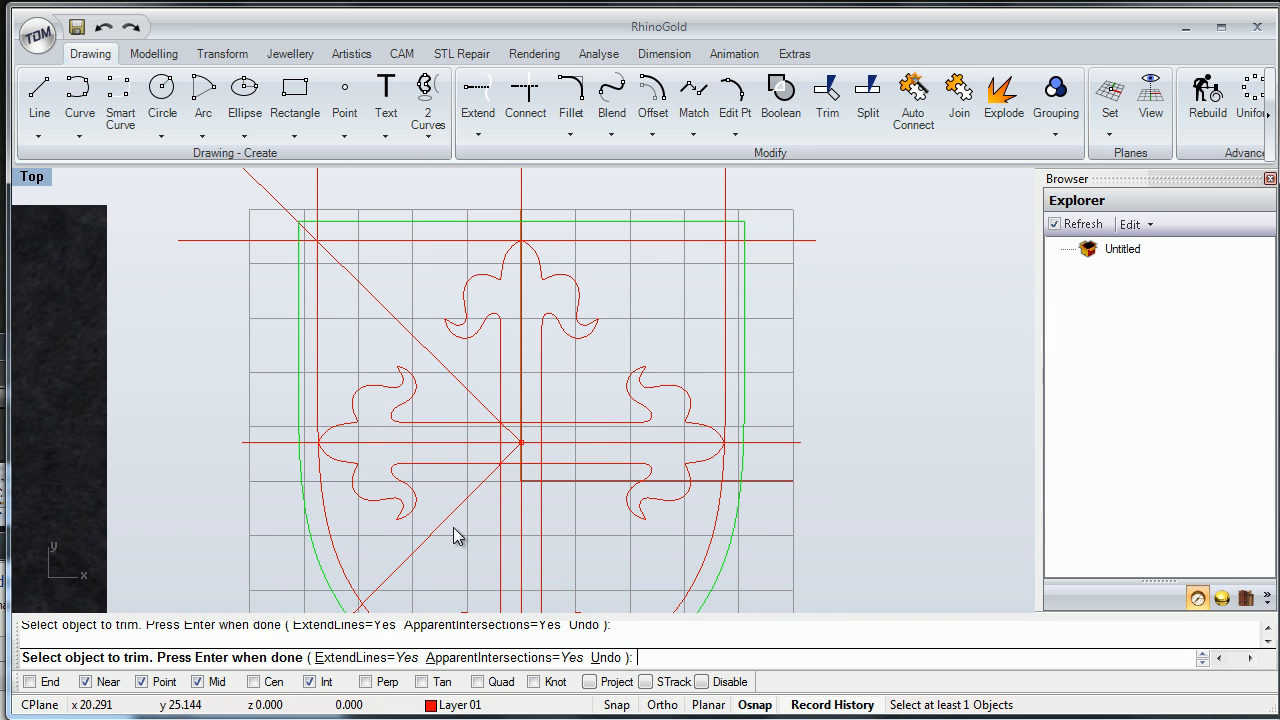
Join the trimmed outer border curves into one closed shield outline and clear the selection.
left_click(959, 100)
scroll(847, 248, "down", 4)
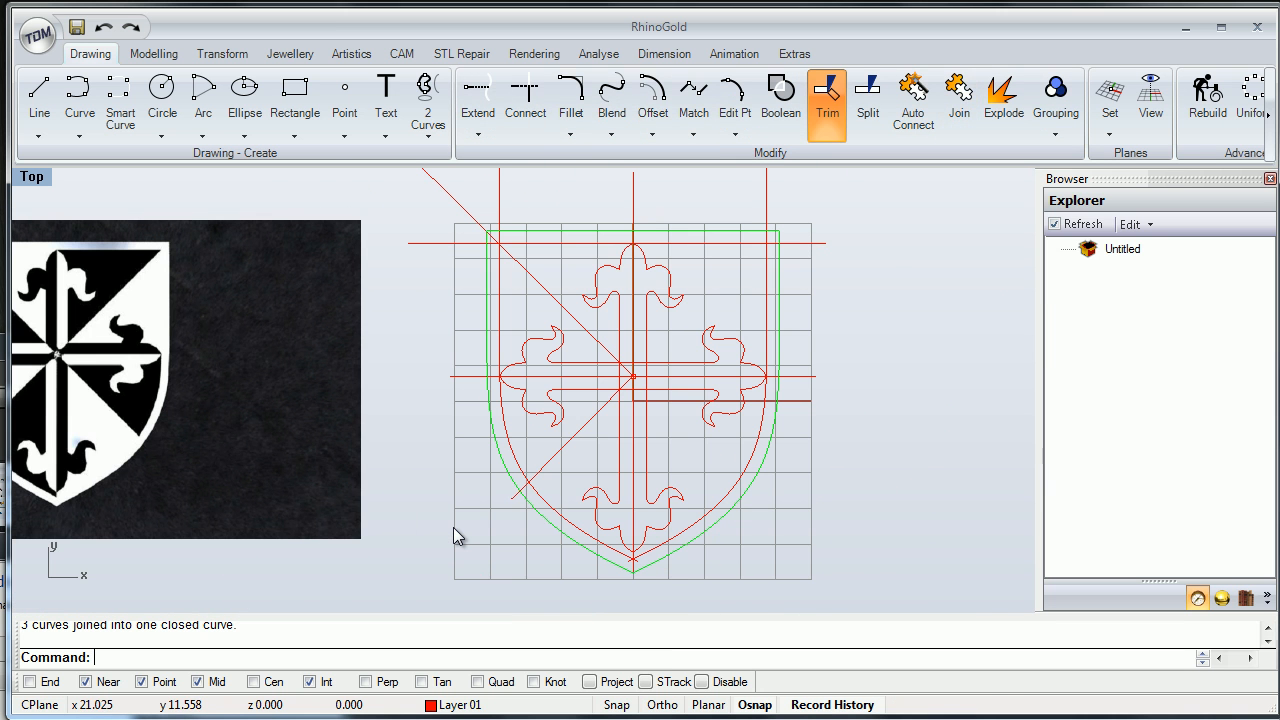
key("Escape")
left_click(777, 378)
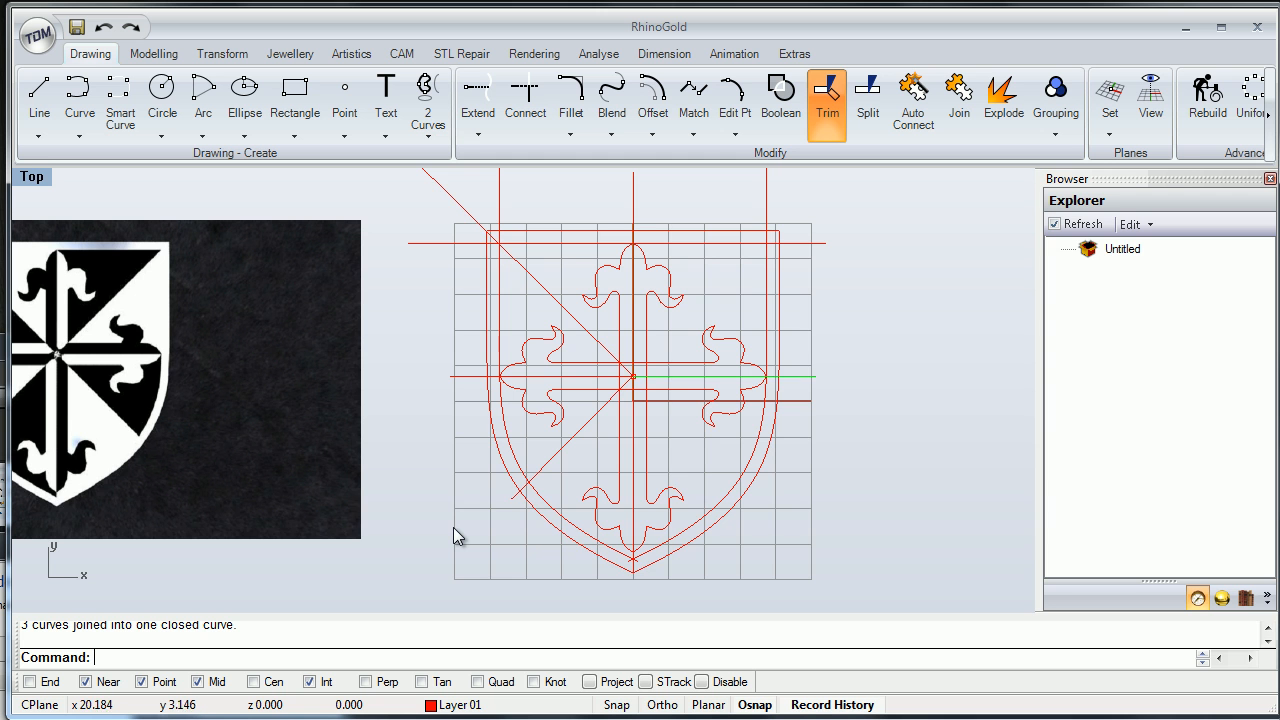
left_click(778, 385)
mouse_move(830, 411)
right_mouse_down()
mouse_move(820, 398)
mouse_move(873, 390)
mouse_move(968, 412)
mouse_move(930, 415)
right_mouse_up()
key("Escape")
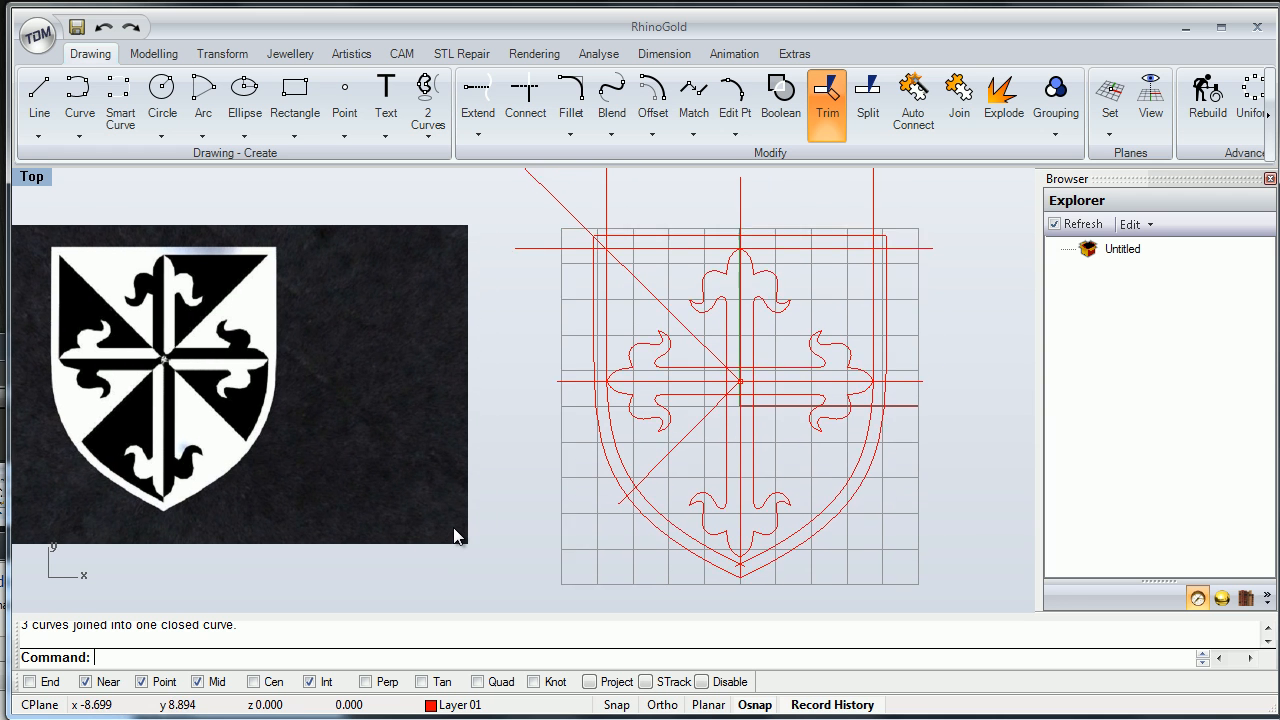
right_click_drag(678, 343, 681, 349)
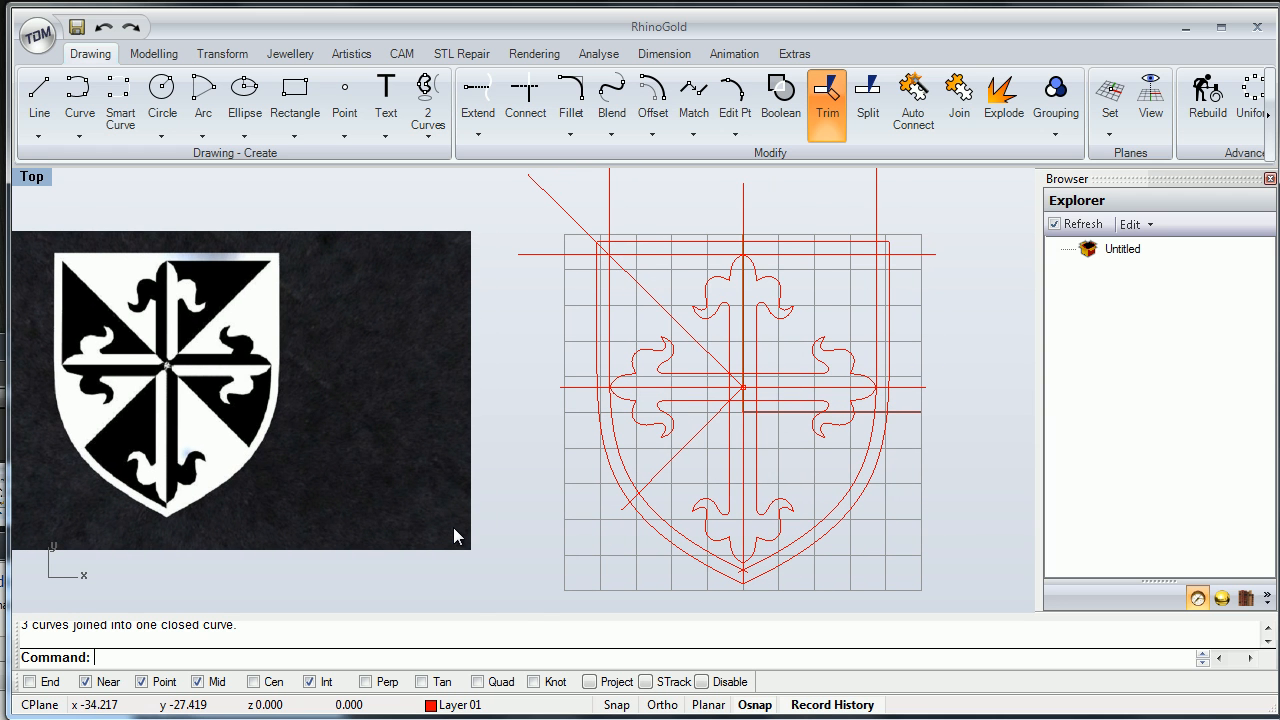
Make Layer 02 the current layer and close the layer list.
left_click(460, 704)
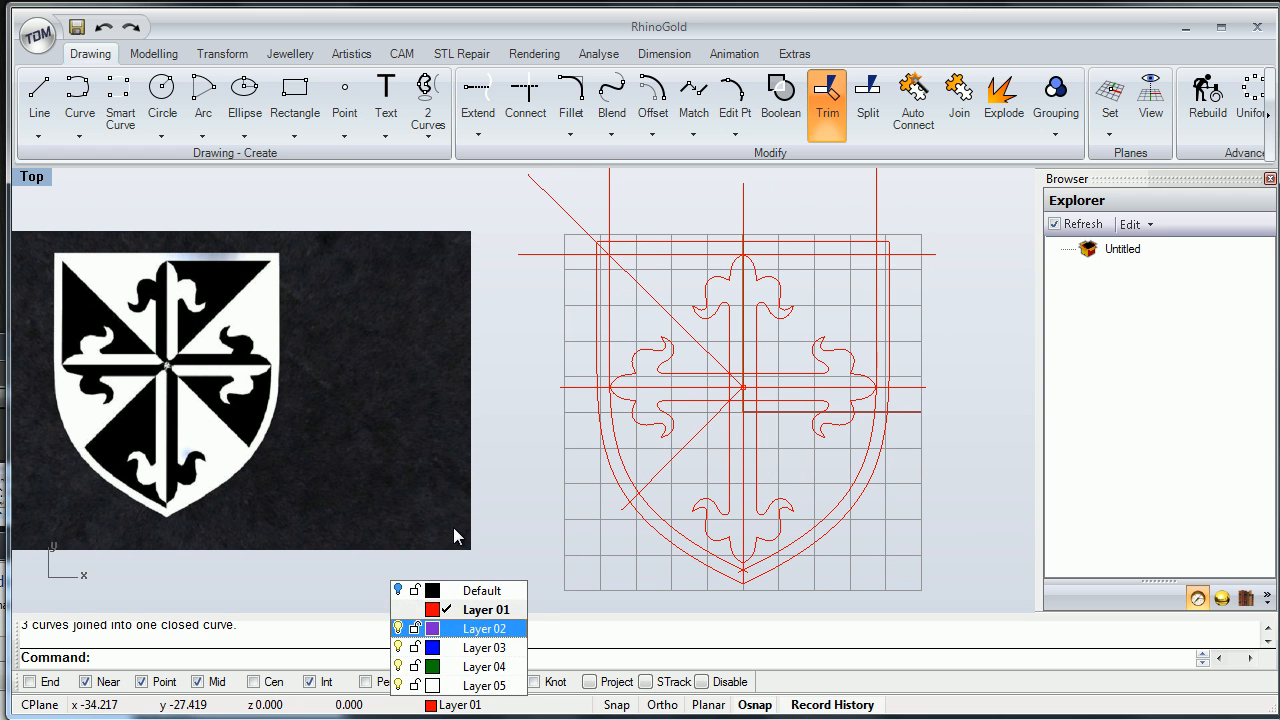
left_click(446, 628)
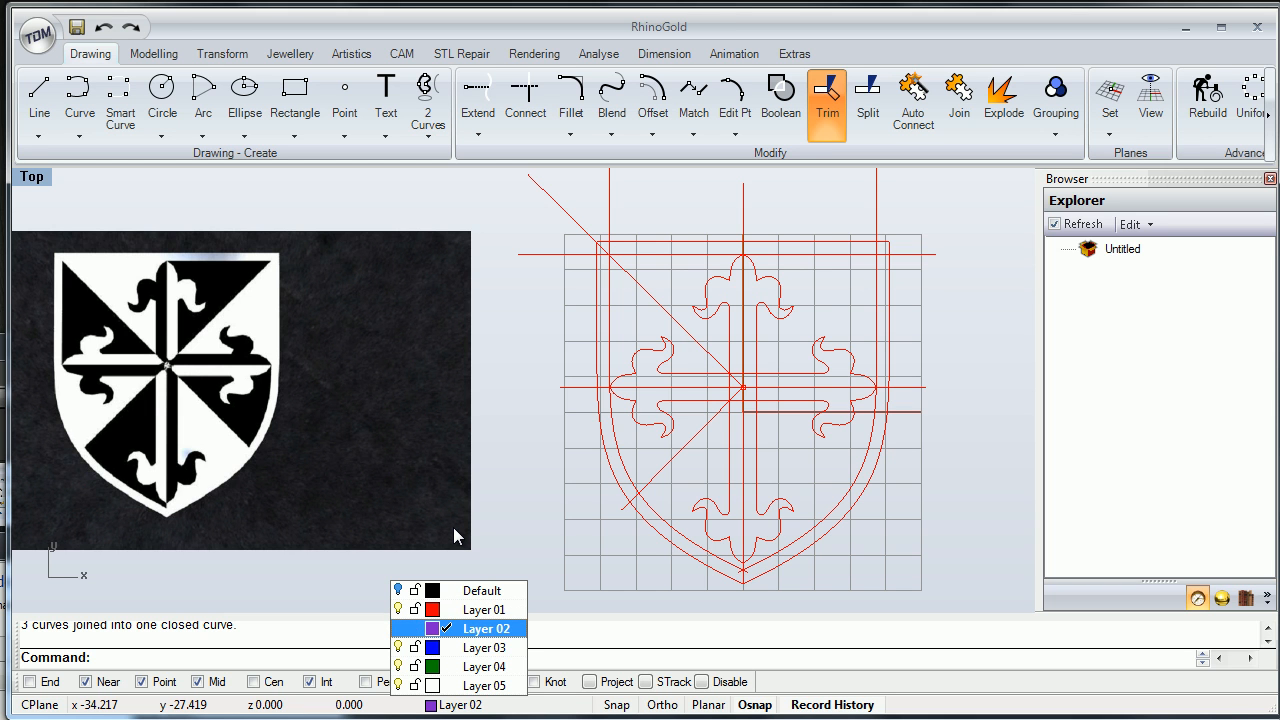
key("Down")
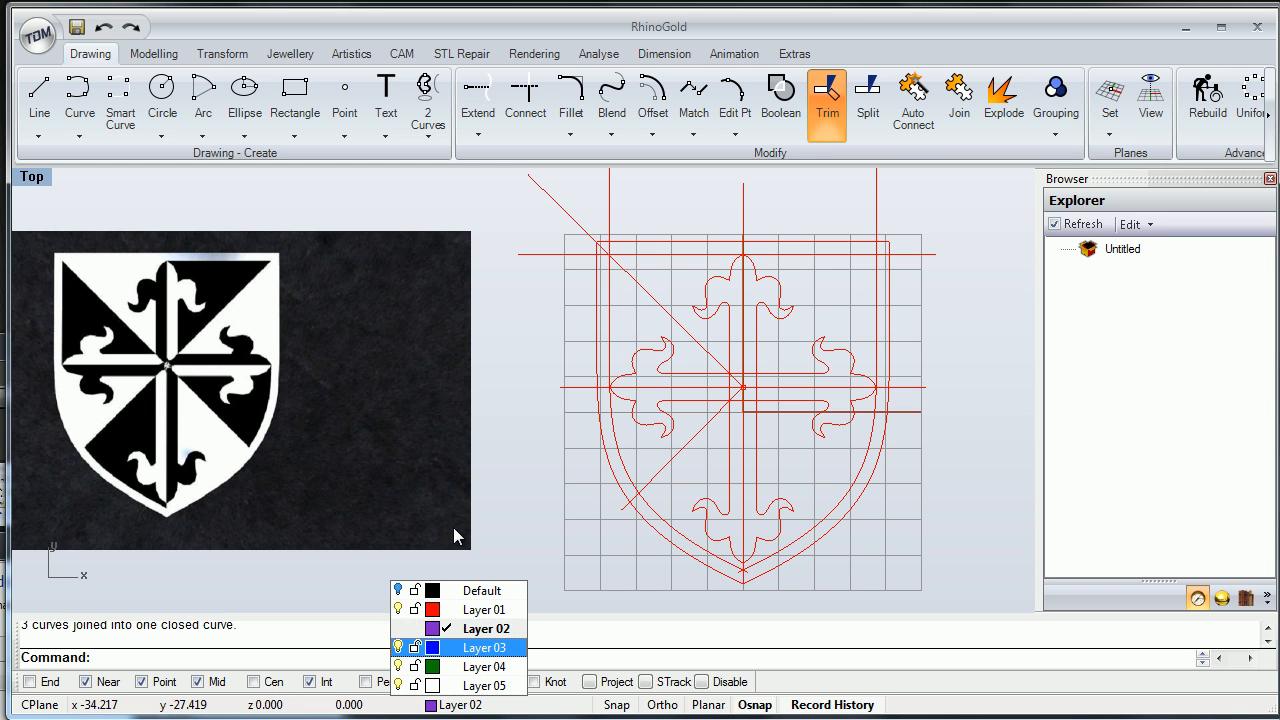
key("Up")
key("Up")
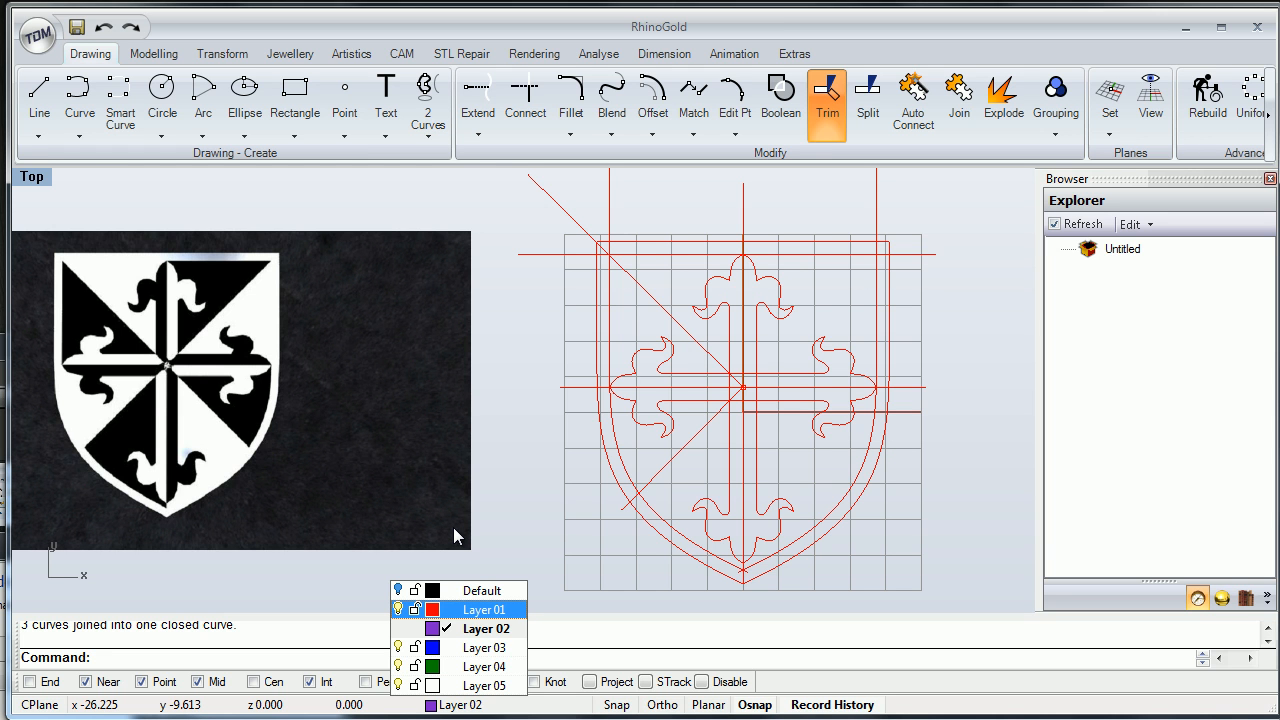
key("Escape")
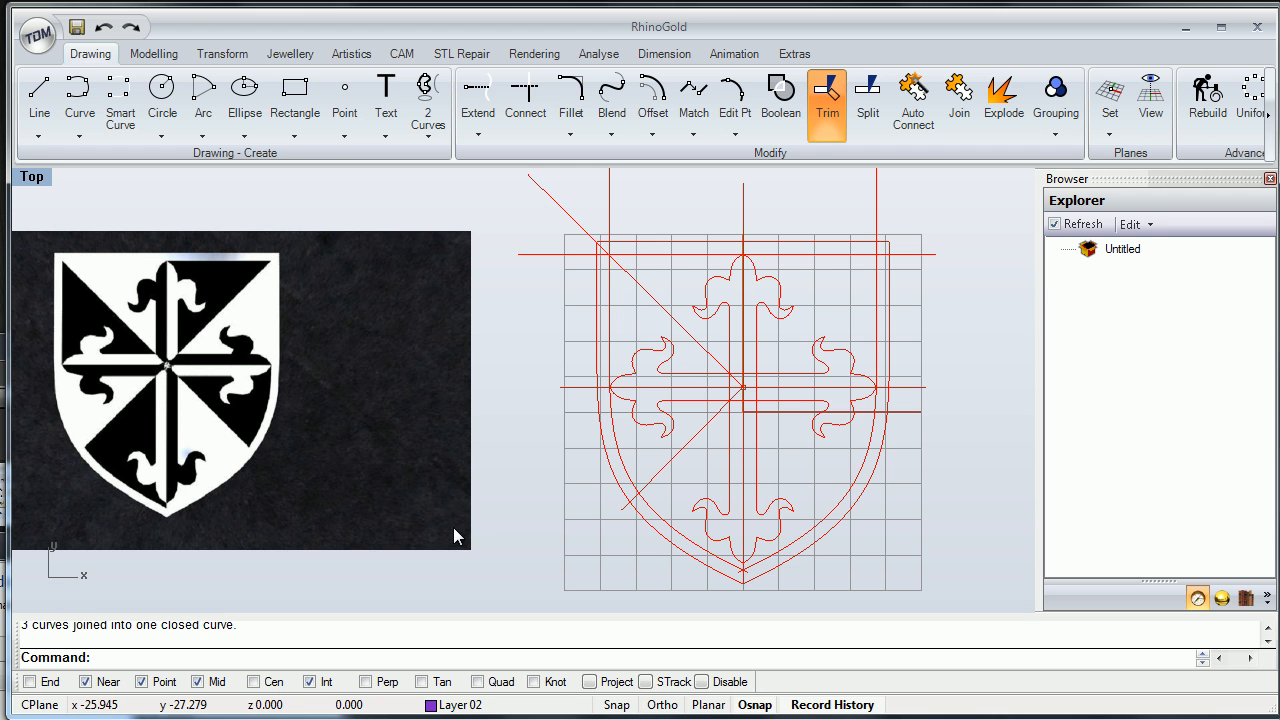
mouse_move(734, 302)
right_mouse_down()
mouse_move(706, 309)
mouse_move(715, 304)
right_mouse_up()
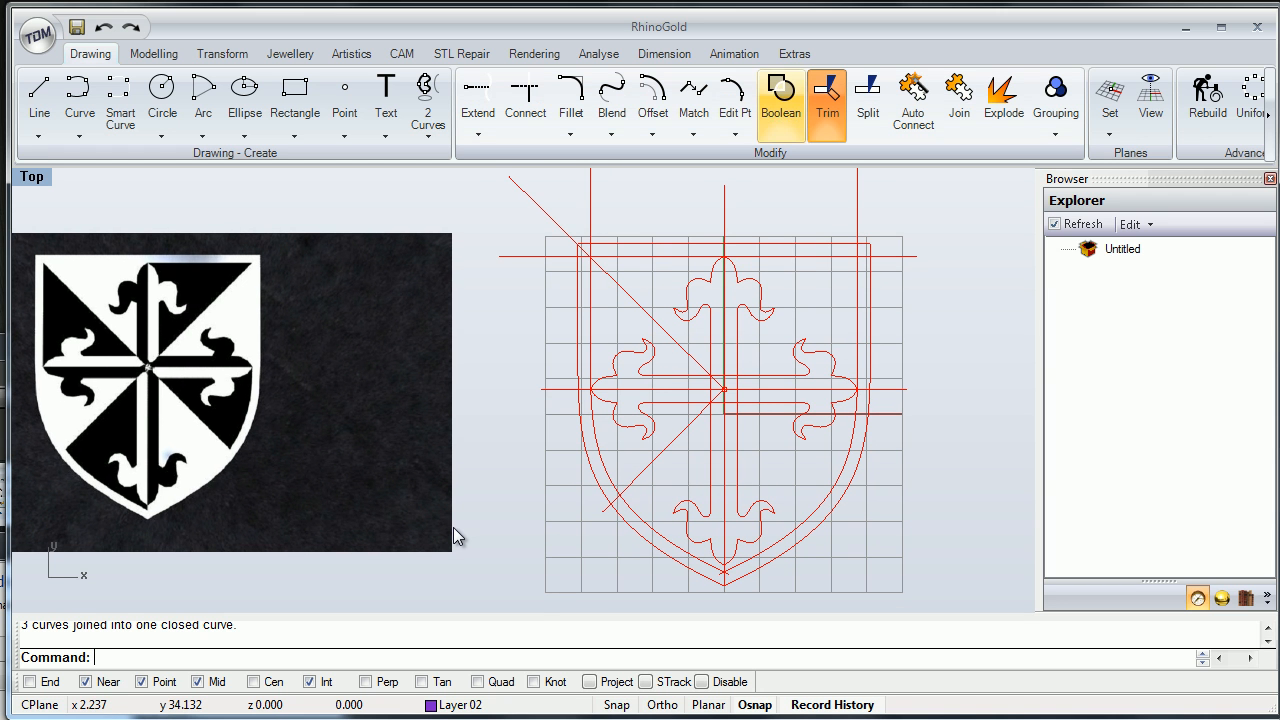
left_click(781, 100)
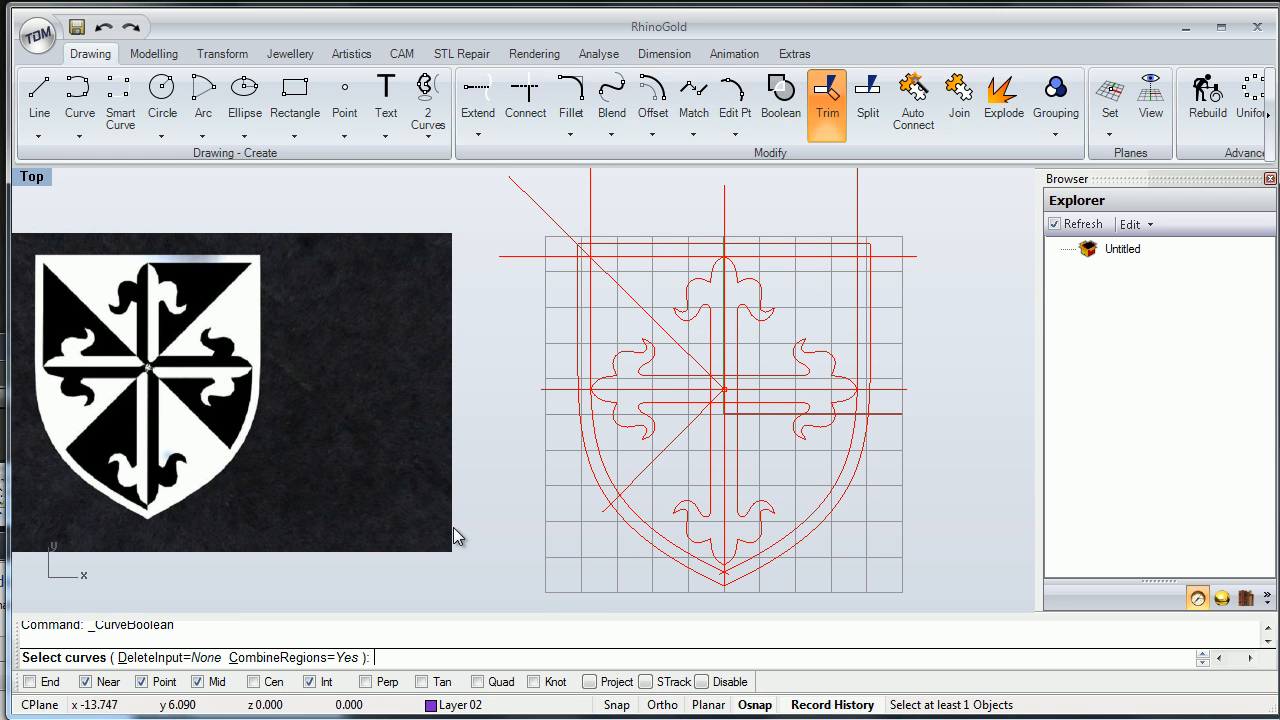
right_click_drag(453, 537, 492, 533)
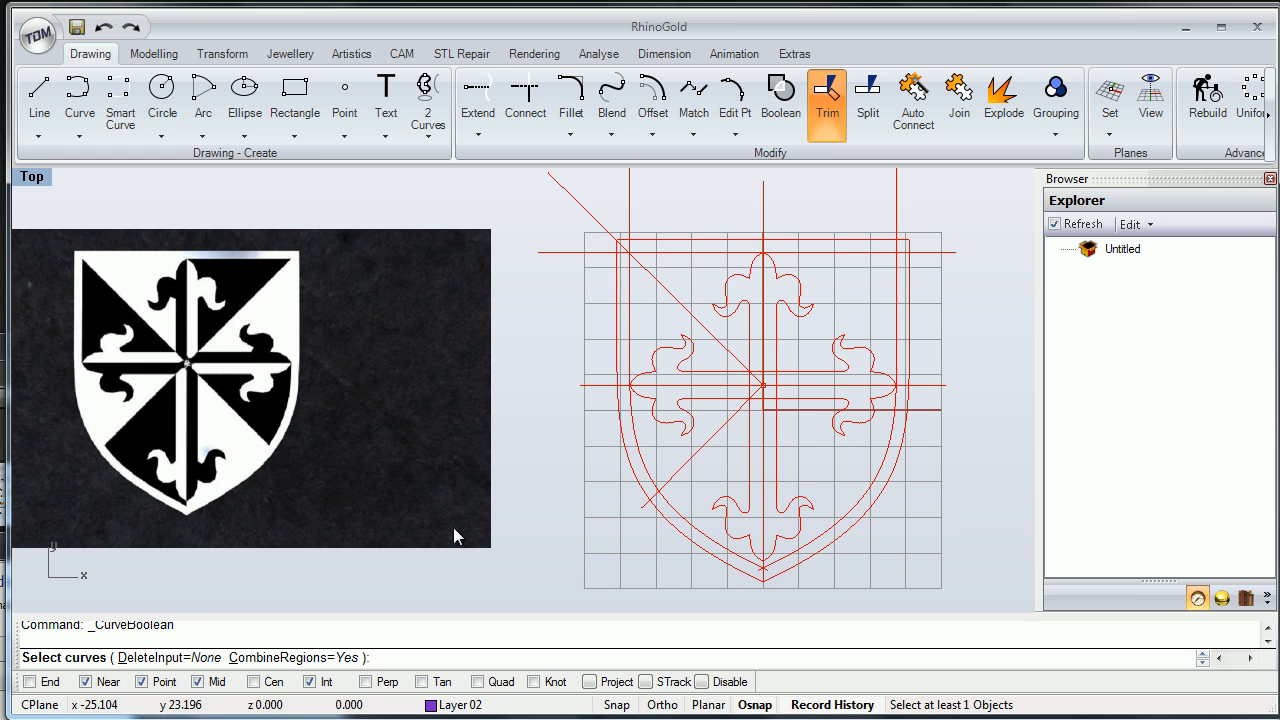
mouse_move(583, 242)
left_mouse_down()
mouse_move(846, 457)
mouse_move(966, 612)
left_mouse_up()
right_click_drag(871, 538, 871, 534)
left_click(736, 352)
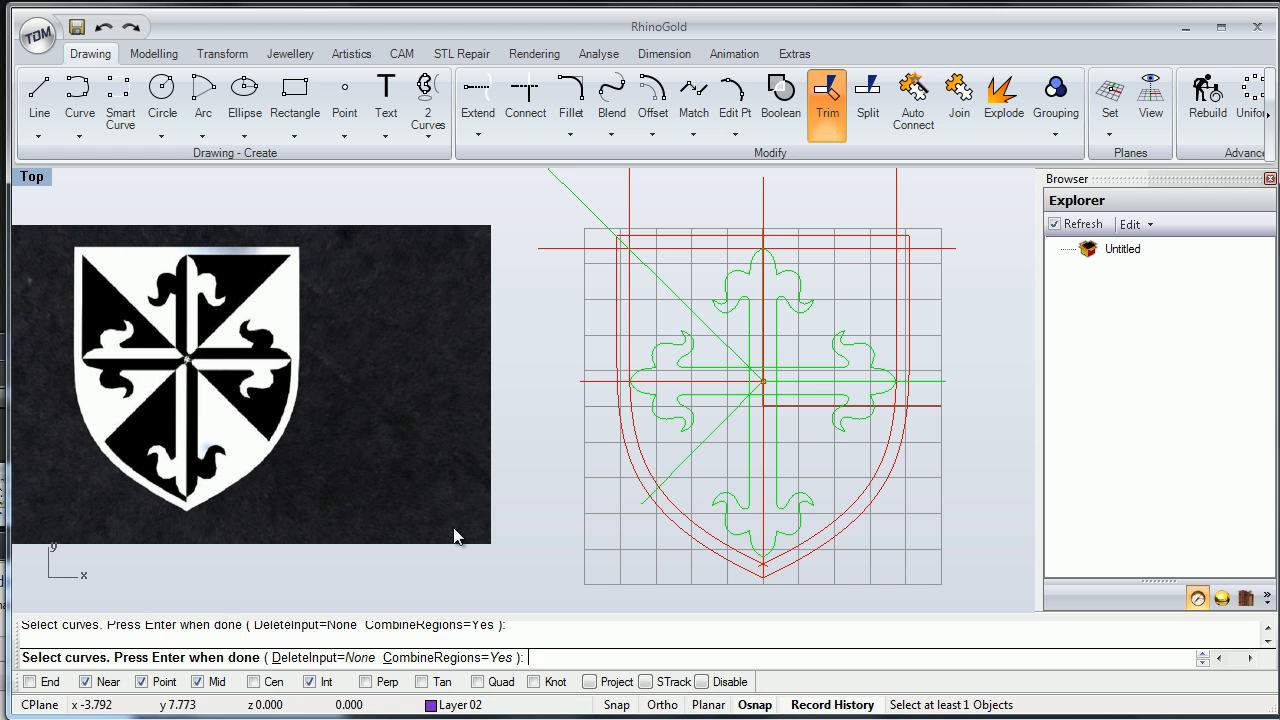
right_click_drag(825, 424, 840, 431)
key("Escape")
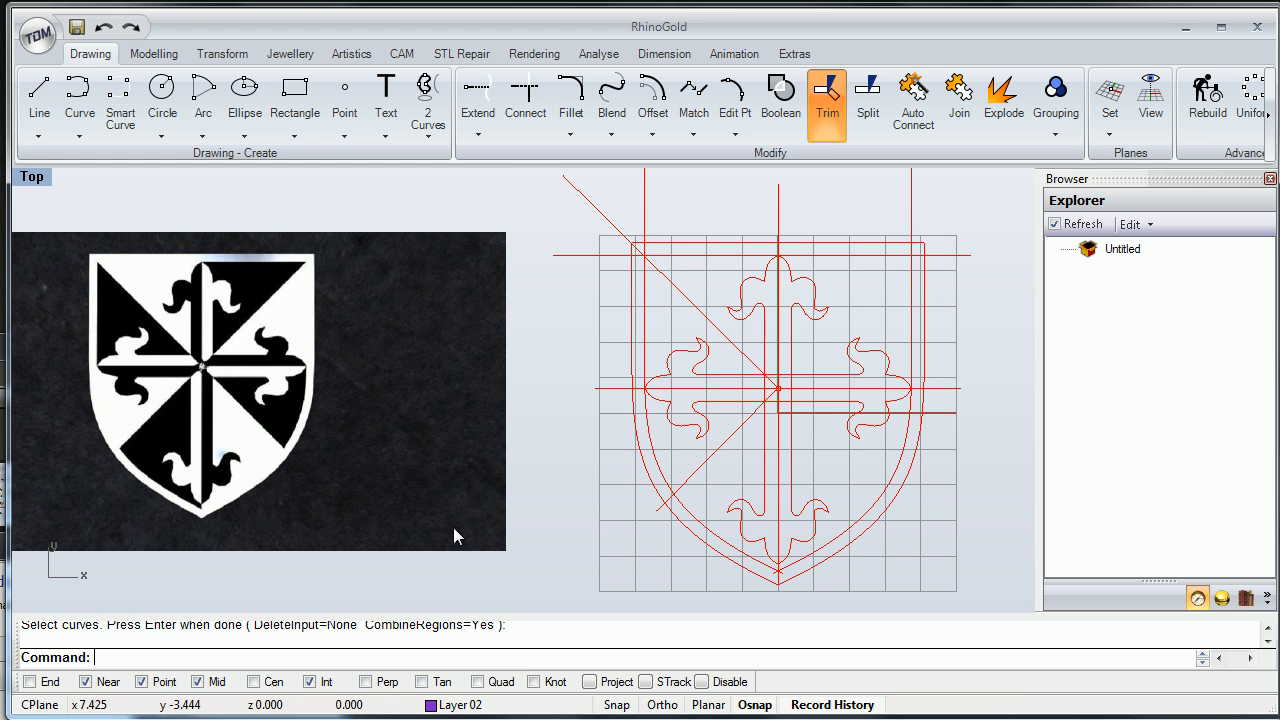
Mirror the two diagonal lines left of the cross's centre across the vertical axis with Symmetry Horizontal.
left_click(744, 422)
left_click(743, 355, "shift")
left_click(222, 53)
left_click(217, 130)
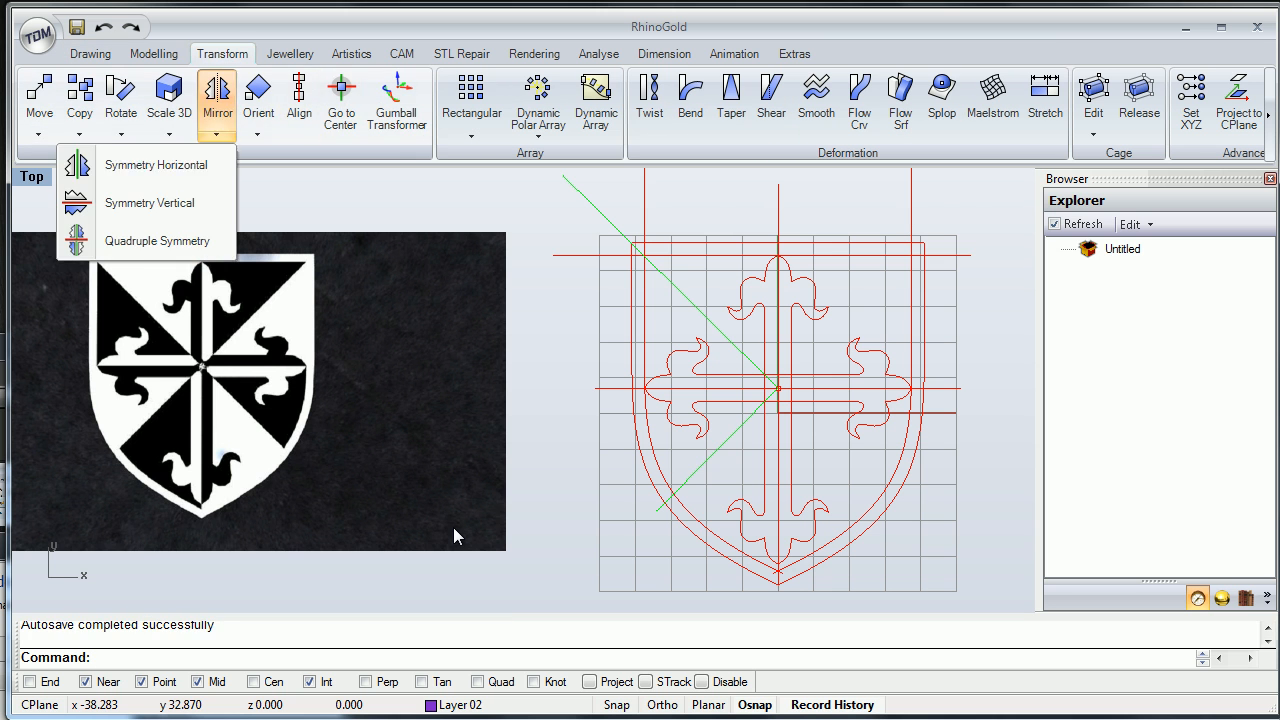
left_click(156, 164)
key("Escape")
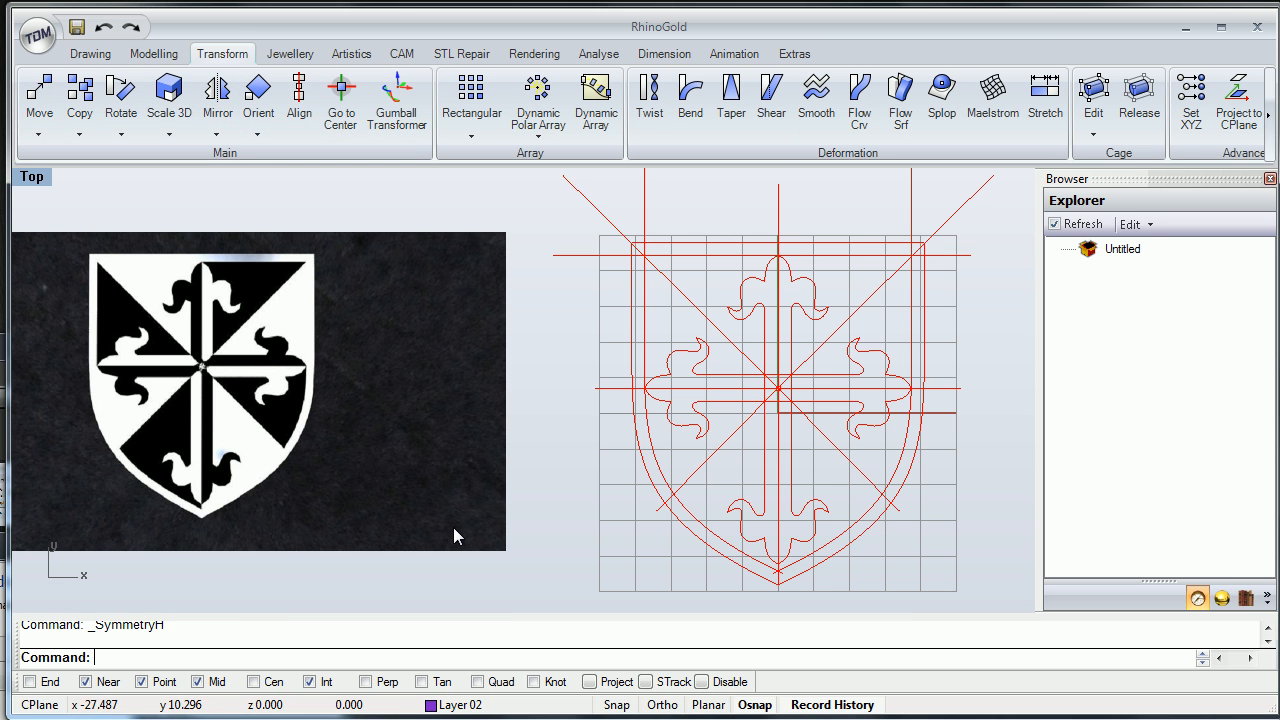
right_click_drag(775, 388, 768, 397)
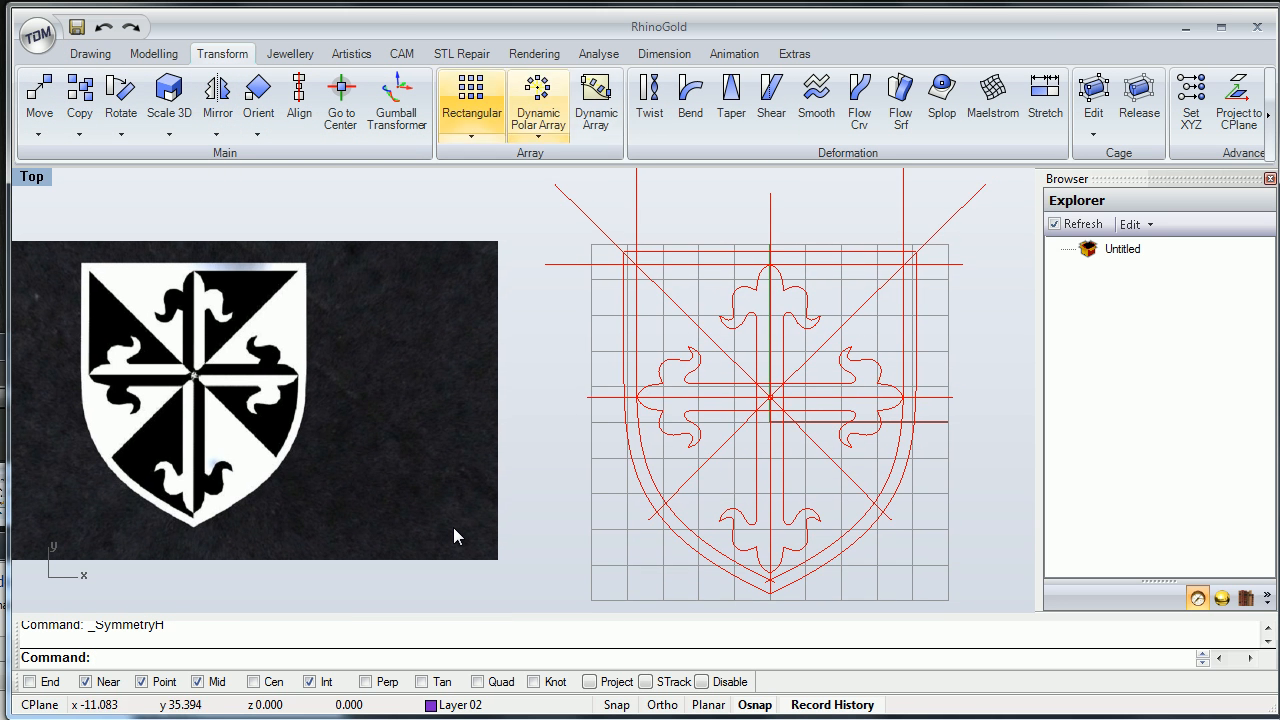
left_click(90, 53)
left_click(828, 100)
left_click(782, 100)
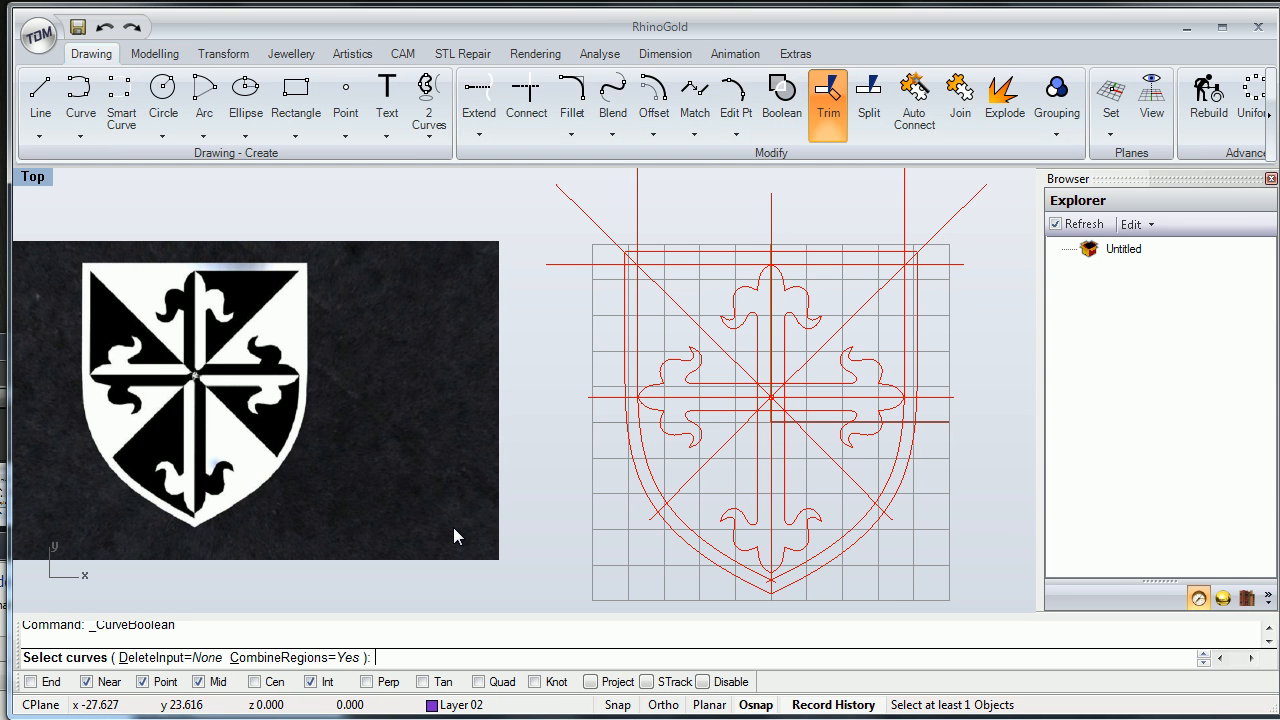
left_click_drag(575, 244, 962, 602)
key("Return")
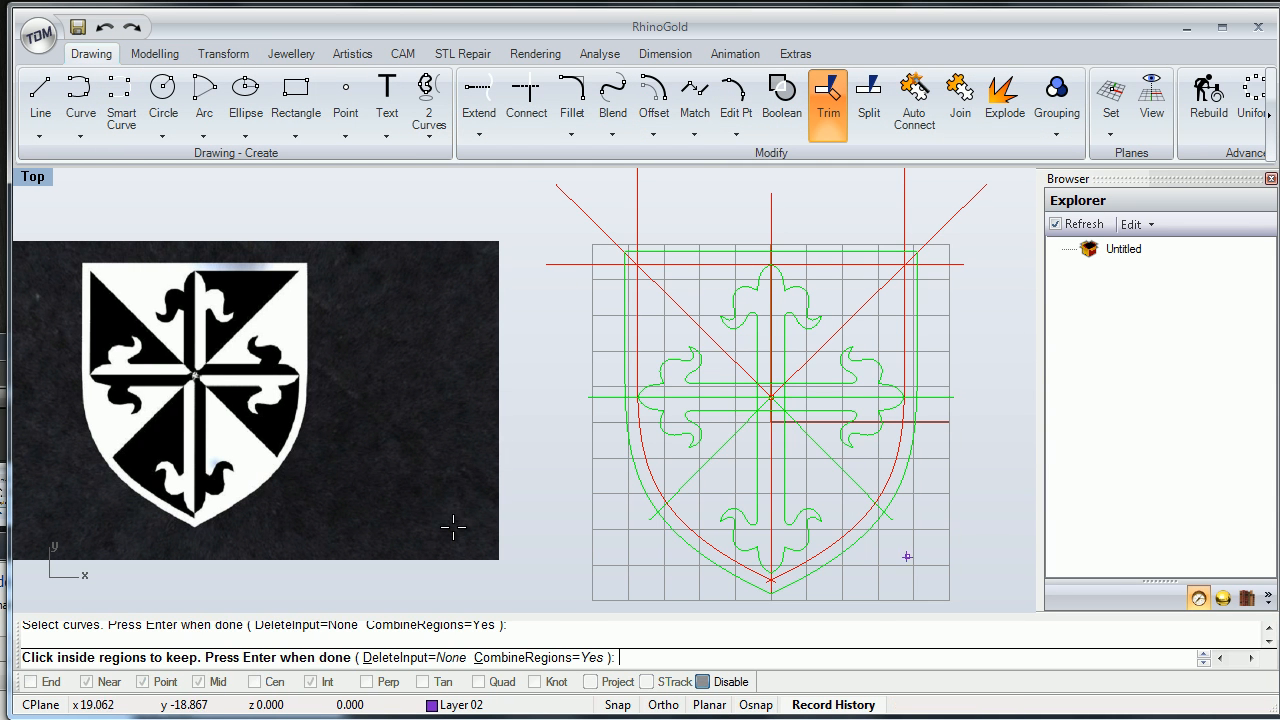
key("Return")
Try a curve Boolean on all the curves to outline the left half of the cross's upper arm.
scroll(453, 530, "down", 3)
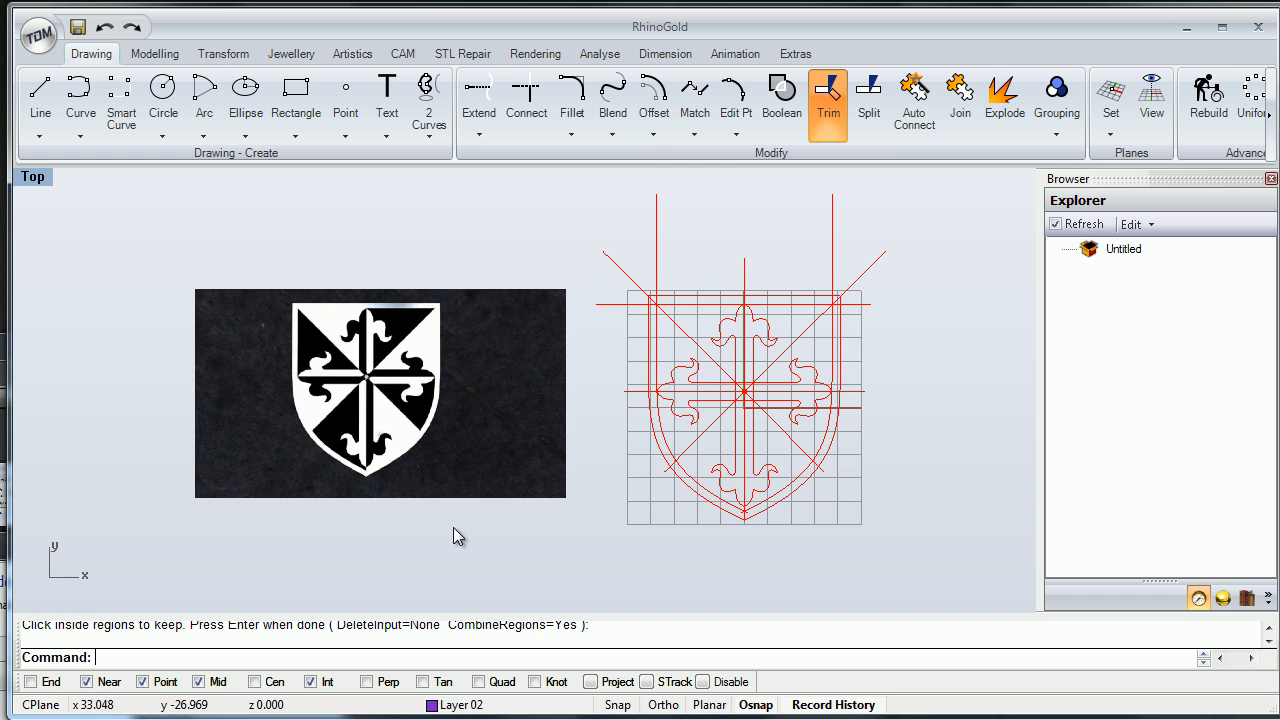
key("ctrl+a")
key("Return")
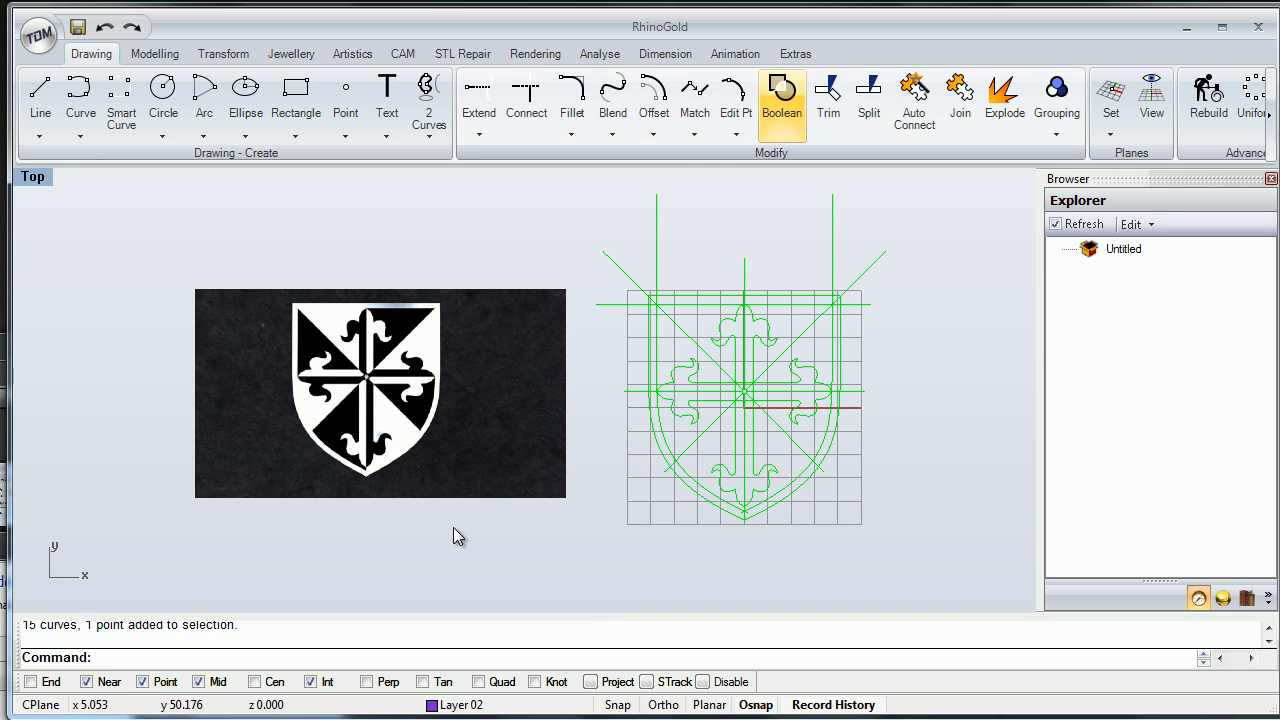
scroll(453, 530, "up", 3)
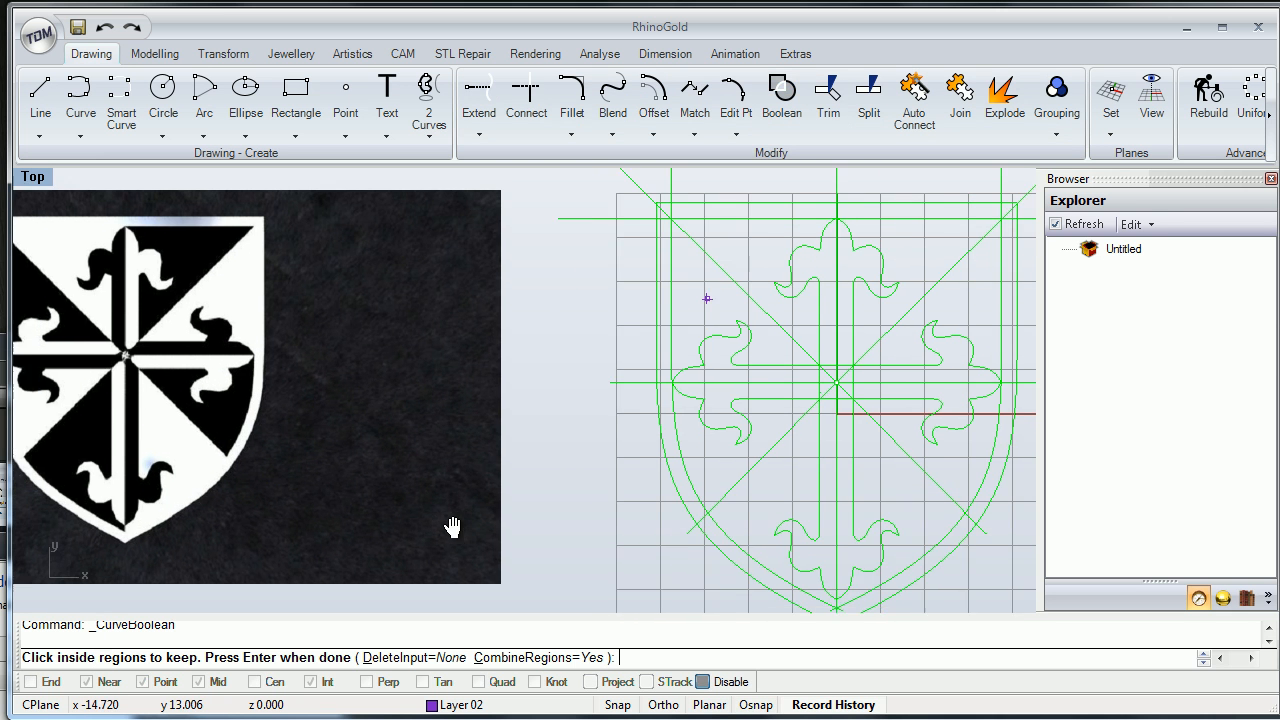
right_click_drag(816, 266, 803, 265)
left_click(818, 276)
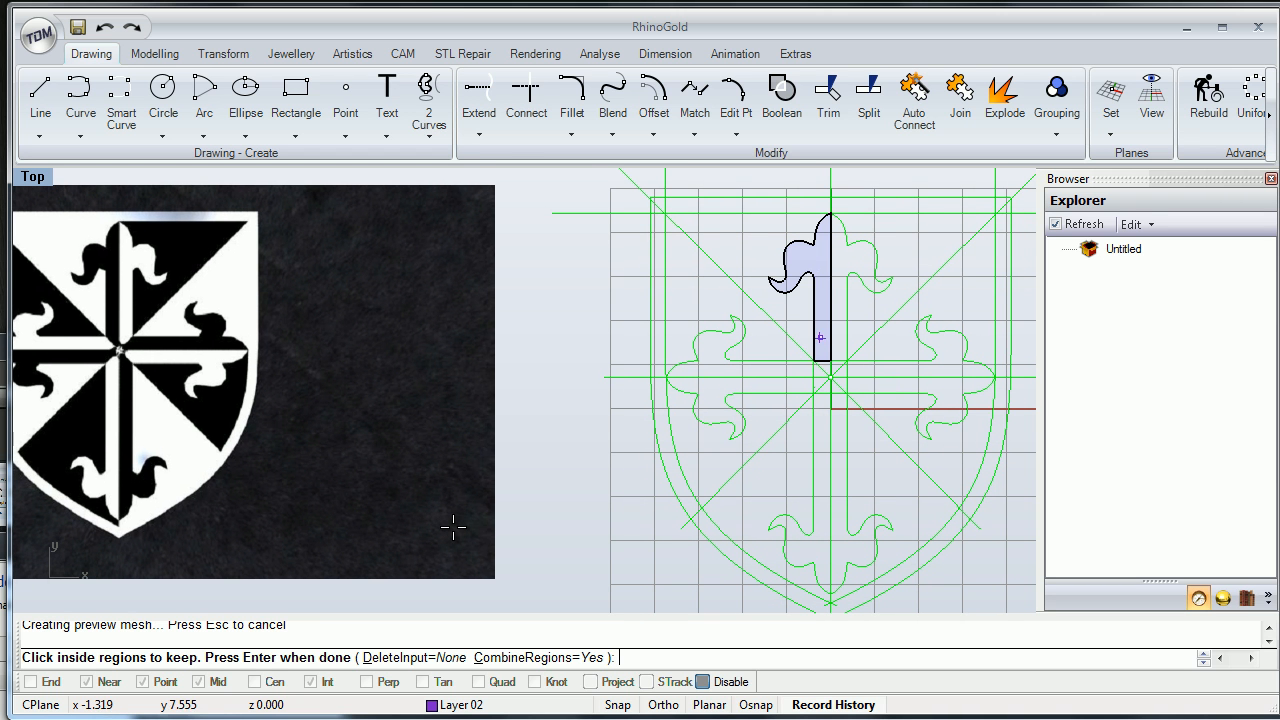
scroll(453, 530, "up", 5)
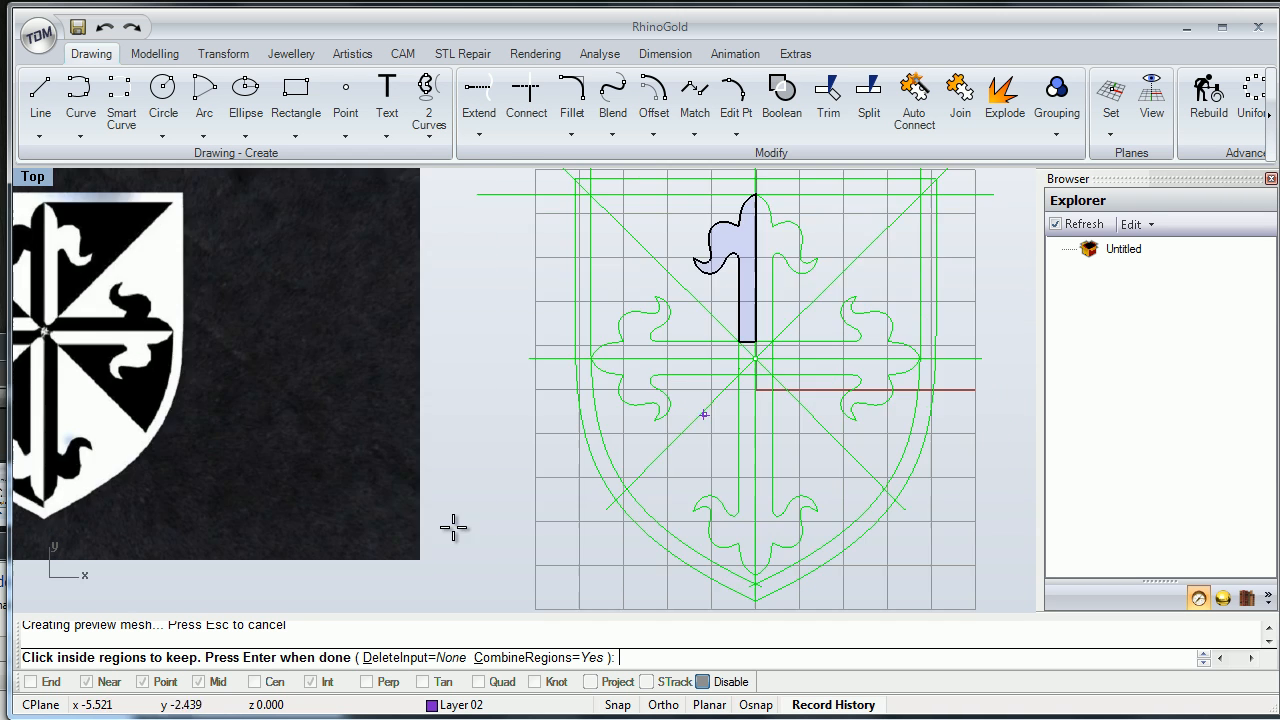
scroll(453, 530, "up", 1)
scroll(453, 530, "down", 6)
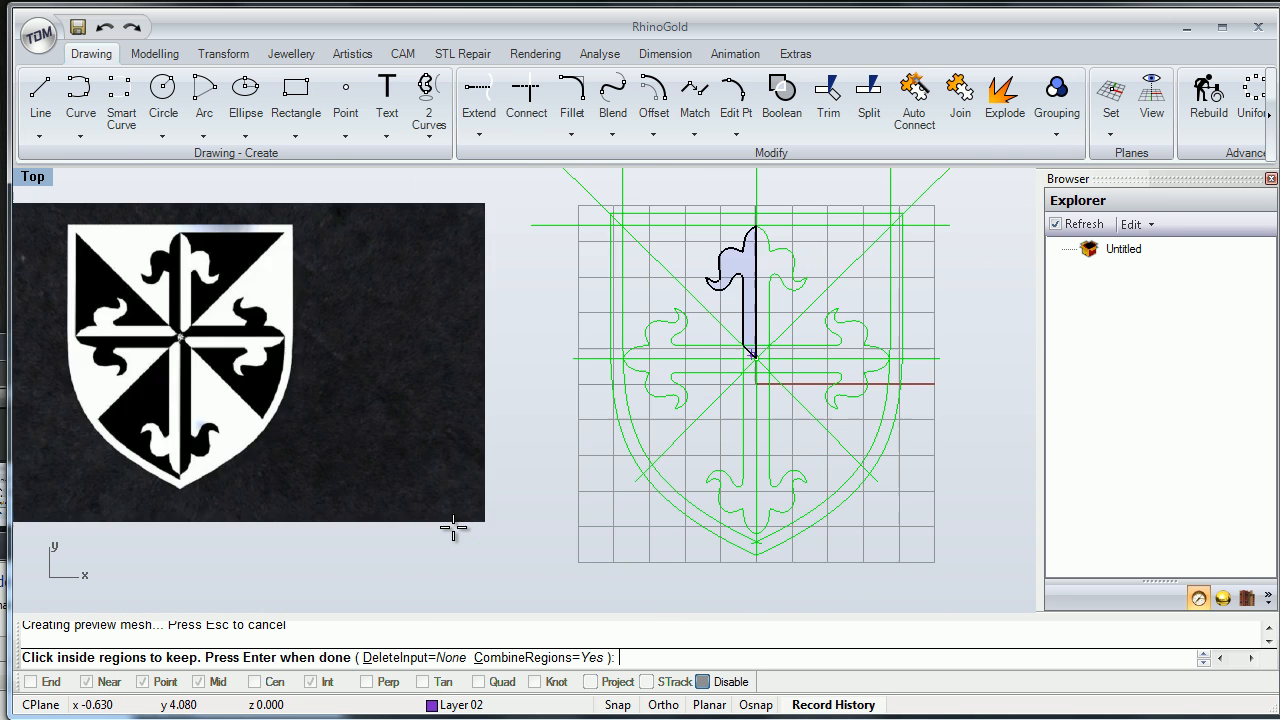
scroll(453, 530, "up", 3)
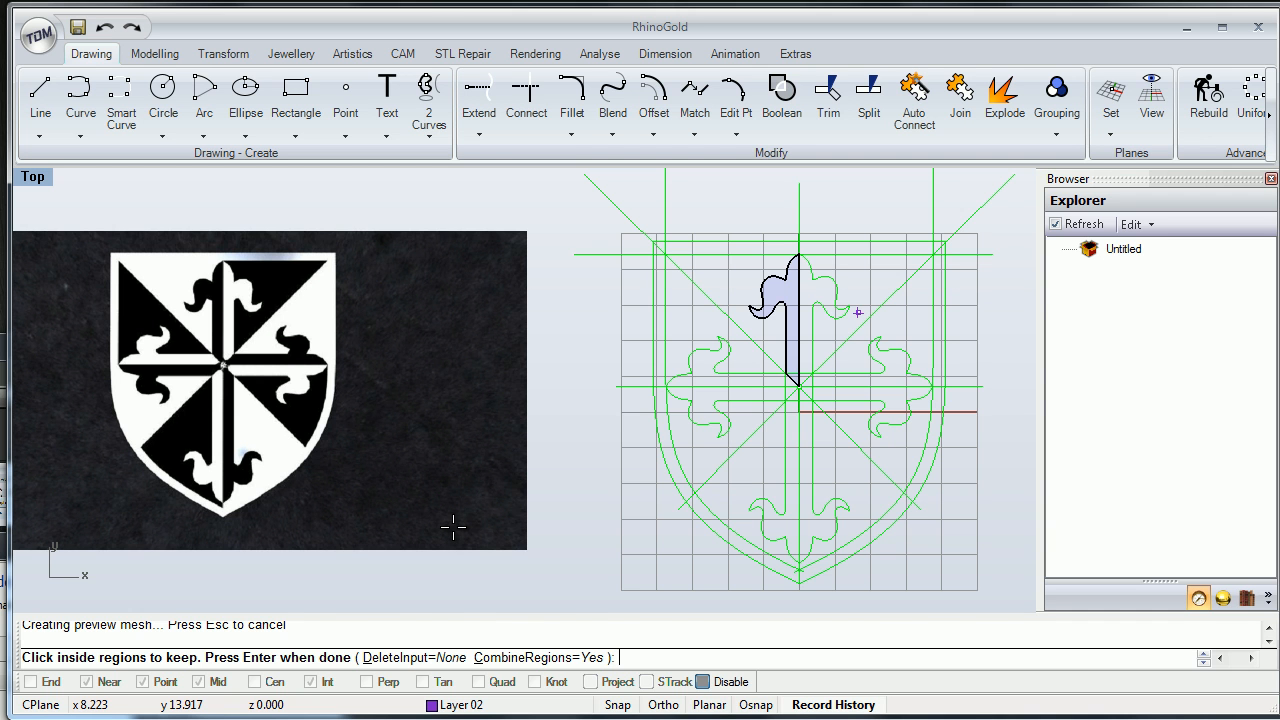
key("Return")
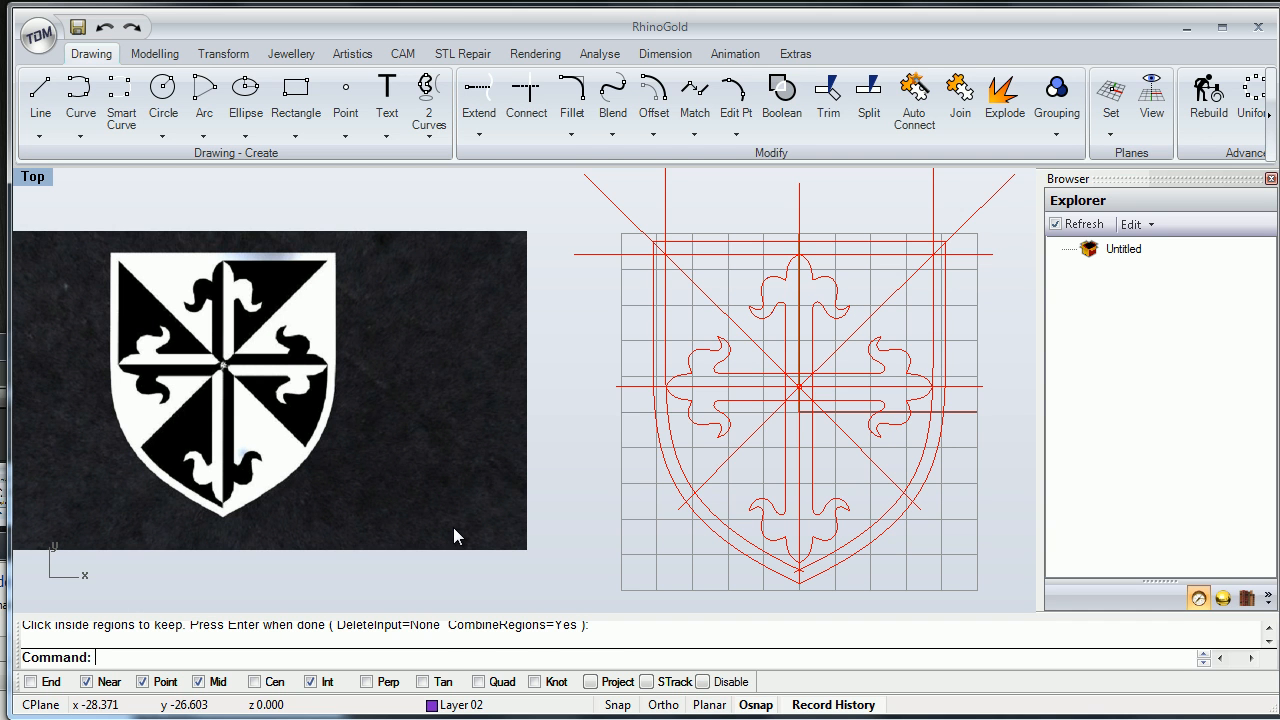
Assign the closed outer shield outline to Layer 02 through its object properties and clear the selection.
left_click(460, 705)
left_click(399, 609)
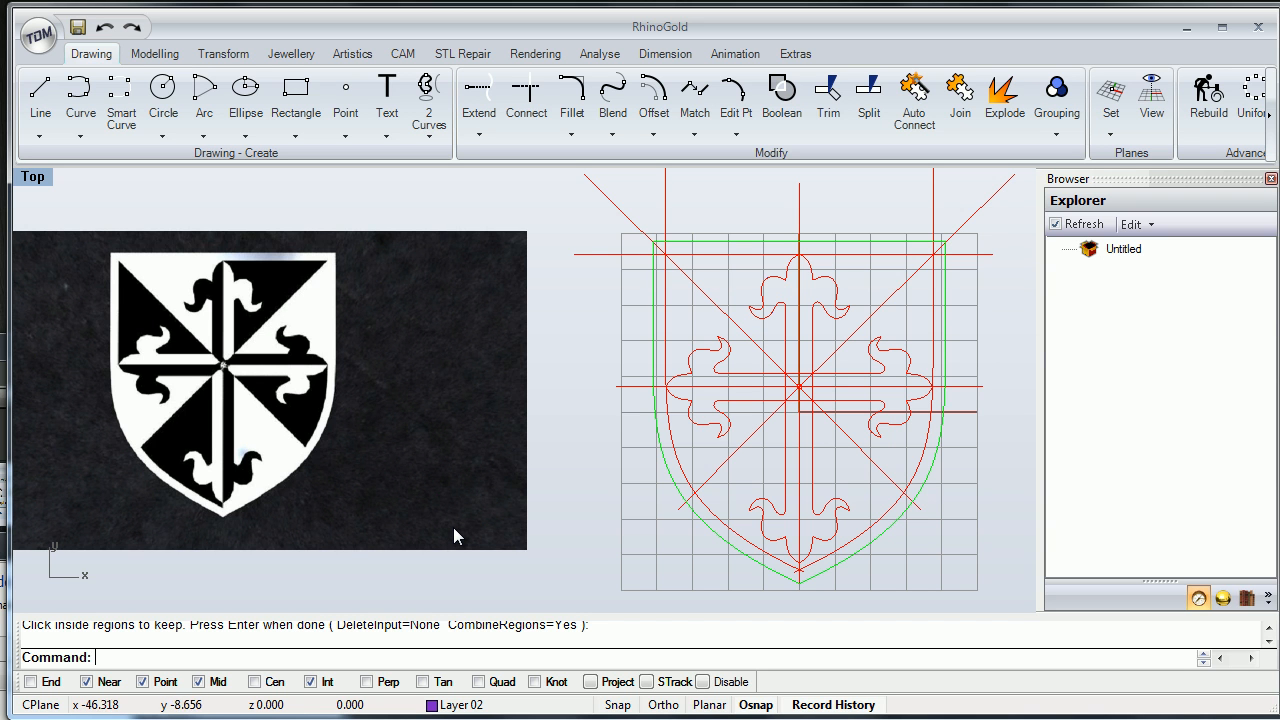
middle_click(455, 537)
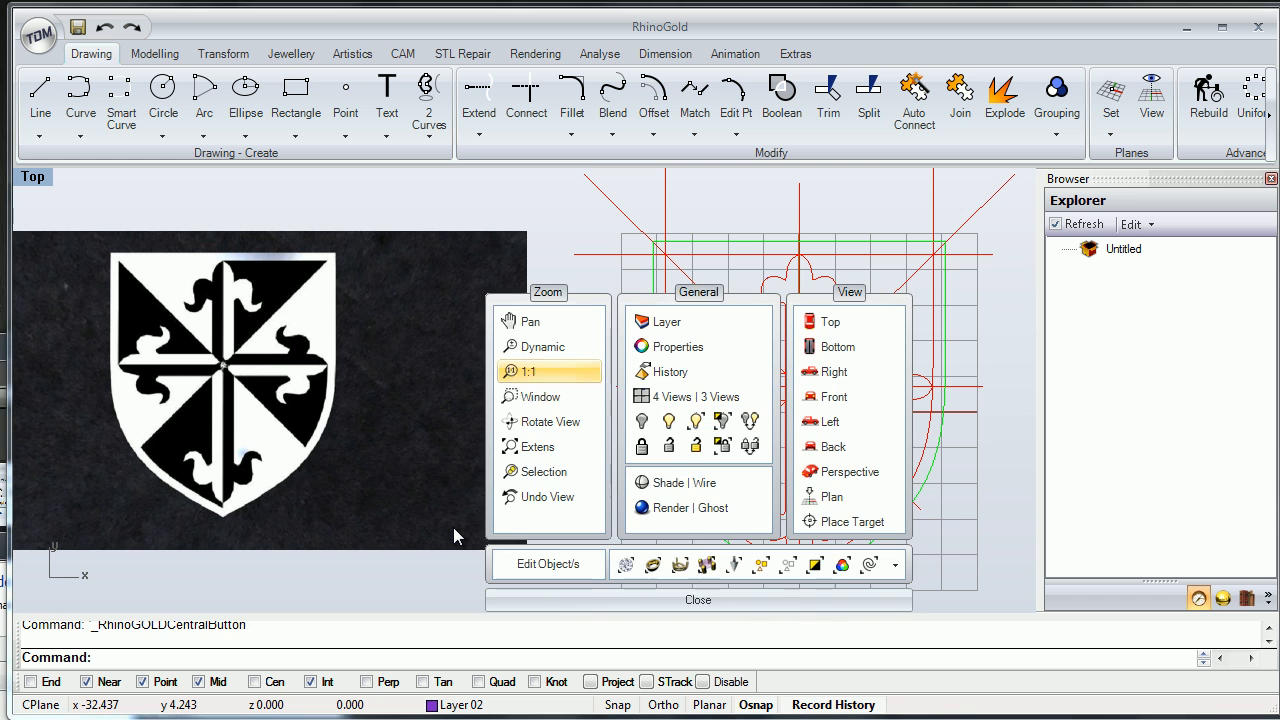
left_click(678, 347)
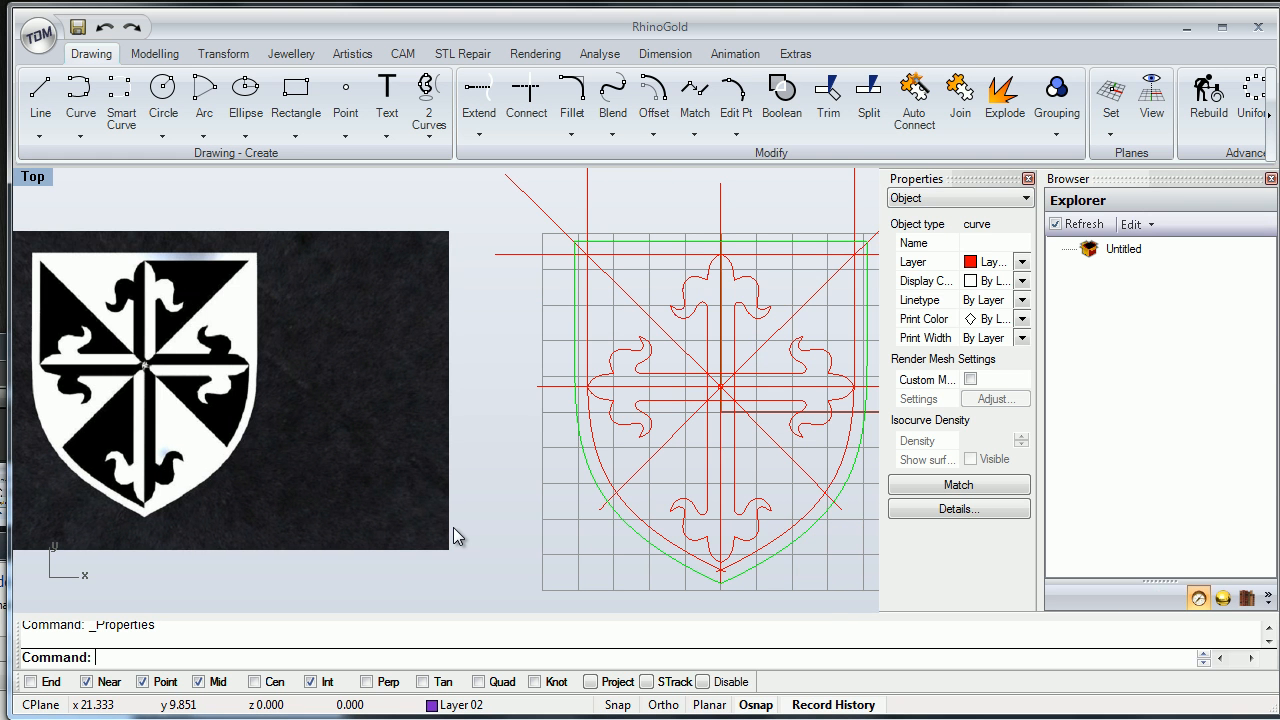
left_click(1021, 261)
left_click(995, 311)
key("Escape")
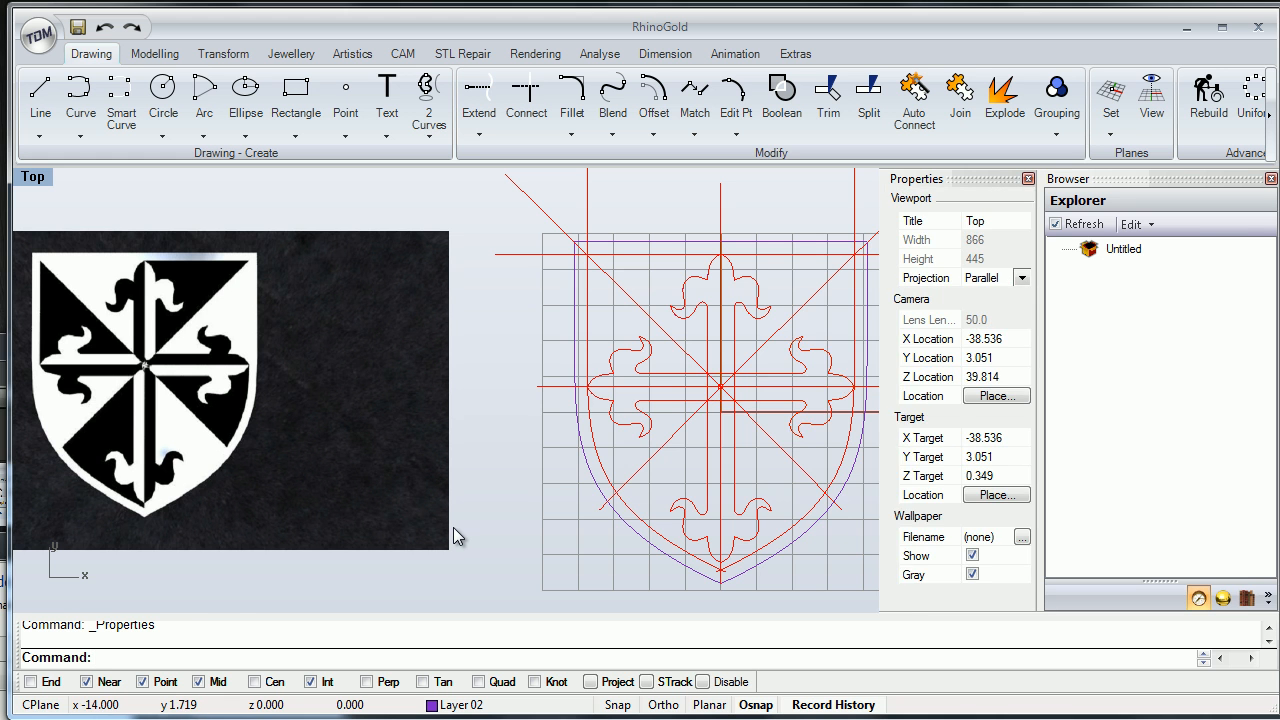
Open the full layer list and rename the Default layer as Original Layer.
middle_click(455, 537)
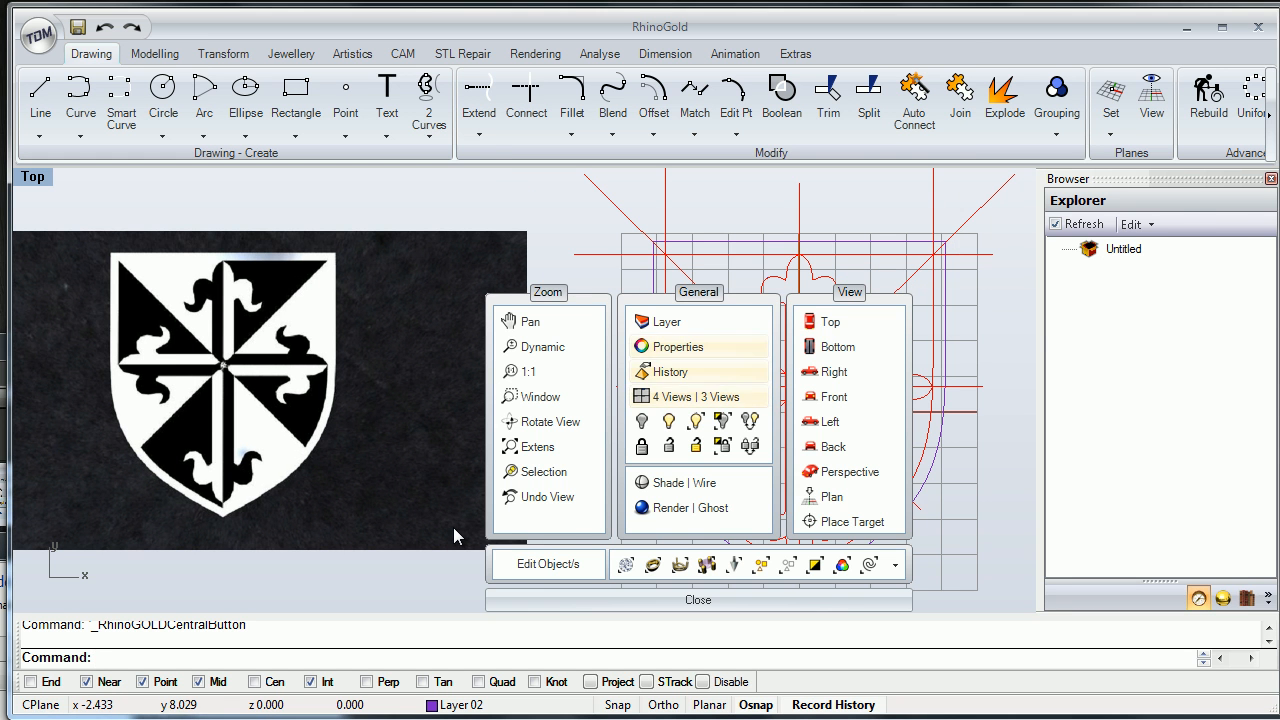
left_click(664, 321)
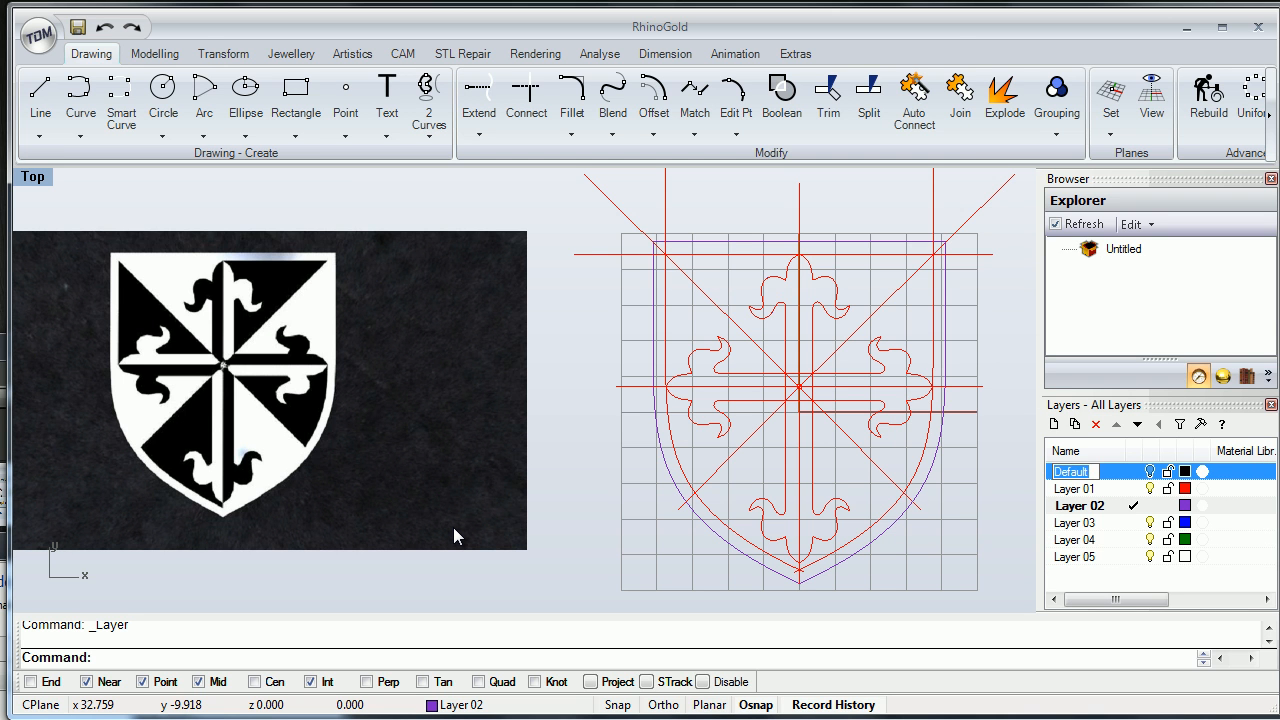
type("Original Layu")
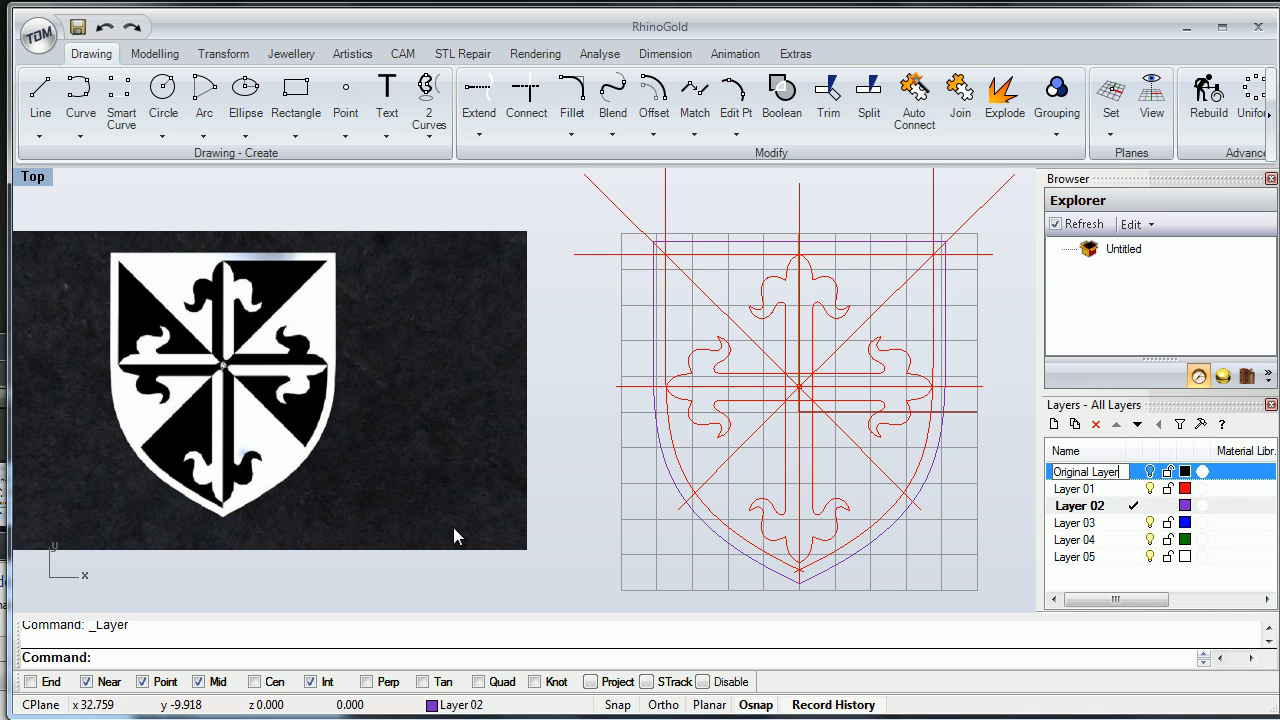
key("Return")
Rename Layer 01 as Working Layer.
double_click(1072, 489)
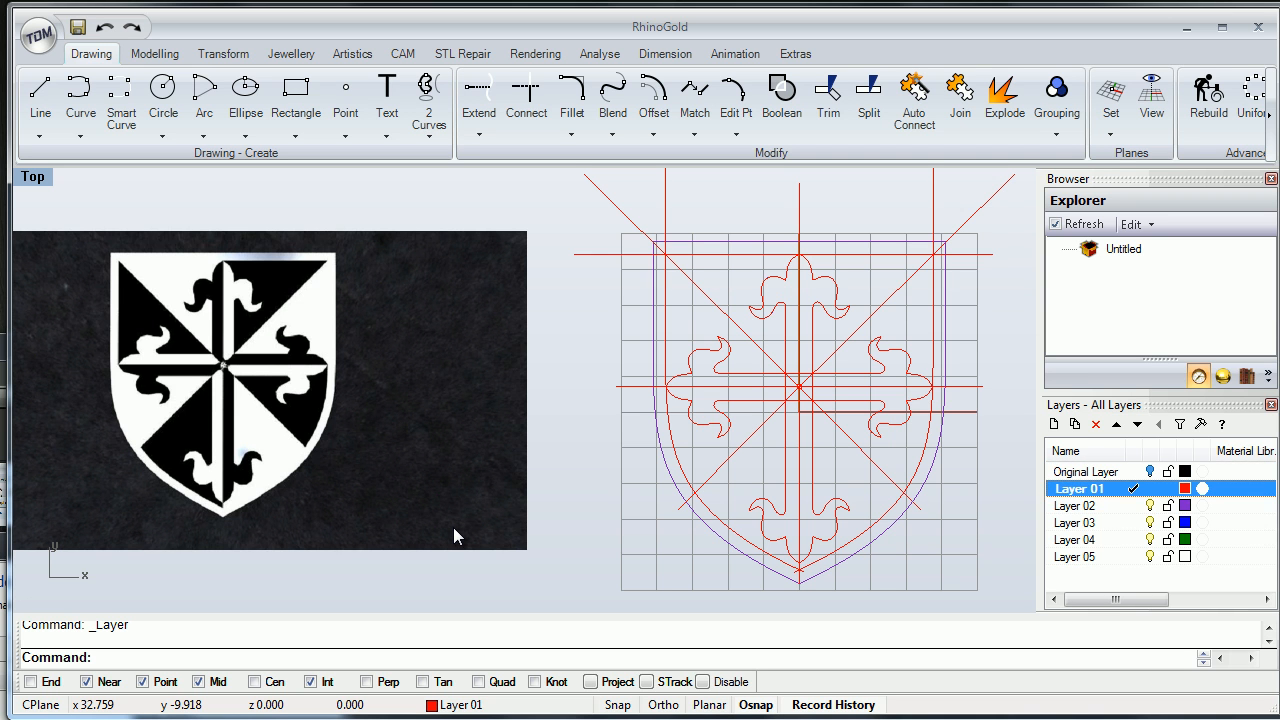
left_click(1072, 489)
key("shift+End")
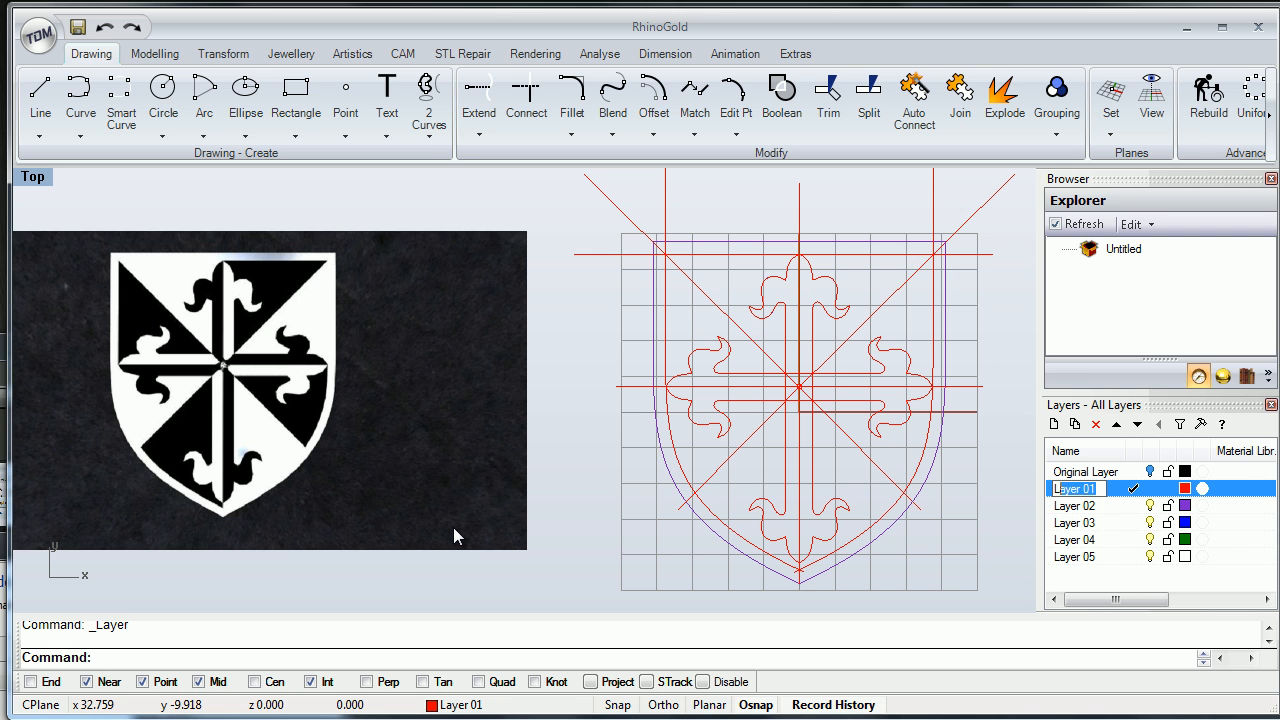
key("BackSpace")
key("BackSpace")
type("Working Layer")
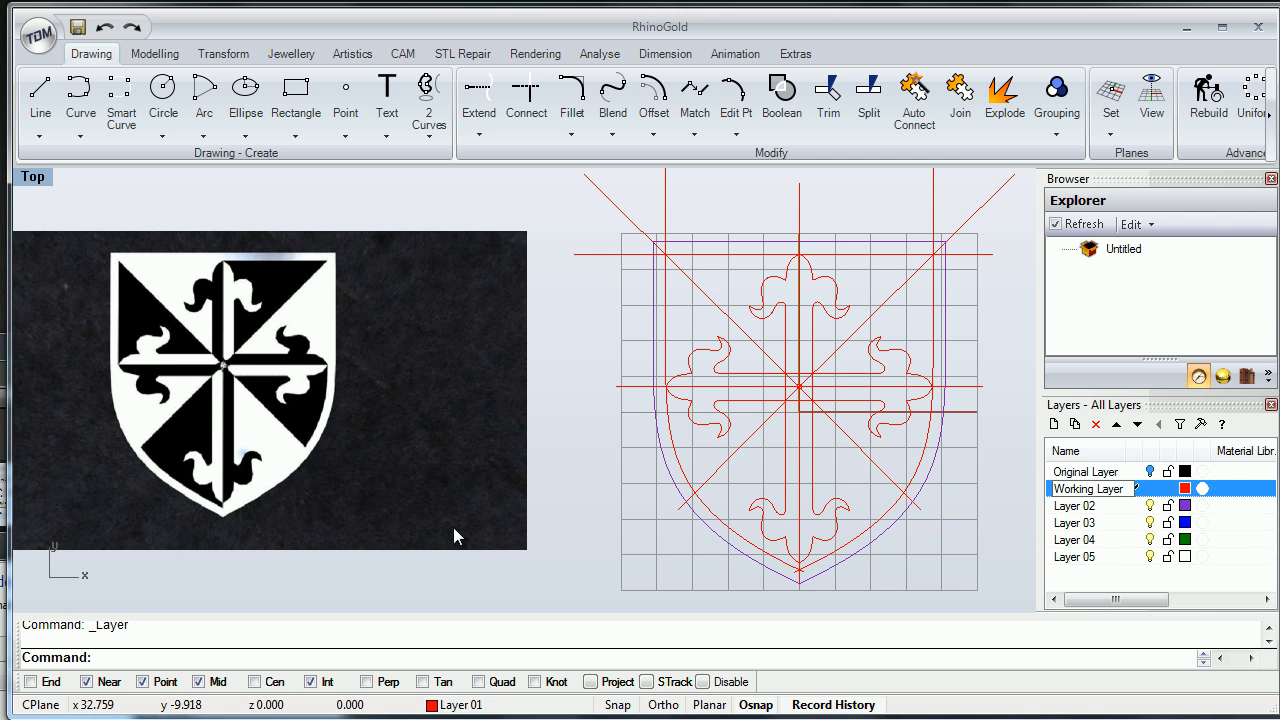
key("Tab")
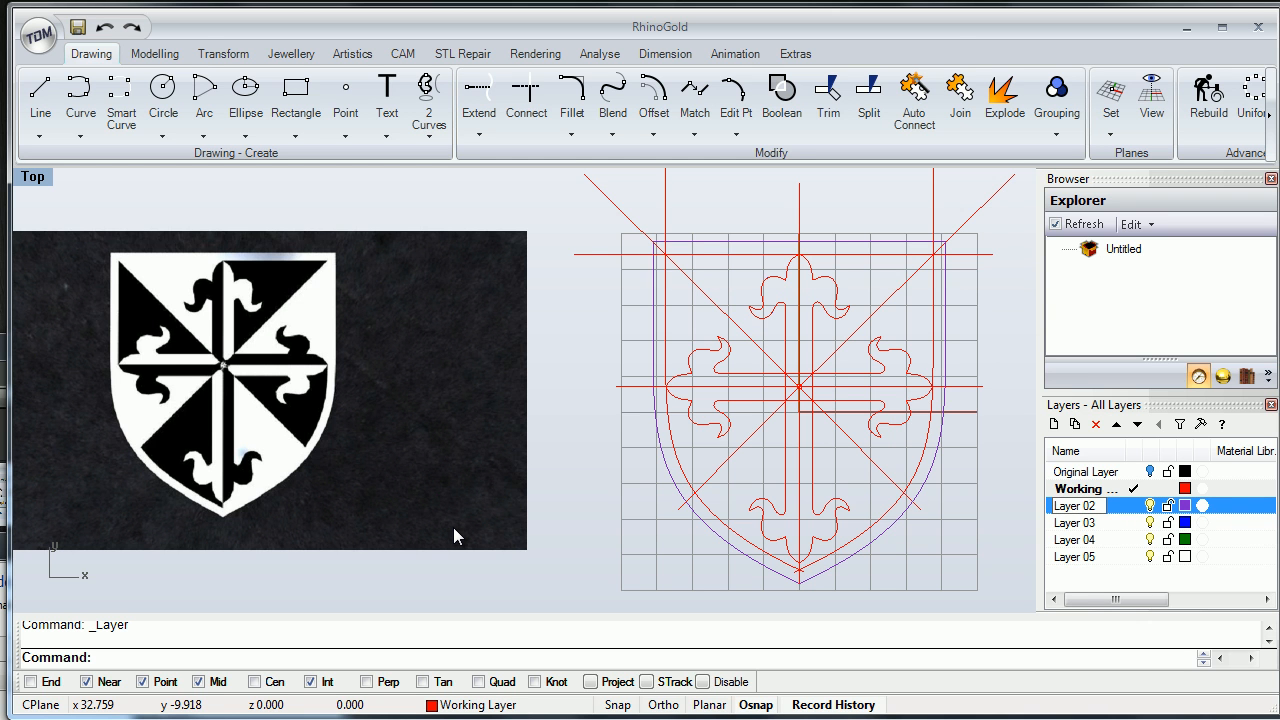
Rename Layer 02 as Results and make it the current layer.
key("ctrl+a")
type("Res")
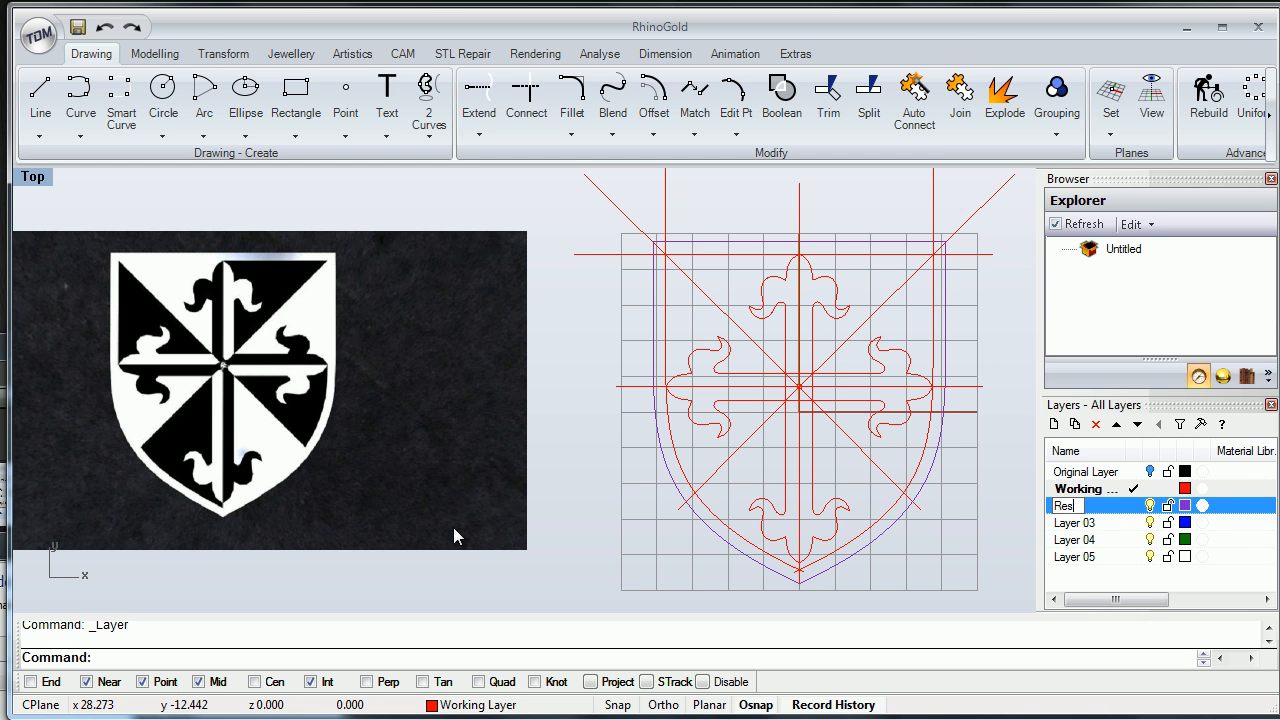
key("Return")
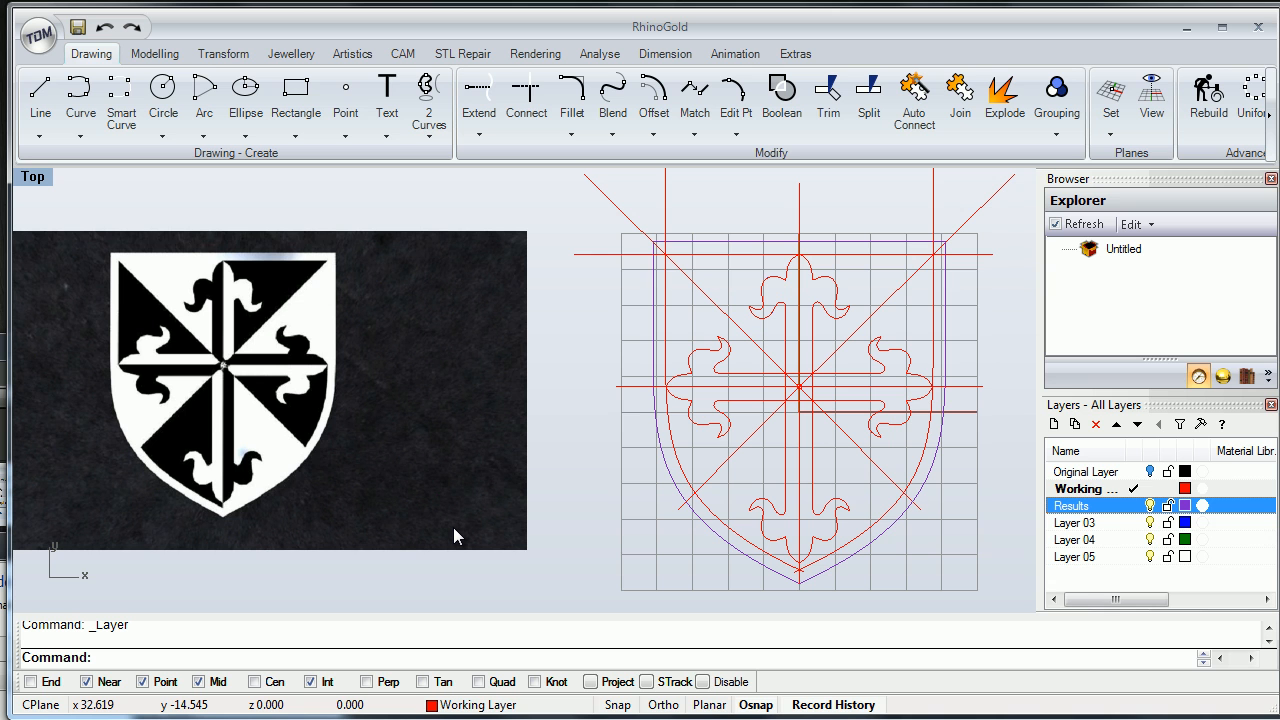
key("Return")
Delete the unused layers Layer 03, Layer 04 and Layer 05.
key("Down")
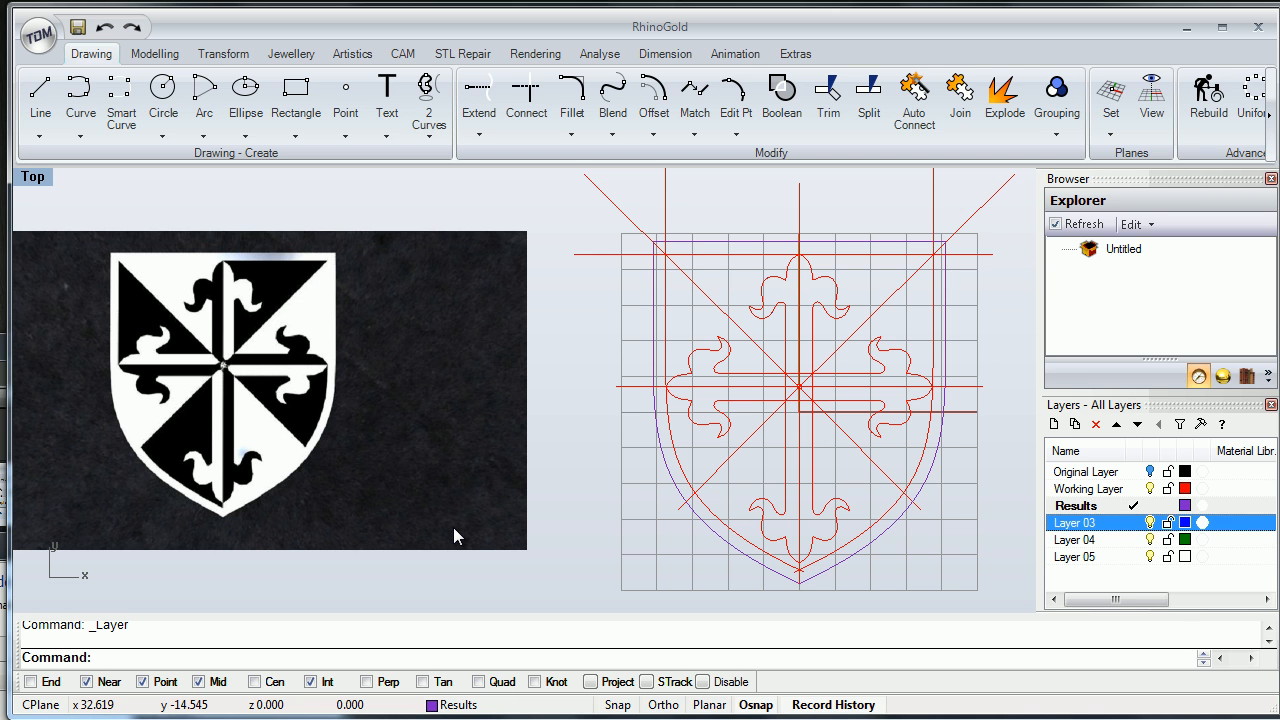
key("shift+Down")
key("shift+Down")
key("Delete")
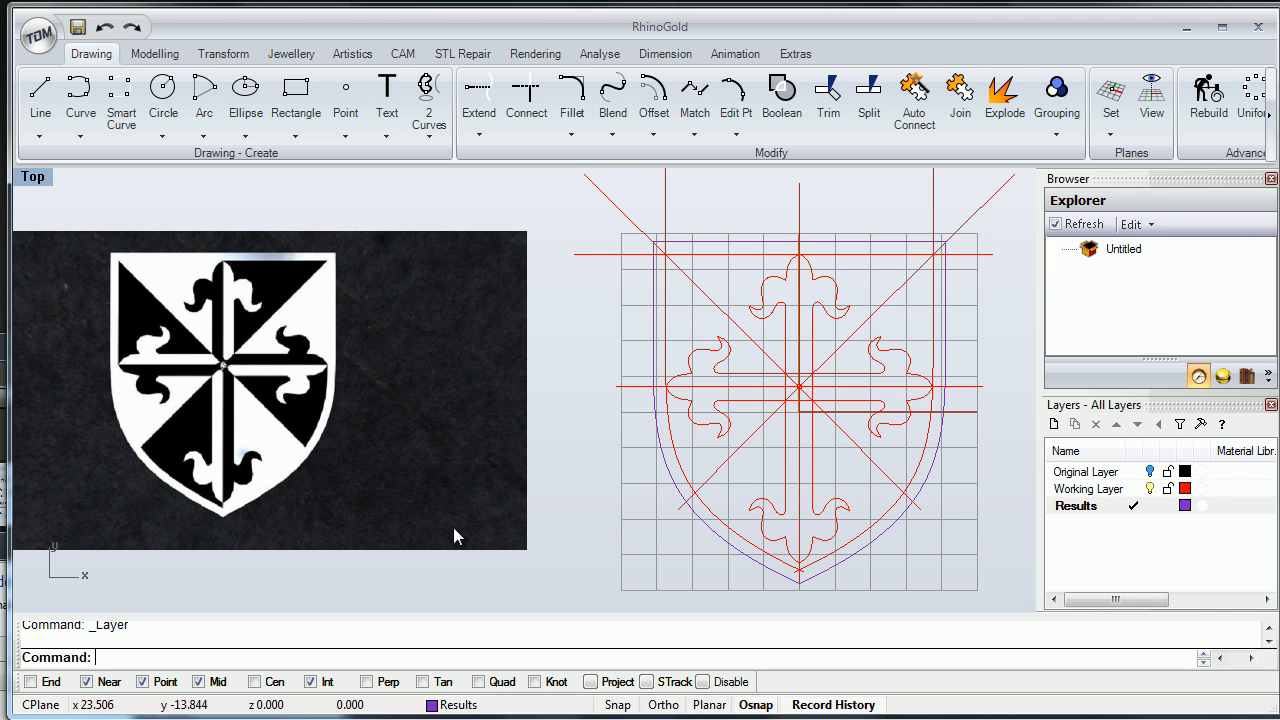
Create a new layer named Picture.
right_click_drag(966, 511, 970, 501)
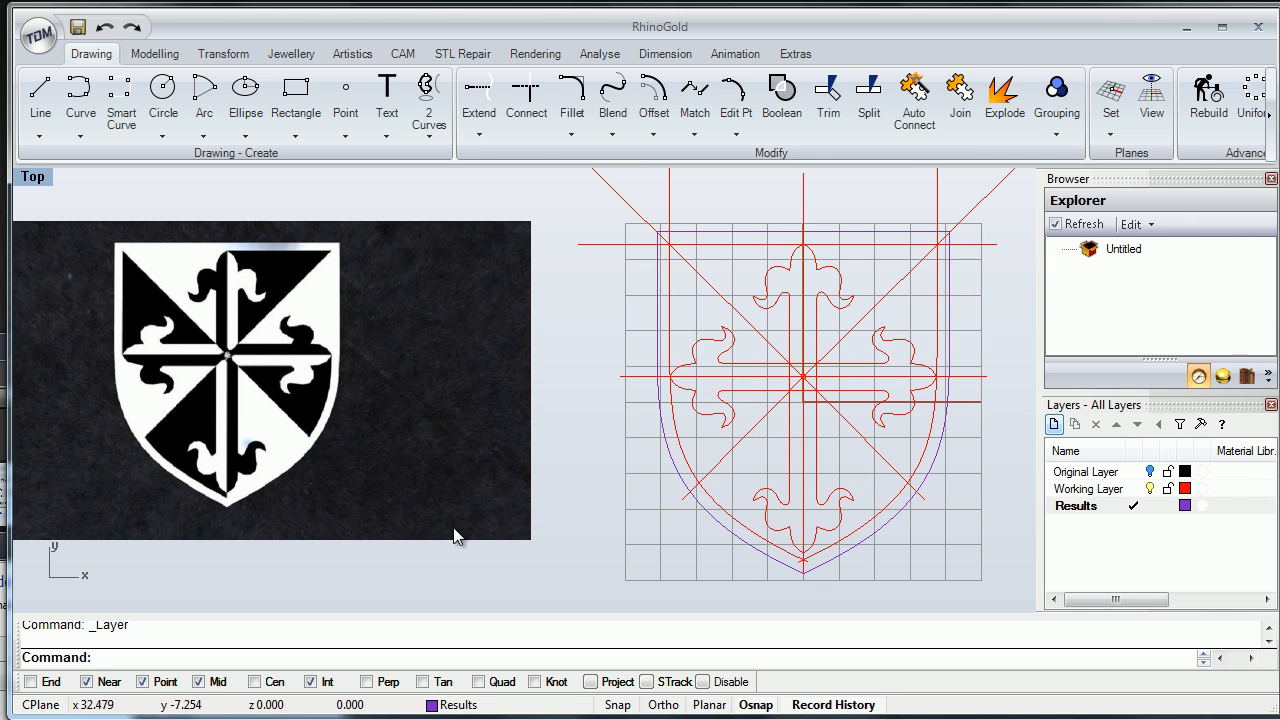
left_click(1054, 424)
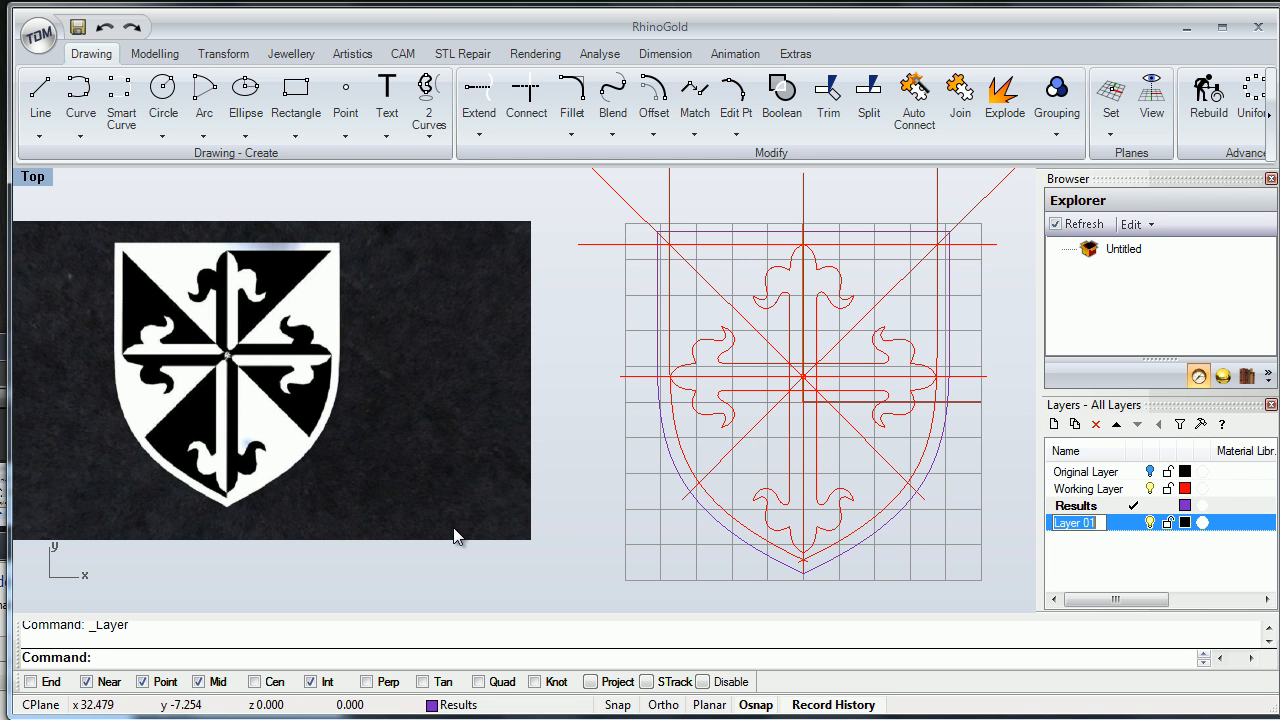
type("Picture")
key("Return")
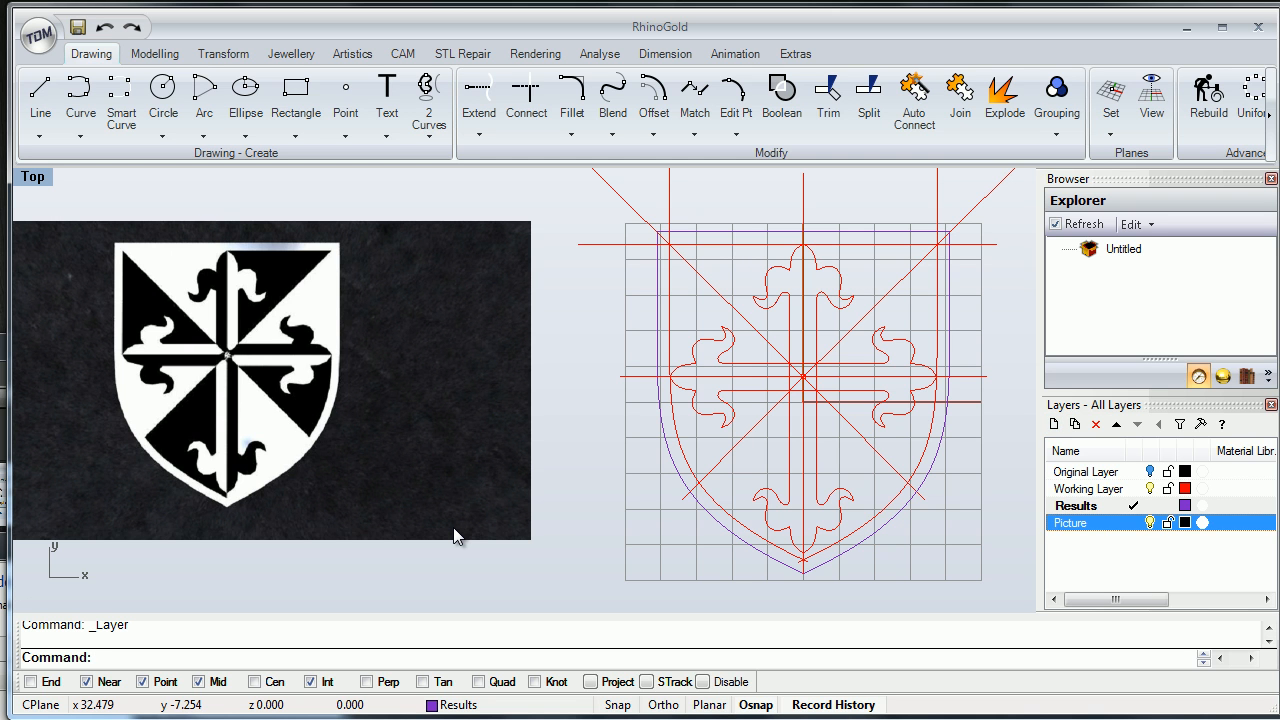
Move the shield reference image onto the Picture layer.
left_click(358, 372)
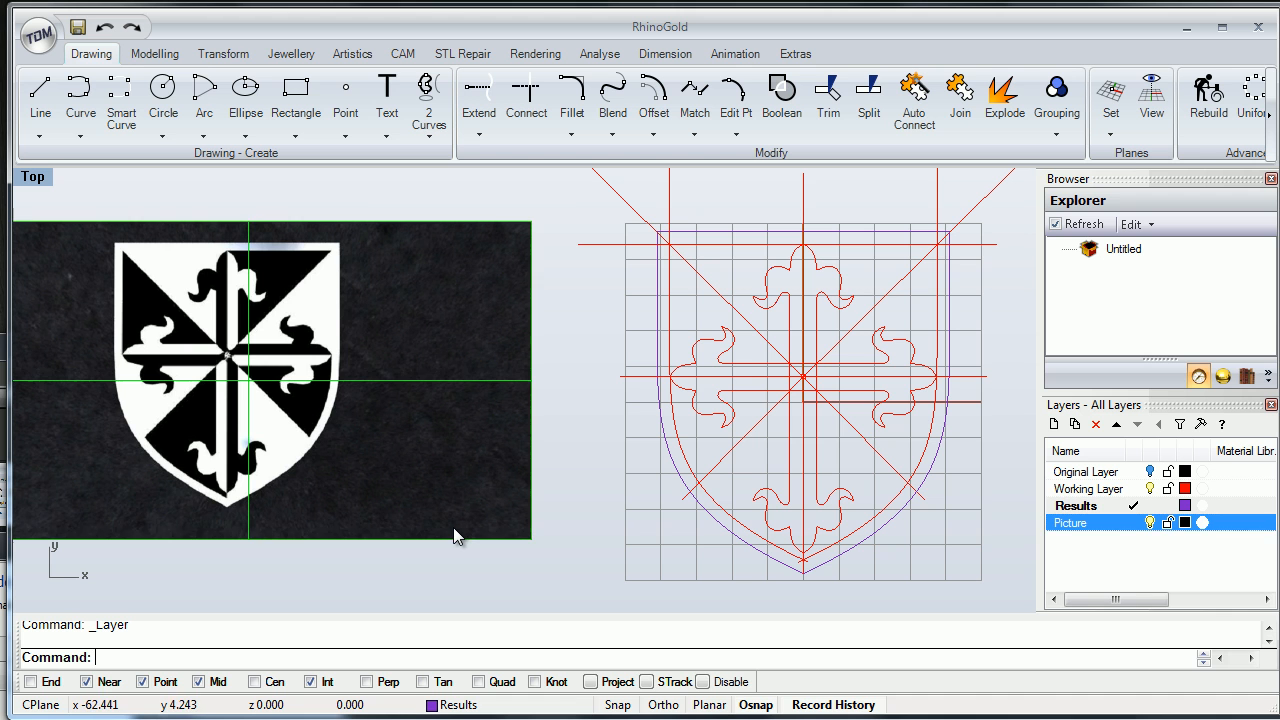
right_click(1067, 522)
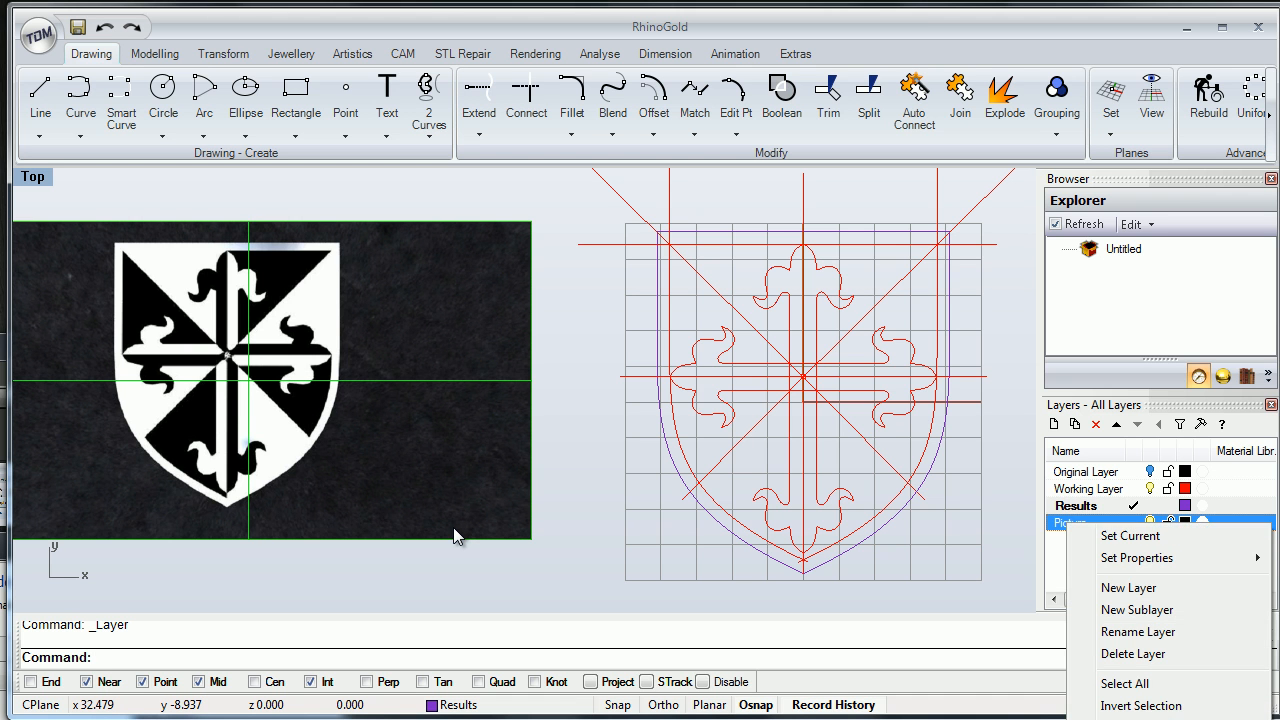
left_click(1150, 718)
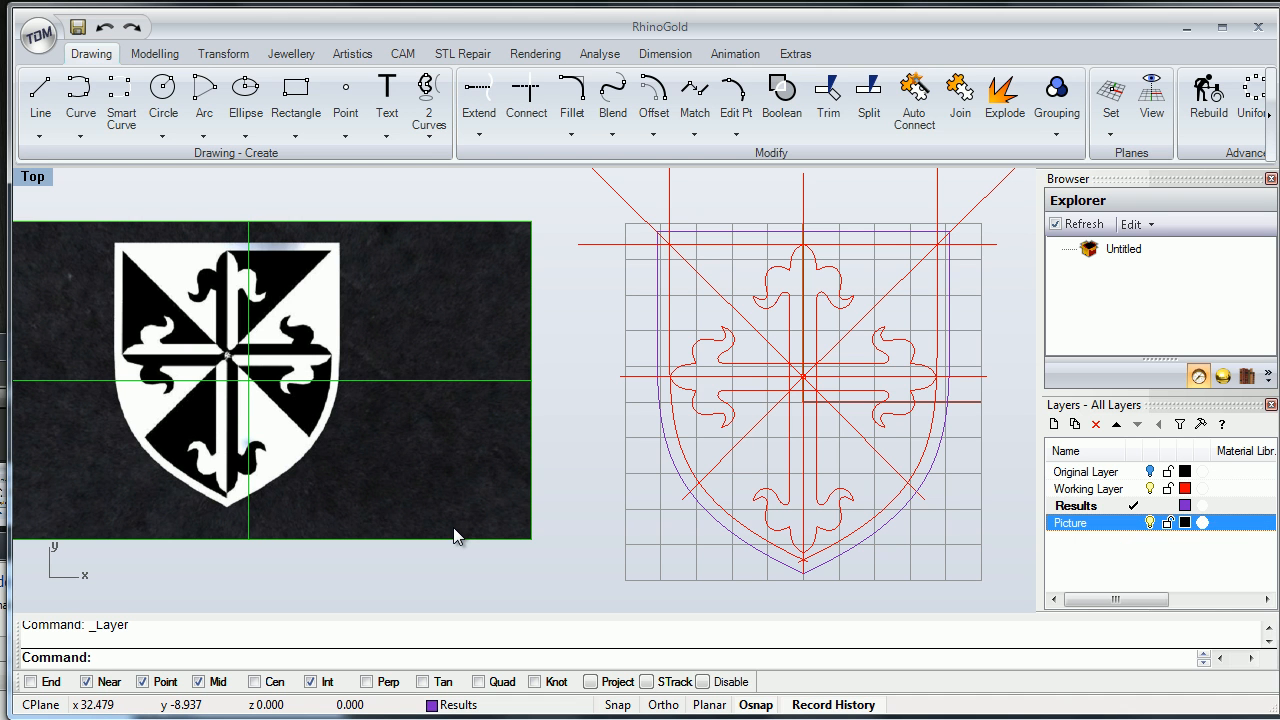
left_click_drag(1160, 396, 1160, 316)
right_click(1085, 446)
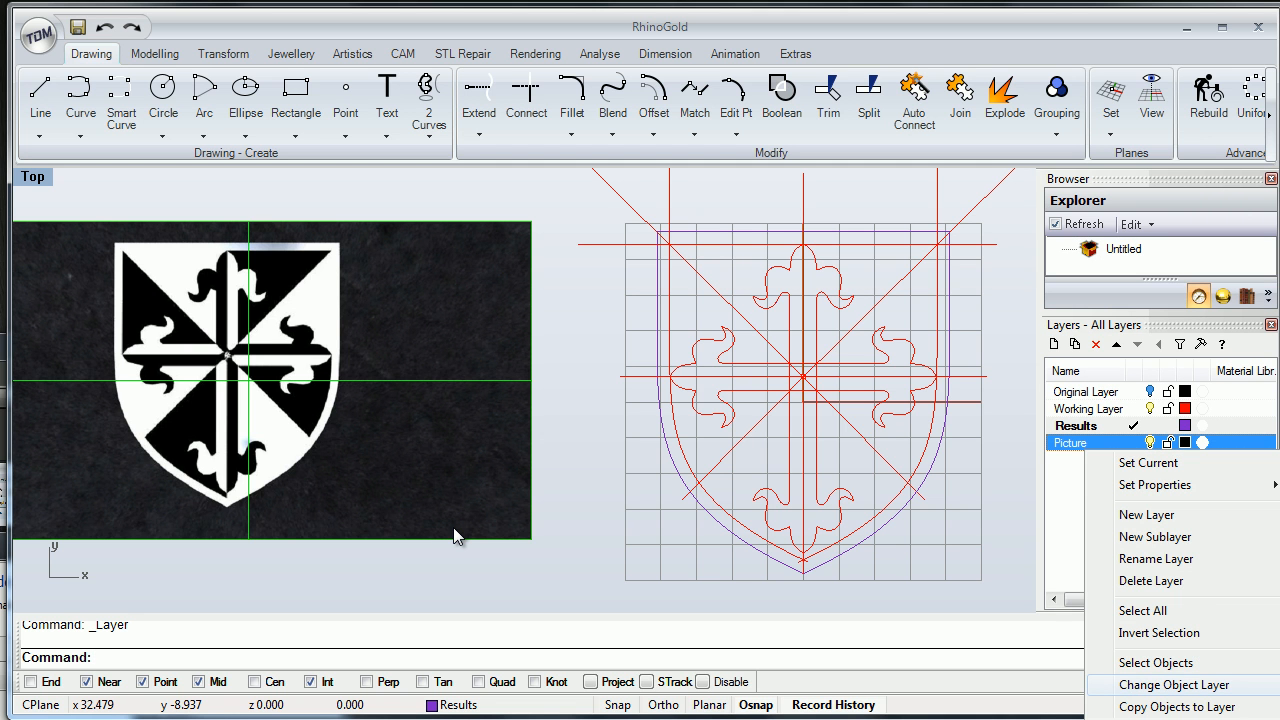
left_click(1174, 685)
left_click(955, 574)
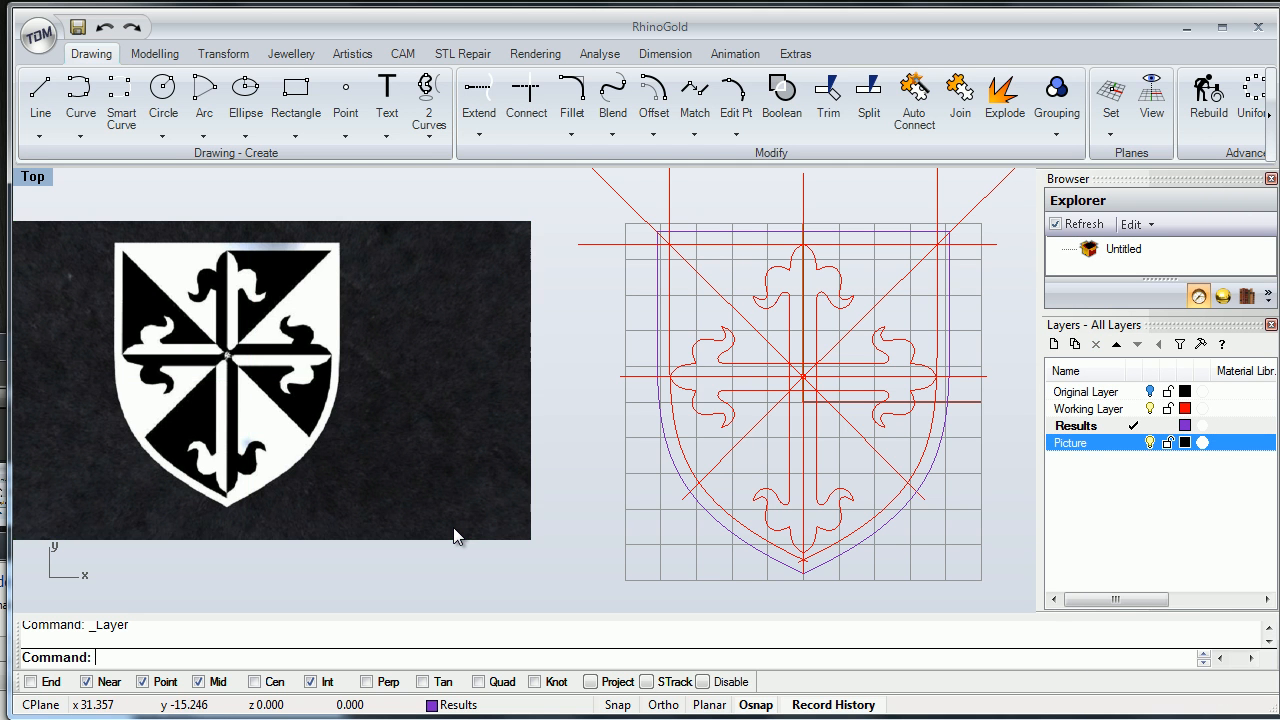
Toggle the Picture layer's visibility off and on to check its contents, and close the layer list.
left_click(1150, 442)
left_click(1150, 442)
left_click(1271, 325)
Run curve Boolean on all shield curves and keep the triangular region between the upper arm's right half and the upper-right diagonal.
key("Right")
key("Right")
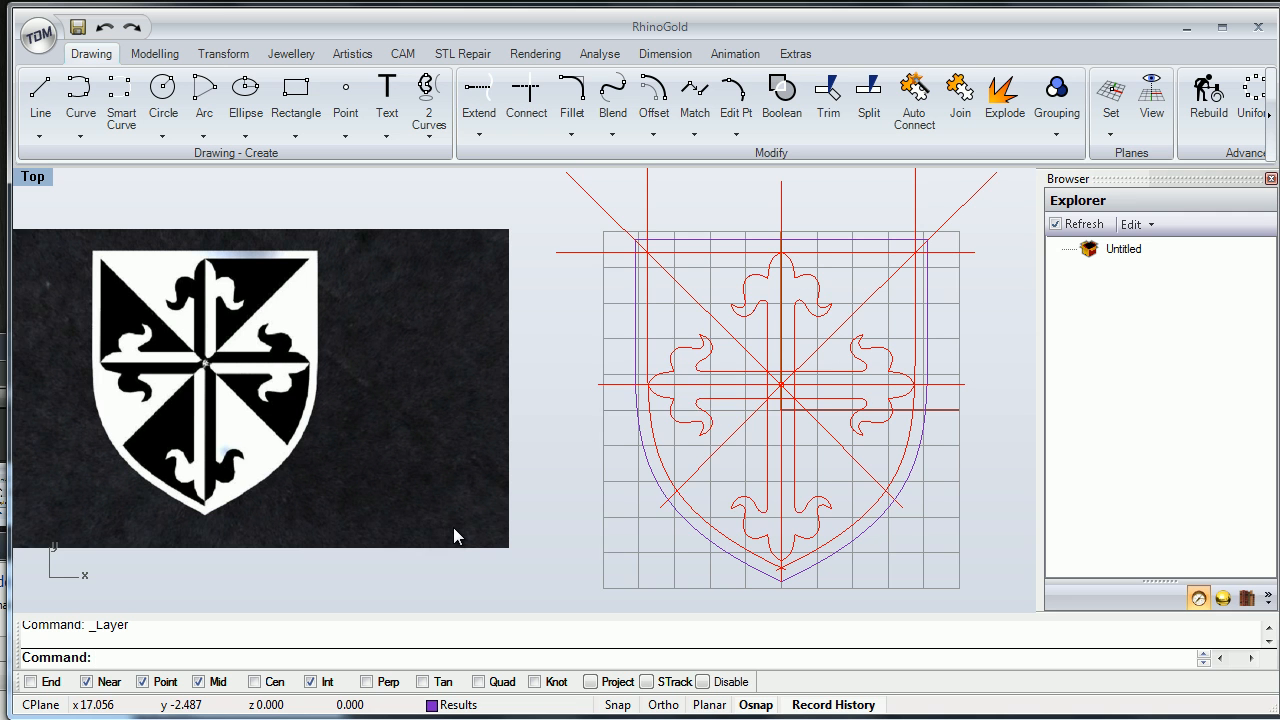
key("Up")
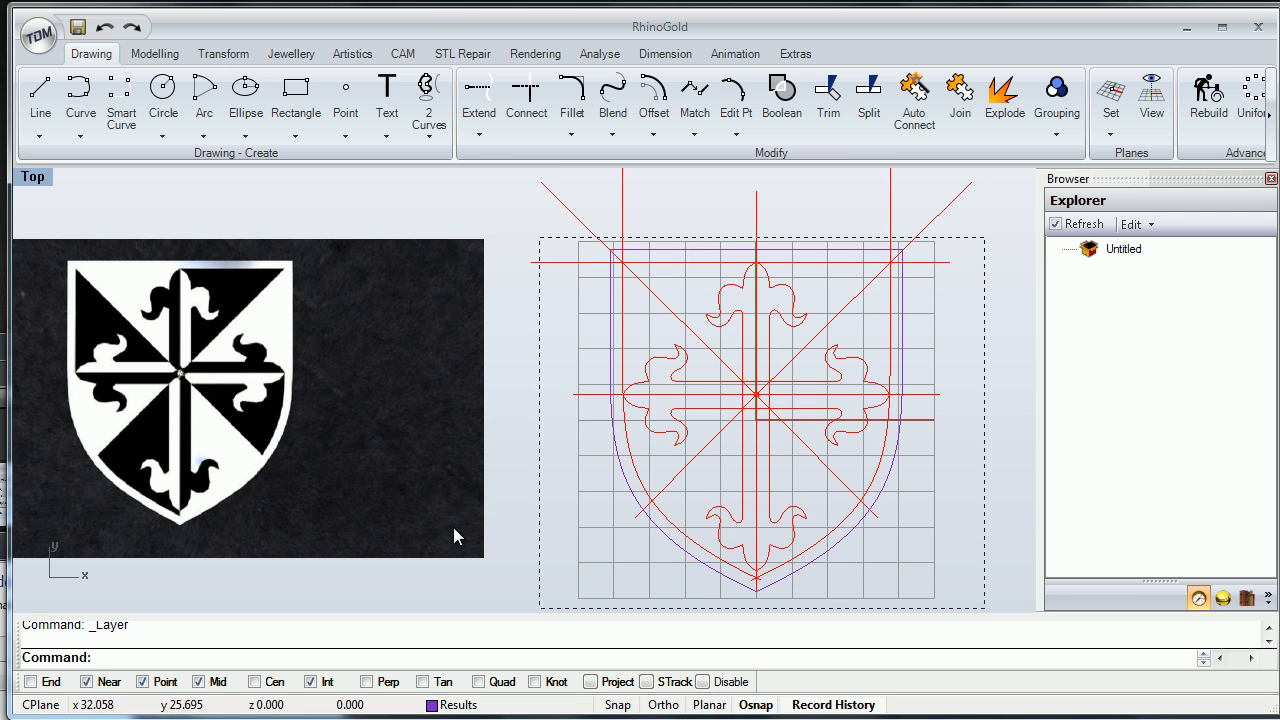
left_click_drag(985, 238, 540, 608)
left_click(782, 100)
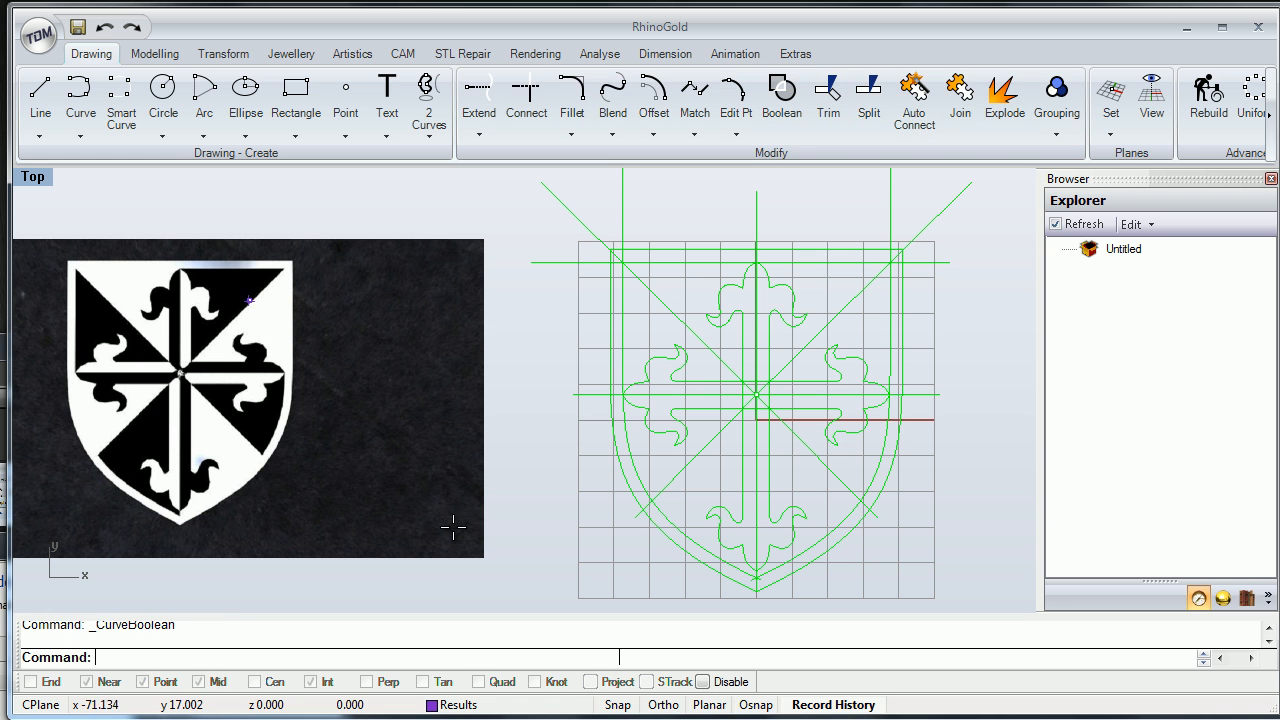
left_click(839, 274)
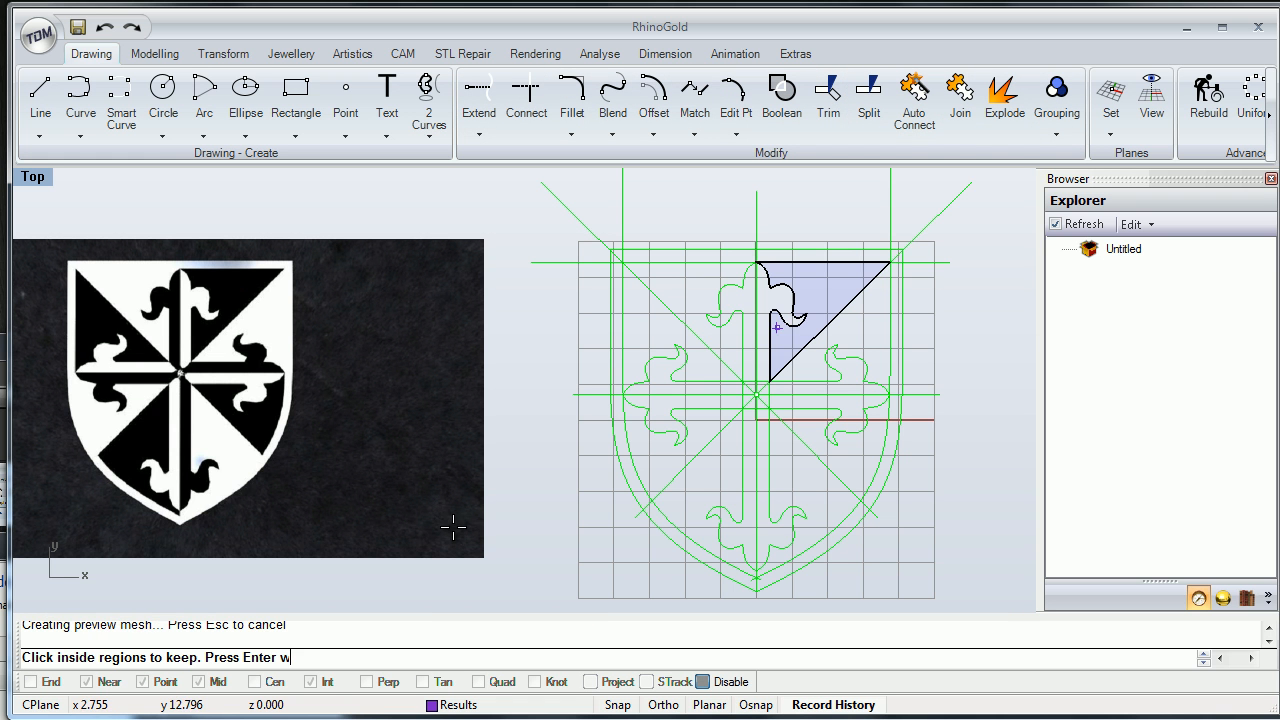
scroll(768, 351, "up", 3)
scroll(453, 528, "down", 3)
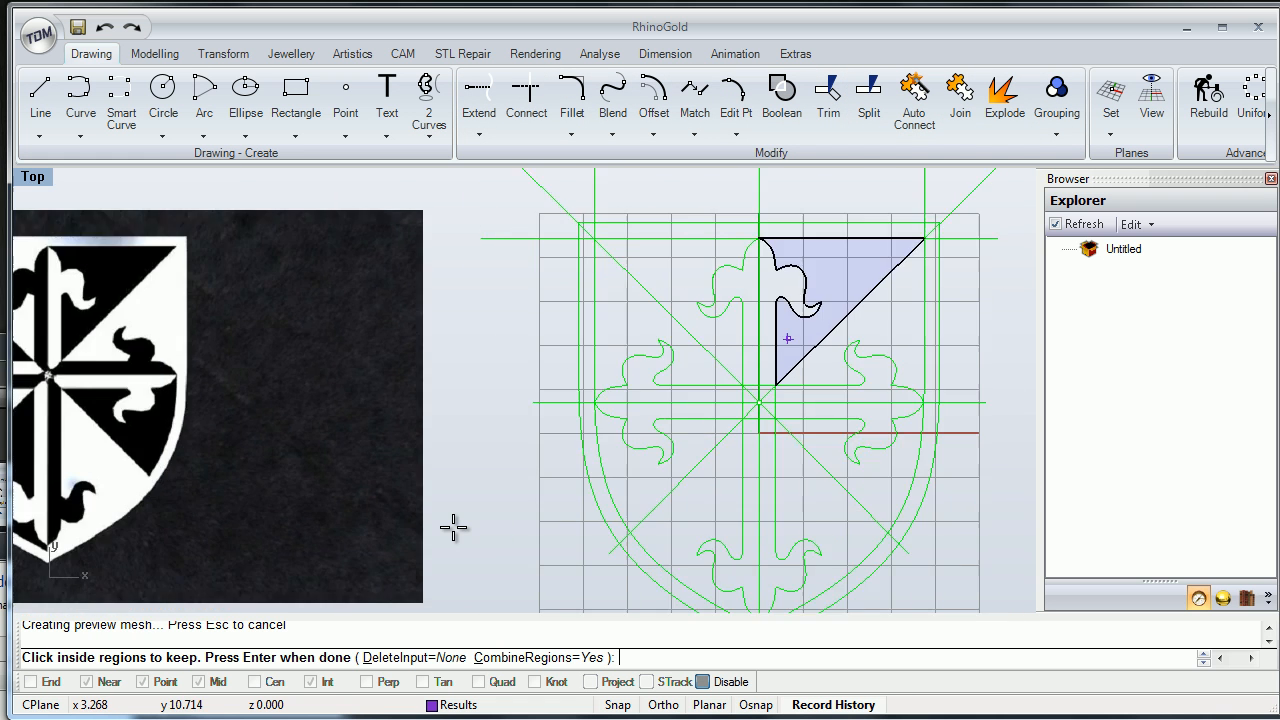
right_click_drag(453, 527, 454, 534)
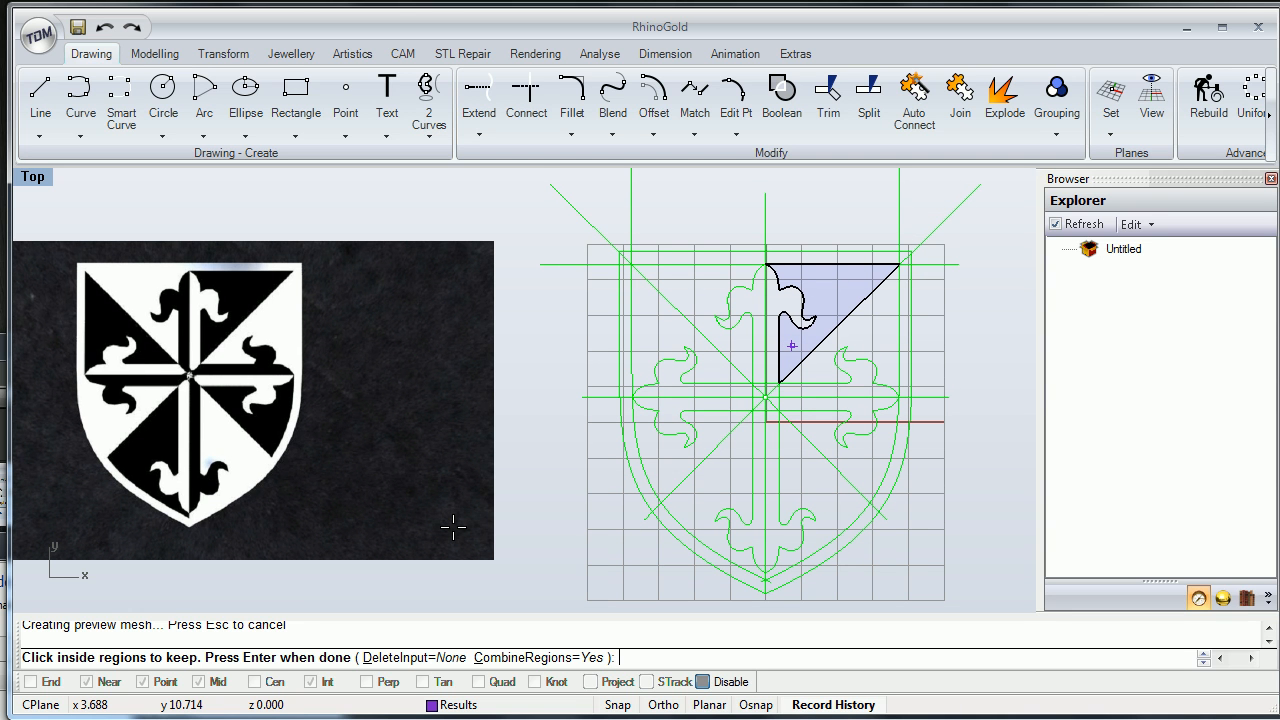
key("Return")
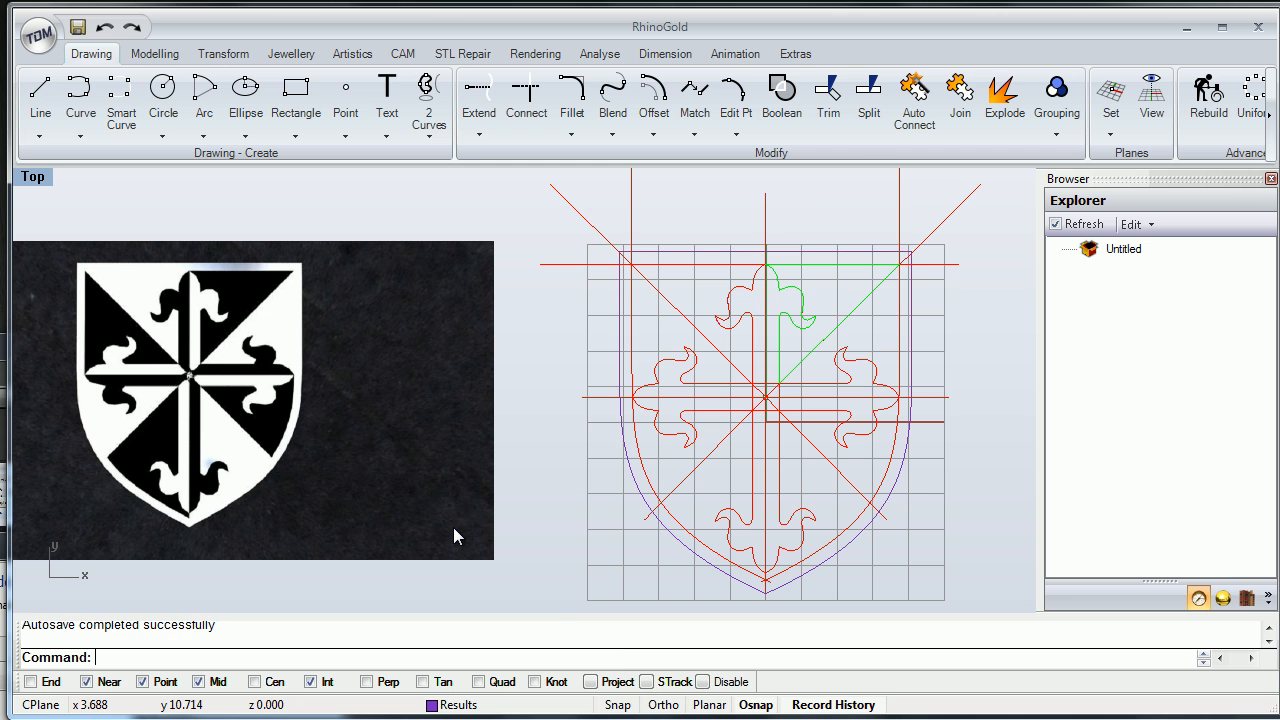
Hide the Working Layer to examine the closed region curves on Results, and show the Working Layer again.
left_click(458, 704)
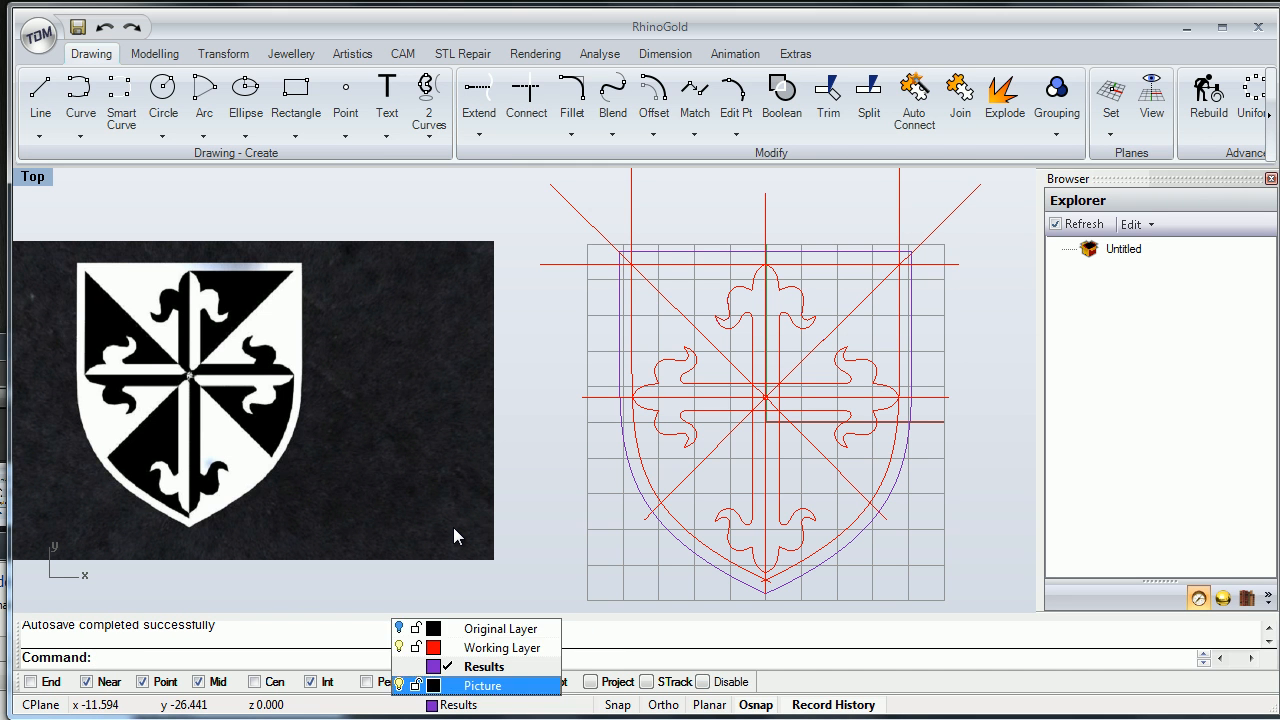
left_click(399, 647)
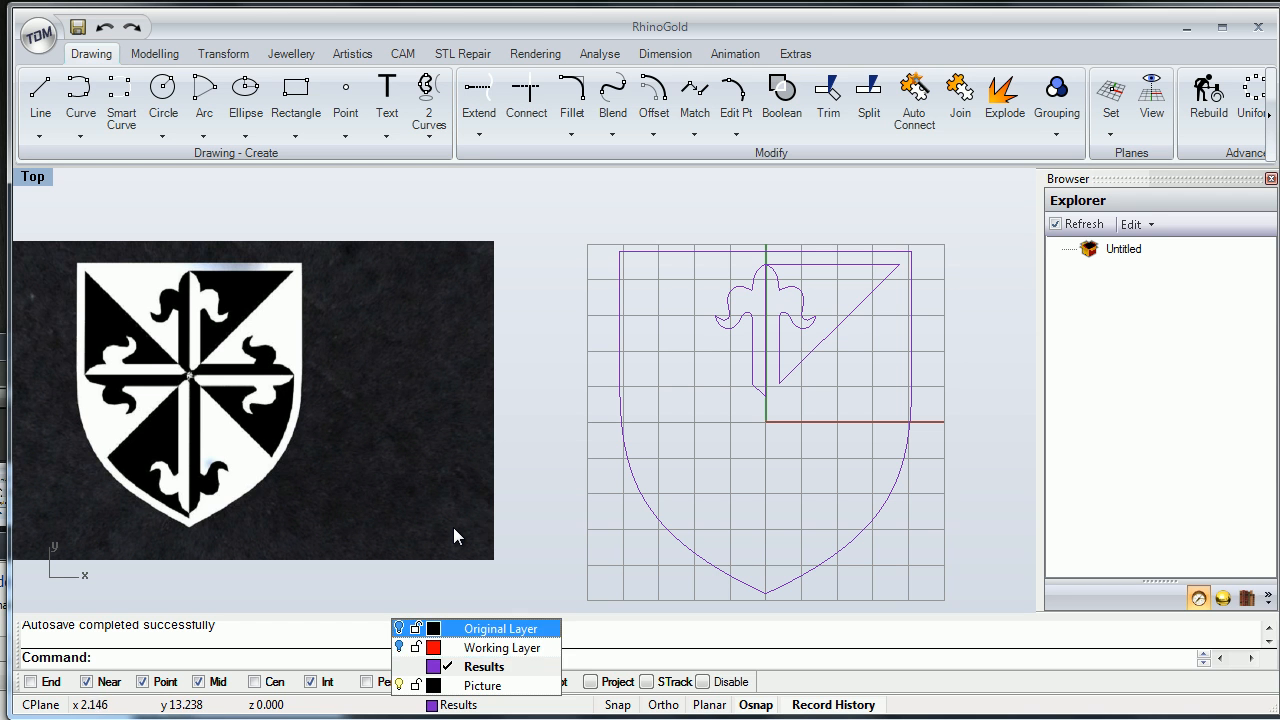
left_click(786, 287)
left_click(753, 330)
key("Escape")
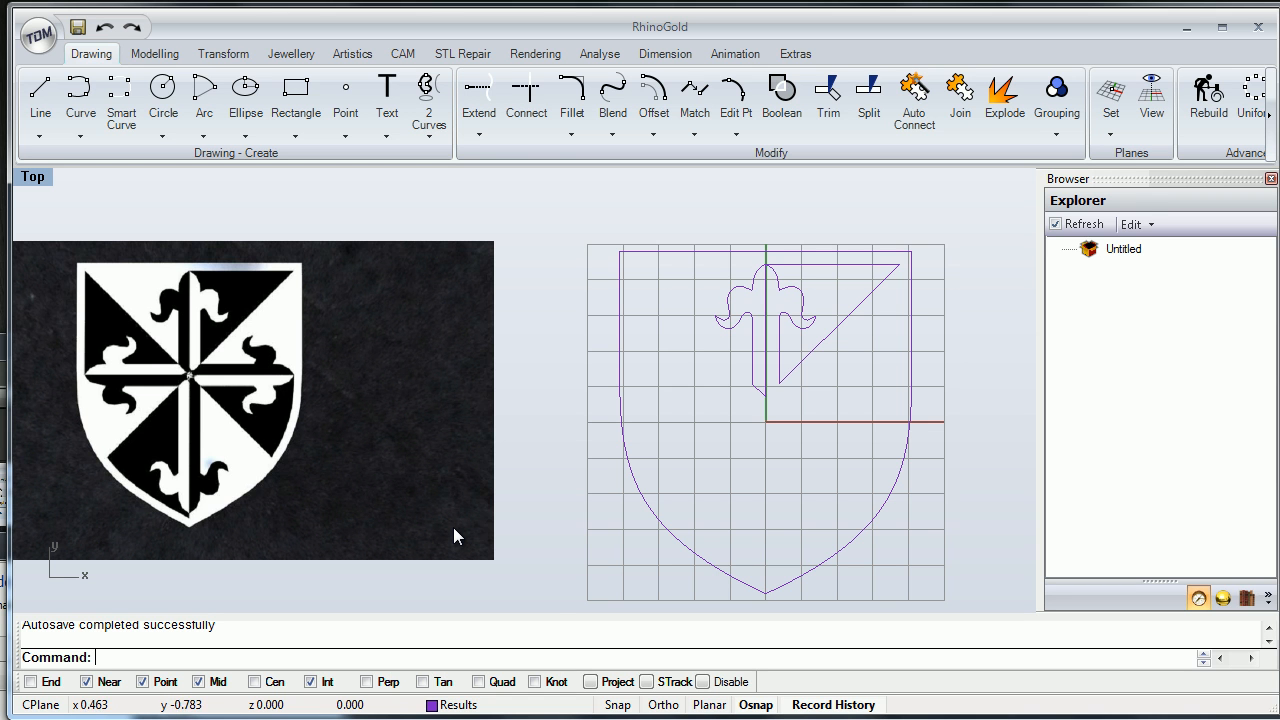
left_click(455, 704)
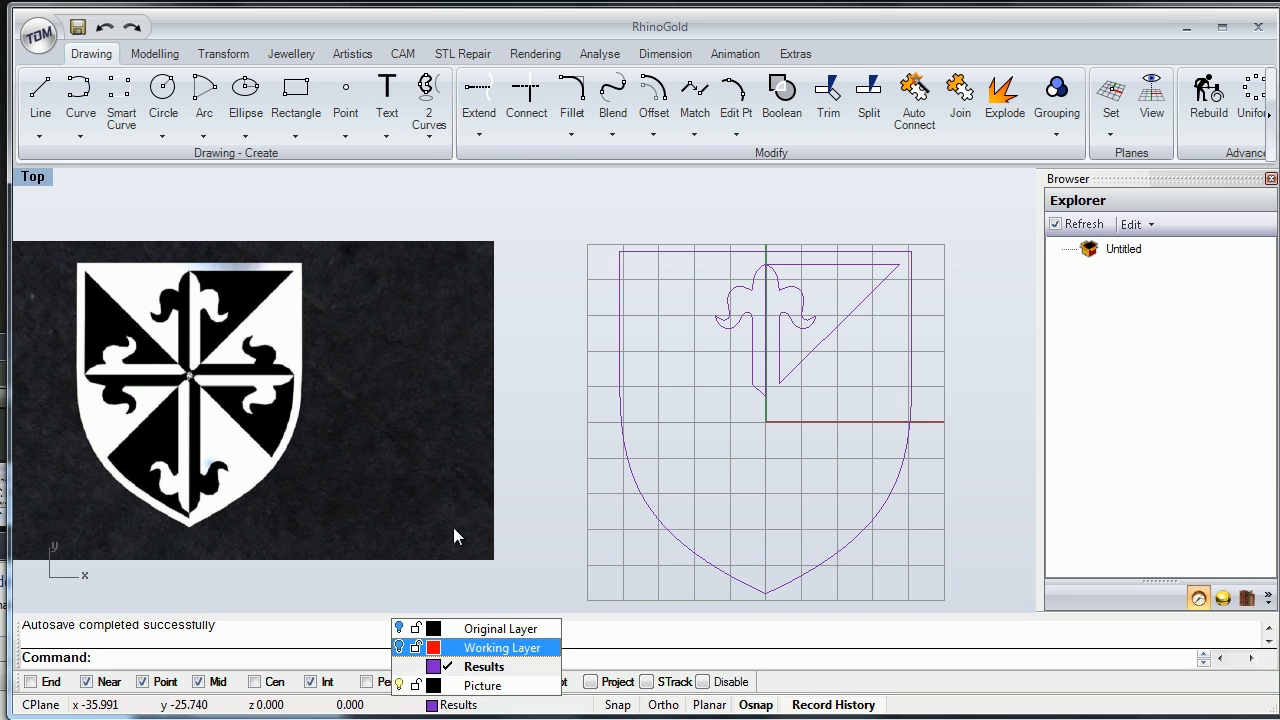
left_click(455, 537)
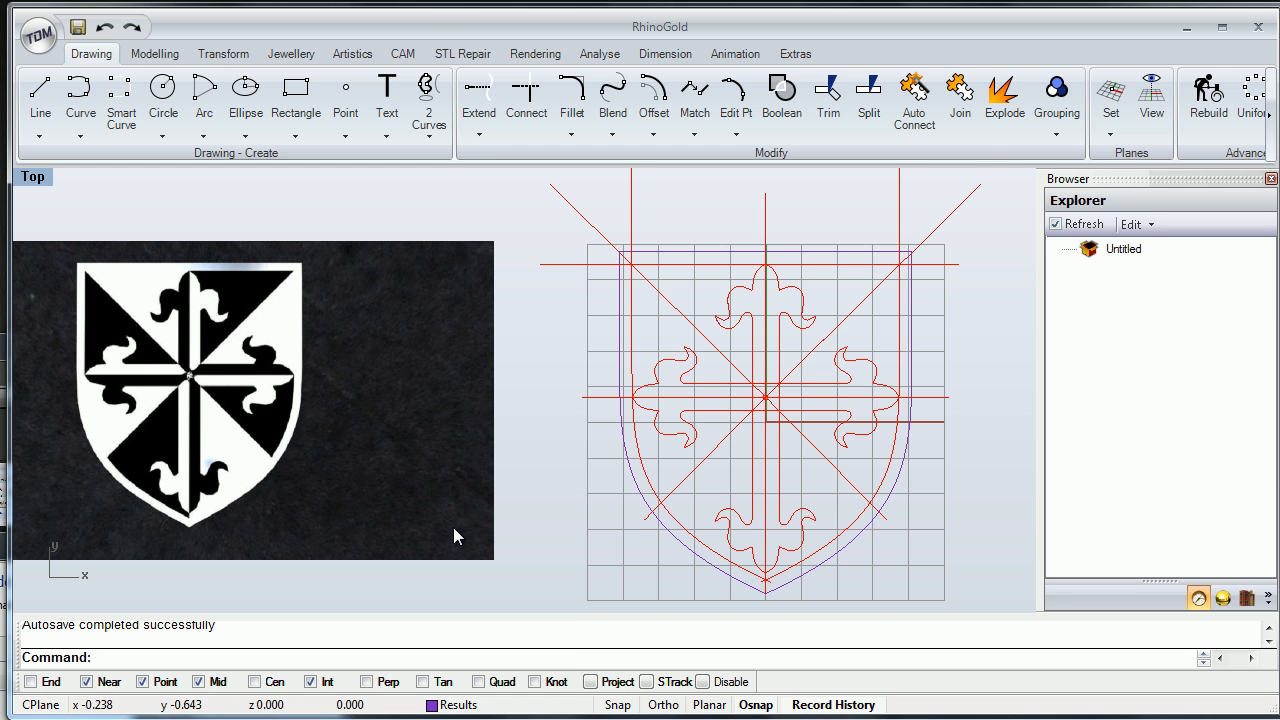
Run curve Boolean on all shield curves and keep the right arm's upper half and the lower-right field beneath that arm.
right_click_drag(454, 529, 451, 511)
key("Return")
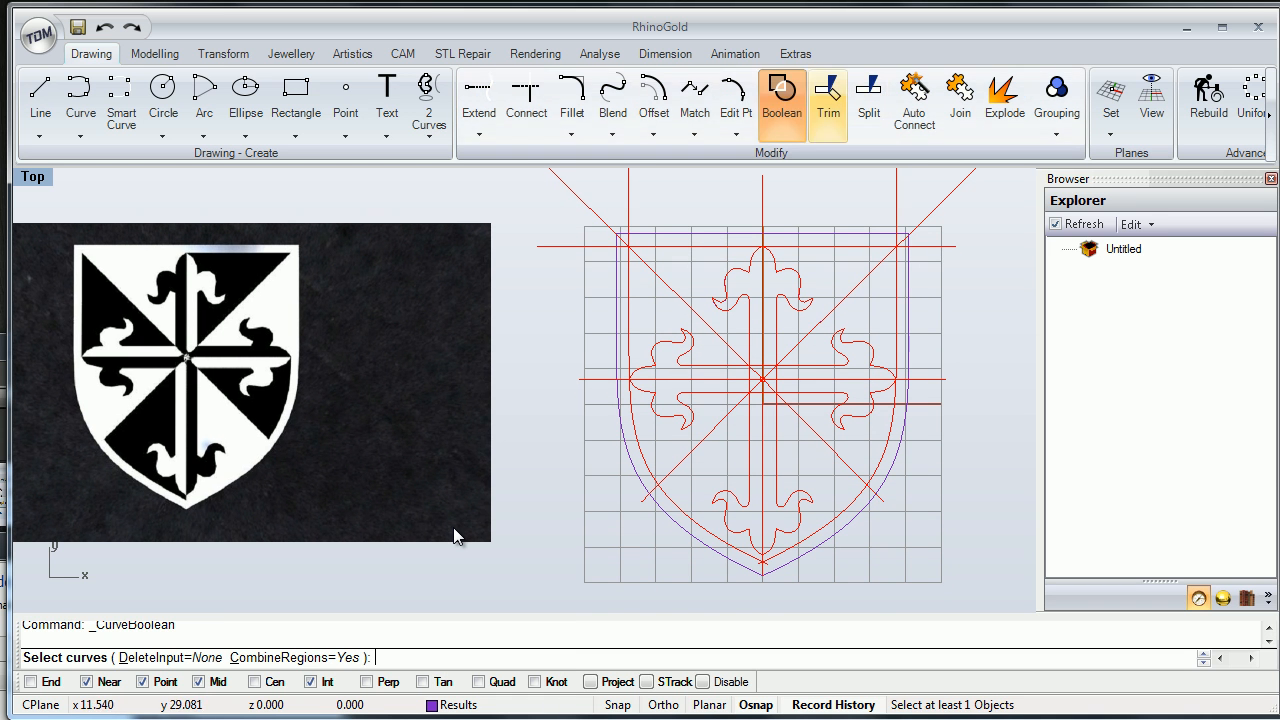
left_click(631, 249)
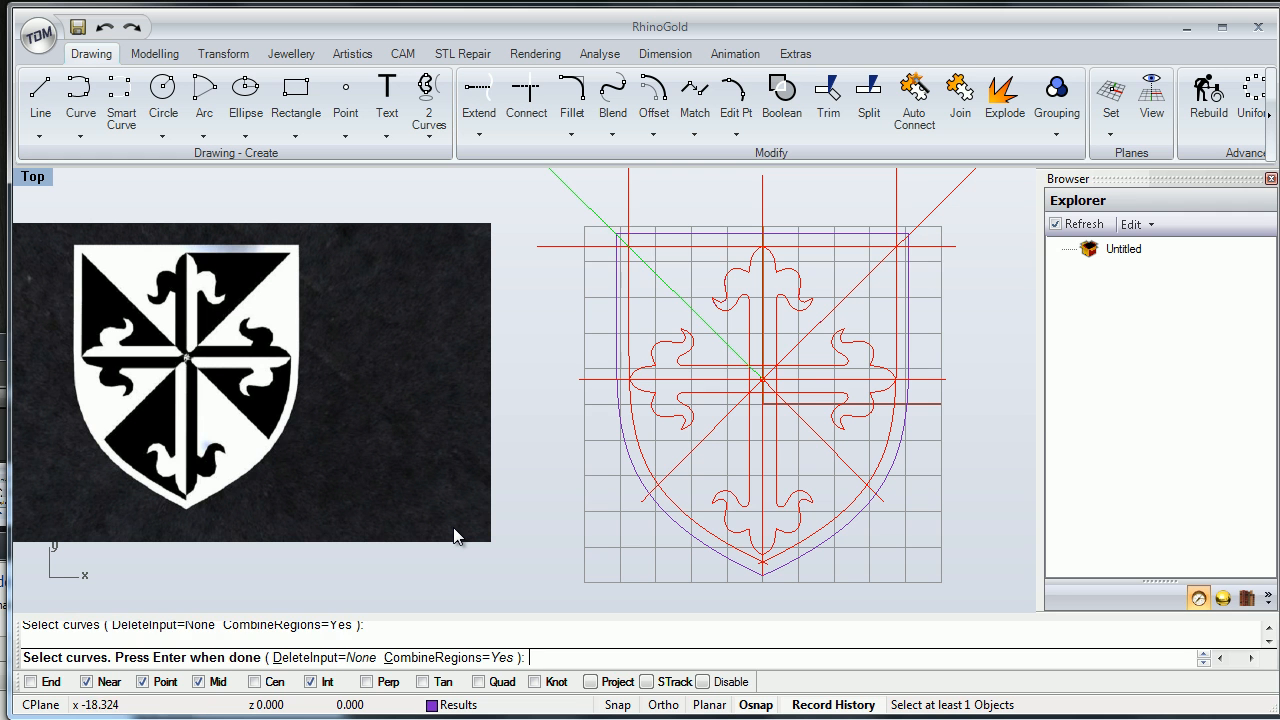
mouse_move(994, 218)
left_mouse_down()
mouse_move(774, 348)
mouse_move(642, 522)
left_mouse_up()
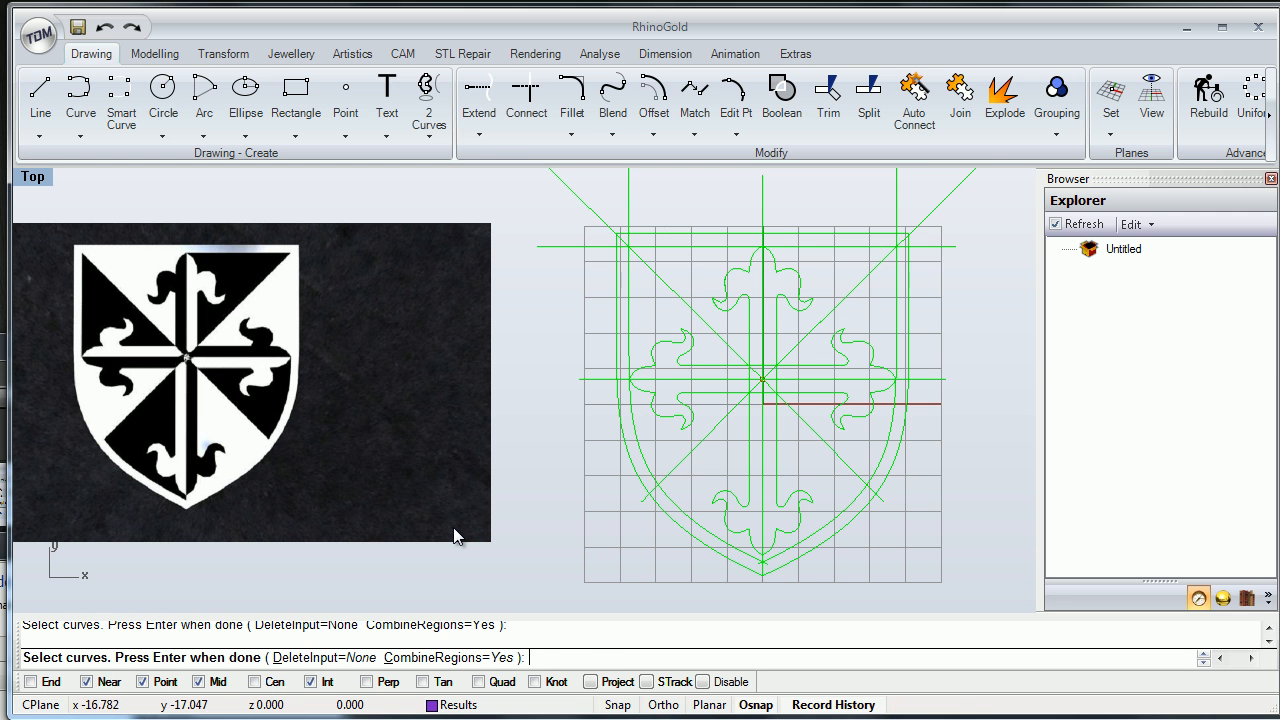
key("Return")
scroll(805, 384, "up", 2)
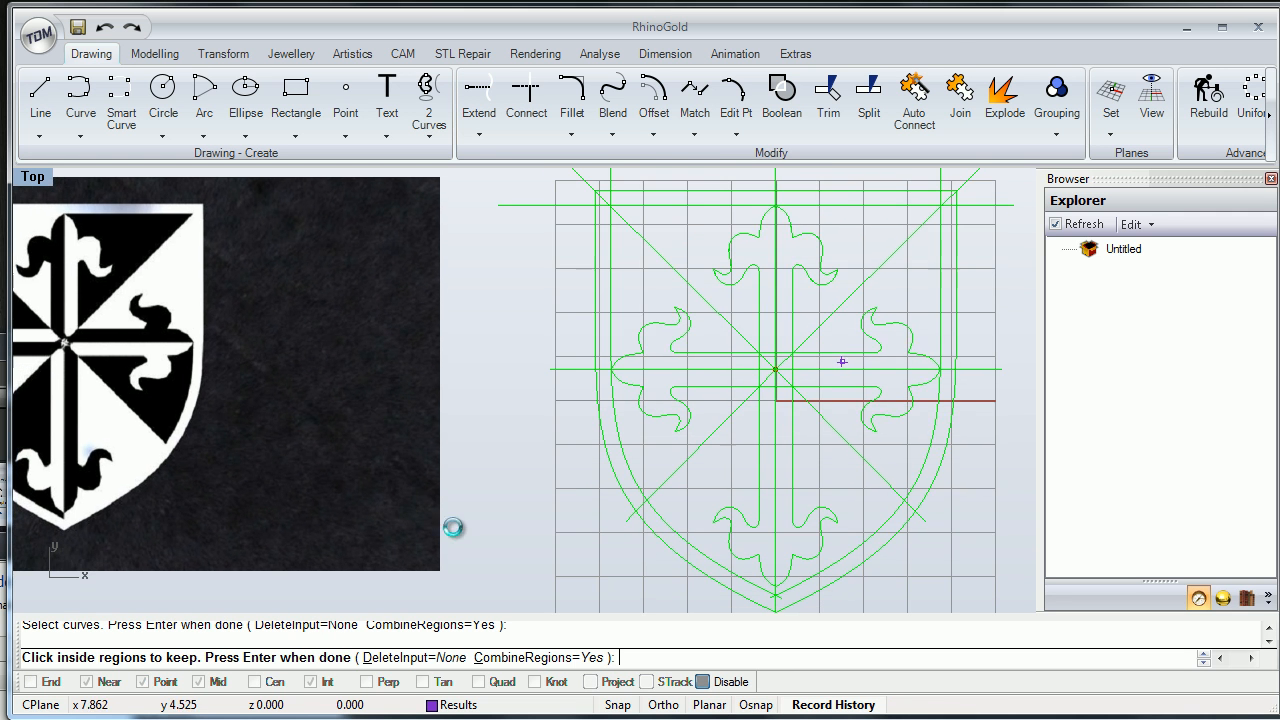
left_click(896, 344)
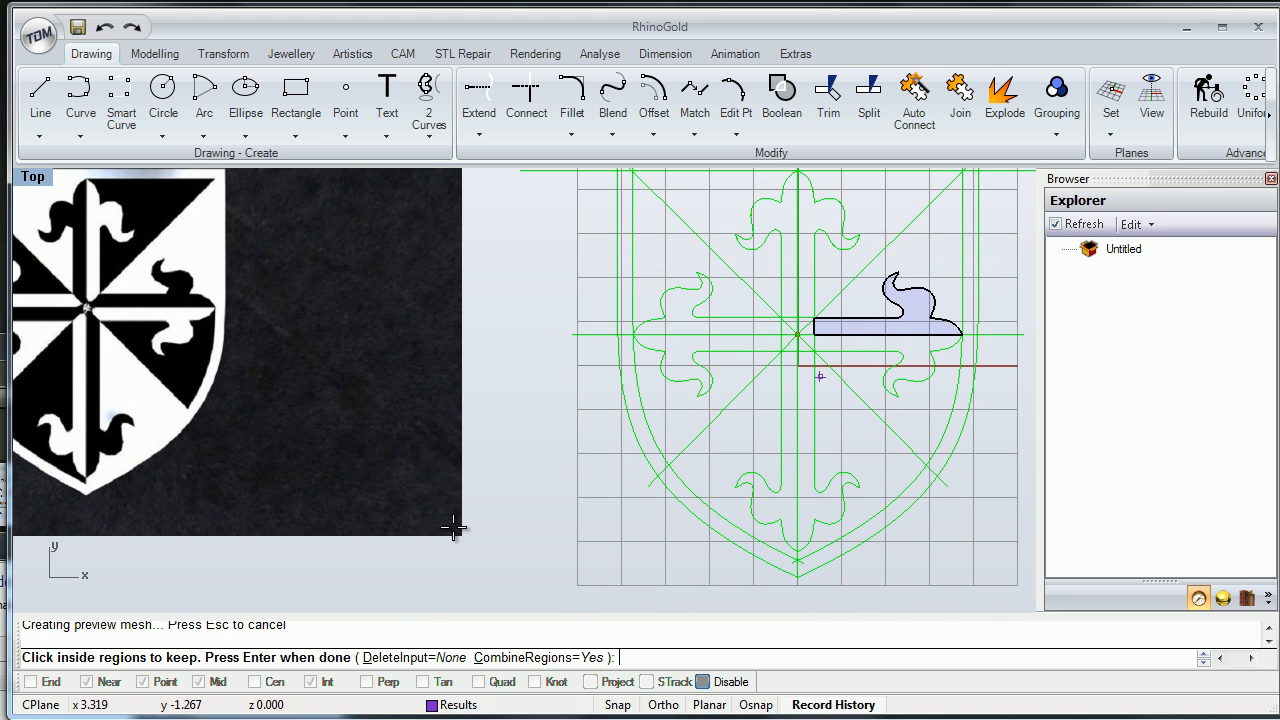
left_click(929, 420)
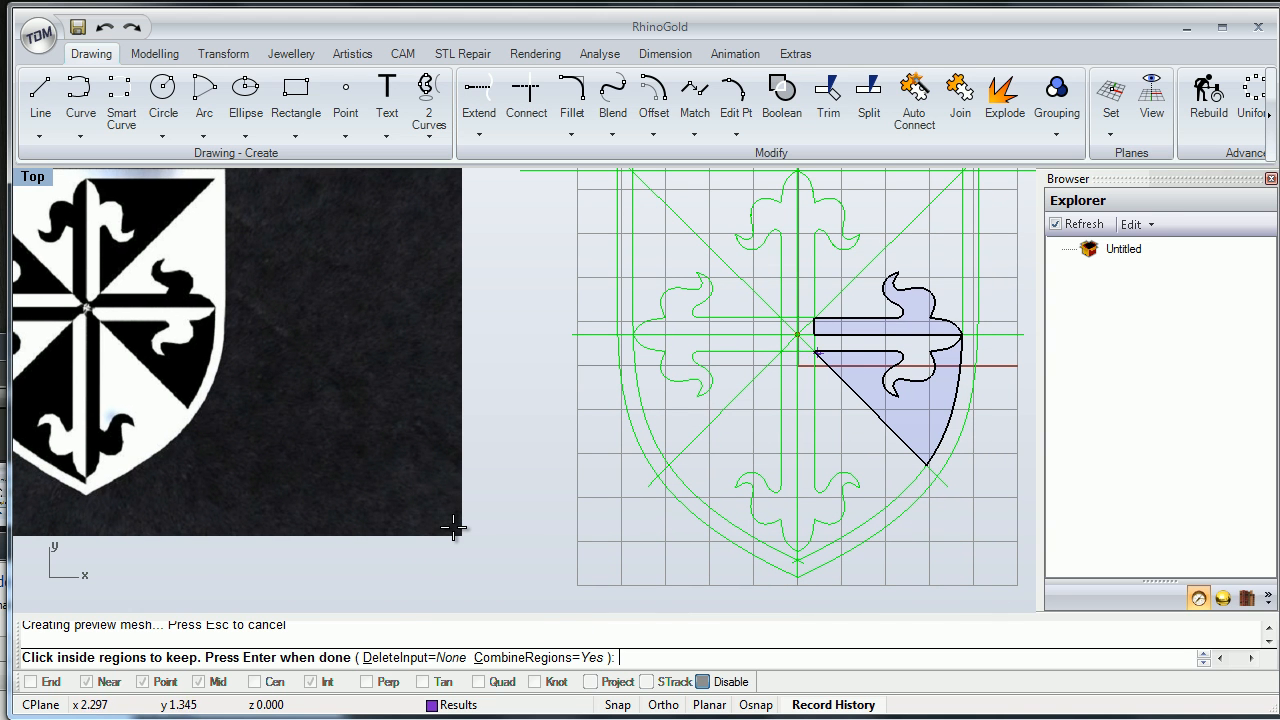
right_click_drag(857, 412, 872, 375)
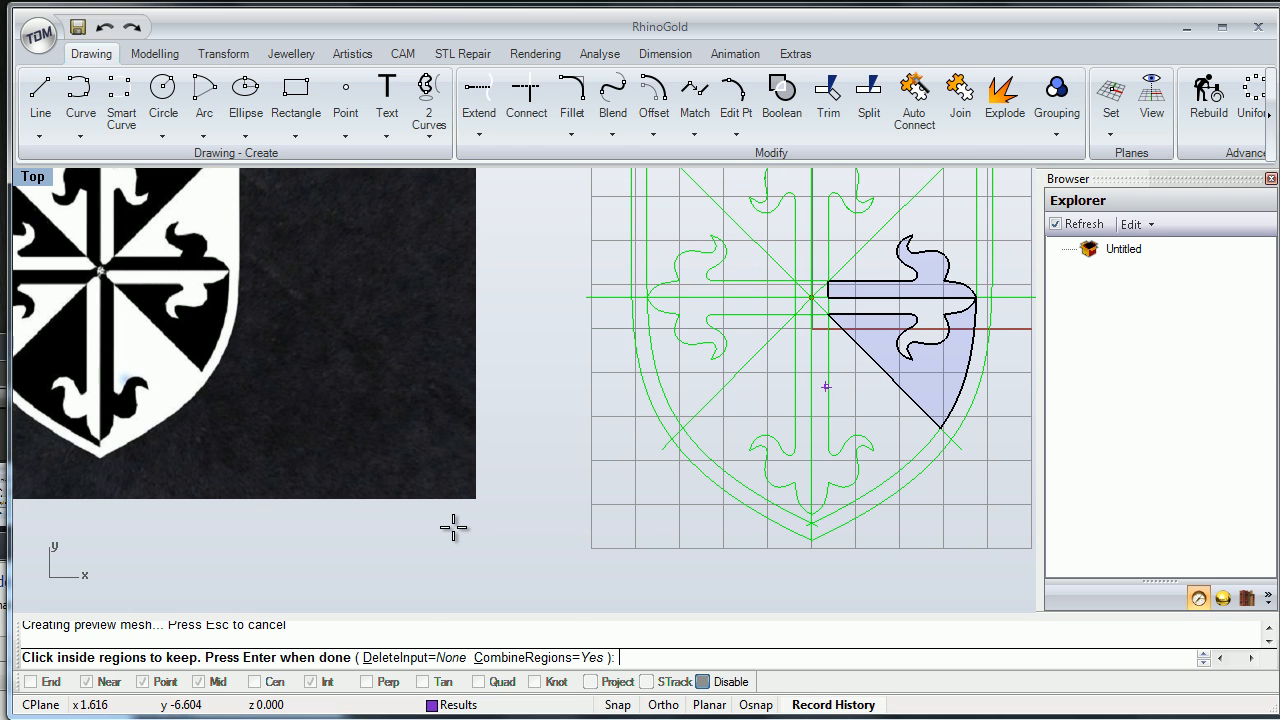
key("Return")
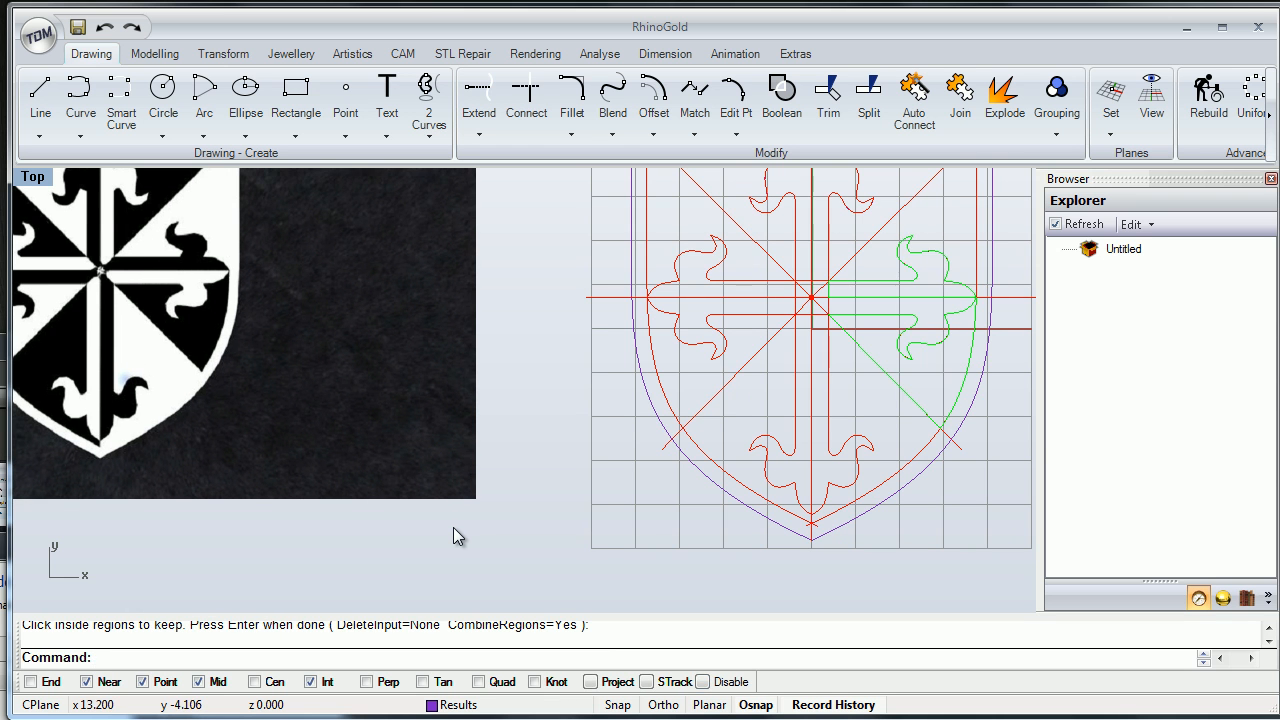
Select the new closed curves around the cross's right arm to inspect them.
left_click(928, 364)
left_click(941, 341)
left_click(1000, 411)
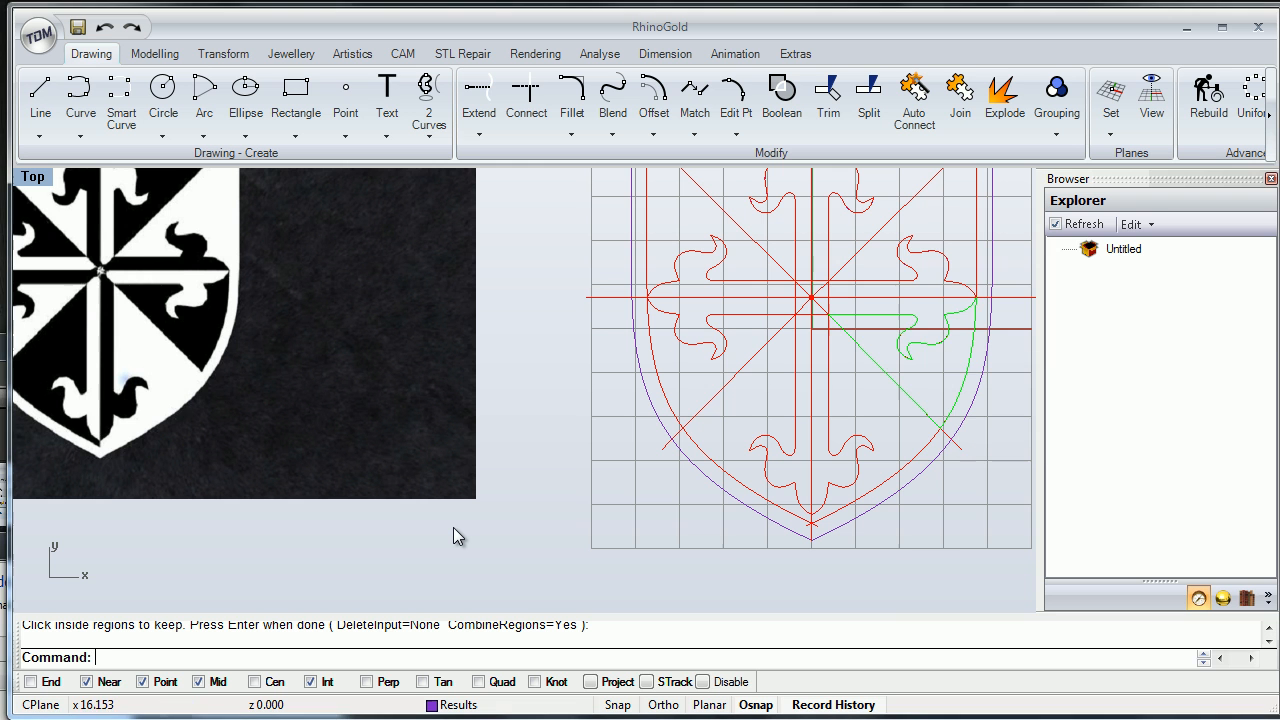
left_click(939, 374)
left_click(945, 262)
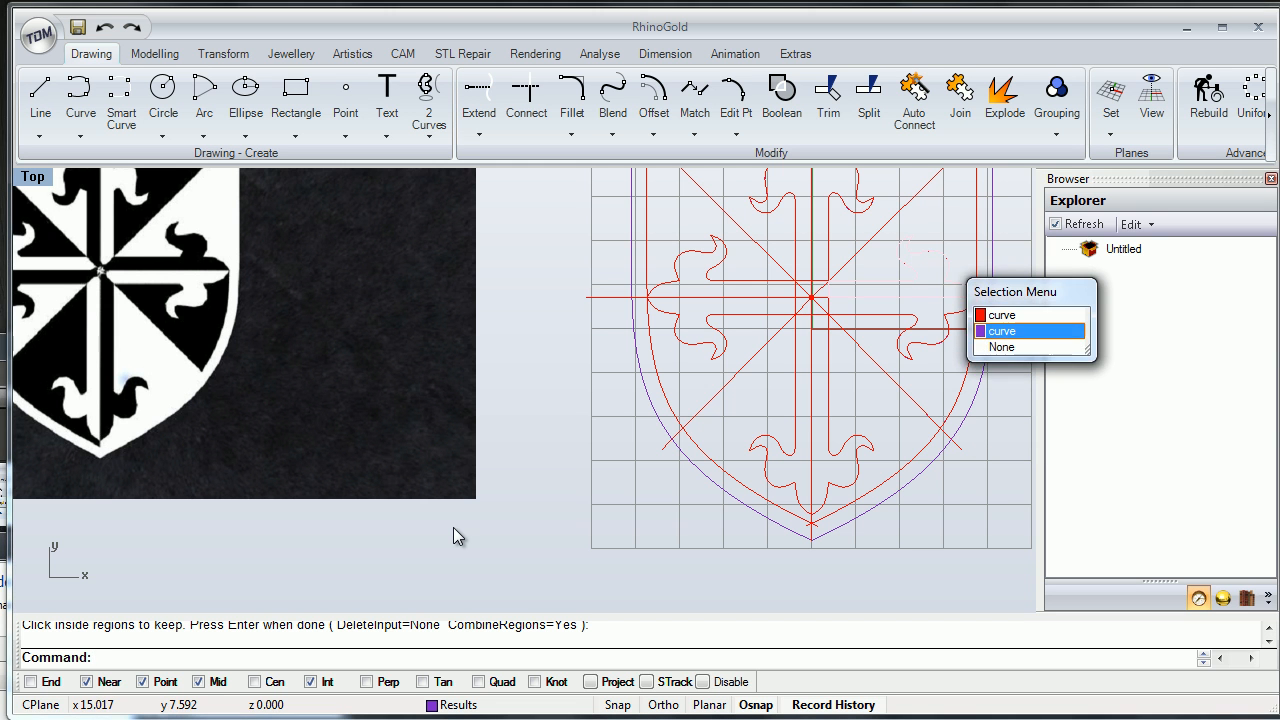
left_click(1001, 331)
left_click(454, 529)
Run curve Boolean on all shield curves and keep the lower arm's right half, including the small wedge at the cross's centre.
right_click_drag(454, 529, 393, 539)
left_click(782, 100)
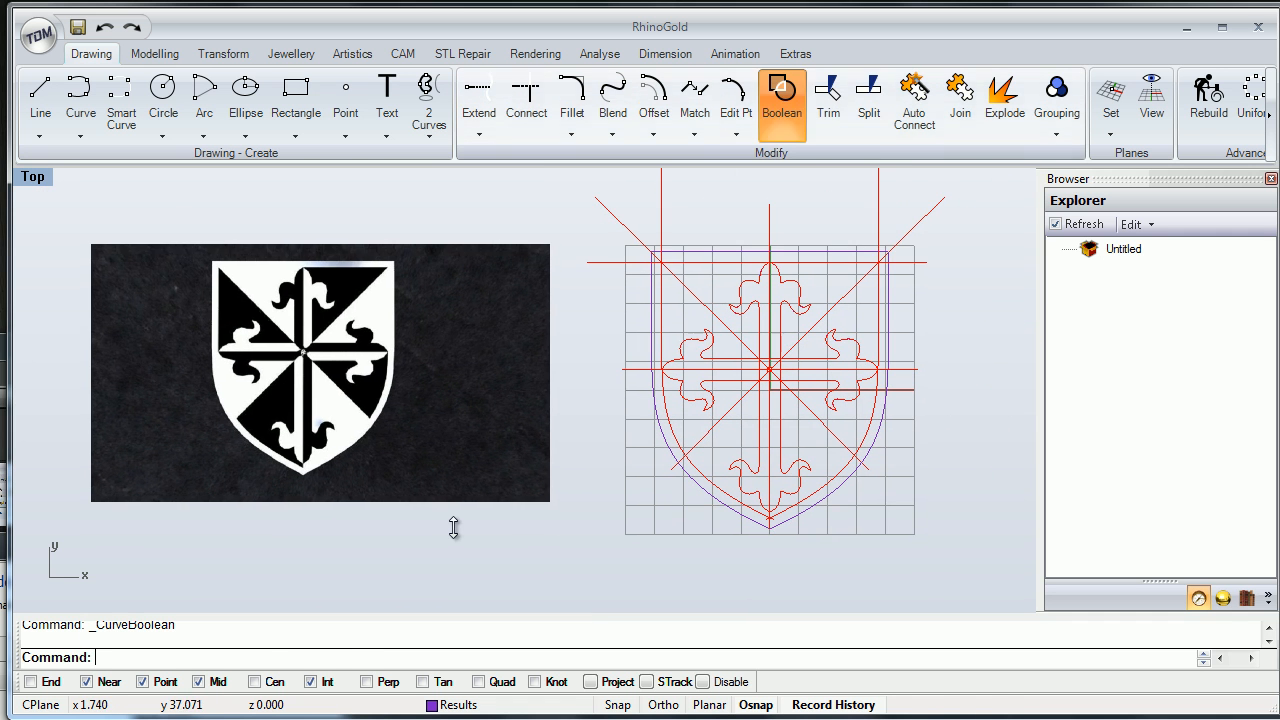
left_click_drag(921, 615, 731, 617)
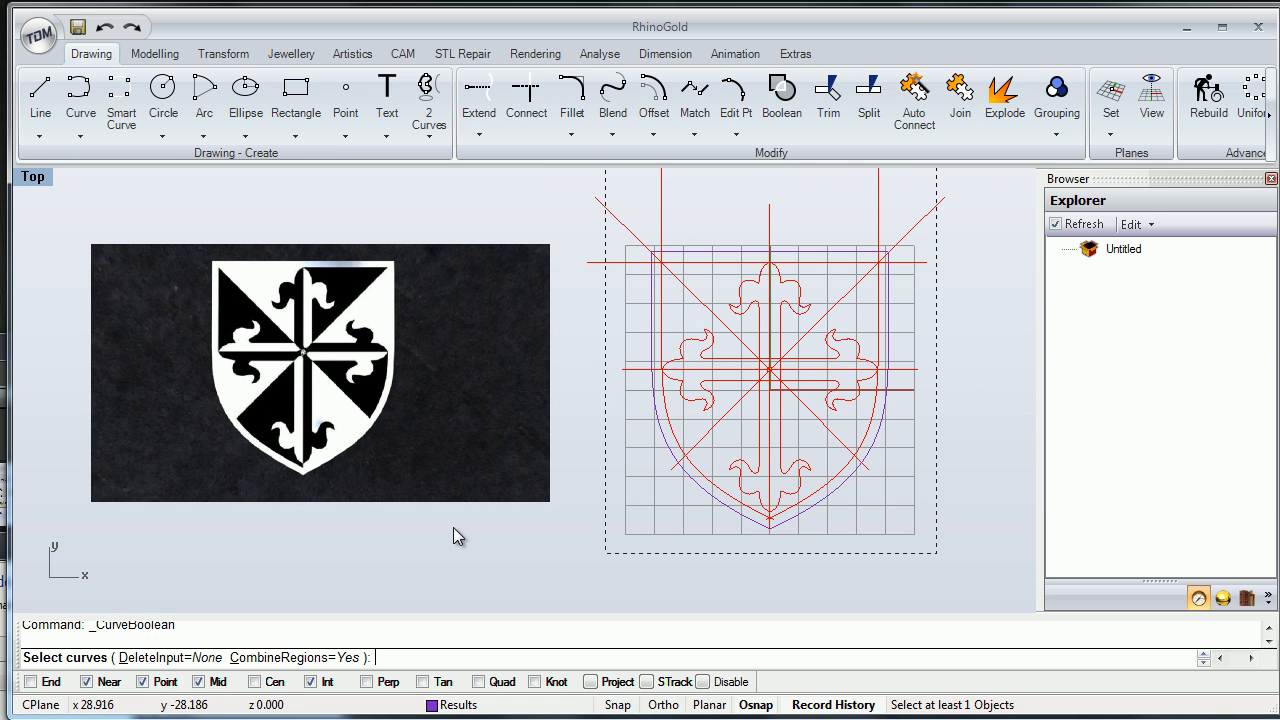
left_click_drag(937, 553, 605, 168)
key("Return")
scroll(751, 405, "up", 2)
right_click_drag(751, 405, 816, 370)
right_click_drag(829, 429, 757, 395)
scroll(797, 387, "up", 2)
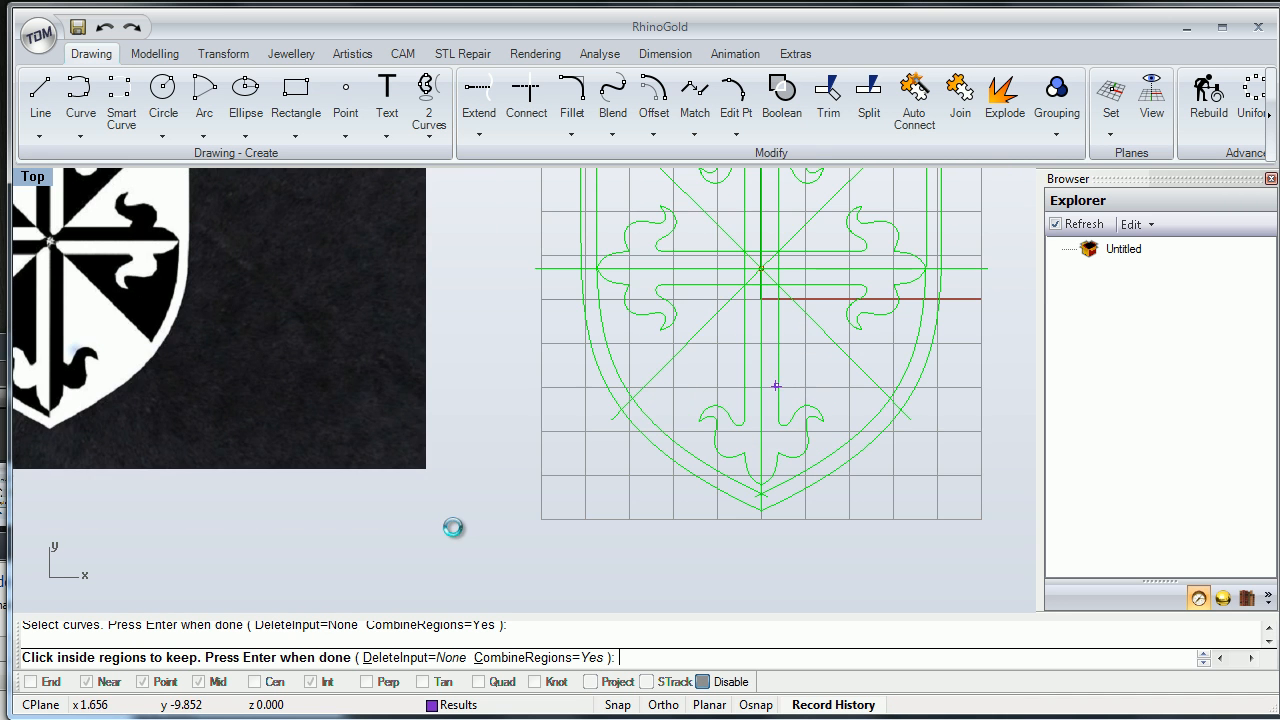
left_click(776, 386)
right_click_drag(771, 347, 828, 373)
scroll(850, 374, "up", 4)
scroll(849, 374, "up", 1)
left_click(849, 340)
scroll(863, 369, "down", 4)
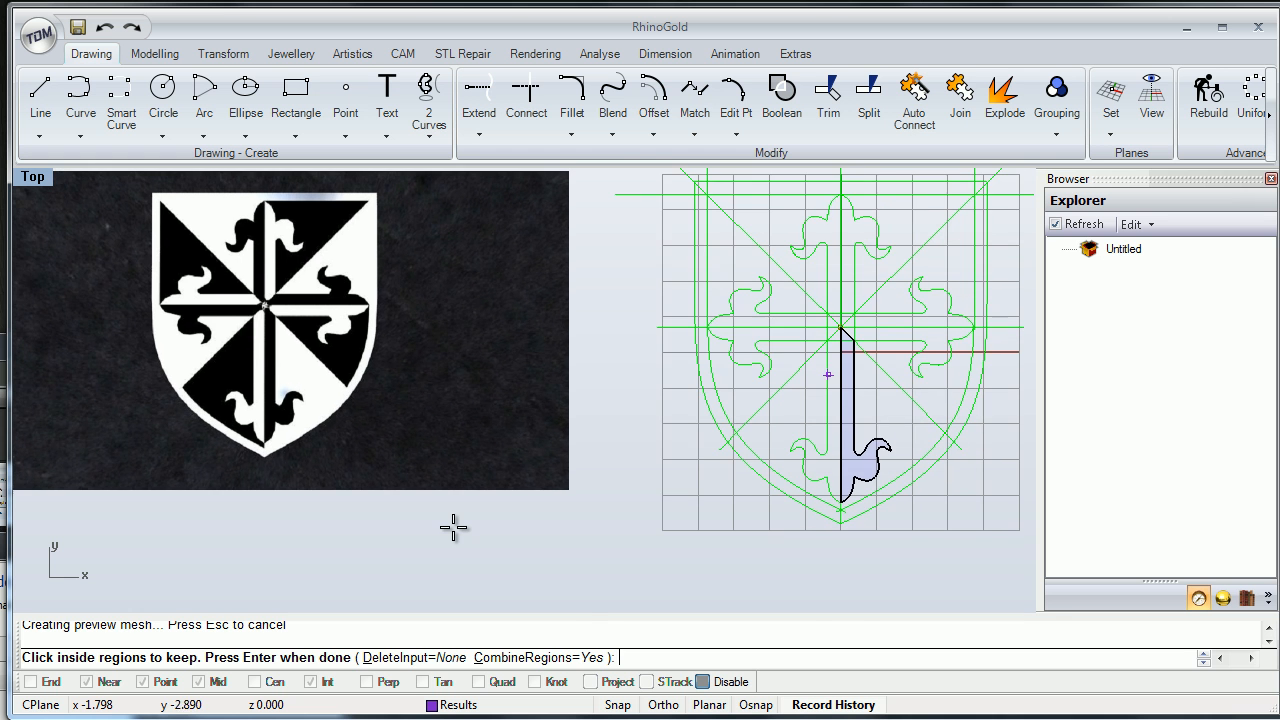
Keep the left arm's lower half with its small wedge at the cross's centre and finish the curve Boolean.
left_click(766, 334)
scroll(842, 333, "up", 8)
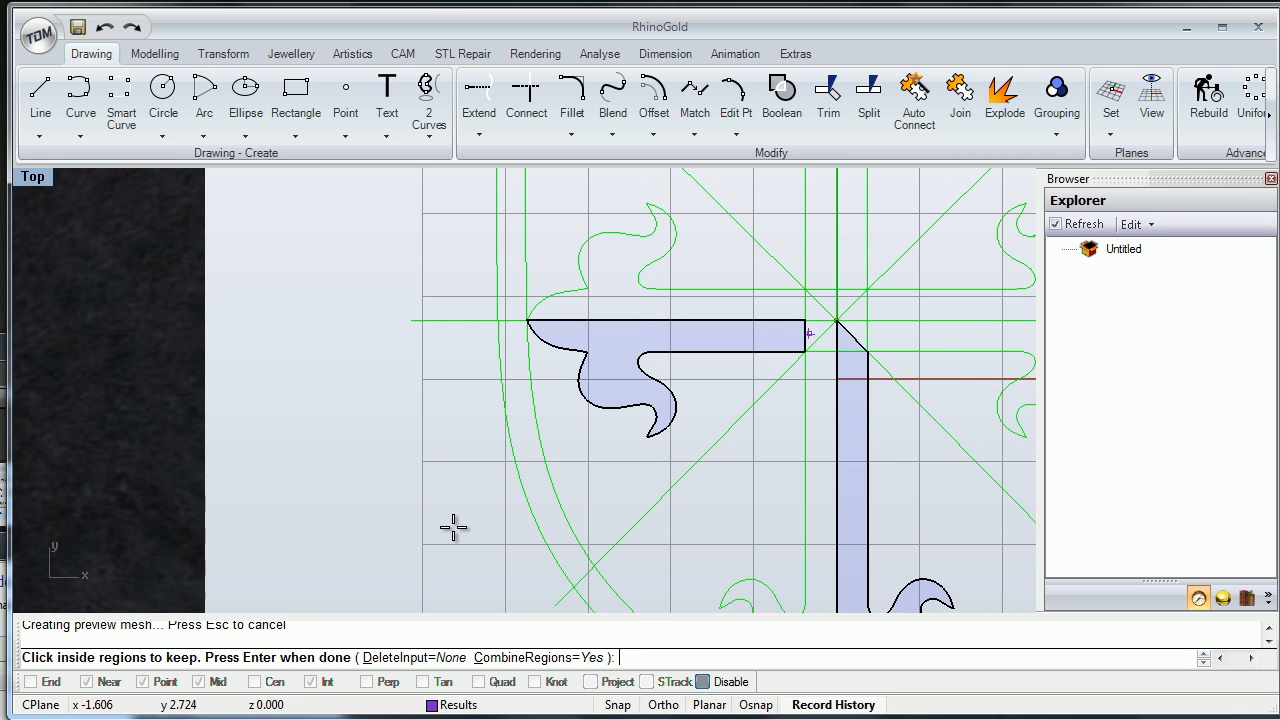
scroll(453, 528, "down", 8)
key("Return")
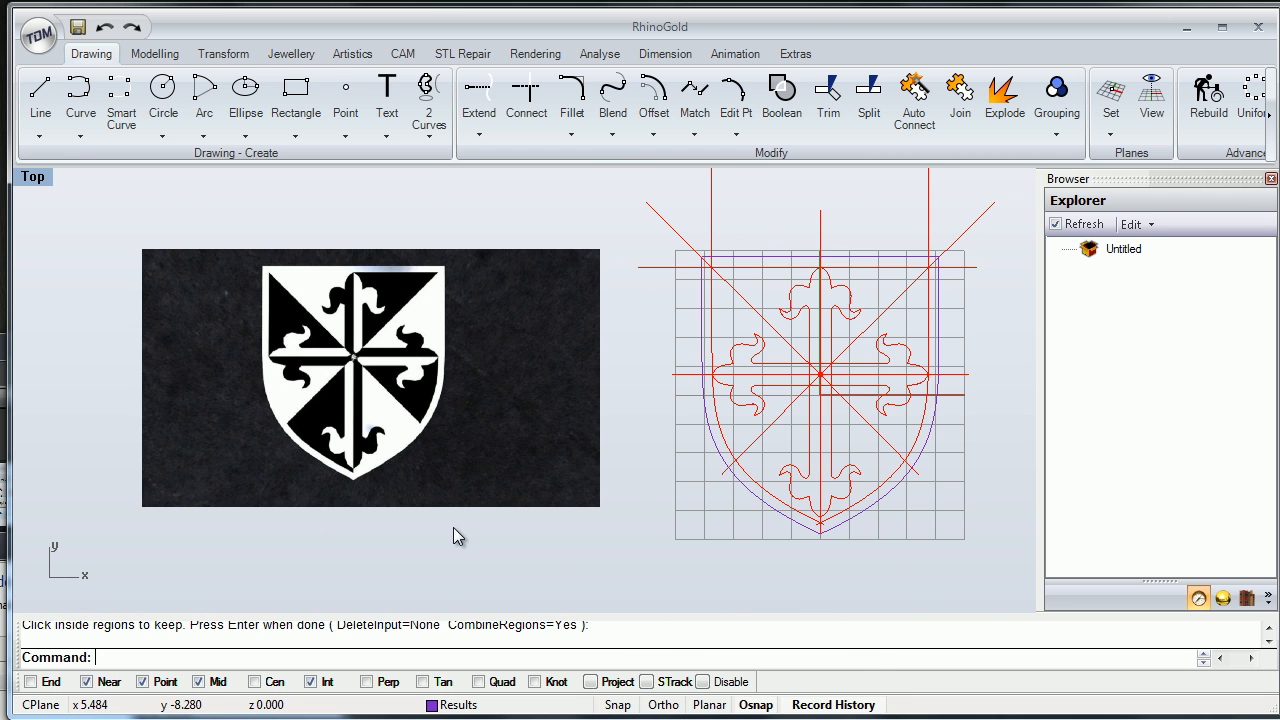
Hide the Working Layer and examine the closed region curves on Results.
left_click(456, 705)
left_click(399, 647)
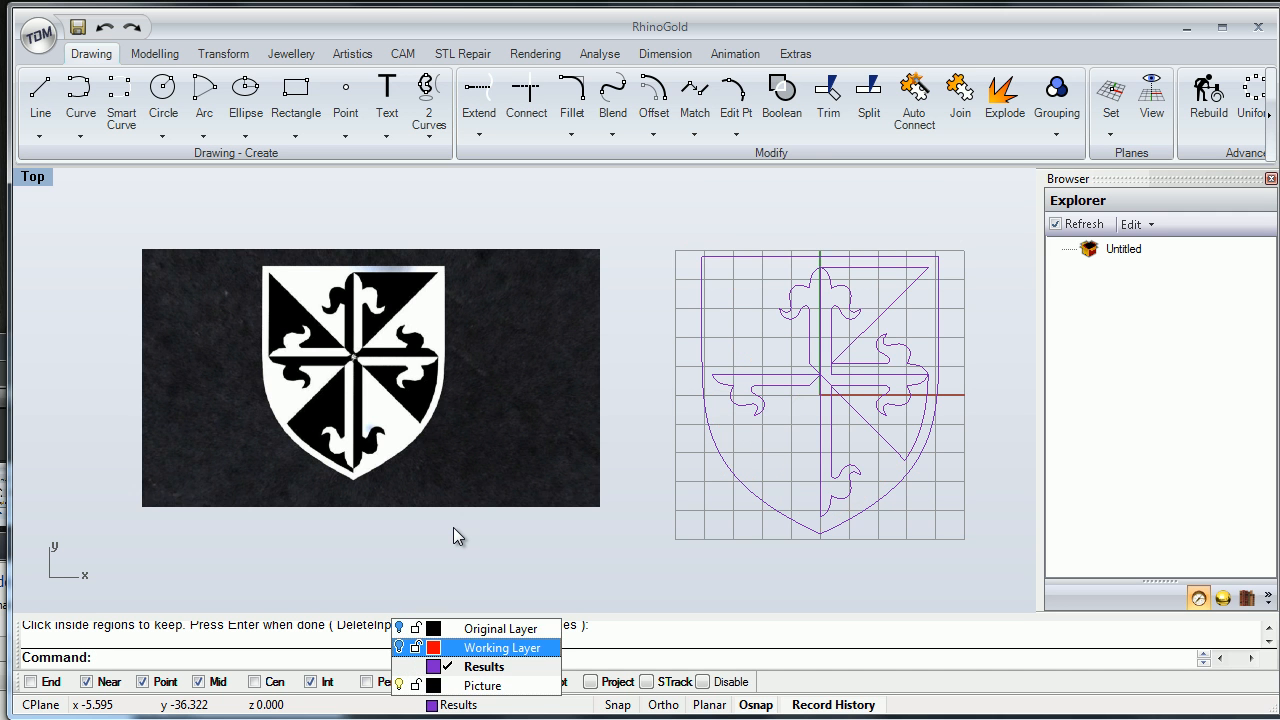
right_click_drag(801, 390, 781, 402)
scroll(610, 586, "up", 2)
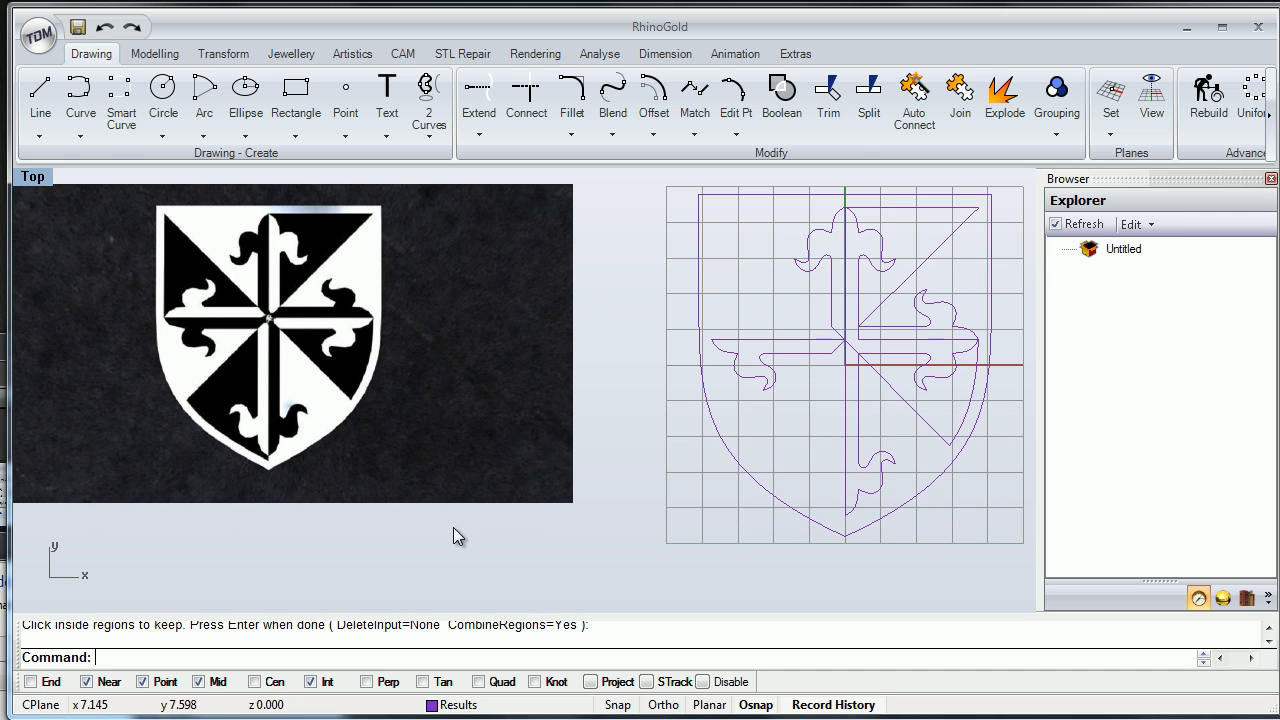
Delete the closed curve of the right arm's upper half and undo the deletion.
scroll(455, 537, "up", 2)
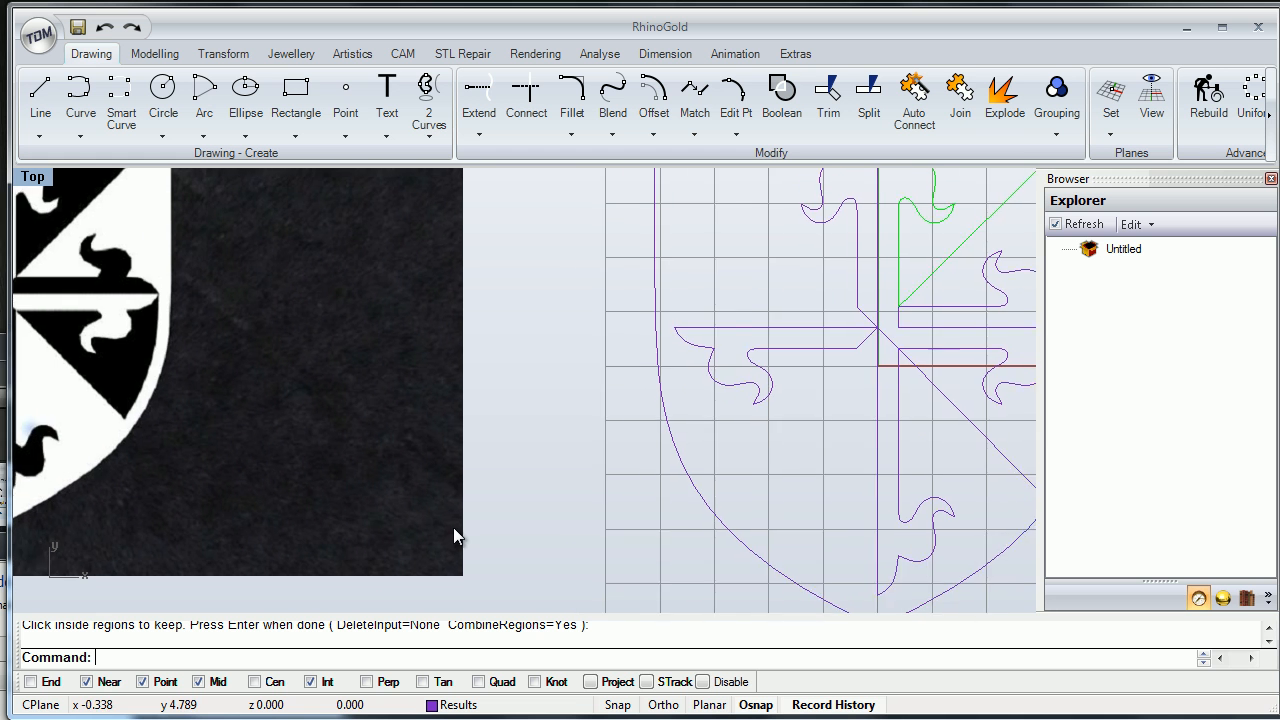
scroll(455, 537, "down", 4)
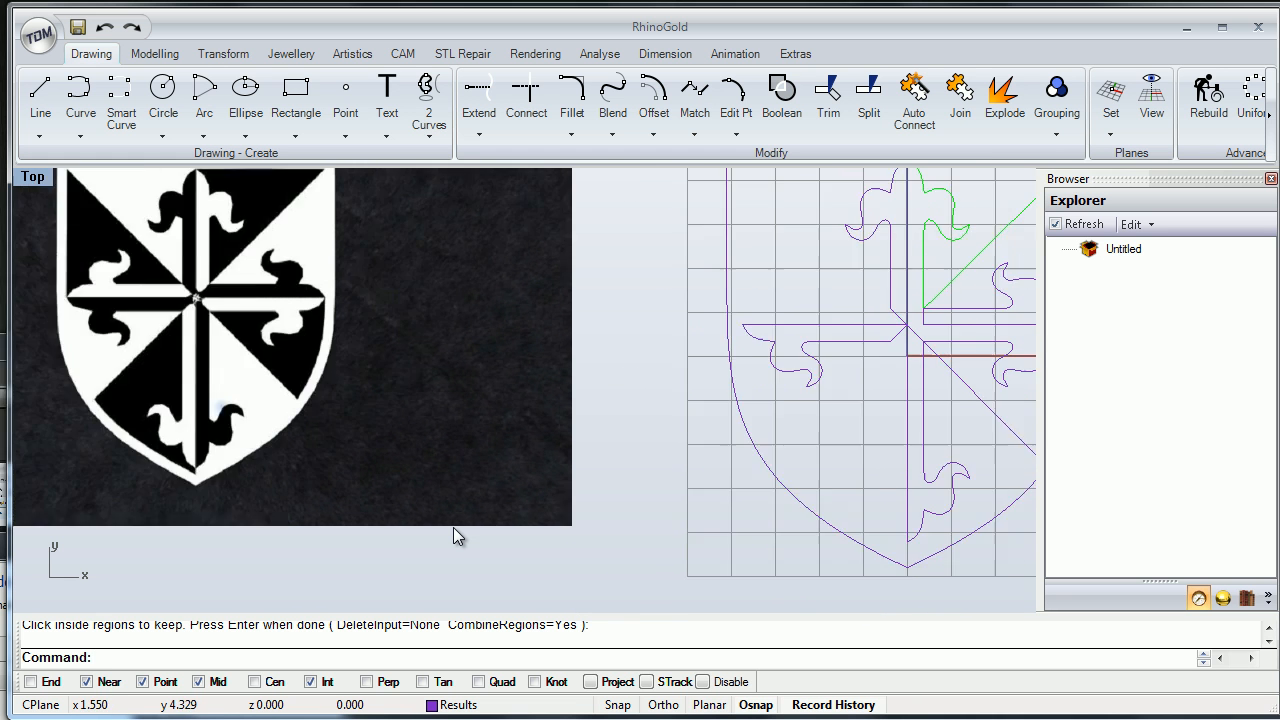
key("Delete")
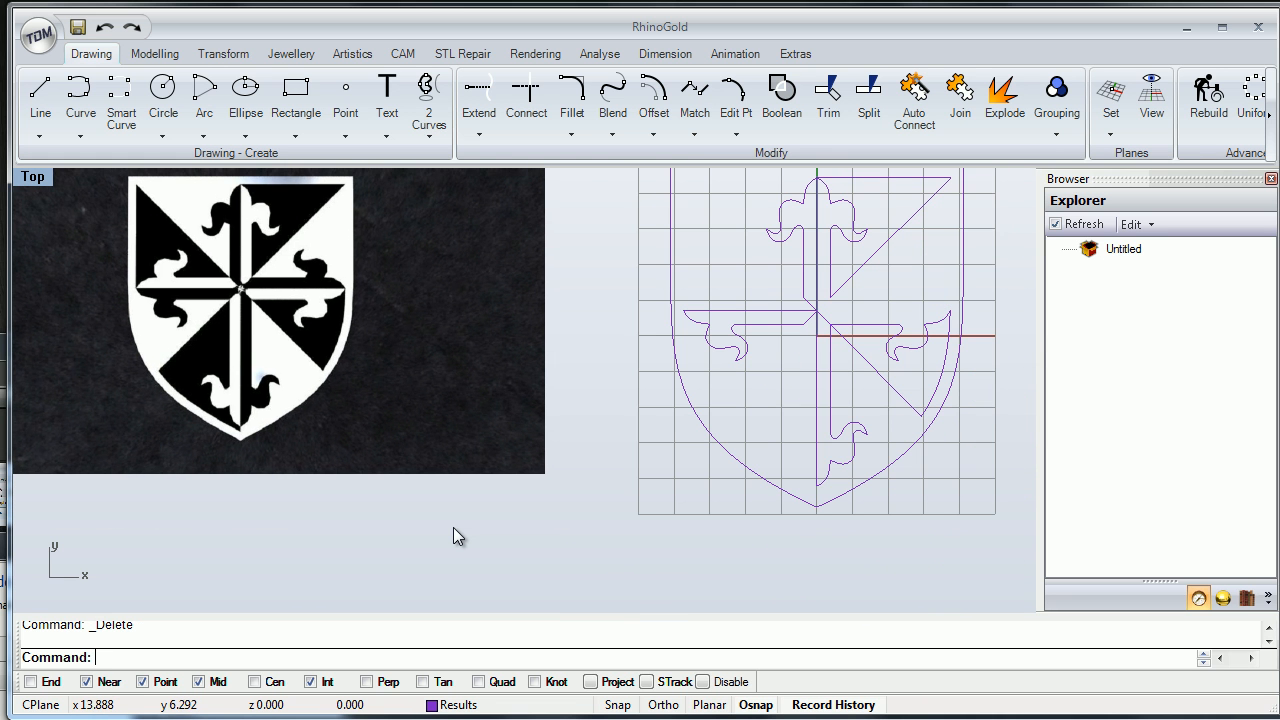
scroll(455, 537, "up", 2)
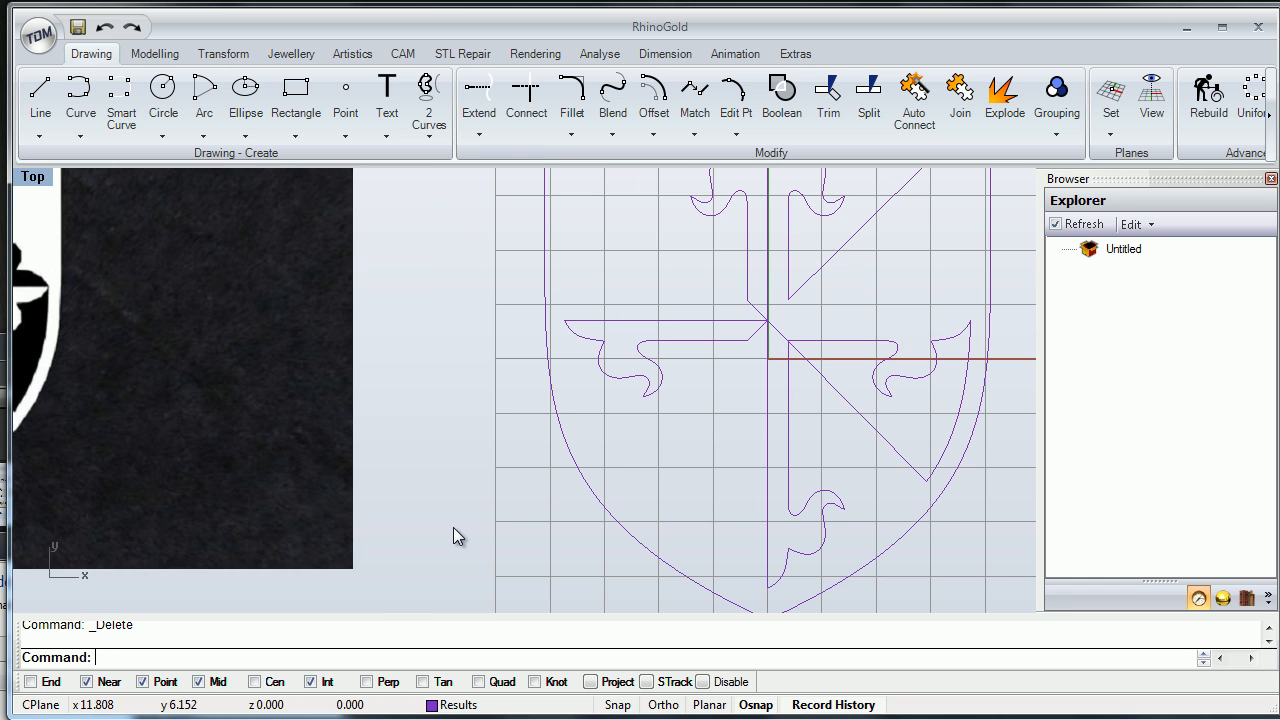
key("ctrl+z")
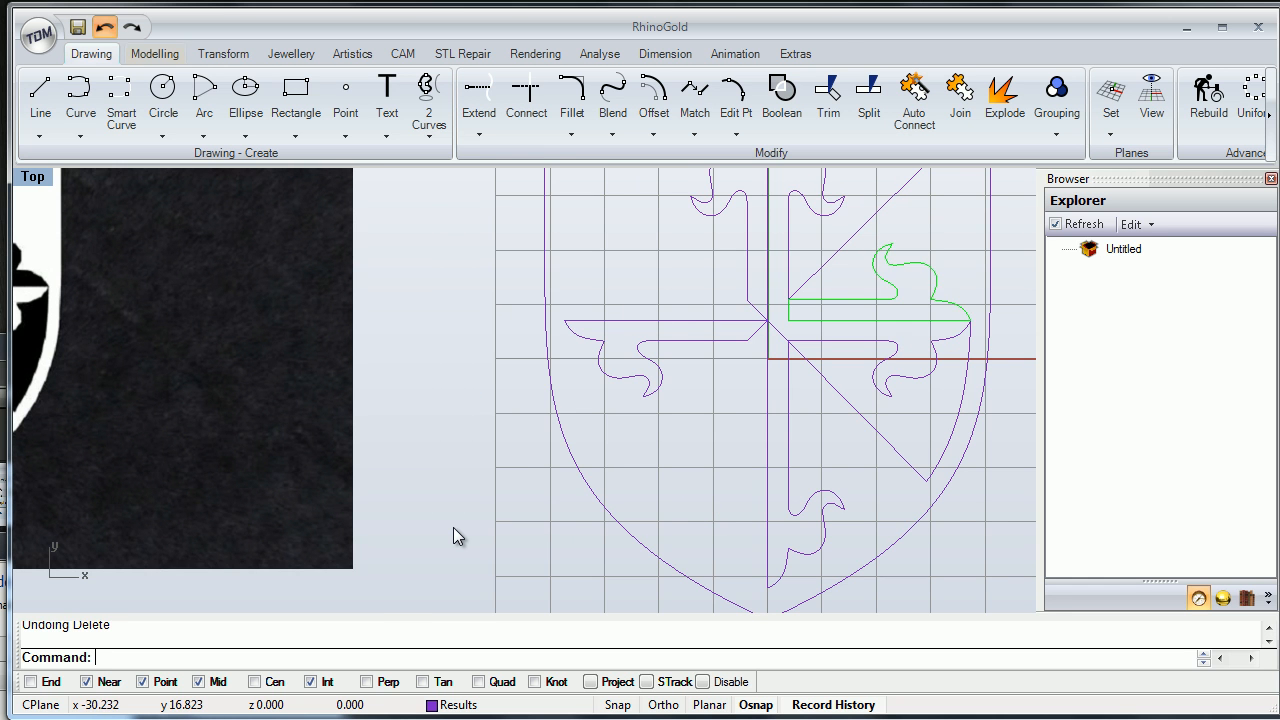
Turn on the control points of the right arm's upper-half curve to inspect its blunt end near the cross's centre.
scroll(455, 537, "up", 4)
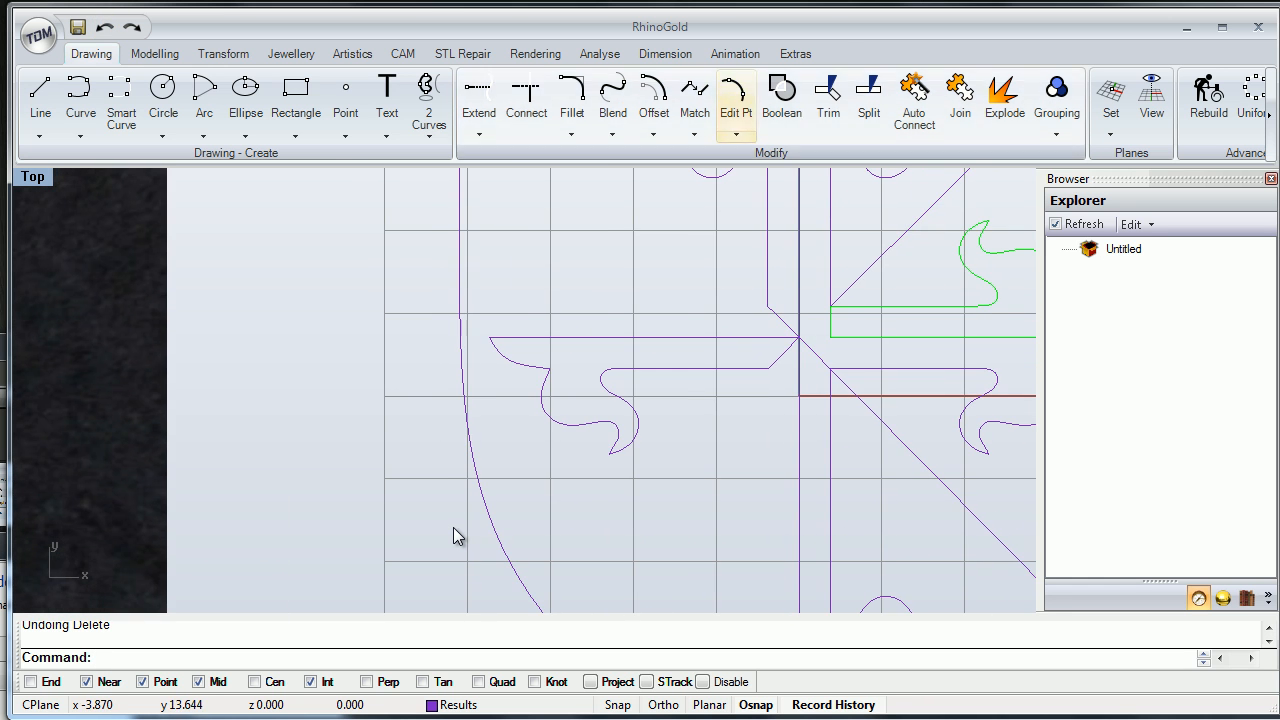
left_click(736, 132)
left_click(660, 165)
scroll(826, 319, "up", 18)
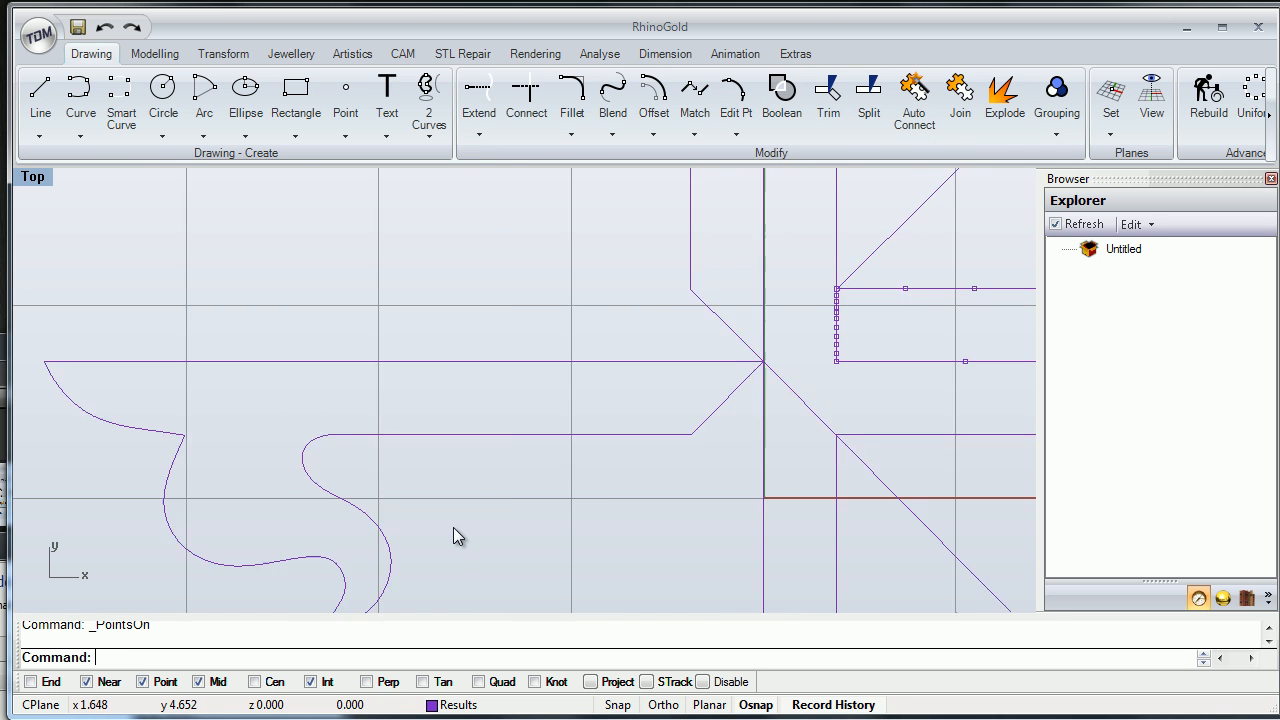
scroll(834, 308, "down", 10)
right_click_drag(845, 325, 765, 322)
scroll(455, 535, "down", 5)
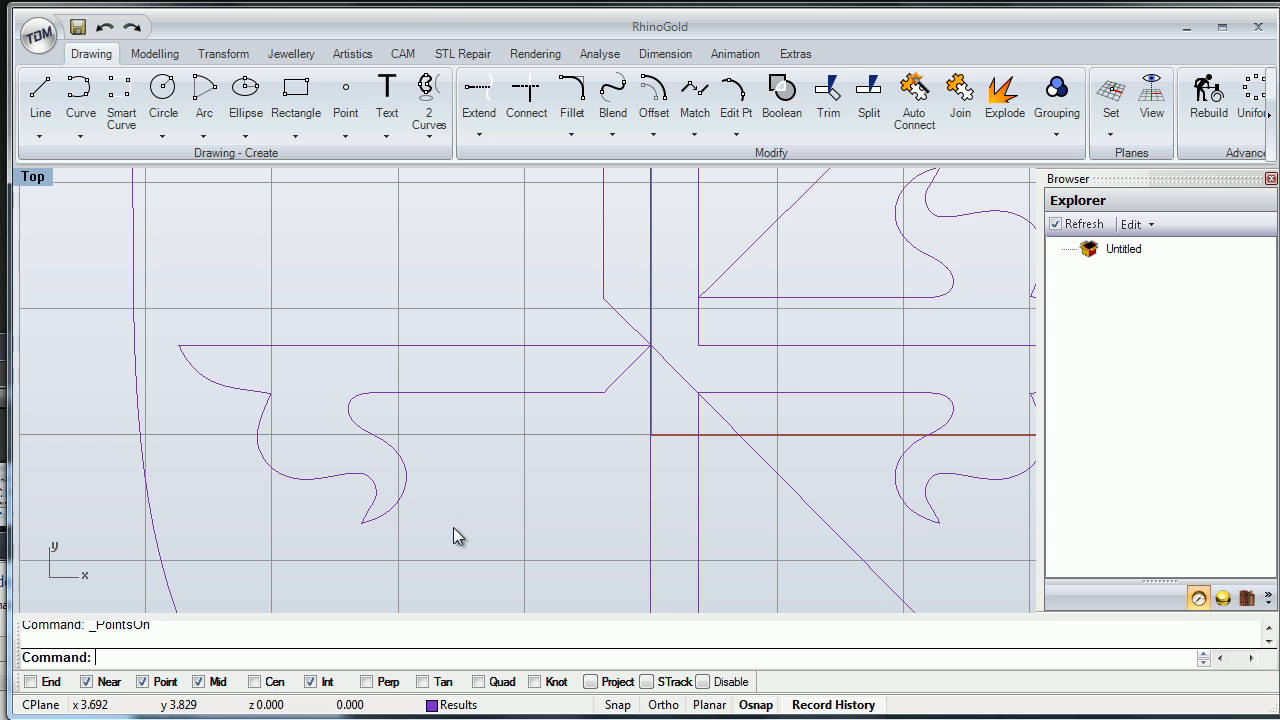
Explode the closed curve of the right arm's upper half into separate segments.
left_click(748, 341)
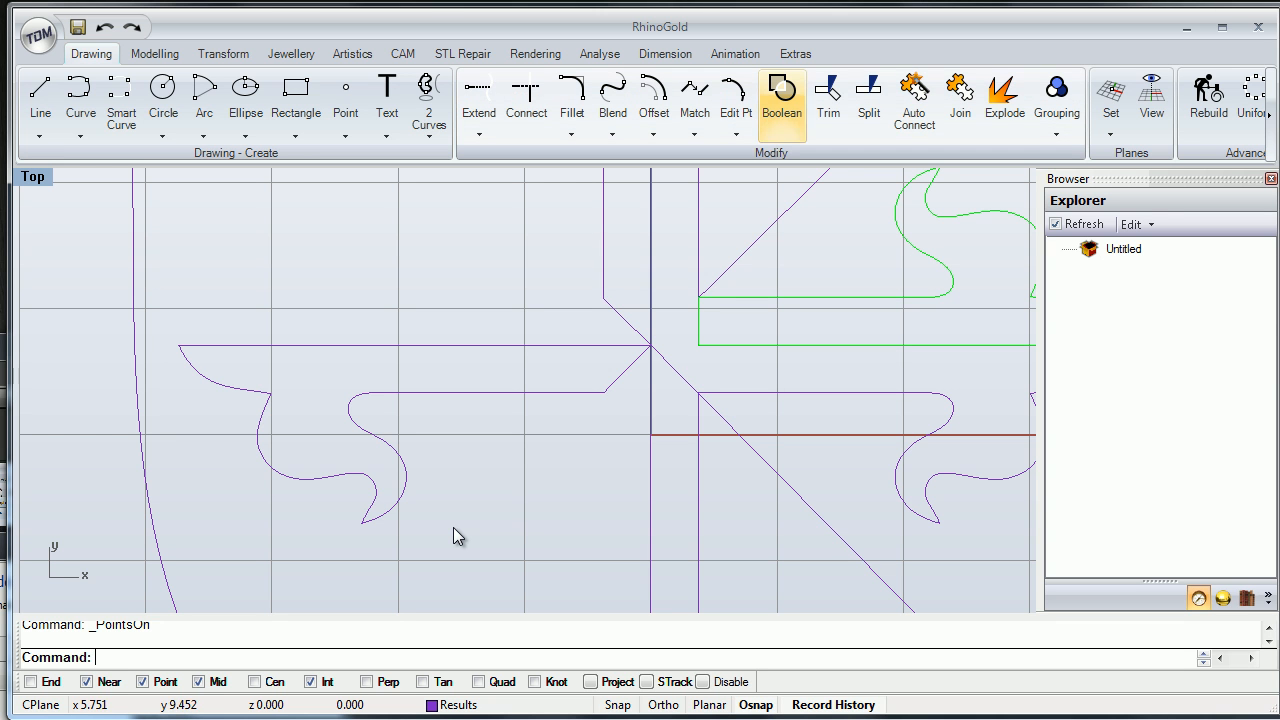
right_click_drag(454, 528, 453, 536)
right_click_drag(762, 337, 742, 338)
left_click(1004, 104)
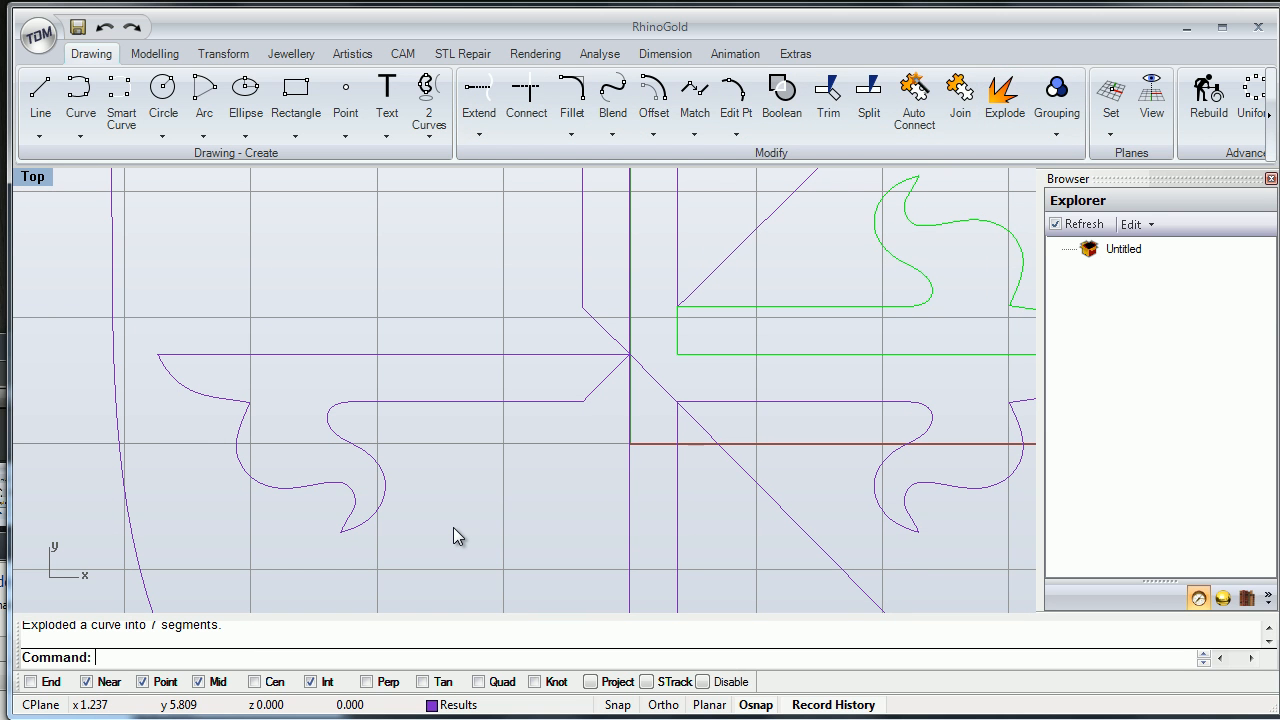
Join the exploded arm segments except the short vertical end near the cross's centre, and delete that vertical end.
left_click_drag(689, 317, 659, 341)
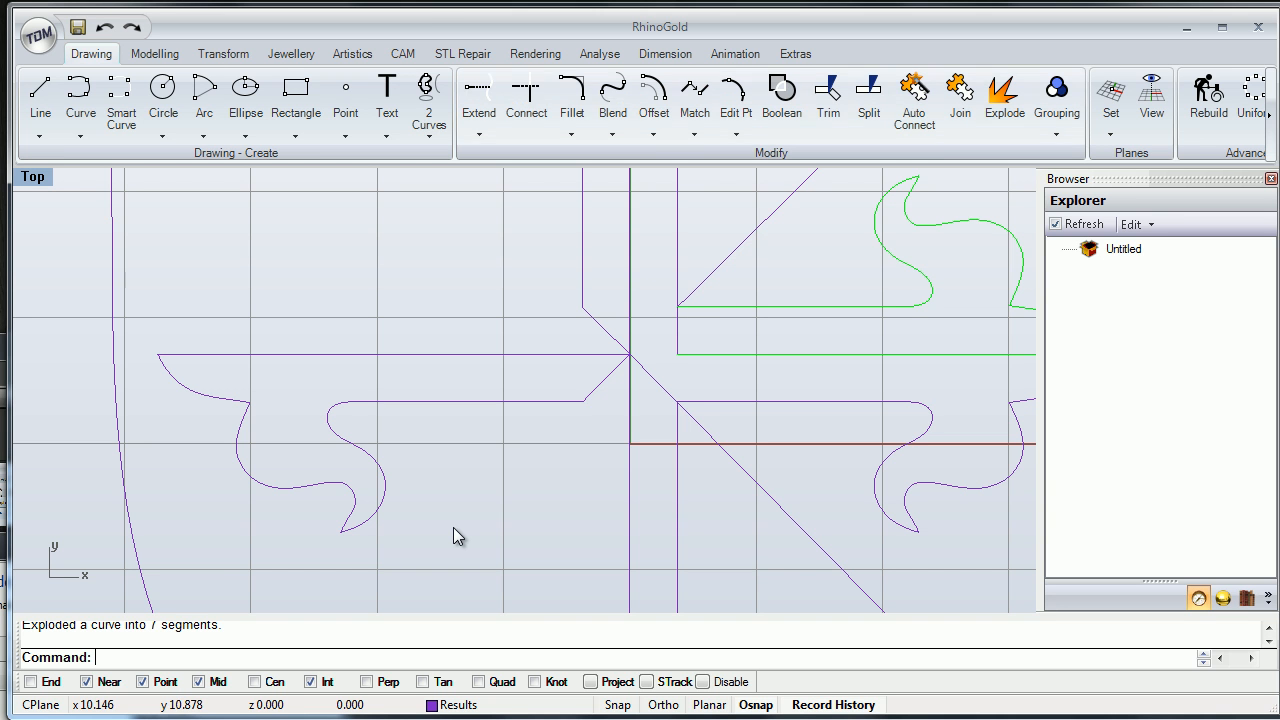
left_click(960, 100)
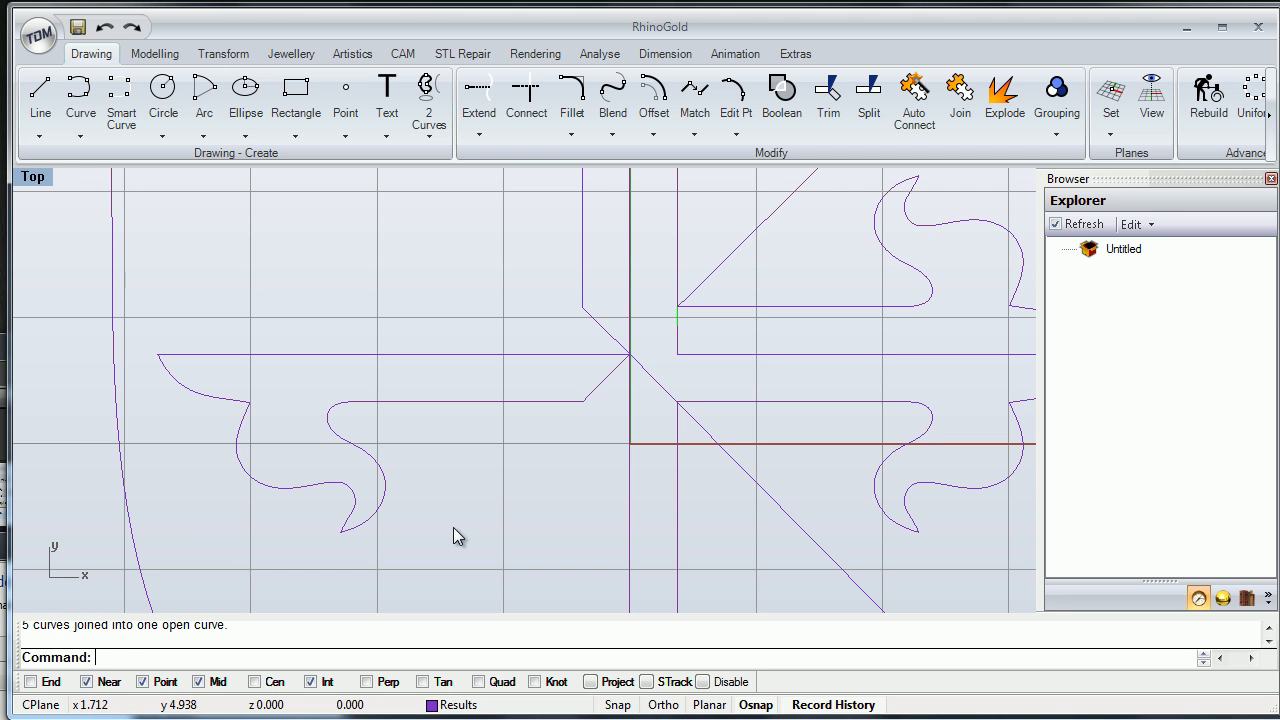
key("Delete")
Move the end control point of the right arm's horizontal centre line onto the cross's centre.
left_click(739, 354)
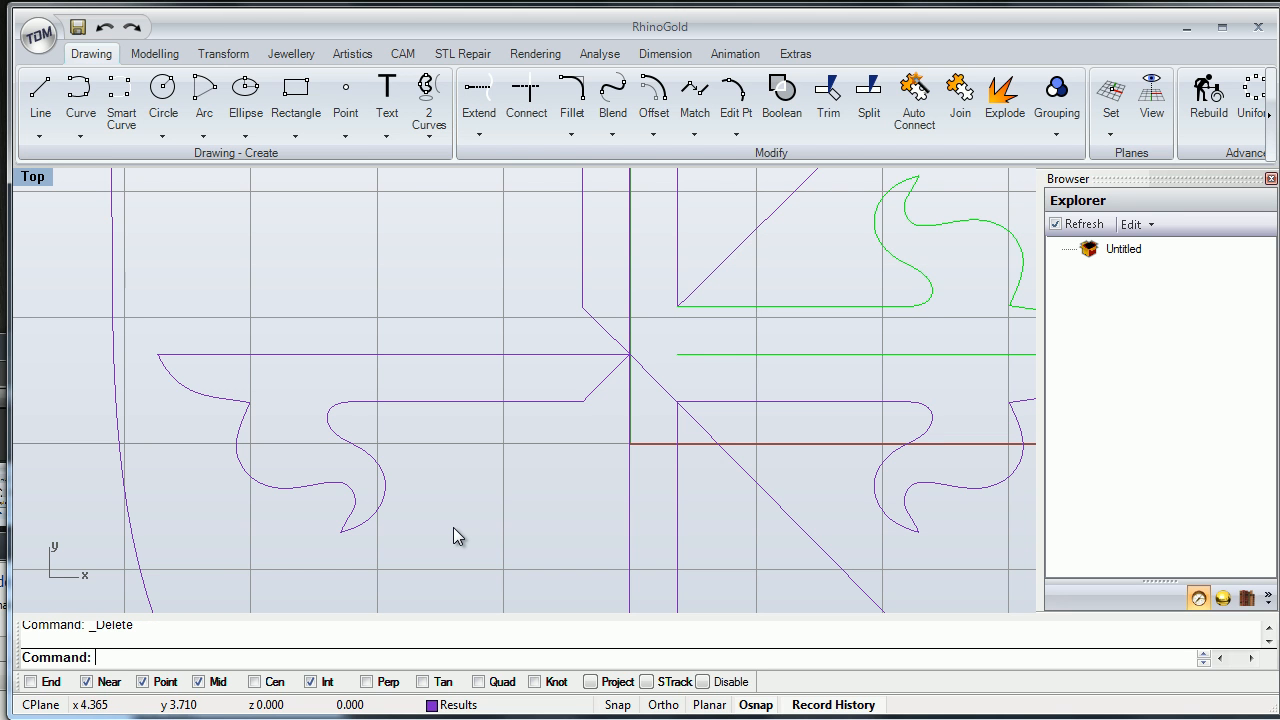
left_click(736, 134)
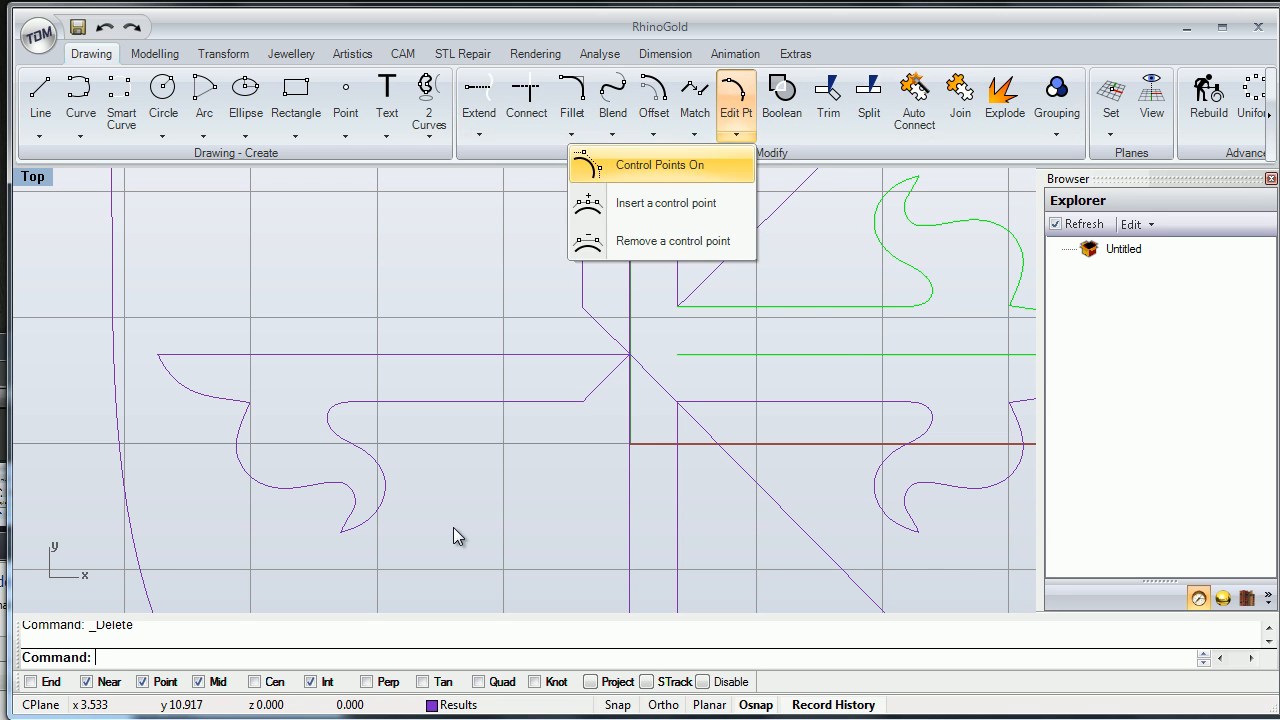
left_click(625, 163)
left_click_drag(677, 354, 630, 354)
key("Escape")
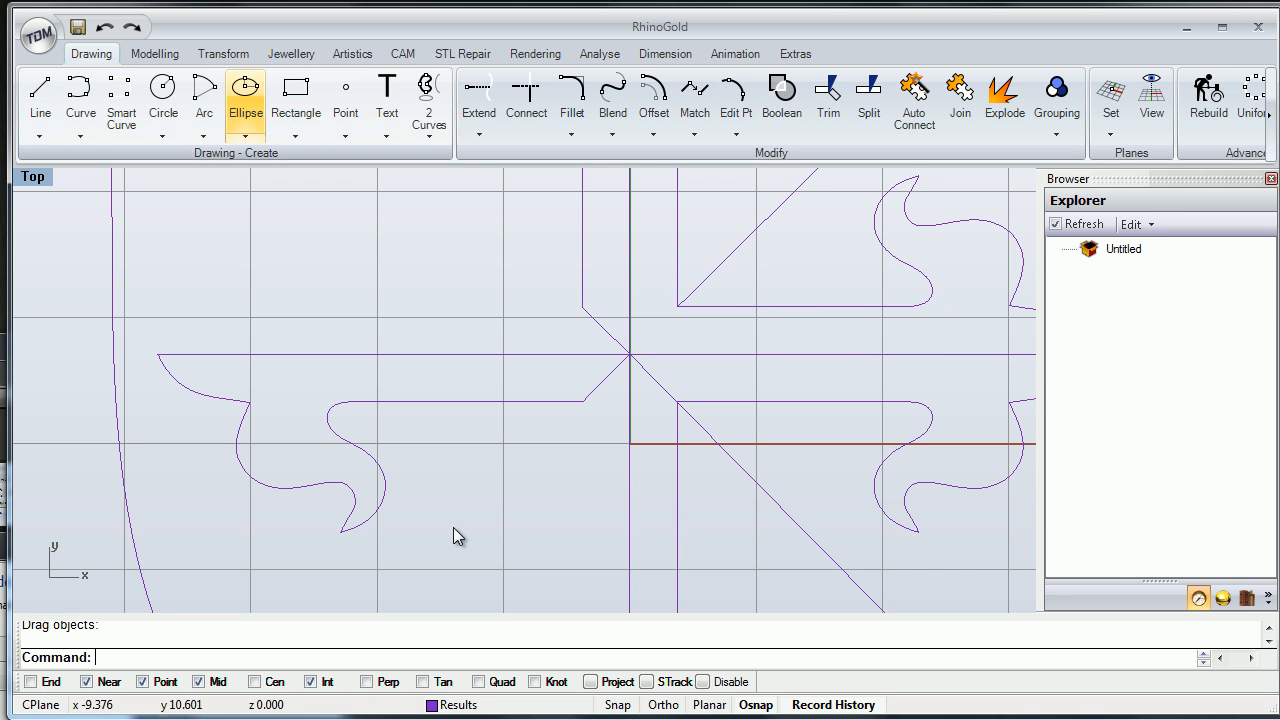
Draw a diagonal line between the right arm's upper inner corner and the cross's centre, and join it with the arm curve.
left_click(40, 97)
left_click(452, 526)
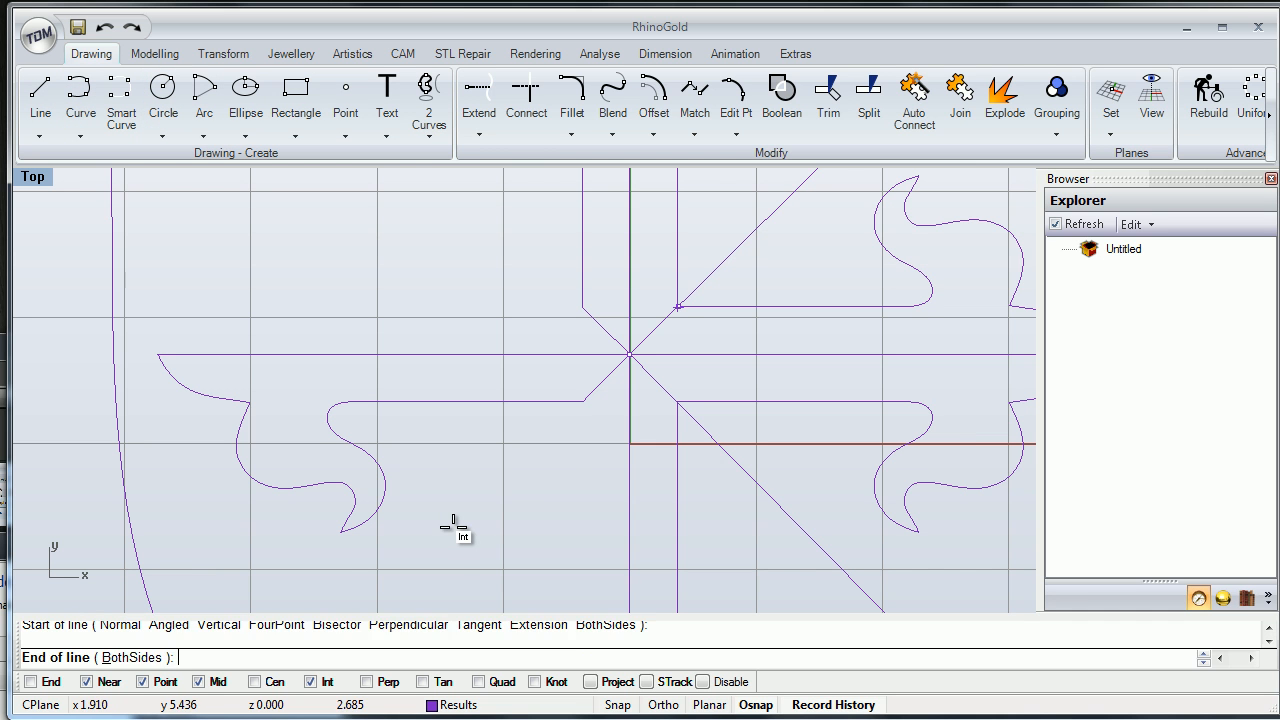
key("Escape")
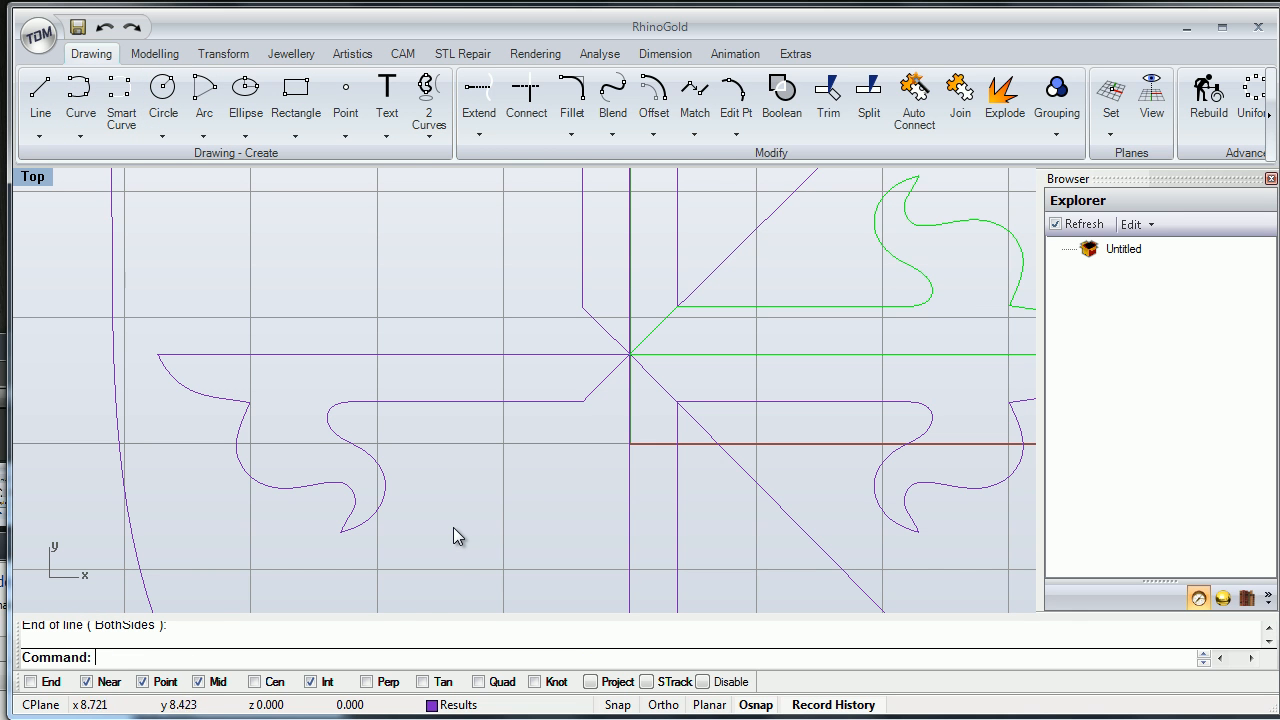
left_click(960, 97)
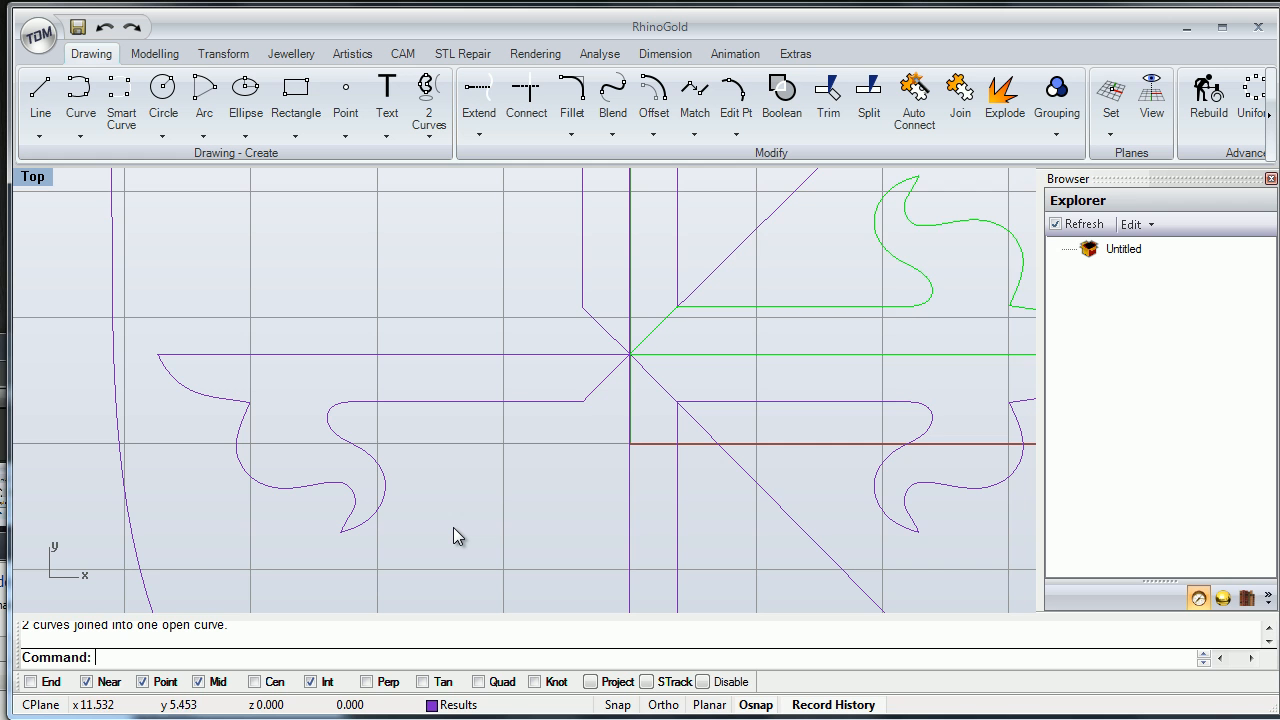
key("Escape")
scroll(453, 537, "down", 2)
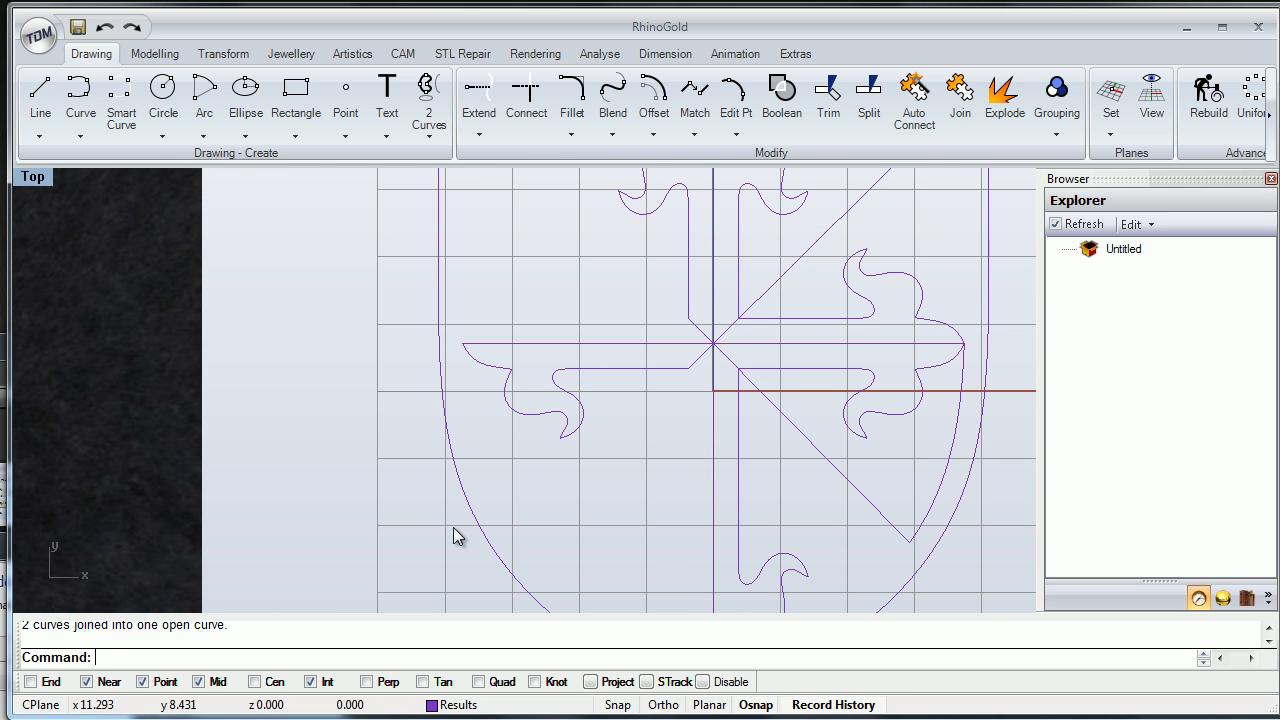
scroll(451, 532, "down", 3)
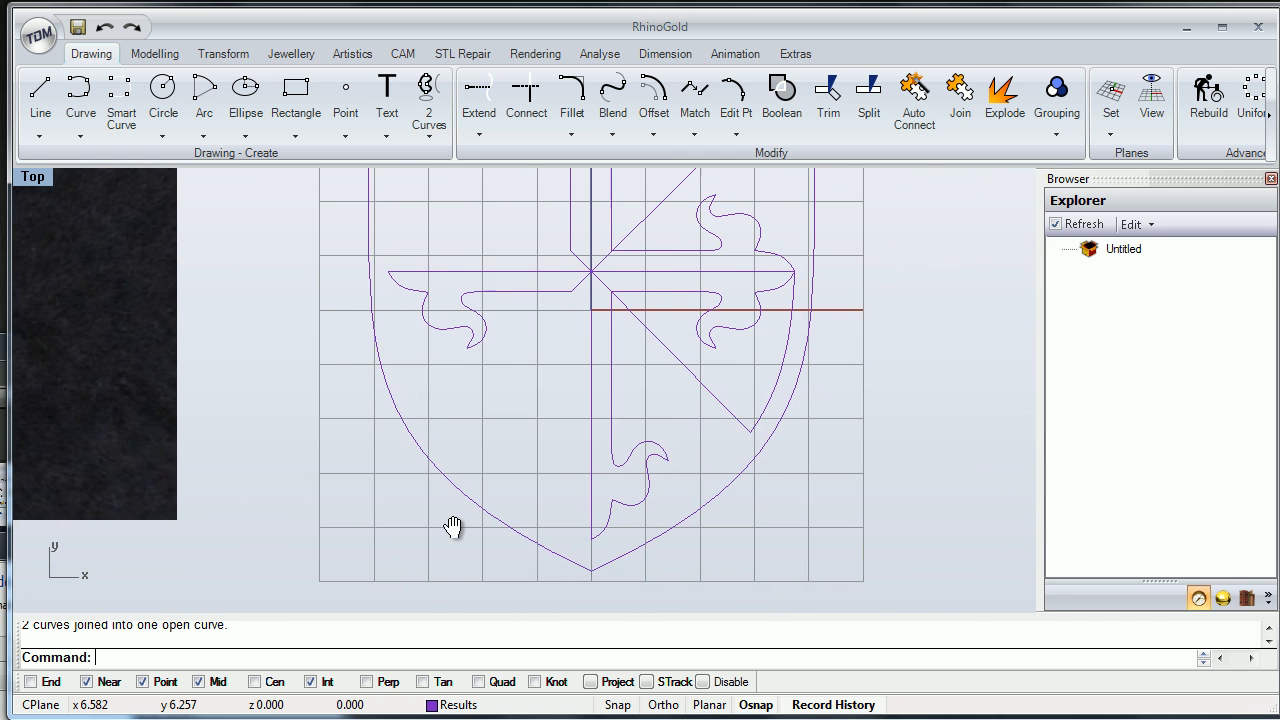
right_click_drag(453, 527, 492, 586)
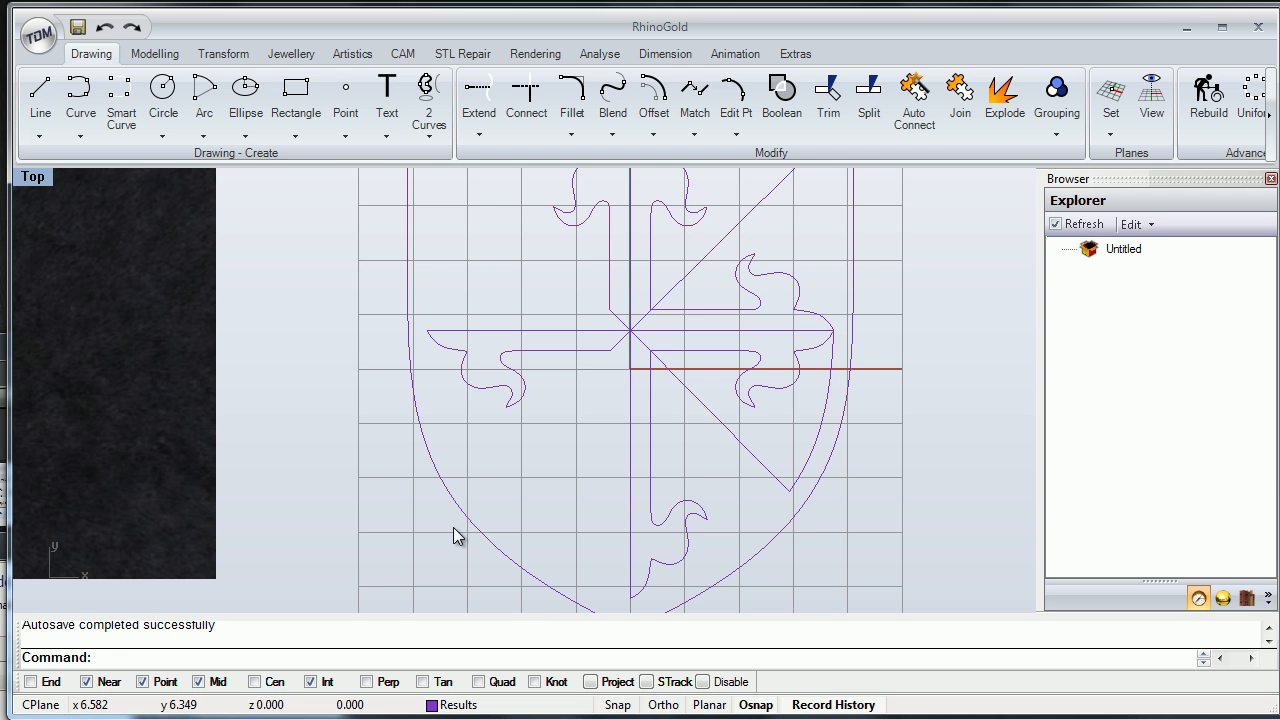
right_click_drag(453, 528, 518, 504)
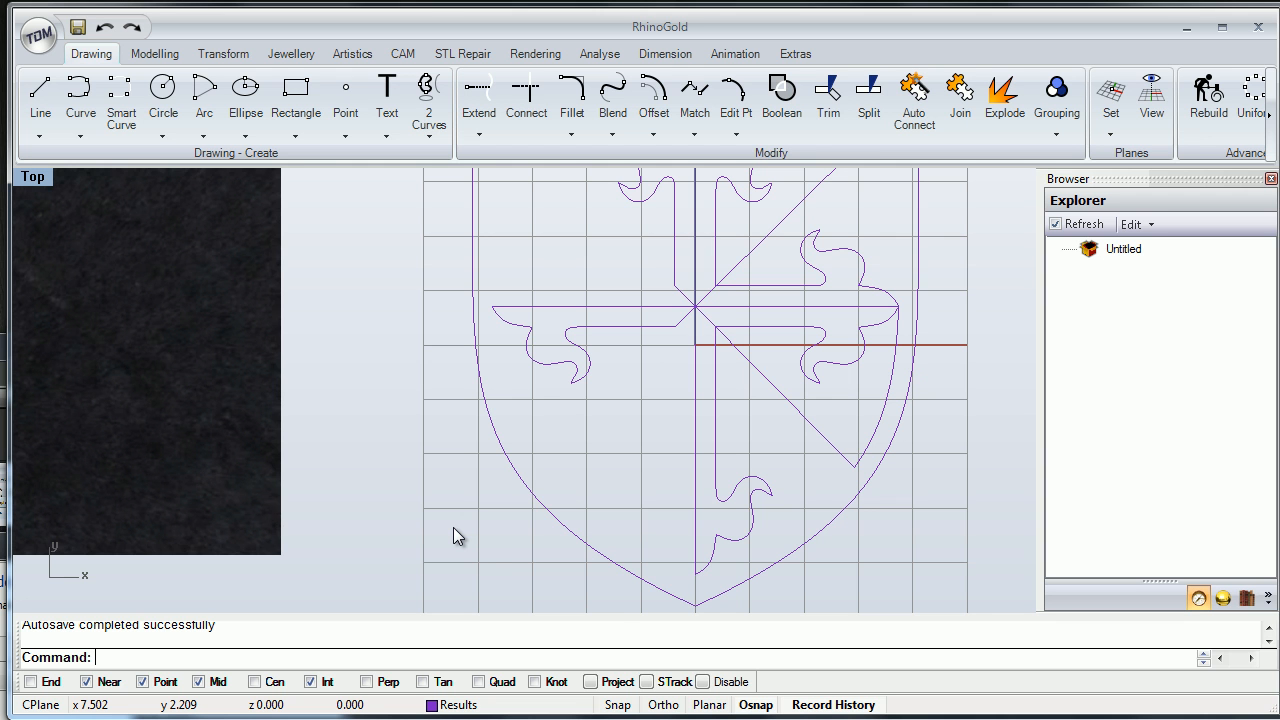
right_click_drag(453, 537, 434, 543)
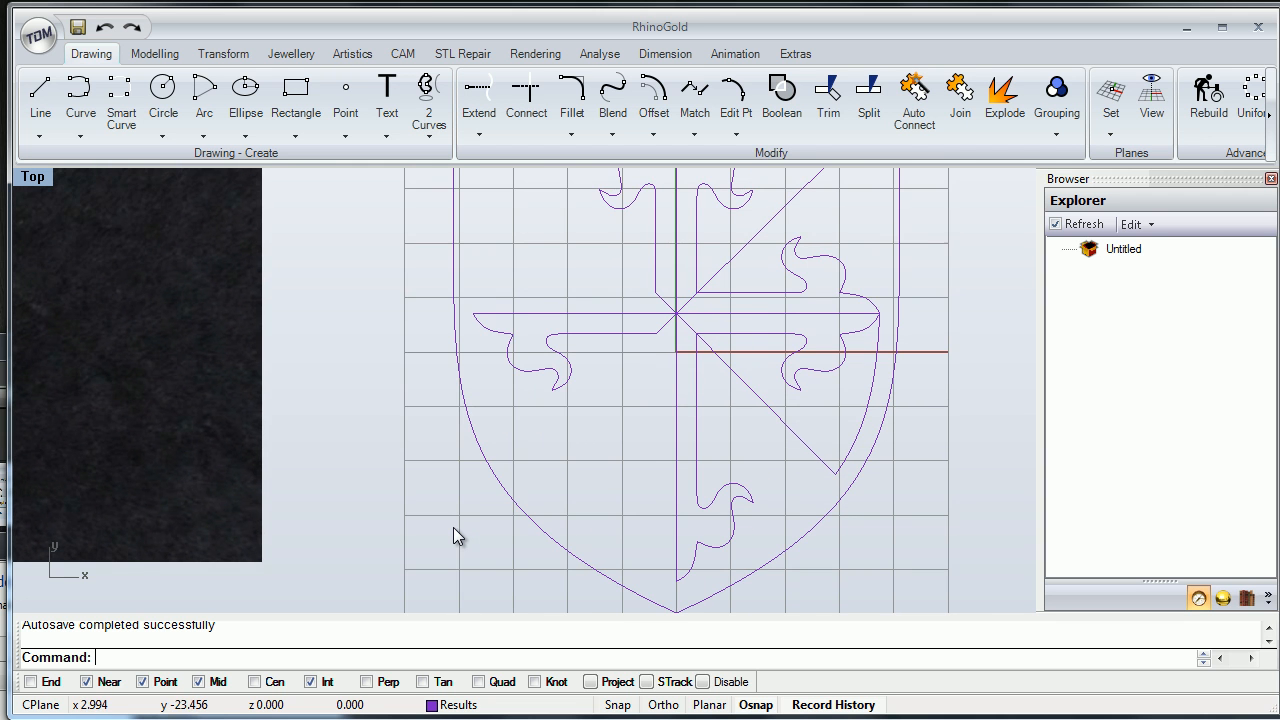
Show the Working Layer again, hiding it once more in between to compare the finished Results regions with the reference picture.
left_click(458, 705)
left_click(399, 647)
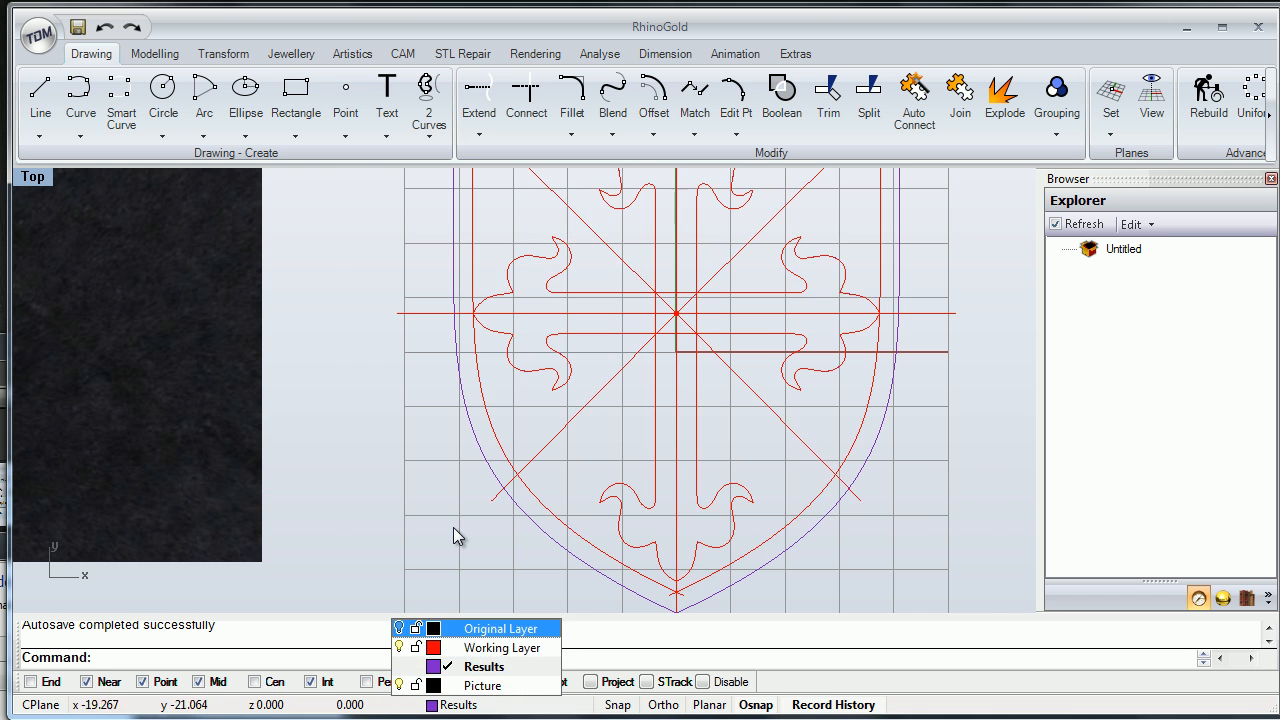
right_click_drag(646, 361, 767, 390)
scroll(453, 530, "down", 3)
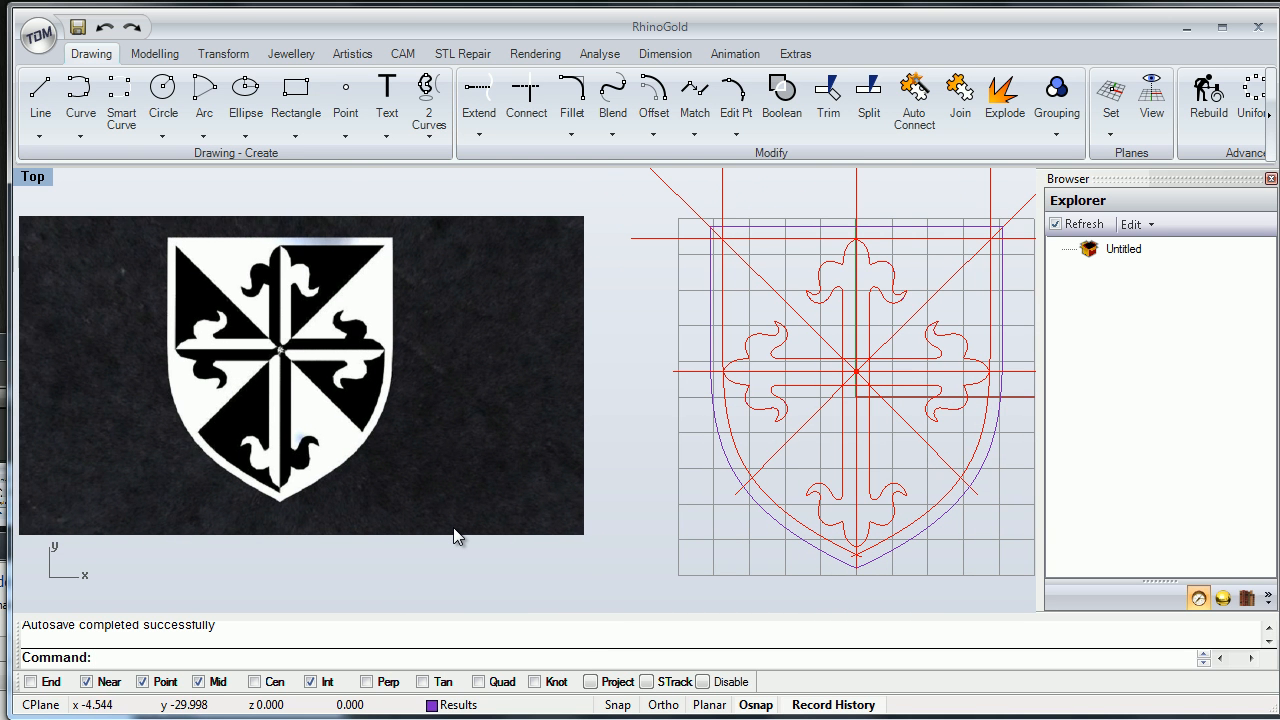
left_click(458, 705)
left_click(399, 647)
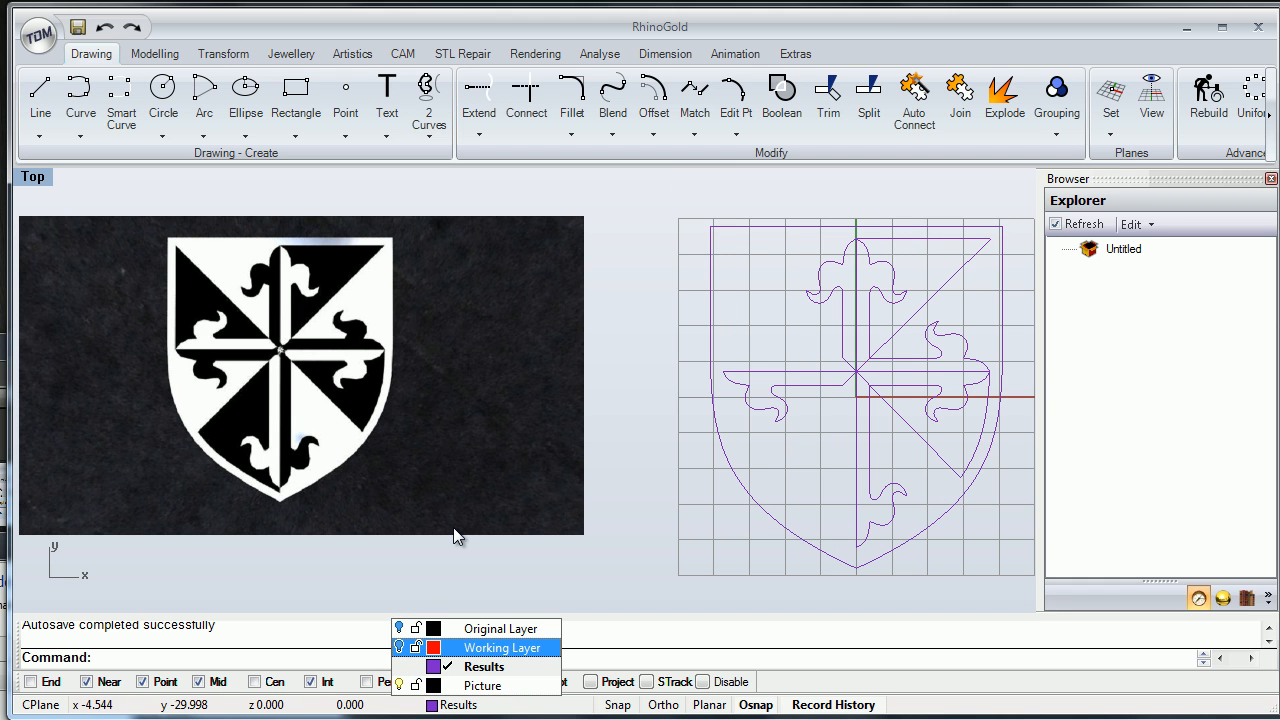
left_click(399, 647)
right_click_drag(740, 458, 606, 461)
scroll(684, 447, "down", 4)
scroll(455, 537, "up", 2)
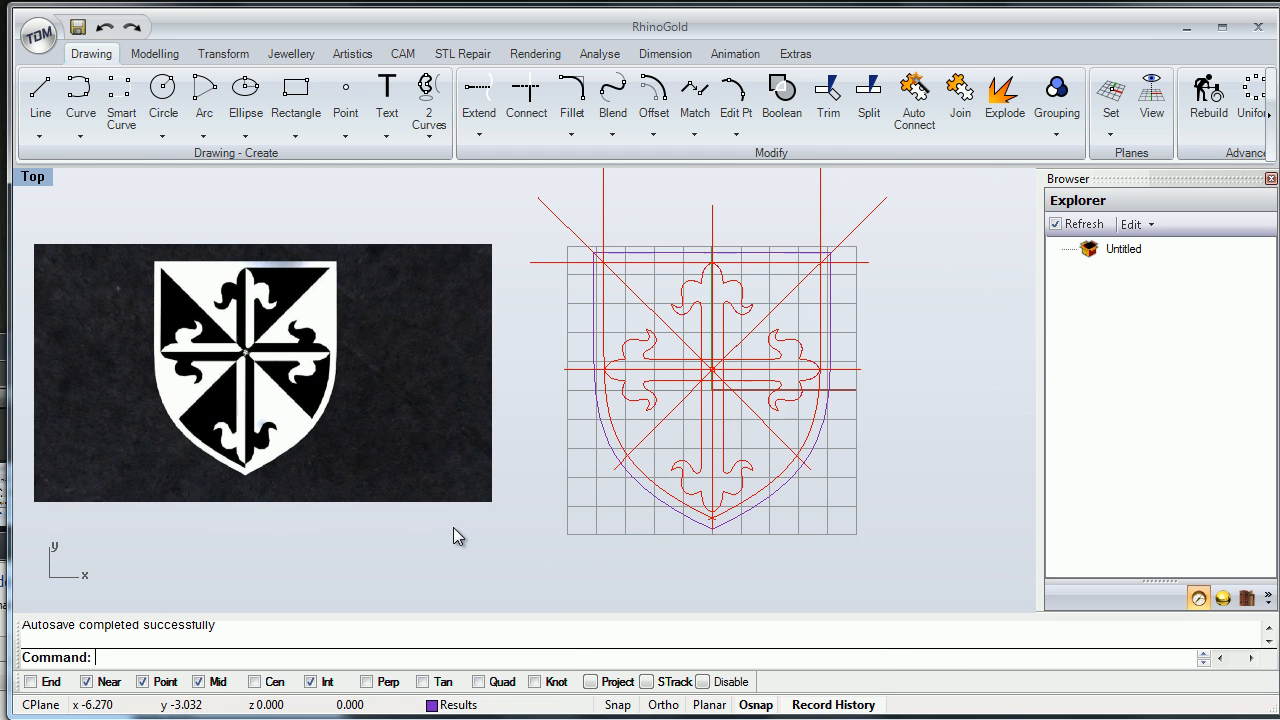
Run curve Boolean on all shield curves and keep the upper-left field above the left arm and the lower-left field beside the lower arm.
left_click(782, 100)
left_click_drag(909, 231, 541, 556)
key("Return")
right_click_drag(605, 345, 639, 363)
scroll(641, 340, "up", 2)
left_click(657, 322)
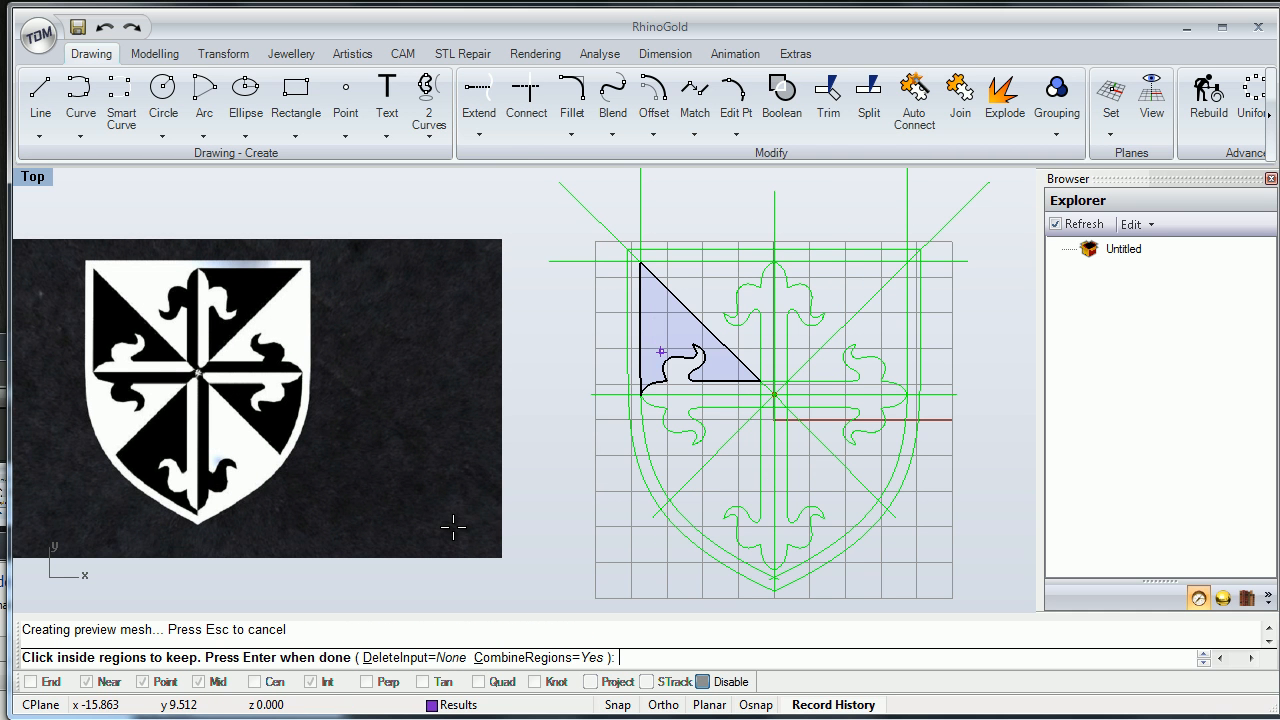
right_click_drag(703, 396, 706, 383)
right_click_drag(708, 443, 690, 413)
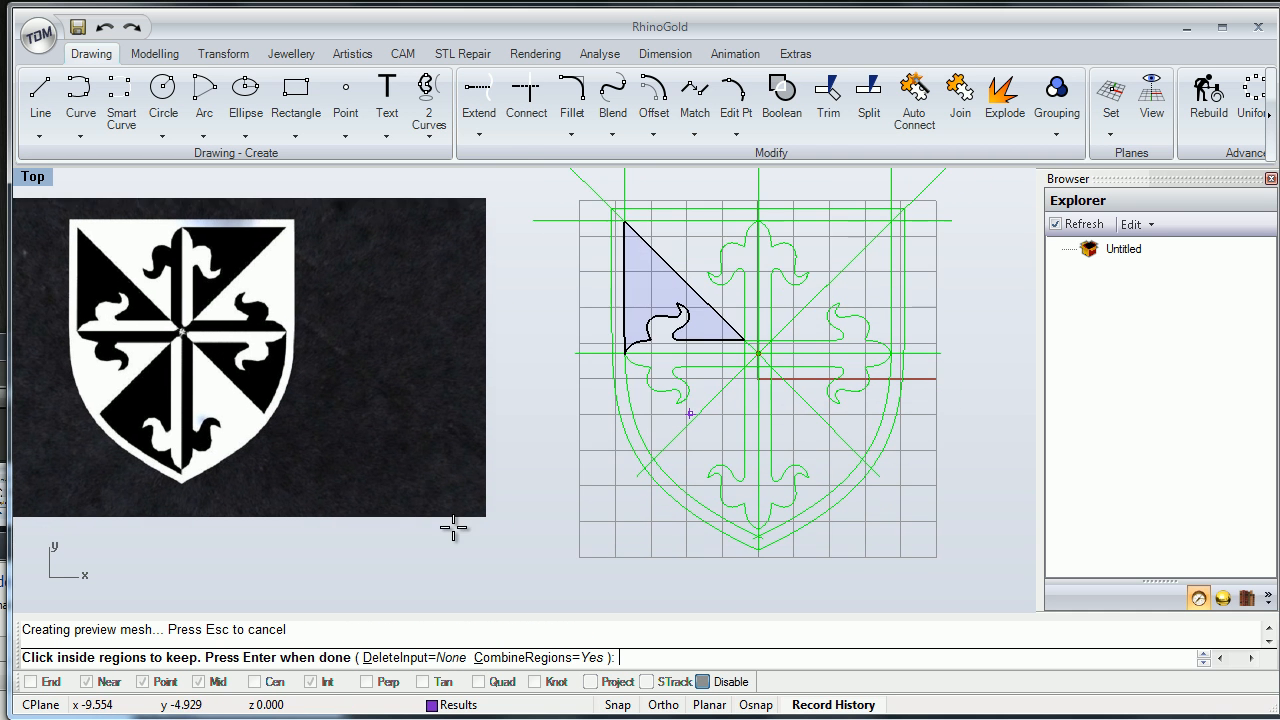
left_click(705, 438)
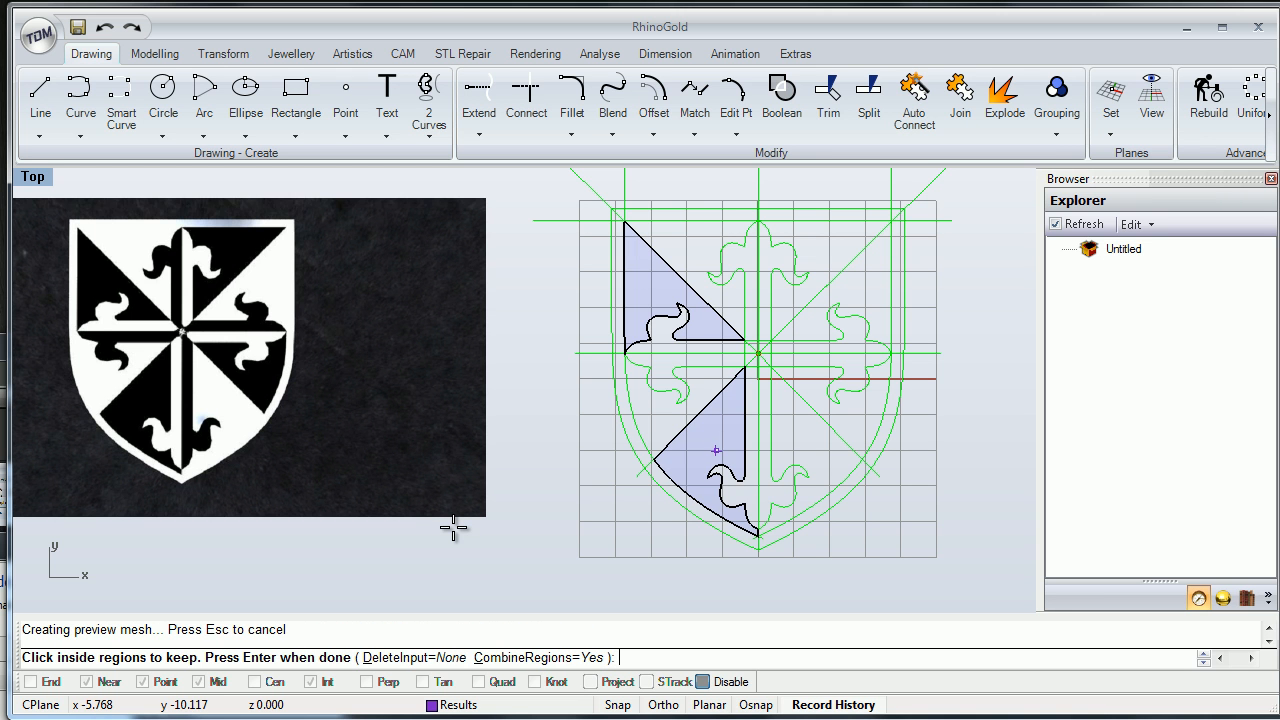
key("Return")
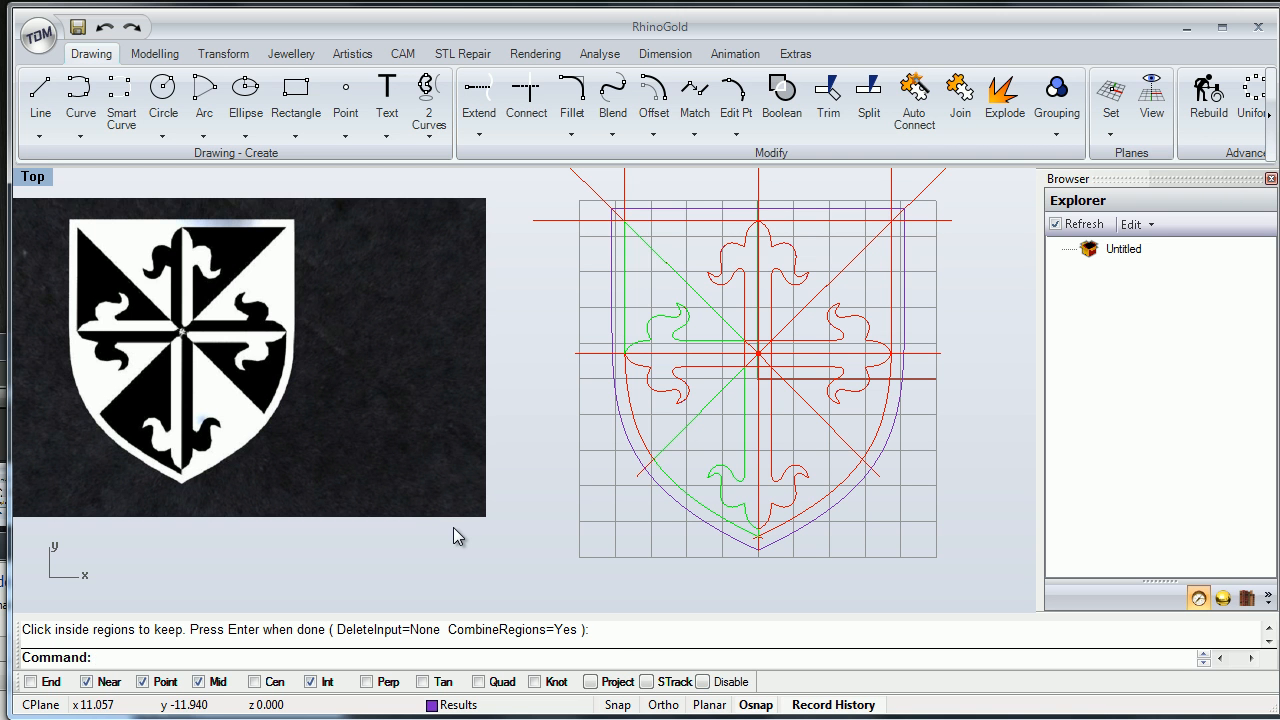
Accept the chosen Boolean regions and hide the Working Layer to check the closed field outlines on Results.
left_click(455, 537)
left_click(458, 705)
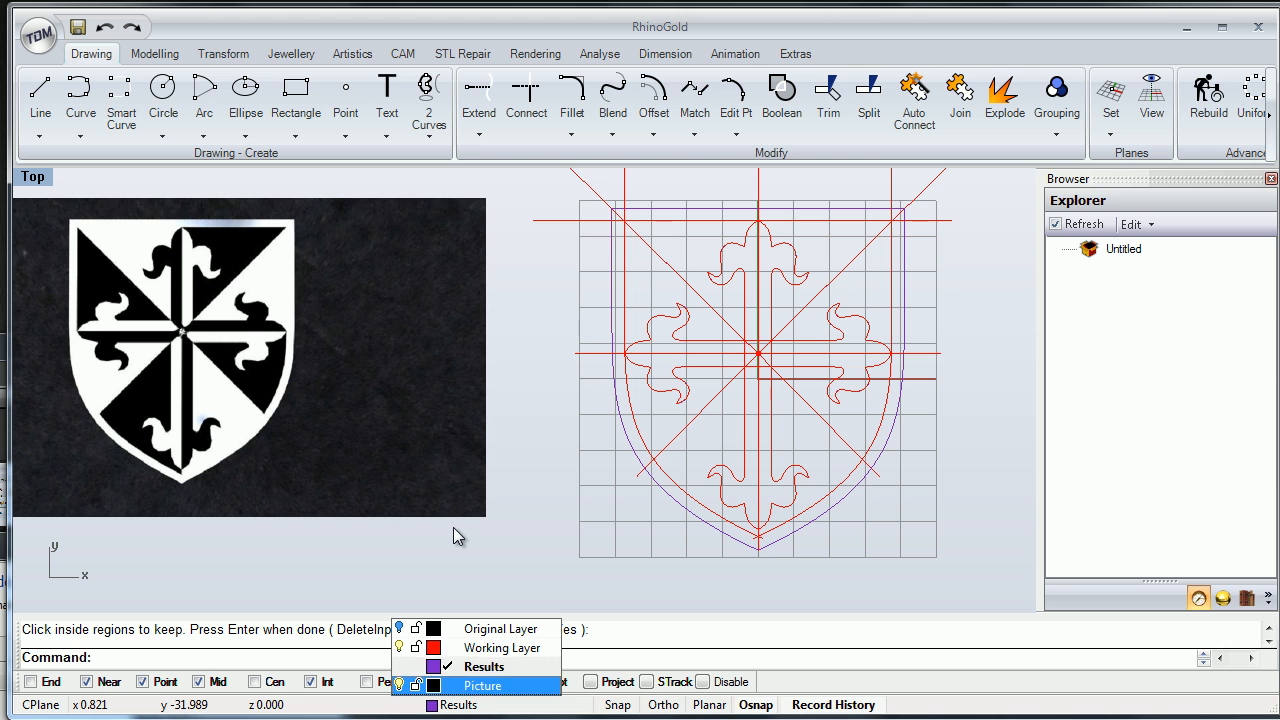
left_click(399, 647)
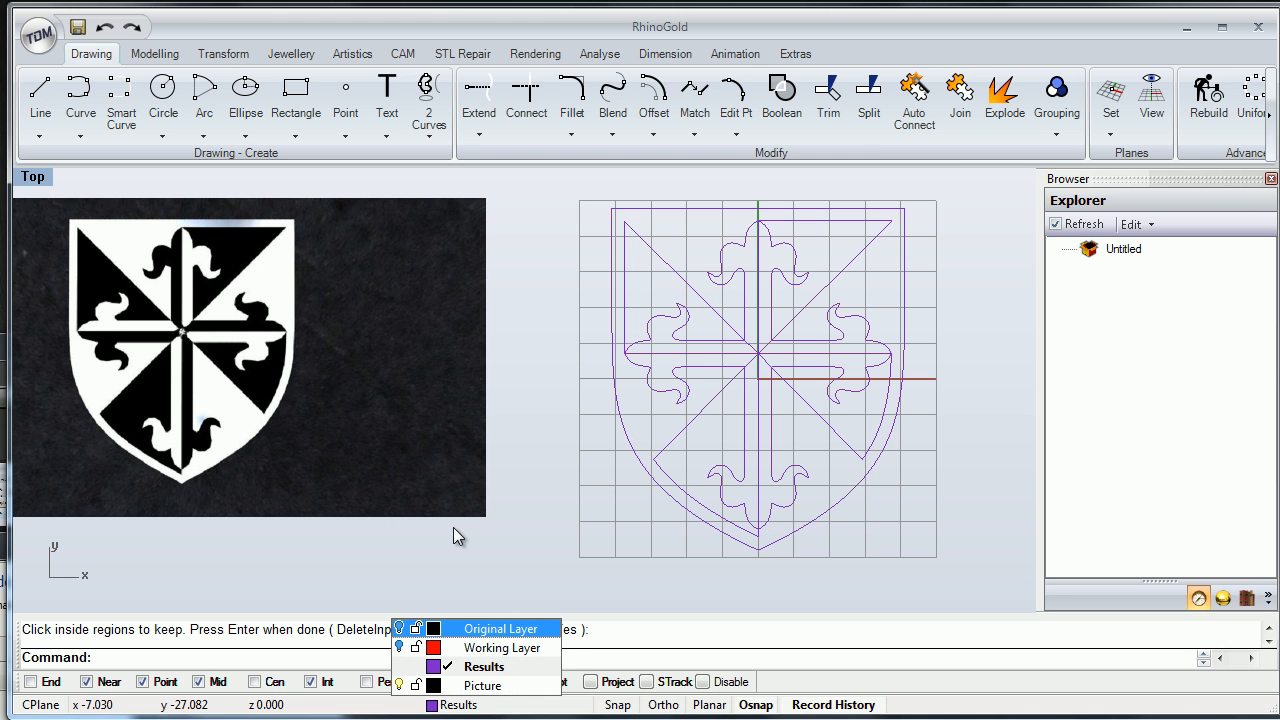
right_click_drag(742, 450, 794, 458)
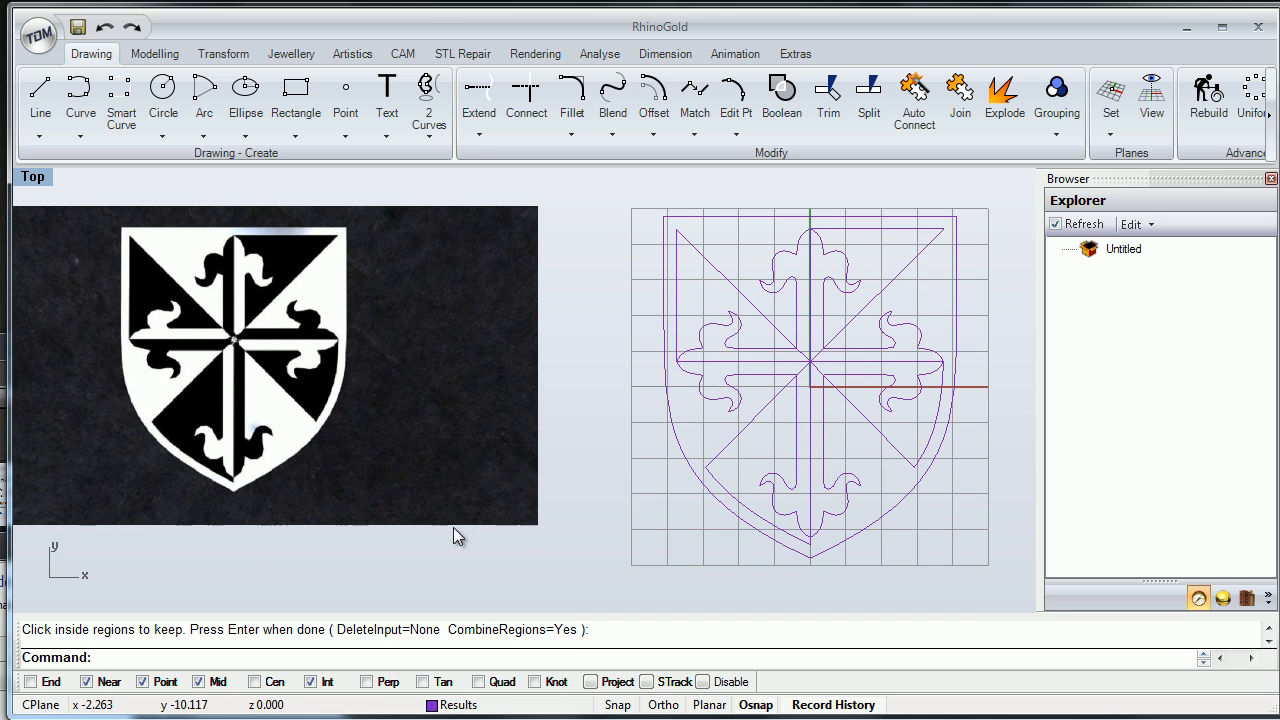
left_click(814, 469)
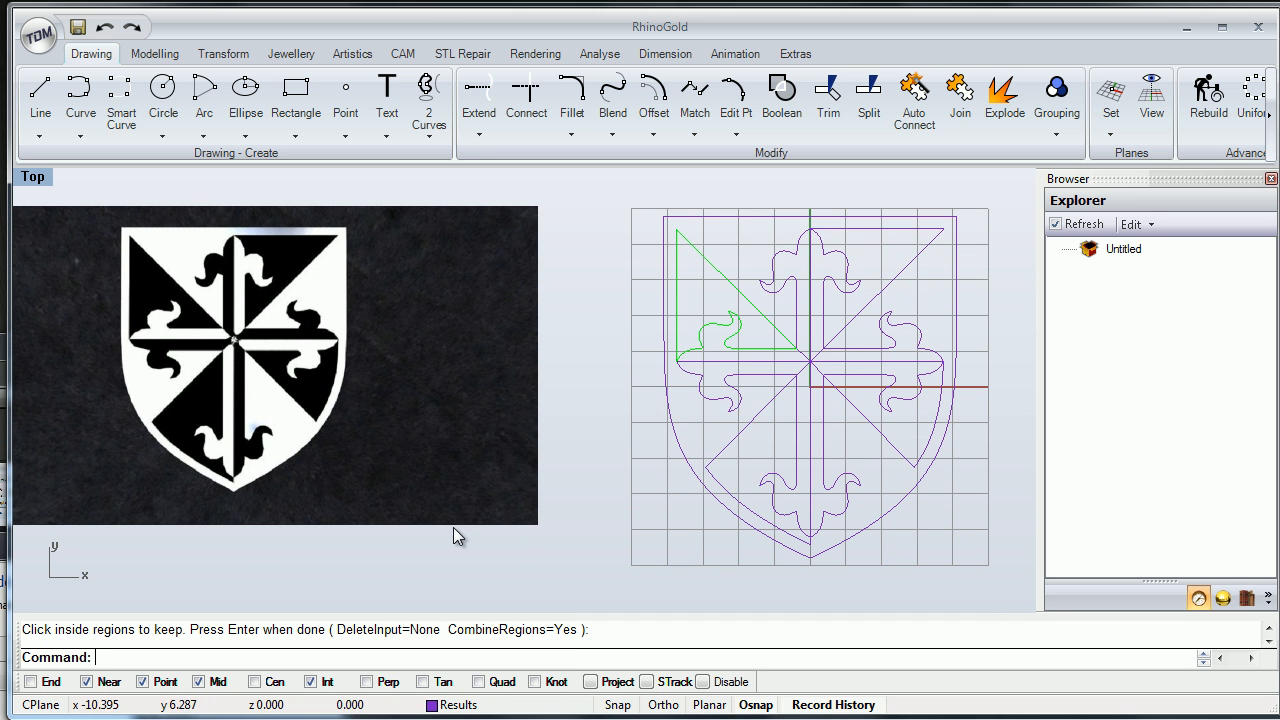
right_click_drag(880, 500, 849, 498)
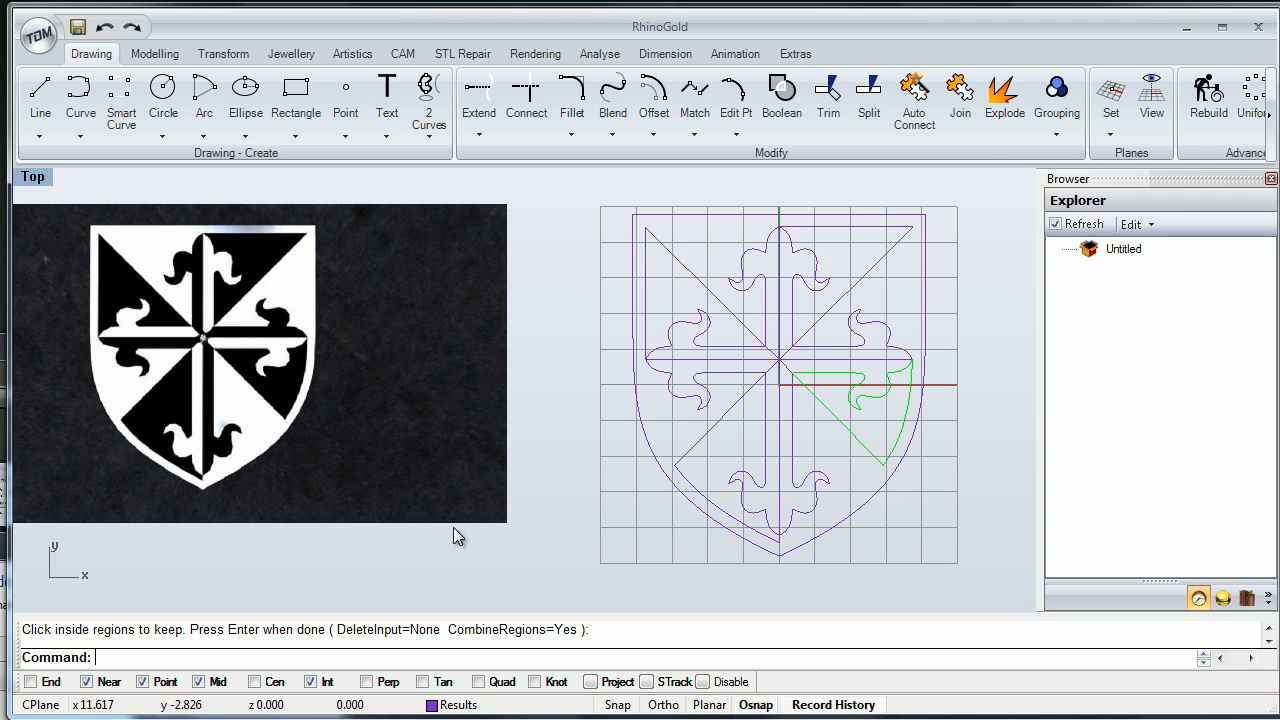
right_click_drag(453, 528, 430, 514)
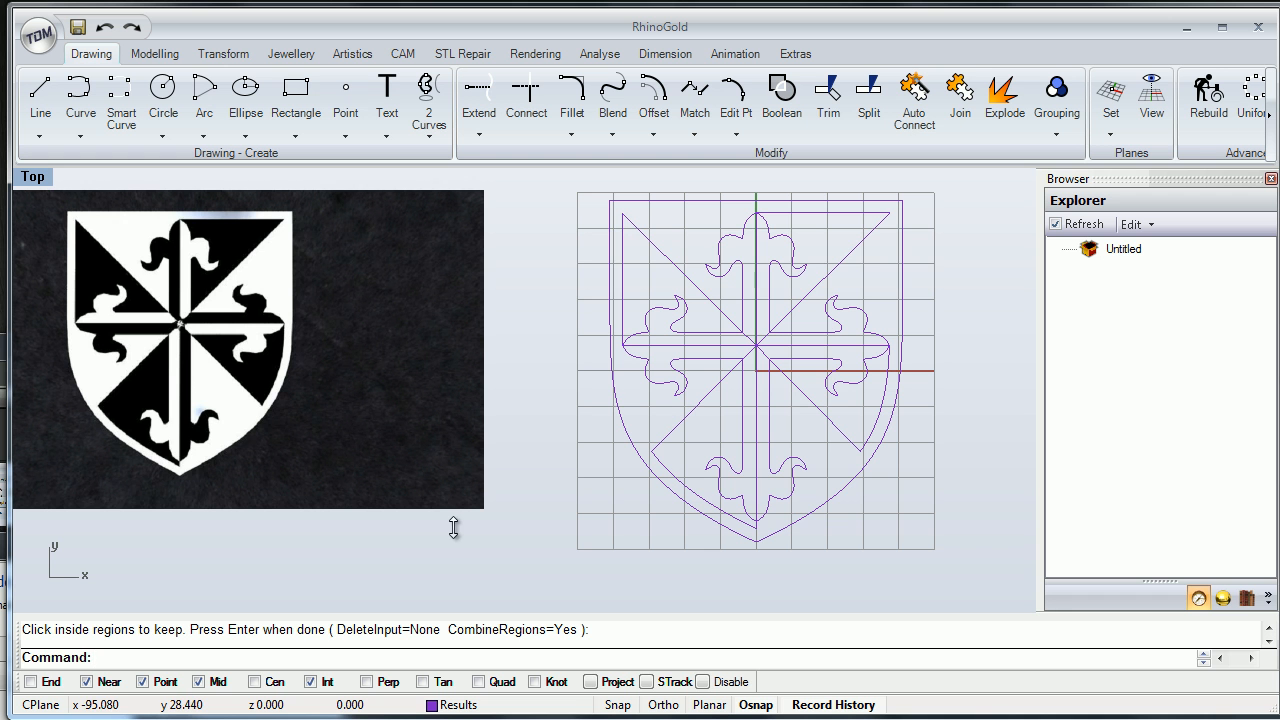
Extrude all Results curves together in the maximised Perspective view to a distance of 3, with BothSides=No and Cap=Yes.
key("ctrl+m")
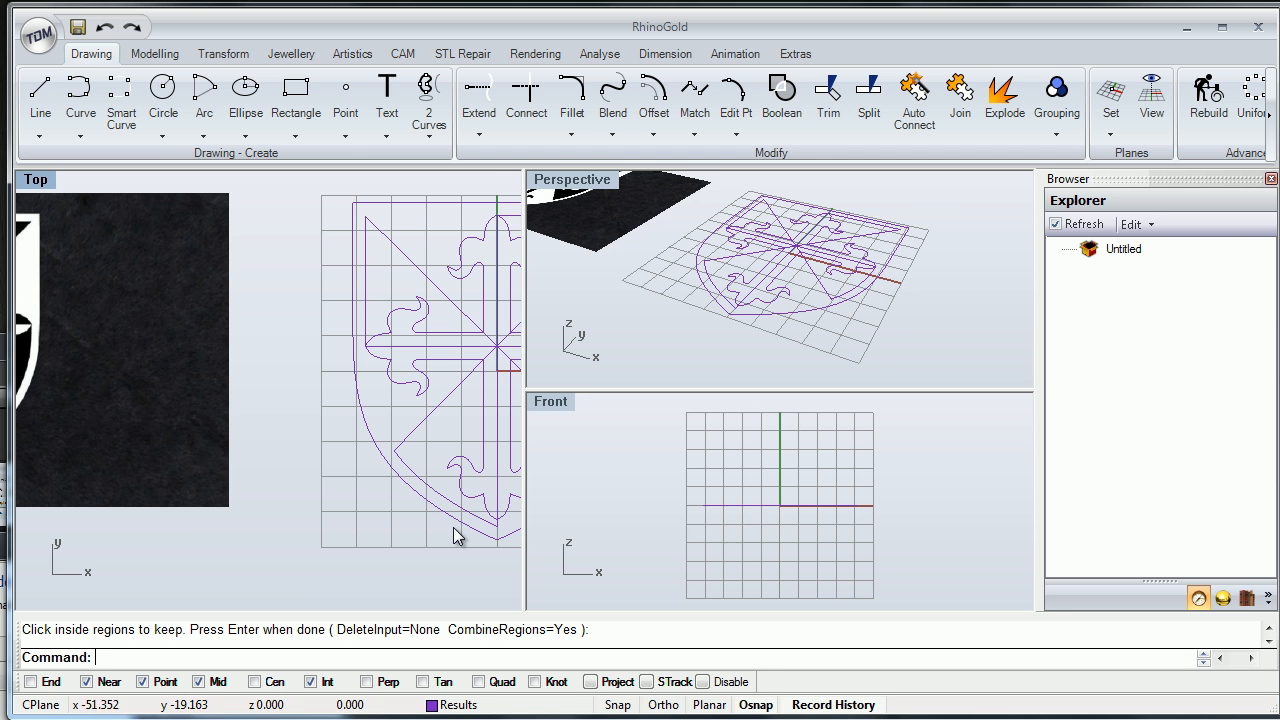
key("ctrl+F4")
right_click_drag(453, 528, 453, 534)
left_click_drag(783, 277, 250, 611)
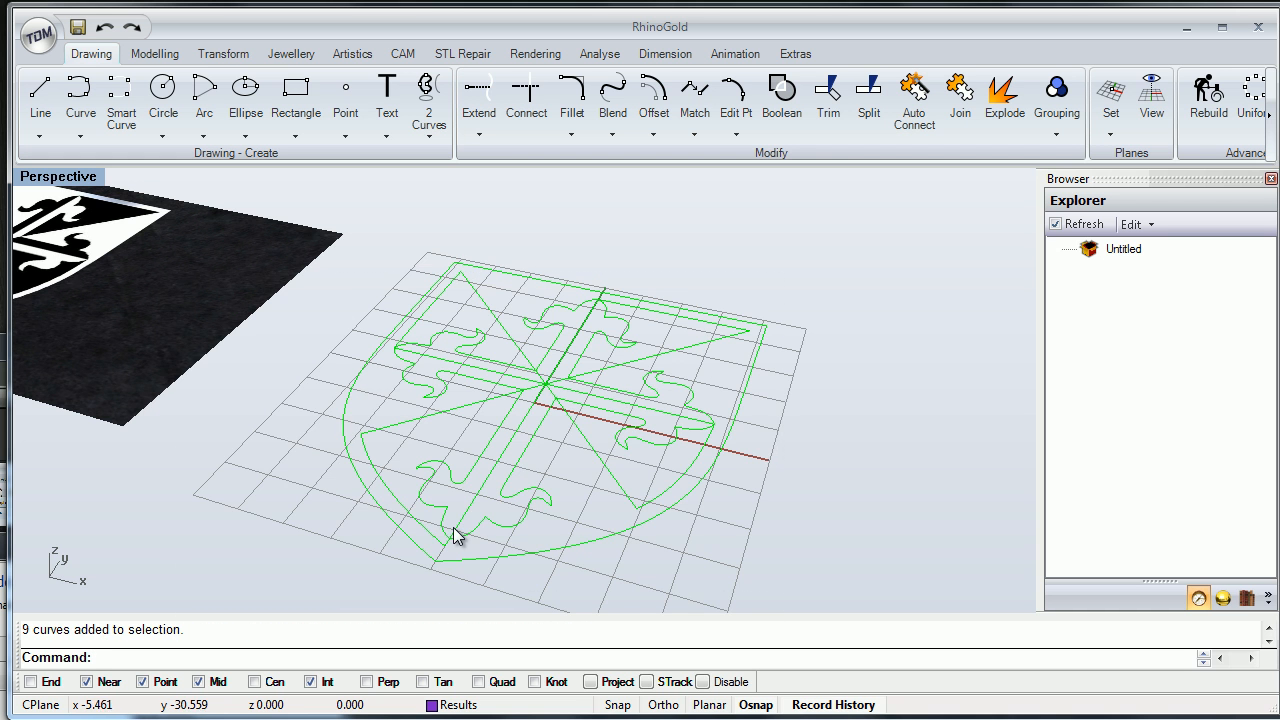
right_click_drag(453, 528, 425, 514, "shift")
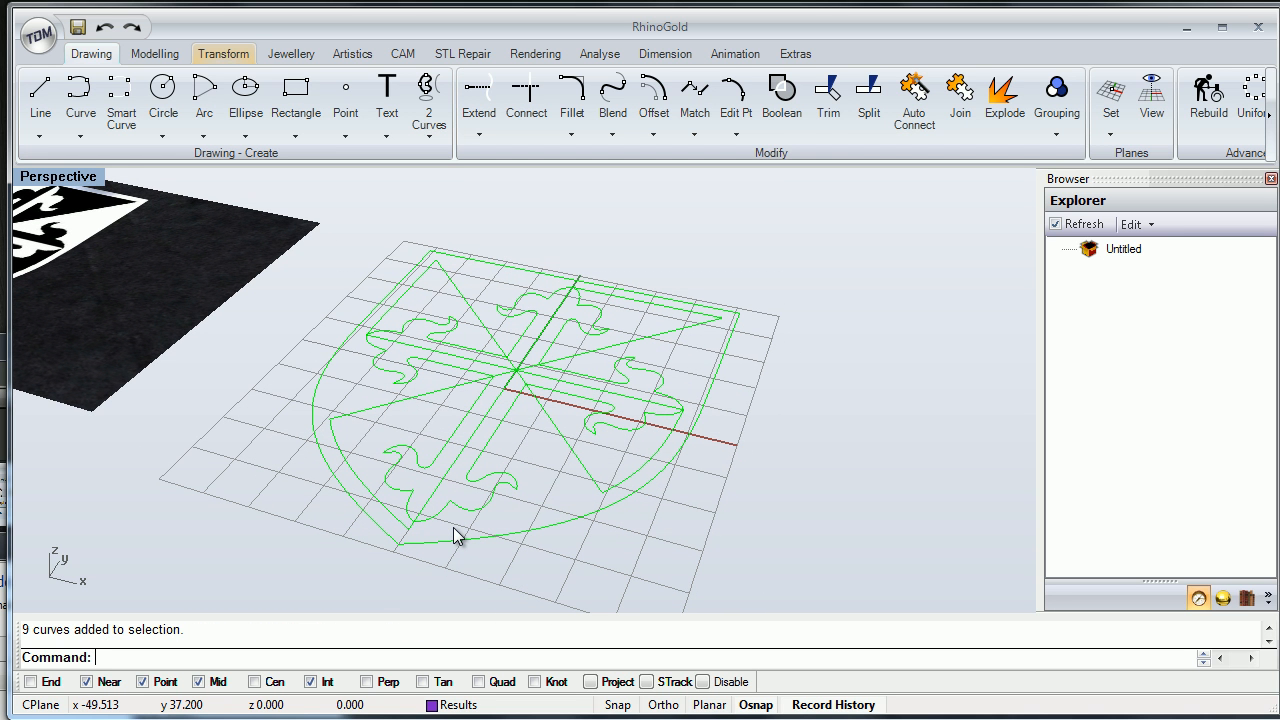
left_click(154, 53)
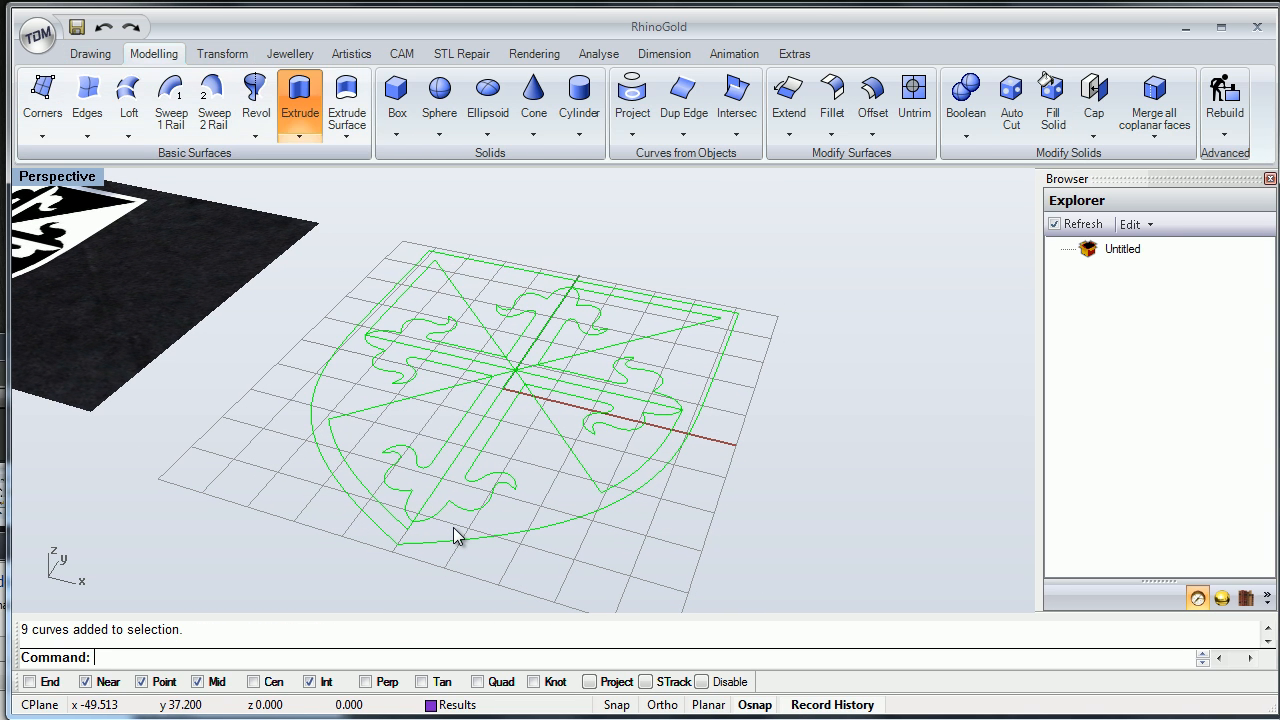
left_click(299, 95)
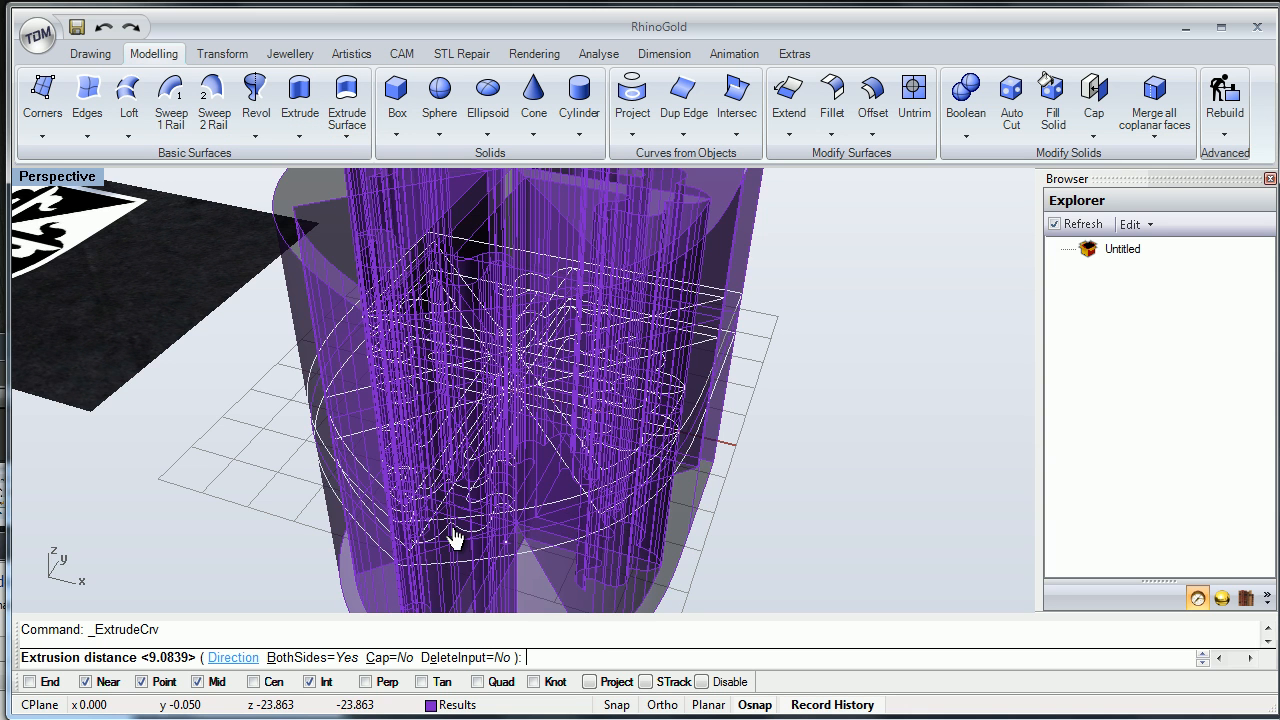
left_click(312, 657)
left_click(380, 657)
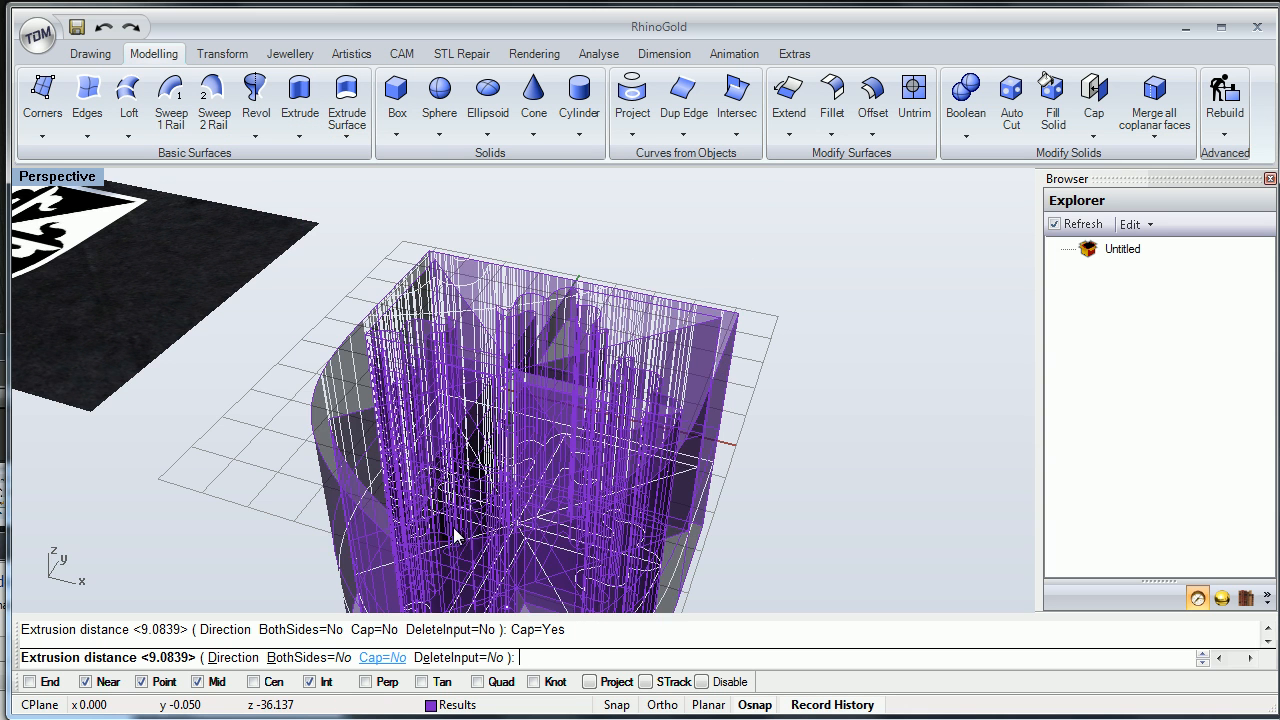
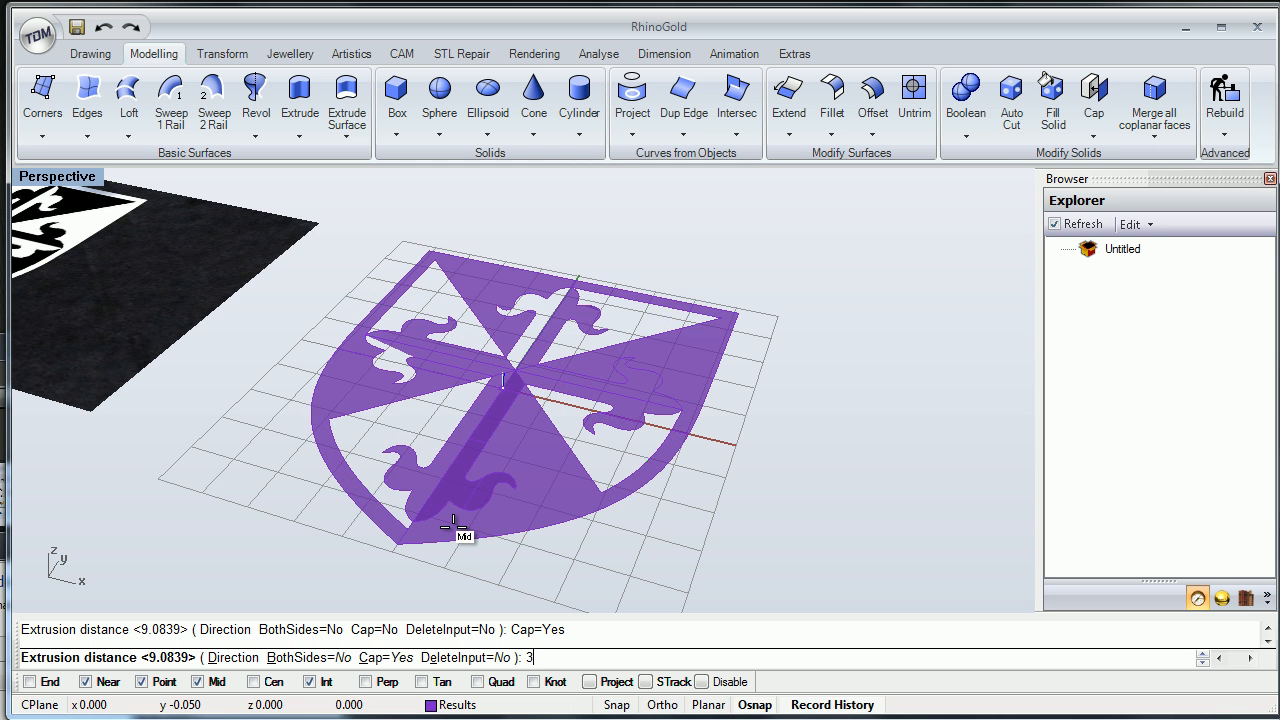
key("Return")
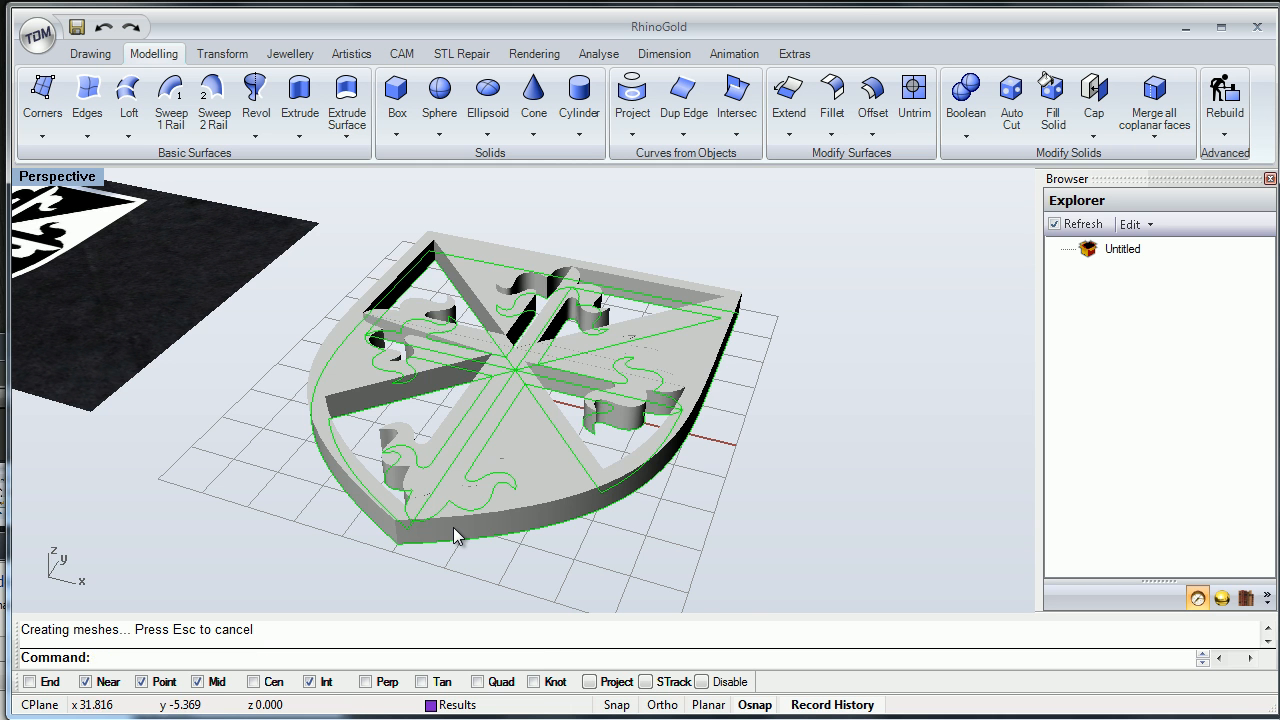
Try the rendered display on the extruded shield, and set the Perspective view to shaded display.
right_click_drag(453, 528, 453, 528)
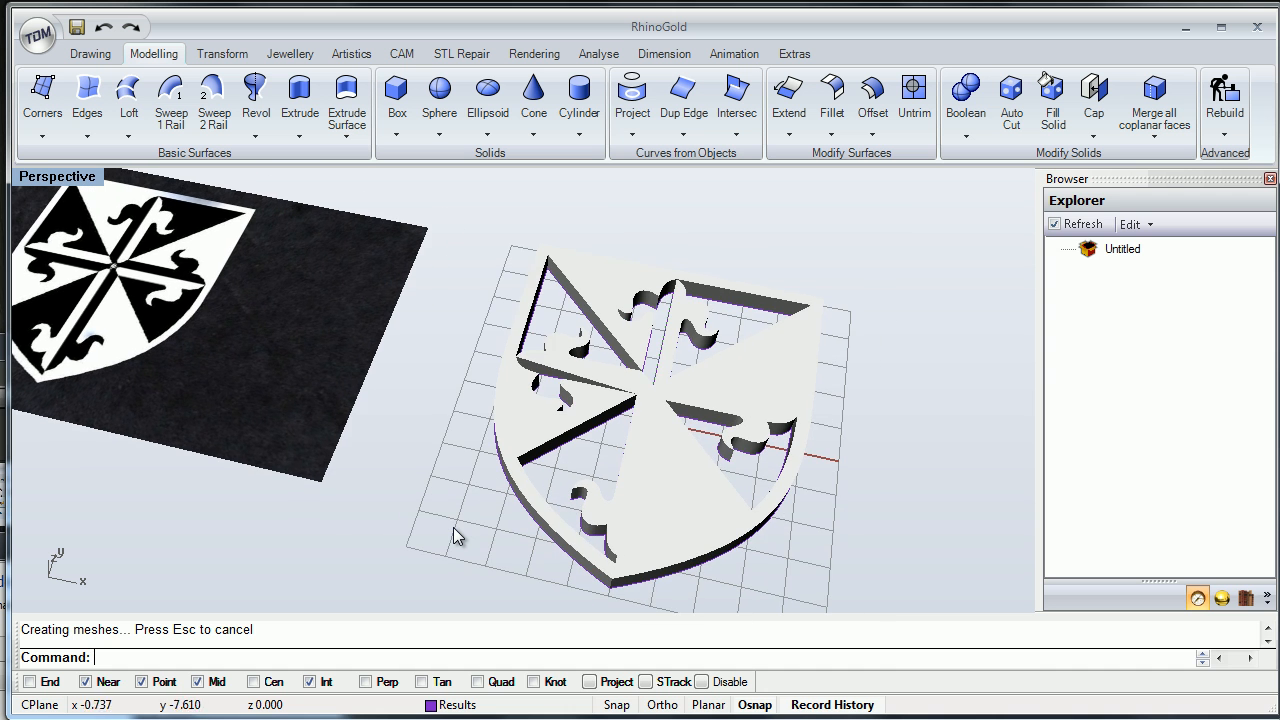
left_click(761, 374)
left_click(800, 367, "shift")
middle_click(807, 361)
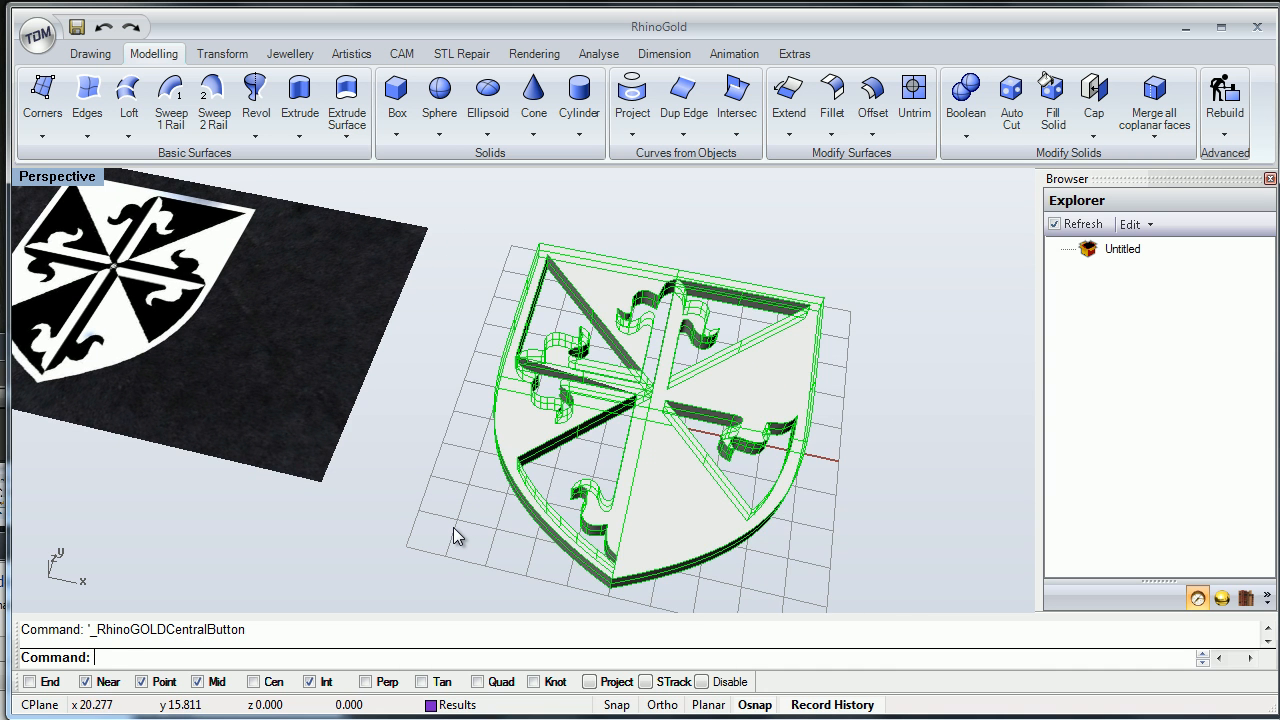
left_click(690, 507)
key("Escape")
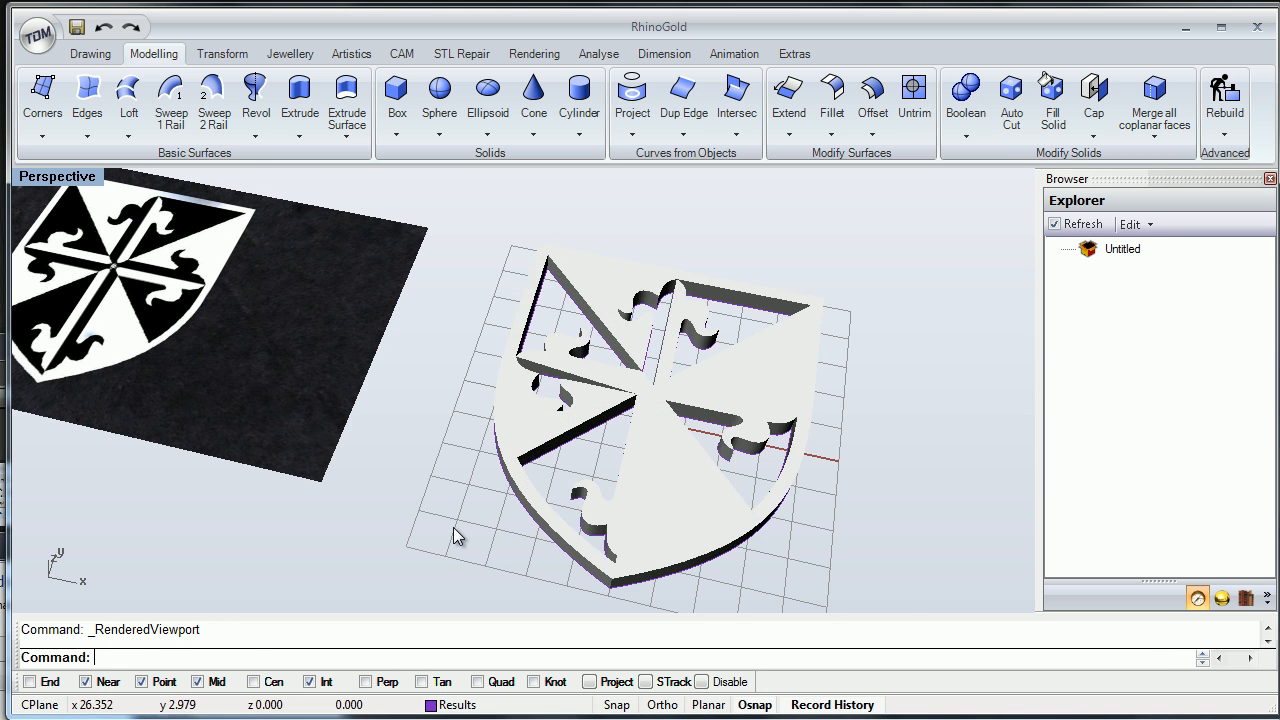
middle_click(698, 482)
left_click(684, 482)
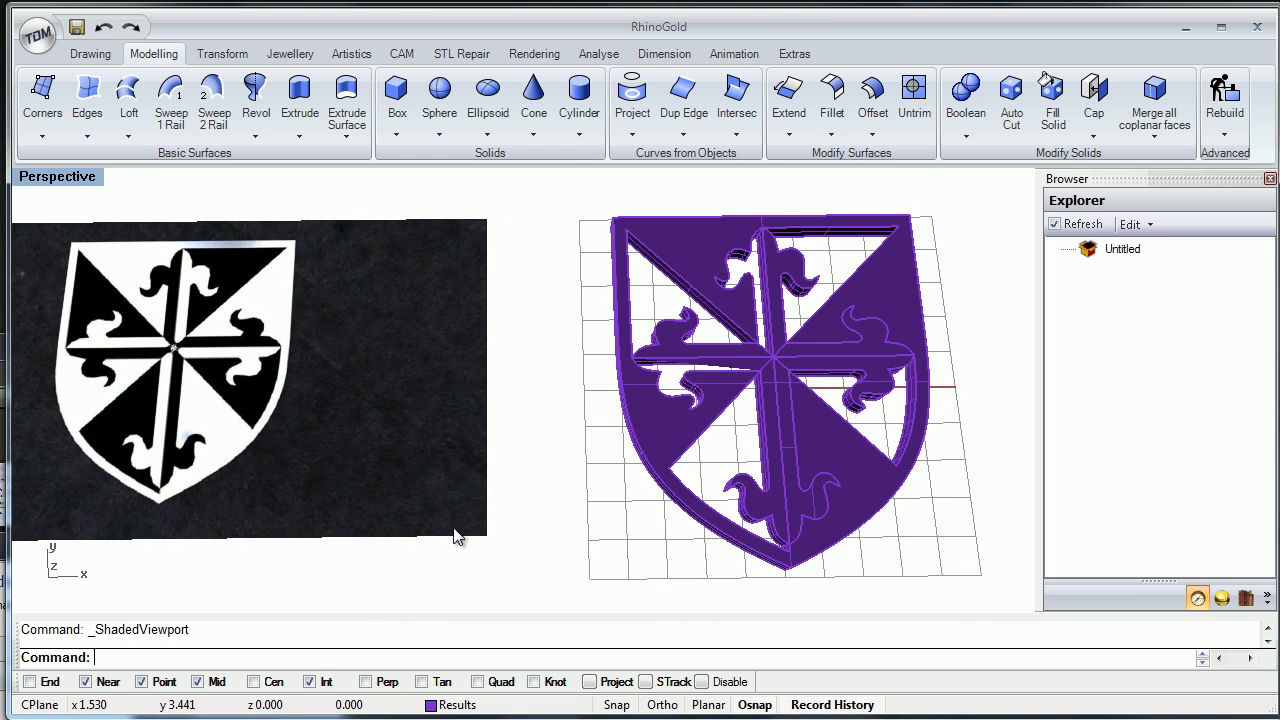
Delete the extruded solid of the upper half of the cross's right arm.
key("ctrl+a")
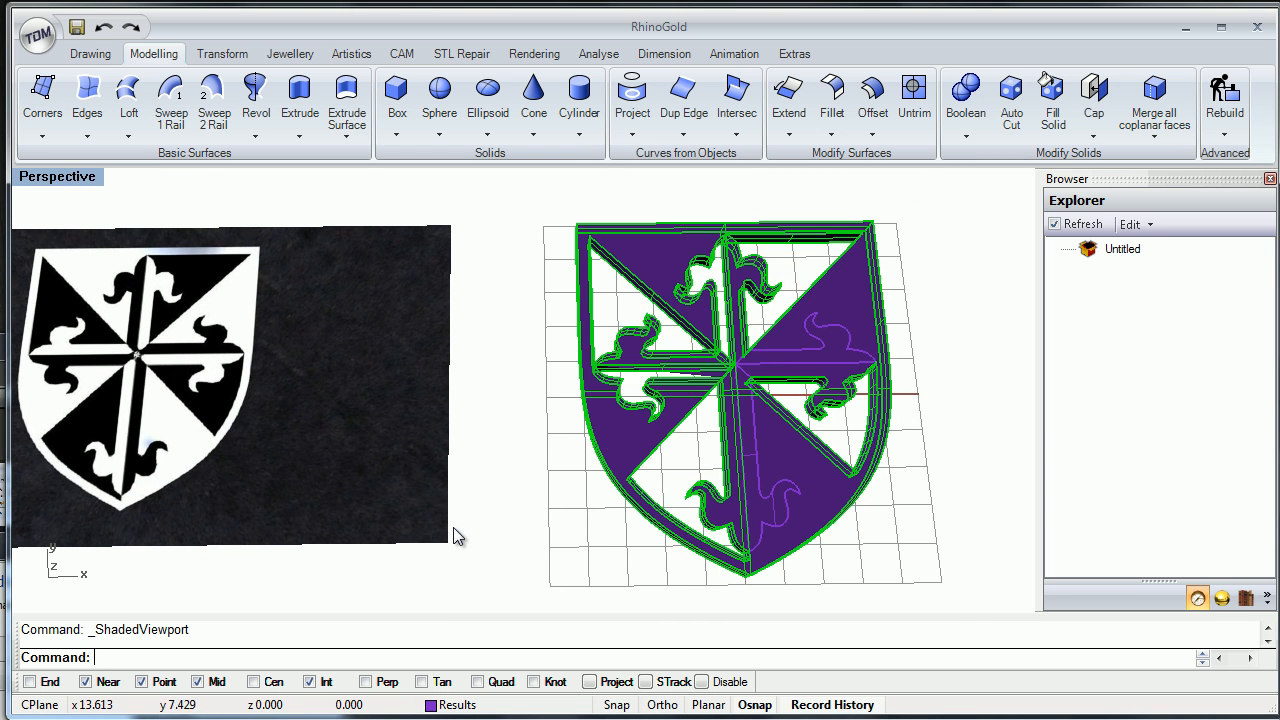
left_click(841, 349)
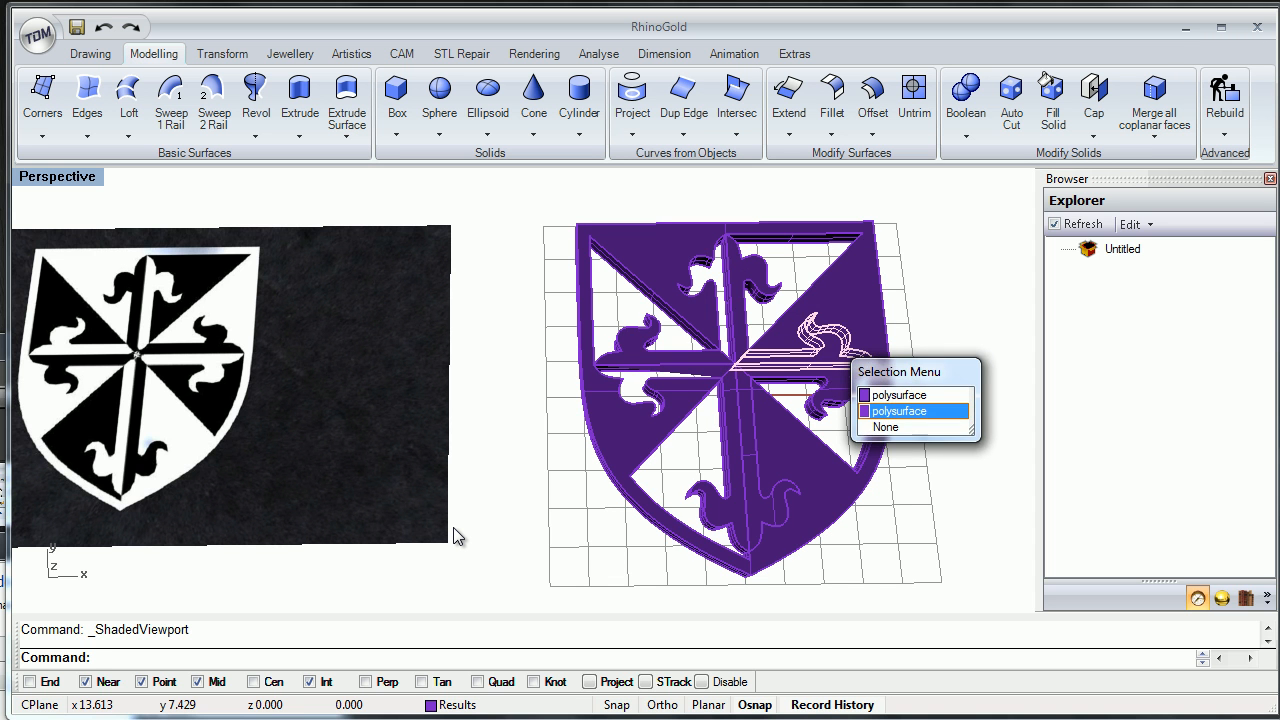
key("Return")
key("Delete")
key("ctrl+a")
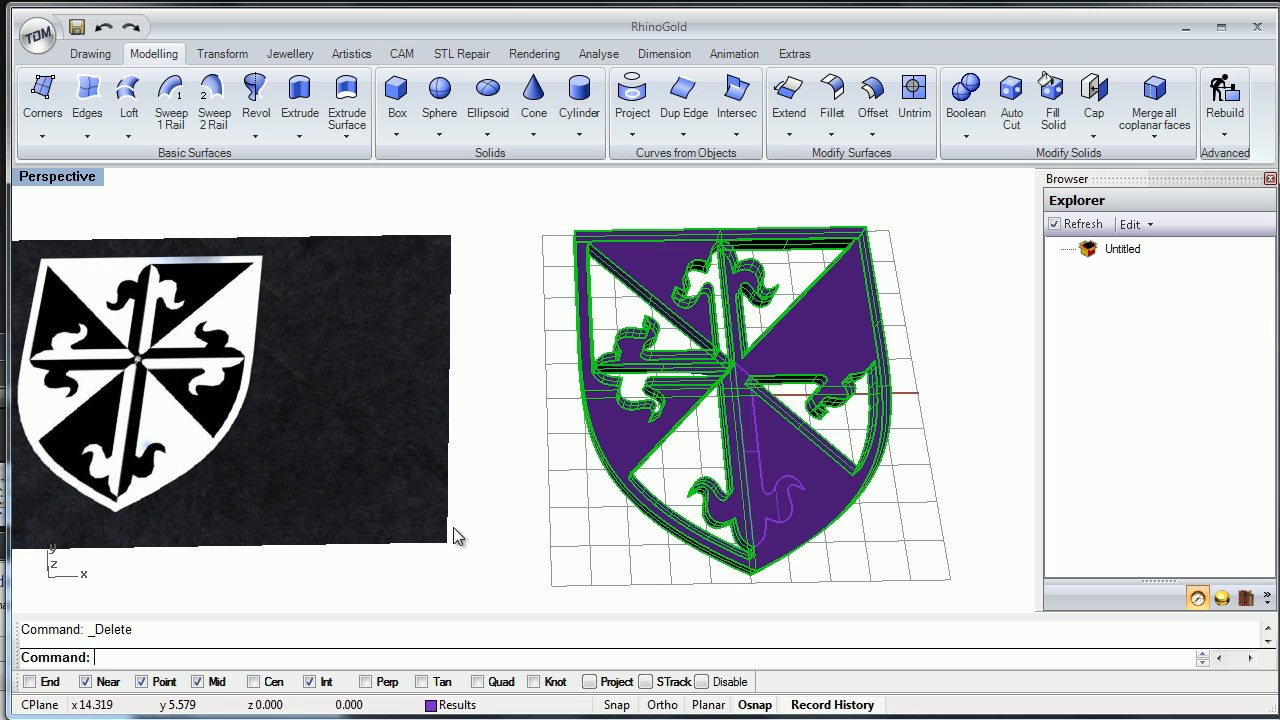
right_click_drag(453, 529, 495, 527)
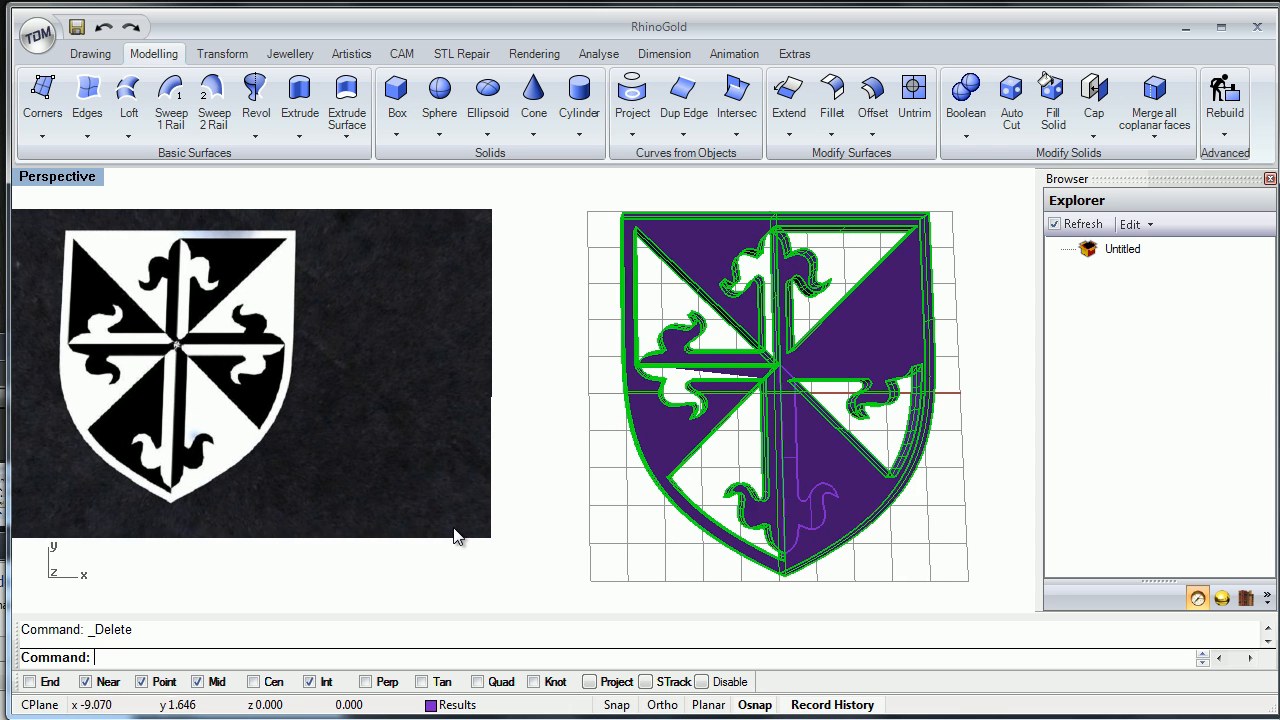
key("Escape")
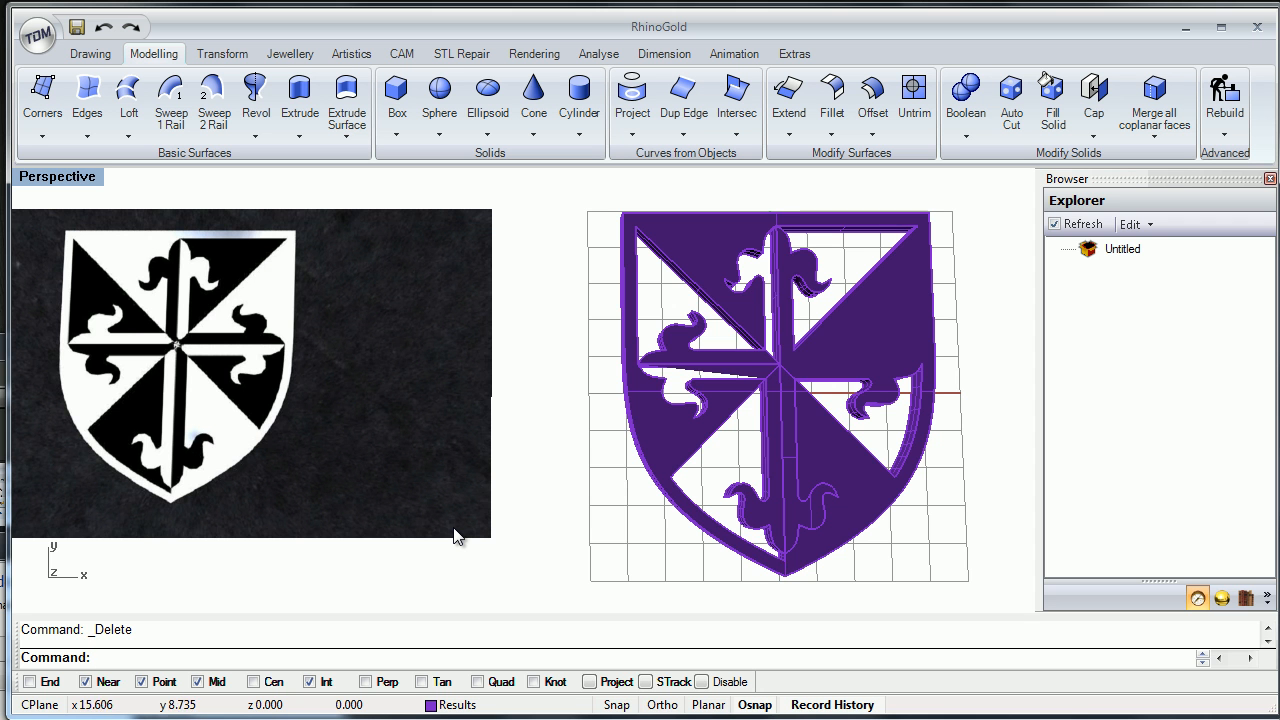
Examine the extruded shield around the right and upper arms in wireframe, and return the view to shaded display.
right_click_drag(453, 537, 457, 534)
middle_click(455, 536)
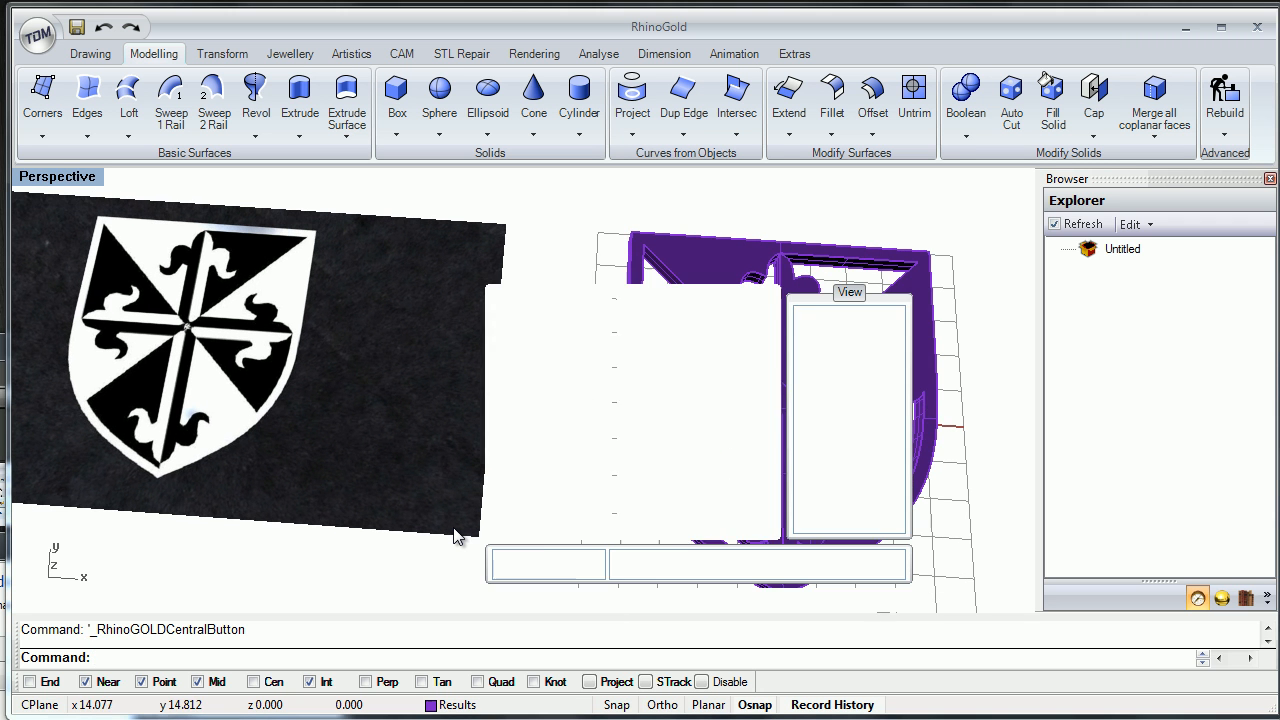
left_click(676, 483)
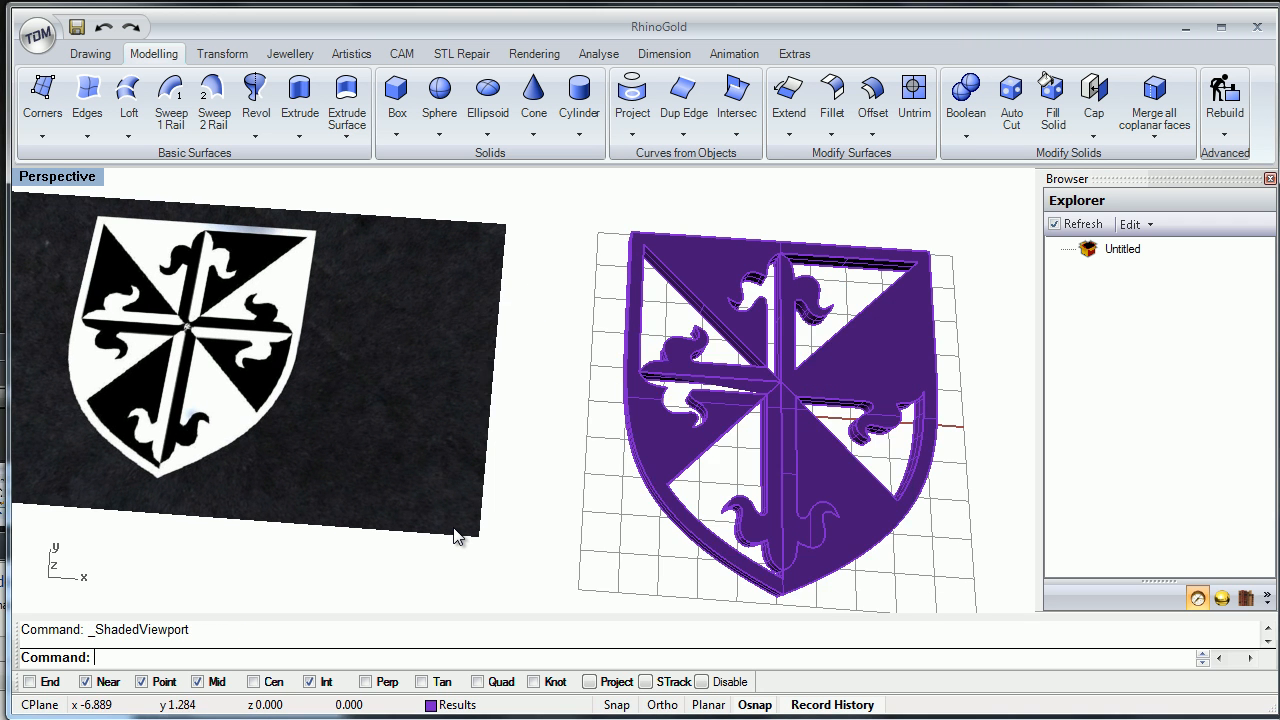
middle_click(455, 536)
right_click(676, 483)
mouse_move(707, 437)
right_mouse_down()
mouse_move(760, 325)
mouse_move(870, 332)
right_mouse_up()
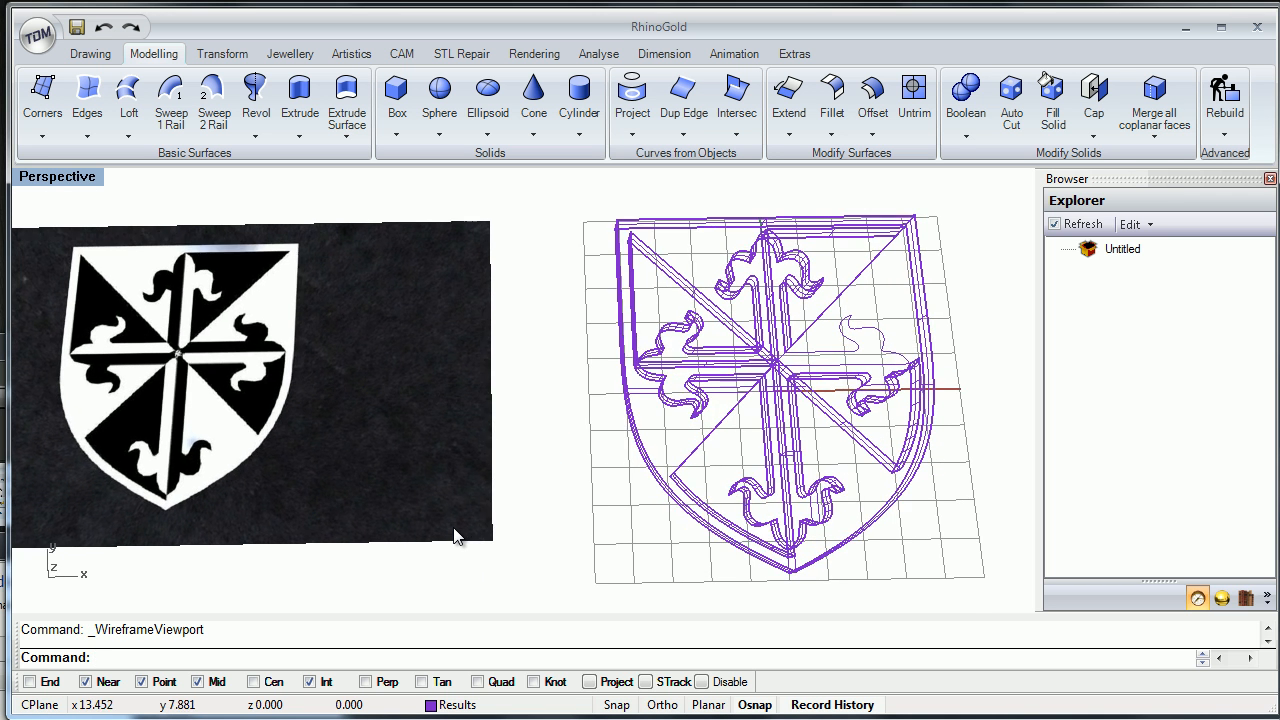
scroll(455, 537, "up", 2)
left_click(838, 282)
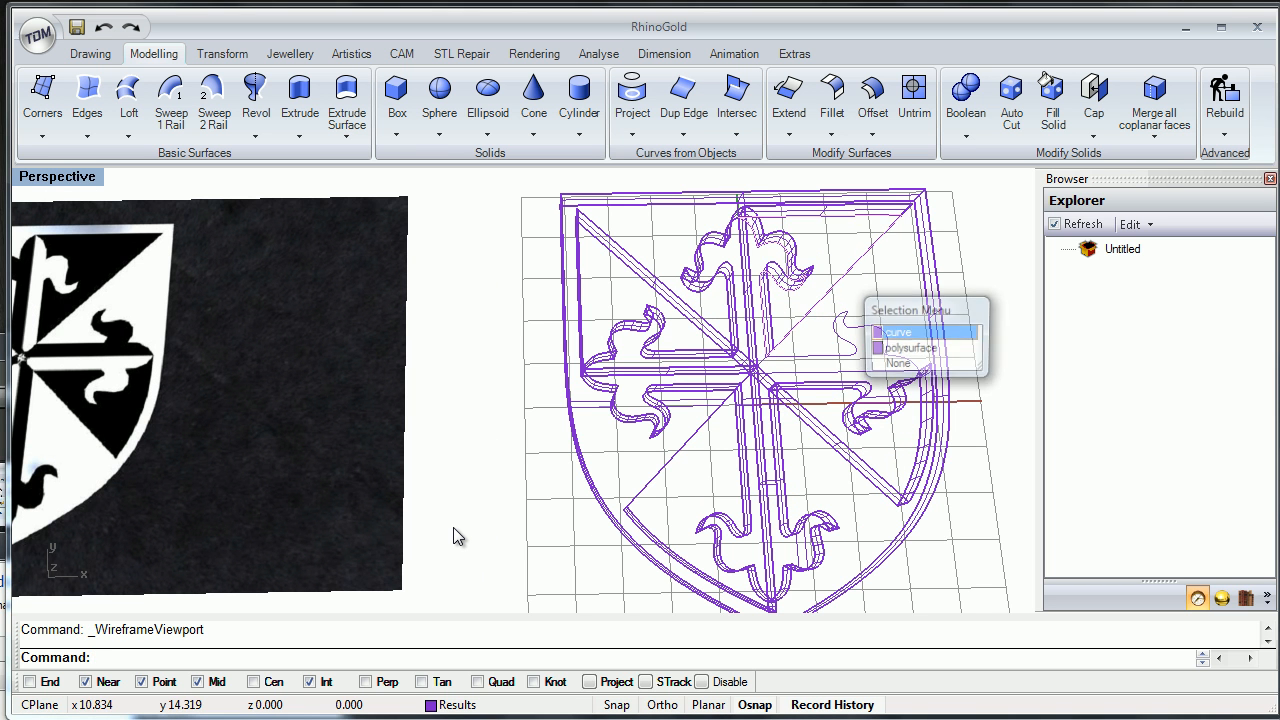
left_click(797, 264)
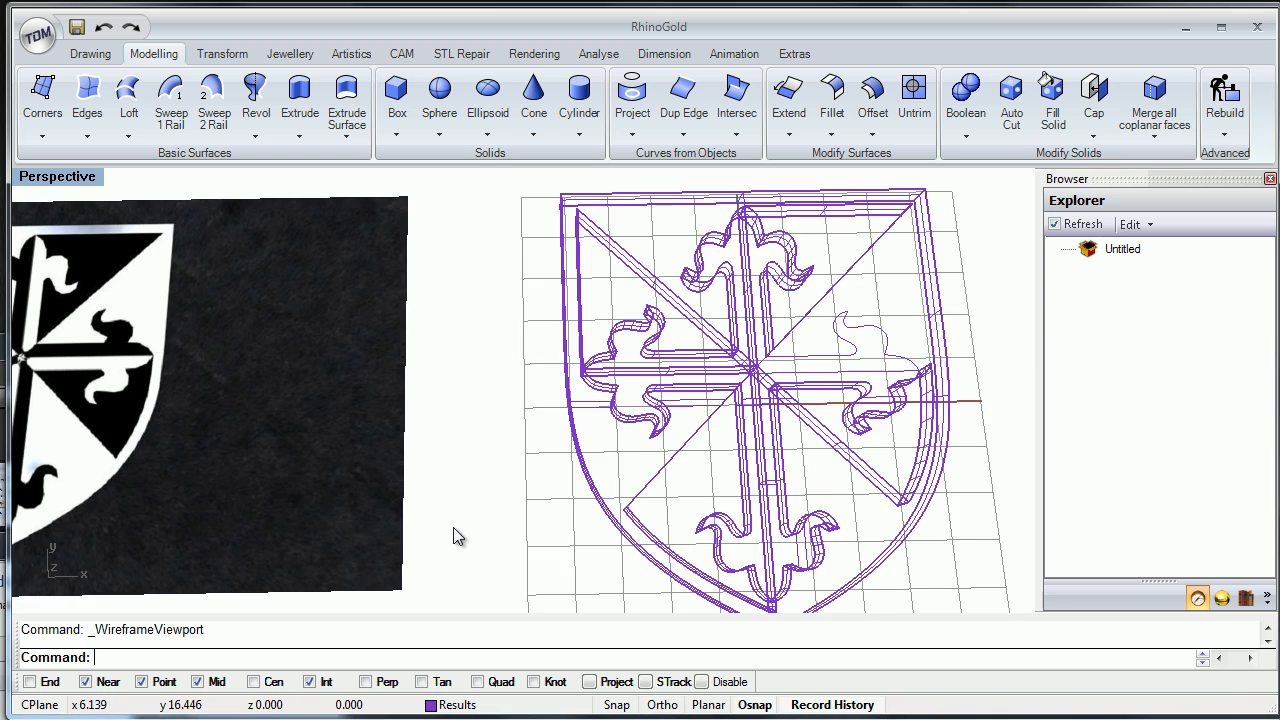
right_click_drag(773, 271, 832, 272, "shift")
middle_click(797, 268)
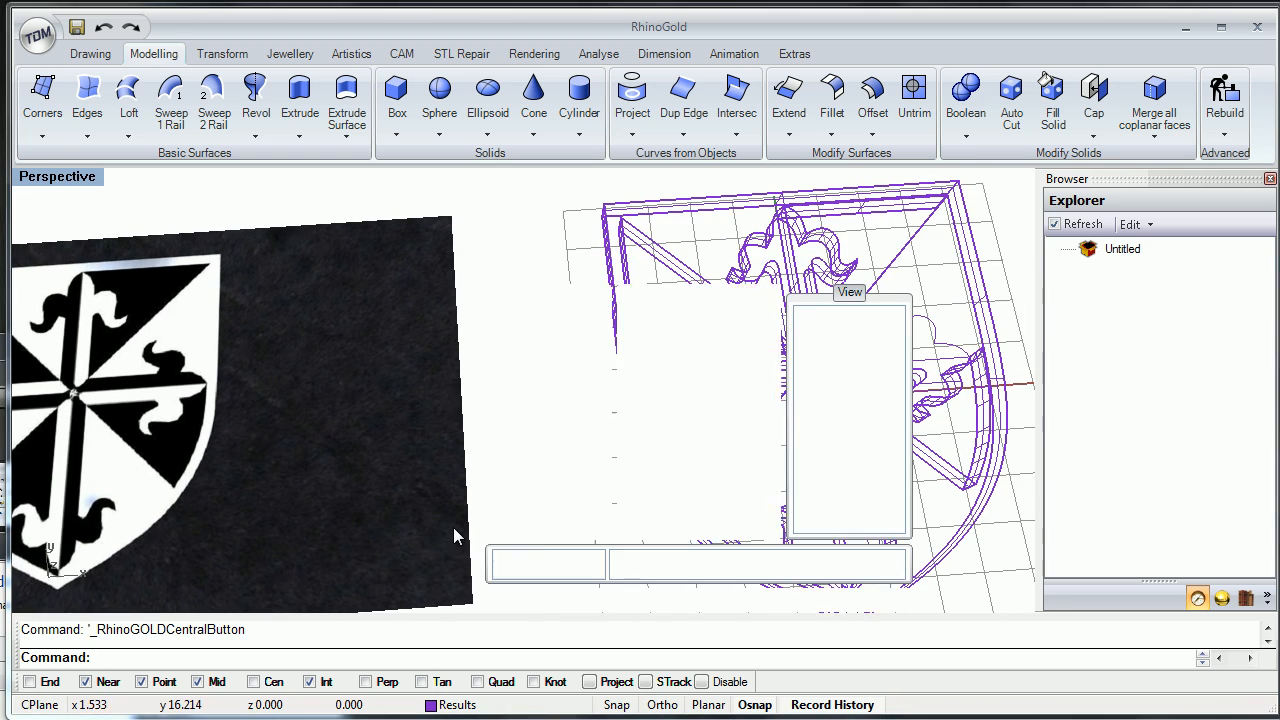
left_click(675, 480)
scroll(726, 368, "down", 2)
right_click_drag(452, 527, 527, 509, "shift")
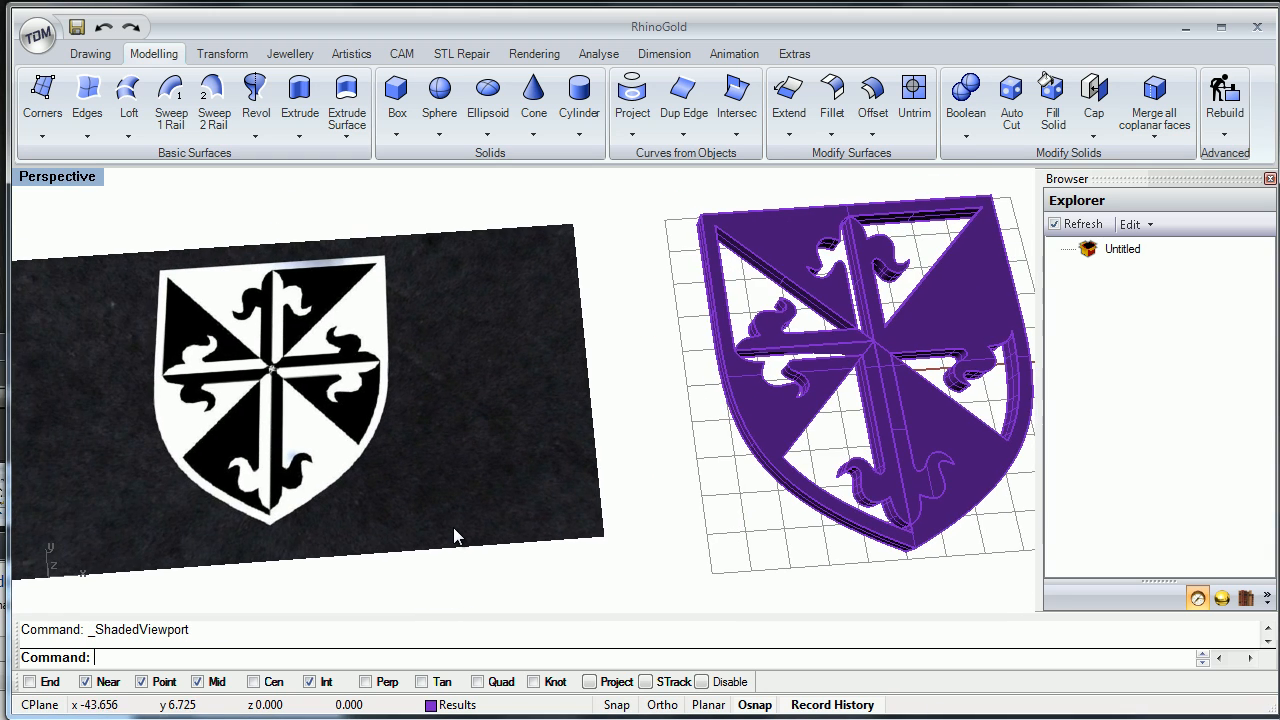
Delete the large shield solid and the remaining cross arm solids, keeping the flat Results curves.
mouse_move(453, 528)
right_mouse_down()
mouse_move(385, 530)
mouse_move(325, 448)
right_mouse_up()
left_click(818, 446)
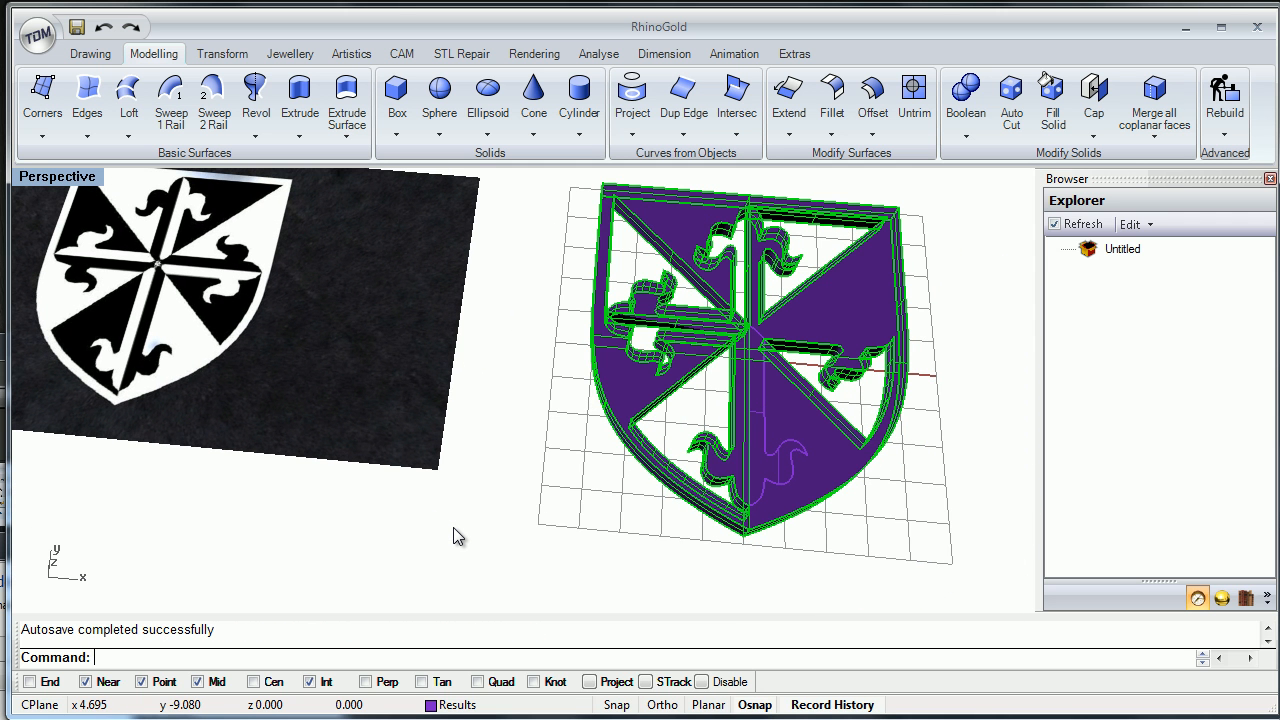
right_click_drag(453, 537, 469, 533, "shift")
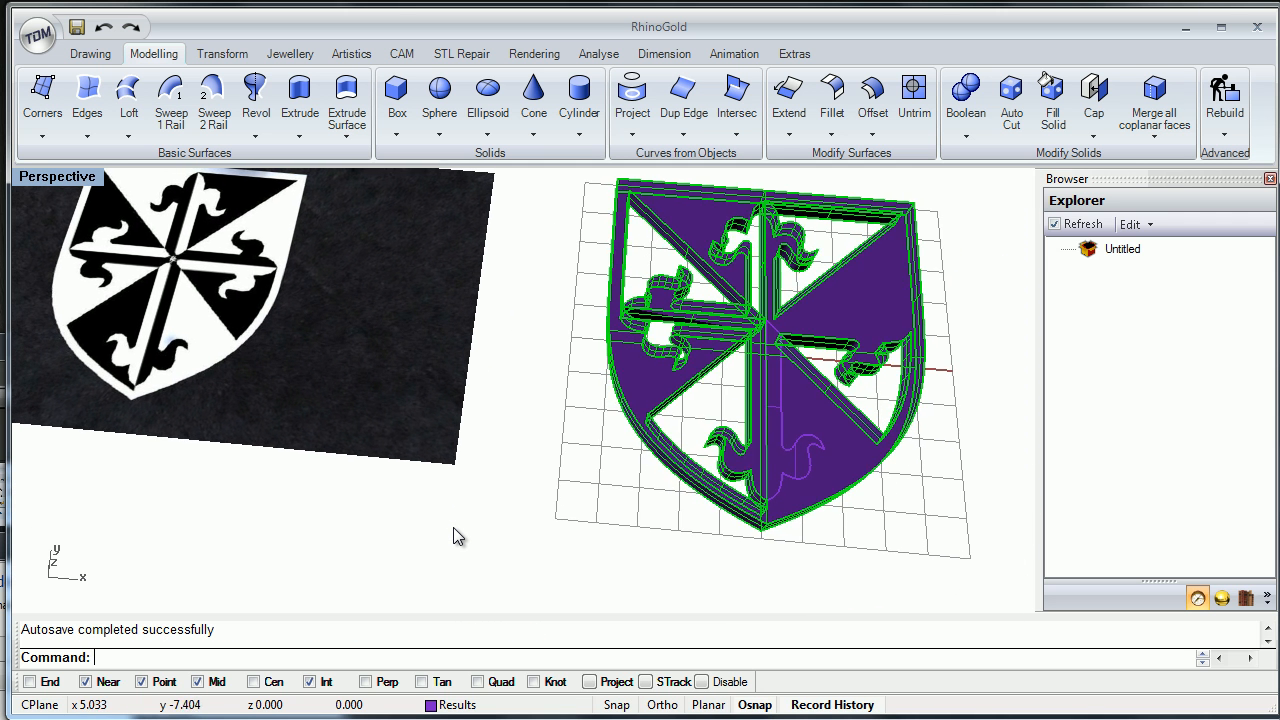
key("Escape")
left_click(846, 484)
key("Delete")
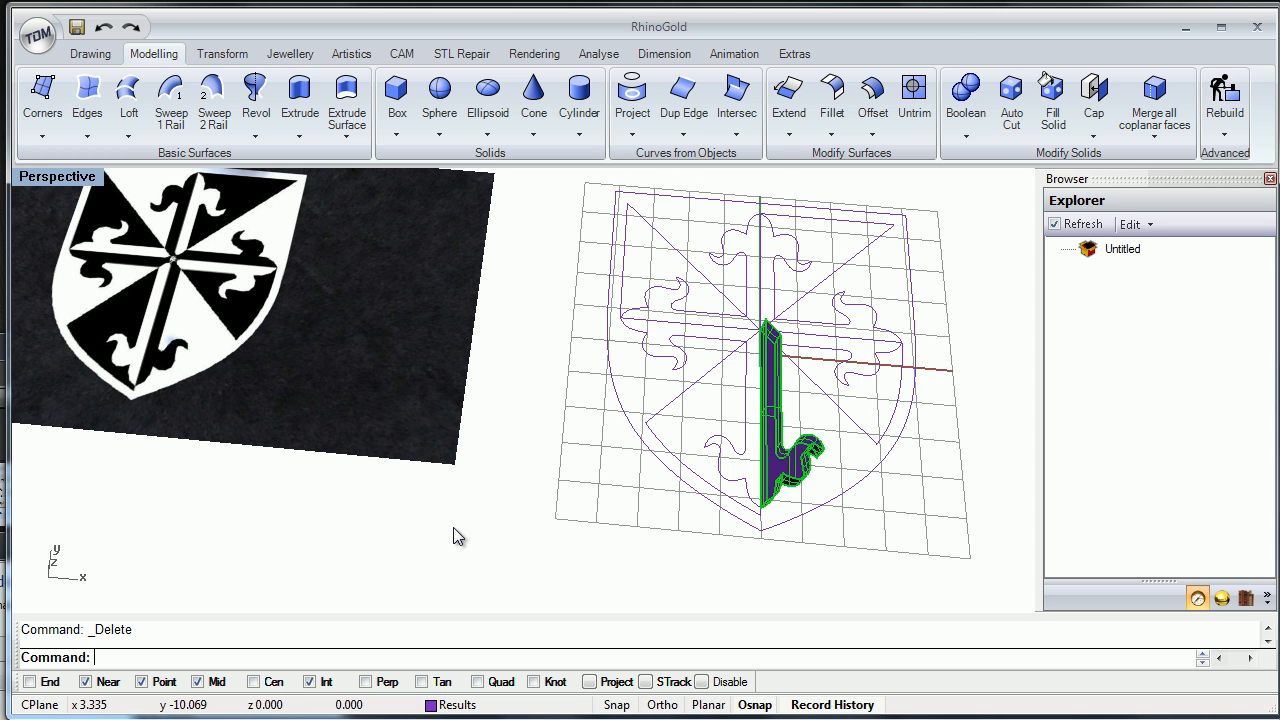
mouse_move(453, 537)
right_mouse_down("shift")
mouse_move(461, 551)
mouse_move(454, 532)
right_mouse_up("shift")
Extrude the closed region between the shield's upper-left diagonal and the cross's left arm by 1 as a capped solid.
left_click(680, 292)
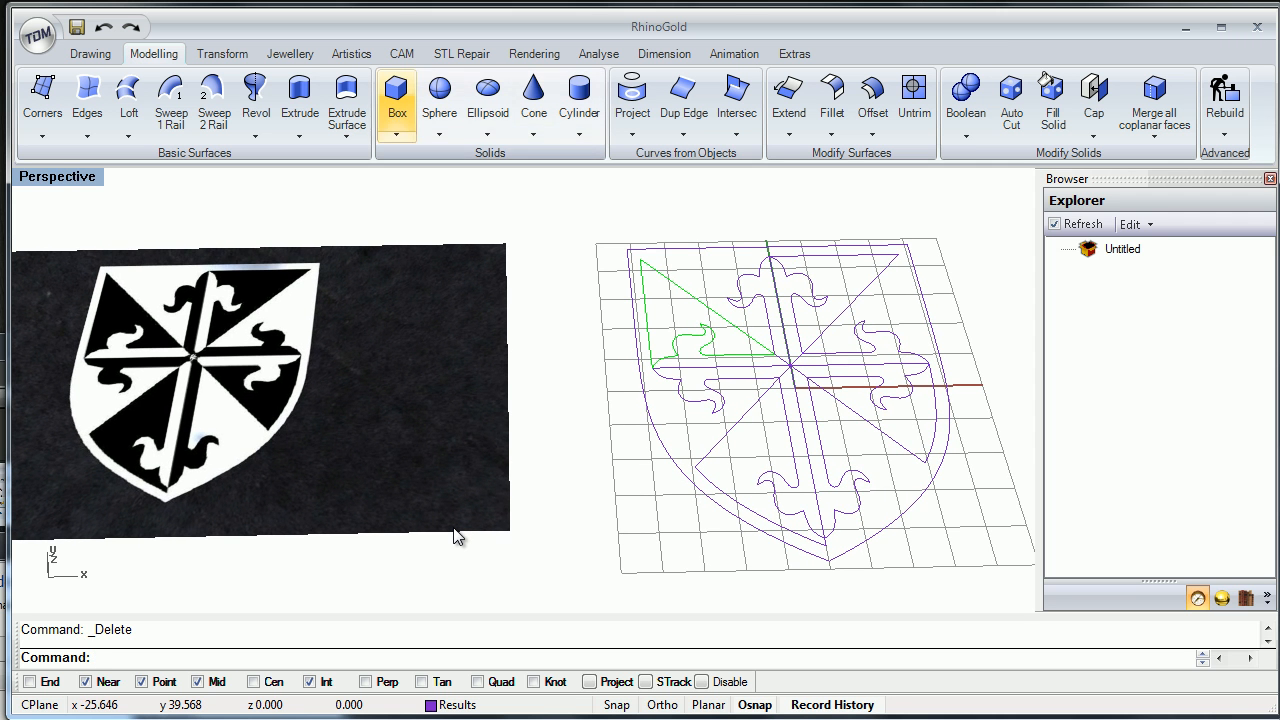
left_click(300, 101)
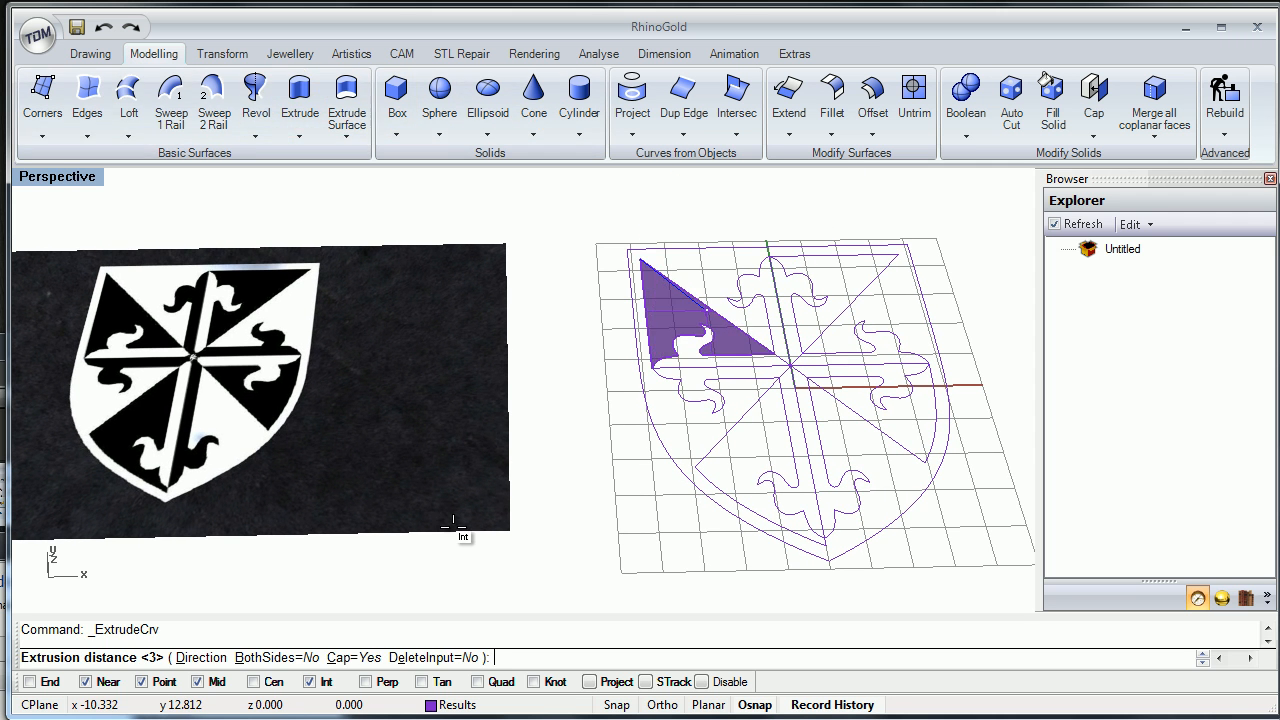
type("1")
key("Return")
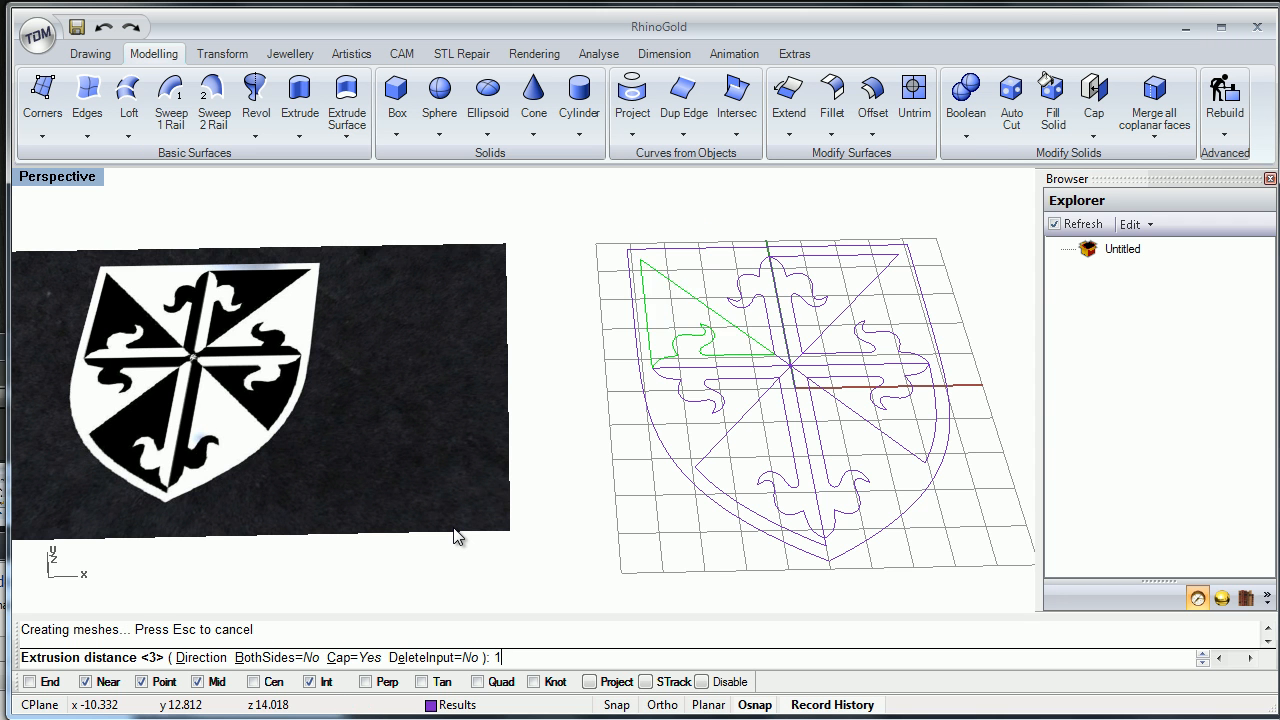
right_click_drag(454, 530, 456, 533)
Extrude the left half of the cross's upper arm by 1 as a capped solid.
scroll(714, 299, "up", 2)
left_click(709, 291)
right_click(705, 332)
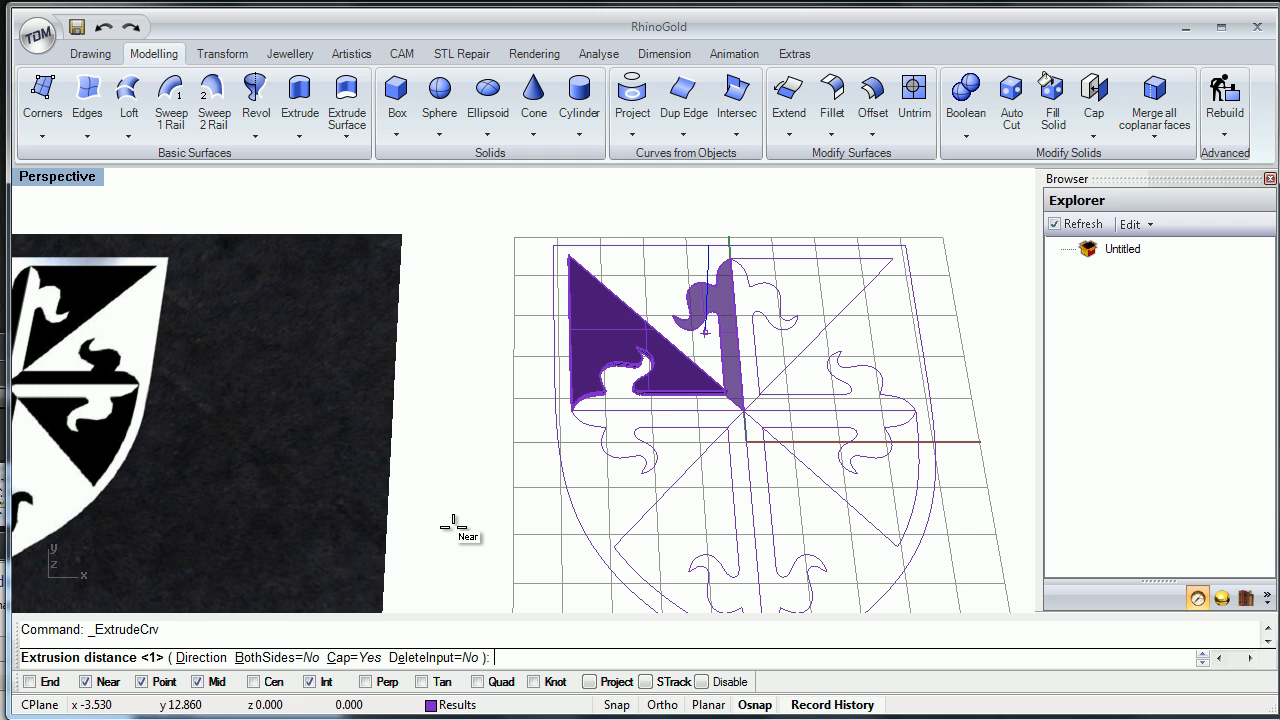
key("Return")
scroll(455, 530, "down", 3)
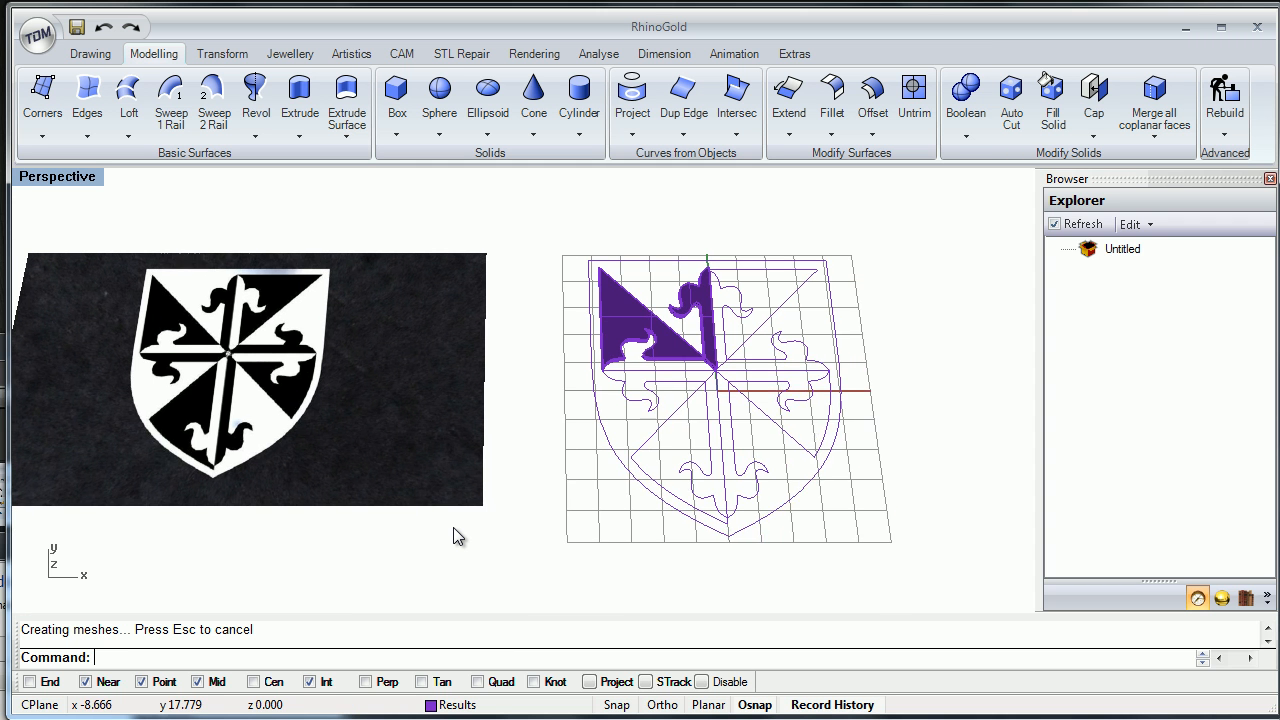
Extrude the closed region between the cross's upper arm and the shield's upper-right diagonal by 1 as a capped solid.
right_click_drag(453, 537, 453, 537)
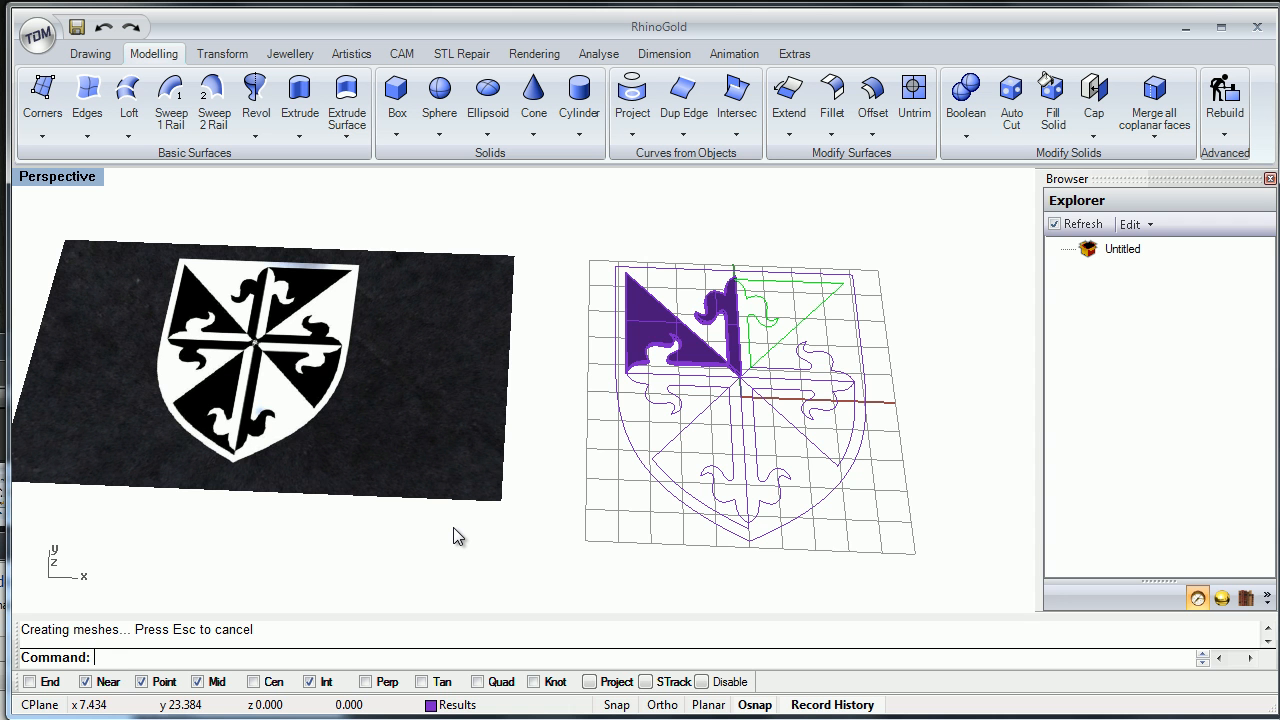
right_click(453, 537)
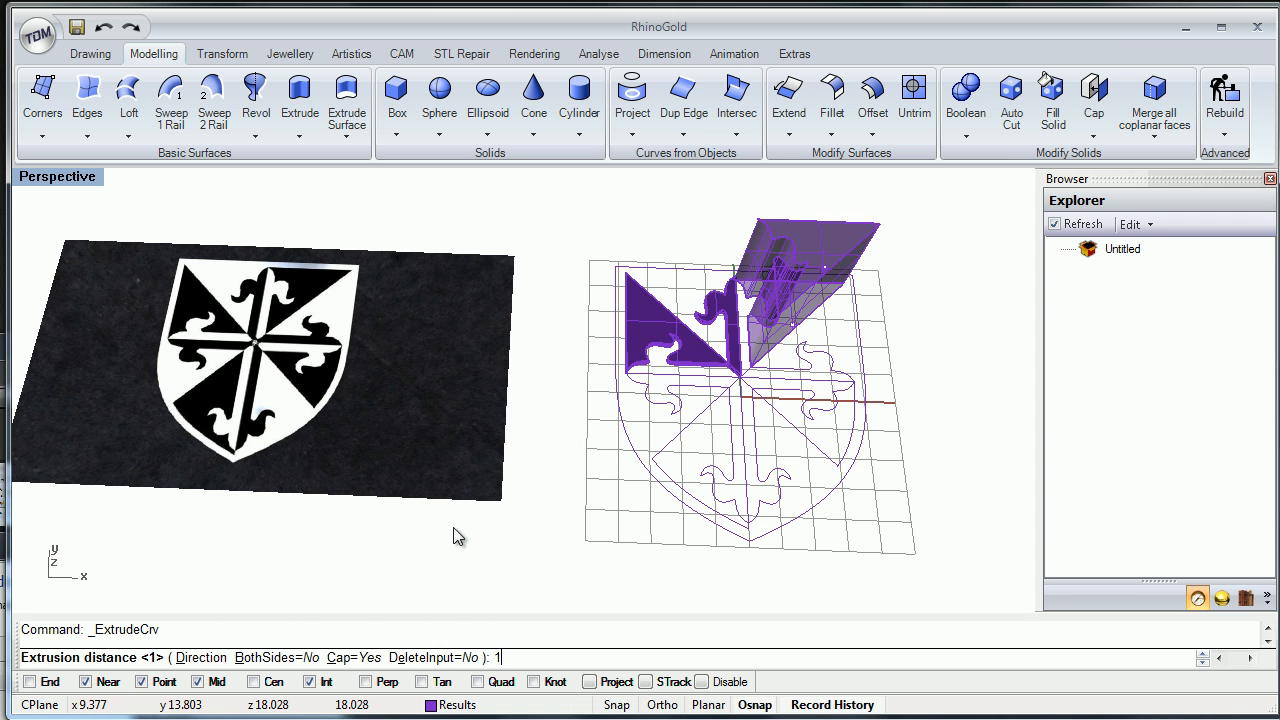
key("Return")
Try extruding the upper half of the cross's right arm by 1, and undo the extrusion.
right_click_drag(453, 537, 475, 555)
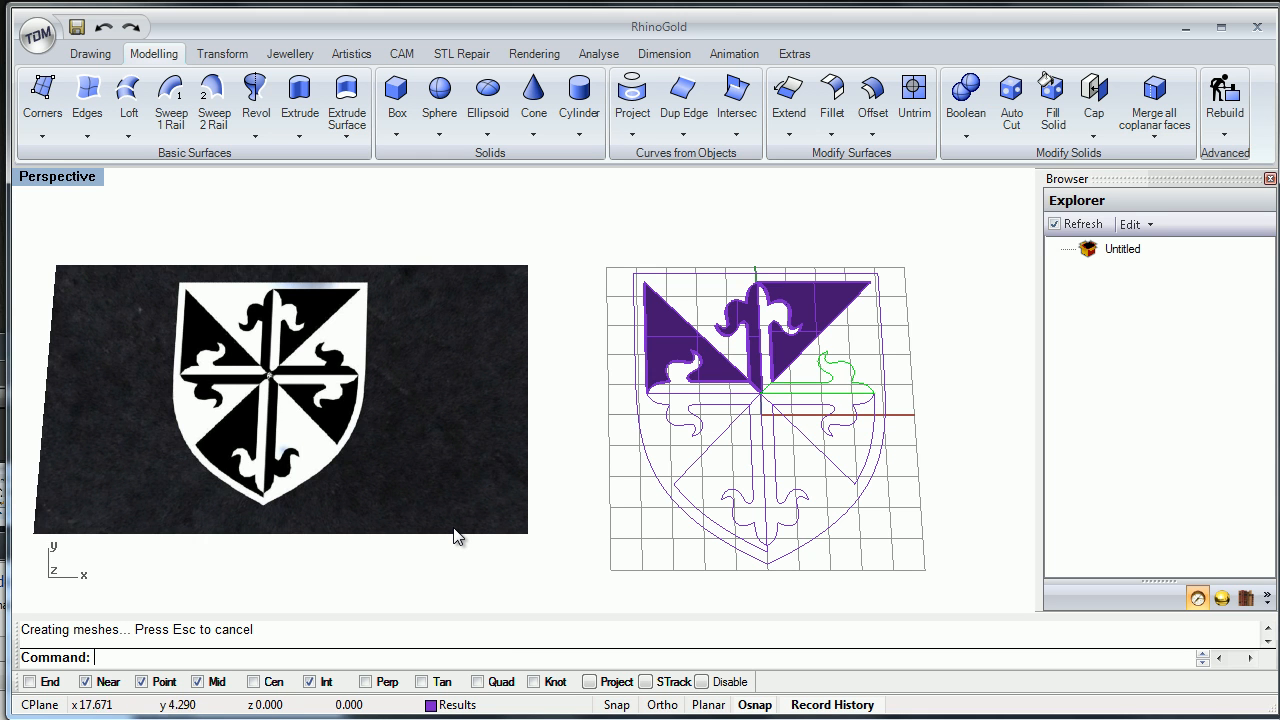
right_click(451, 528)
type("1")
key("Return")
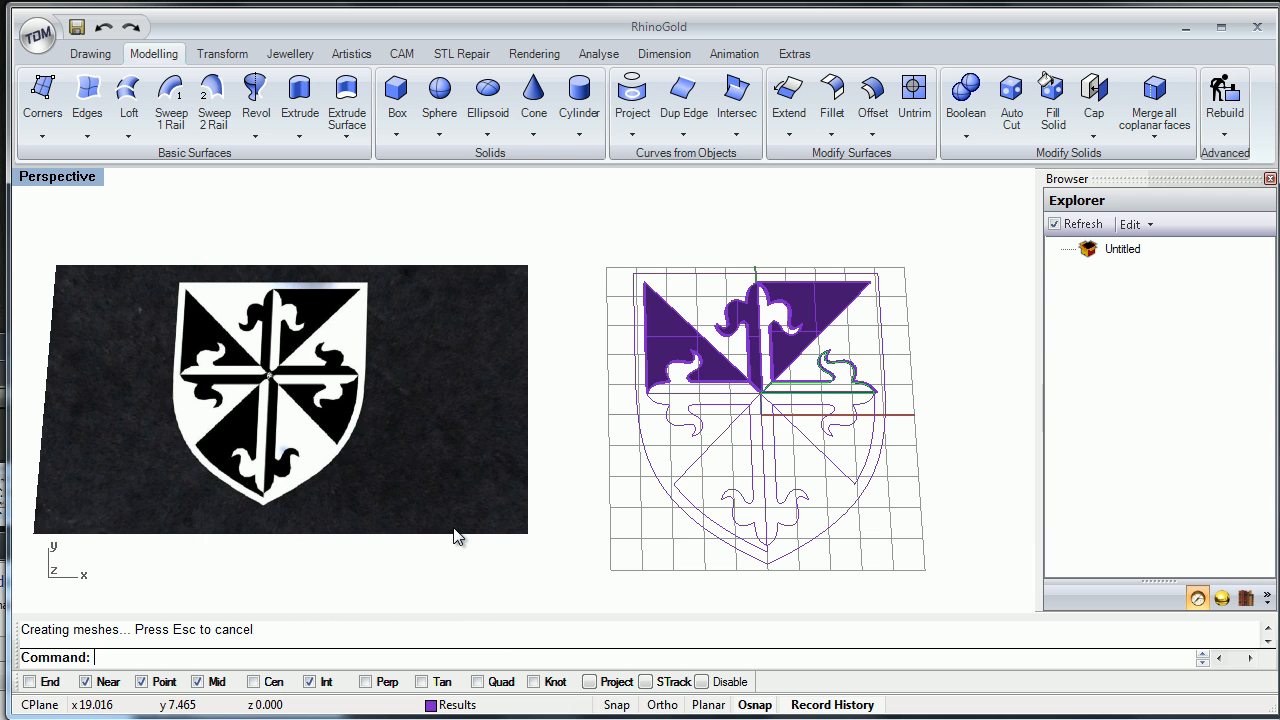
right_click_drag(453, 528, 214, 558)
scroll(453, 528, "up", 5)
key("ctrl+z")
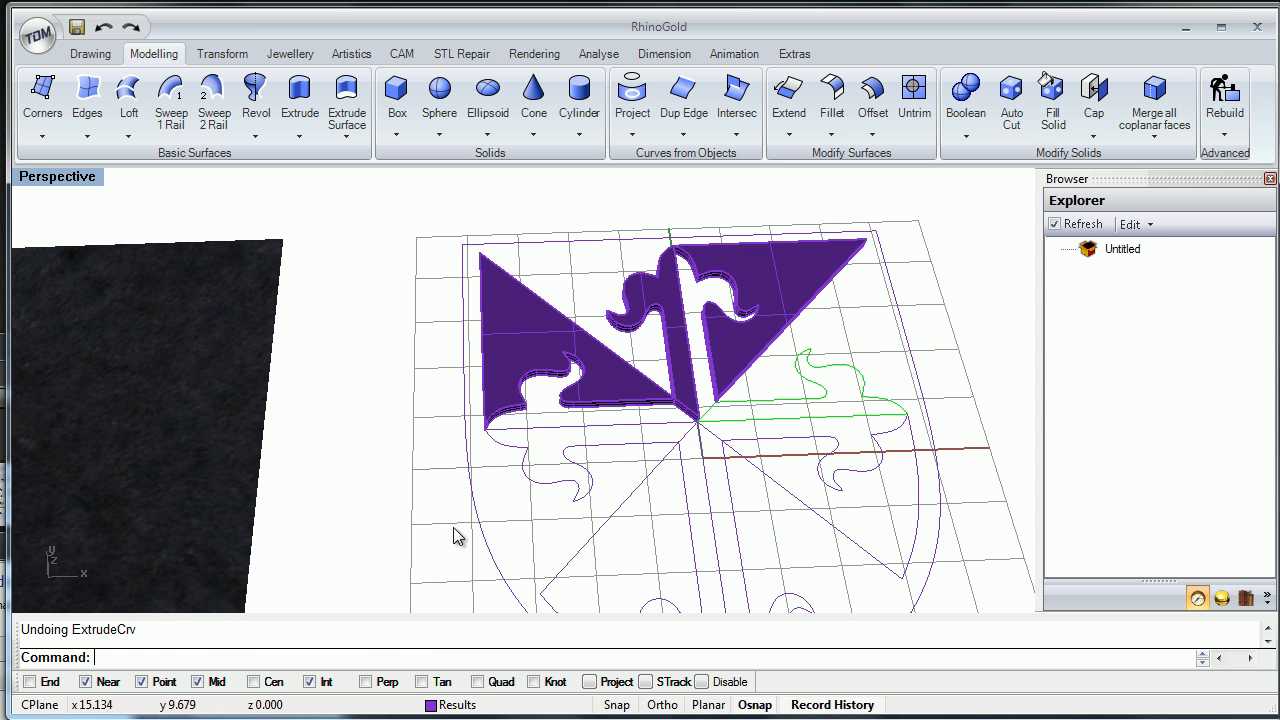
Repeat the extrusion of the right arm's upper half by 1, inspect its walls, and delete the extrusion while keeping its curve.
right_click(453, 535)
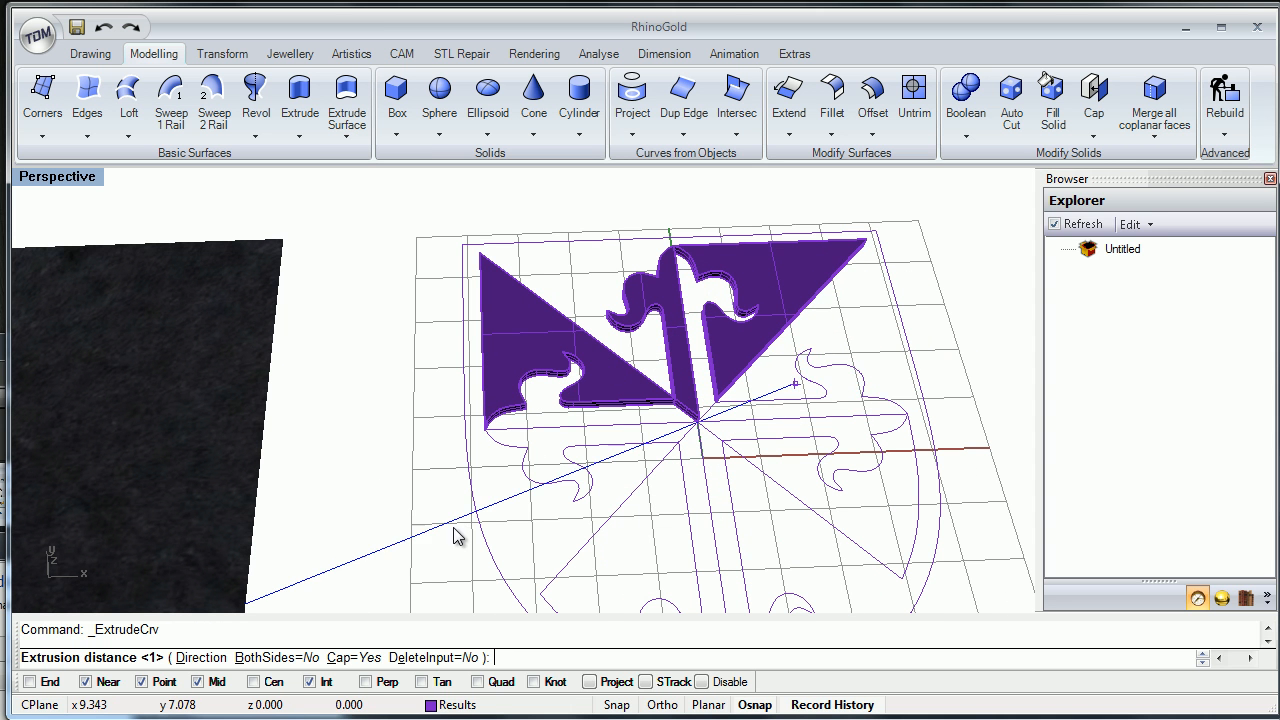
type("1")
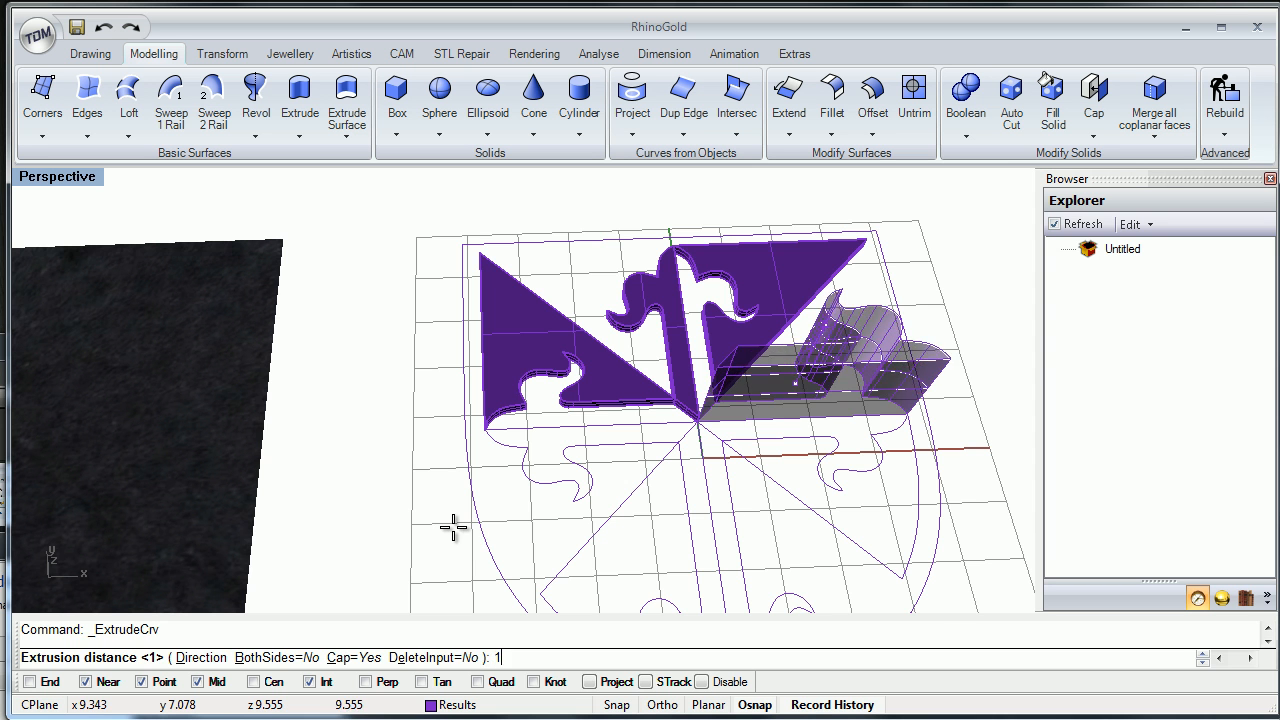
key("Return")
scroll(453, 535, "up", 5)
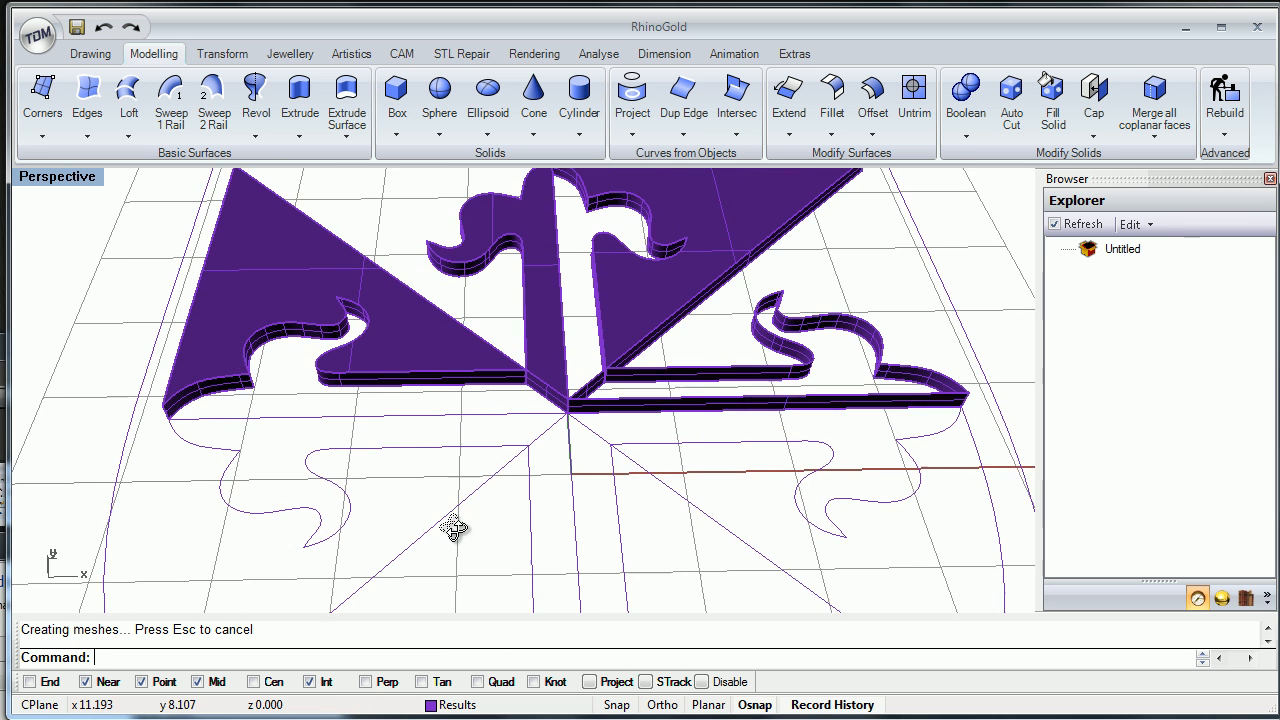
right_click_drag(824, 356, 790, 361, "shift")
left_click(566, 414)
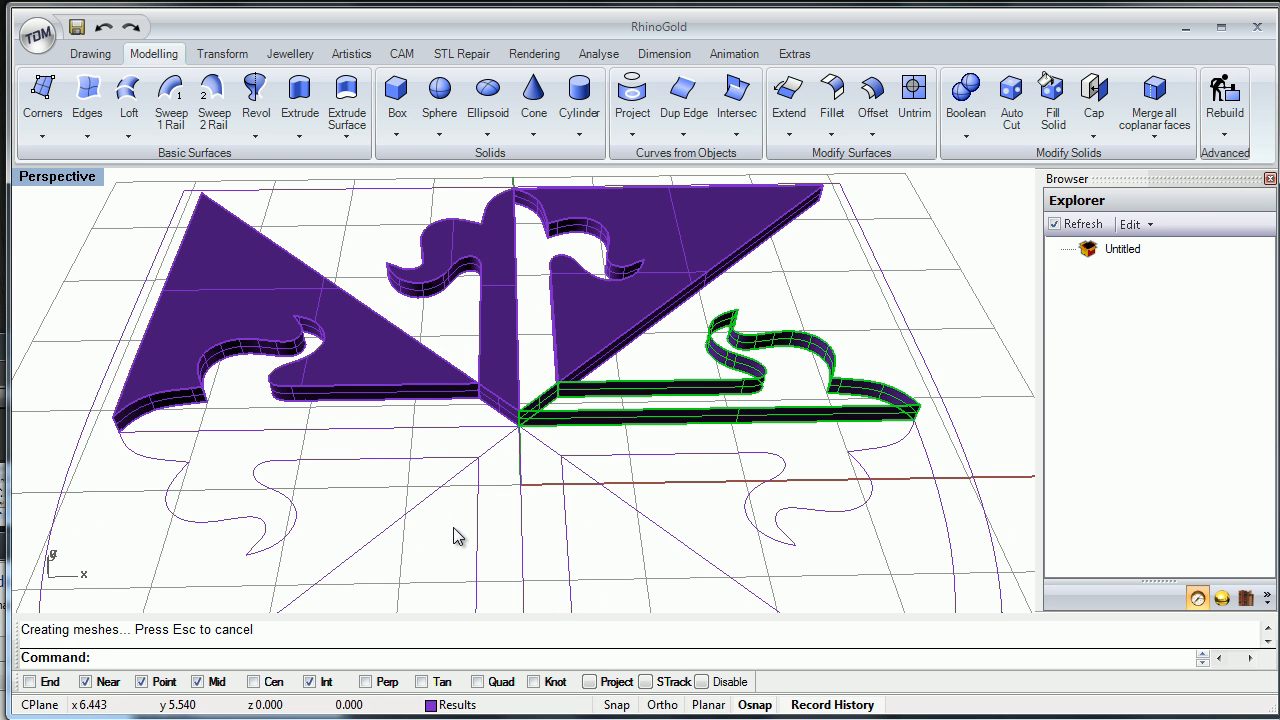
key("Escape")
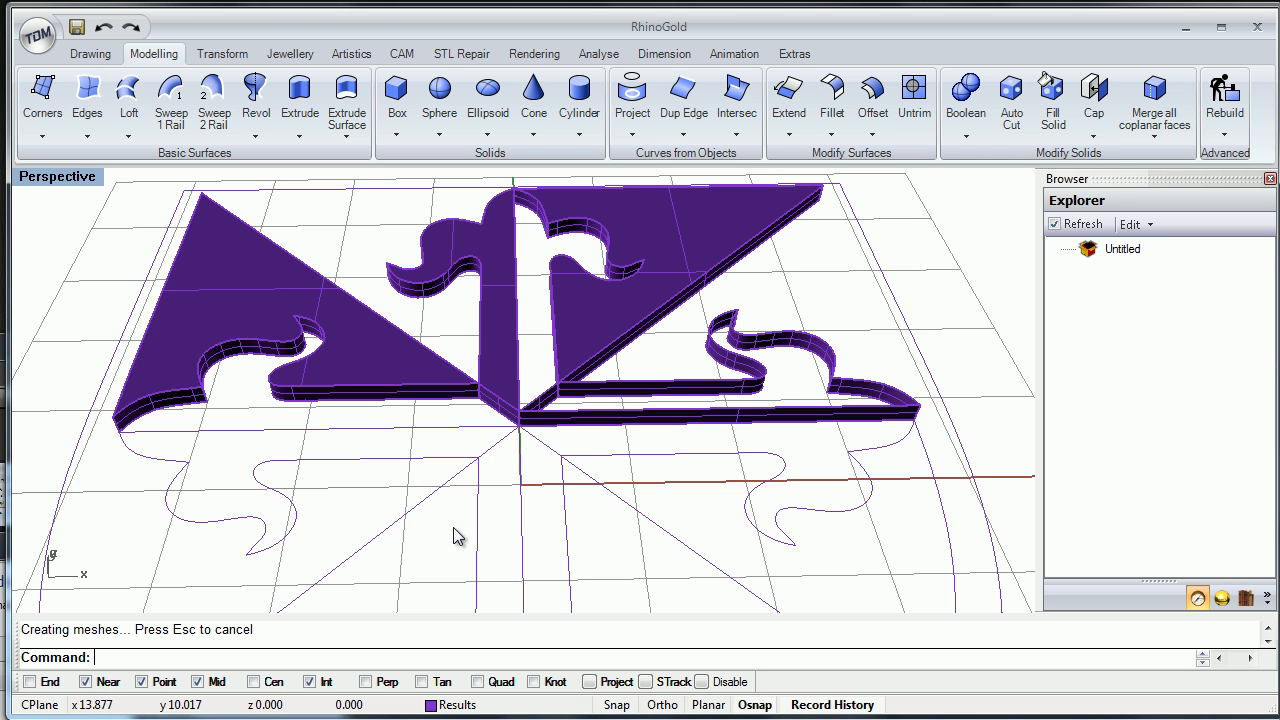
left_click(784, 334)
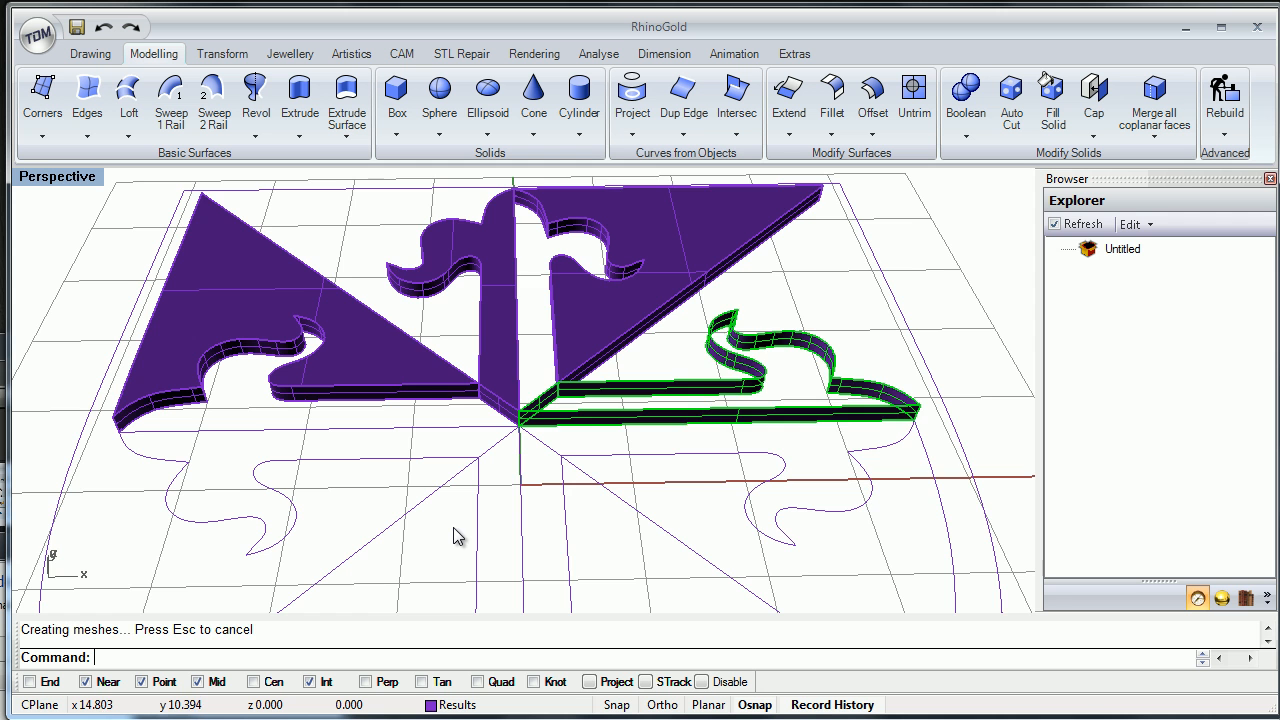
key("Delete")
scroll(453, 537, "up", 2)
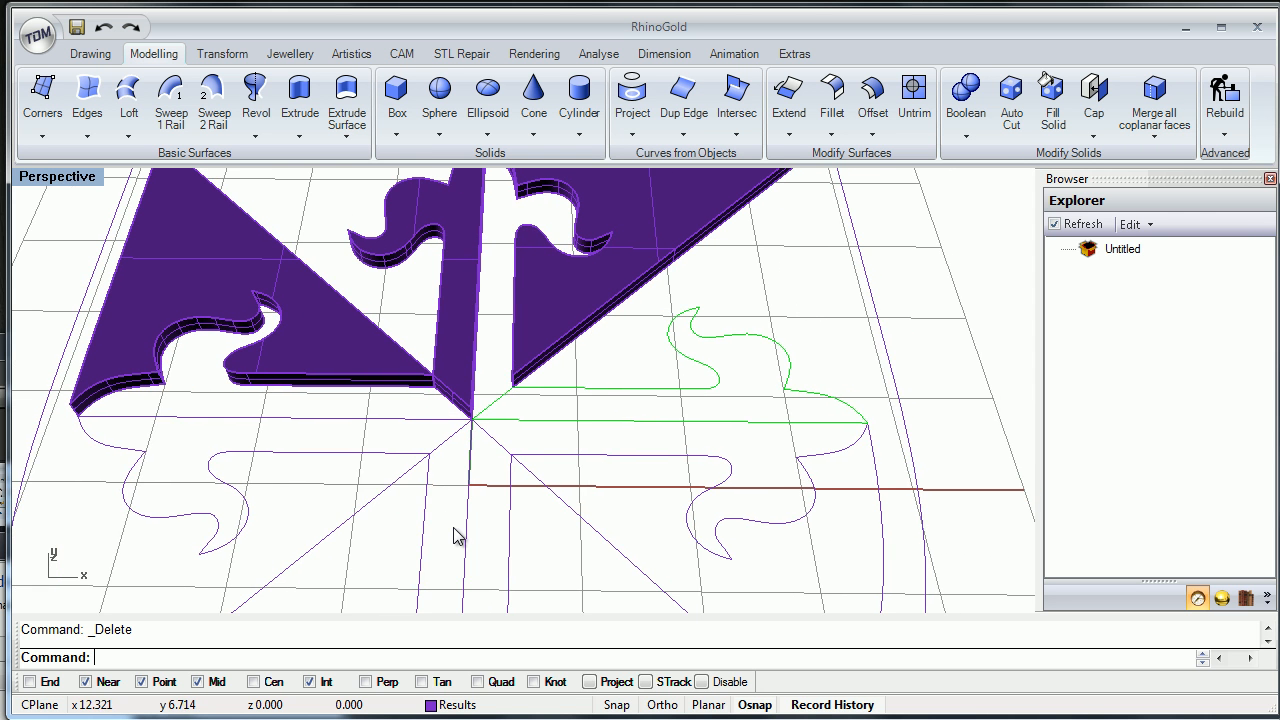
right_click_drag(453, 537, 414, 550, "shift")
right_click(453, 528)
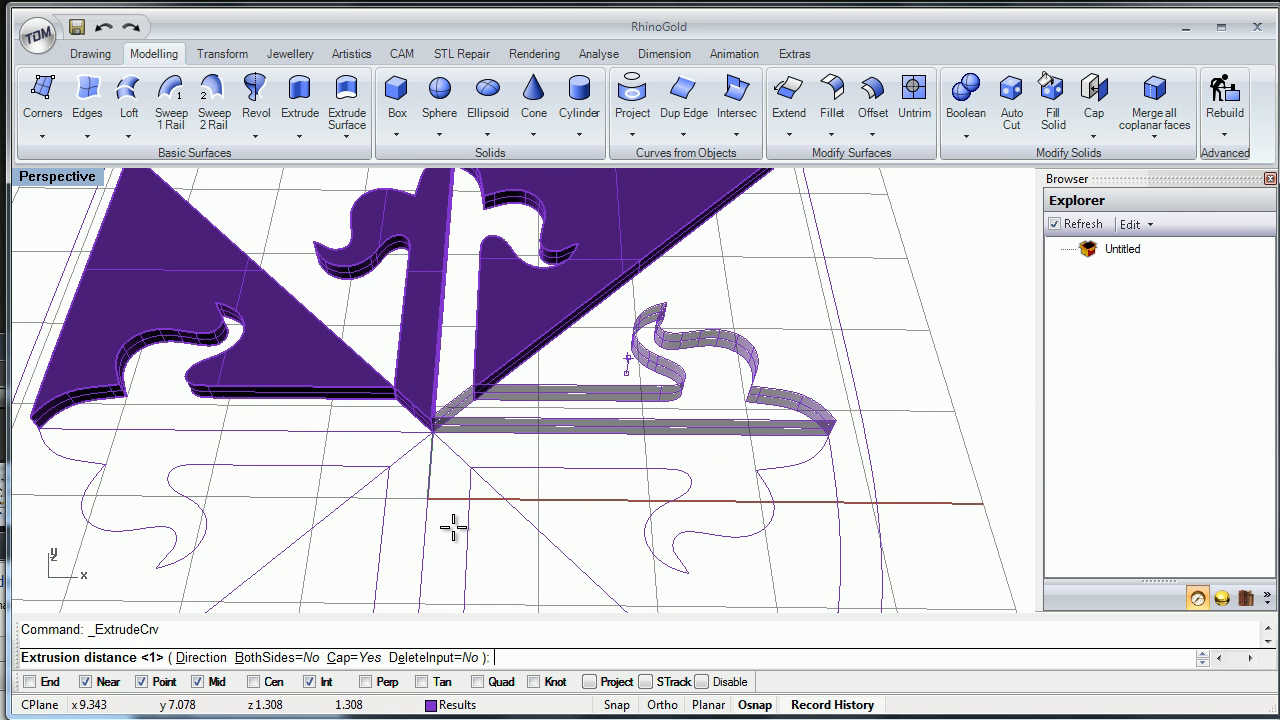
key("Escape")
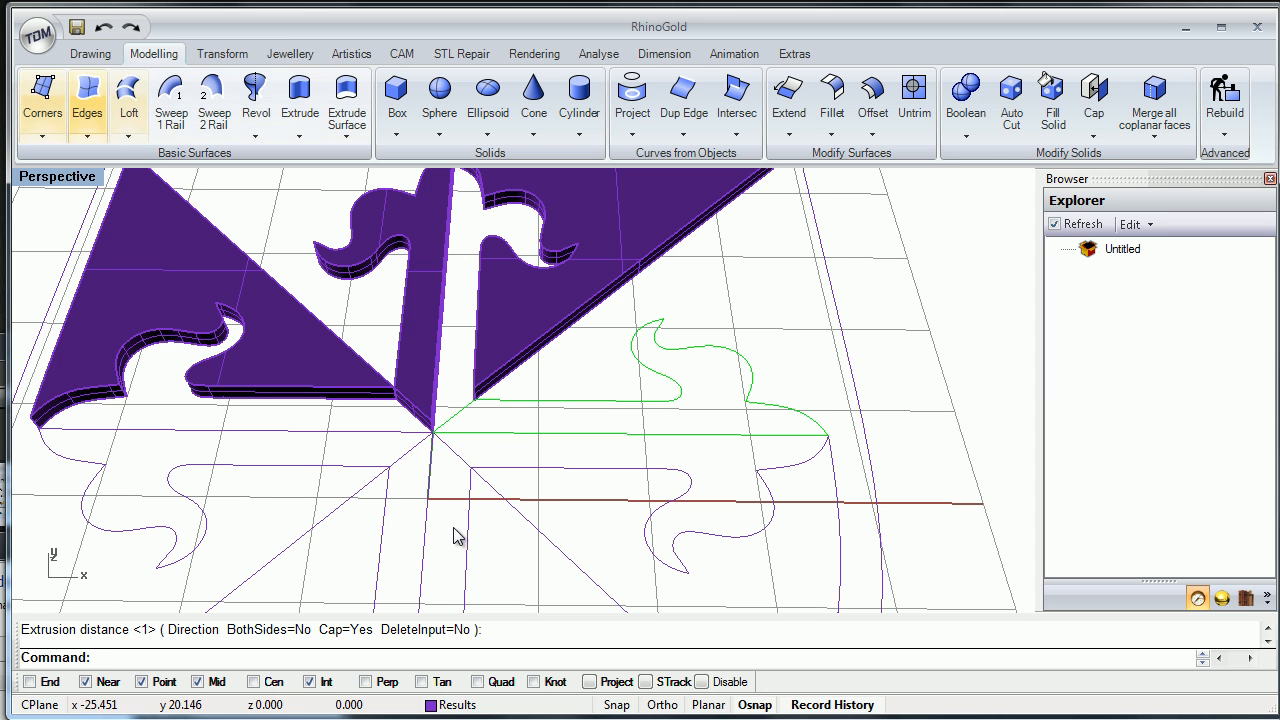
Examine the object description of the right arm's upper-half curve for whether it is open or closed, and close the description.
key("F3")
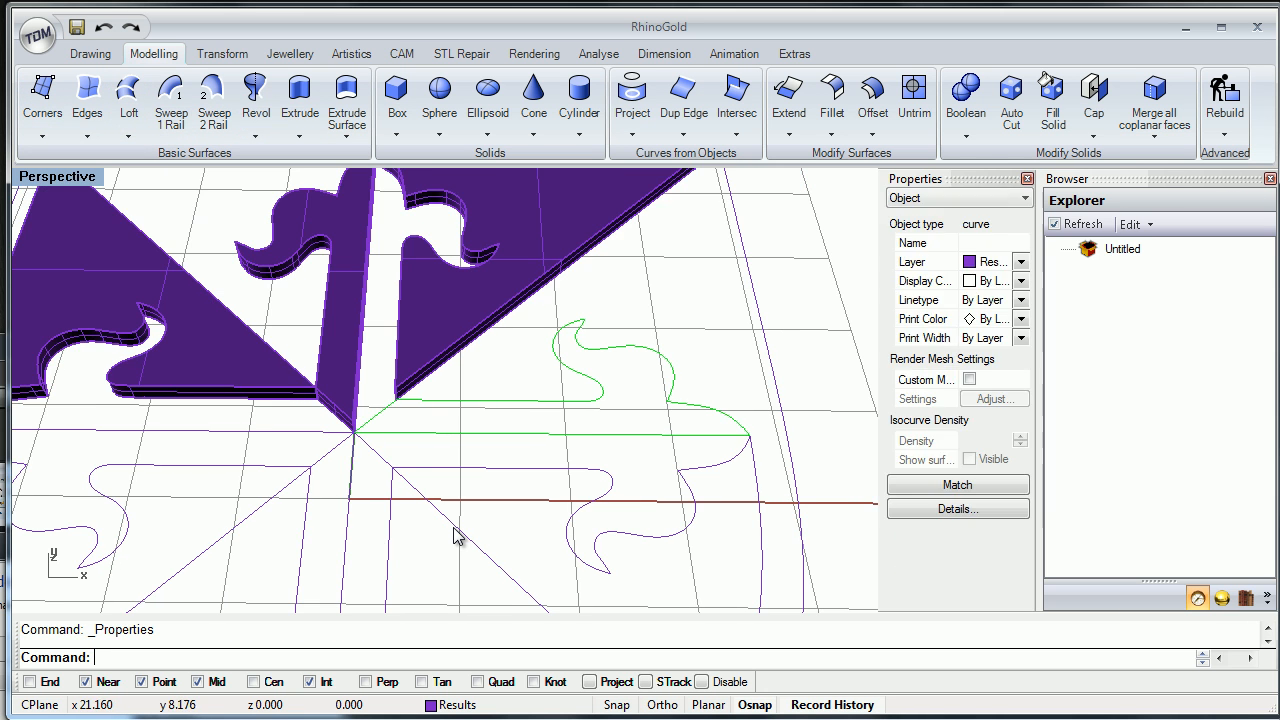
left_click(957, 509)
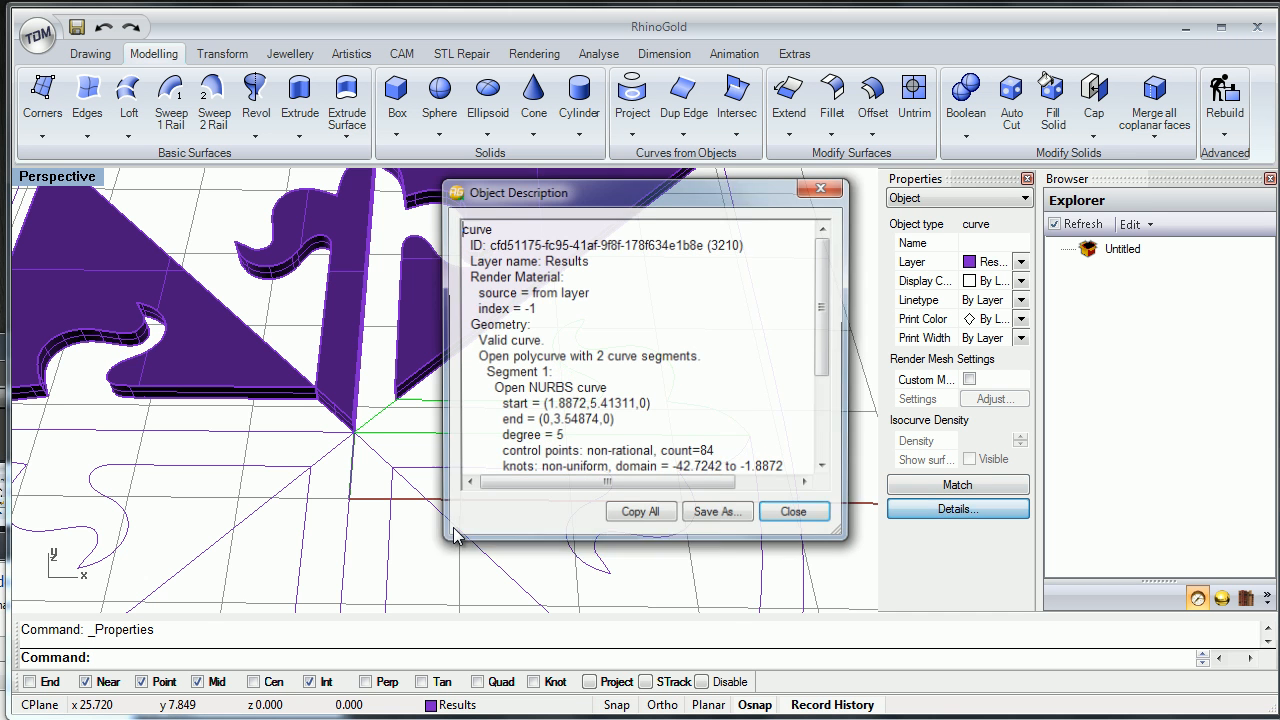
left_click_drag(640, 190, 922, 205)
mouse_move(768, 387)
left_mouse_down()
mouse_move(801, 372)
mouse_move(747, 372)
left_mouse_up()
left_click(801, 372)
left_click(860, 372)
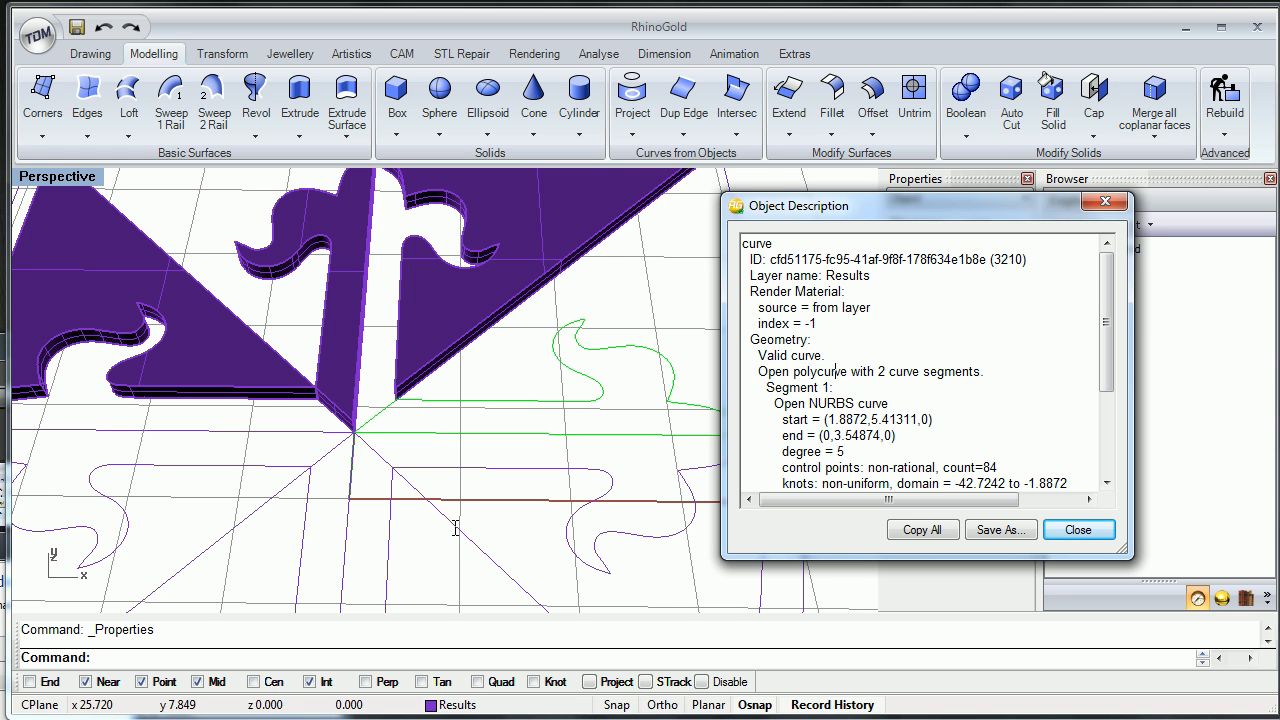
left_click_drag(836, 372, 742, 372)
left_click(1078, 529)
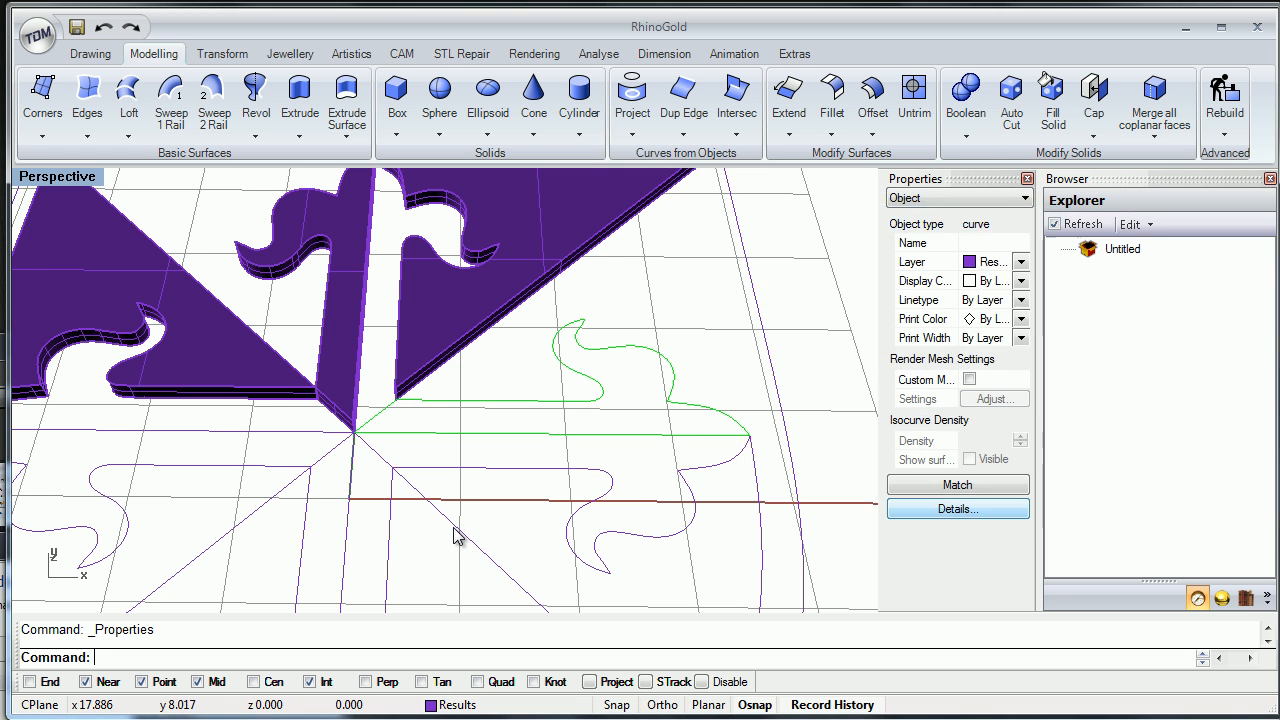
Place an end-point marker on the outline of the right arm's upper half with Mark Curve End.
left_click(800, 474)
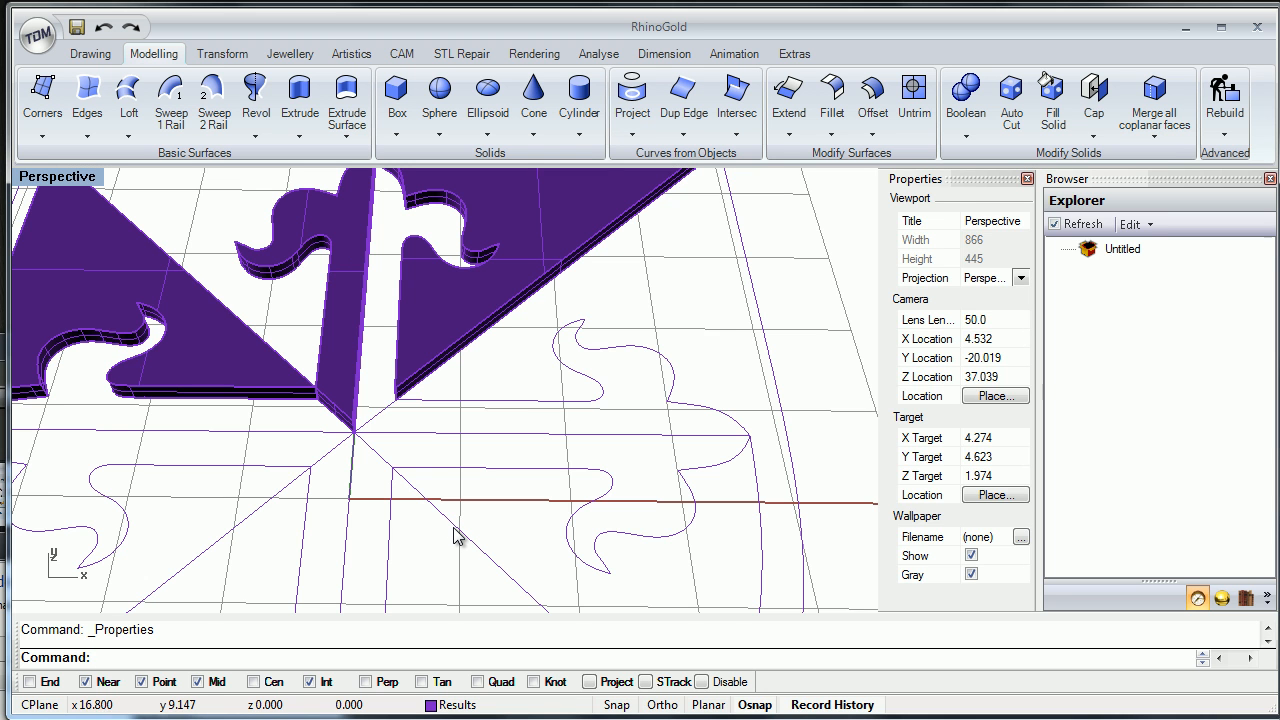
left_click(588, 380)
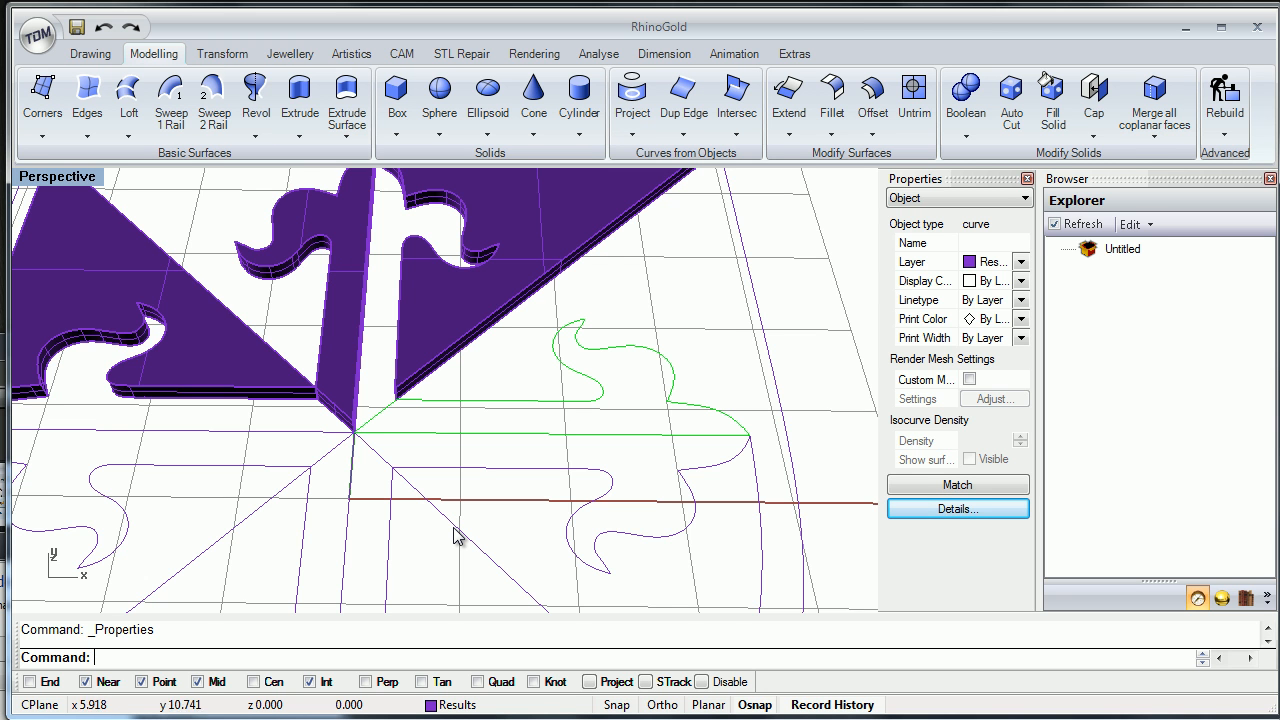
left_click(90, 54)
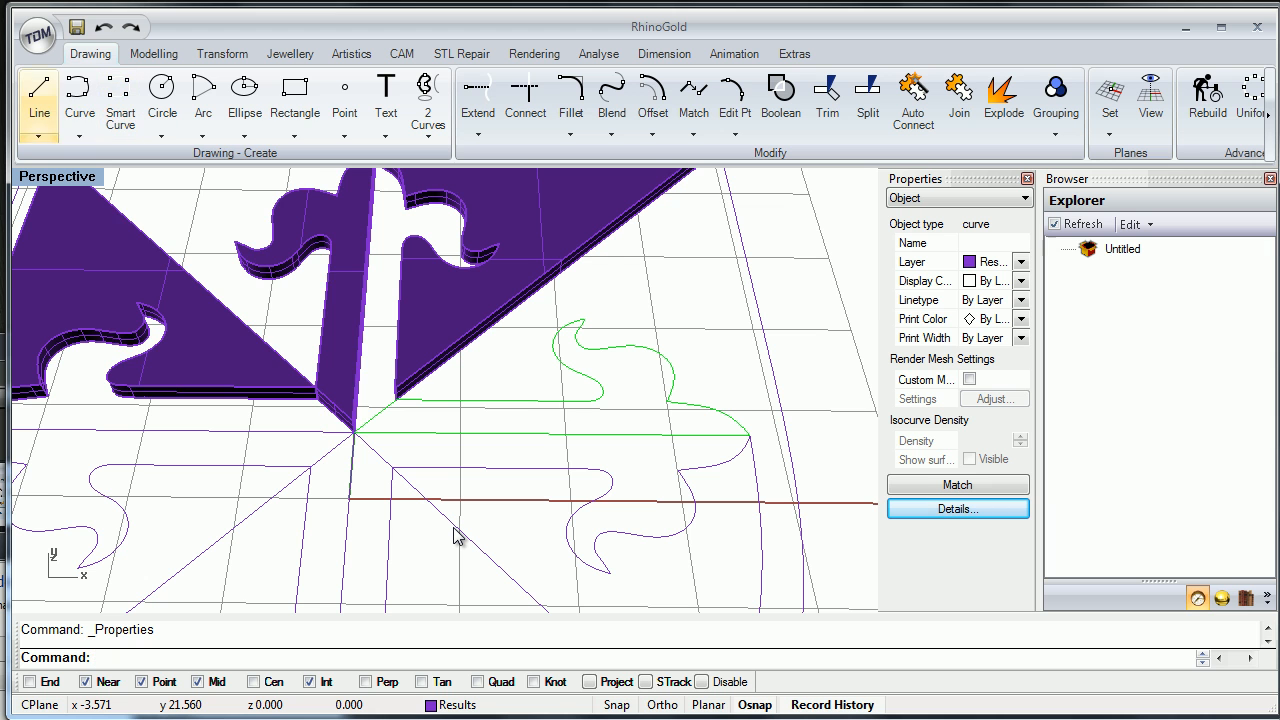
left_click(344, 136)
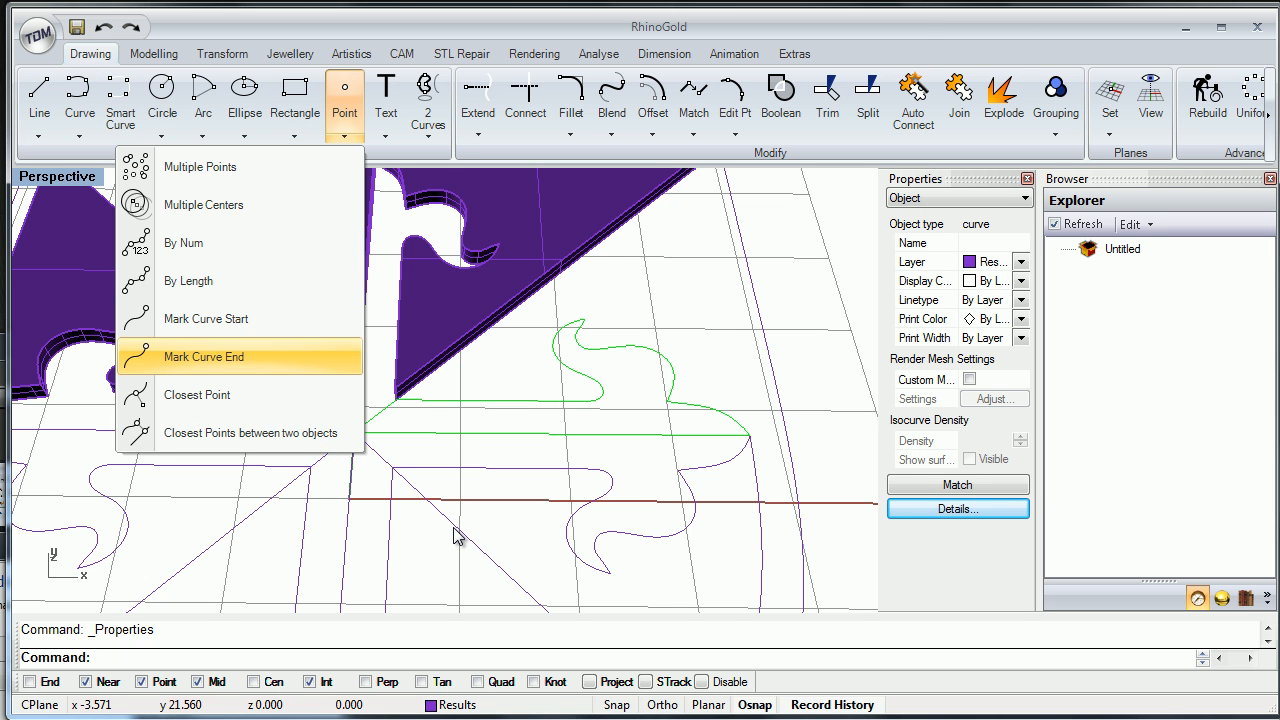
left_click(204, 356)
scroll(455, 537, "up", 5)
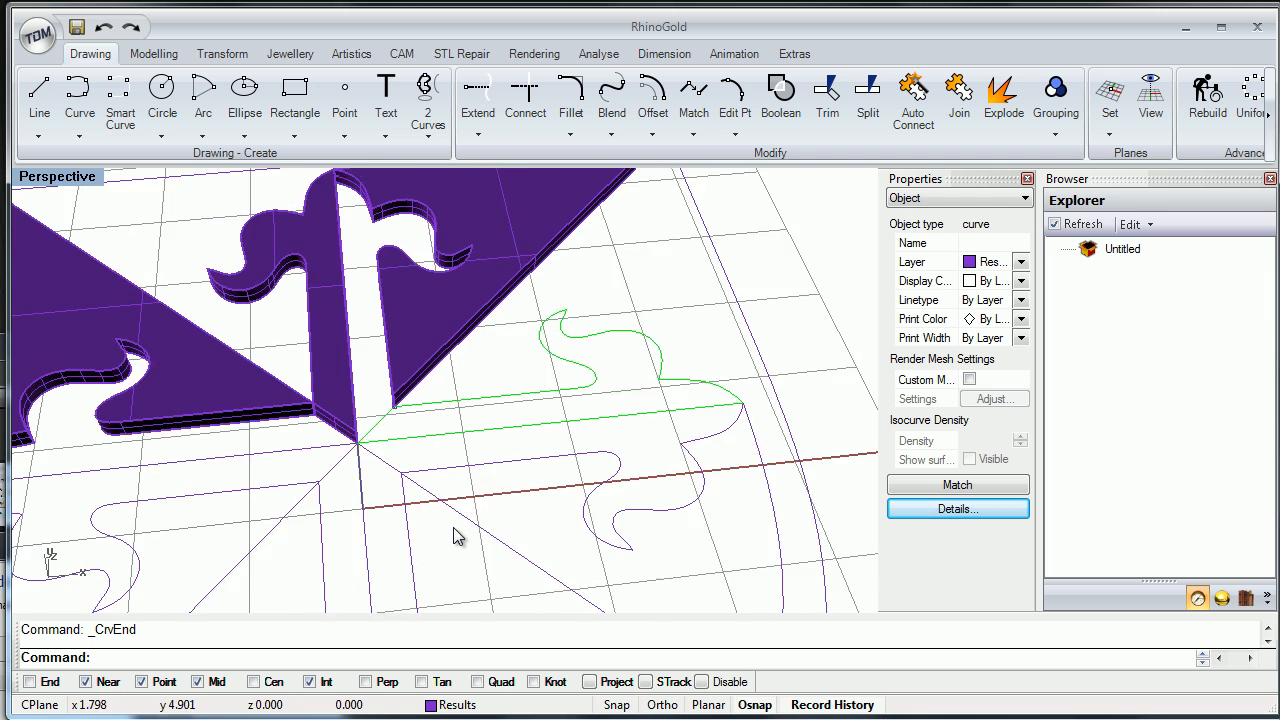
scroll(455, 537, "down", 5)
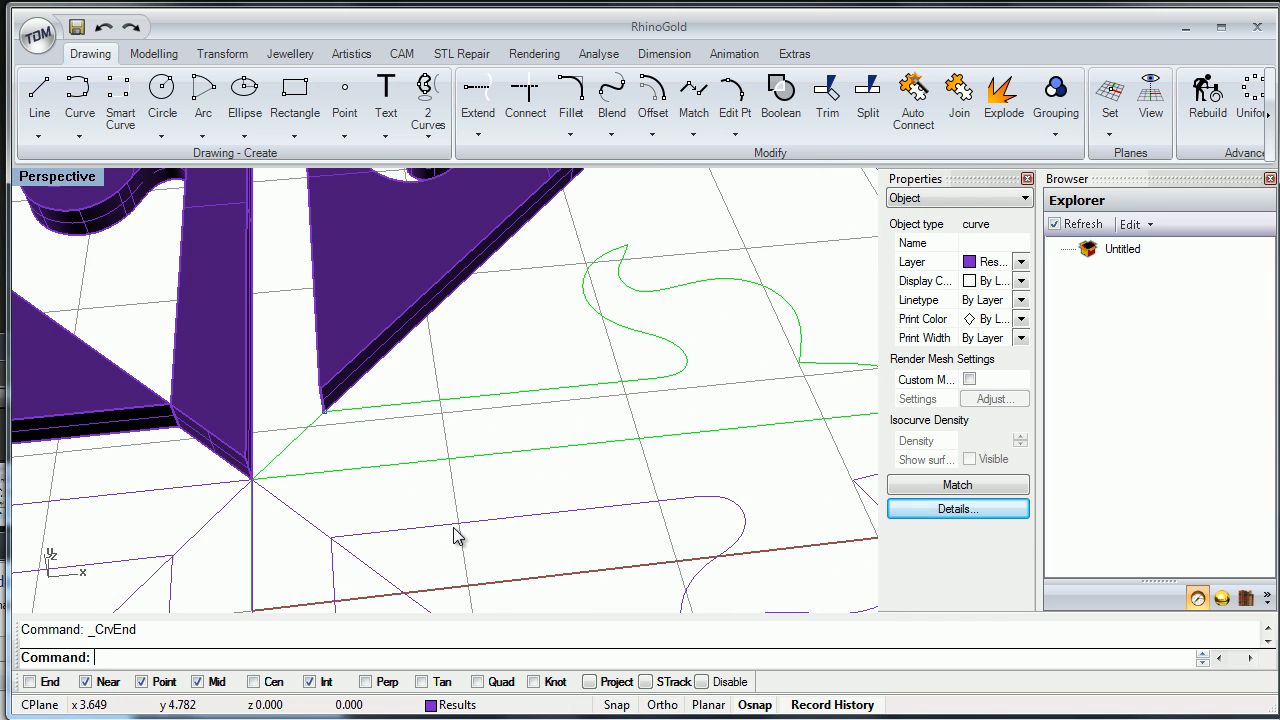
scroll(455, 537, "down", 4)
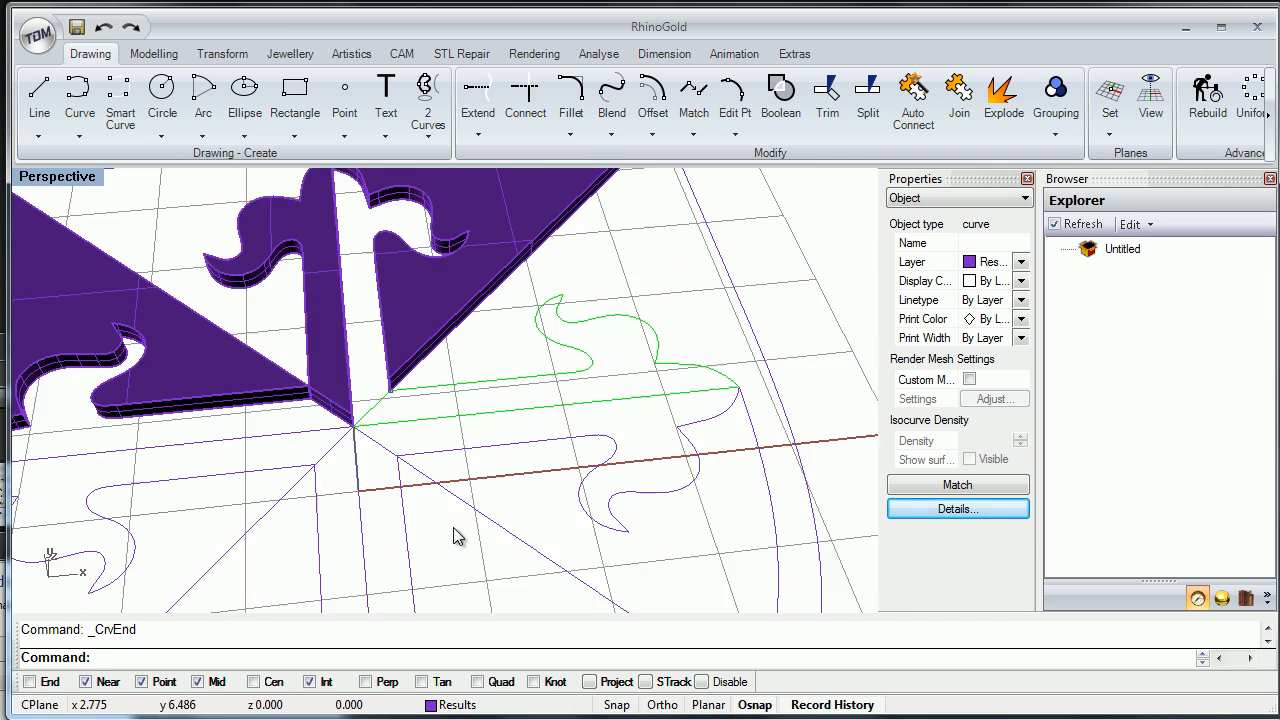
scroll(455, 537, "up", 5)
Hide the extruded upper-right region solid that adjoins the marked curve end.
left_click(409, 356)
left_click_drag(477, 377, 404, 325)
middle_click(465, 352)
left_click(642, 421)
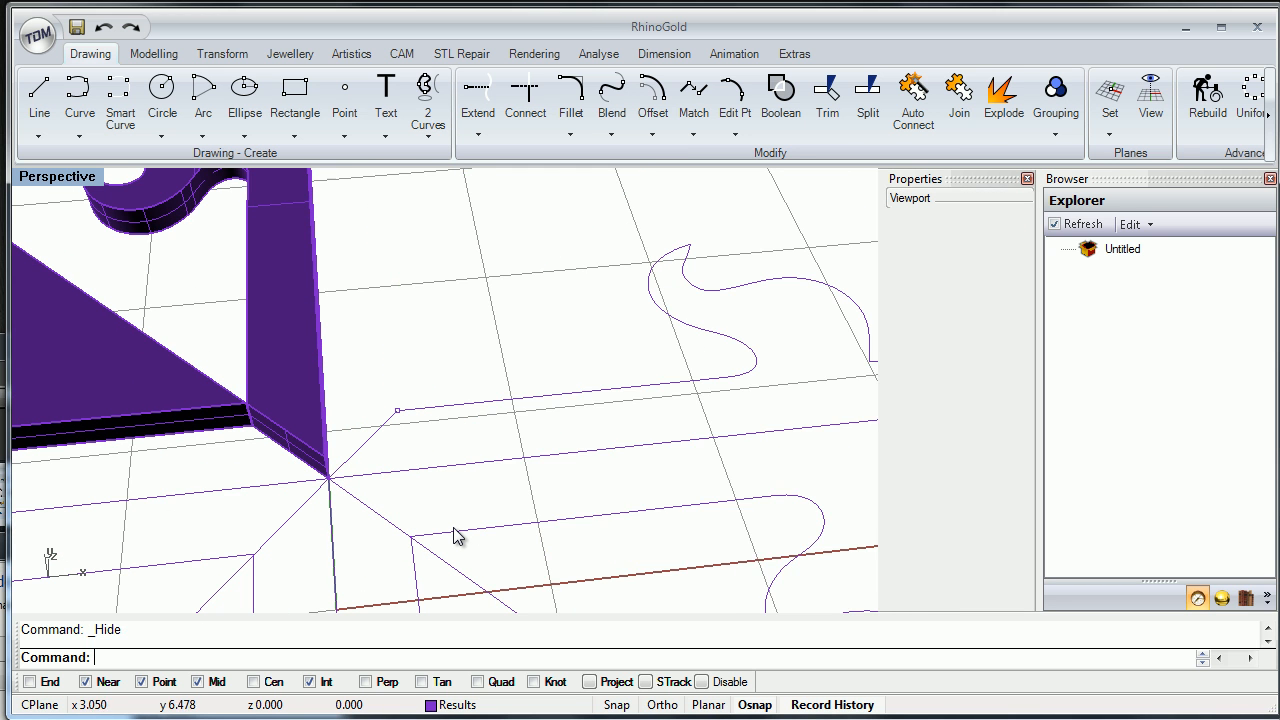
Delete the end-point marker at the inner corner of the right arm's upper-half outline.
scroll(392, 404, "up", 8)
left_click_drag(387, 397, 438, 344)
key("Delete")
Examine the right arm's upper-half outline closely around its inner corner and the cross's centre for a gap.
scroll(415, 392, "up", 2)
scroll(408, 393, "up", 11)
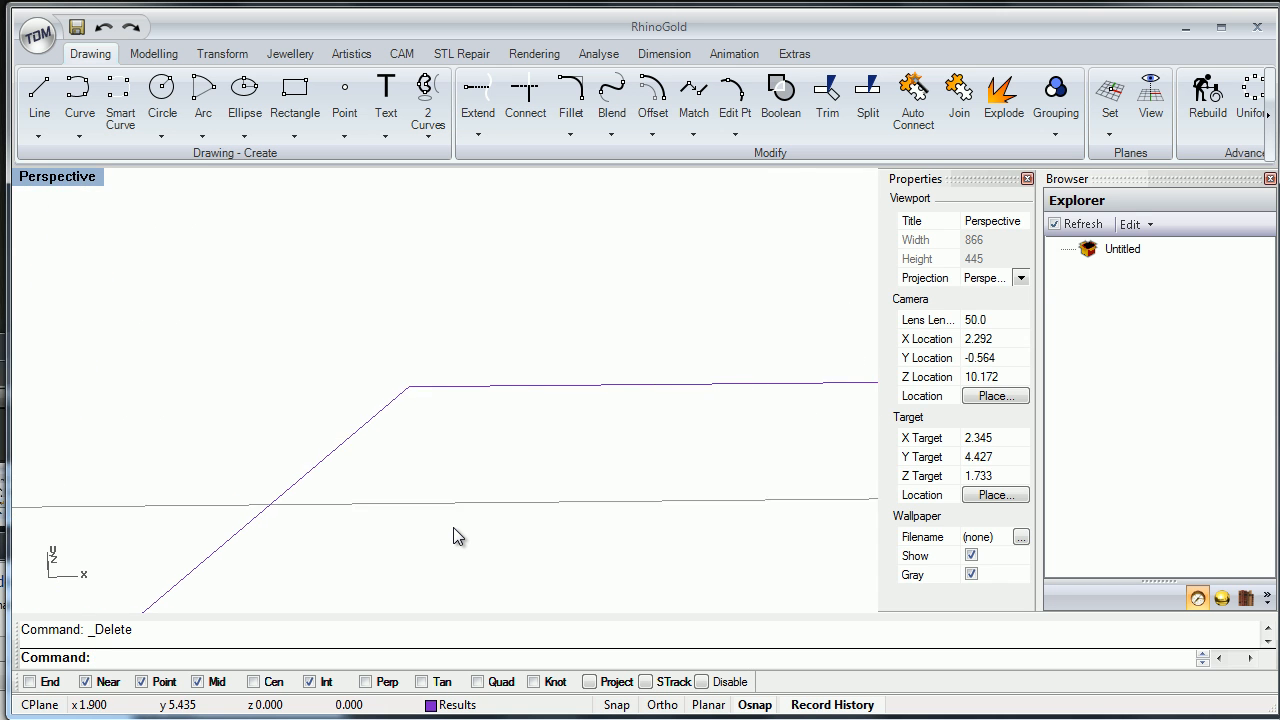
left_click(432, 386)
scroll(432, 393, "down", 12)
scroll(453, 537, "down", 10)
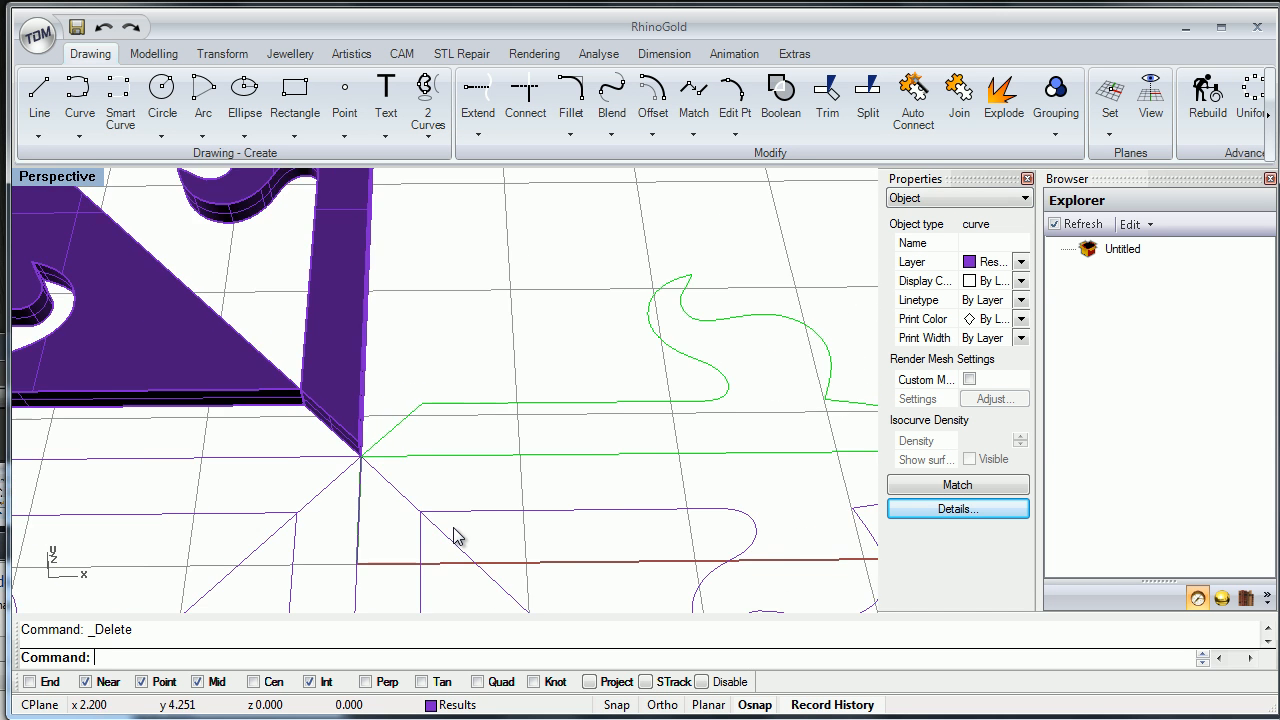
scroll(453, 537, "up", 6)
scroll(454, 529, "up", 2)
mouse_move(454, 529)
right_mouse_down("shift")
mouse_move(472, 493)
mouse_move(454, 537)
right_mouse_up("shift")
left_click(454, 529)
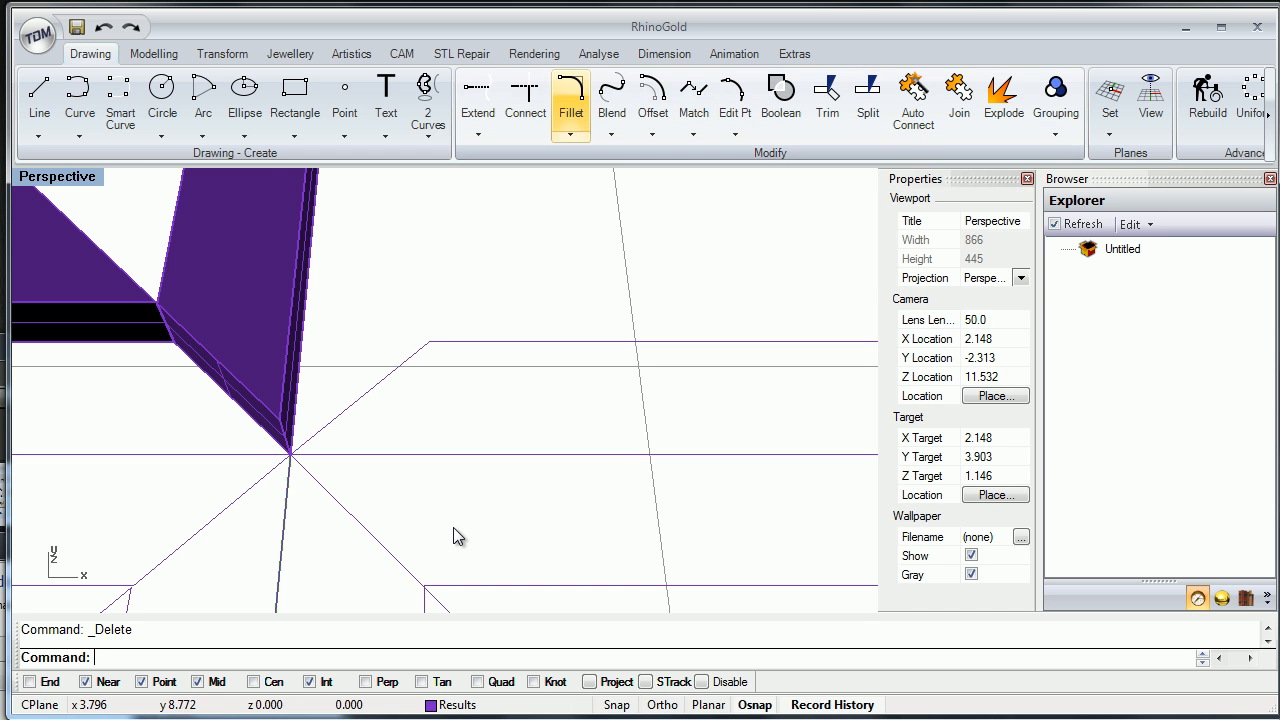
left_click(505, 341)
scroll(453, 537, "down", 2)
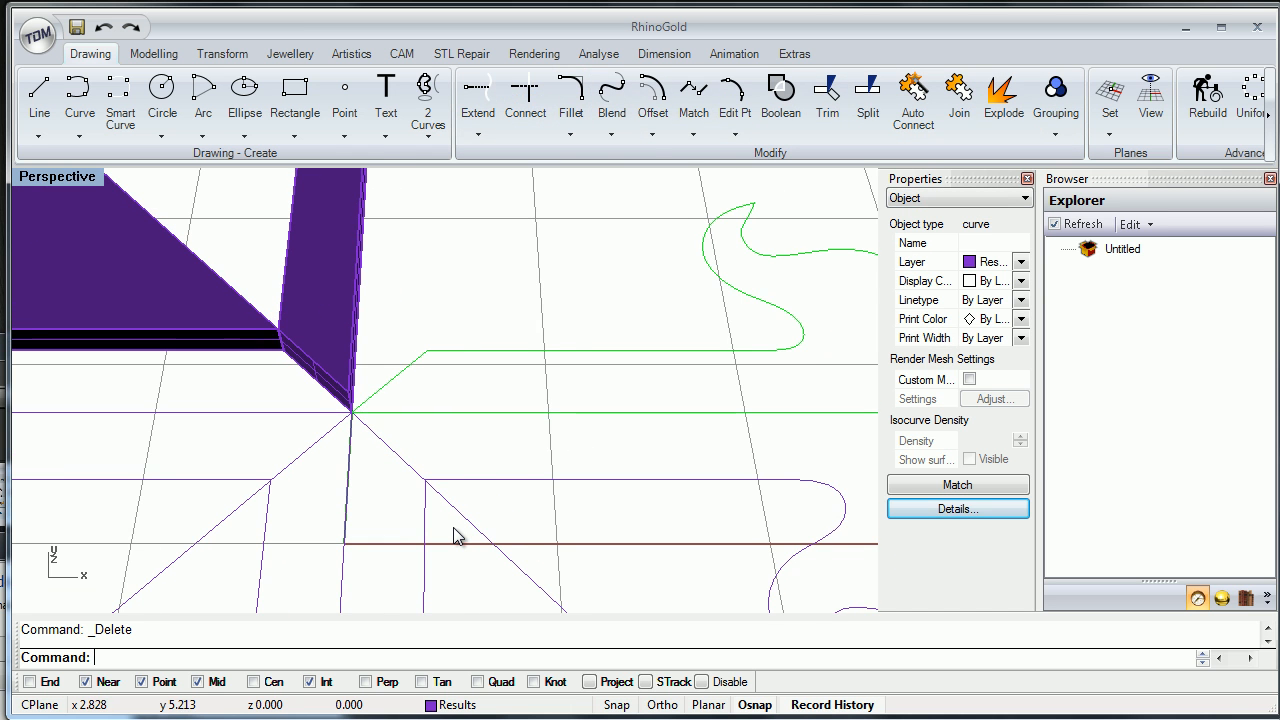
Explode the outline of the right arm's upper half and delete its diagonal segment at the inner corner.
left_click(1004, 100)
left_click(496, 380)
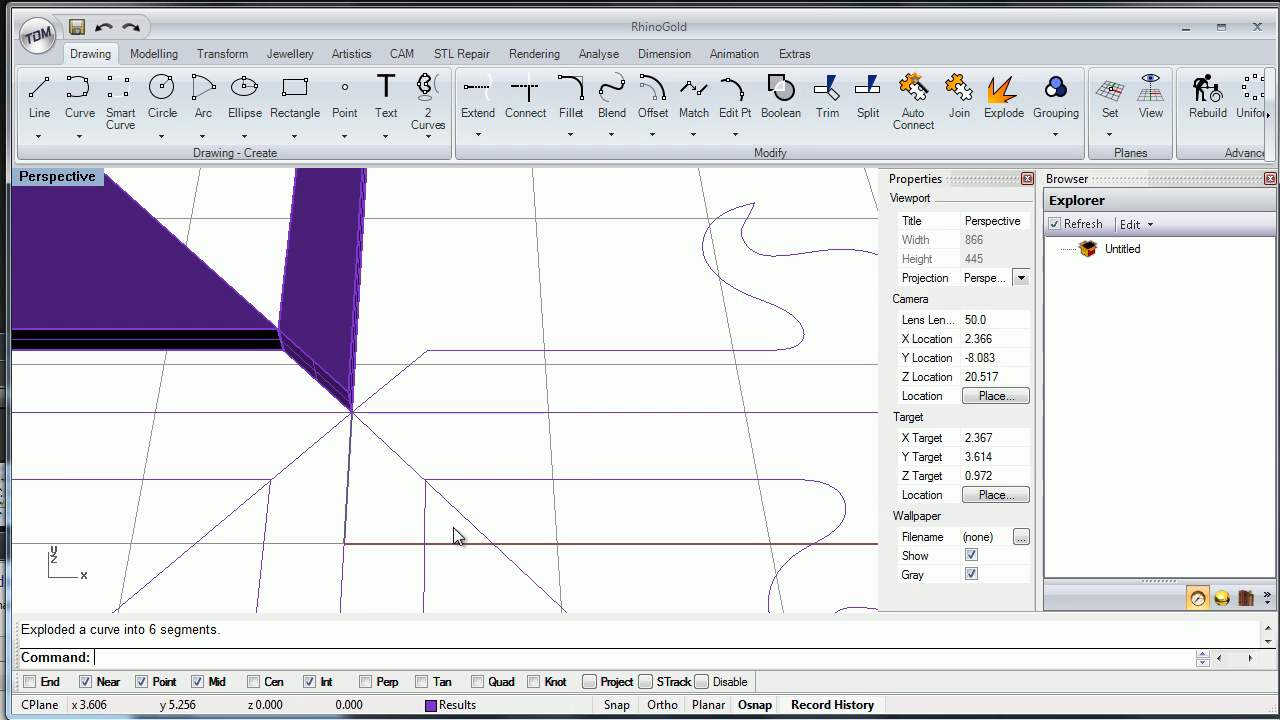
left_click(503, 351)
mouse_move(483, 365)
right_mouse_down()
mouse_move(520, 290)
mouse_move(500, 200)
mouse_move(482, 346)
right_mouse_up()
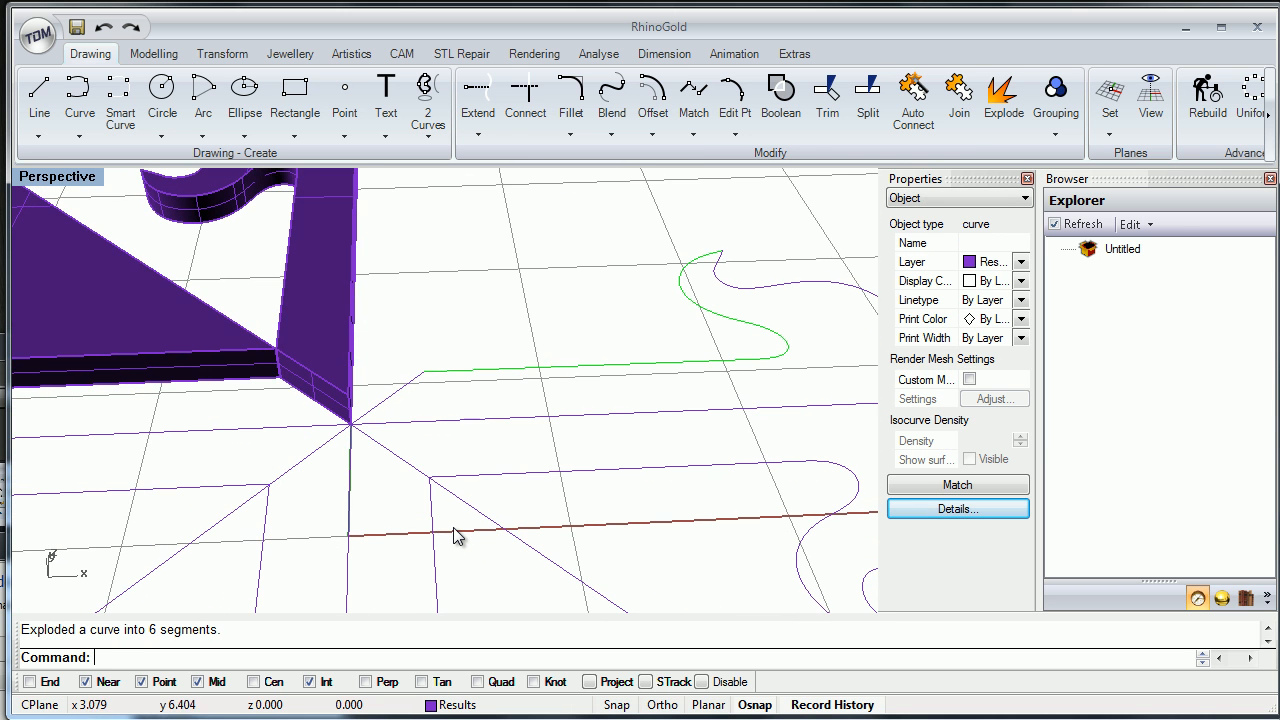
left_click(407, 382)
key("Delete")
Delete the tiny leftover segments at the inner end of the right arm's upper edge.
right_click_drag(424, 380, 416, 390)
scroll(453, 537, "up", 6)
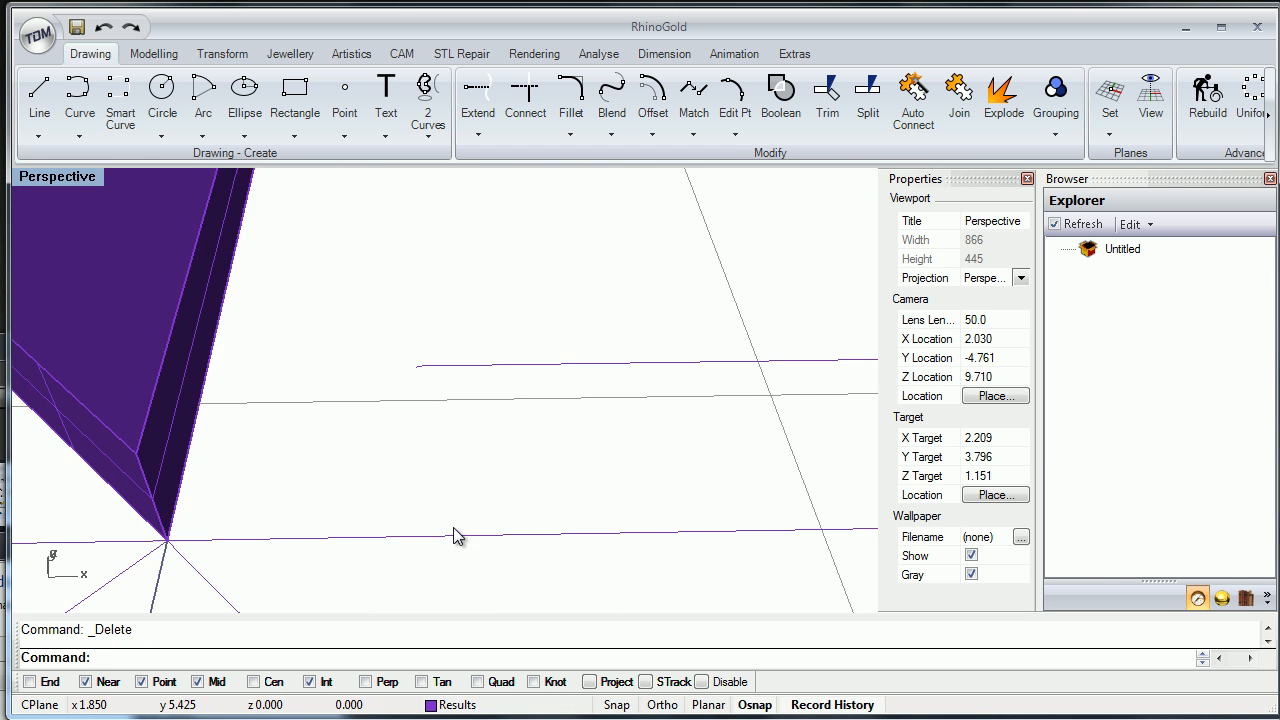
left_click_drag(459, 419, 460, 420)
scroll(447, 385, "up", 6)
left_click(404, 369)
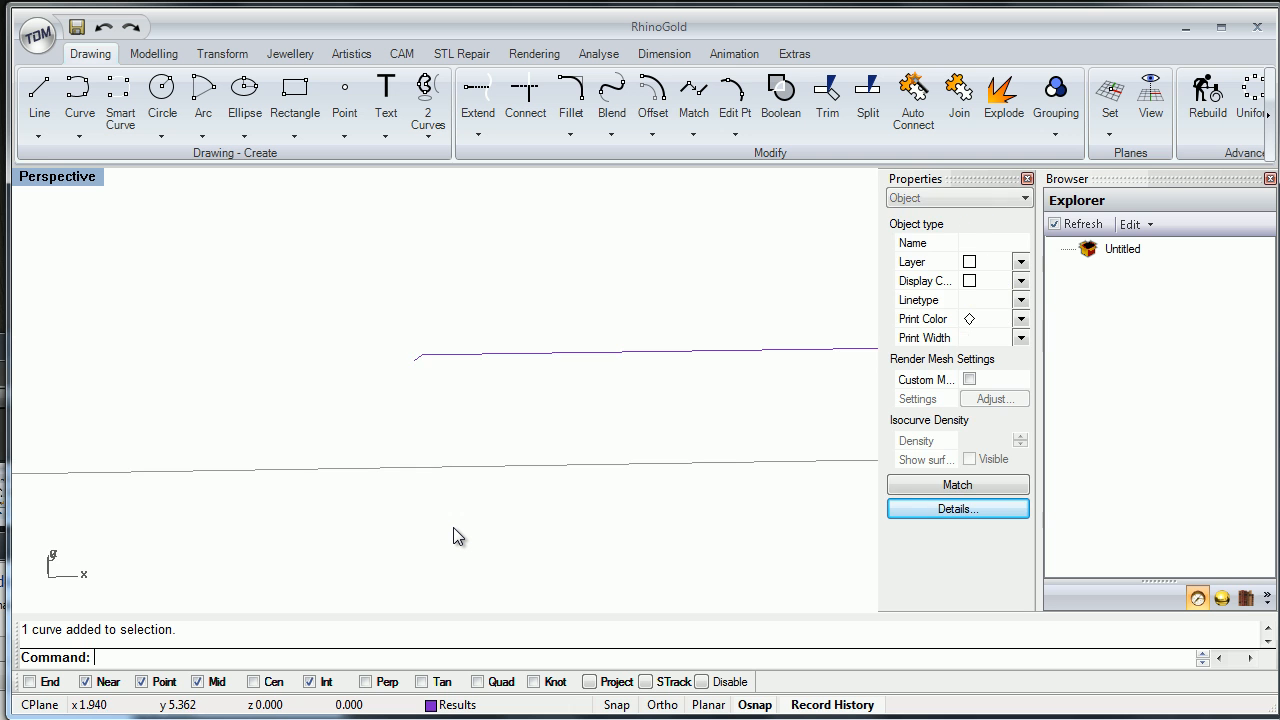
left_click_drag(363, 325, 450, 419)
left_click(480, 435)
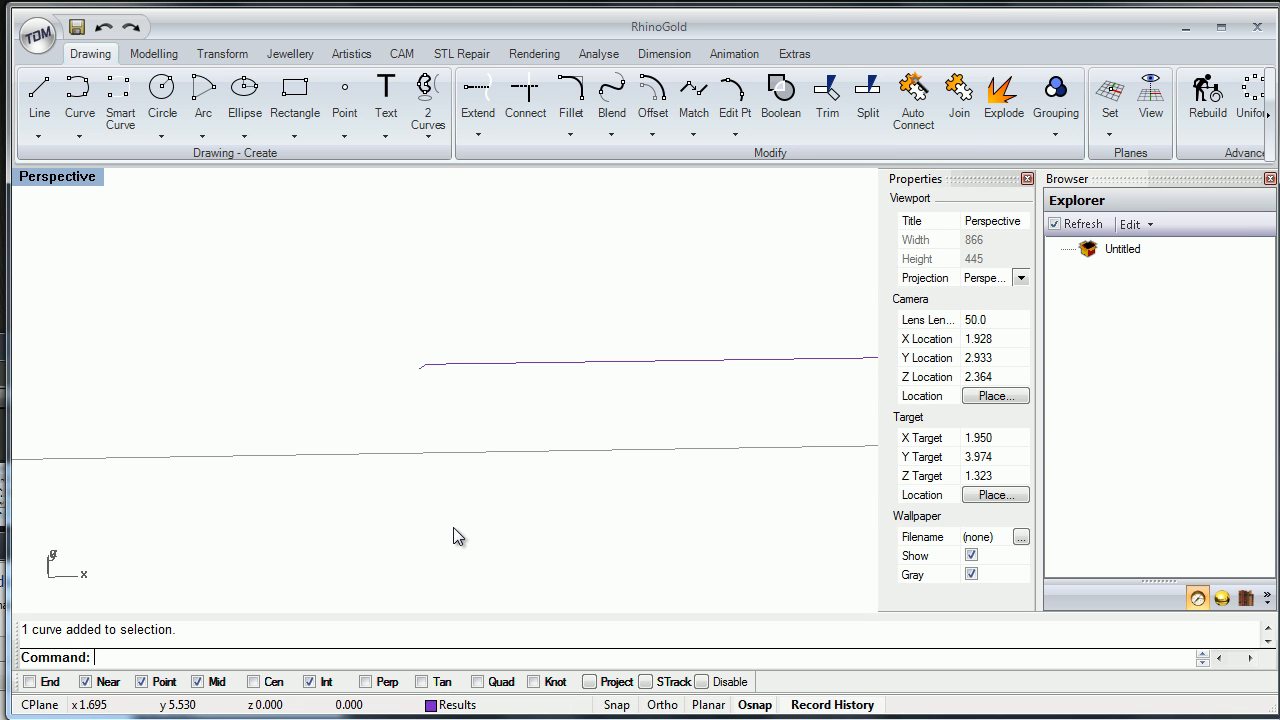
left_click_drag(370, 348, 462, 406)
key("Delete")
scroll(453, 530, "down", 10)
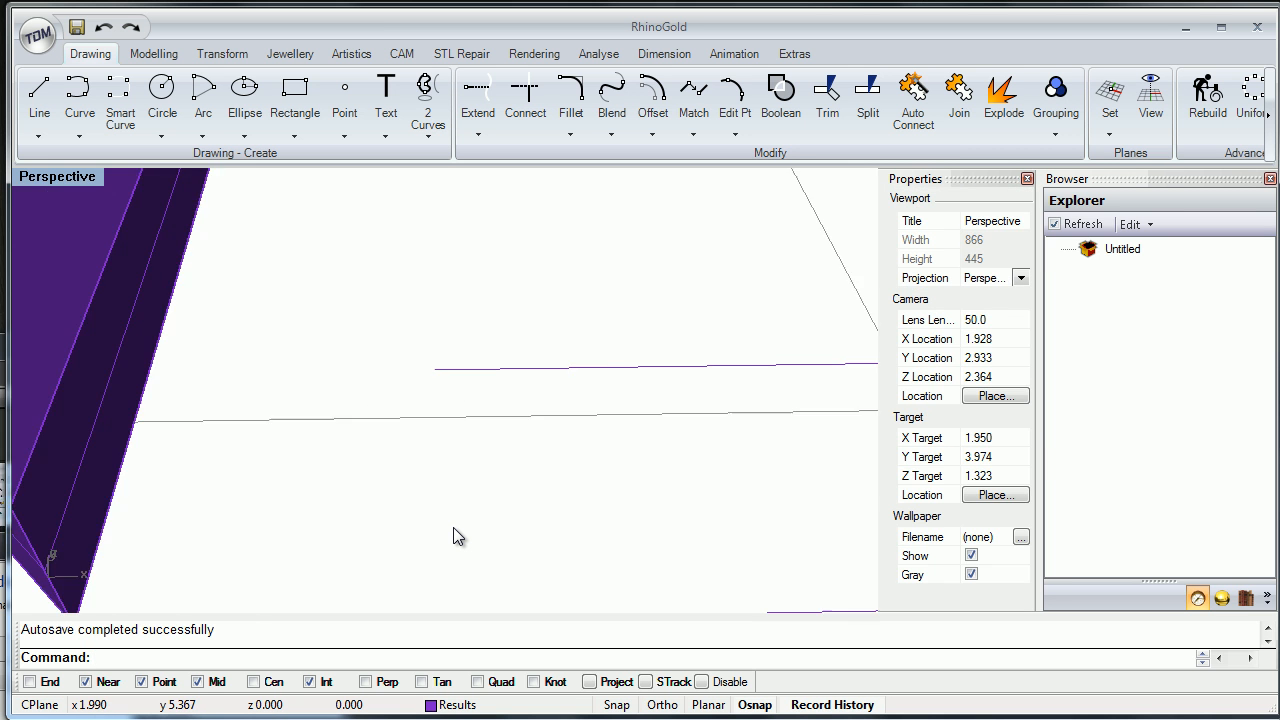
Draw a line between the inner end of the right arm's upper edge and the cross's centre.
right_click_drag(453, 535, 520, 520)
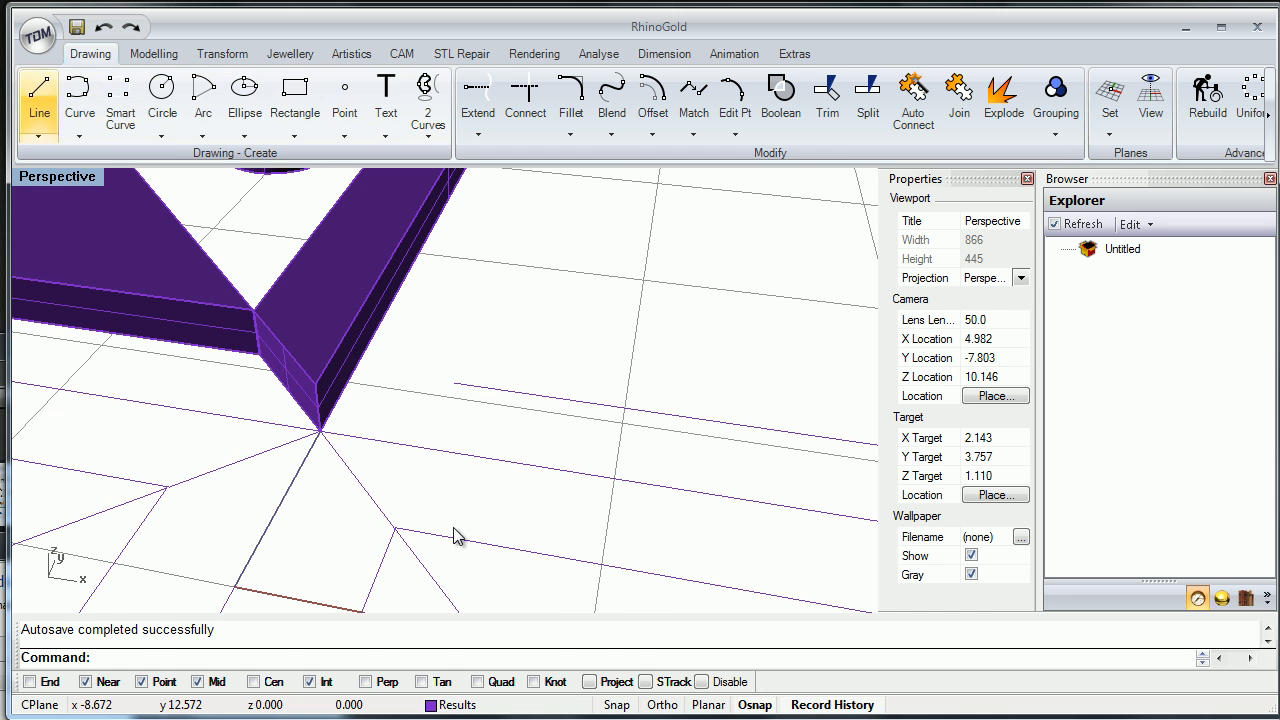
left_click(39, 90)
left_click(453, 527)
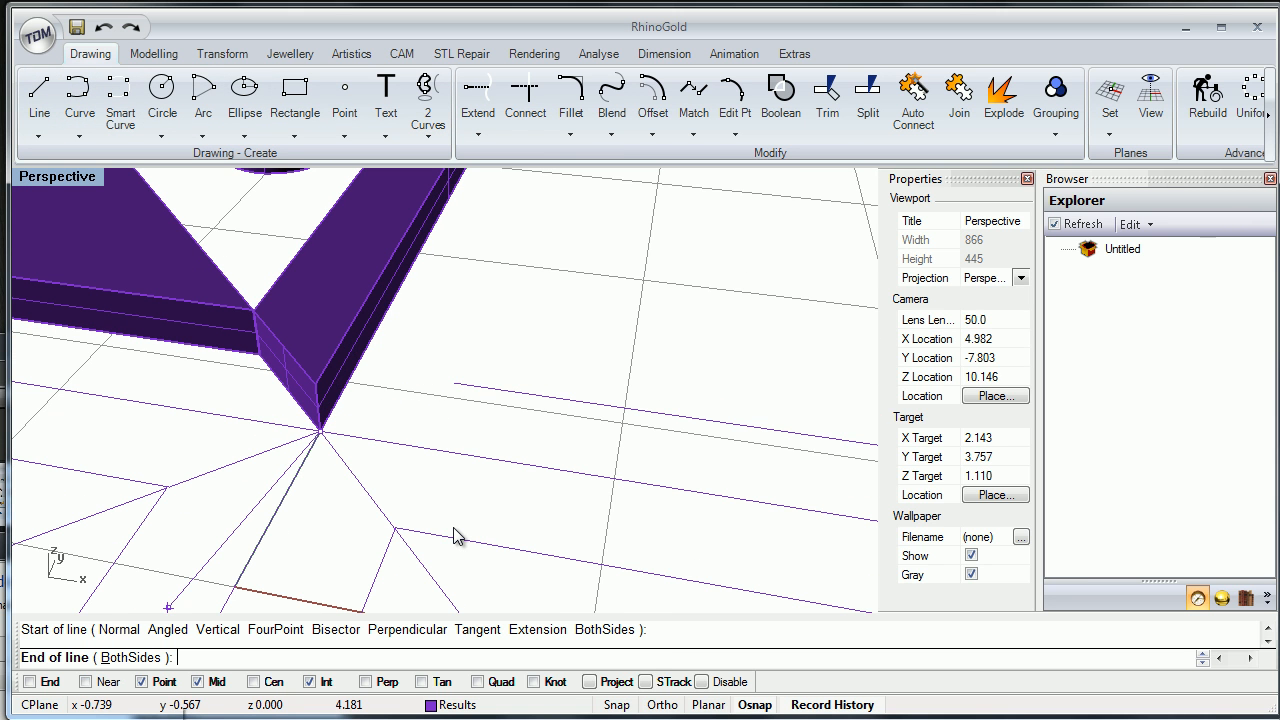
left_click(453, 537)
scroll(453, 537, "down", 5)
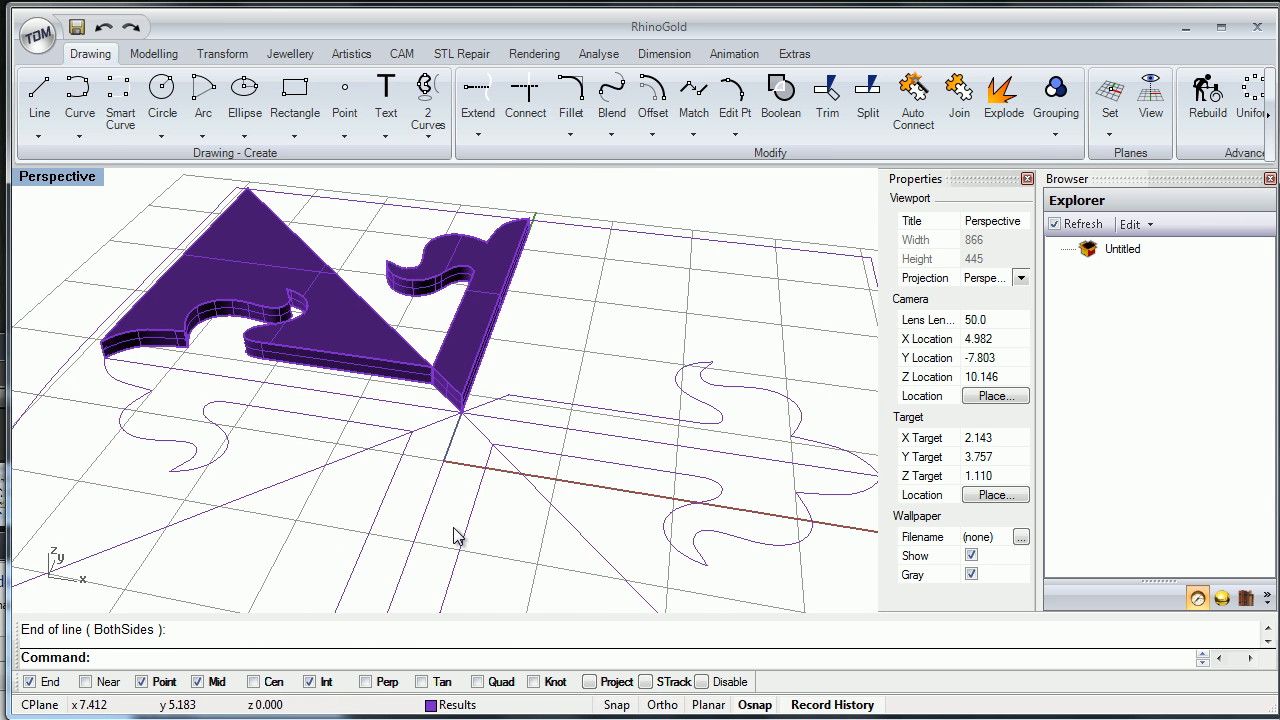
Join the five curves bounding the right arm's upper half into one closed outline.
mouse_move(630, 418)
right_mouse_down("shift")
mouse_move(485, 374)
mouse_move(510, 410)
right_mouse_up("shift")
left_click(485, 370)
left_click(467, 390)
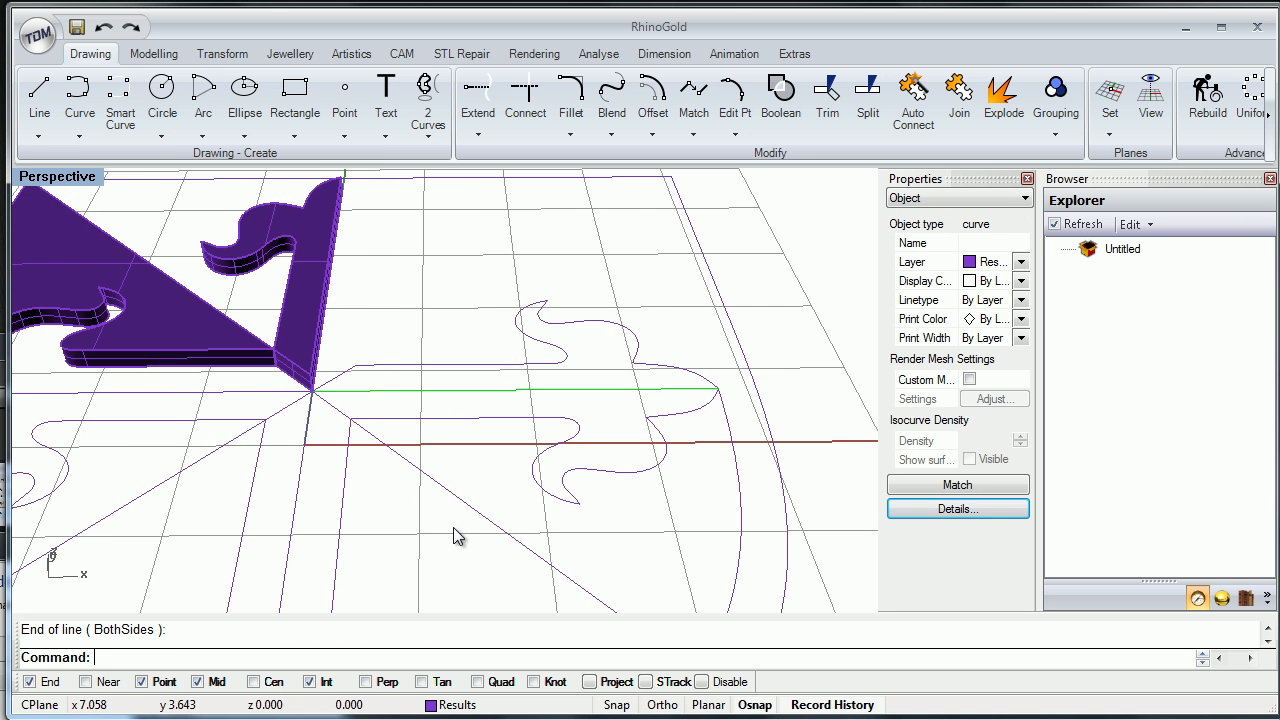
left_click_drag(405, 365, 419, 364, "shift")
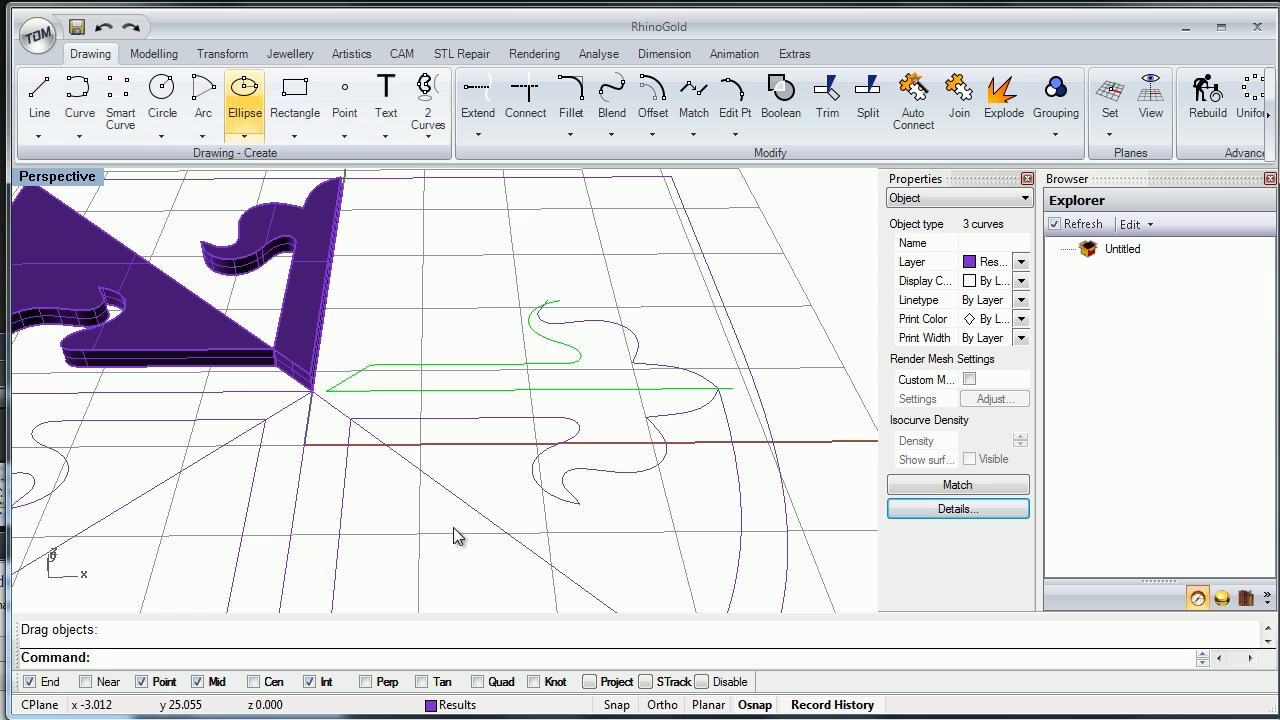
key("ctrl+z")
left_click(637, 353, "shift")
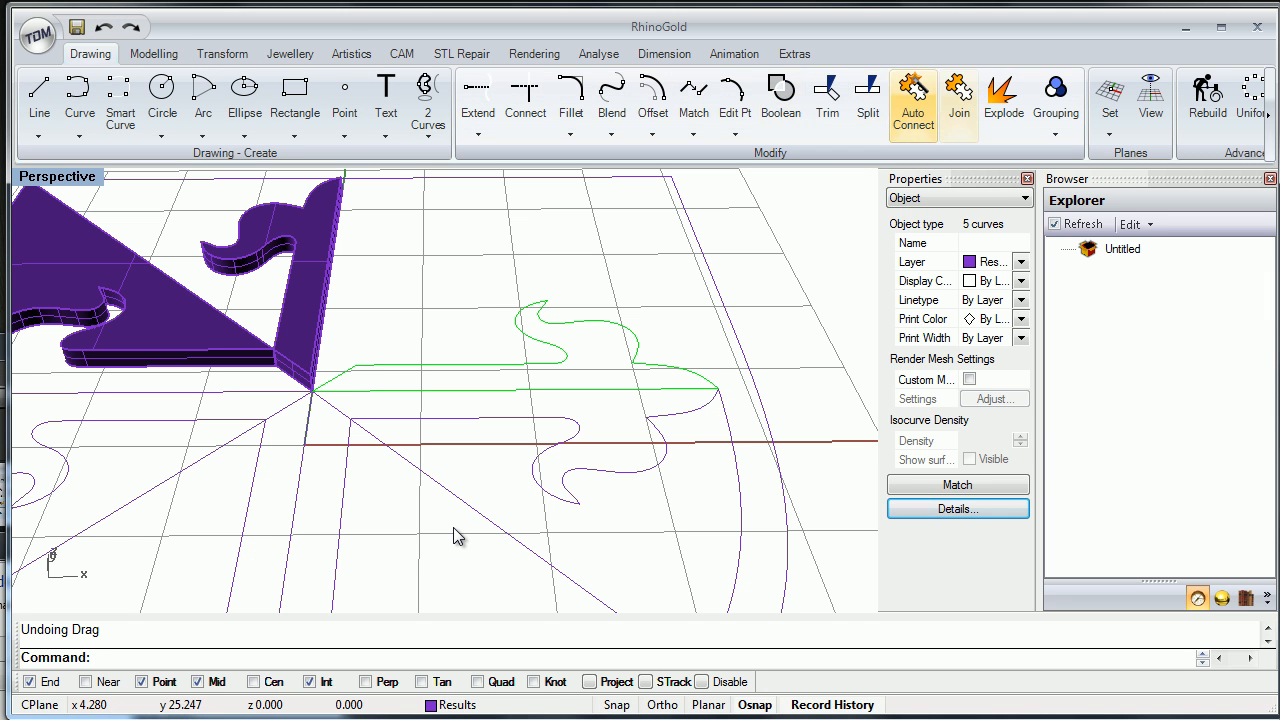
left_click(959, 100)
left_click_drag(143, 630, 242, 630)
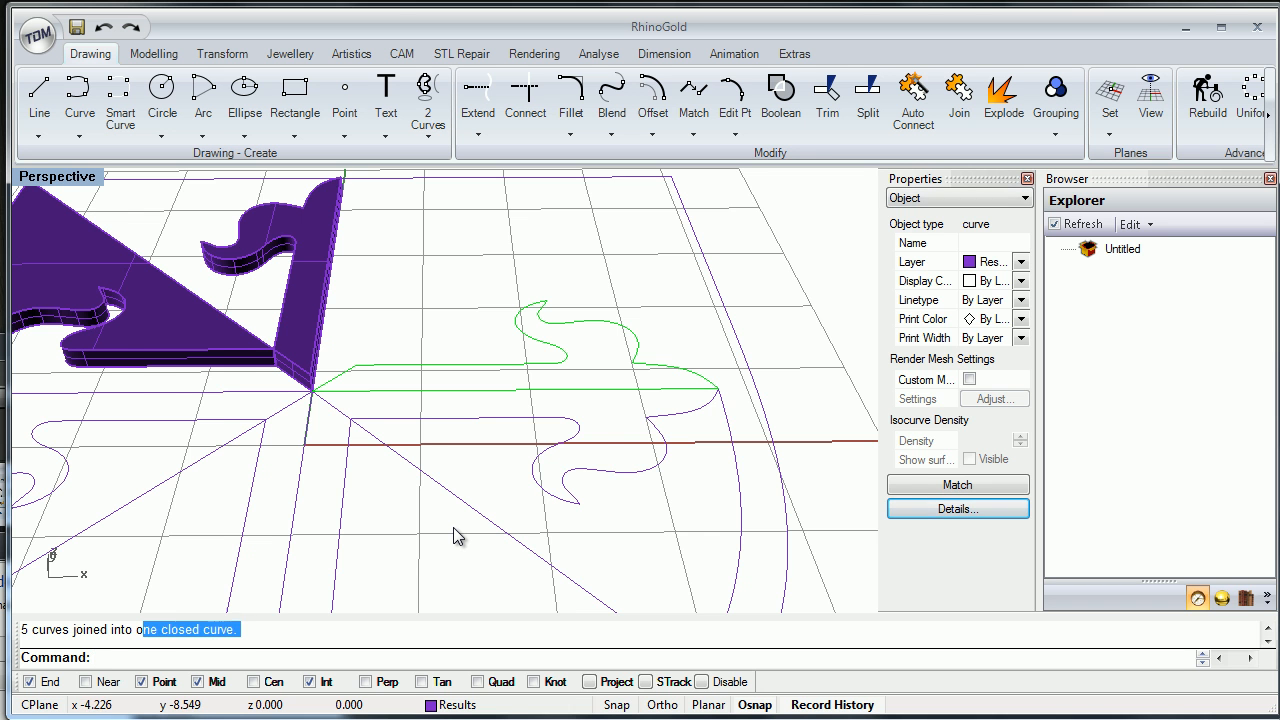
left_click(454, 528)
Extrude the right arm's upper half and the lower-right field region into capped solids 1 thick.
scroll(454, 528, "down", 4)
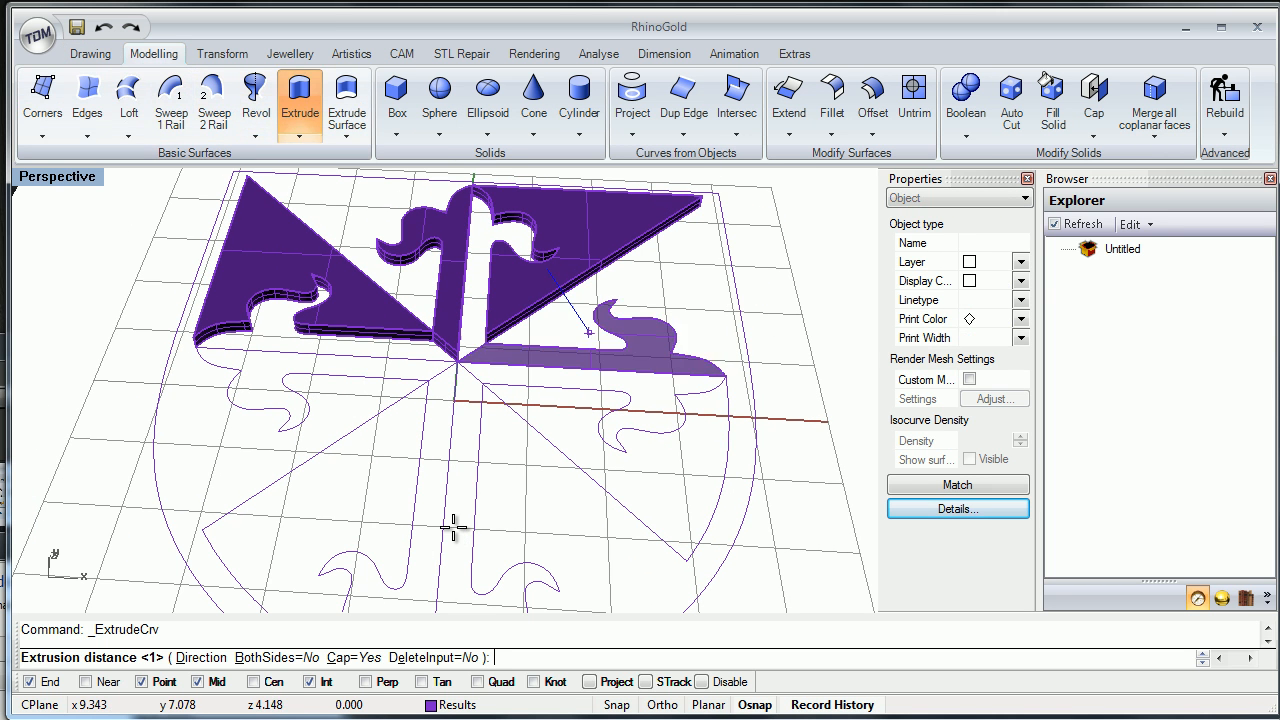
key("Return")
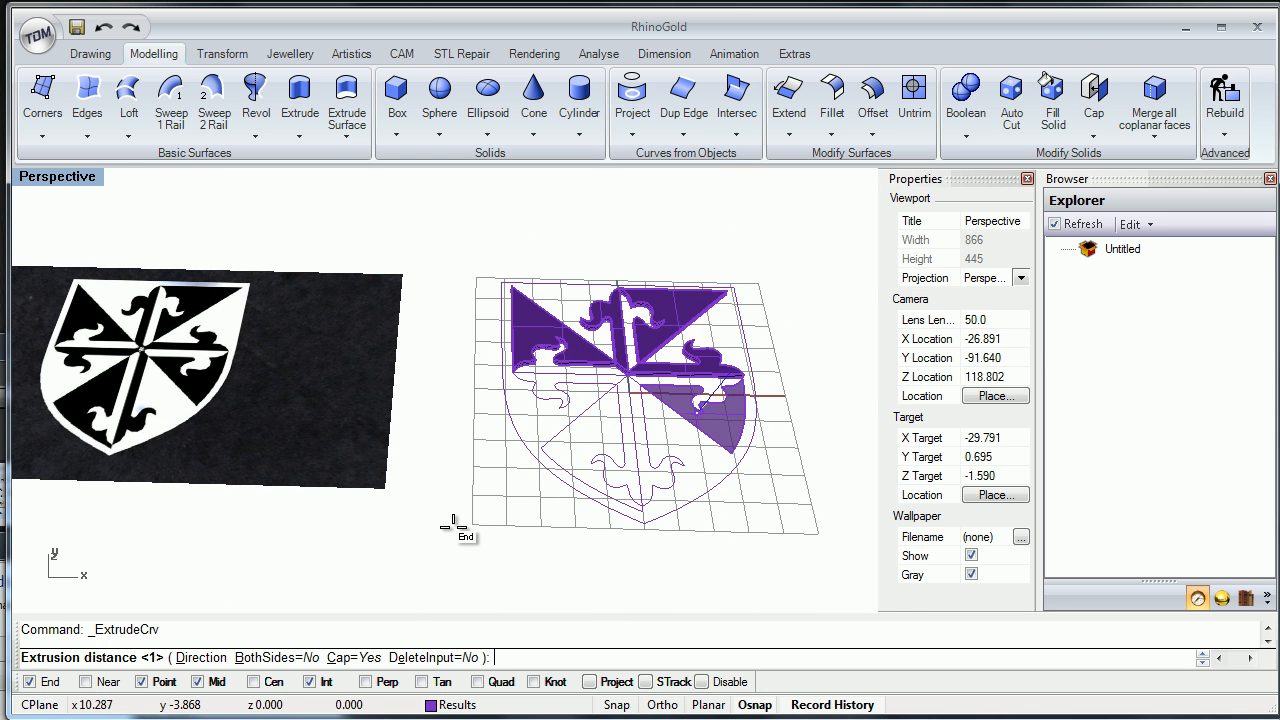
key("Return")
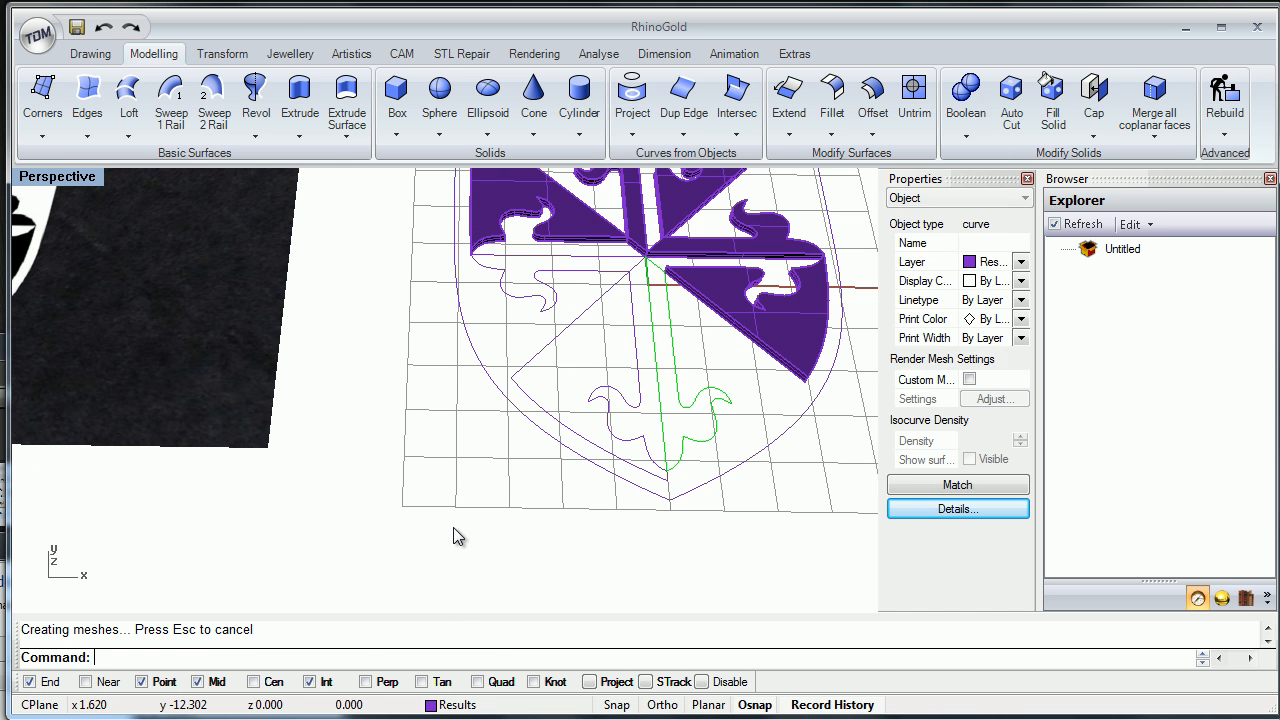
Extrude the bottom arm's right half, the lower-left field region and the left arm's lower half into capped solids 1 thick.
key("Return")
key("Return")
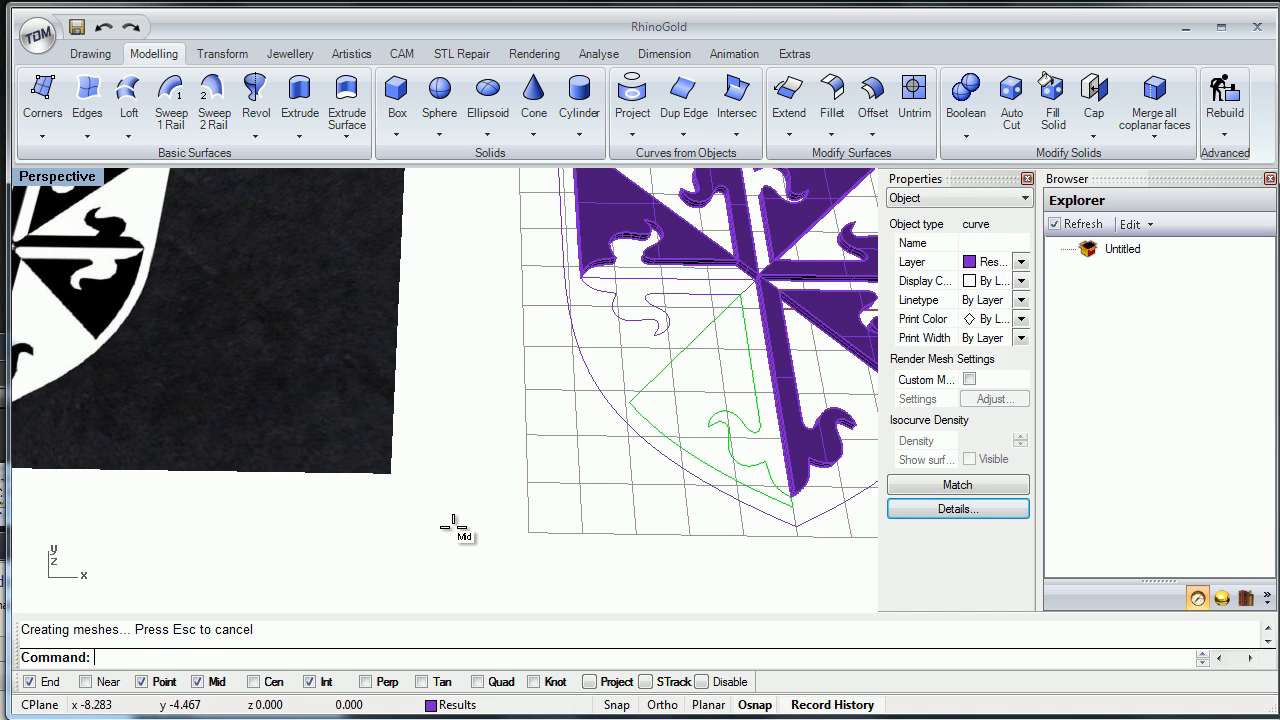
key("Return")
key("Return")
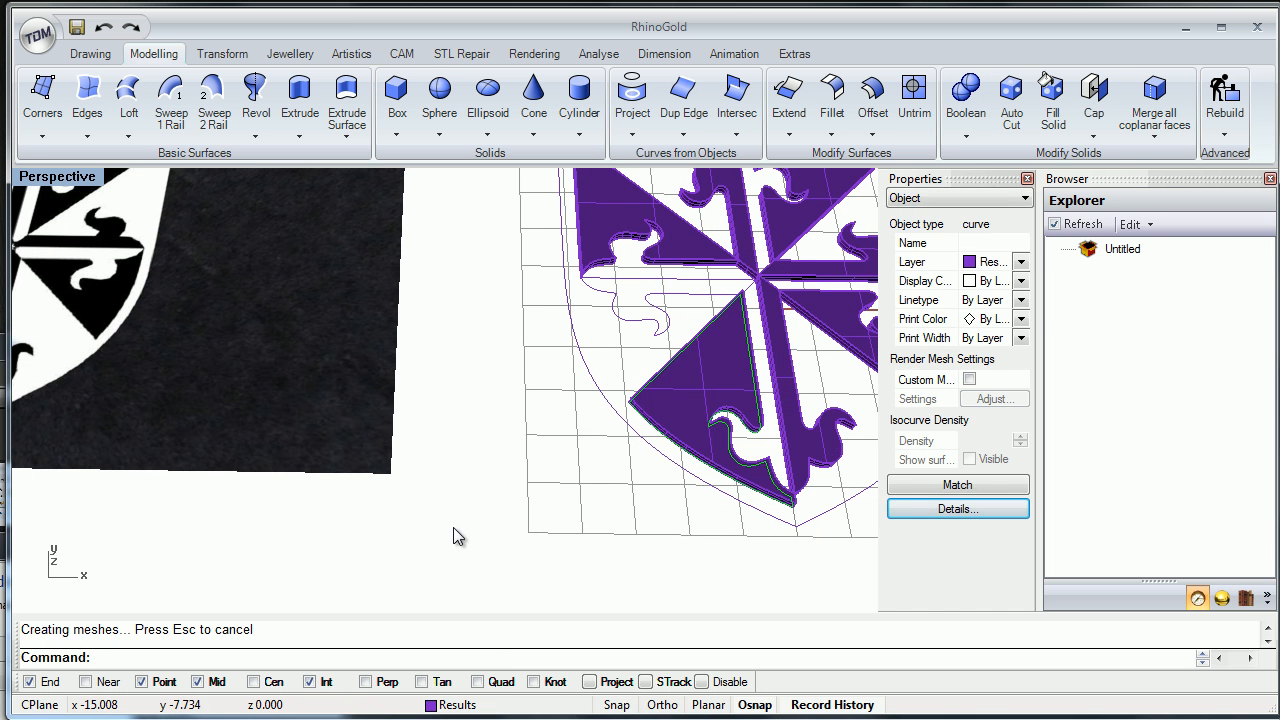
key("Return")
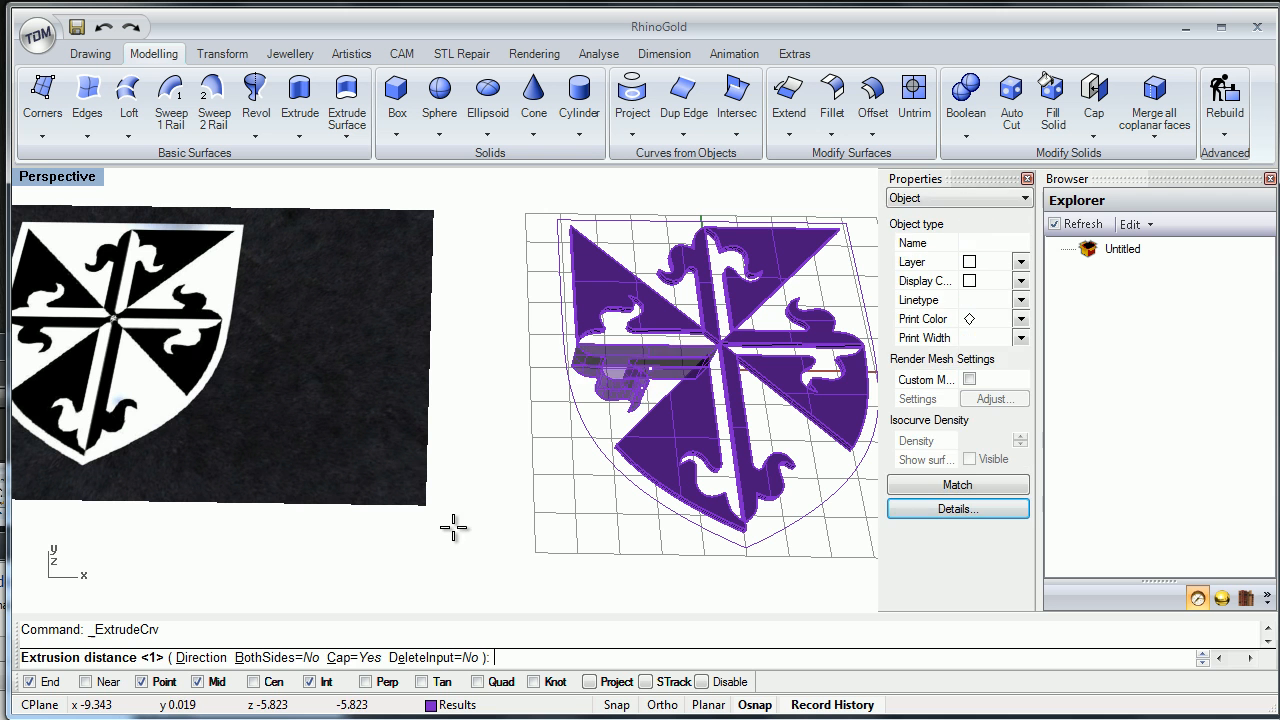
key("Return")
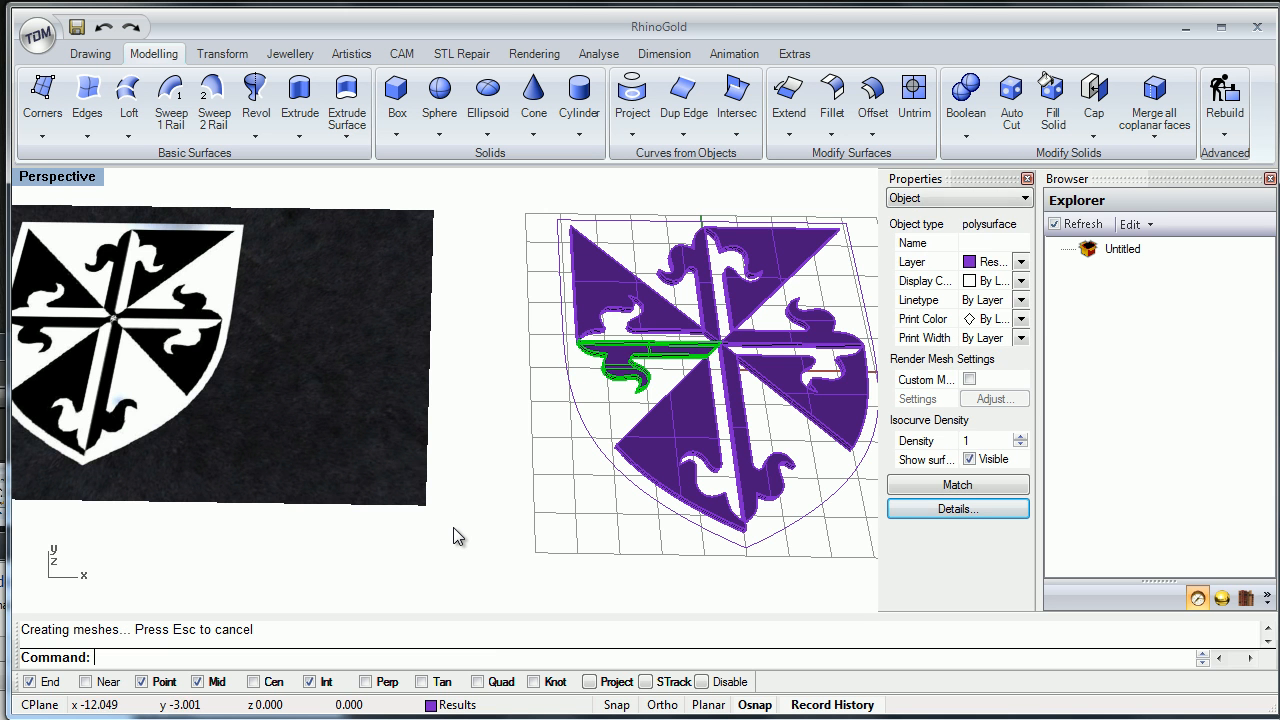
Extrude the outer shield outline by 1 with BothSides=Yes and Cap=Yes into the shield body.
right_click_drag(454, 537, 500, 520)
right_click_drag(453, 528, 453, 528)
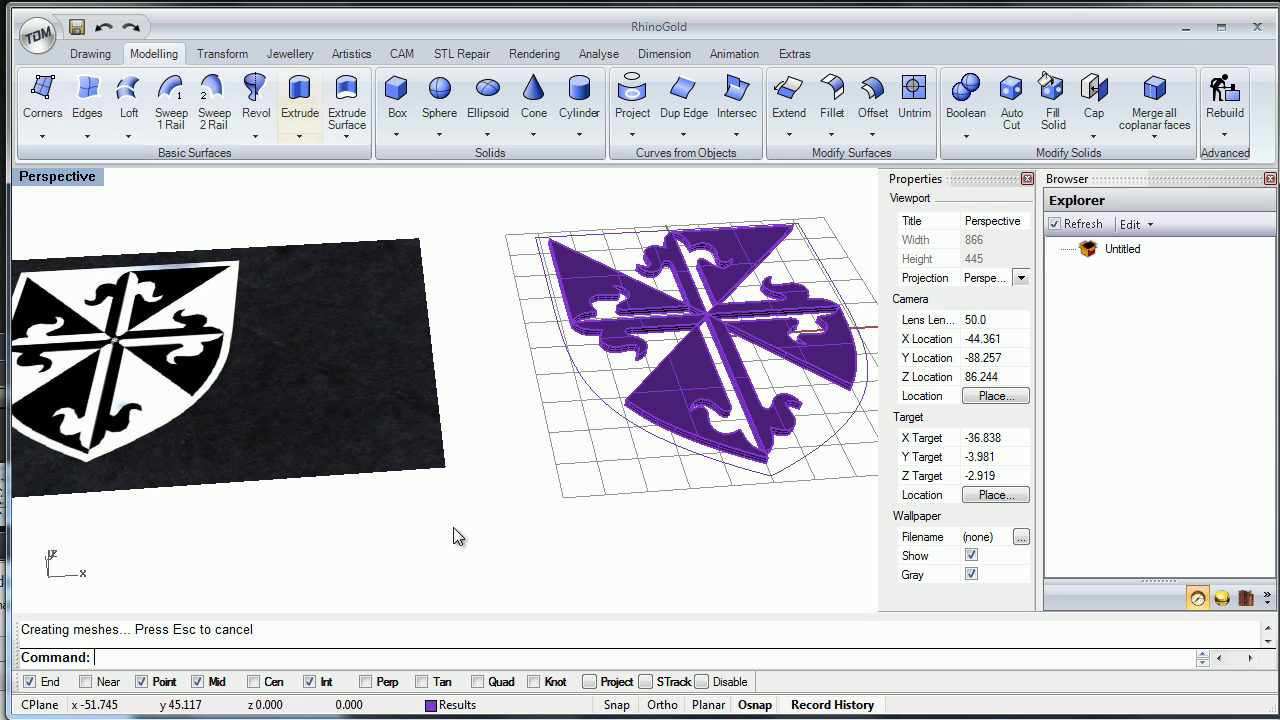
left_click(299, 95)
key("Return")
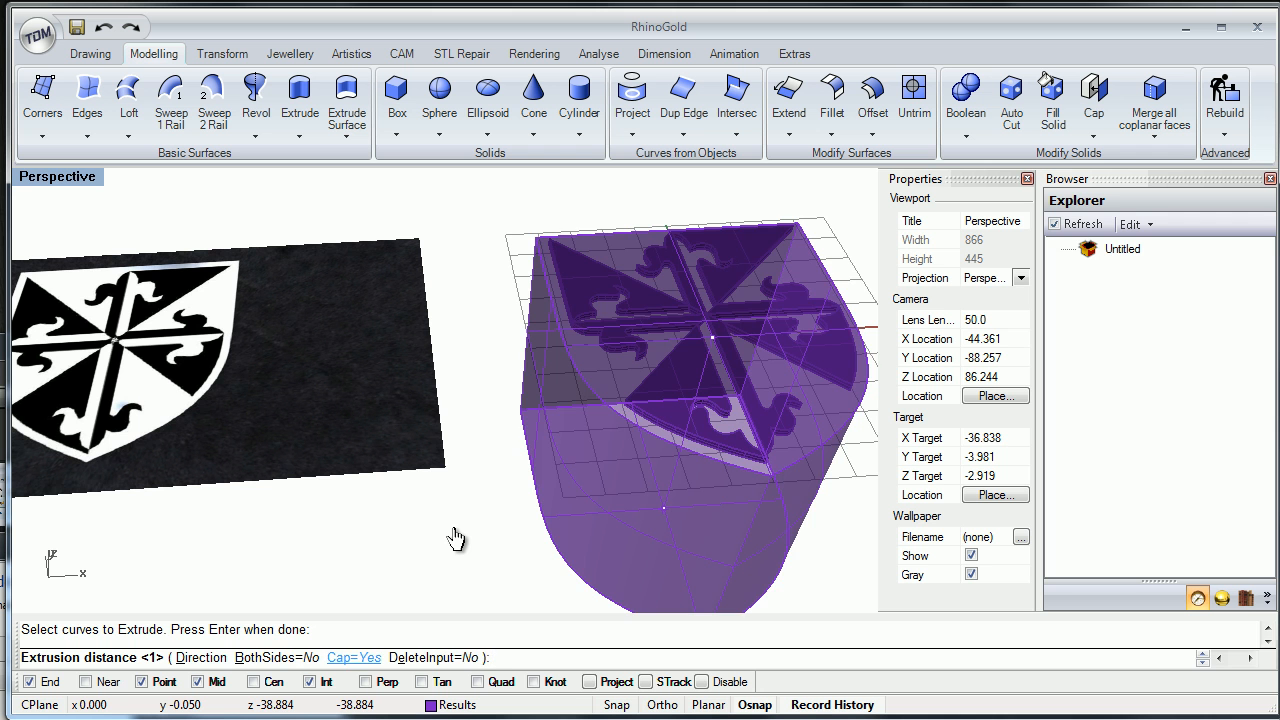
type("b")
key("Return")
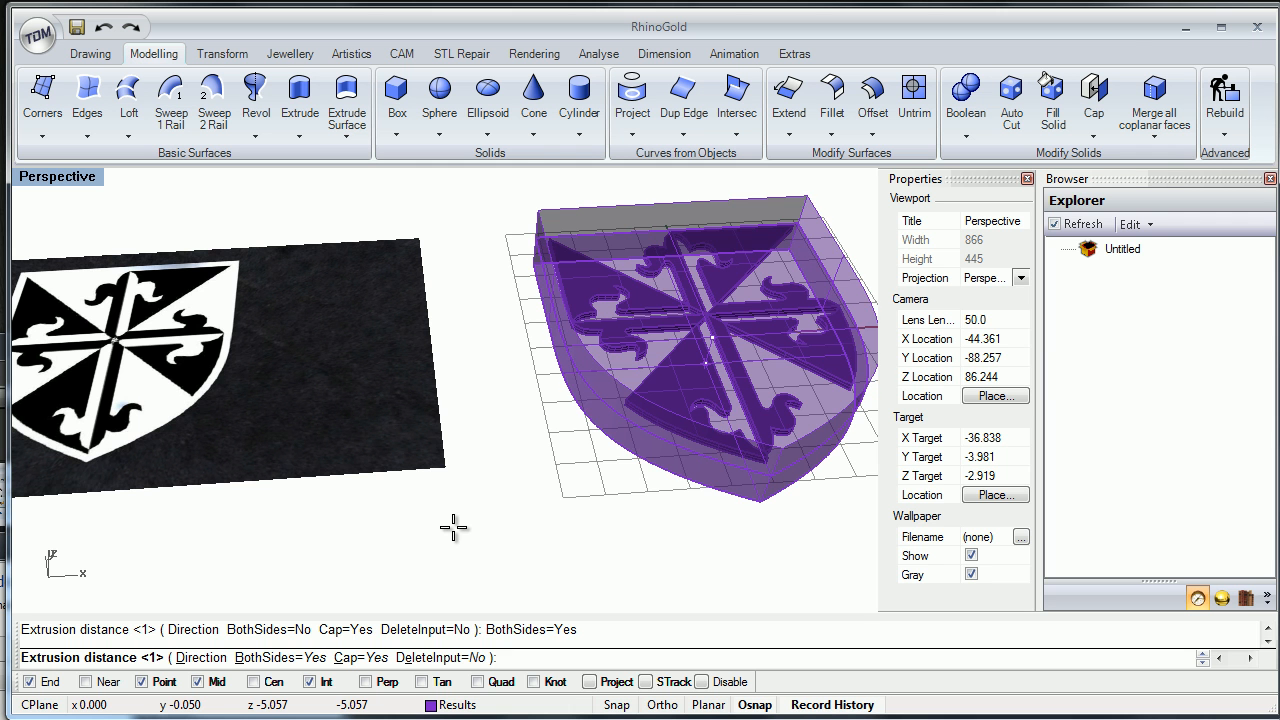
key("Return")
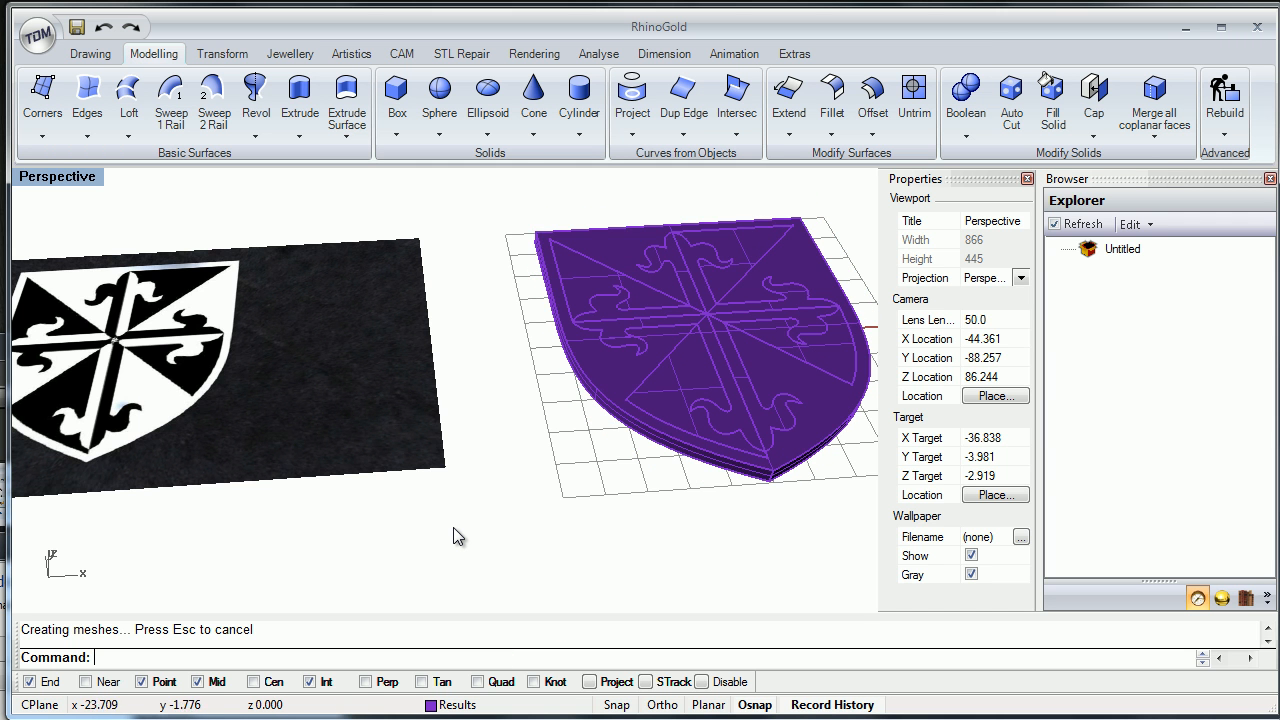
Set up a Boolean Difference in Boolean Dynamic with the shield body as the first group.
mouse_move(454, 528)
right_mouse_down()
mouse_move(454, 545)
mouse_move(490, 532)
right_mouse_up()
left_click(966, 128)
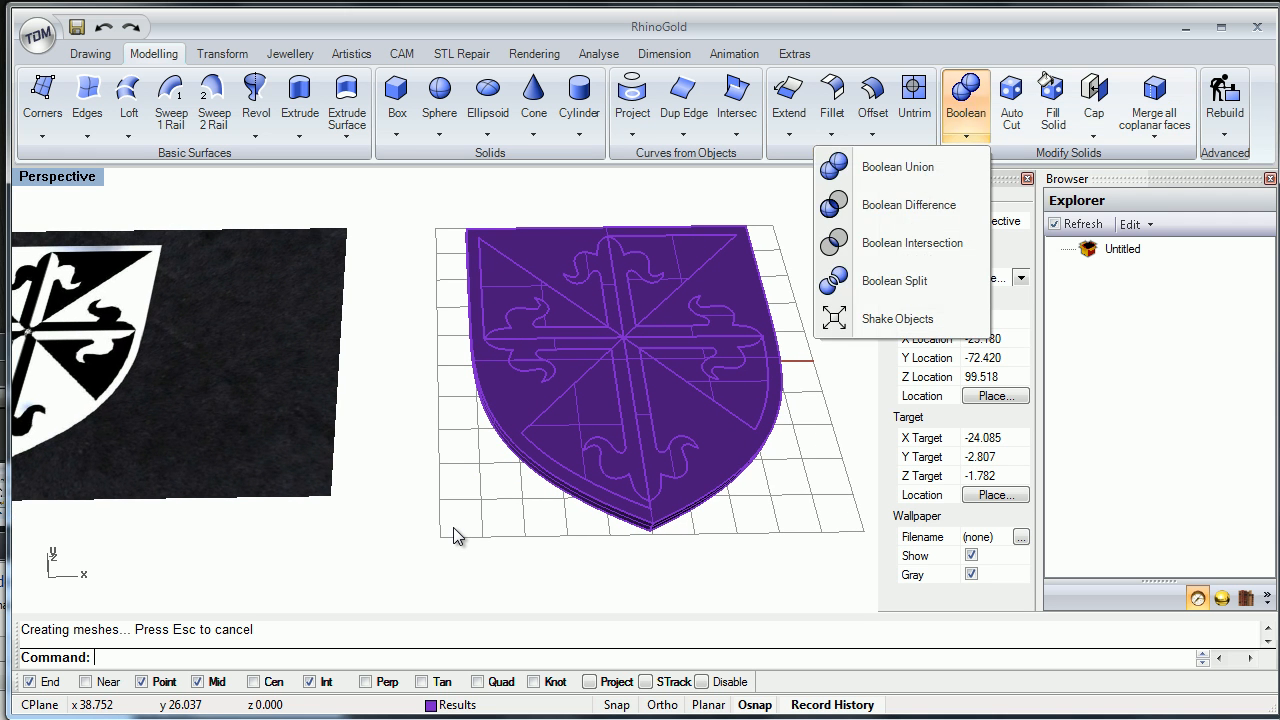
left_click(898, 167)
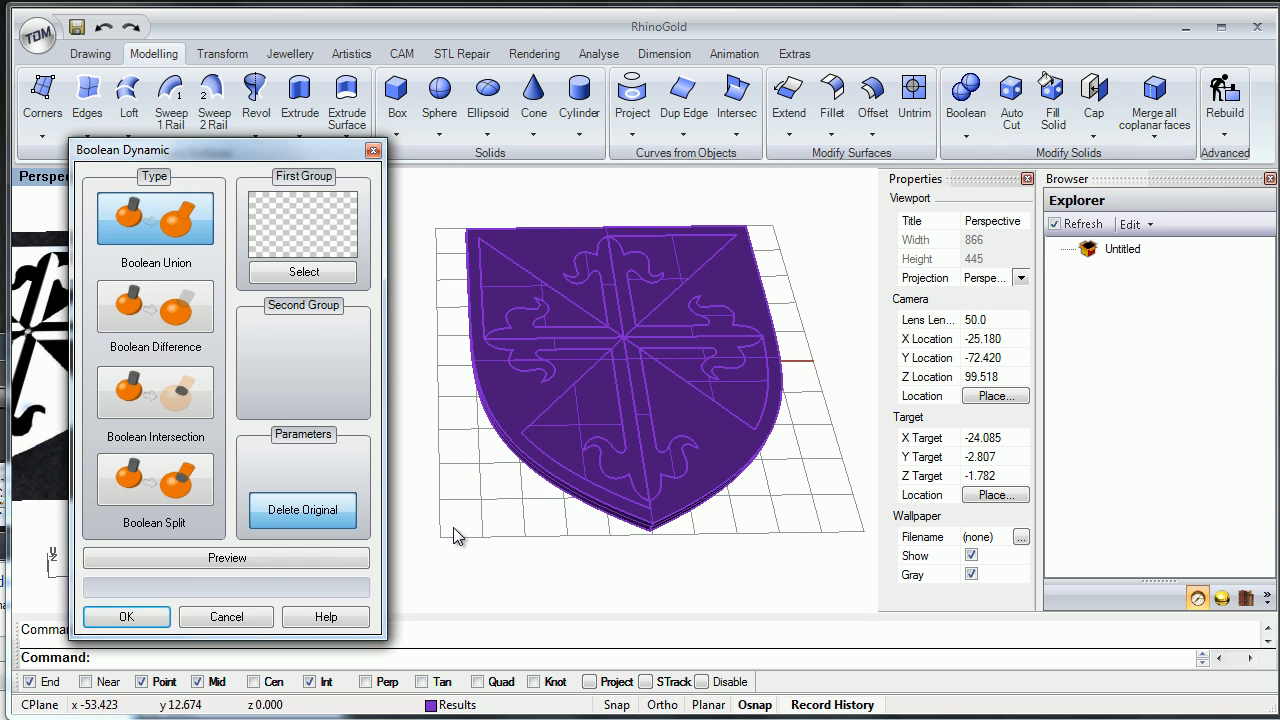
left_click(155, 305)
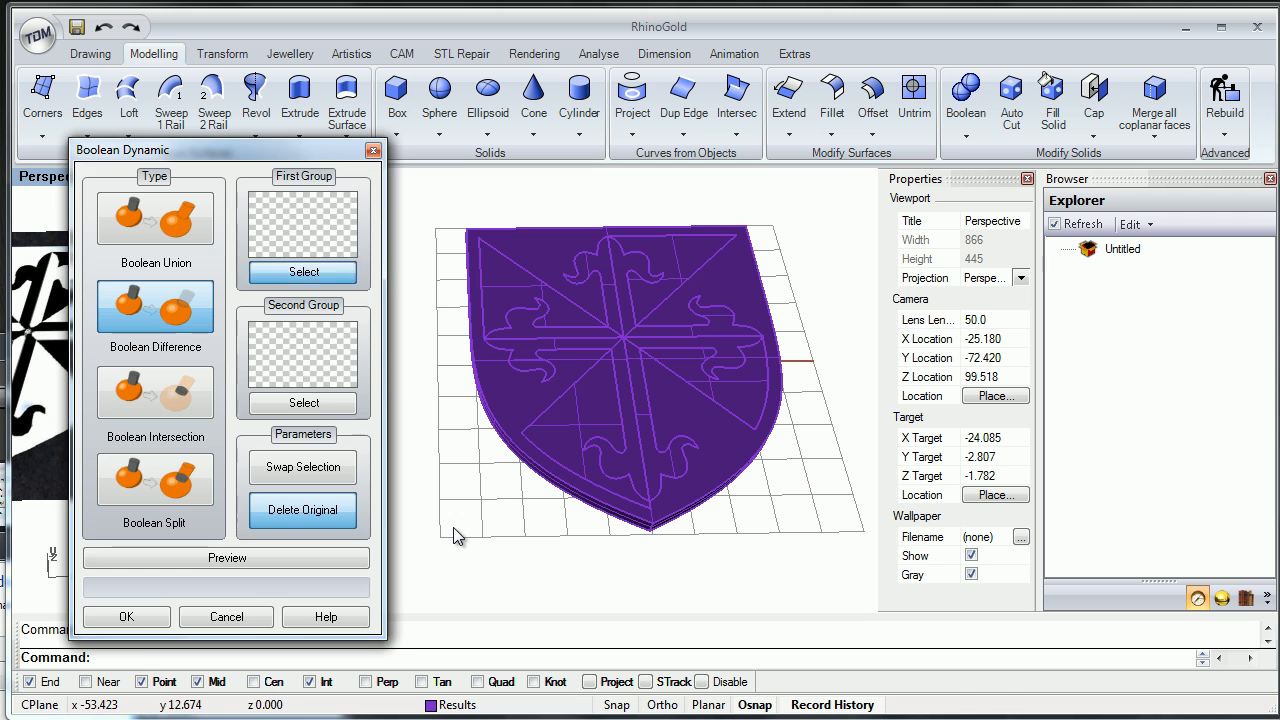
left_click(303, 272)
left_click(536, 255)
right_click(537, 253)
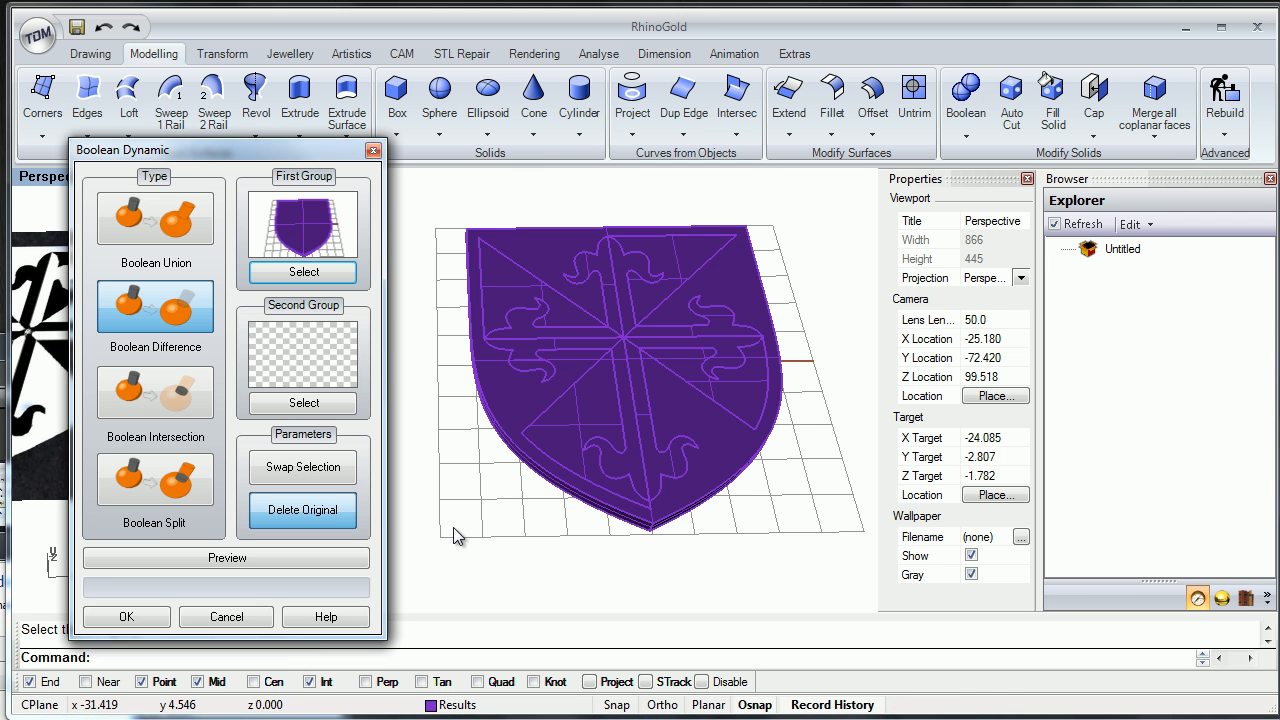
Try to subtract the cross and field region solids, chosen as the second group, from the shield body.
left_click(303, 402)
left_click(489, 268)
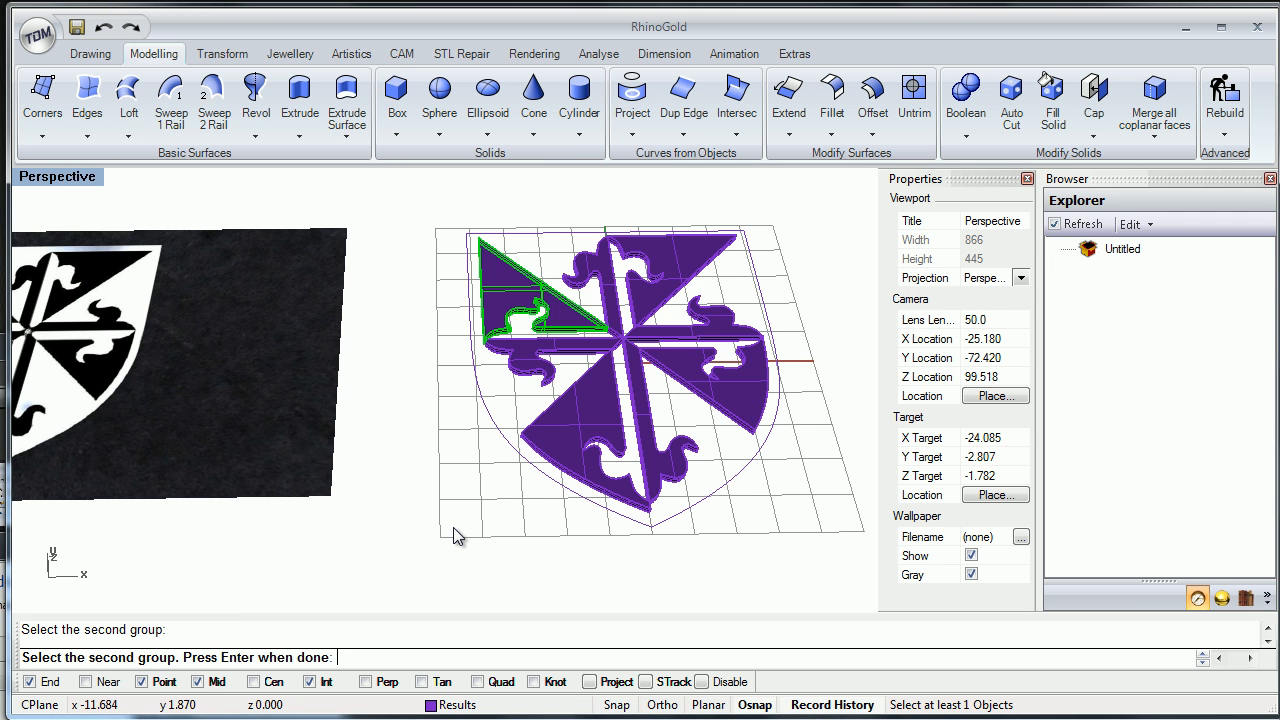
left_click(537, 352)
left_click(605, 418)
left_click(706, 382)
left_click(711, 326)
left_click(672, 266)
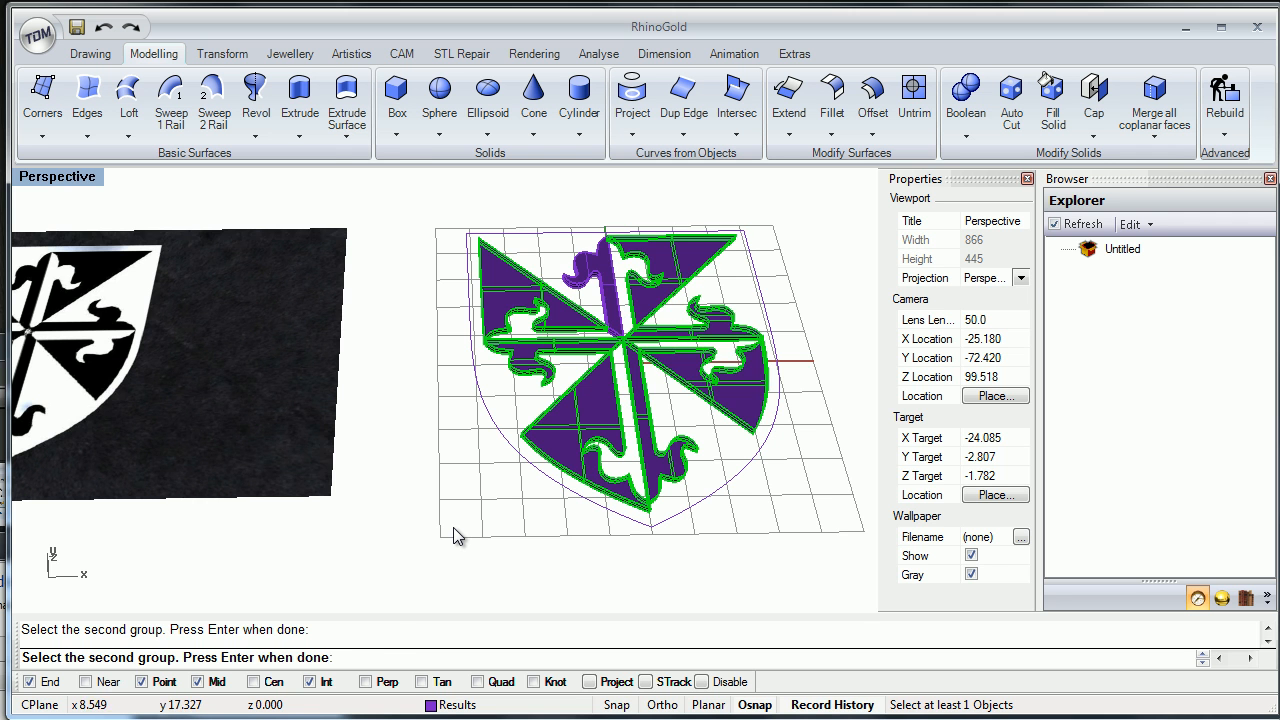
key("Return")
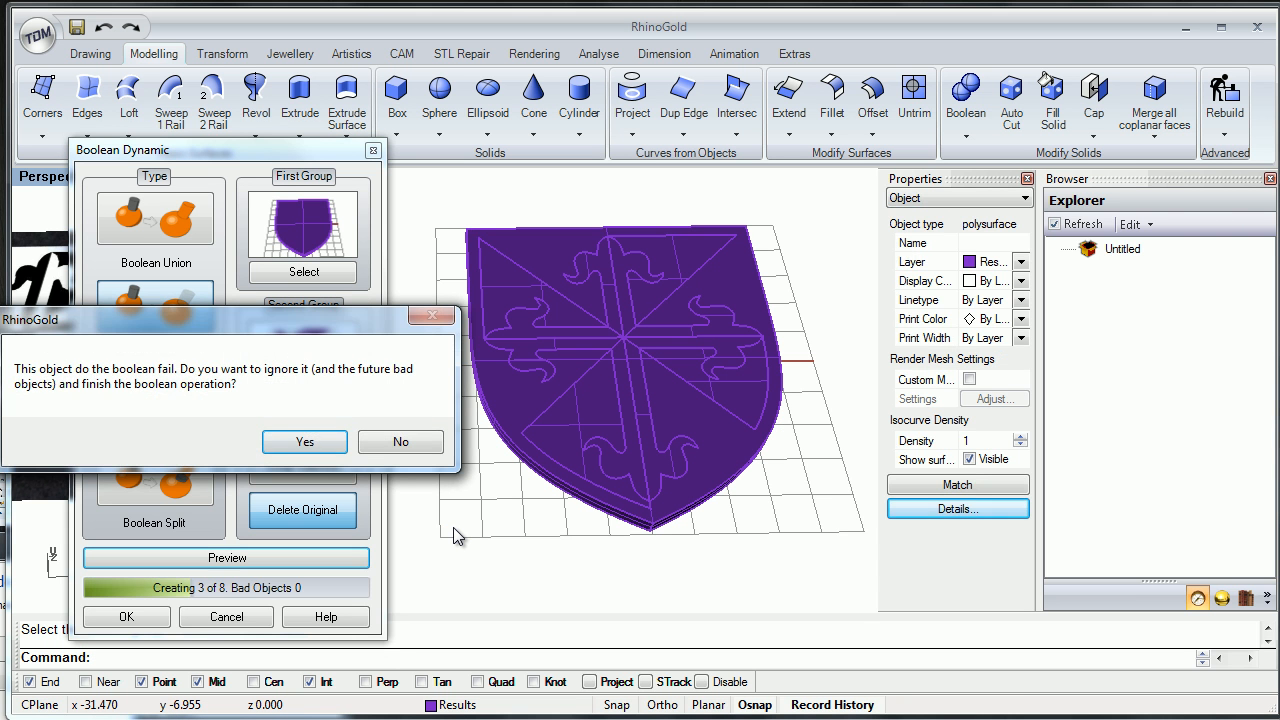
key("Return")
key("Return")
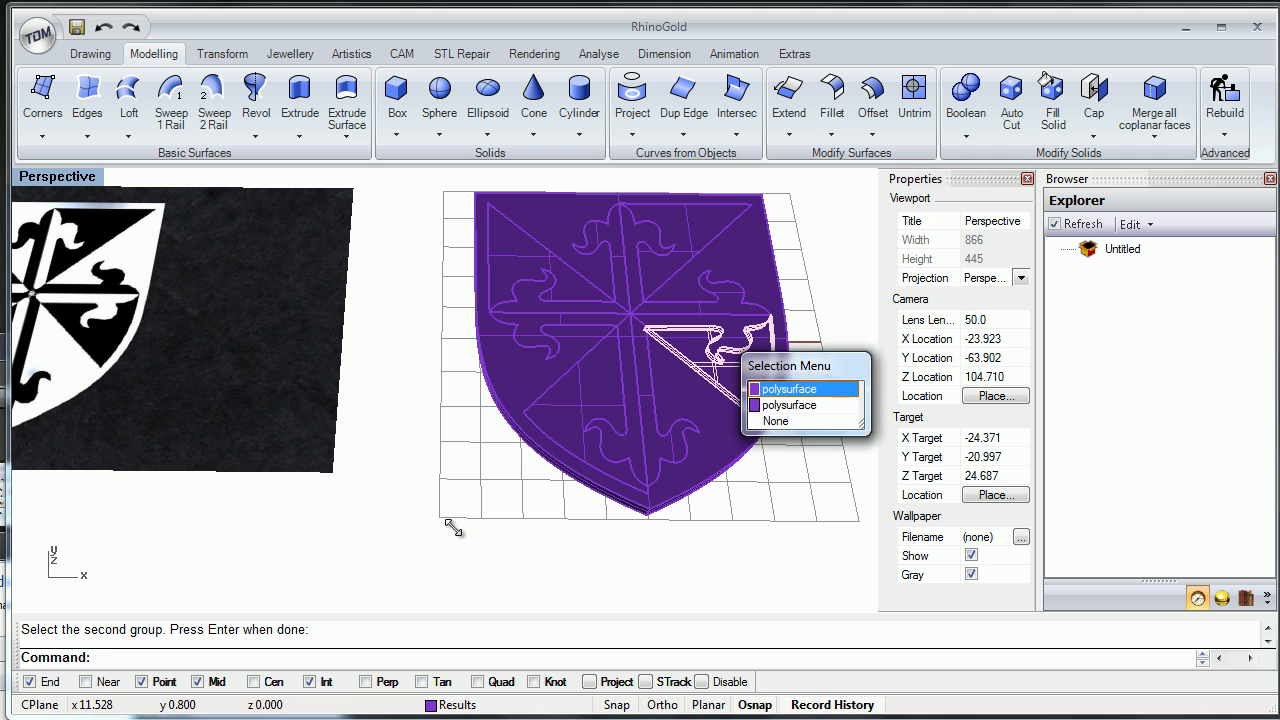
key("Escape")
key("Escape")
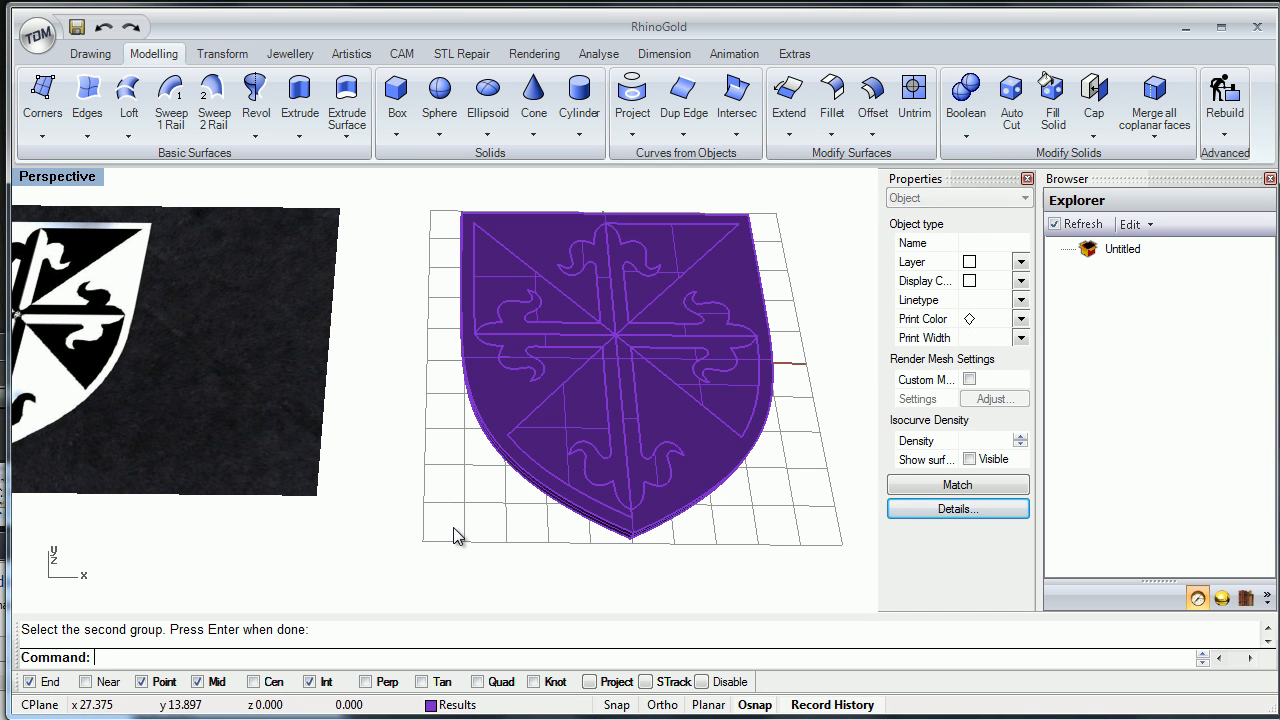
Subtract the upper-left field solid from the shield body with a Boolean Difference.
left_click(966, 128)
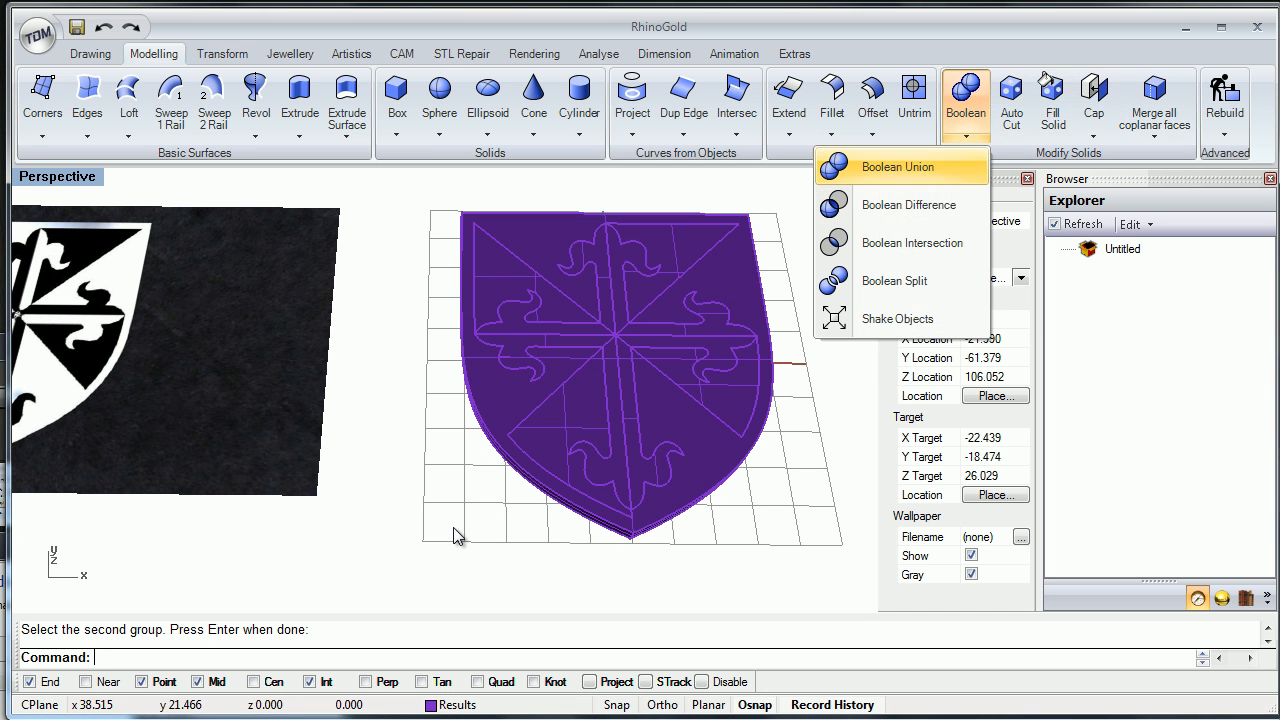
left_click(909, 205)
left_click(535, 247)
key("Return")
left_click(503, 275)
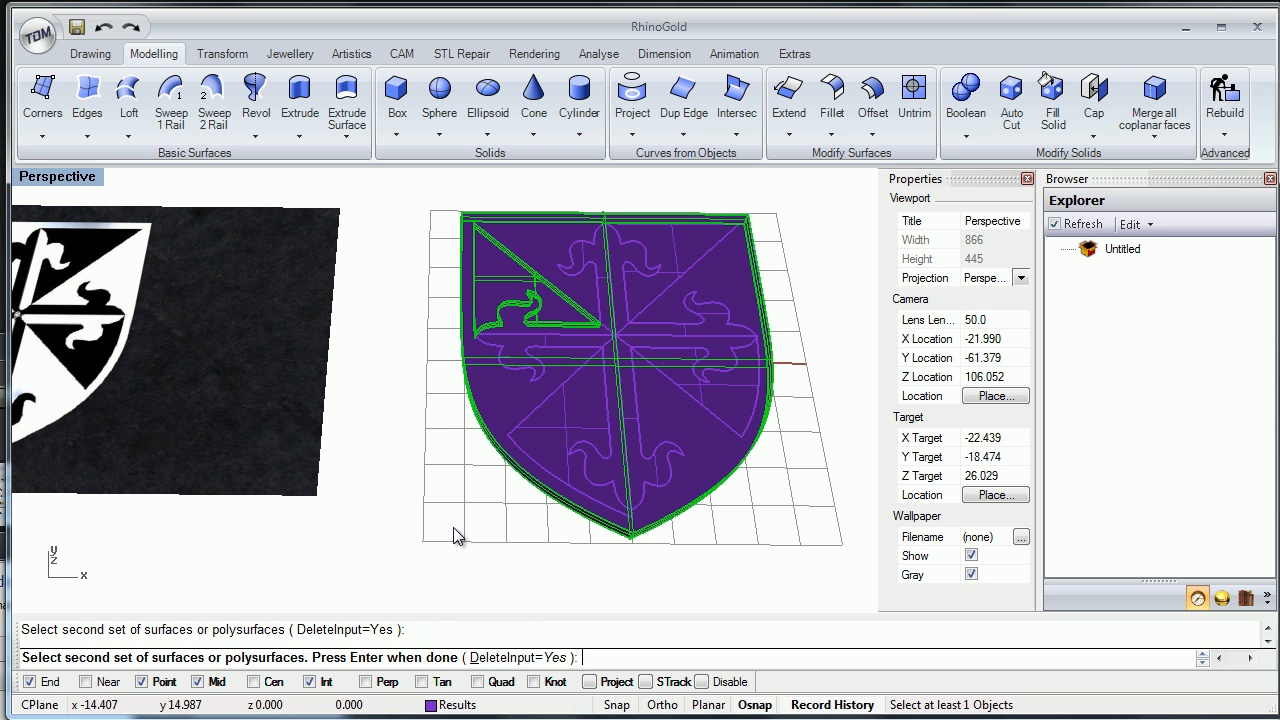
key("Return")
mouse_move(504, 271)
right_mouse_down()
mouse_move(525, 254)
mouse_move(508, 275)
right_mouse_up()
right_click_drag(529, 336, 472, 309, "shift")
scroll(483, 312, "up", 5)
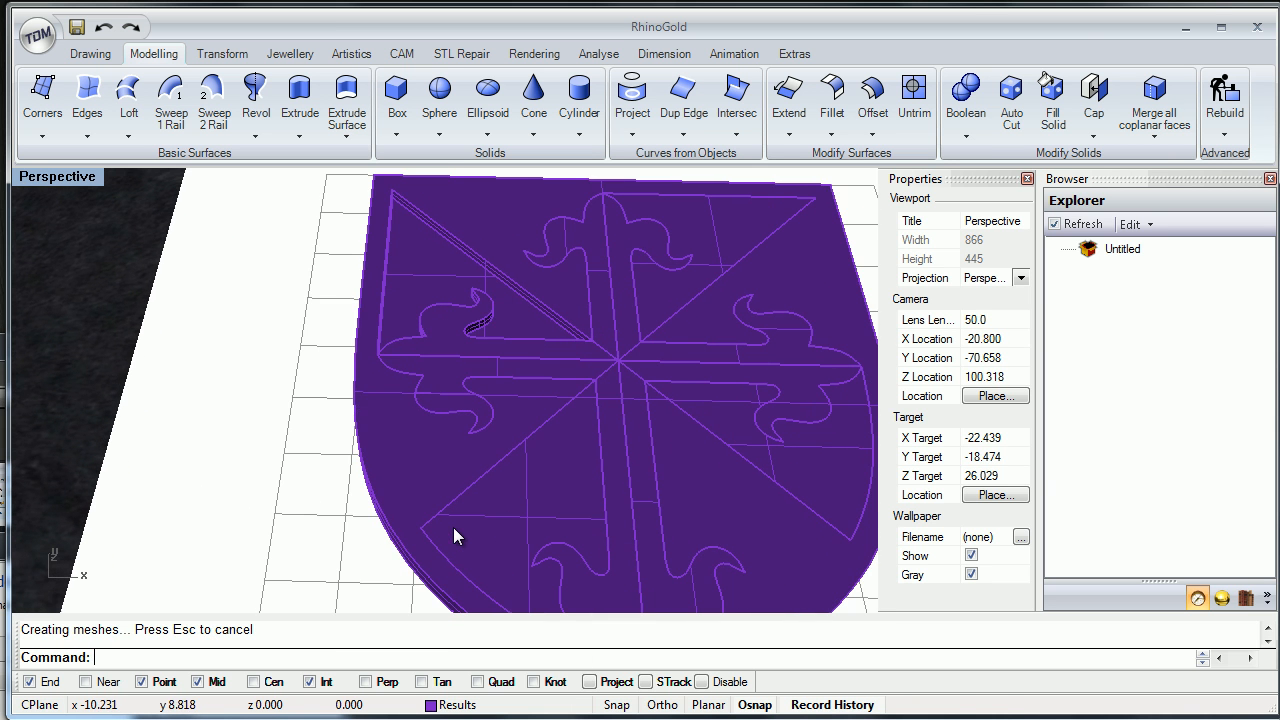
Subtract the left arm's lower-half solid and the lower-left field solid from the shield body, one Boolean Difference each.
key("Return")
left_click(455, 535)
key("Return")
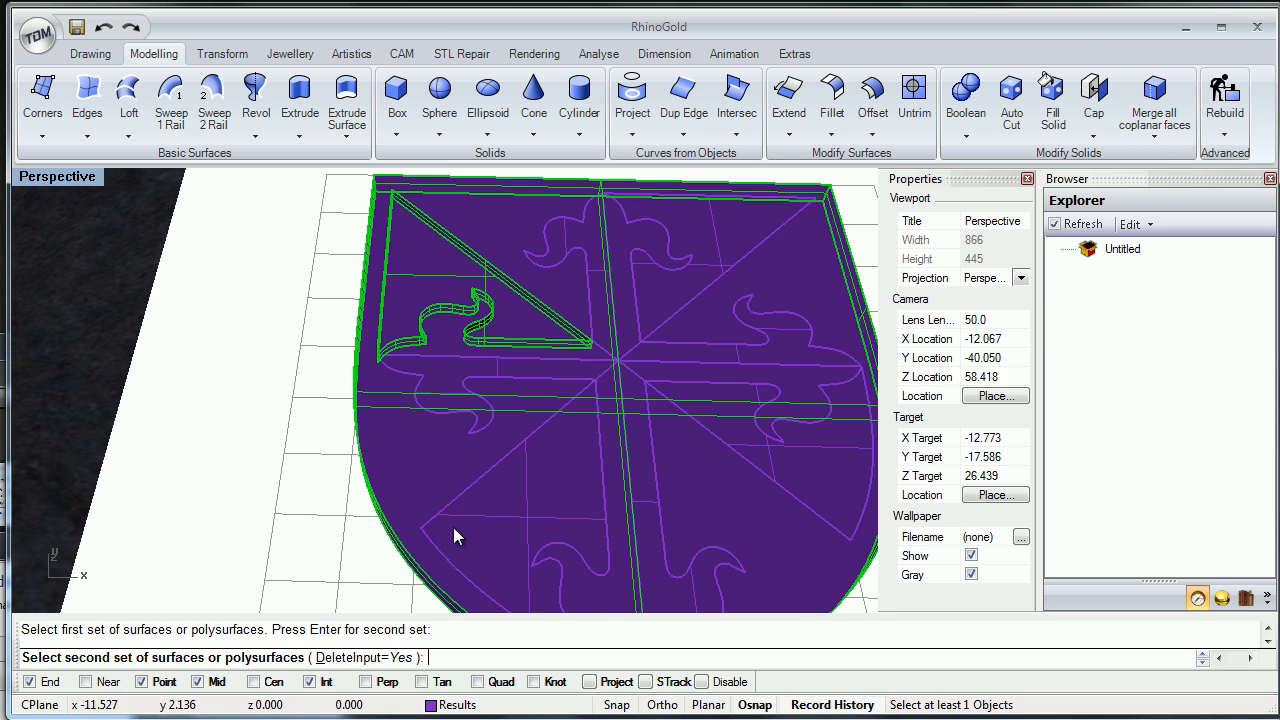
right_click_drag(453, 527, 362, 562)
key("Return")
left_click(457, 534)
key("Return")
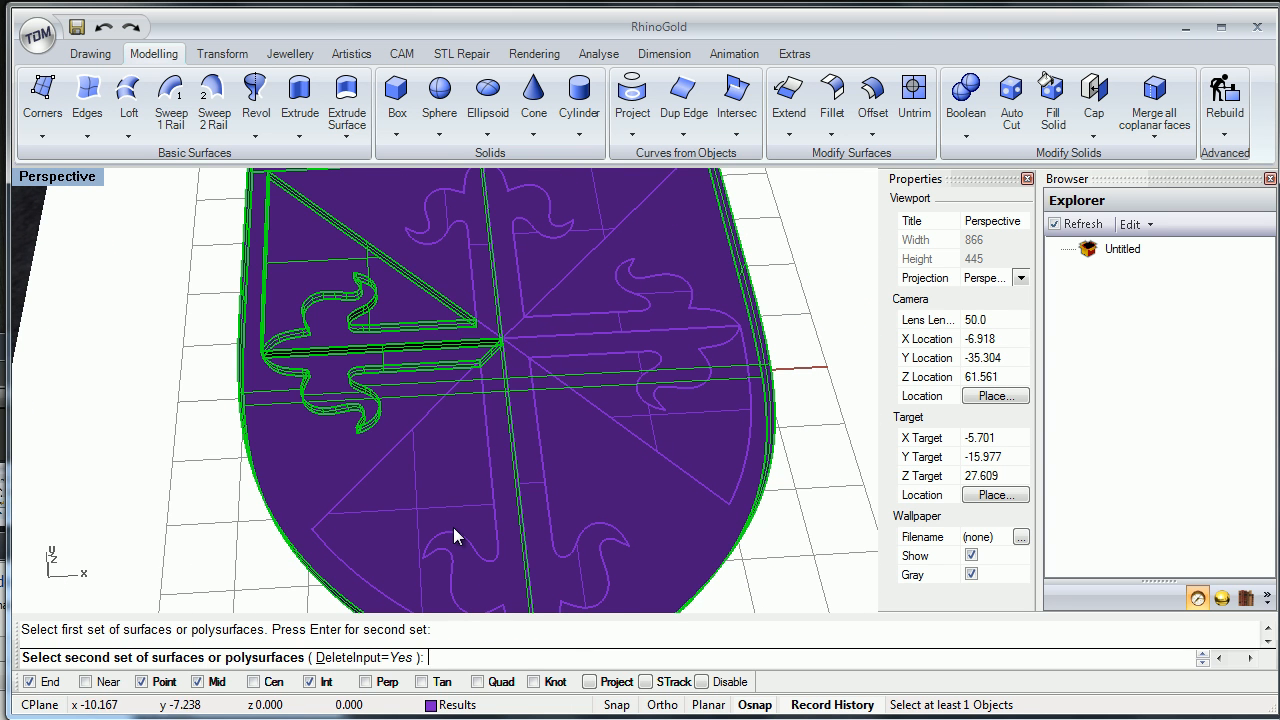
left_click(452, 527)
key("Return")
Subtract the bottom arm's right-half solid from the shield body with a Boolean Difference.
right_click_drag(449, 529, 452, 531)
key("Return")
left_click(452, 530)
key("Return")
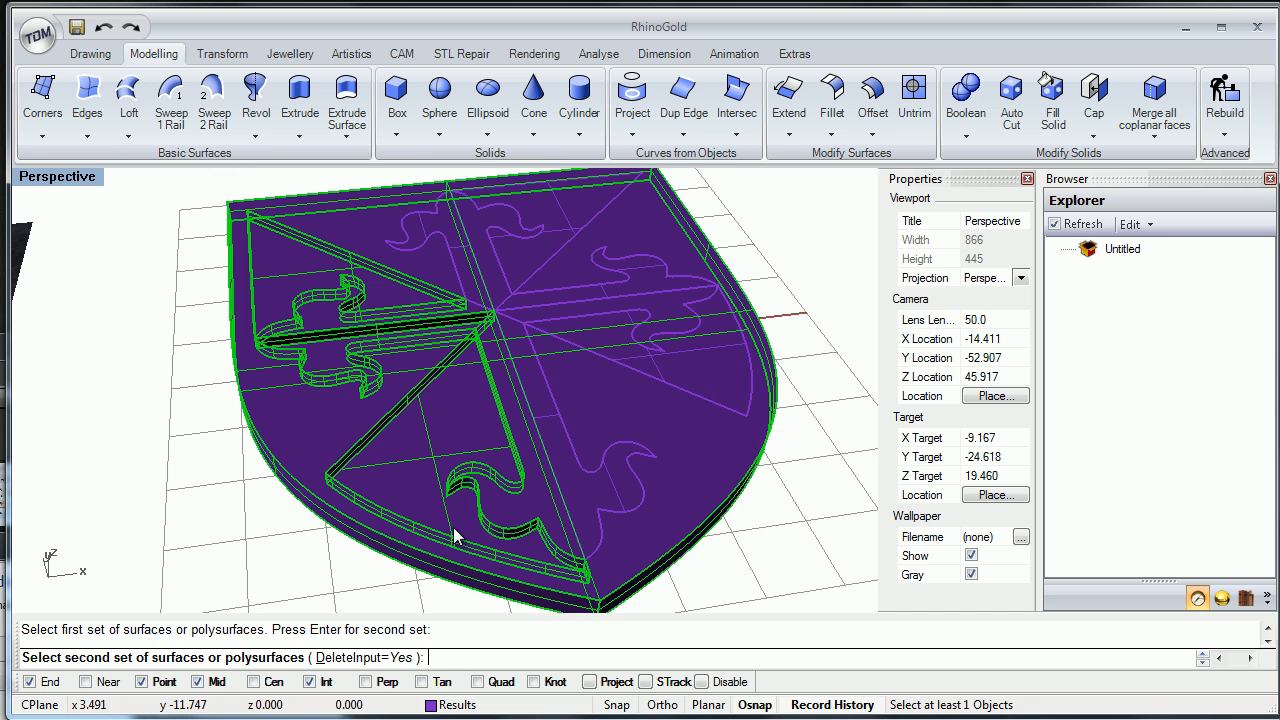
left_click(455, 536)
key("Return")
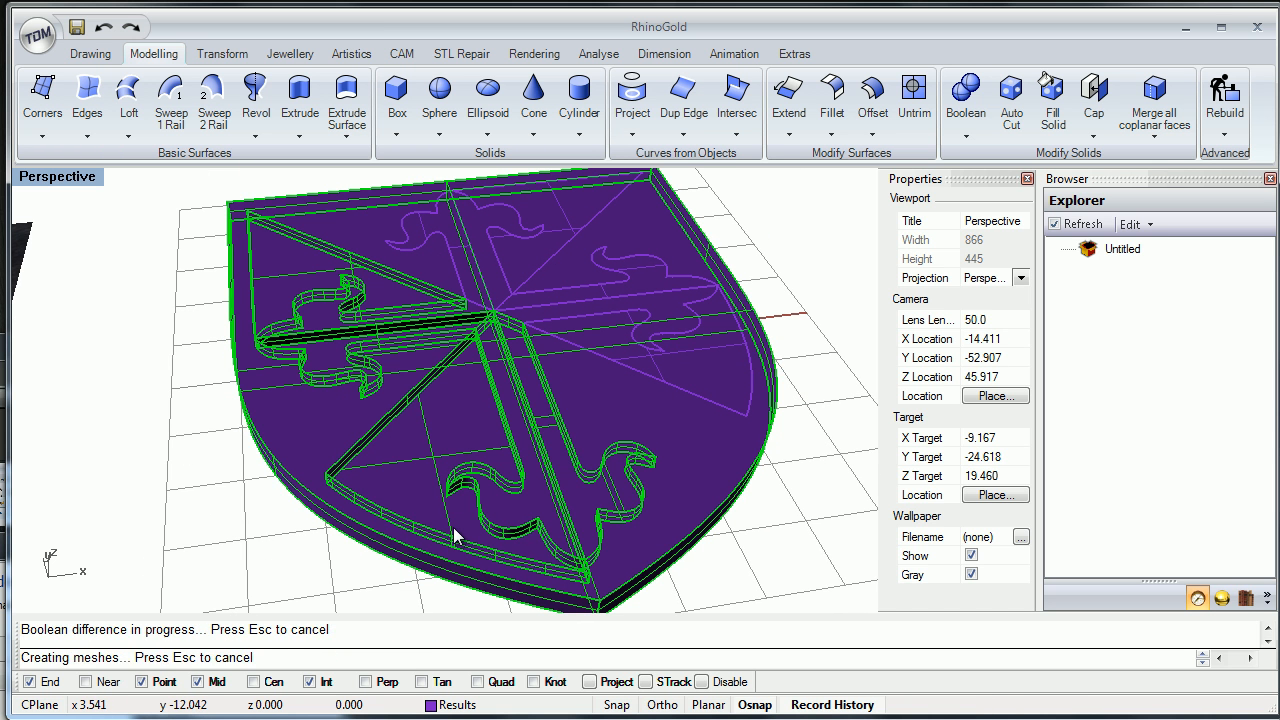
Subtract the lower-right field solid from the shield body with a Boolean Difference.
right_click_drag(454, 537, 451, 531)
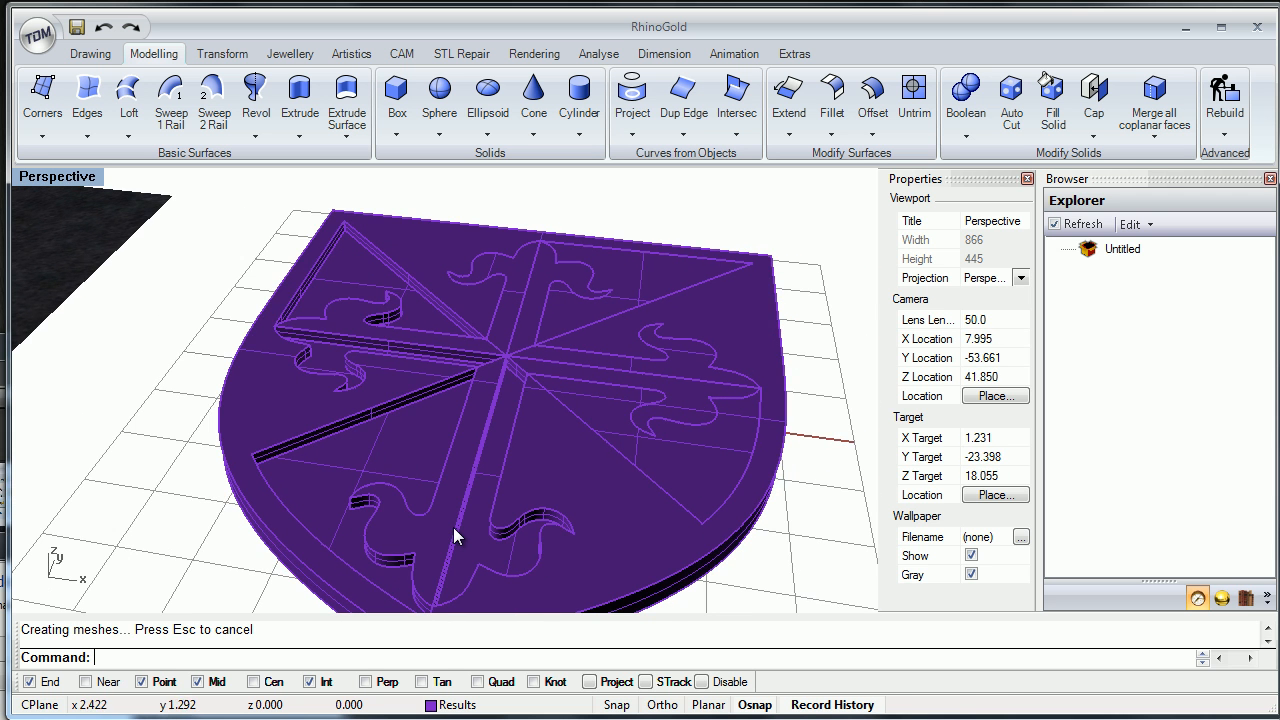
key("Return")
left_click(455, 536)
key("Return")
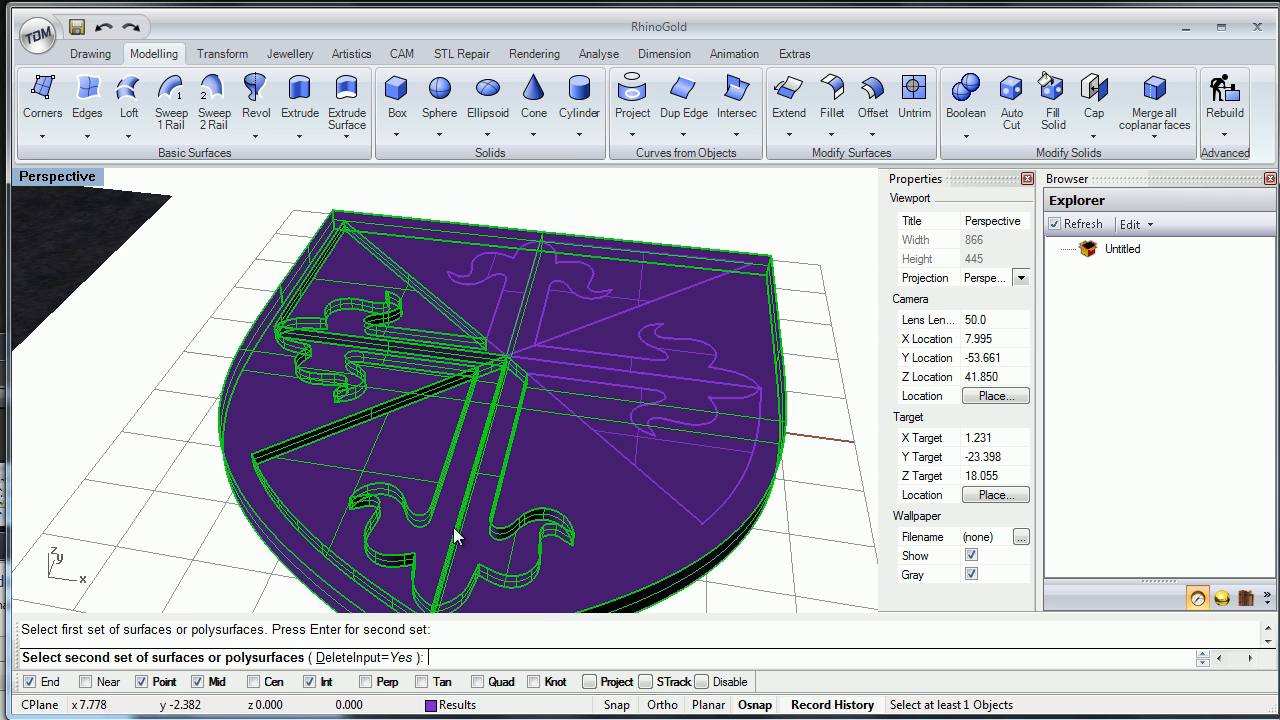
left_click(455, 536)
key("Return")
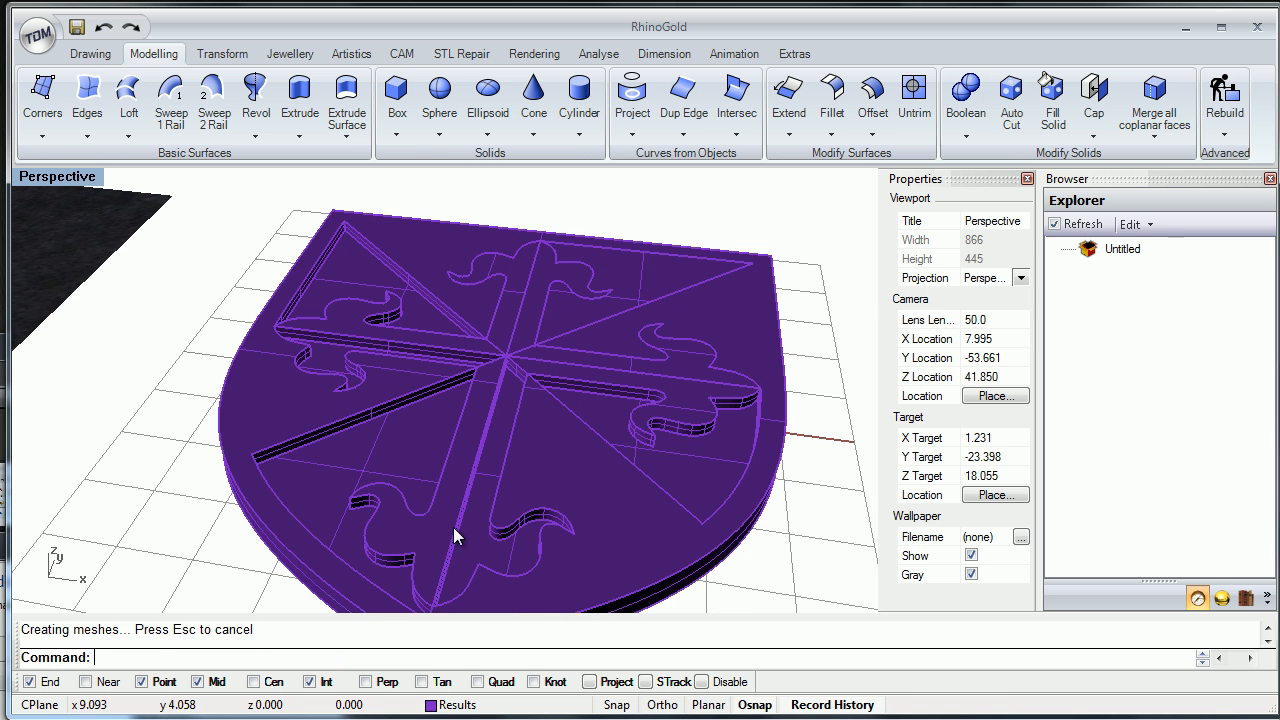
Subtract the right arm's upper-half solid from the shield body with a Boolean Difference.
key("Return")
left_click(455, 536)
key("Return")
left_click(453, 531)
key("Return")
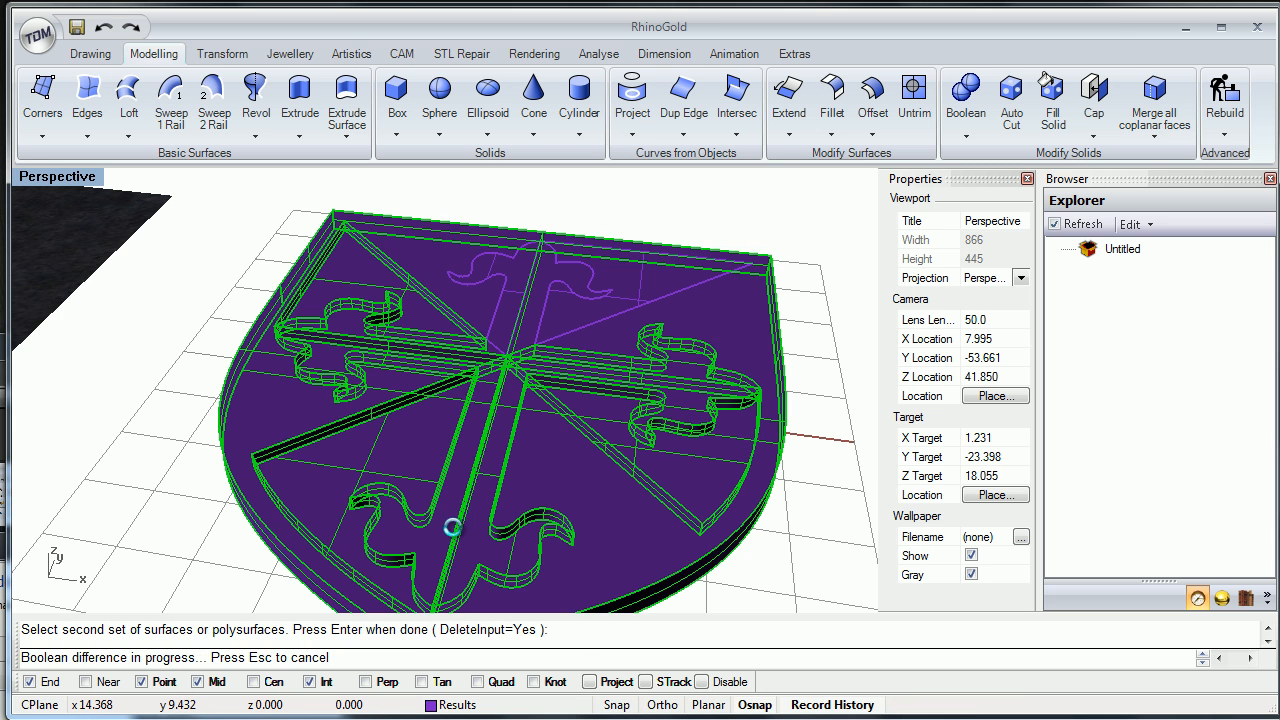
Subtract the upper-right field solid from the shield body with a Boolean Difference.
right_click_drag(454, 529, 412, 611)
right_click(454, 529)
left_click(454, 529)
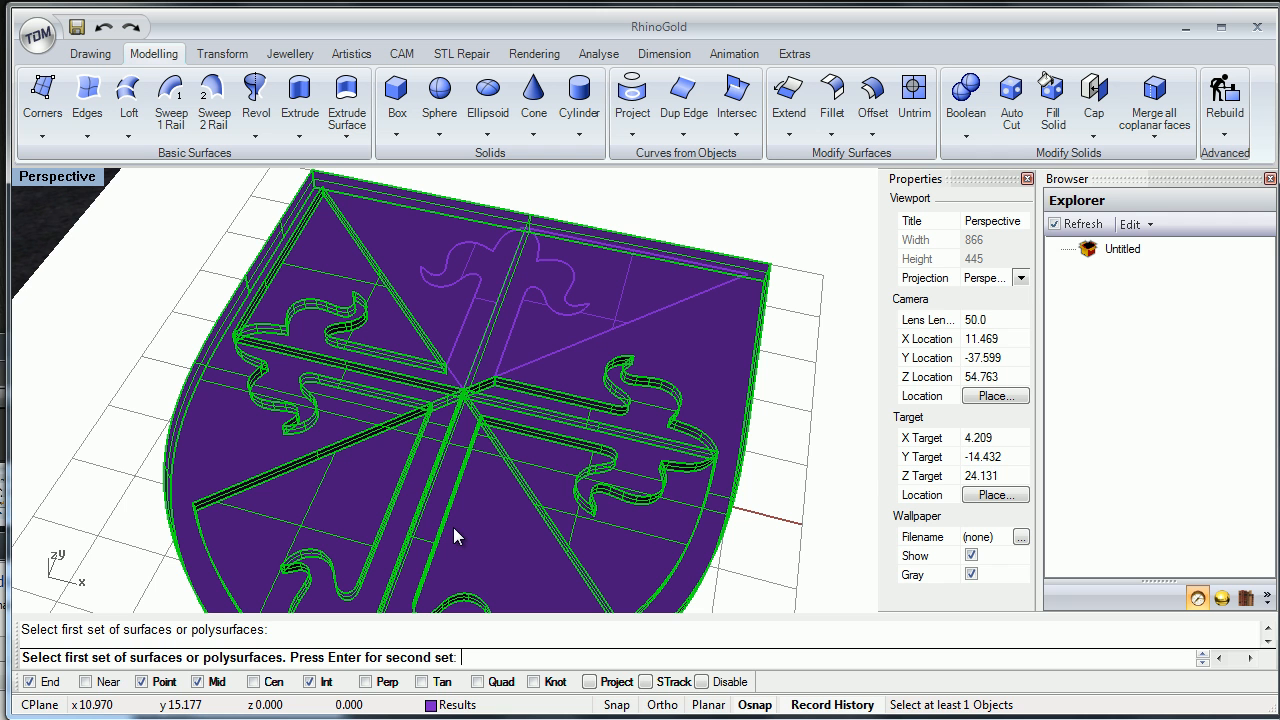
key("Return")
left_click(452, 532)
key("Return")
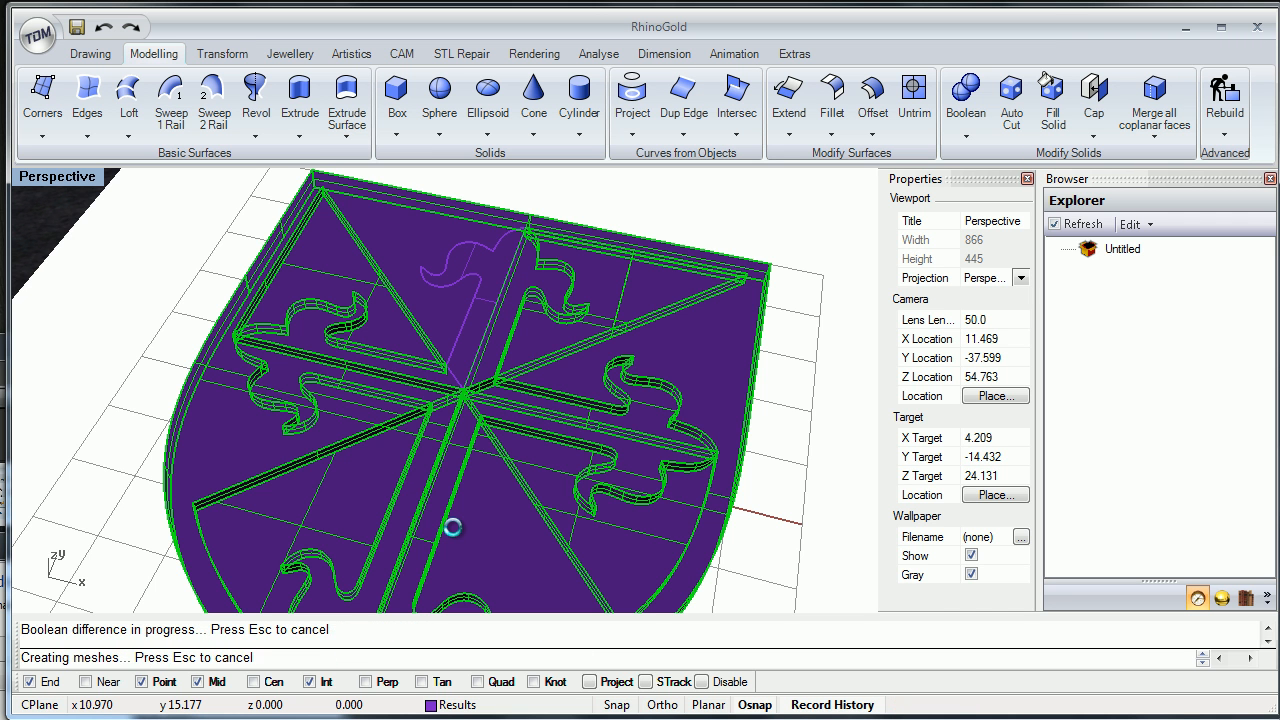
Try to subtract the top arm's left-half solid from the shield body with a Boolean Difference.
right_click(454, 537)
left_click(454, 537)
key("Return")
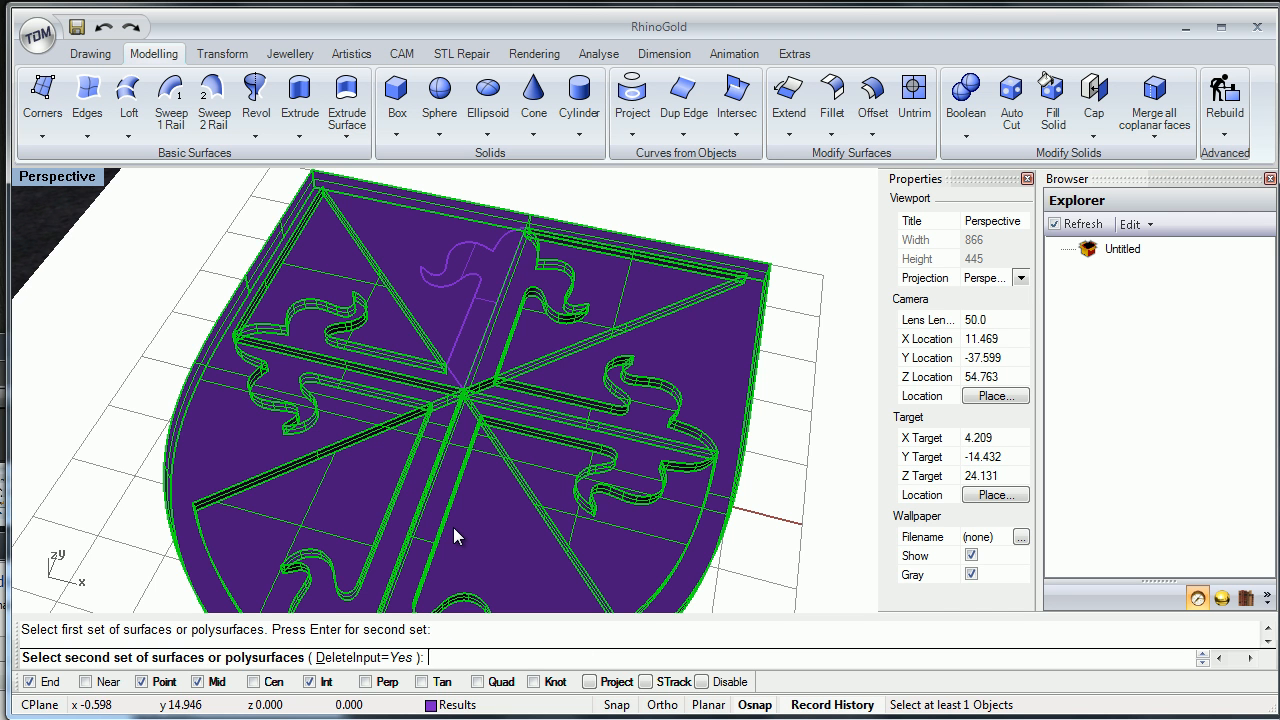
left_click(453, 532)
key("Return")
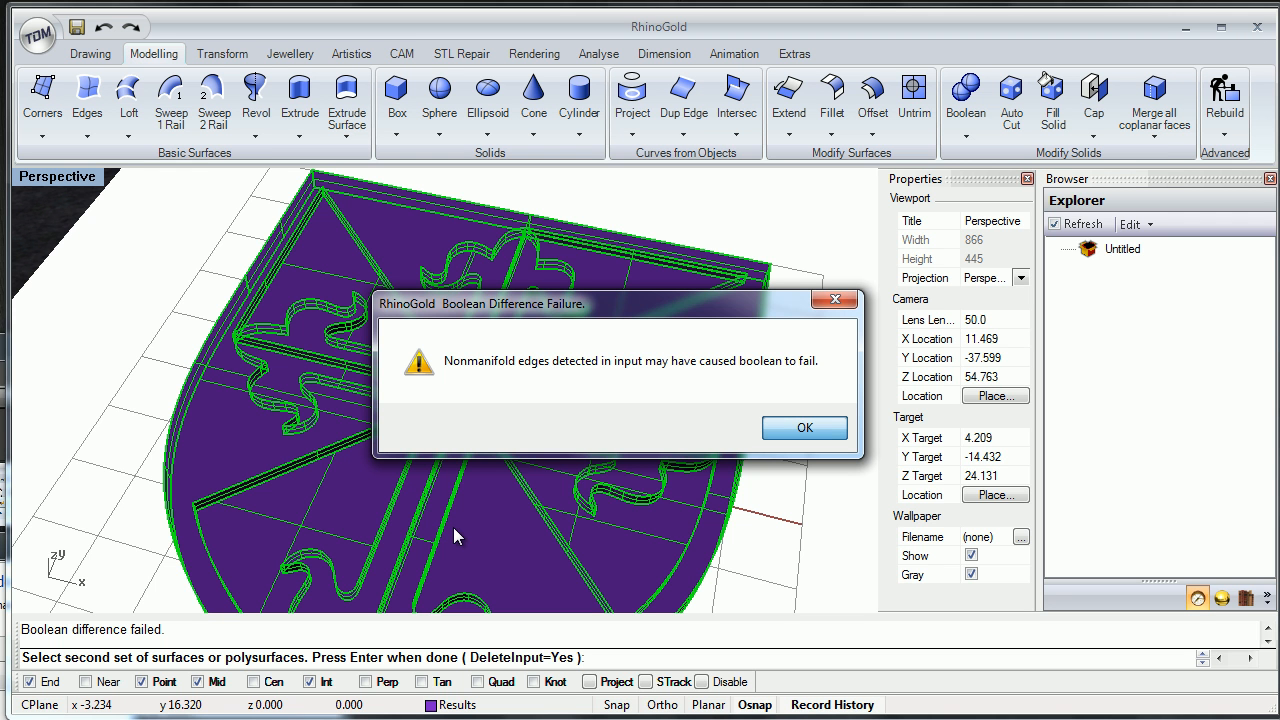
key("Return")
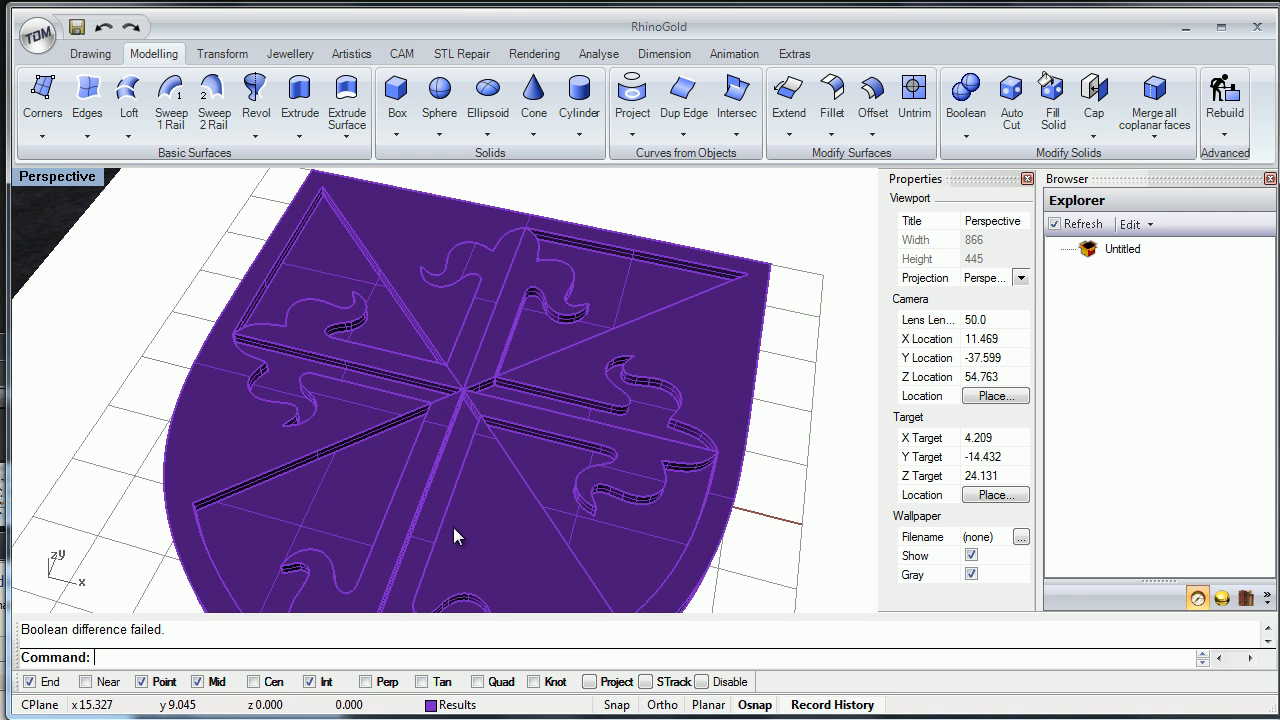
Examine the shield body and the top arm's left-half solid where they meet at the centre of the cross.
right_click_drag(454, 529, 454, 529)
scroll(454, 537, "up", 3)
left_click(454, 537)
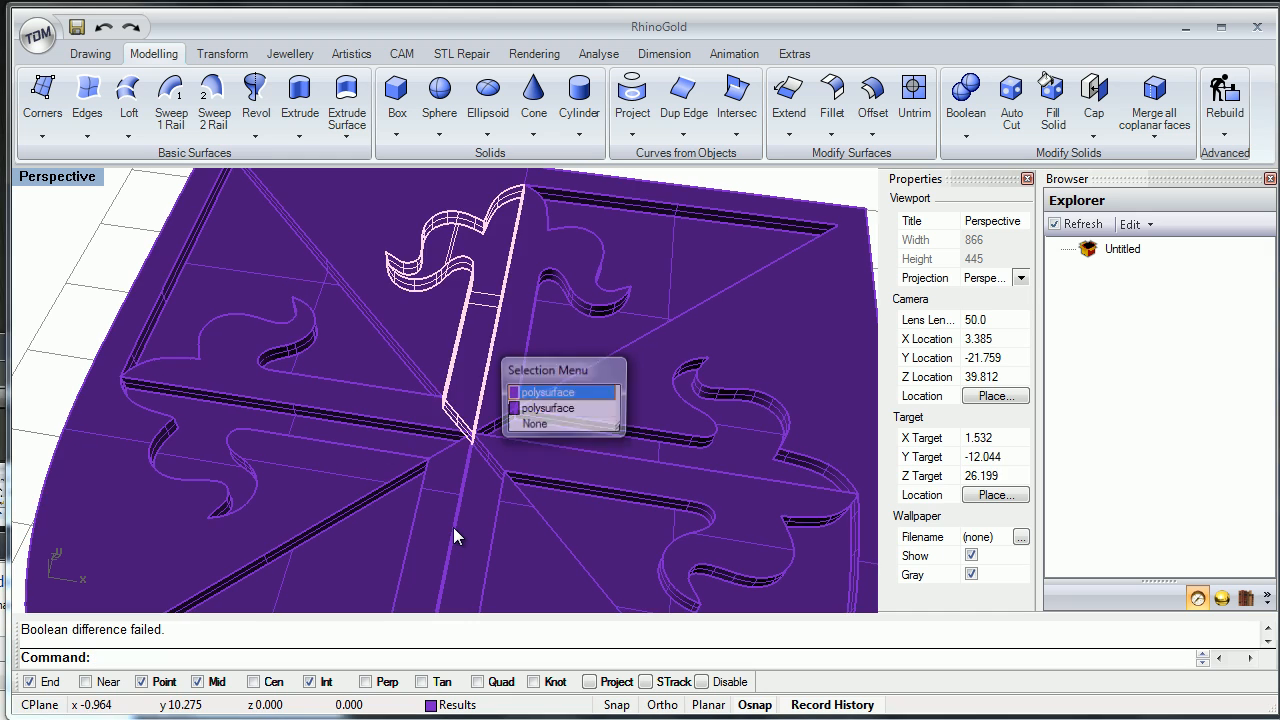
key("Down")
key("Return")
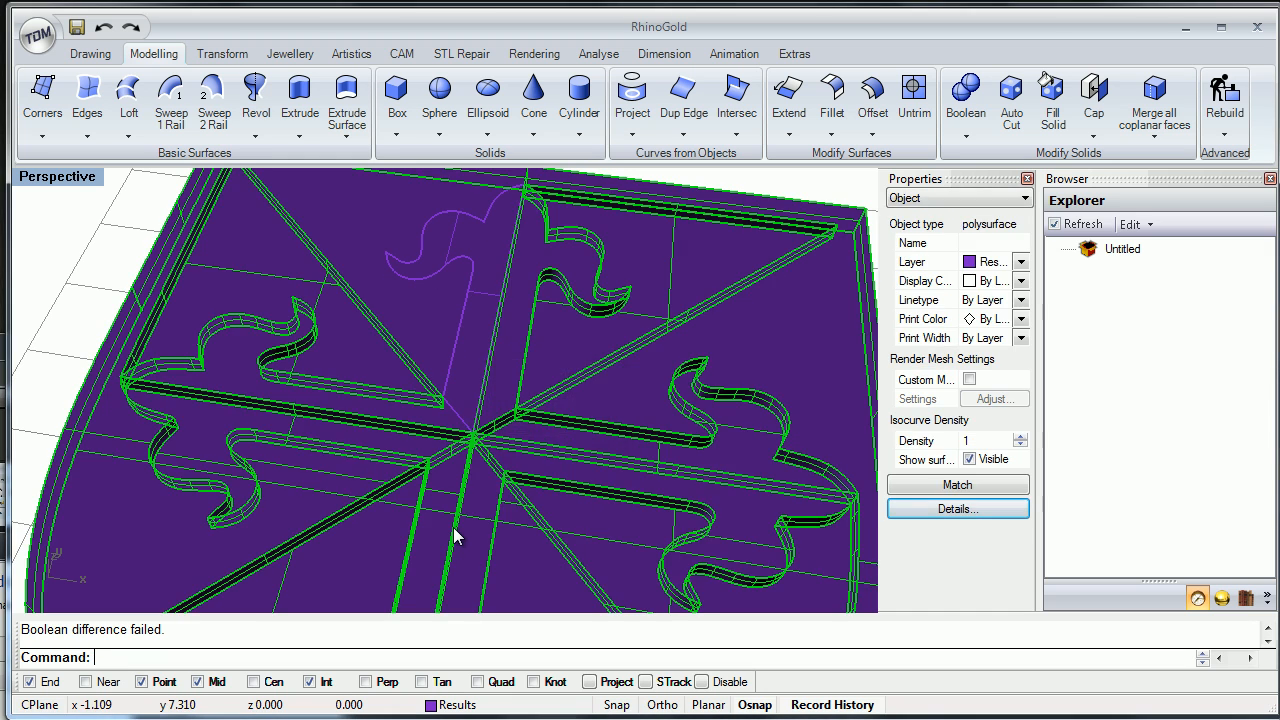
left_click(454, 537)
key("Return")
scroll(454, 537, "up", 3)
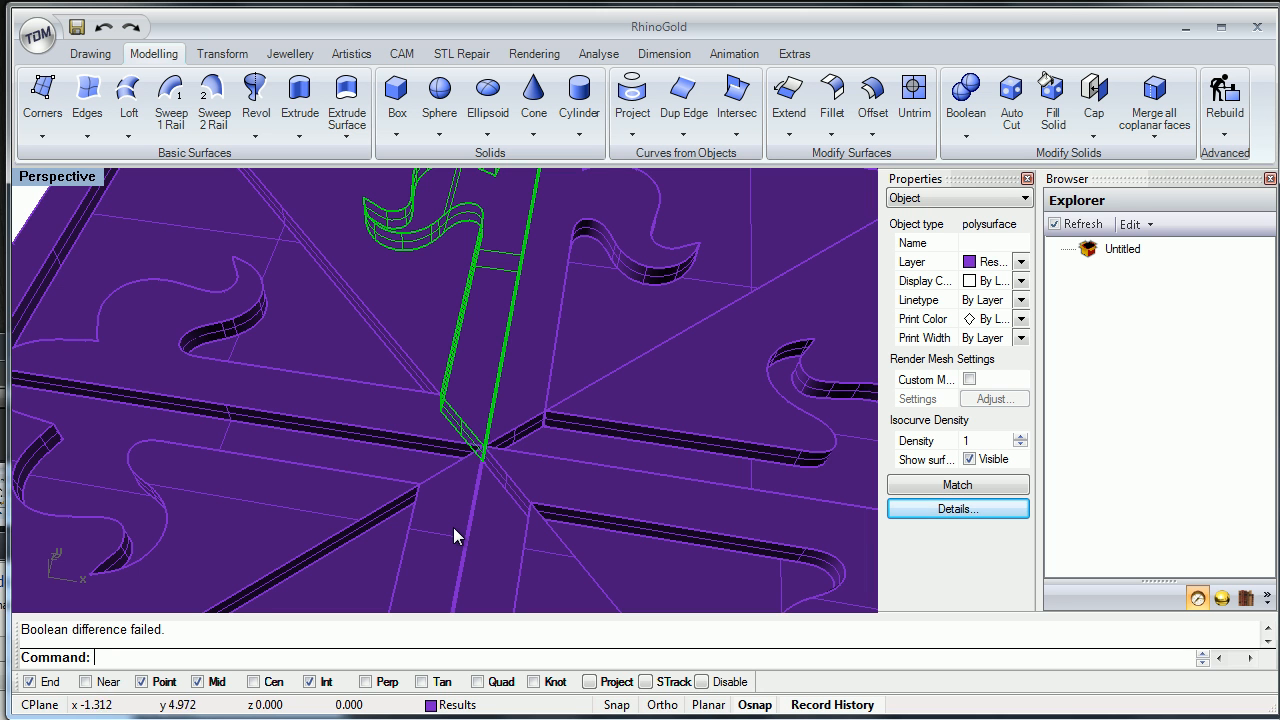
scroll(454, 537, "down", 5)
right_click_drag(454, 537, 510, 575)
scroll(454, 537, "up", 4)
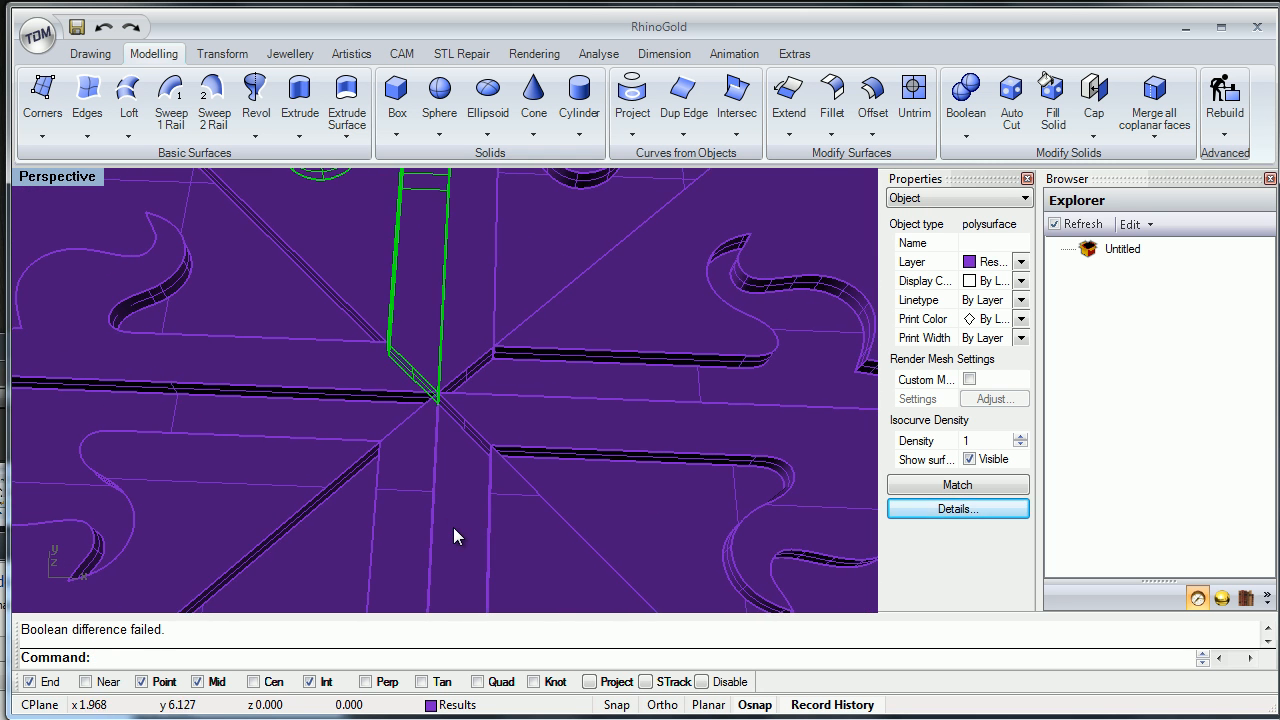
scroll(454, 537, "down", 3)
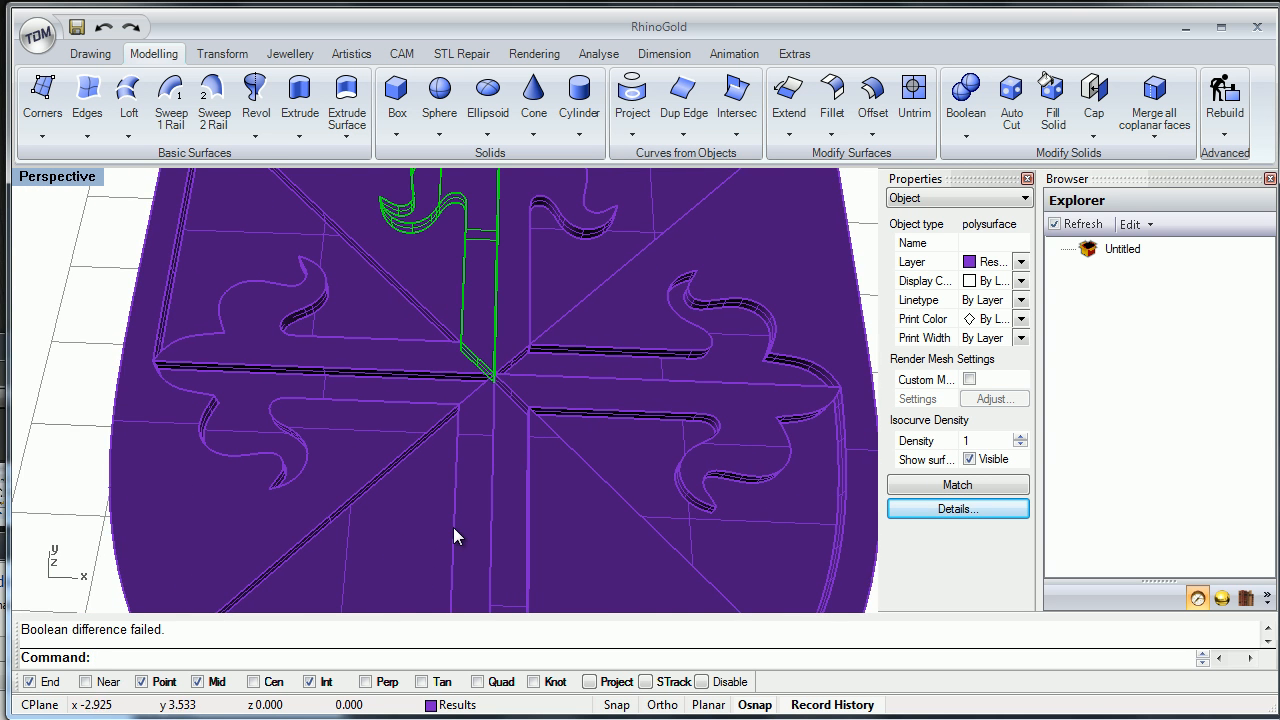
Compare the modelled cross centre and the top arm with the black-and-white shield reference image.
scroll(454, 537, "down", 6)
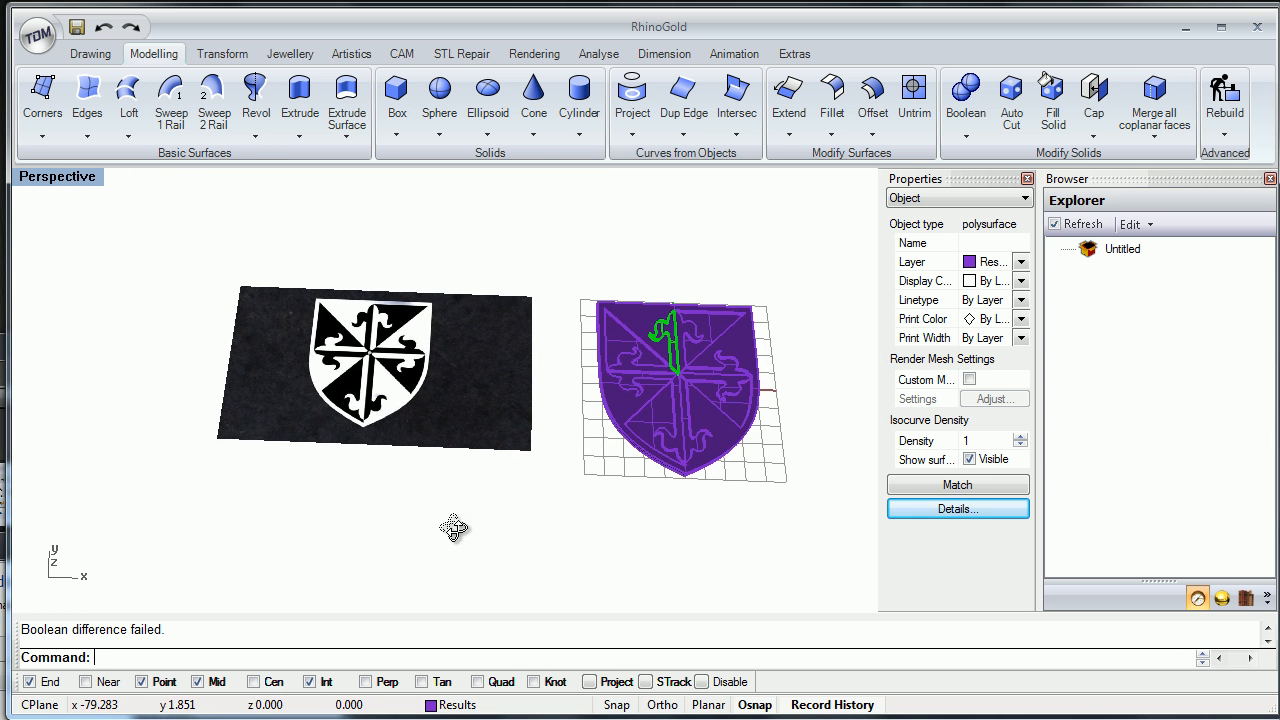
scroll(454, 532, "up", 6)
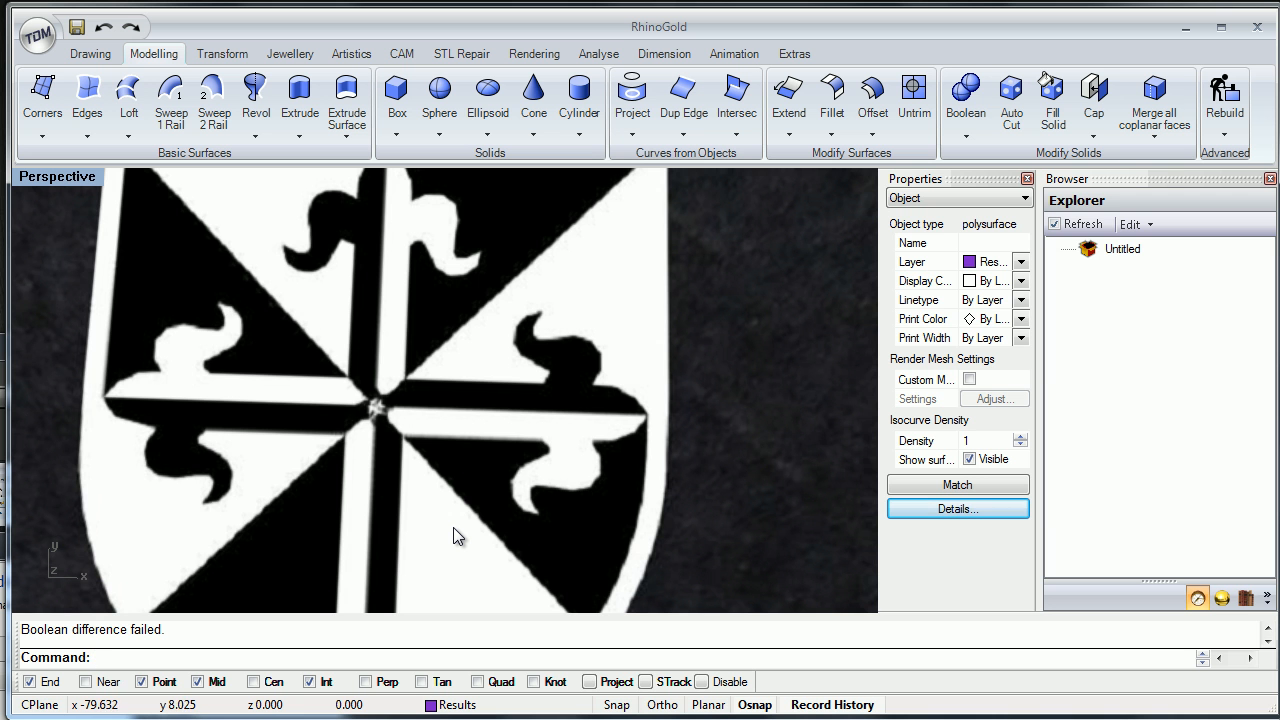
scroll(454, 530, "down", 5)
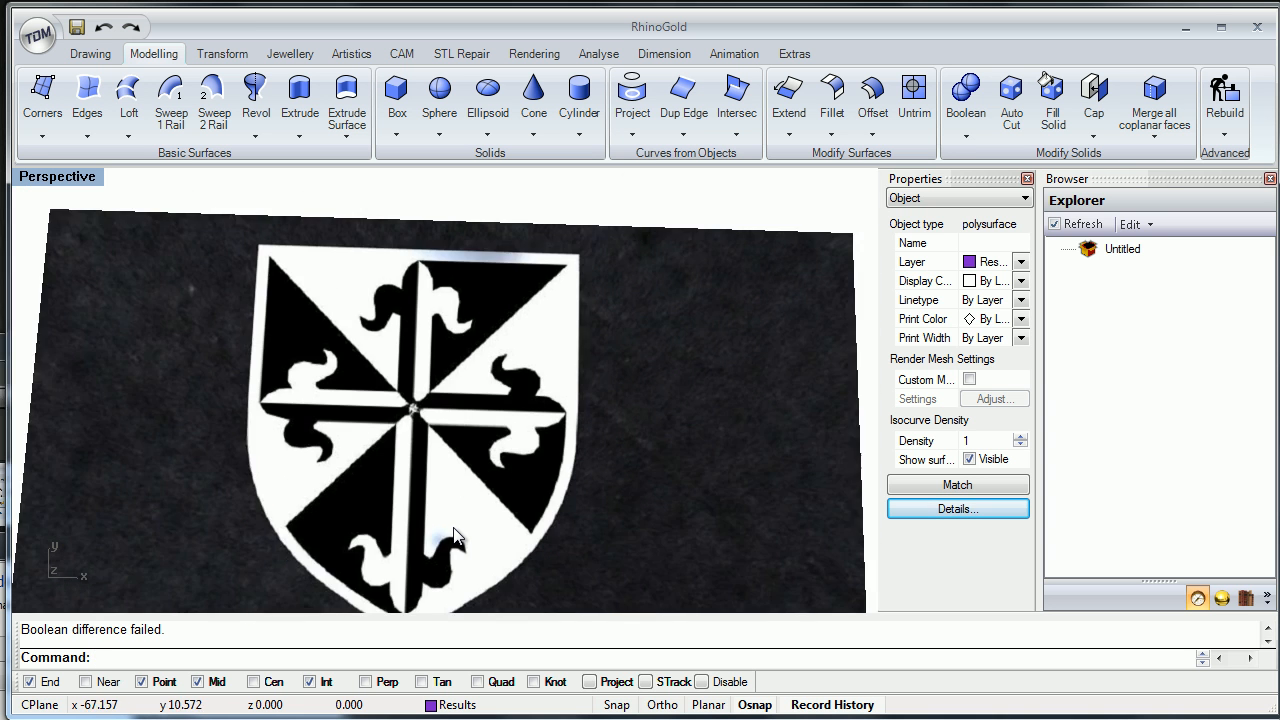
right_click_drag(454, 530, 294, 530, "shift")
scroll(454, 530, "up", 8)
right_click_drag(454, 527, 438, 479)
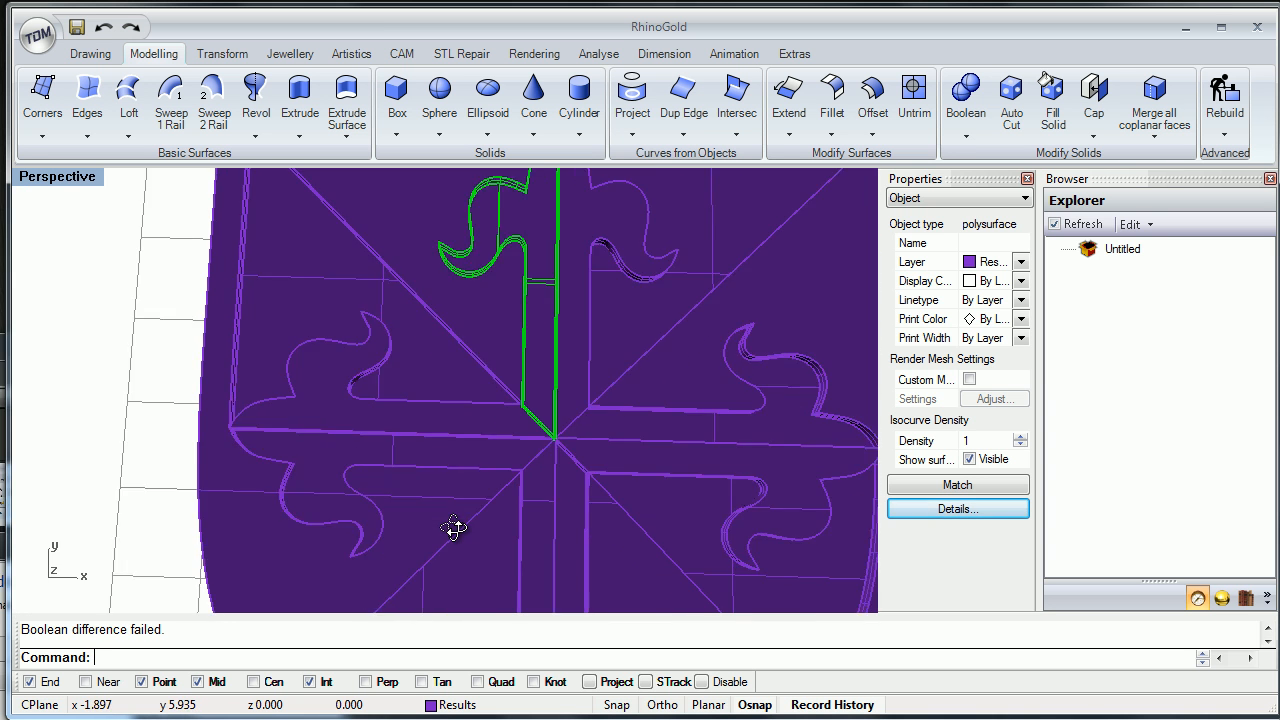
scroll(454, 527, "up", 2)
mouse_move(454, 527)
right_mouse_down()
mouse_move(374, 487)
mouse_move(456, 503)
mouse_move(460, 466)
mouse_move(455, 529)
mouse_move(545, 565)
mouse_move(456, 535)
right_mouse_up()
scroll(454, 528, "down", 3)
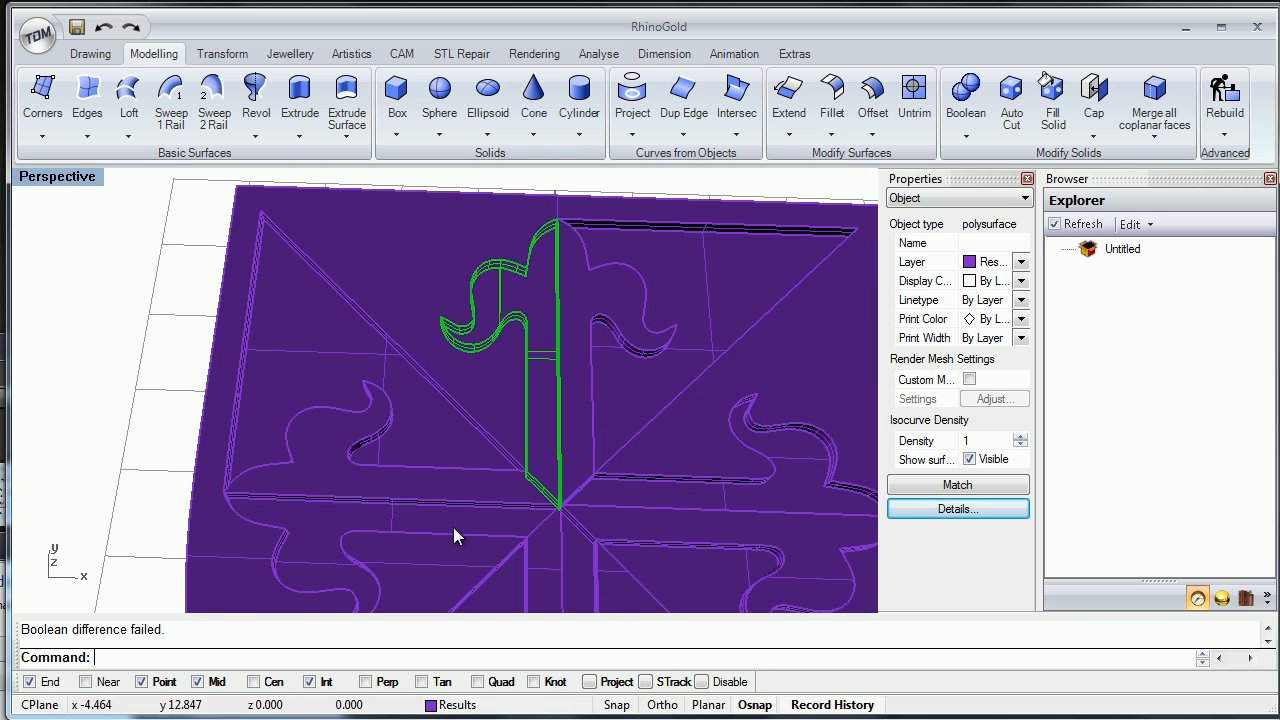
Retry the Boolean Difference between the shield body and the top arm's left-half solid.
right_click_drag(454, 537, 438, 462)
key("Escape")
mouse_move(454, 537)
right_mouse_down("shift")
mouse_move(428, 484)
mouse_move(455, 542)
right_mouse_up("shift")
left_click(497, 317)
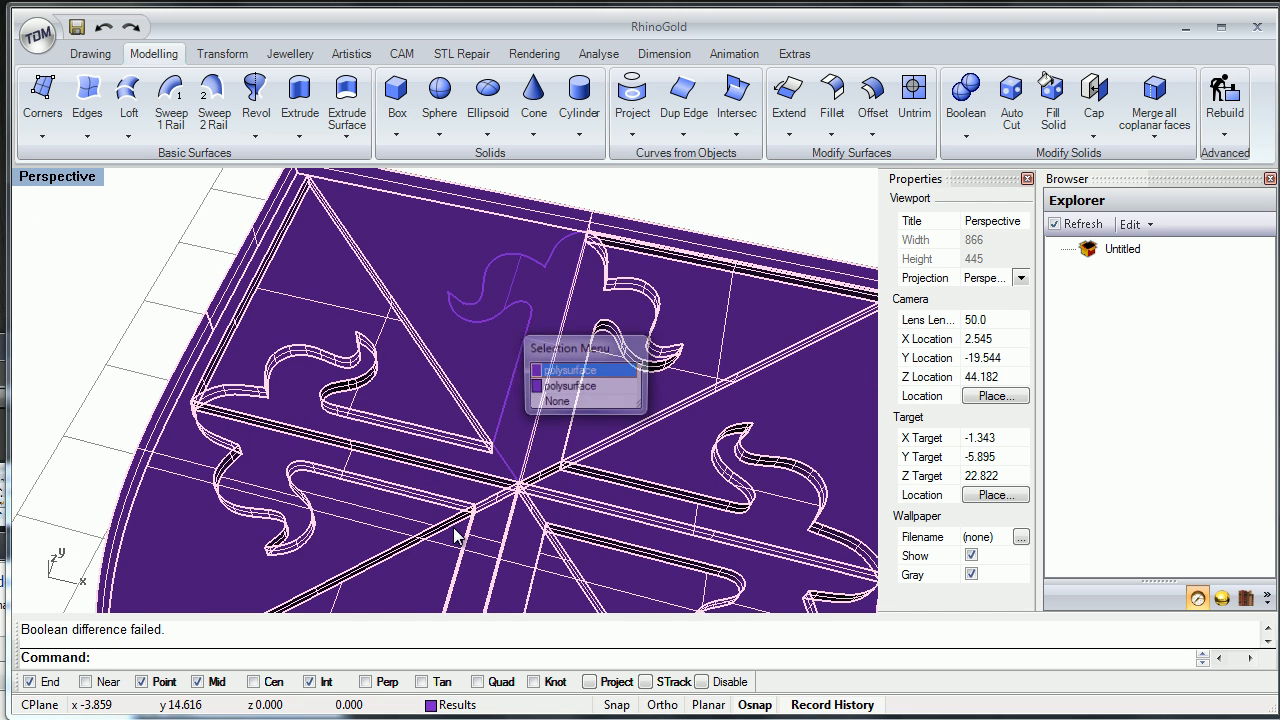
left_click(572, 386)
key("Escape")
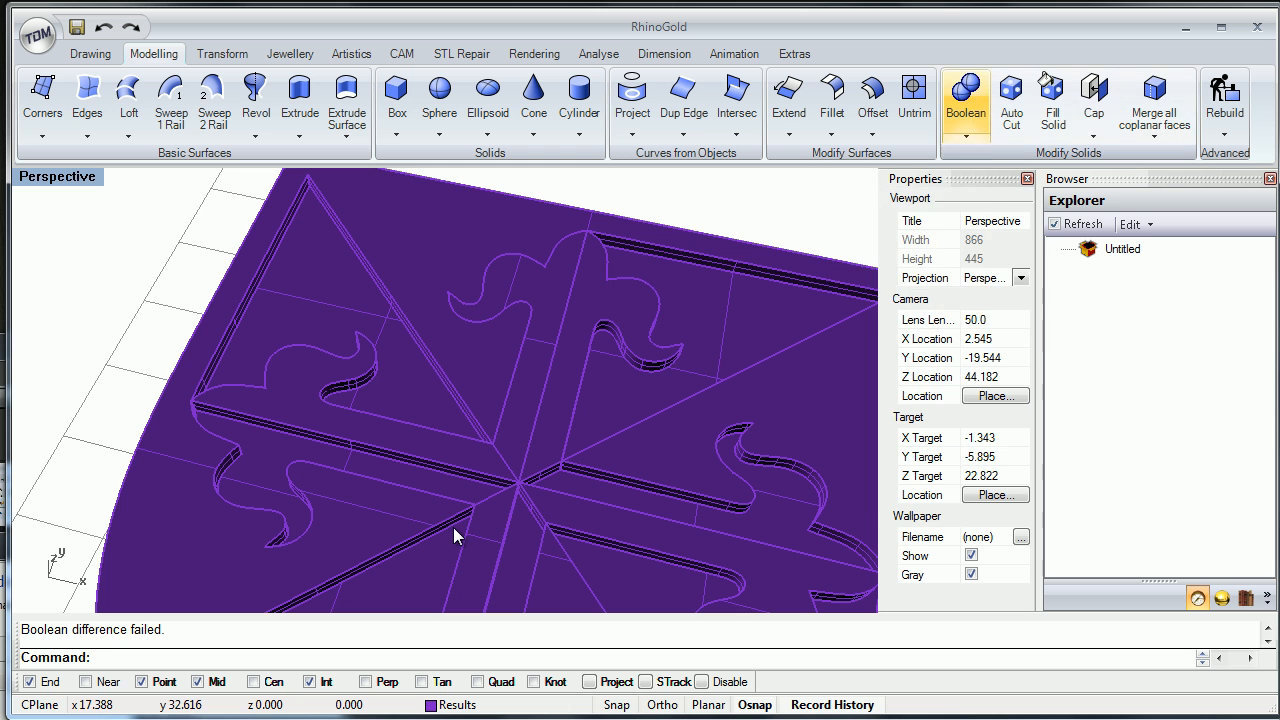
left_click(966, 134)
left_click(886, 203)
left_click(454, 537)
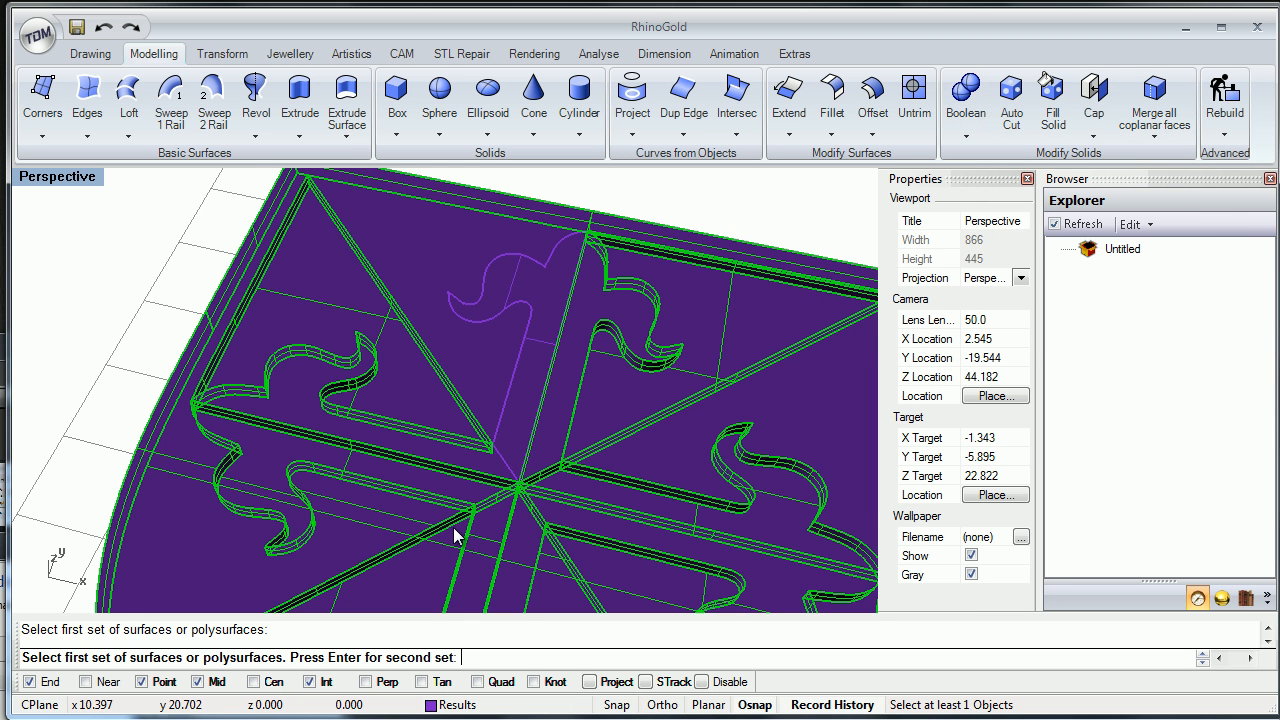
key("Return")
left_click(452, 527)
key("Return")
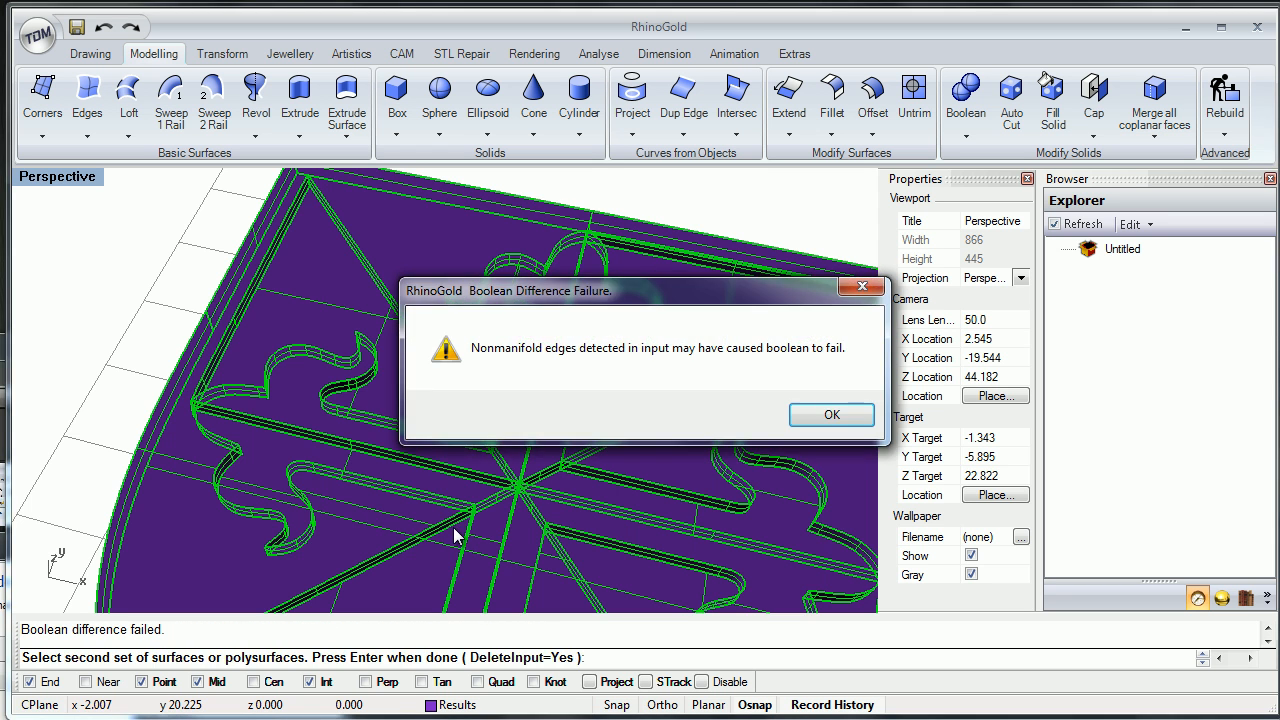
key("Return")
Apply Shake Objects to the top arm's left-half solid with a tolerance of 0.005.
right_click_drag(454, 527, 430, 547, "shift")
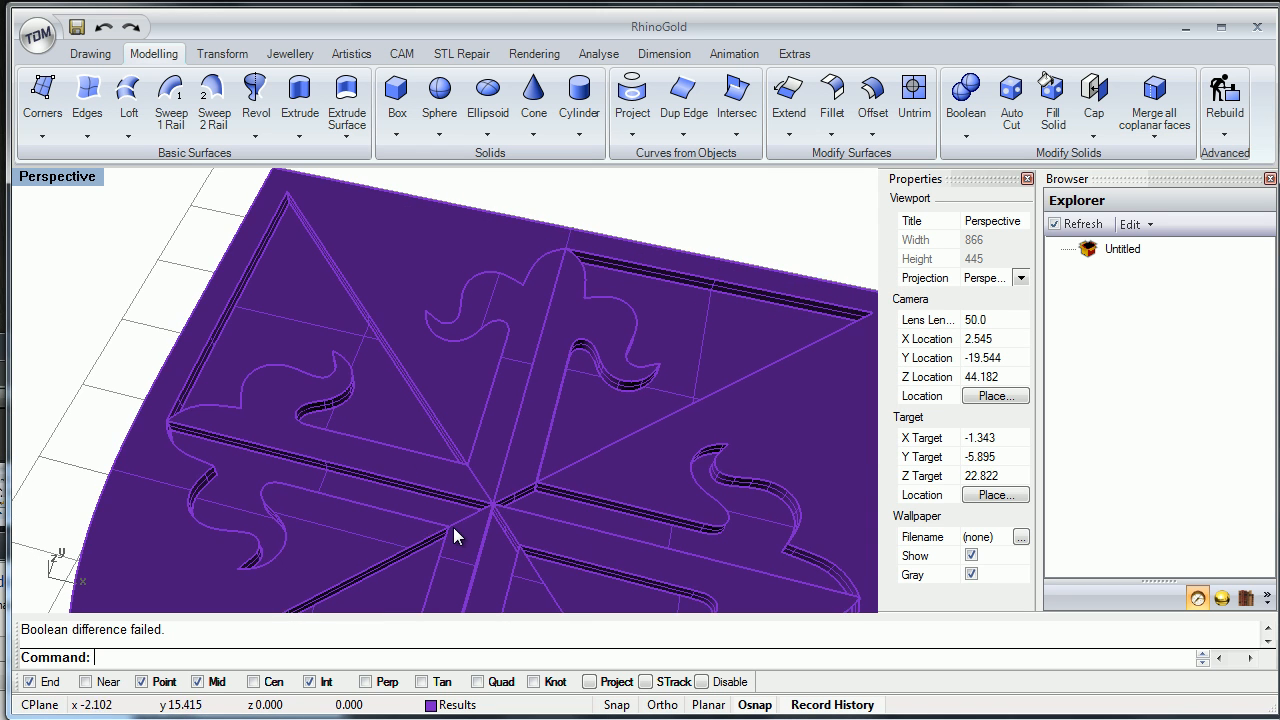
left_click(454, 528)
left_click(454, 528)
right_click(454, 528)
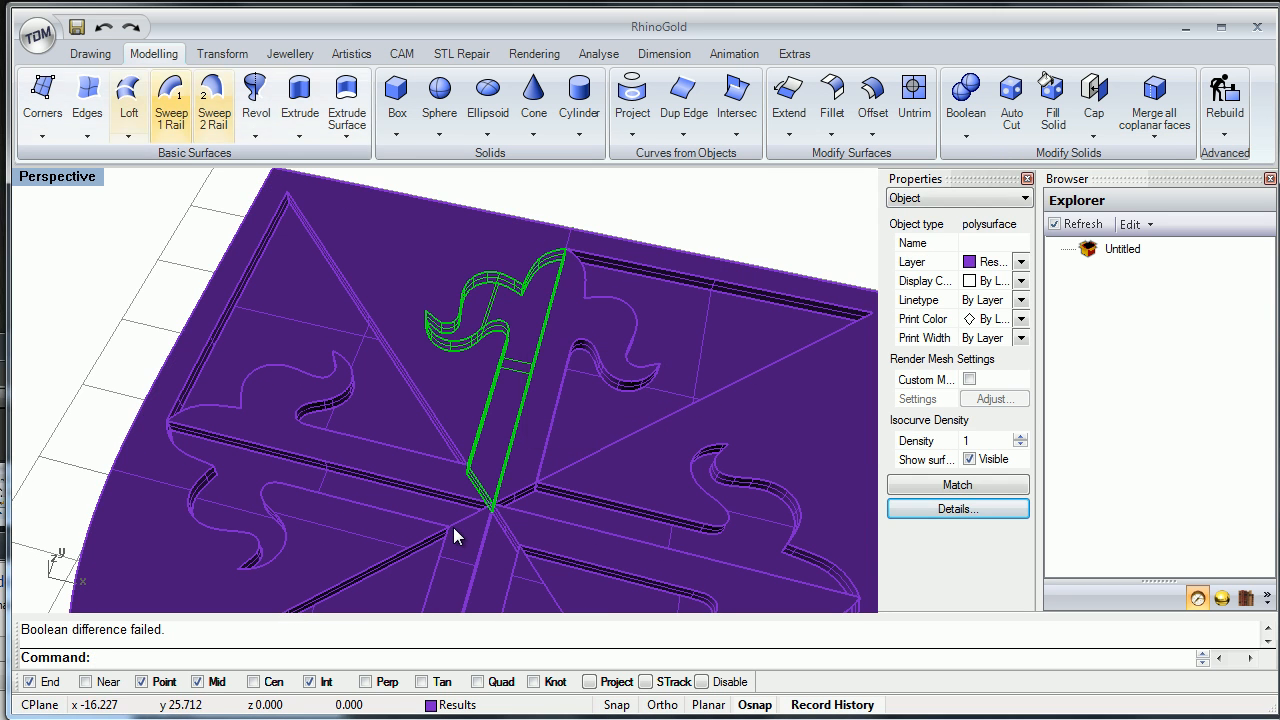
left_click(90, 54)
left_click(153, 54)
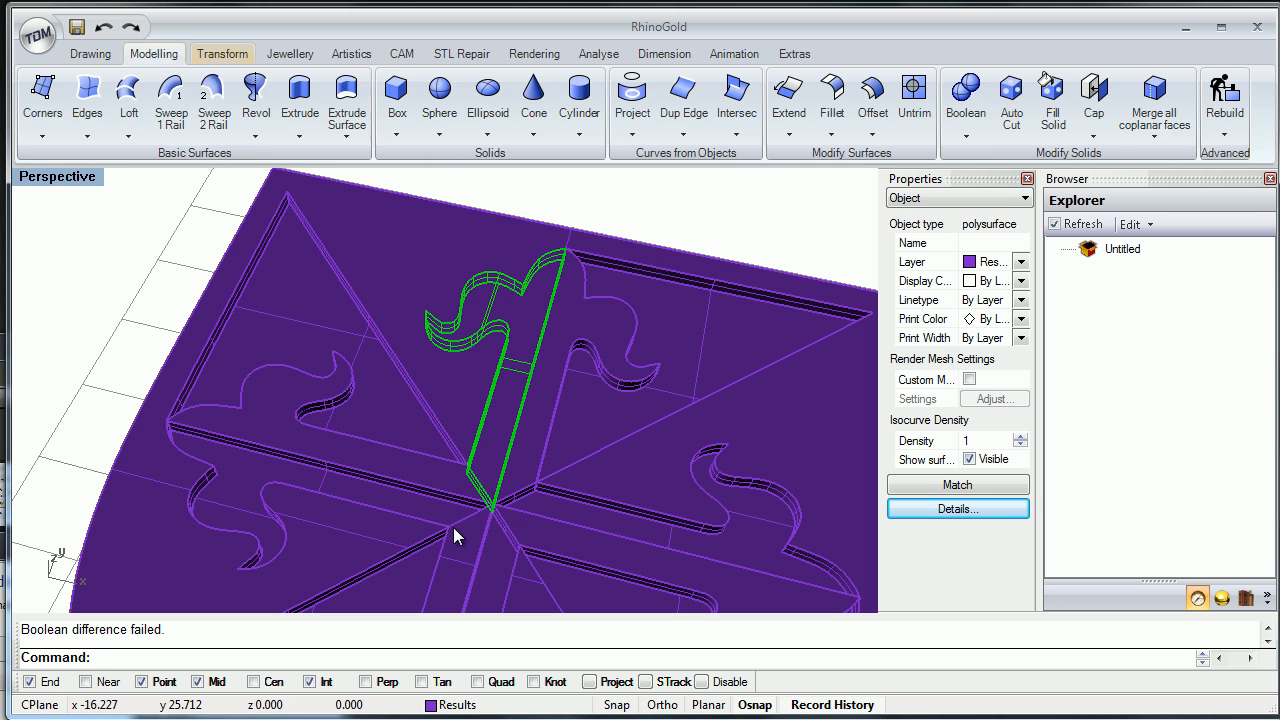
left_click(222, 54)
left_click(153, 54)
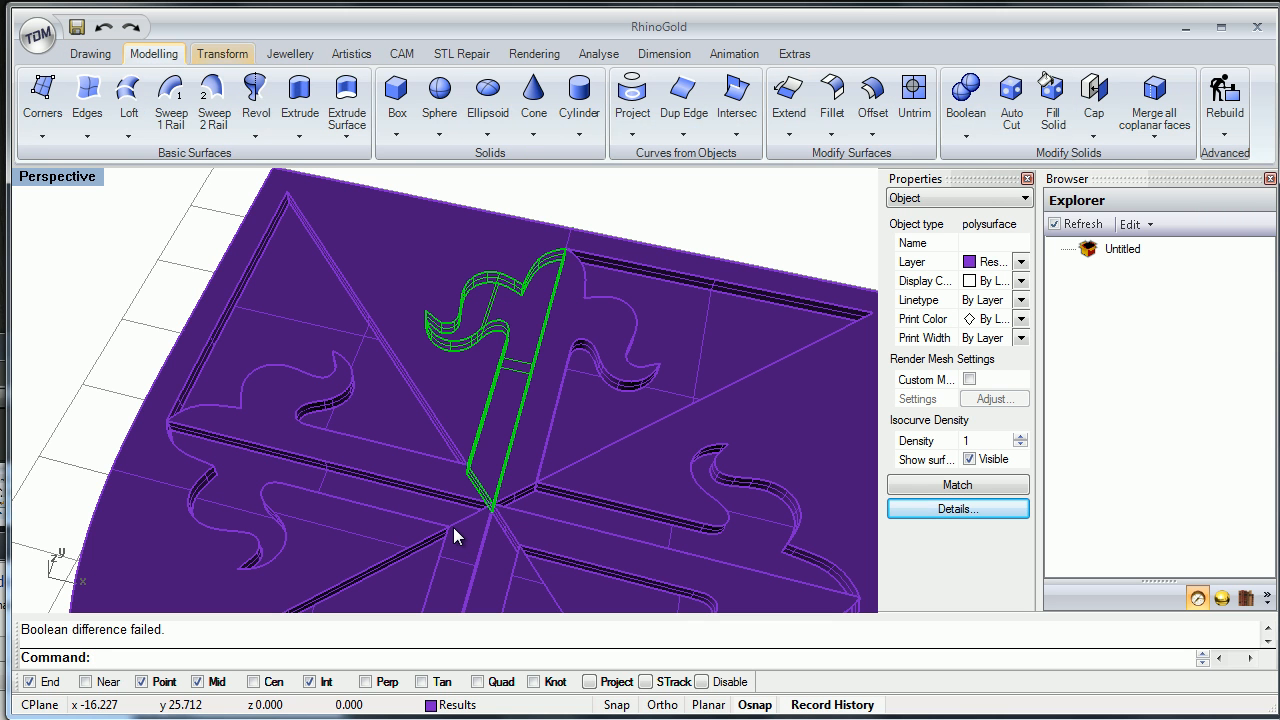
left_click(966, 100)
left_click(897, 318)
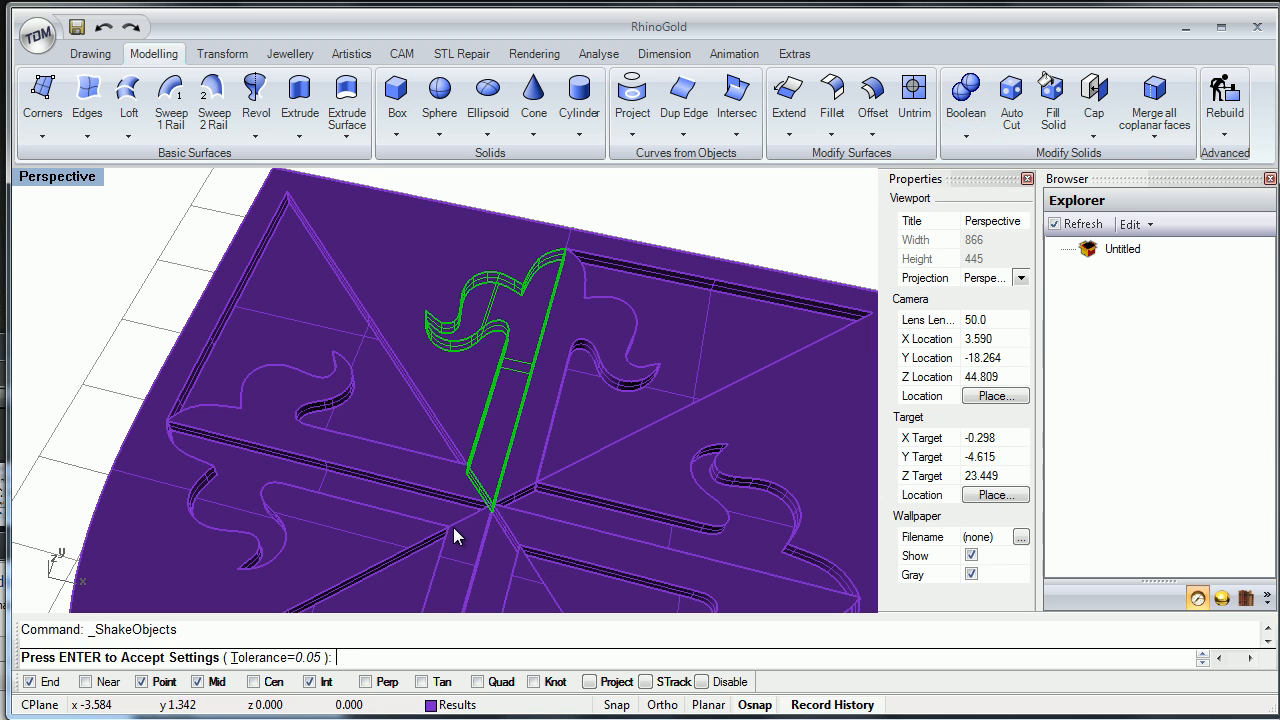
left_click(276, 658)
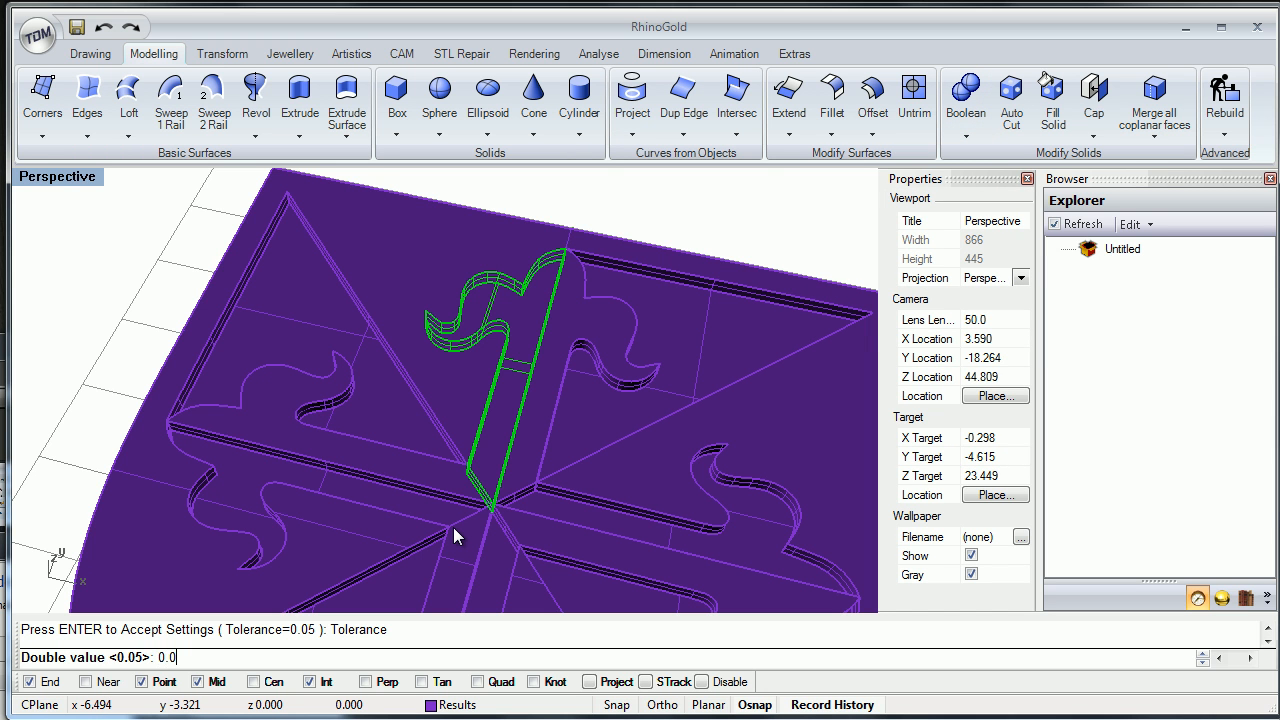
key("Return")
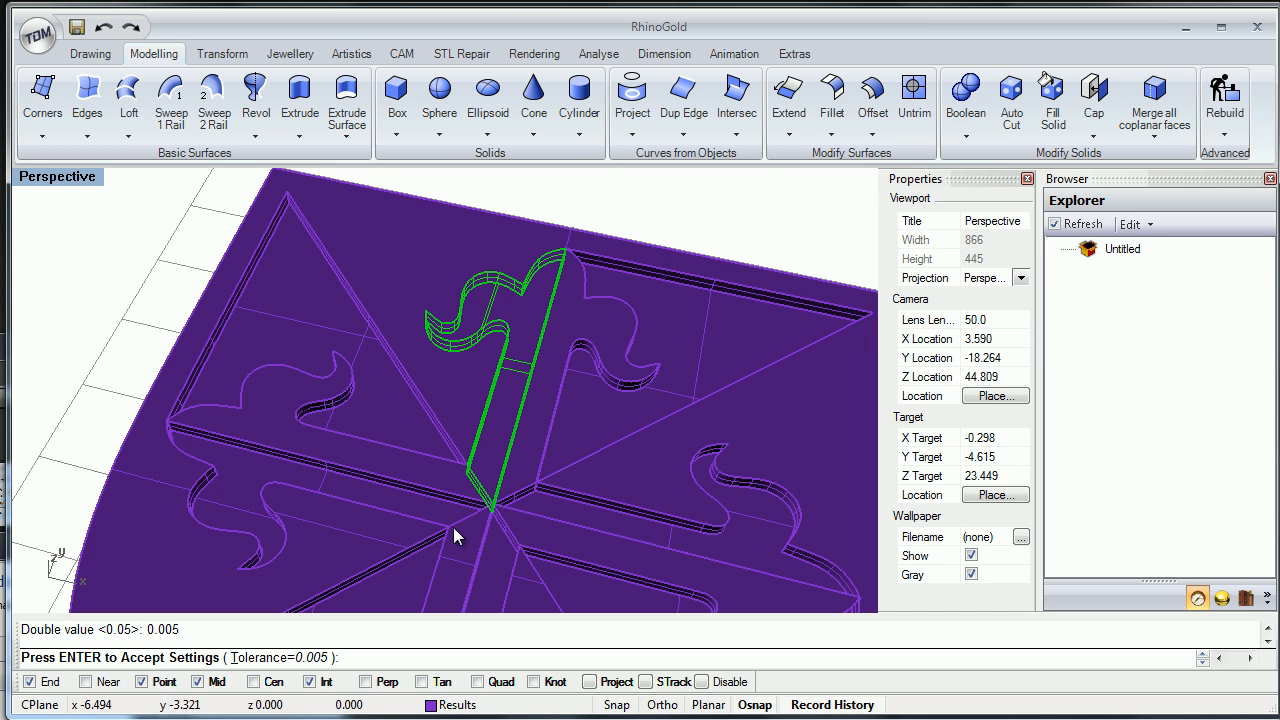
key("Return")
left_click(665, 182)
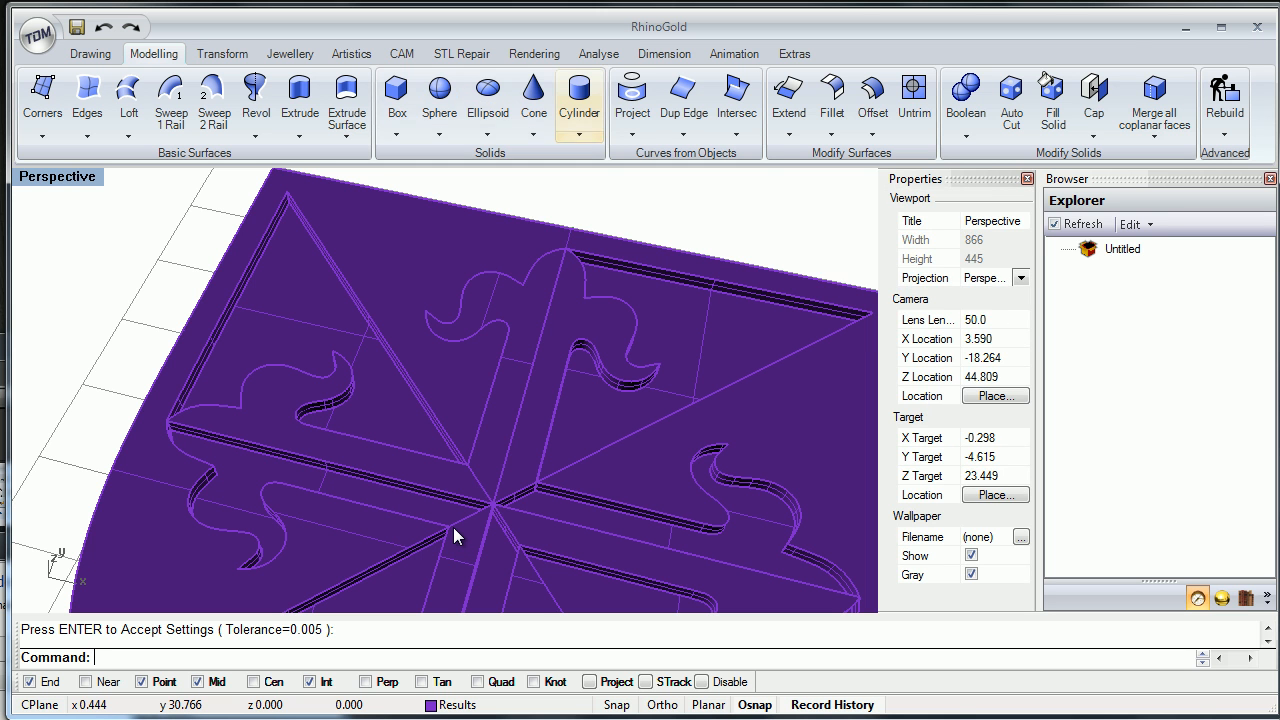
Subtract the shaken left-half solid of the top arm from the shield body with a Boolean Difference.
left_click(966, 122)
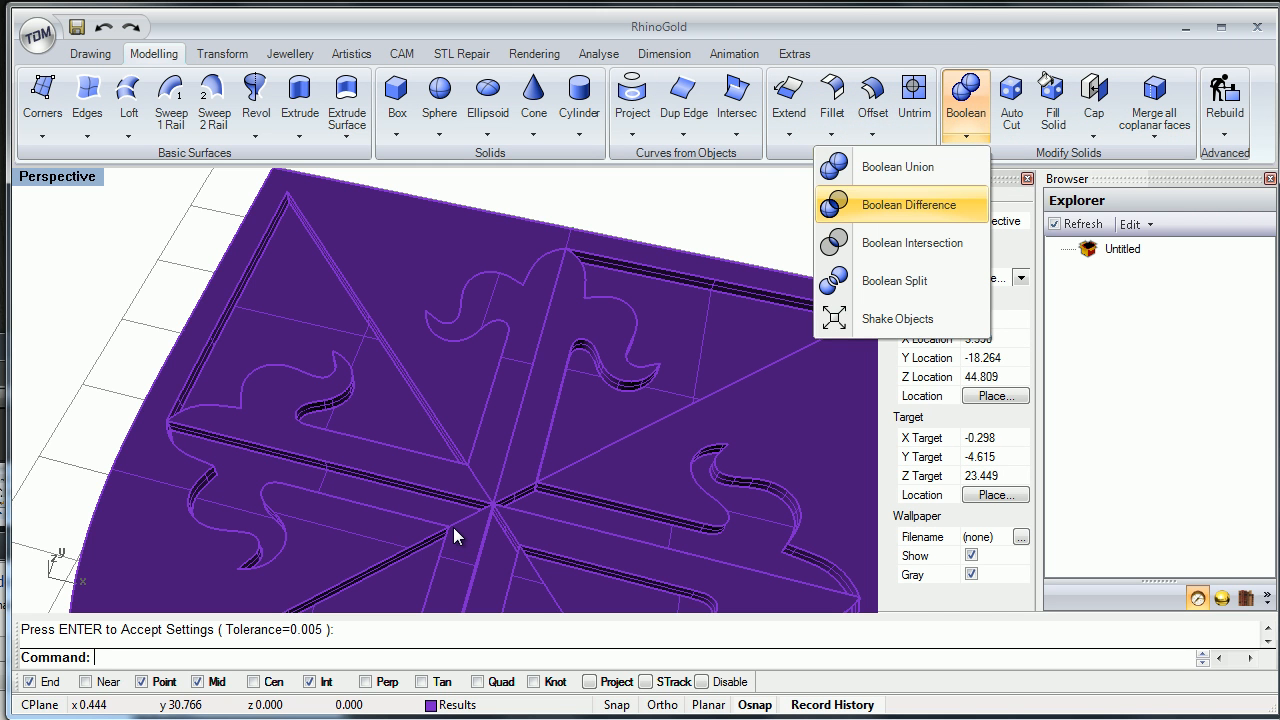
left_click(908, 205)
left_click(415, 200)
key("Return")
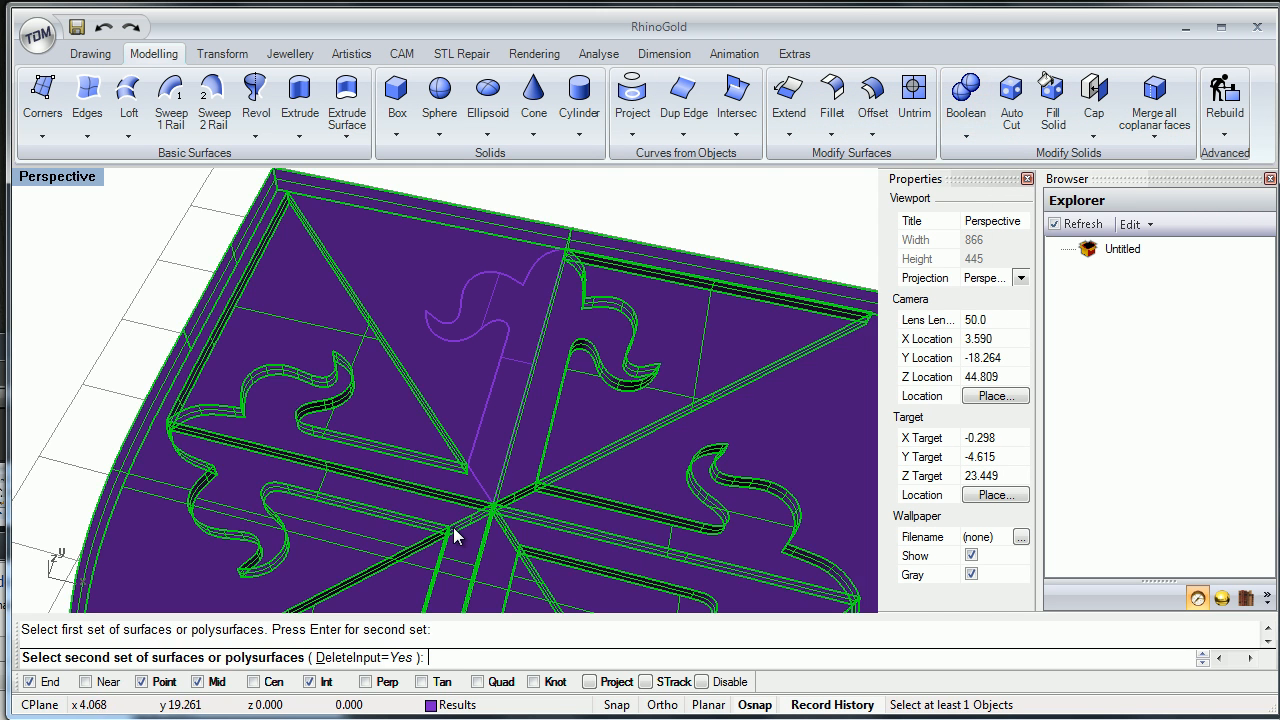
left_click(494, 275)
key("Return")
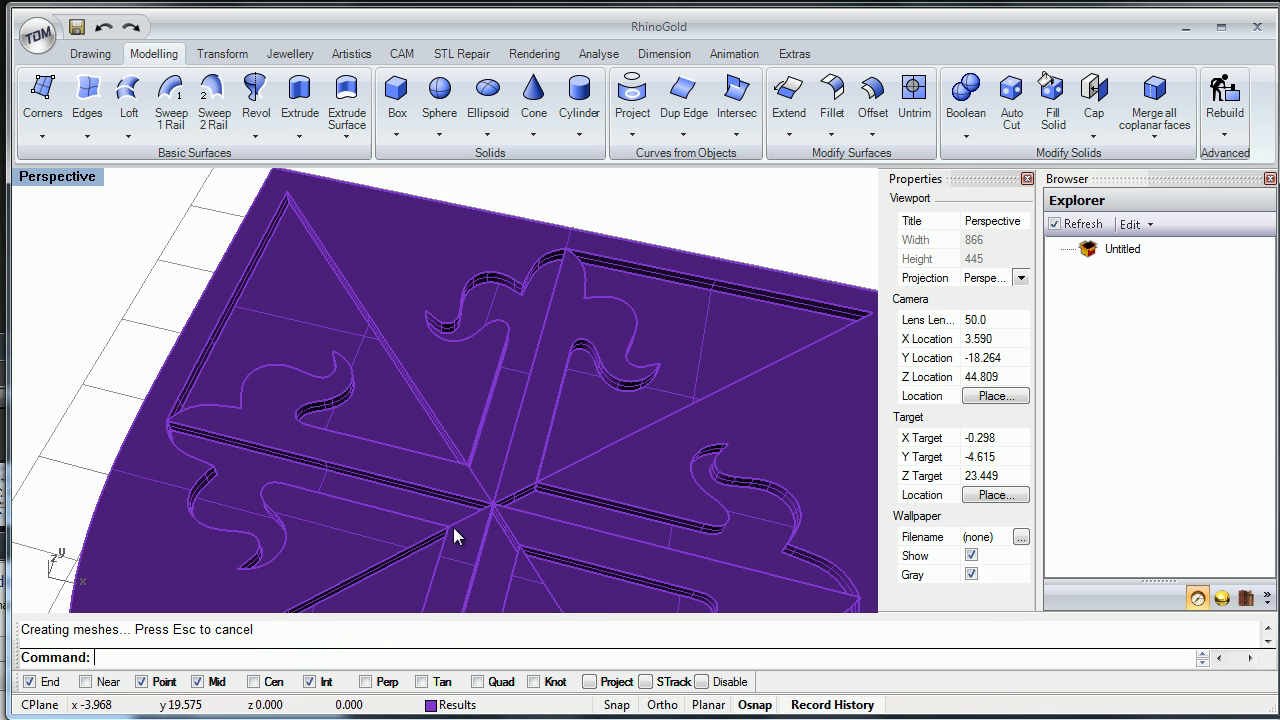
Examine the carved cross and field regions across the whole shield from several angles, with the object properties hidden.
right_click_drag(453, 528, 496, 541)
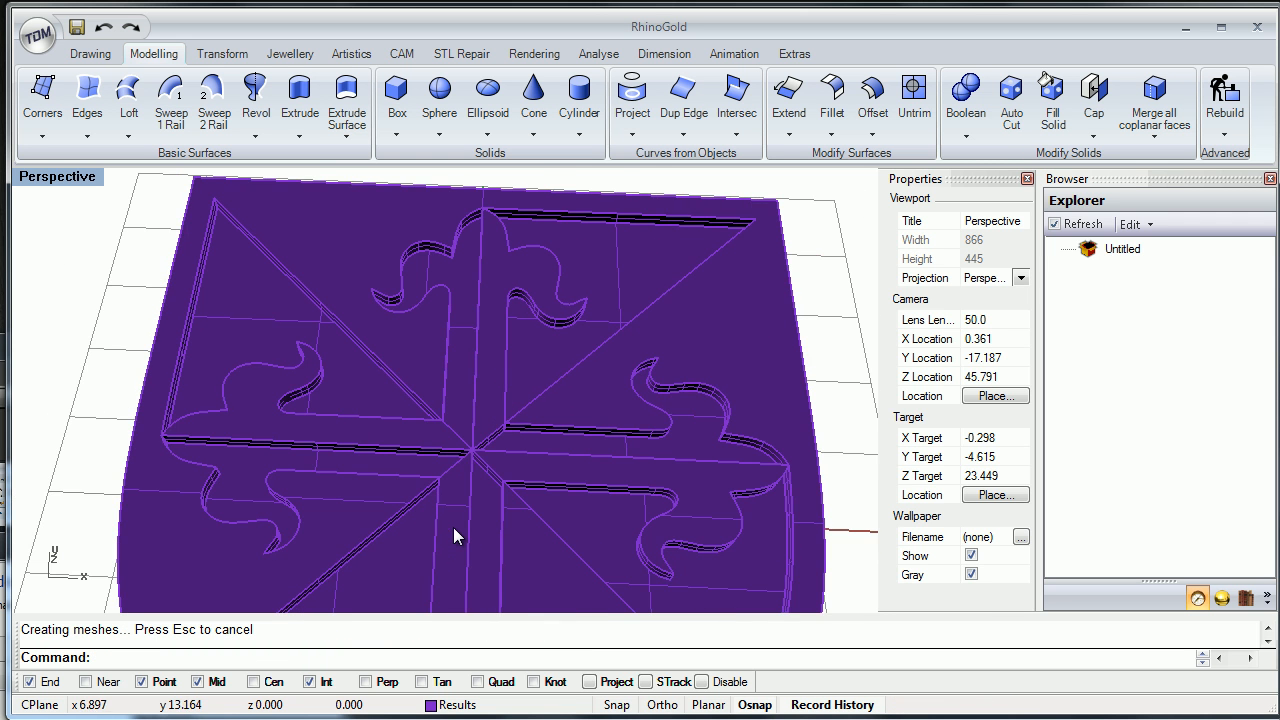
scroll(453, 528, "down", 2)
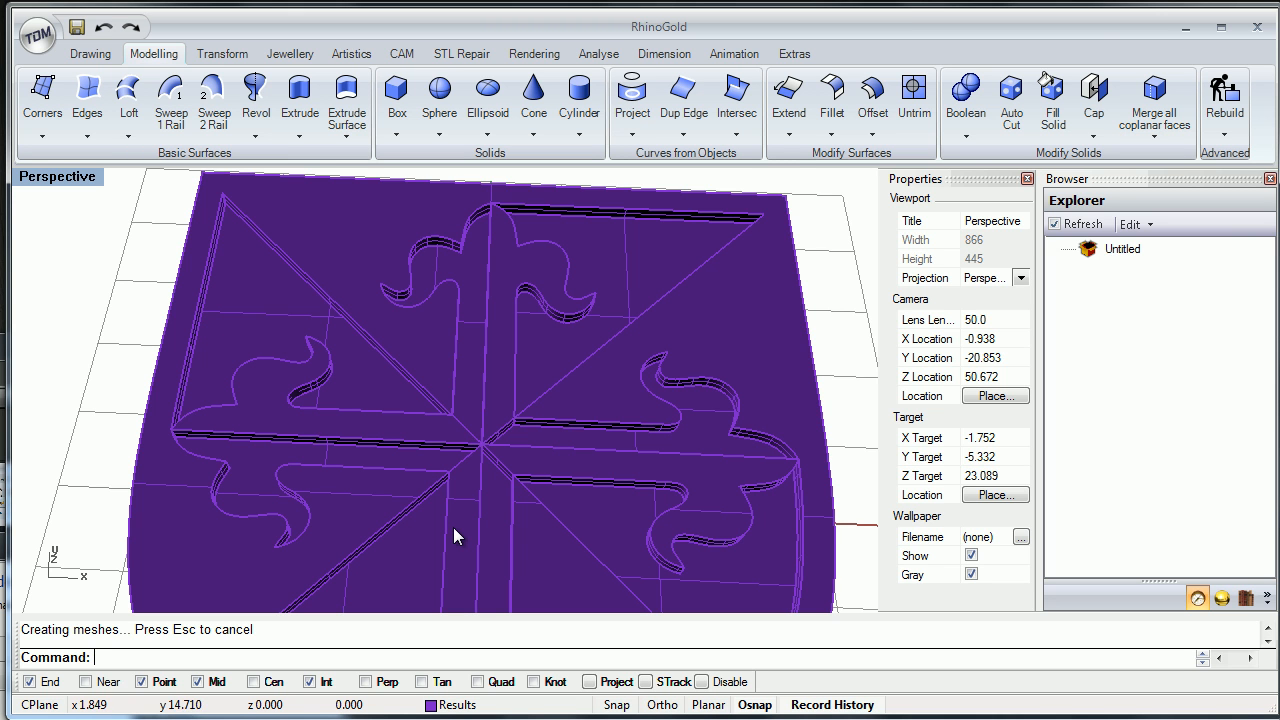
scroll(453, 528, "down", 4)
mouse_move(453, 528)
right_mouse_down("shift")
mouse_move(497, 484)
mouse_move(482, 444)
mouse_move(405, 465)
mouse_move(466, 442)
right_mouse_up("shift")
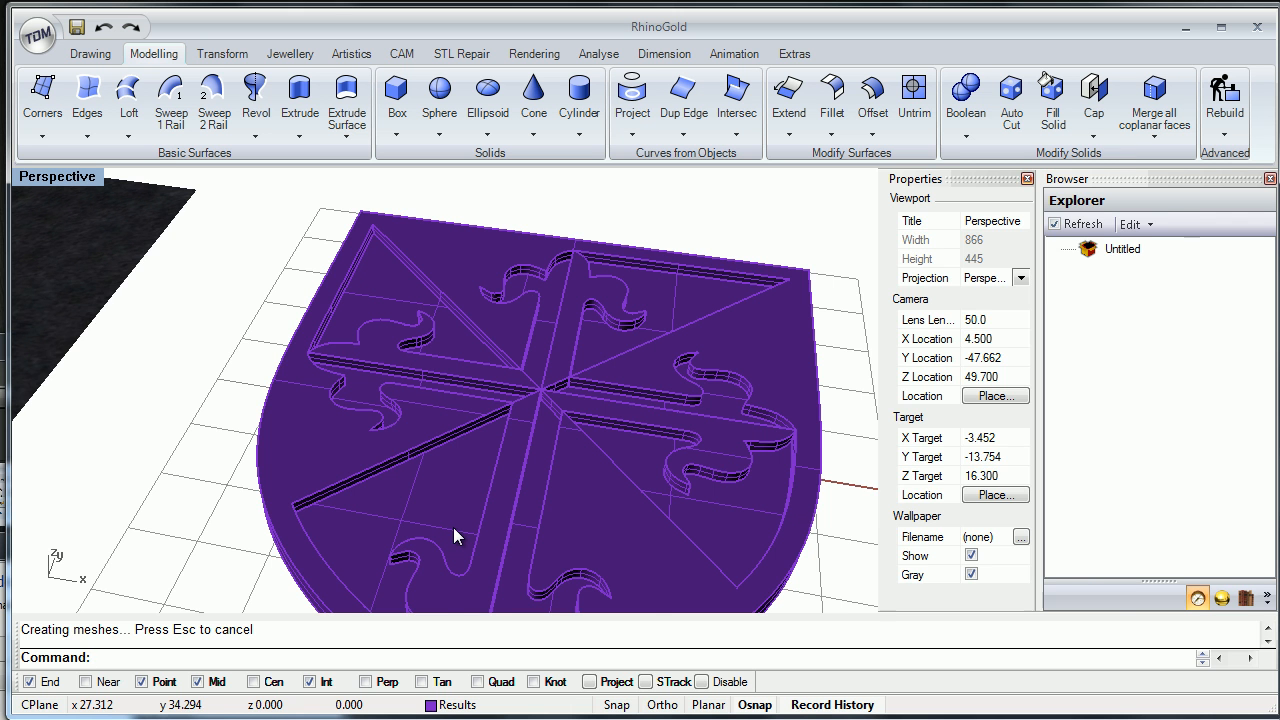
left_click(1027, 179)
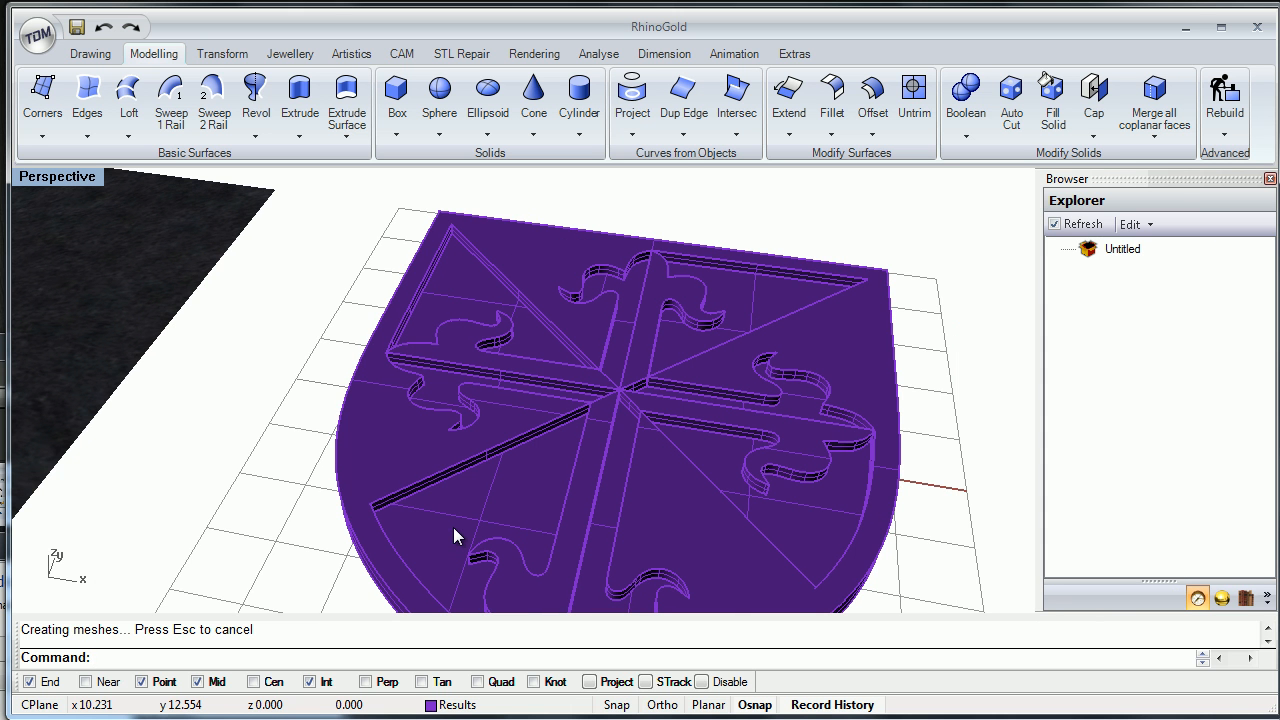
right_click_drag(453, 536, 378, 492, "shift")
scroll(454, 537, "up", 5)
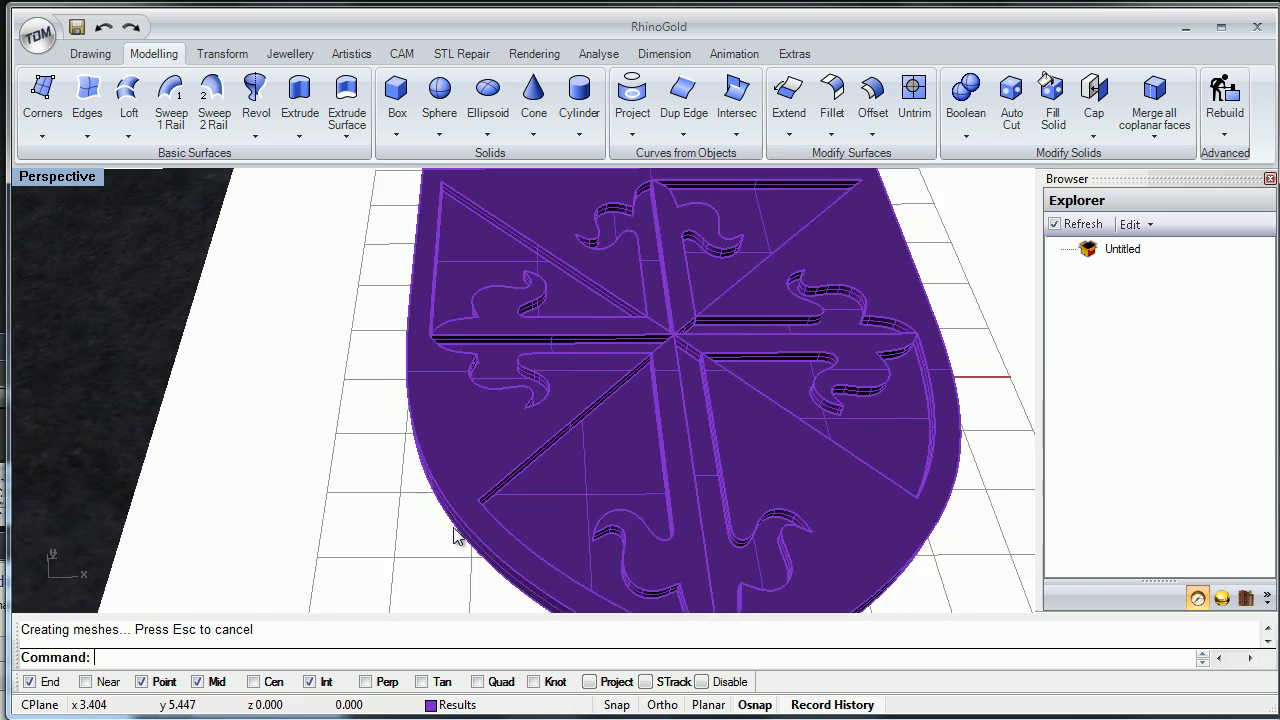
scroll(454, 537, "down", 8)
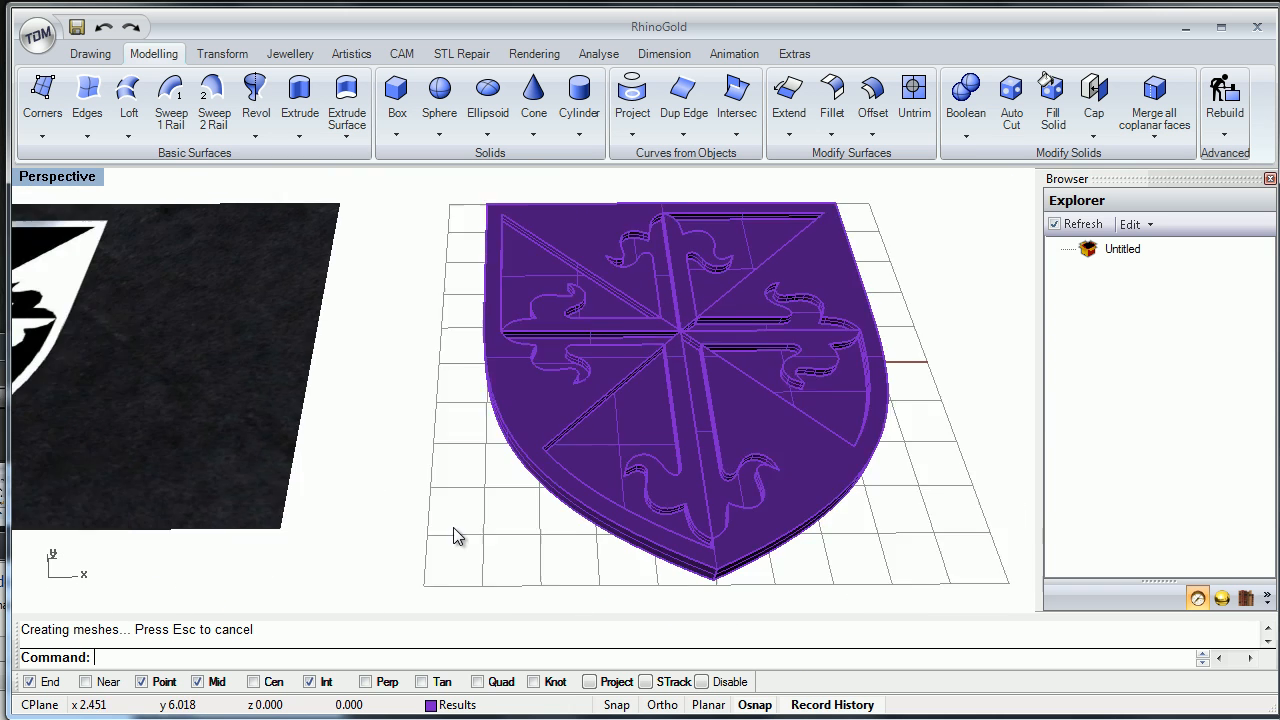
scroll(454, 537, "up", 3)
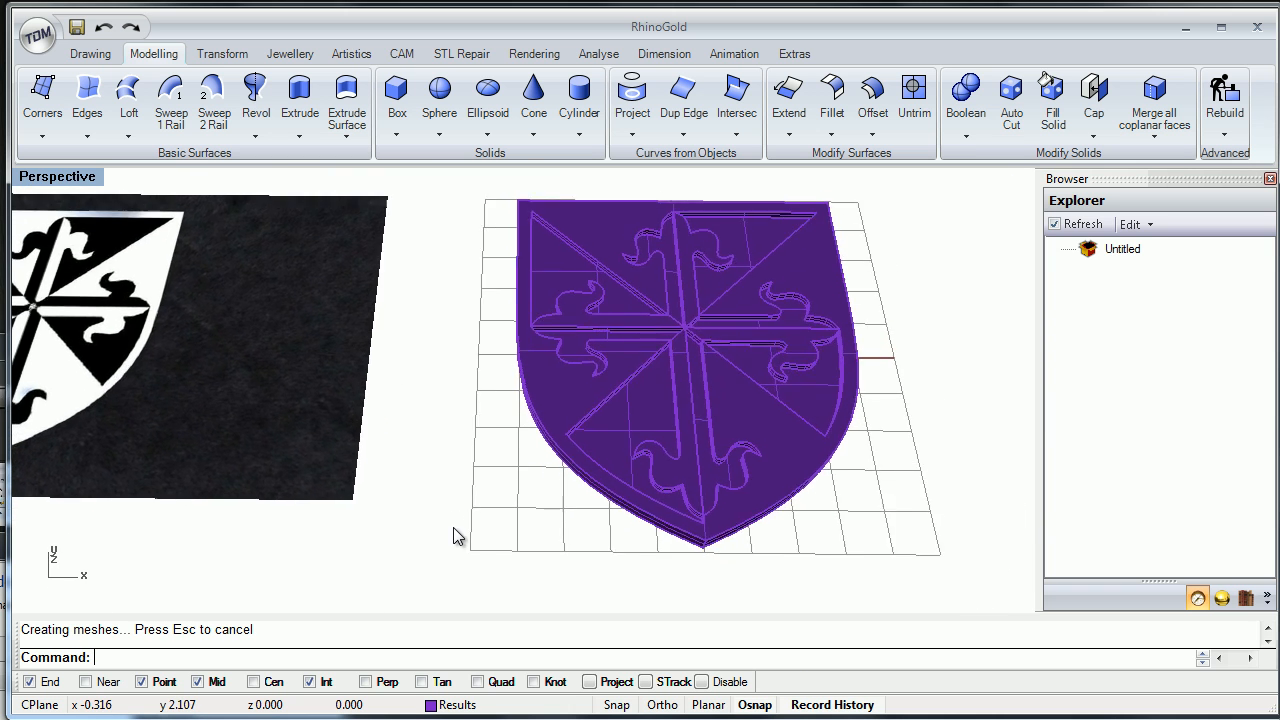
Switch the perspective view to rendered display.
middle_click(454, 537)
left_click(688, 508)
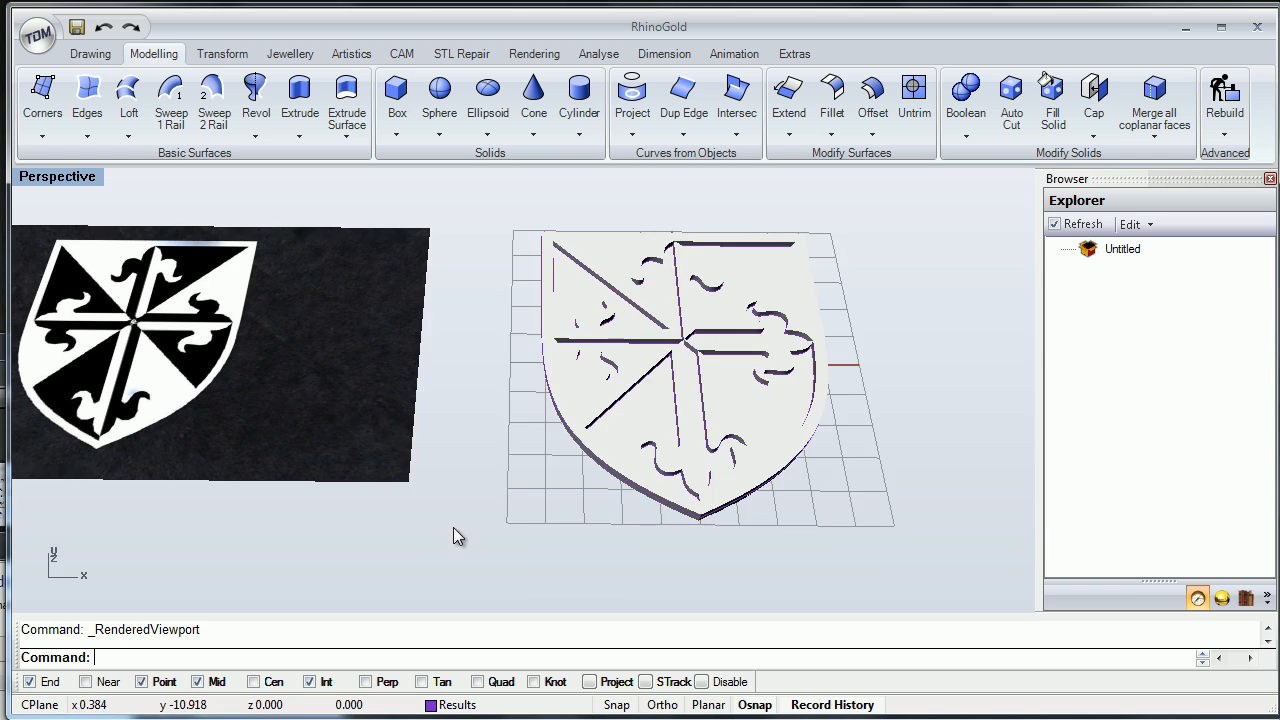
mouse_move(454, 537)
right_mouse_down("shift")
mouse_move(451, 523)
mouse_move(455, 537)
right_mouse_up("shift")
Apply the Gold 14k Yellow Polish metal material to the shield.
left_click(1222, 598)
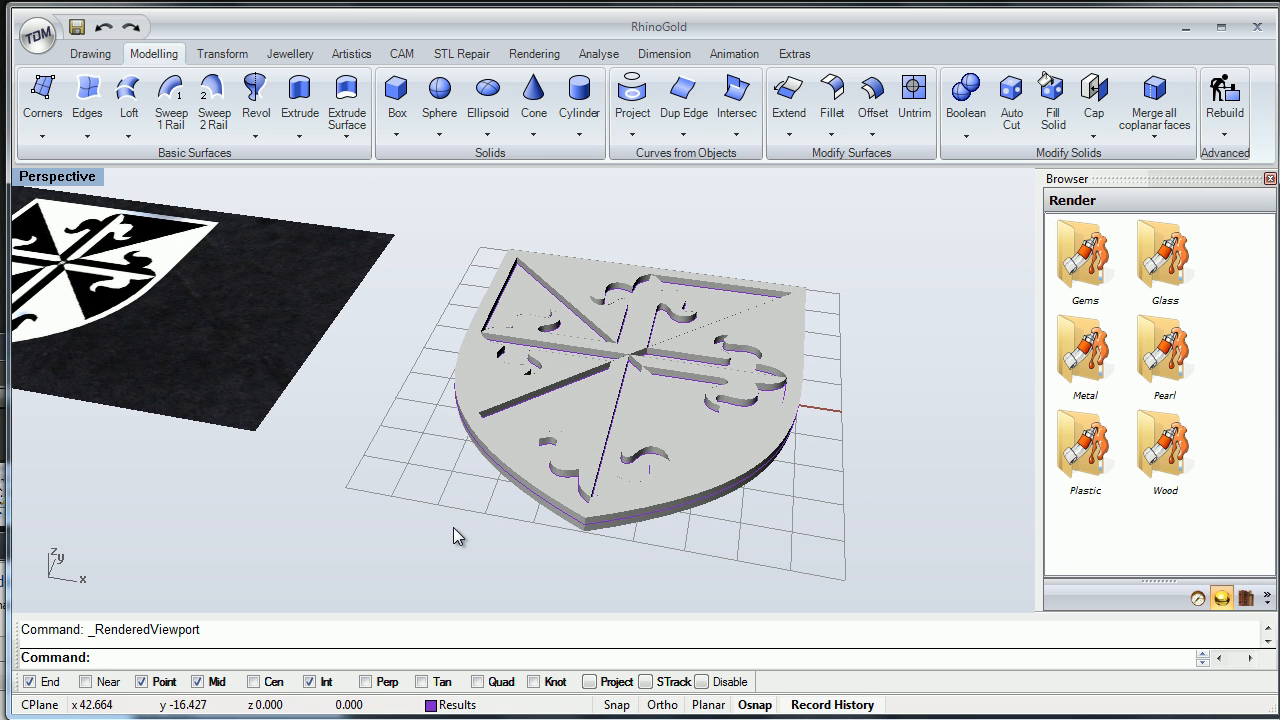
left_click(1085, 350)
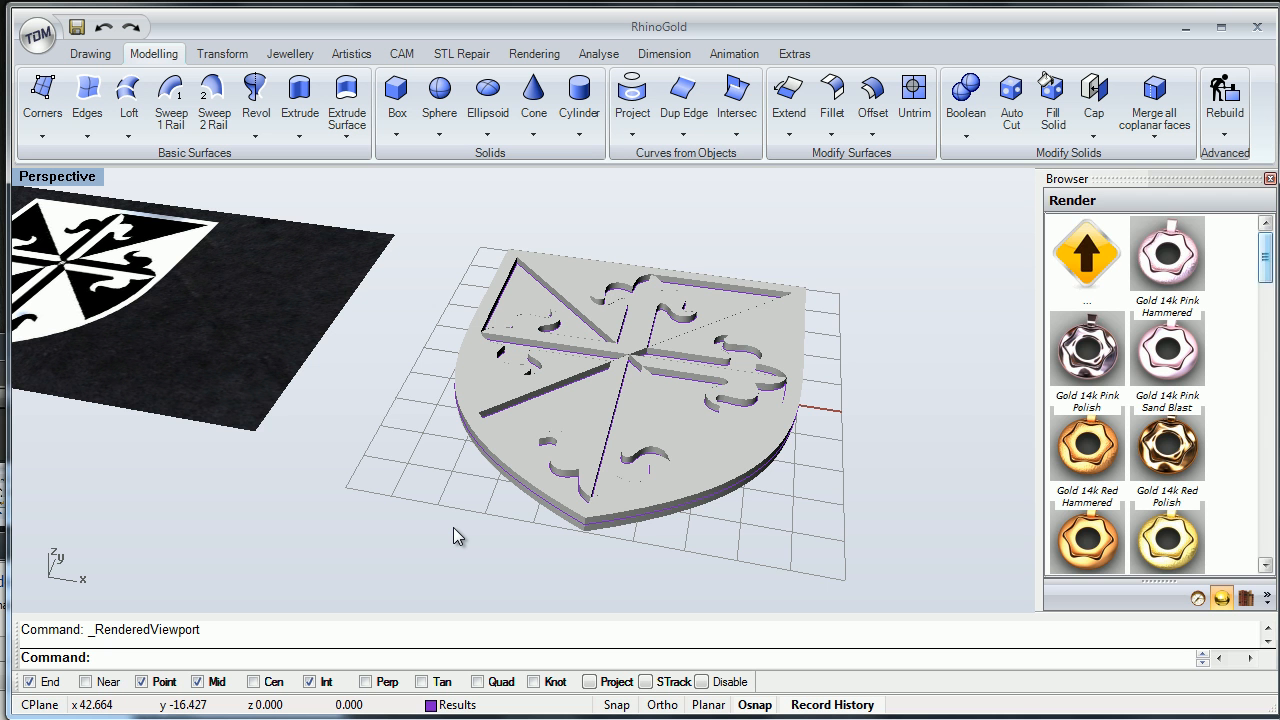
scroll(1160, 390, "down", 3)
left_click(1087, 400)
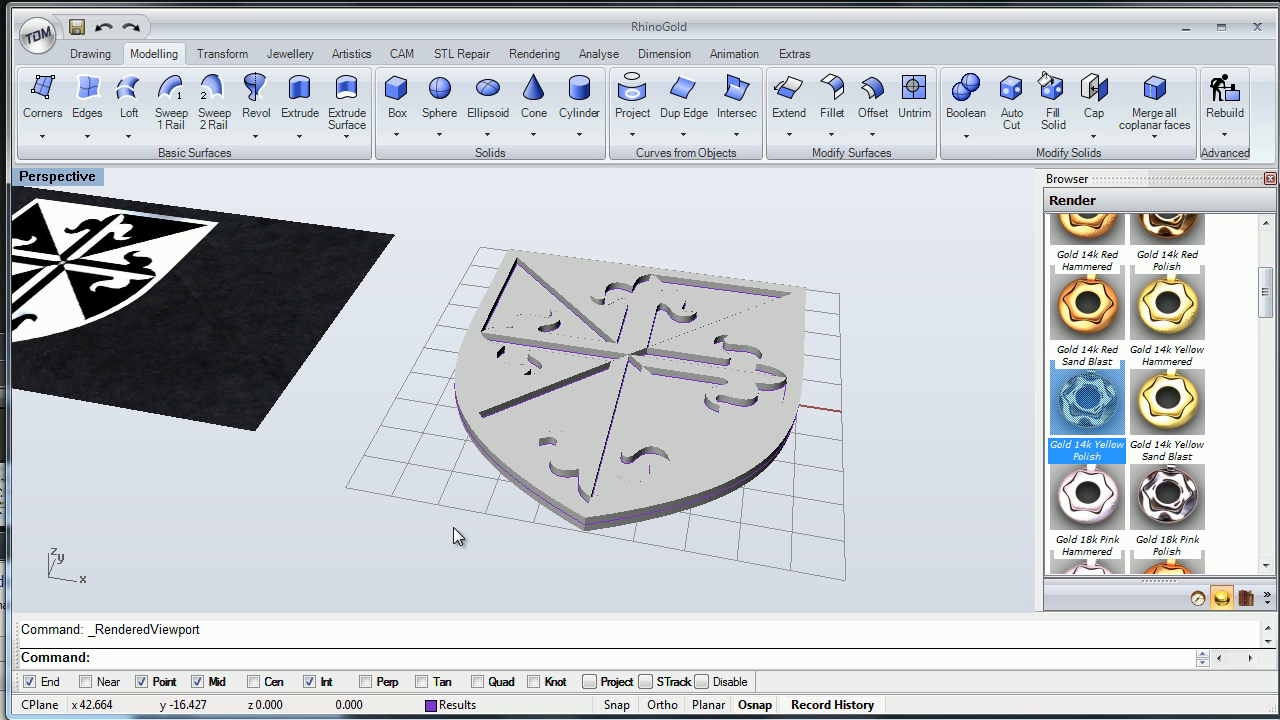
Inspect the rendered shield's relief up close and from a distance beside the reference image.
mouse_move(778, 360)
right_mouse_down()
mouse_move(820, 418)
mouse_move(831, 409)
mouse_move(927, 457)
right_mouse_up()
scroll(621, 358, "down", 4)
scroll(453, 528, "up", 3)
mouse_move(453, 528)
right_mouse_down()
mouse_move(470, 570)
mouse_move(457, 505)
mouse_move(457, 560)
mouse_move(453, 450)
mouse_move(445, 580)
right_mouse_up()
scroll(453, 528, "up", 3)
scroll(453, 528, "down", 4)
right_click_drag(453, 530, 371, 528, "shift")
scroll(453, 528, "down", 5)
mouse_move(453, 528)
right_mouse_down()
mouse_move(422, 480)
mouse_move(358, 487)
mouse_move(455, 508)
mouse_move(458, 495)
mouse_move(413, 531)
mouse_move(471, 517)
right_mouse_up()
scroll(453, 528, "up", 2)
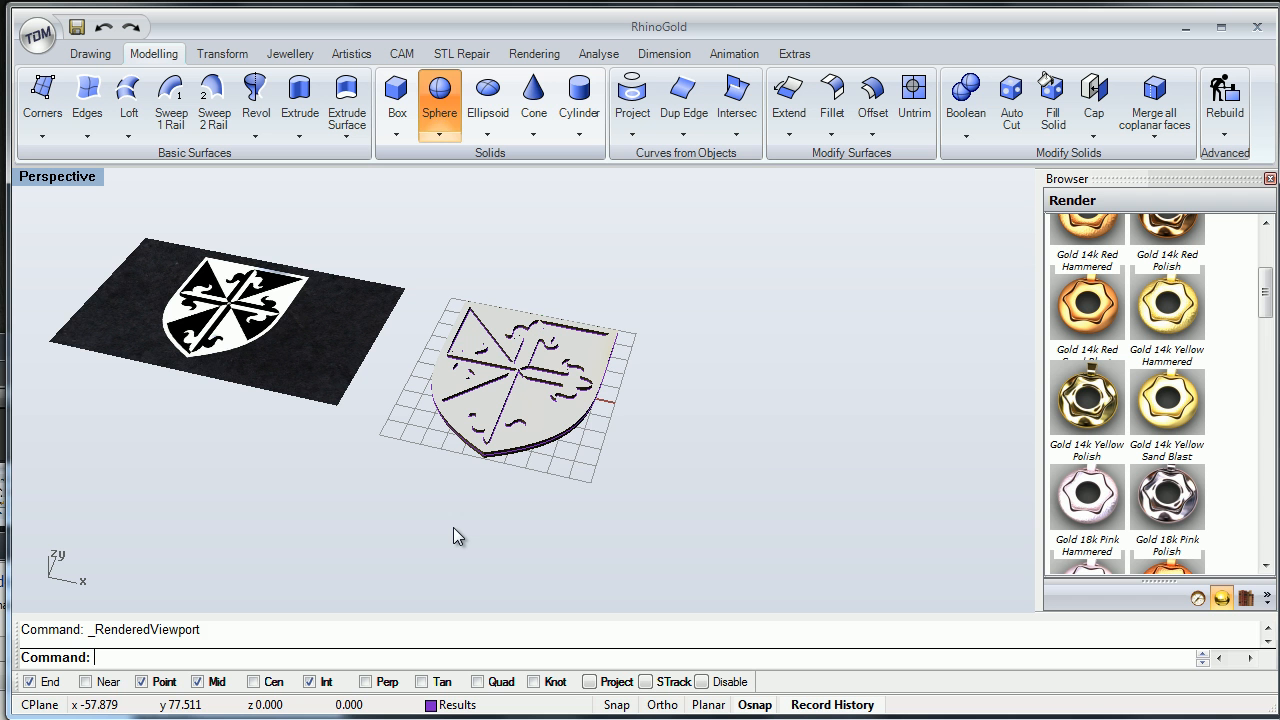
Create a sphere much larger than the shield and move it clear of the shield, on the side away from the reference image.
left_click(711, 372)
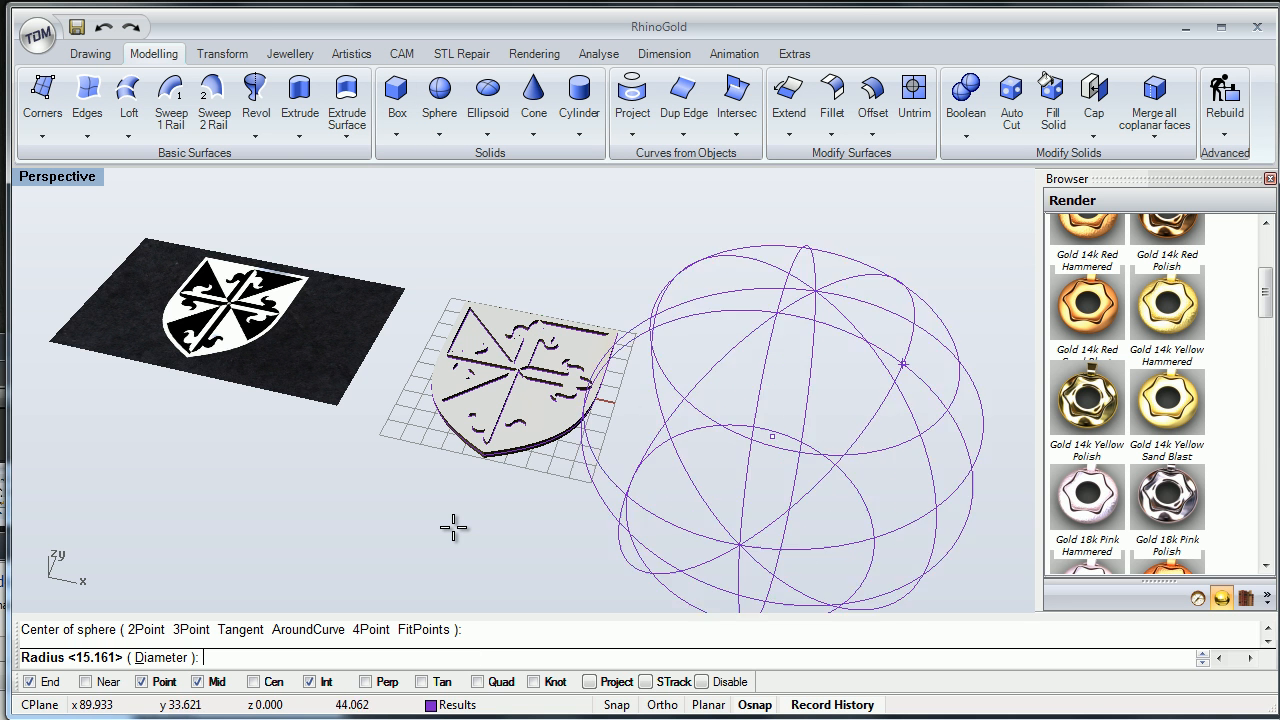
left_click(453, 528)
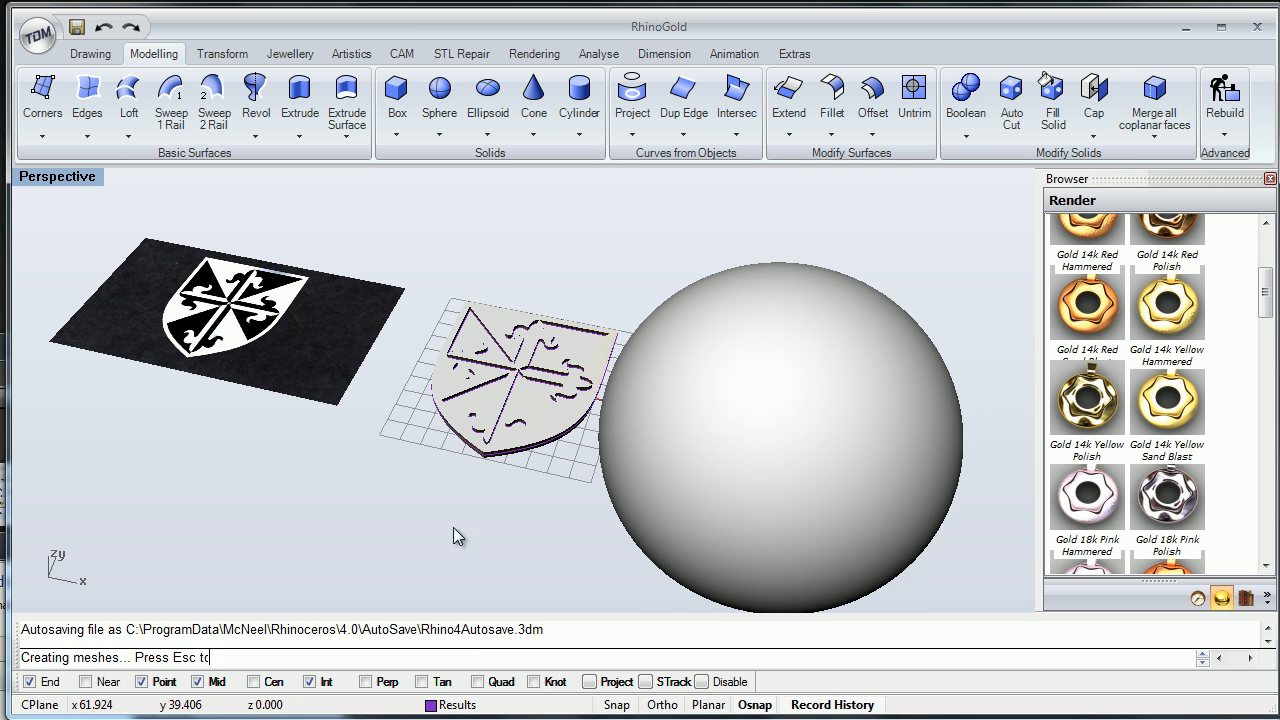
left_click_drag(758, 389, 828, 386)
right_click_drag(453, 528, 475, 505)
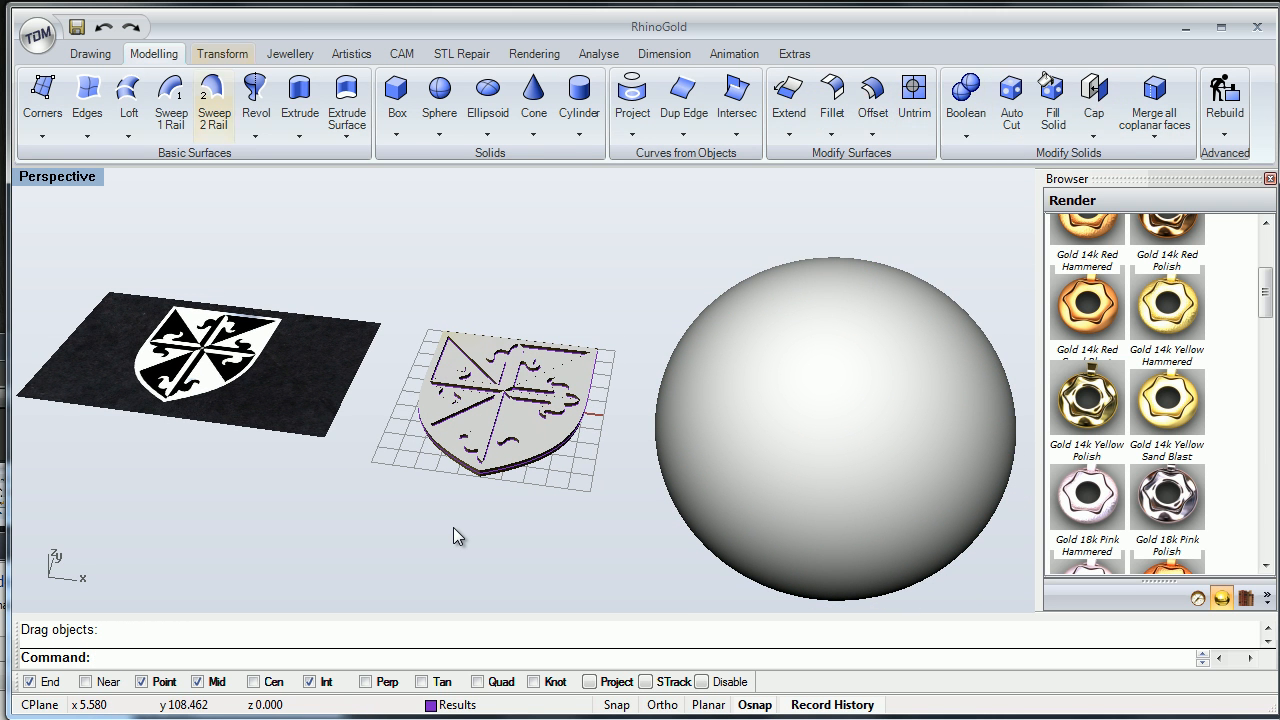
Splop a copy of the shield polysurface onto the sphere's front, using a reference sphere centred at 0 that encloses the shield.
left_click(222, 54)
left_click(941, 95)
left_click(514, 406)
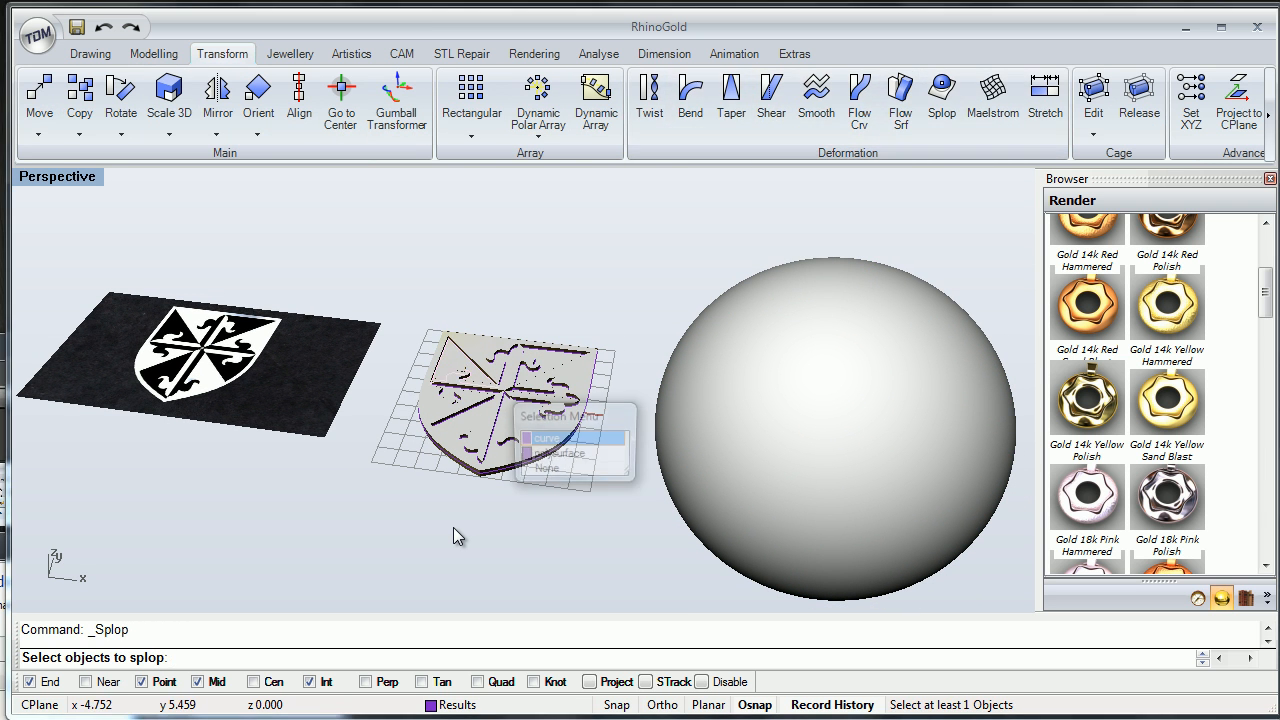
left_click(572, 455)
key("Return")
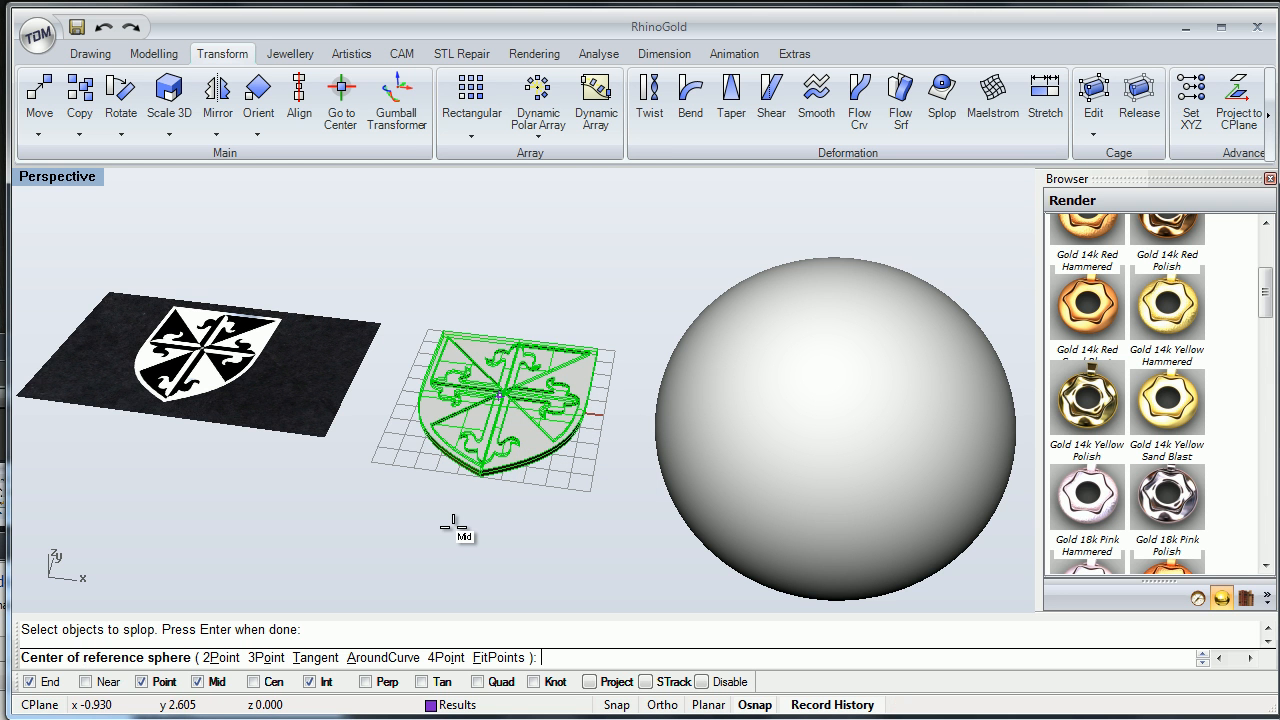
key("Return")
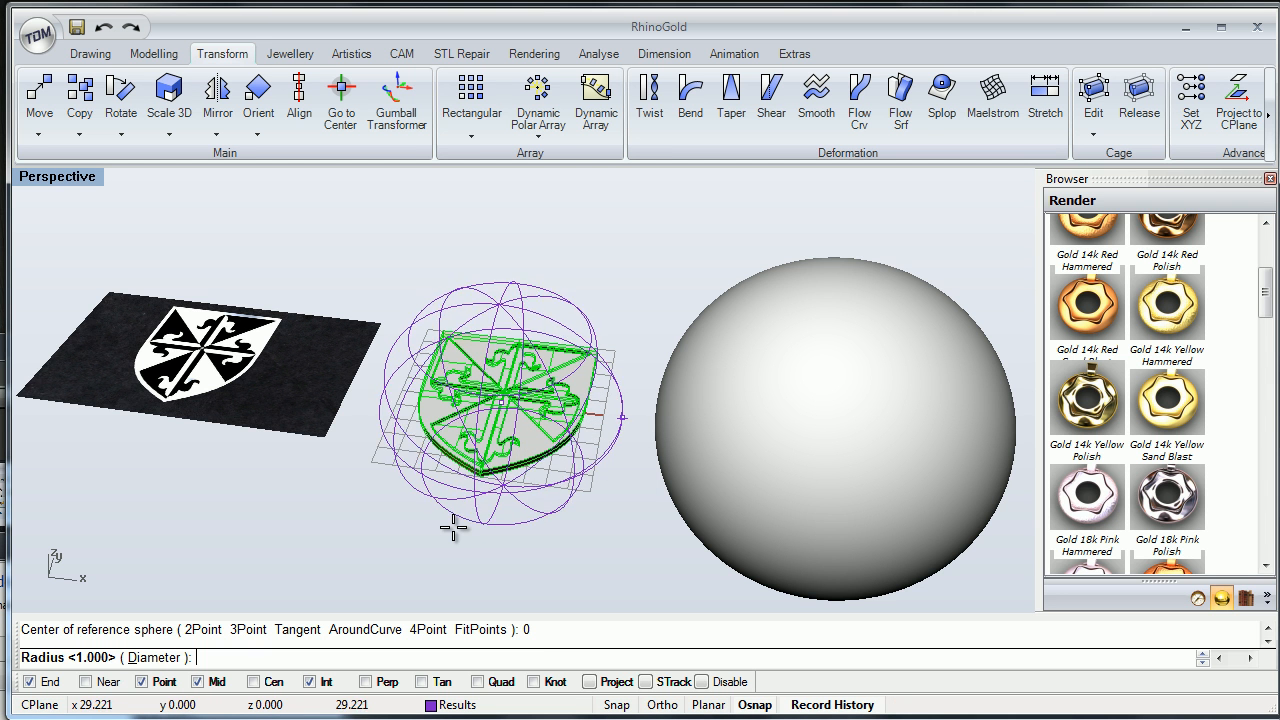
left_click(453, 537)
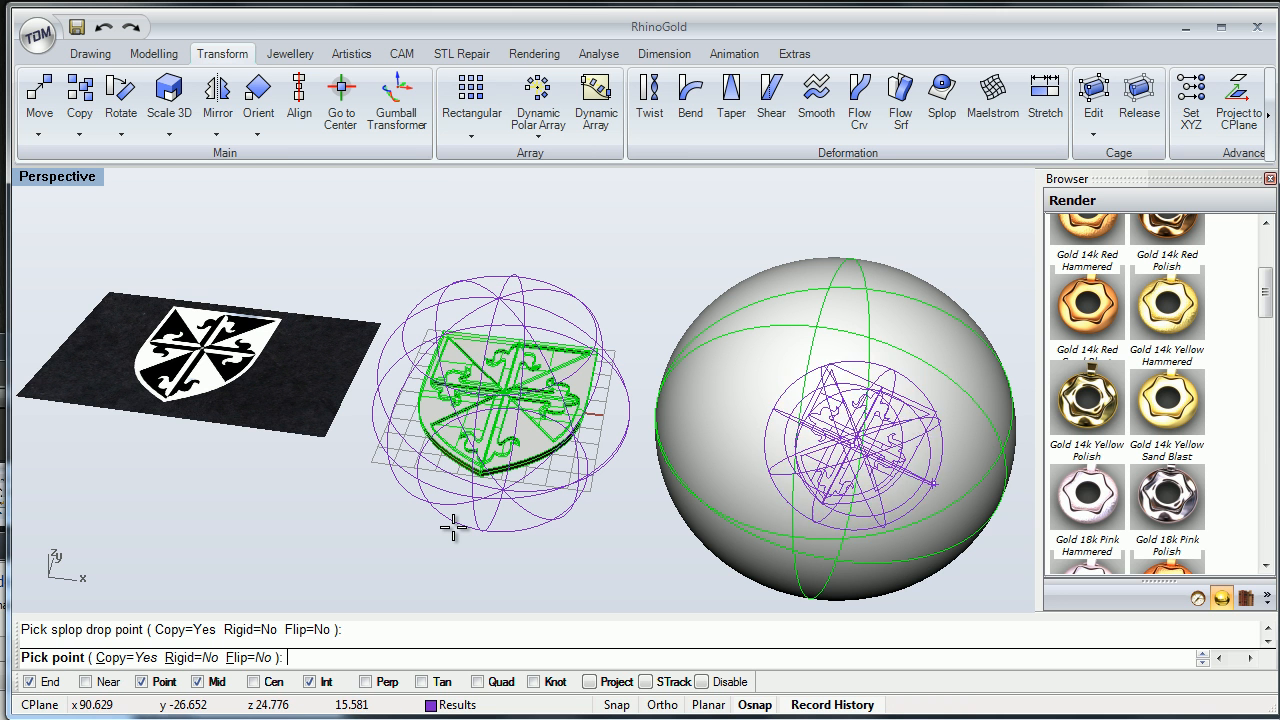
left_click(453, 527)
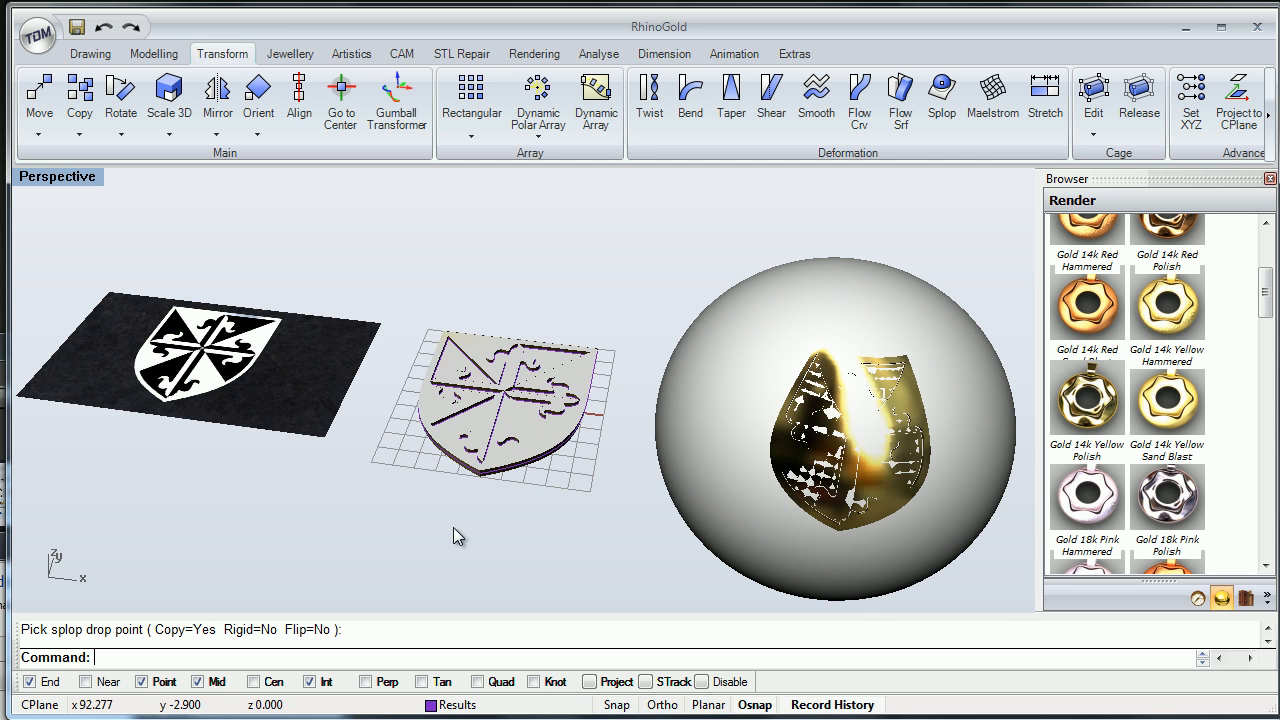
Delete the sphere and the splopped shield copy.
mouse_move(453, 537)
right_mouse_down()
mouse_move(443, 520)
mouse_move(457, 553)
right_mouse_up()
key("Delete")
scroll(453, 528, "up", 2)
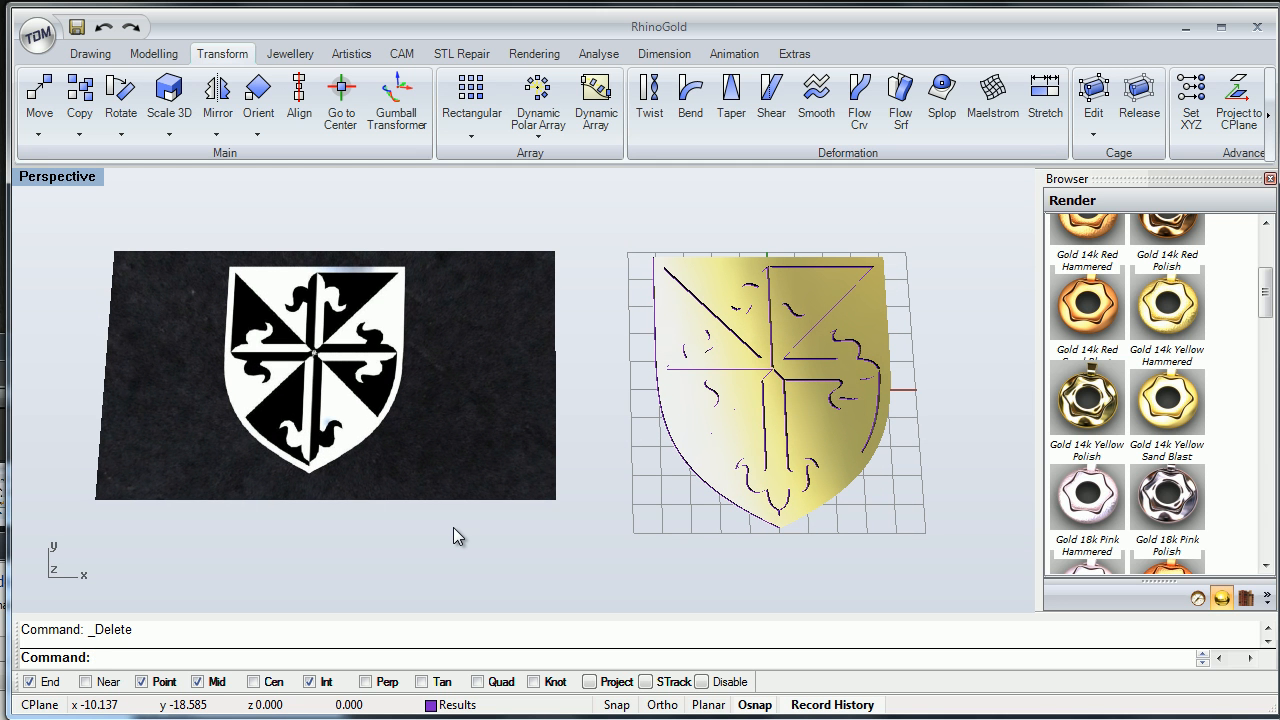